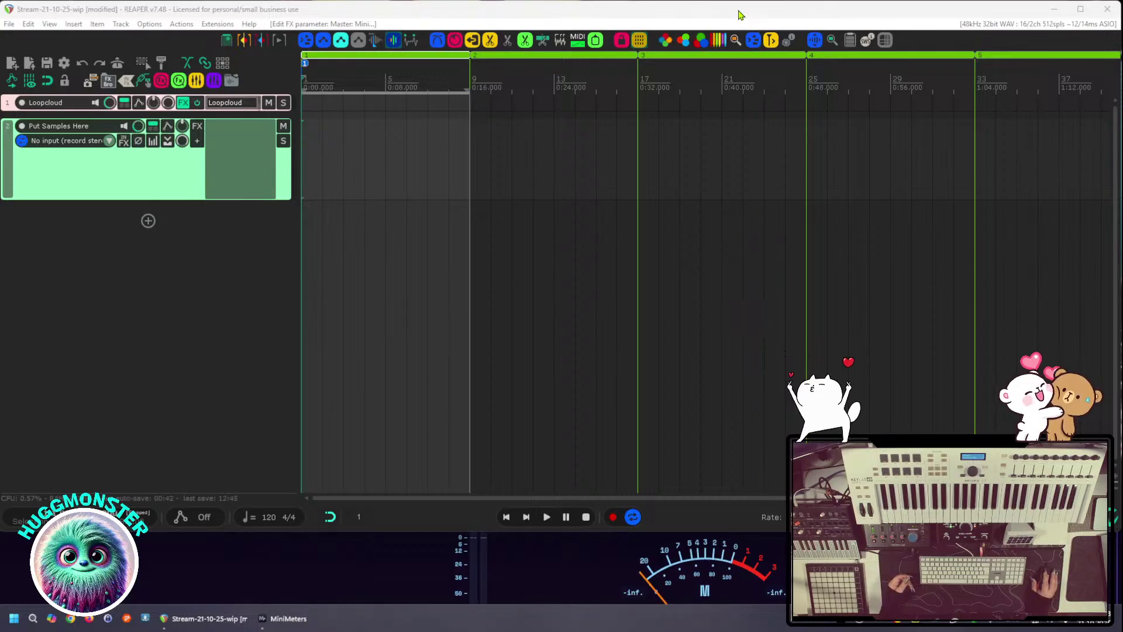
Insert the L56_125_Sand_Drums_Full_01 loop at the start of the Put Samples Here track
left_click(739, 13)
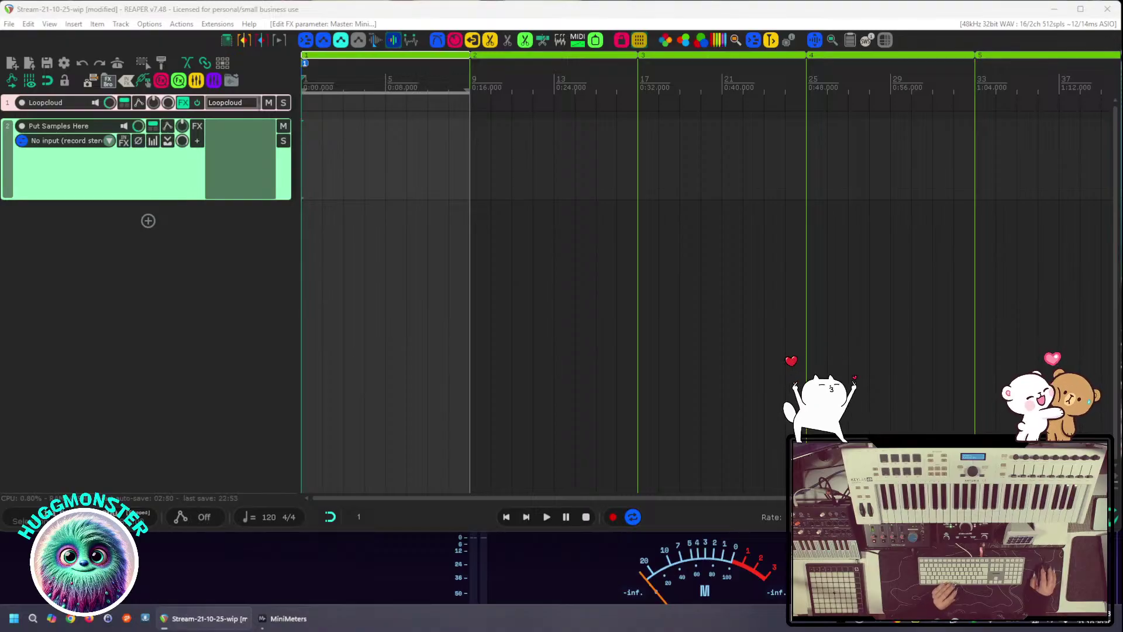
left_click_drag(848, 193, 306, 193)
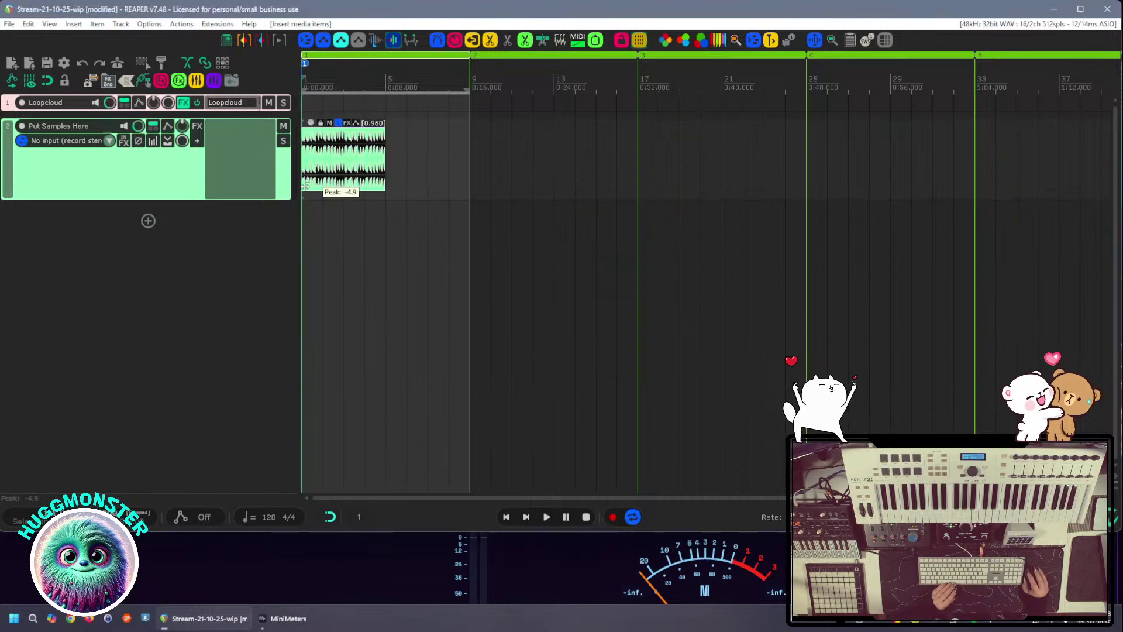
scroll(403, 212, "up", 2)
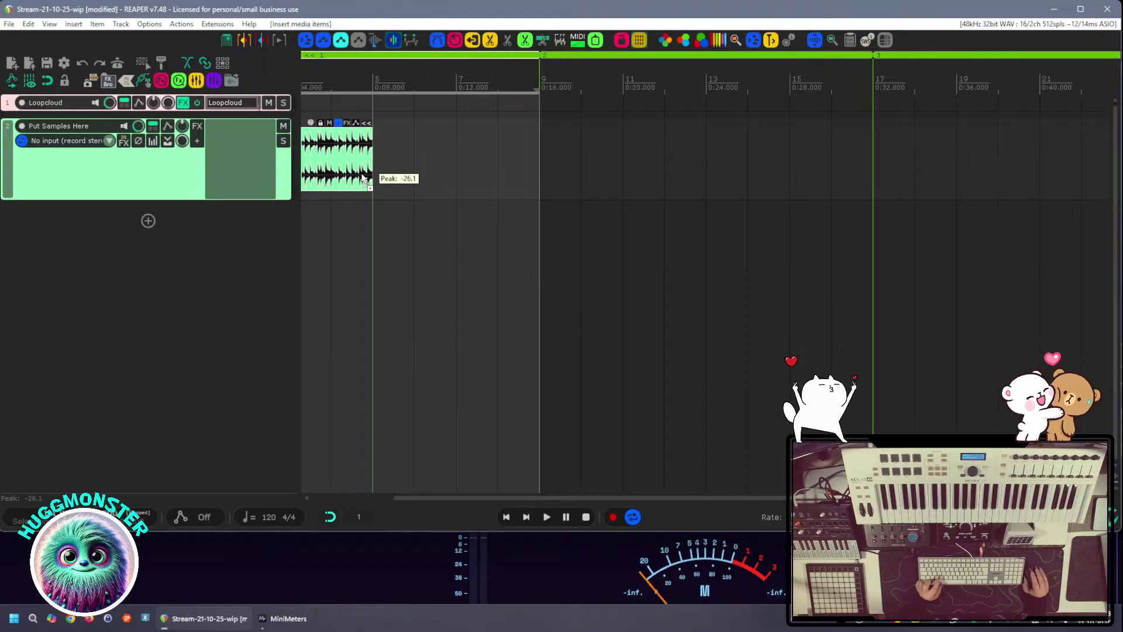
Duplicate the drum loop directly after itself and glue both items into one item ending at bar 9
key("ctrl+d")
left_click(414, 223)
left_click_drag(430, 222, 345, 179)
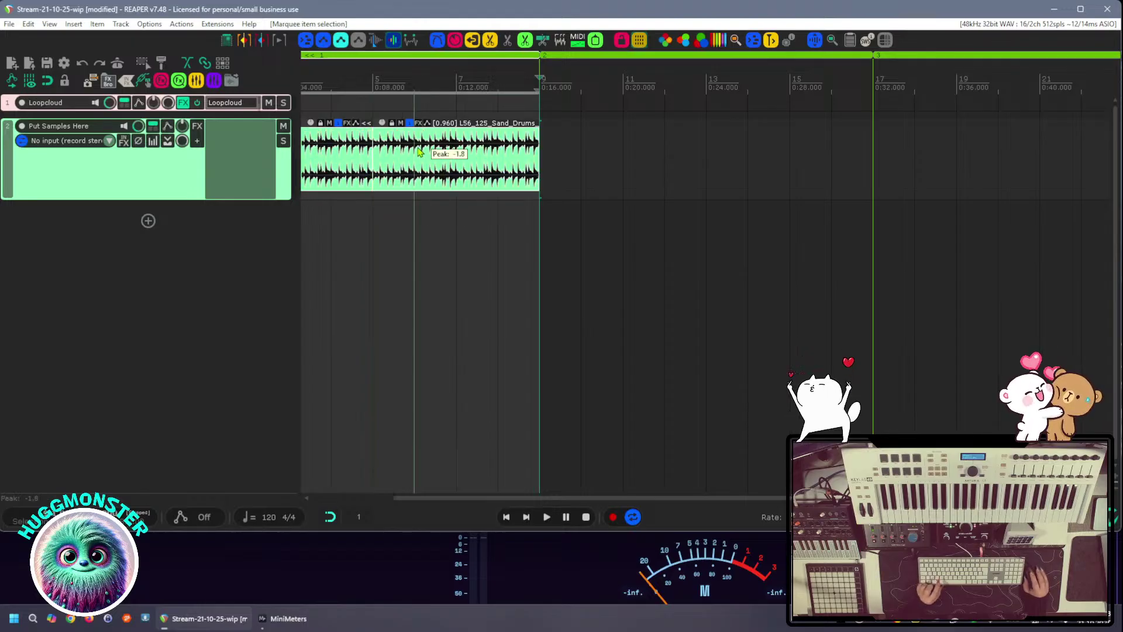
key("ctrl+g")
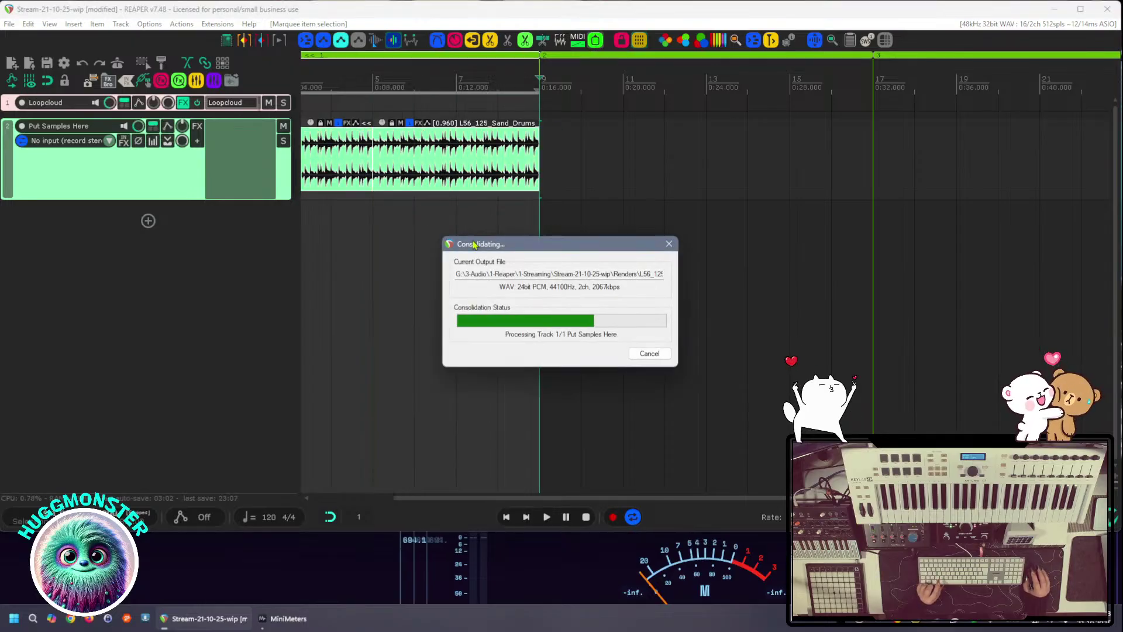
scroll(434, 234, "up", 1)
scroll(571, 253, "left", 4)
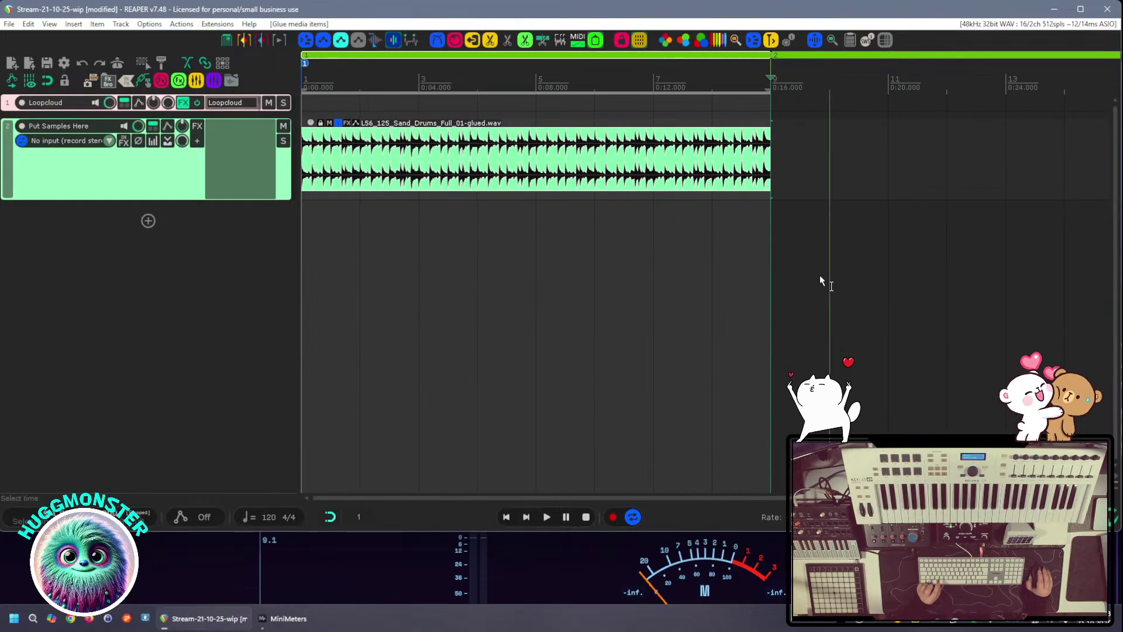
left_click(510, 252)
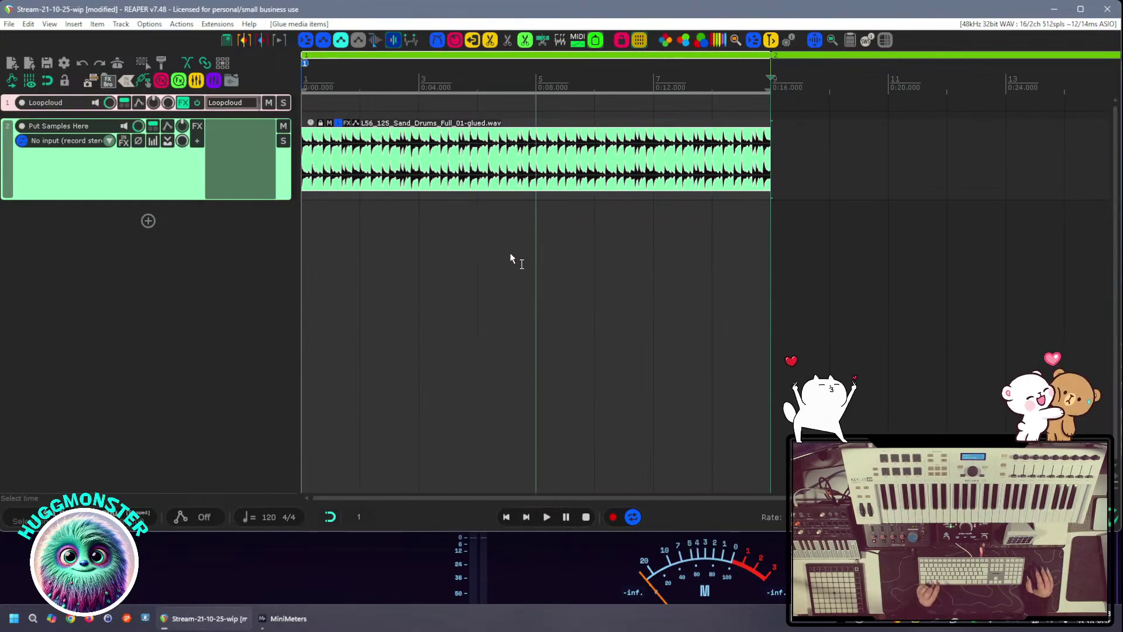
left_click(507, 265)
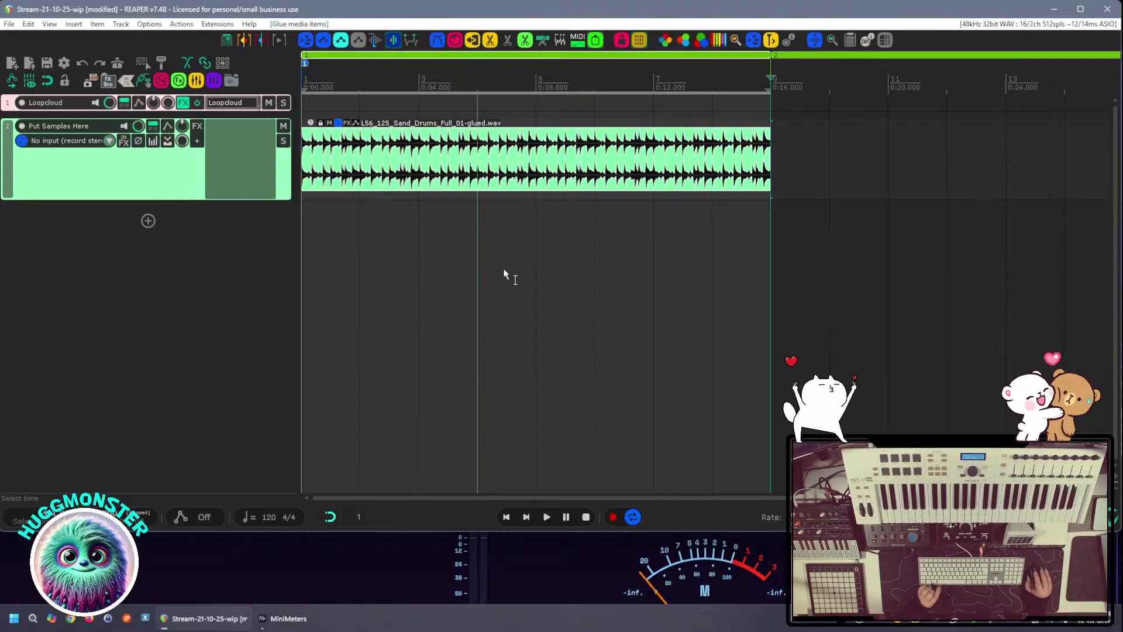
left_click(513, 285)
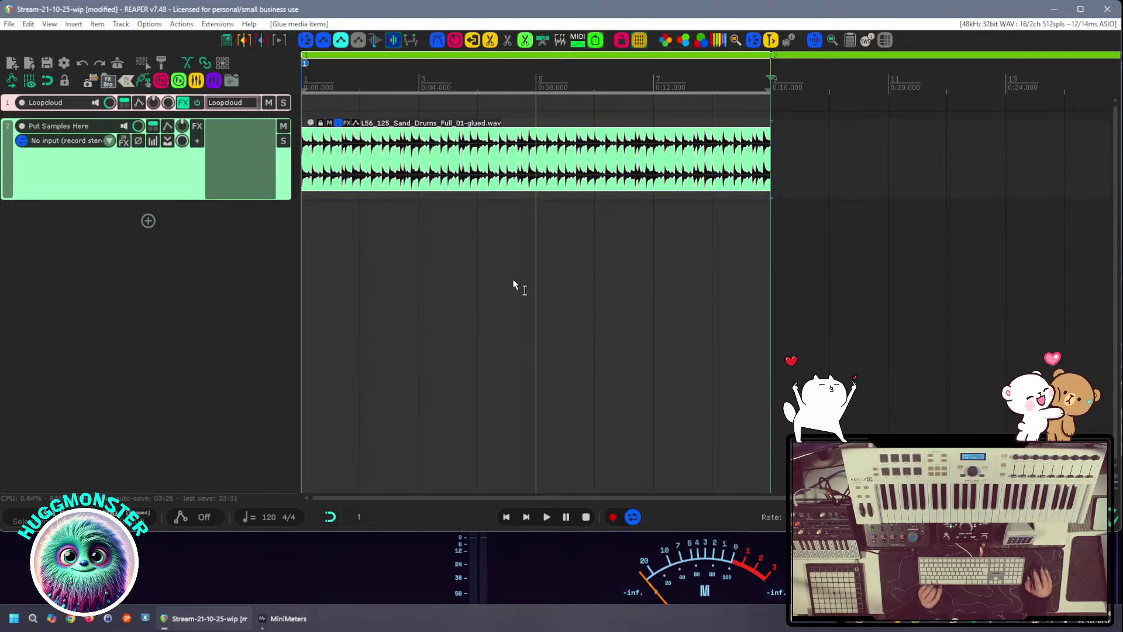
left_click(504, 291)
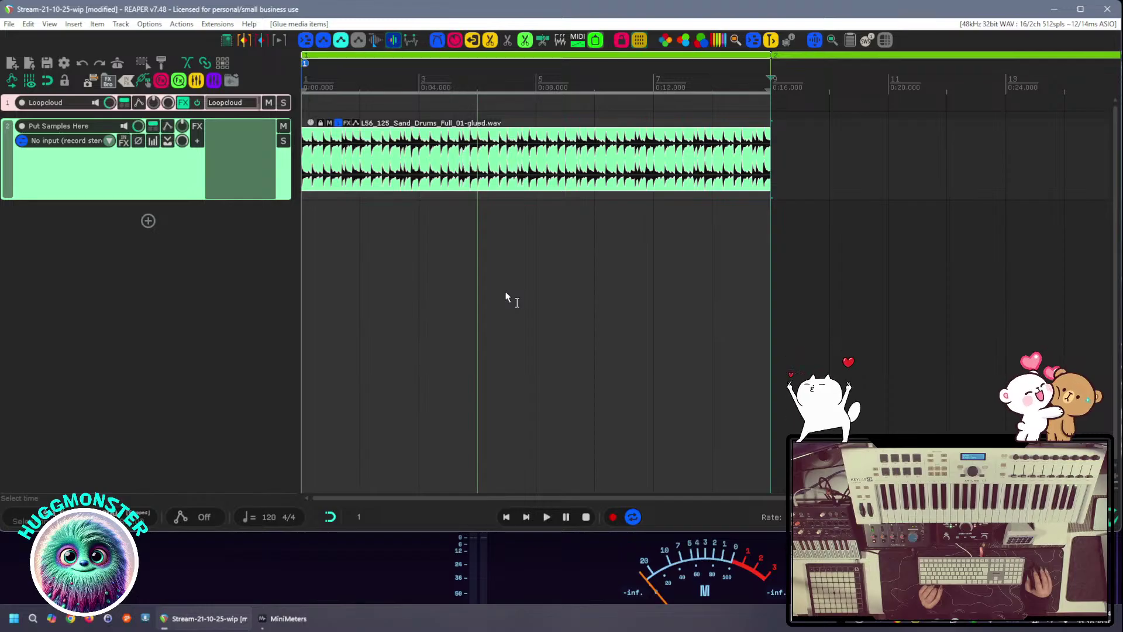
left_click(507, 291)
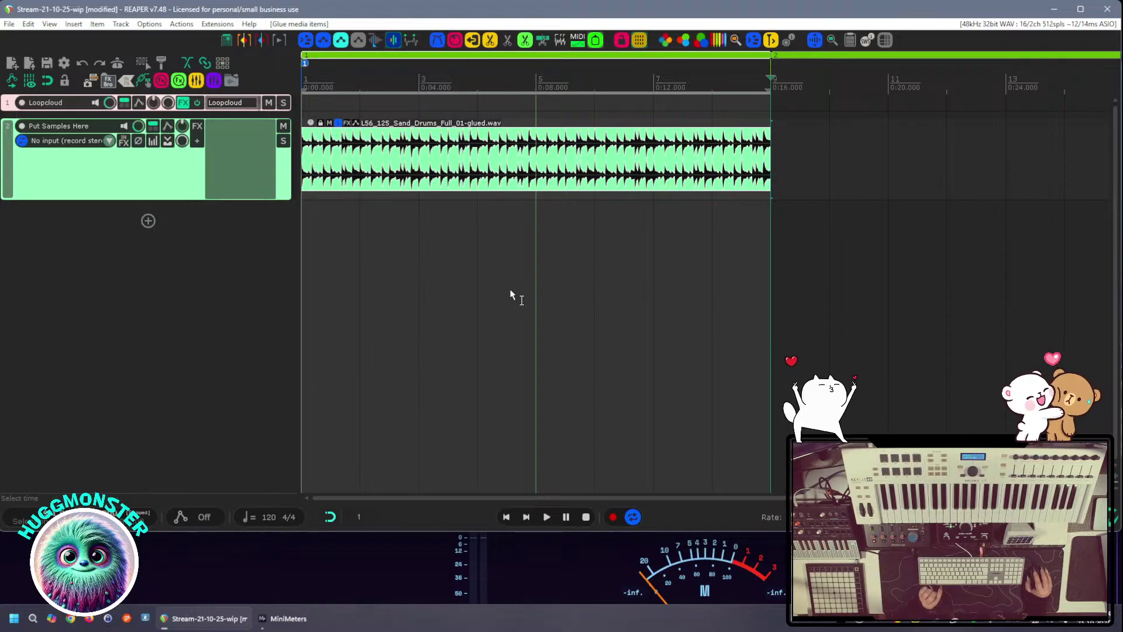
left_click(672, 314)
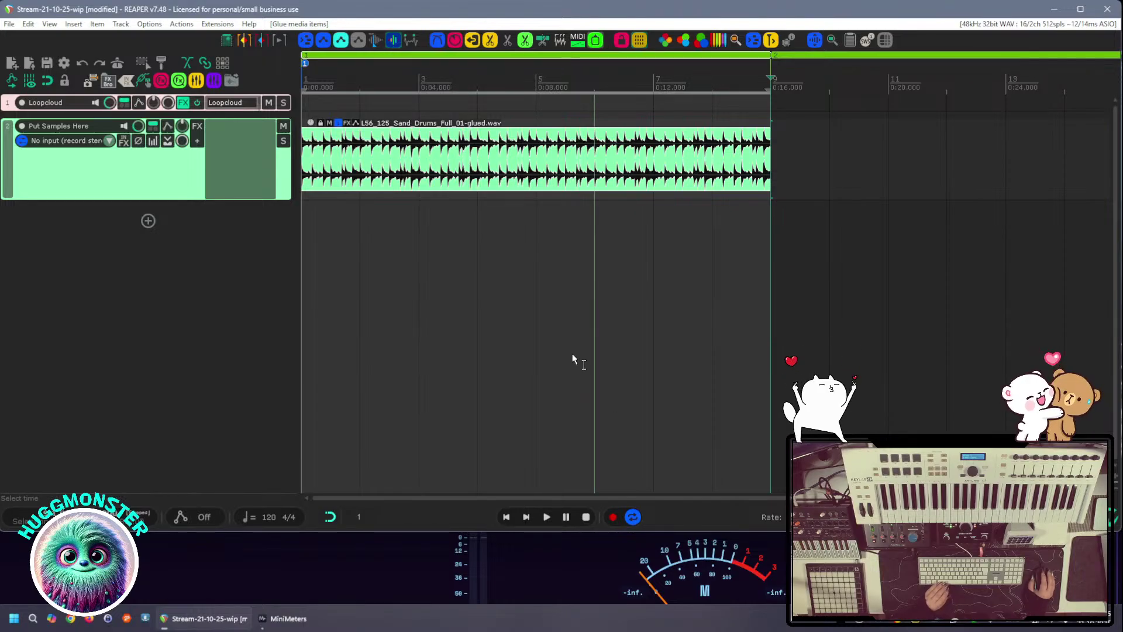
scroll(553, 329, "up", 2)
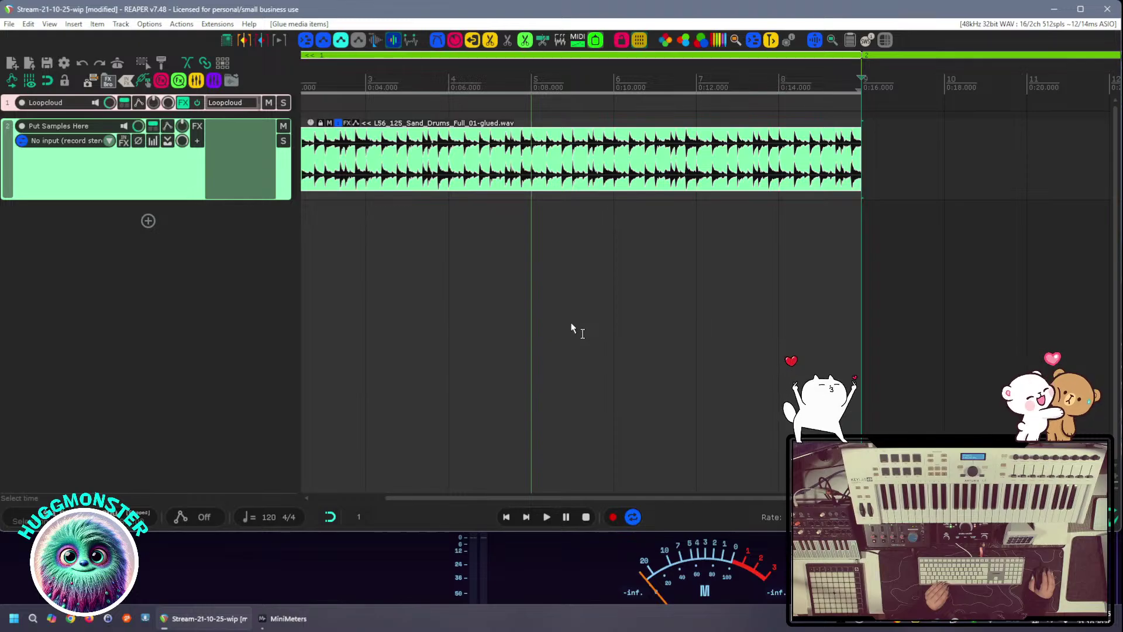
scroll(612, 326, "down", 3)
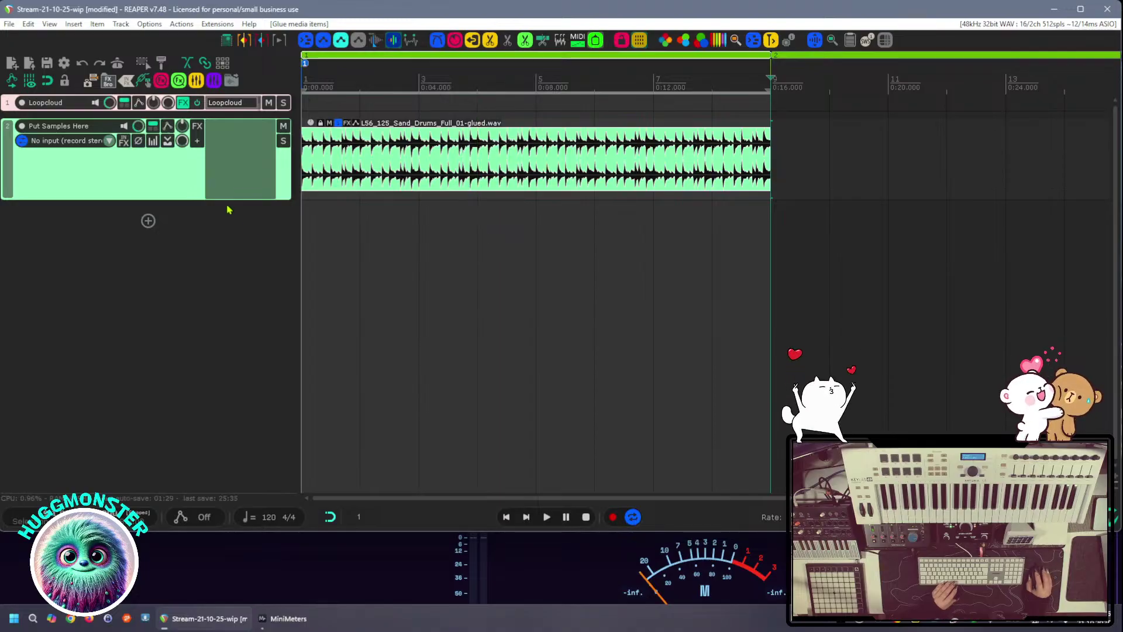
Make the Put Samples Here track much taller and play back the glued drum loop
left_click_drag(194, 200, 202, 351)
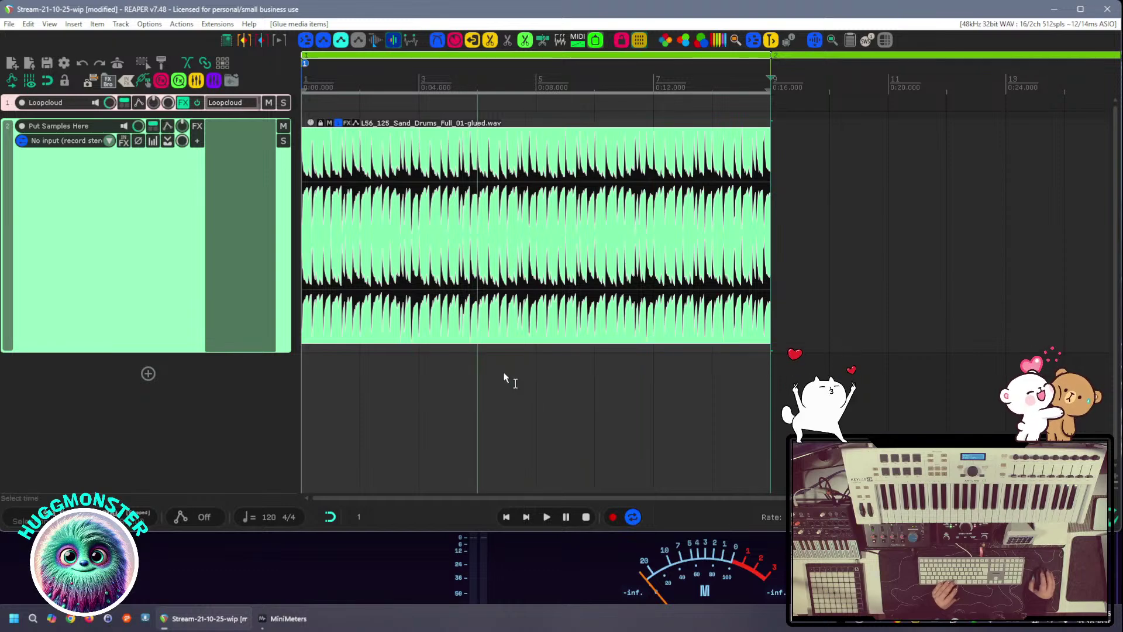
left_click(714, 367)
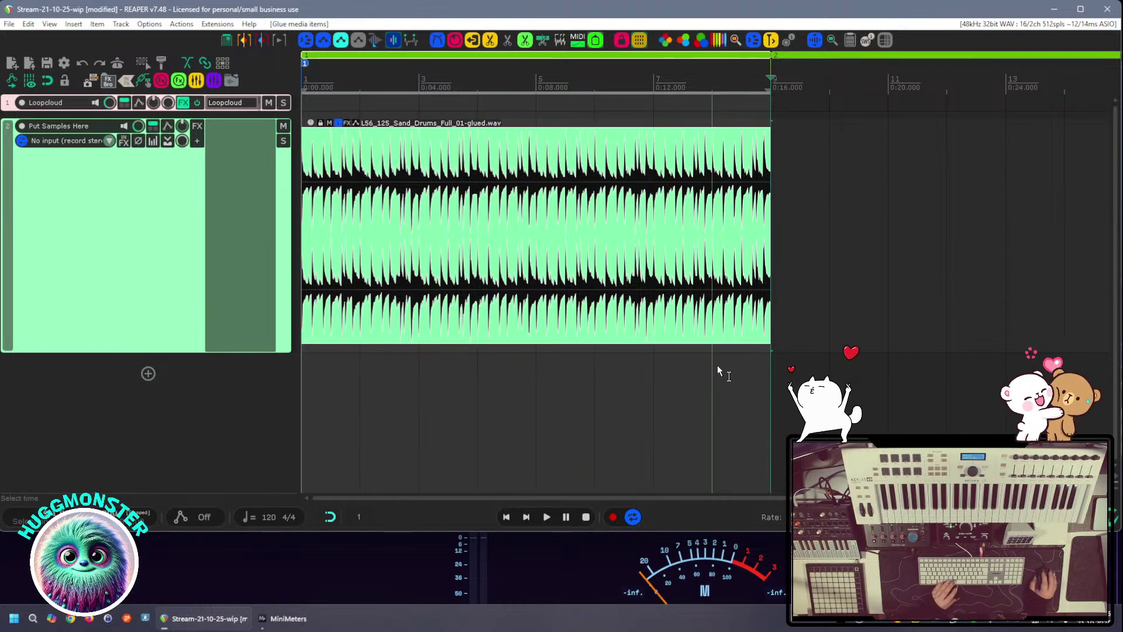
left_click(478, 385)
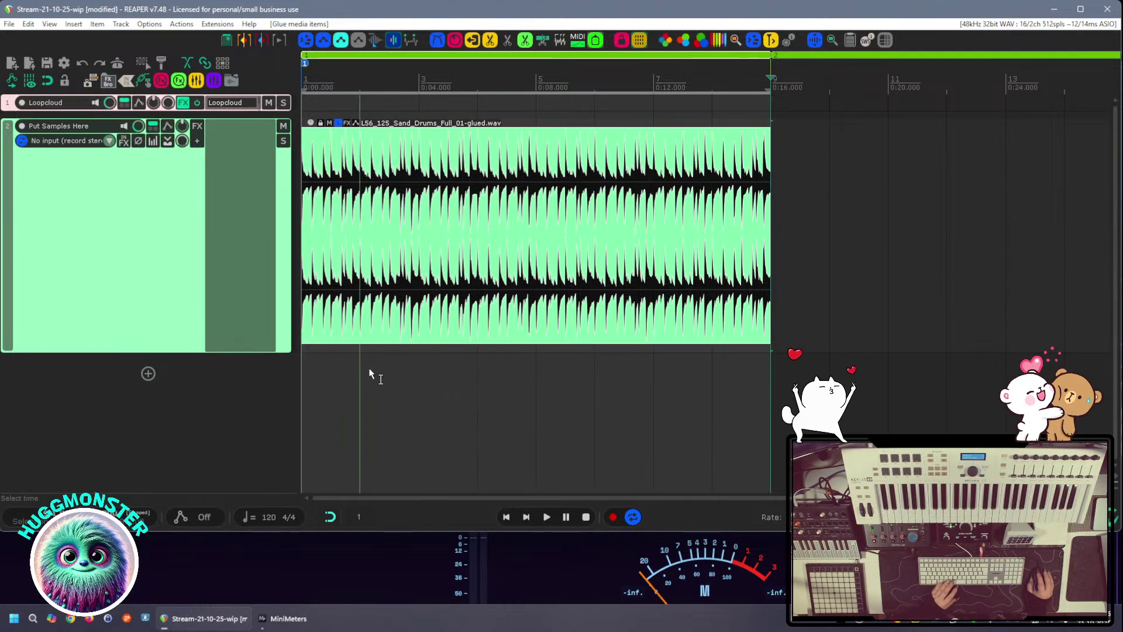
key("space")
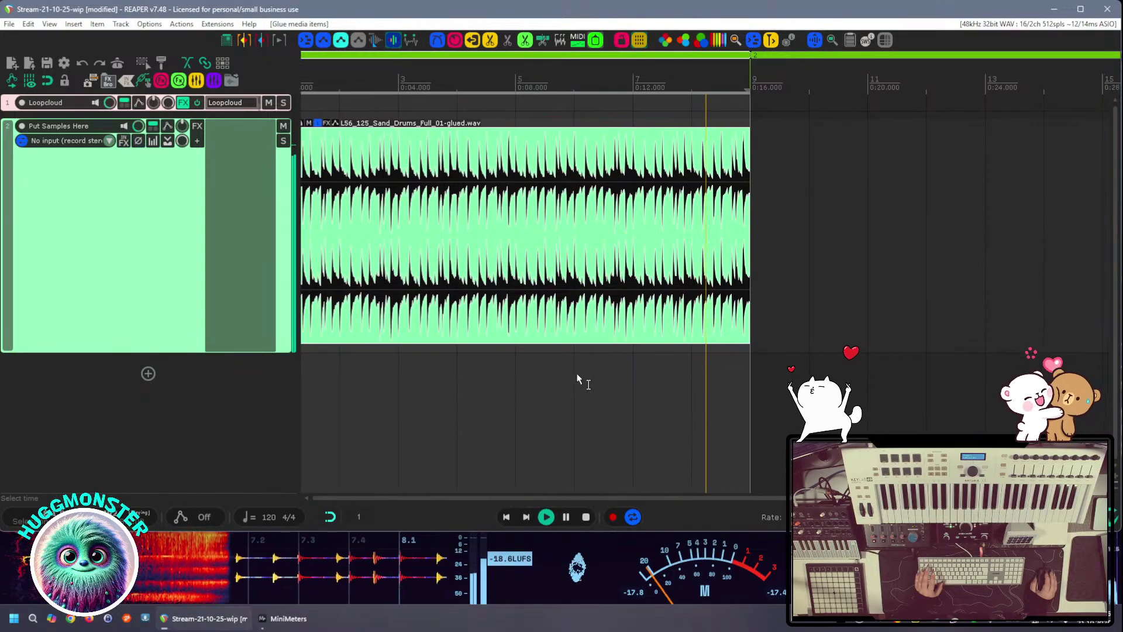
key("space")
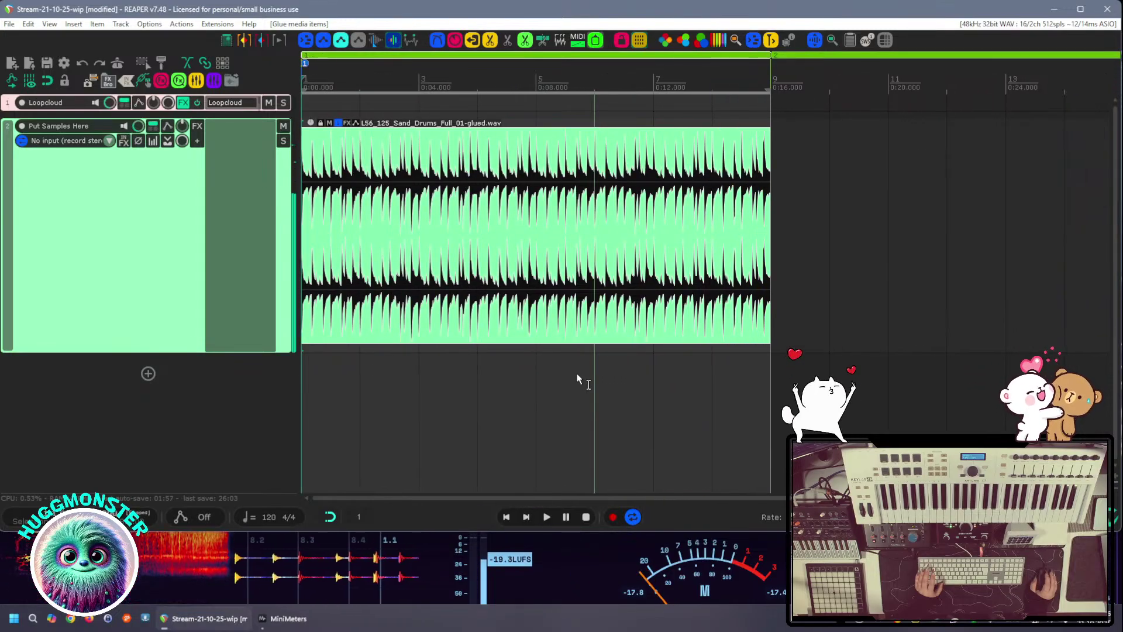
Clear the time selection and time-stretch the glued drum loop so that it ends at bar 25
scroll(577, 378, "down", 4)
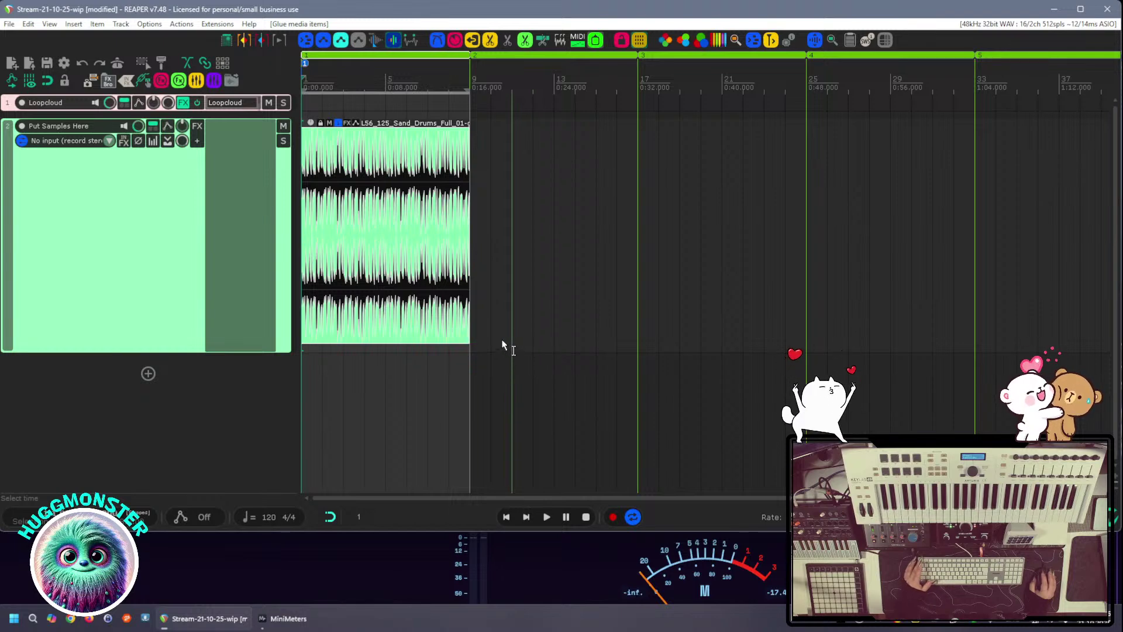
key("Escape")
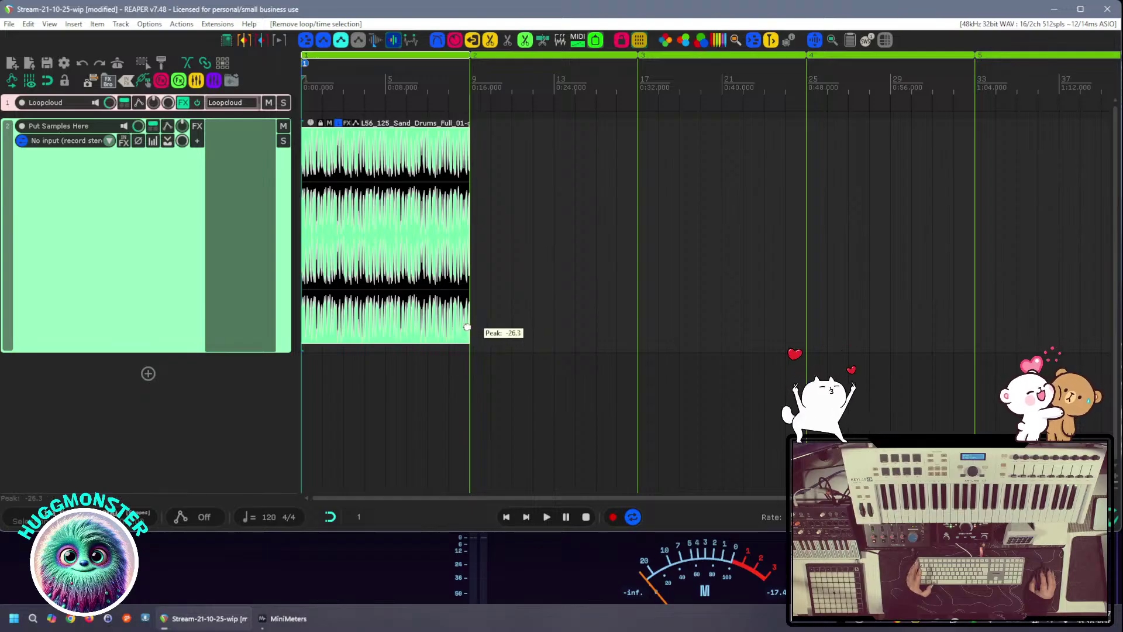
left_click_drag(467, 327, 799, 329)
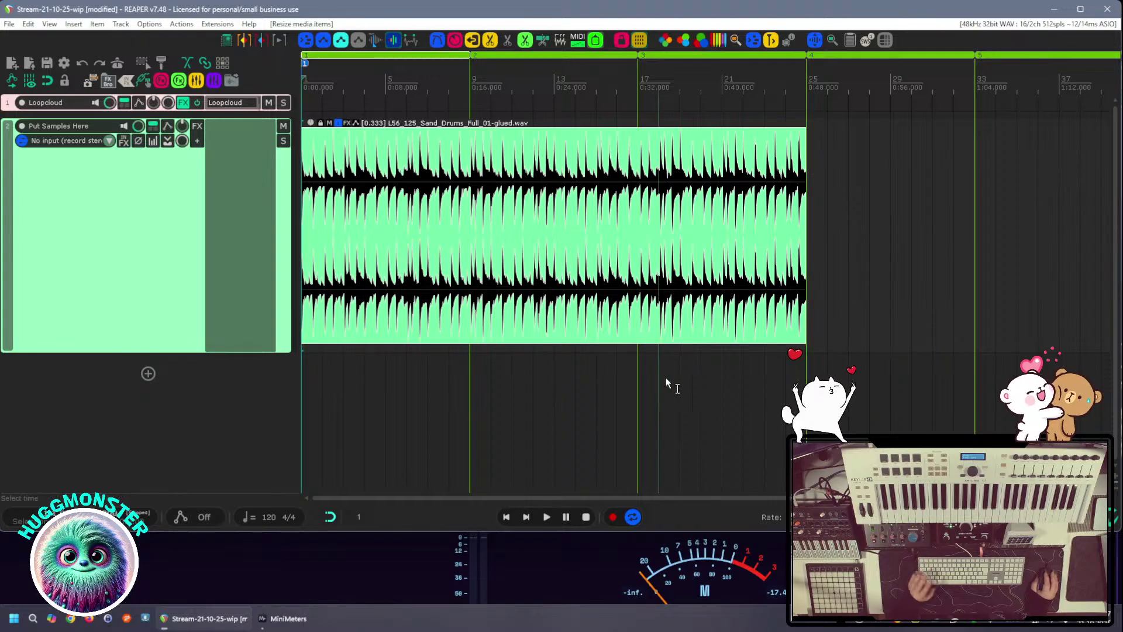
Play back the stretched drum loop and save the project
key("space")
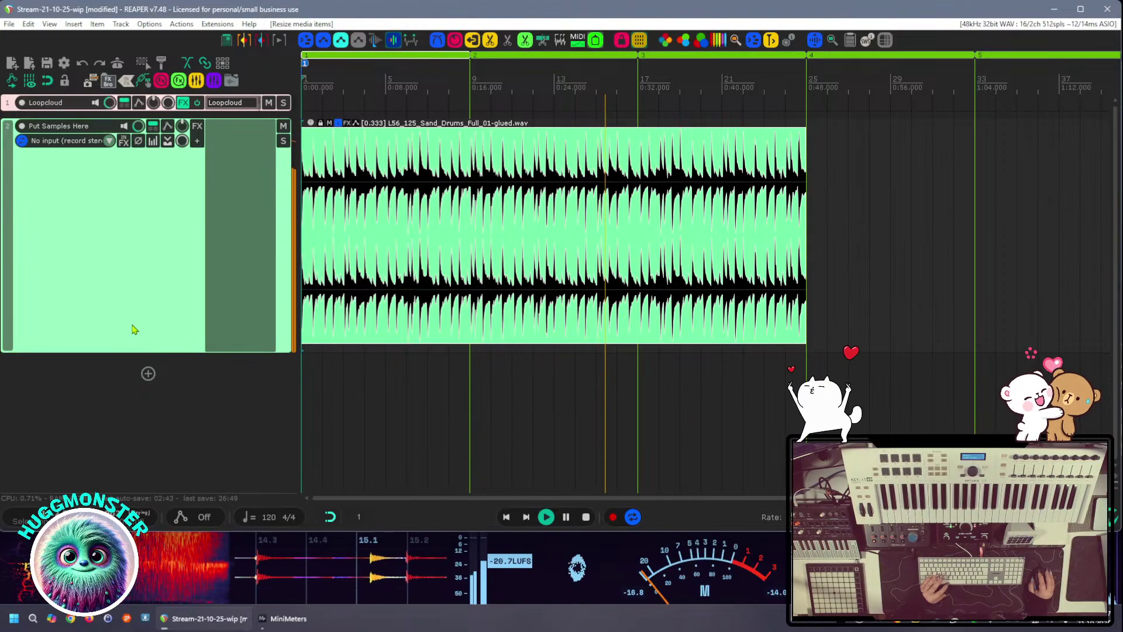
key("space")
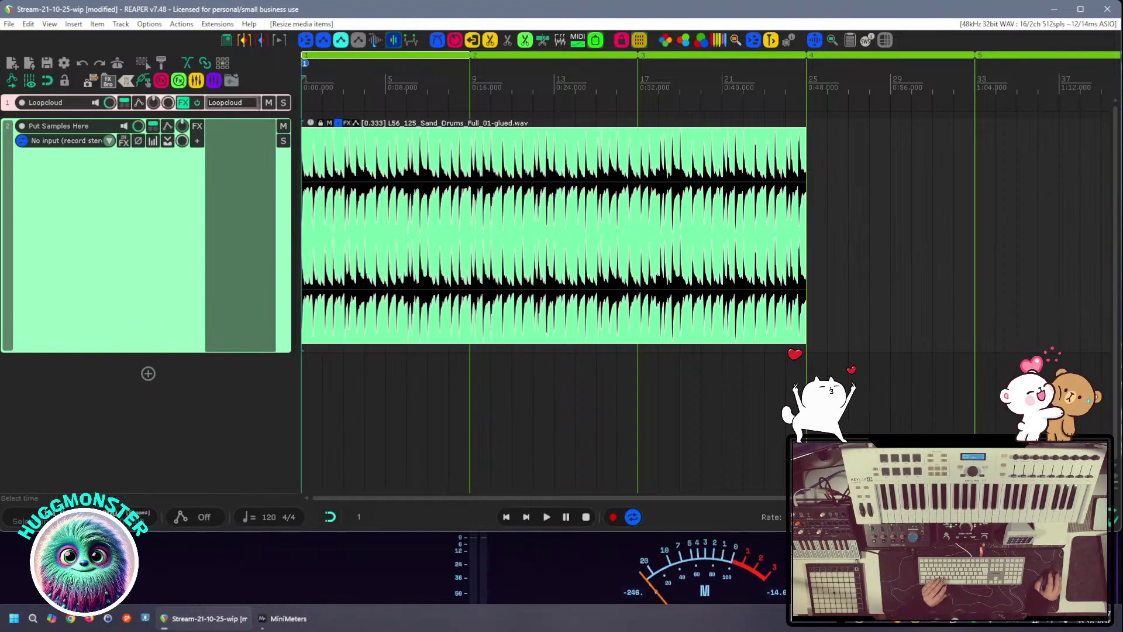
key("alt+Tab")
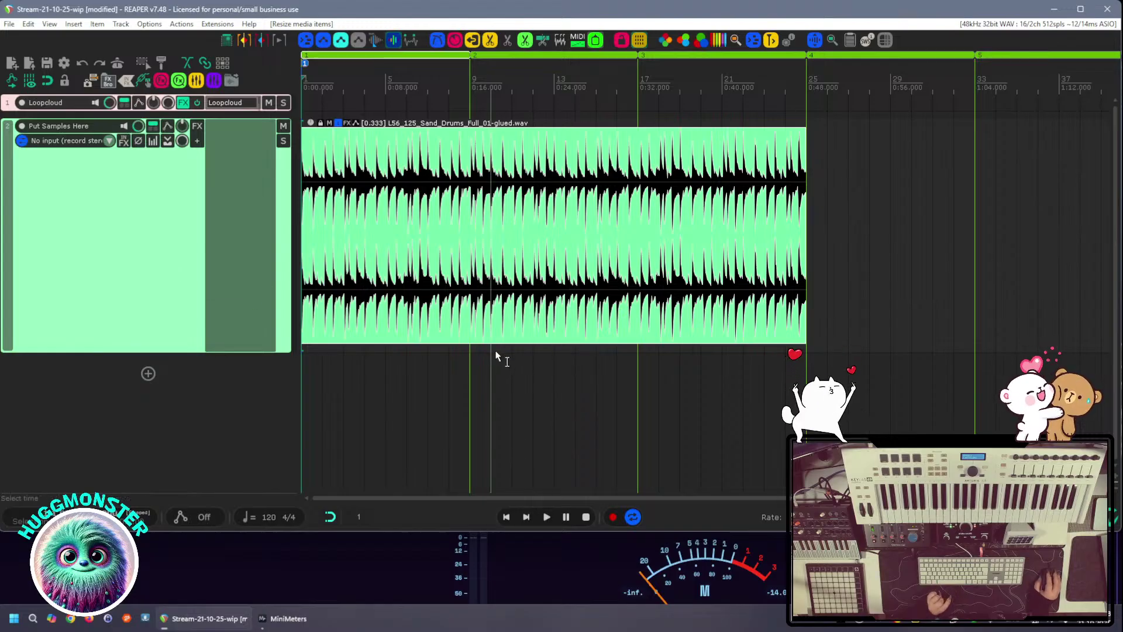
left_click(46, 63)
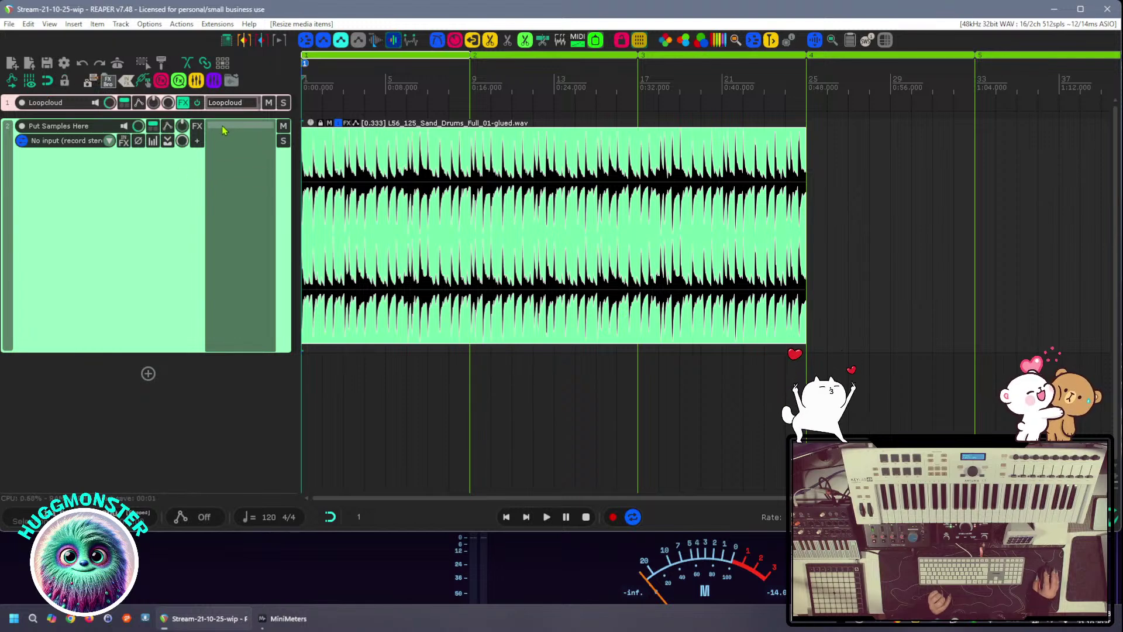
Add the VST3 Infiltrator effect to the Put Samples Here track and move its window clear of the track controls
left_click(198, 126)
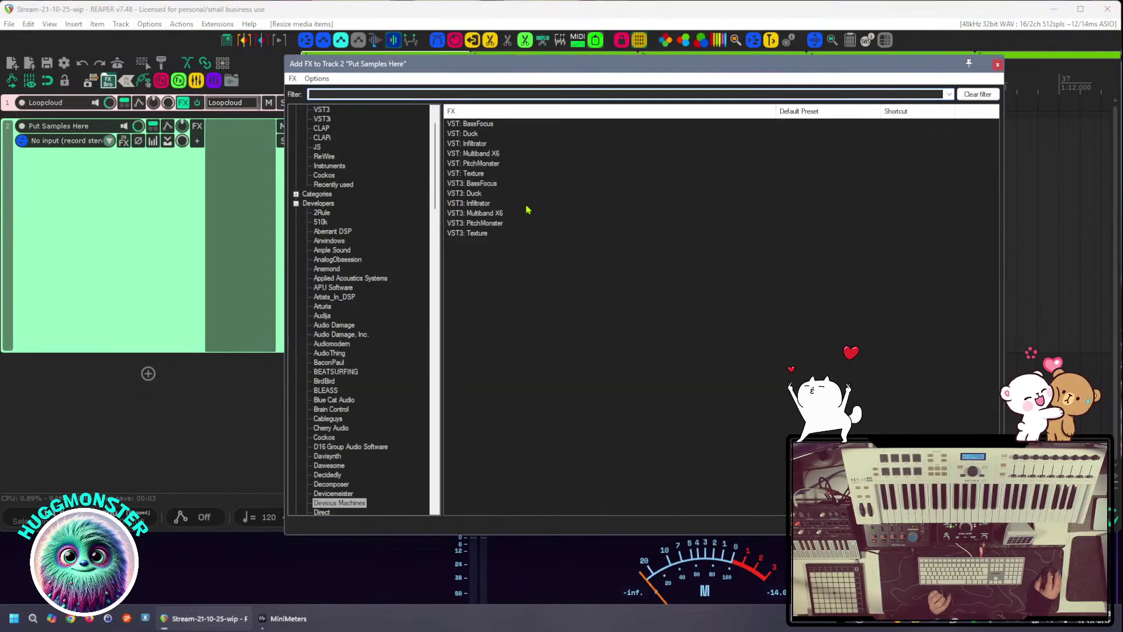
left_click(490, 203)
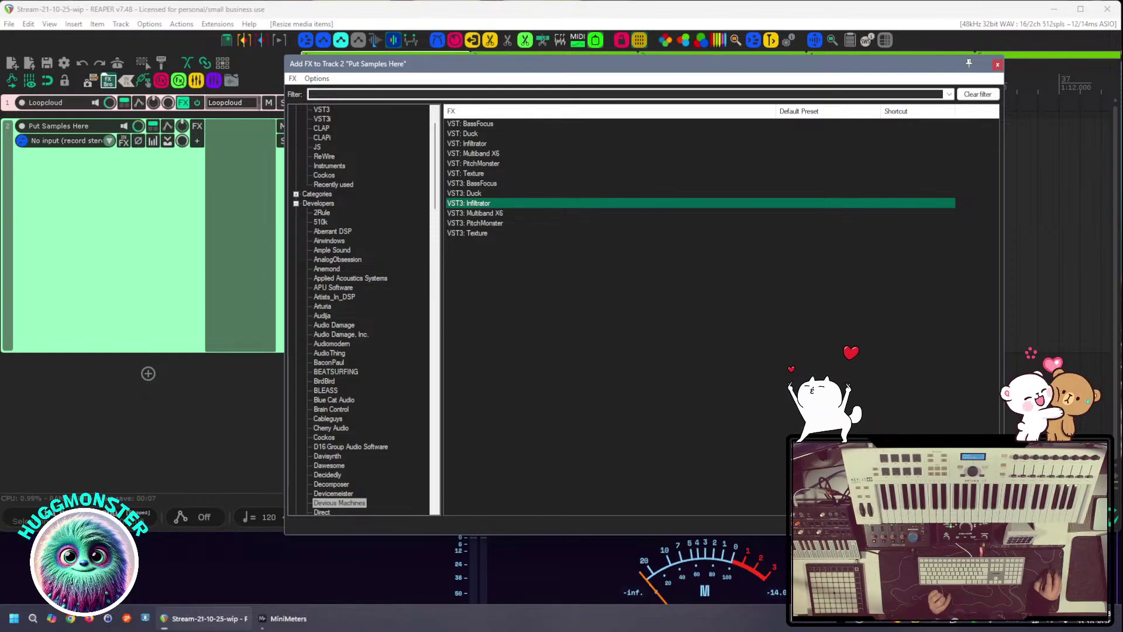
key("Return")
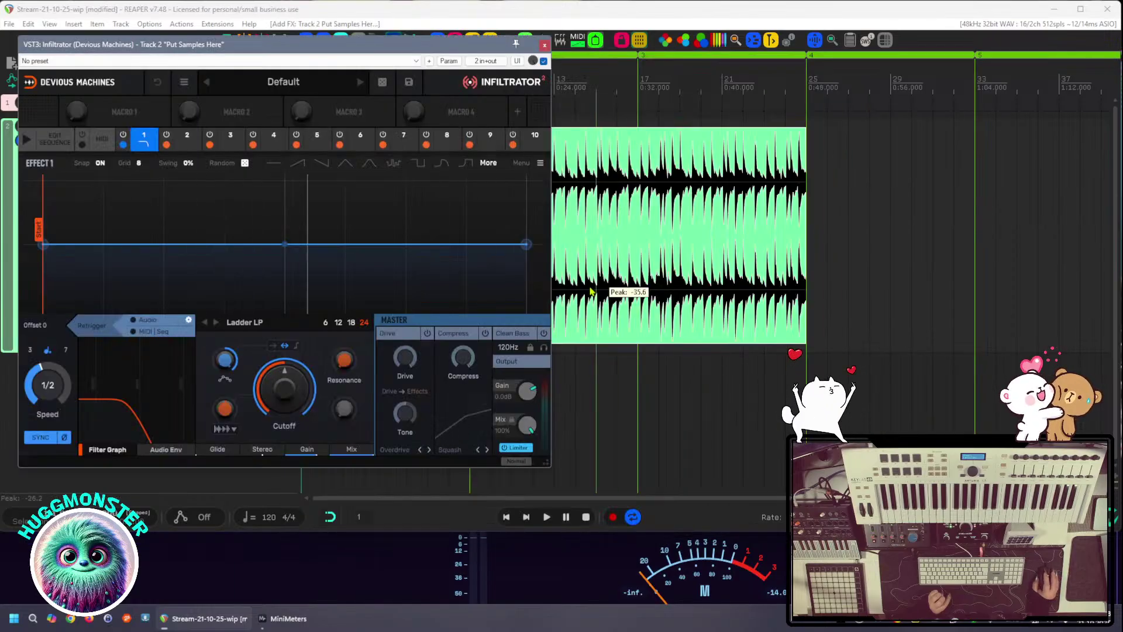
left_click_drag(305, 54, 653, 87)
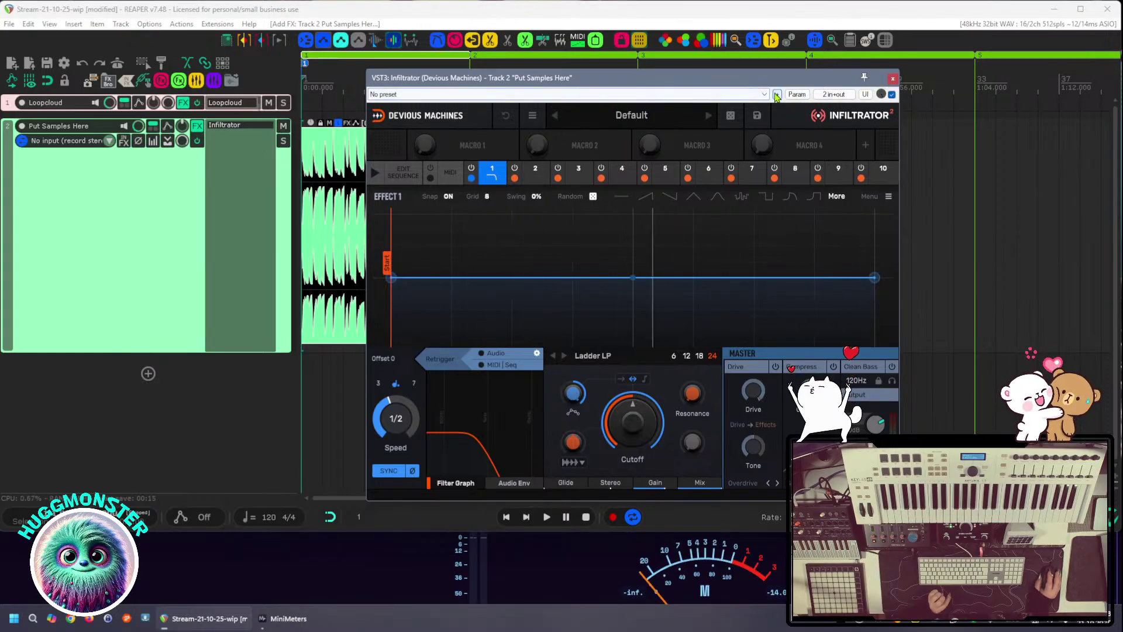
Save Infiltrator's current settings as the plug-in's default preset, named Default
left_click(777, 94)
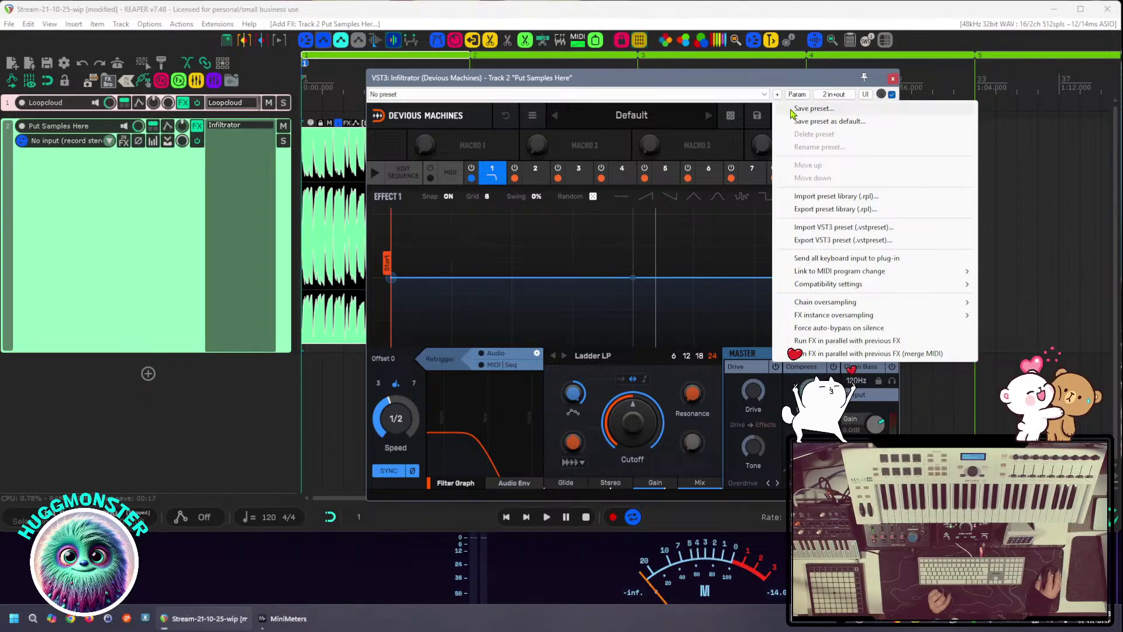
left_click(824, 121)
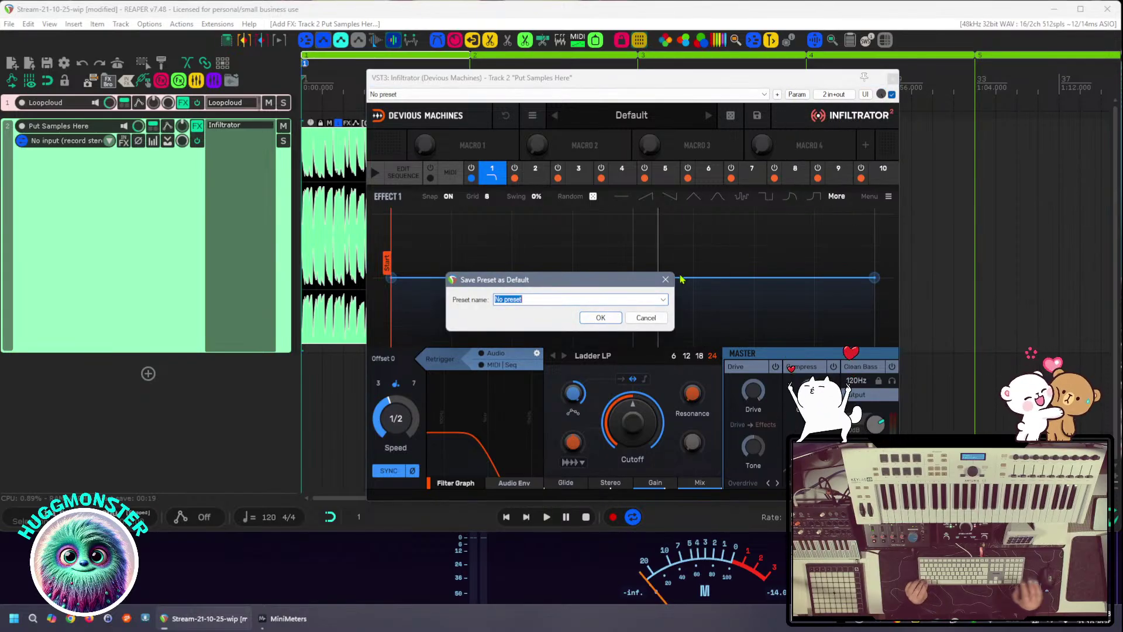
type("Default")
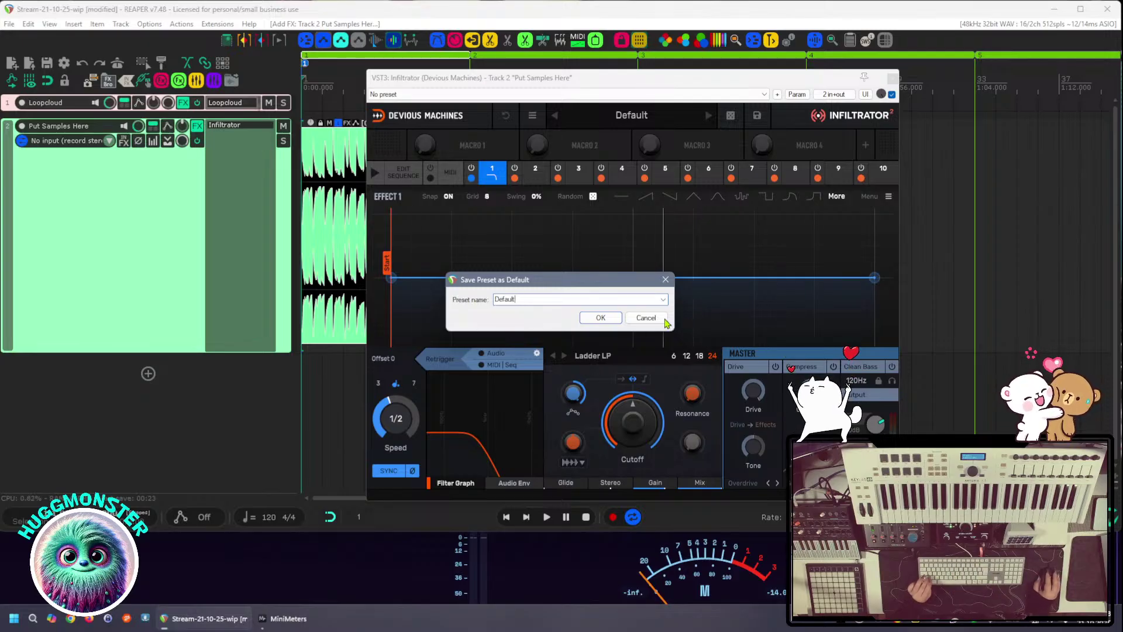
key("Return")
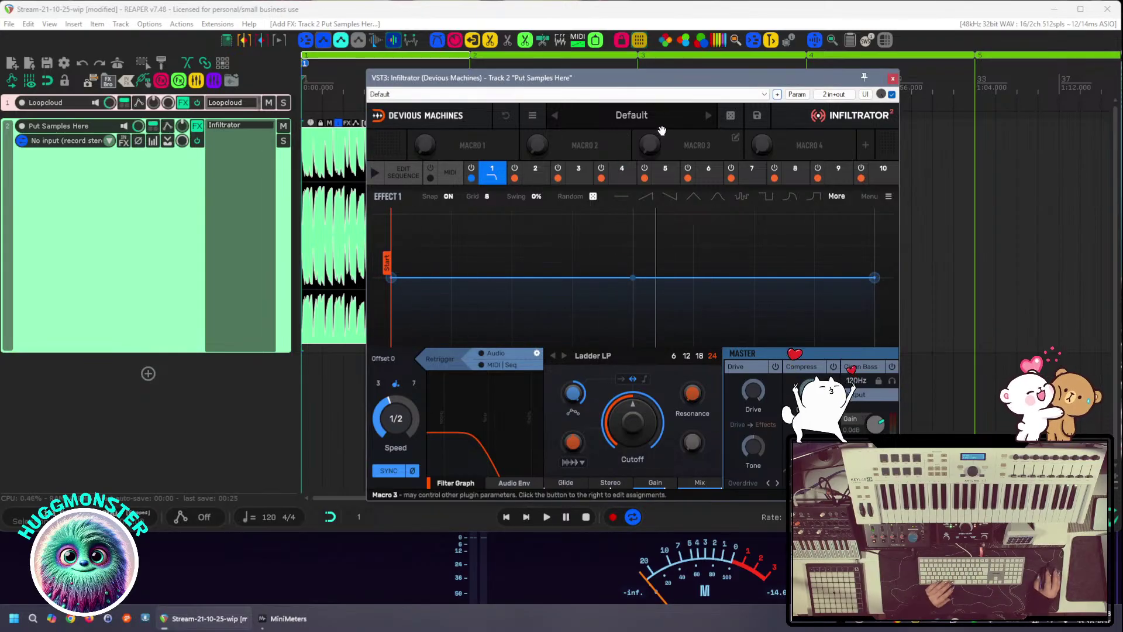
Browse Infiltrator's factory Beat Mashing presets, including the Glitch and Glitch - Extreme groups, and check the favourites list
left_click(625, 121)
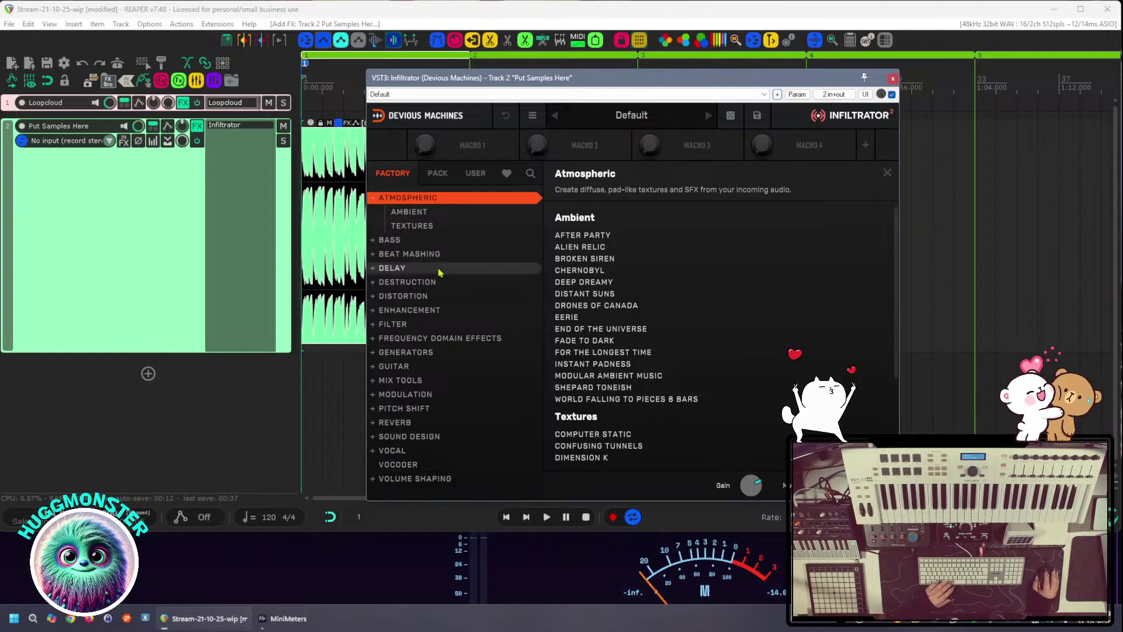
left_click(418, 256)
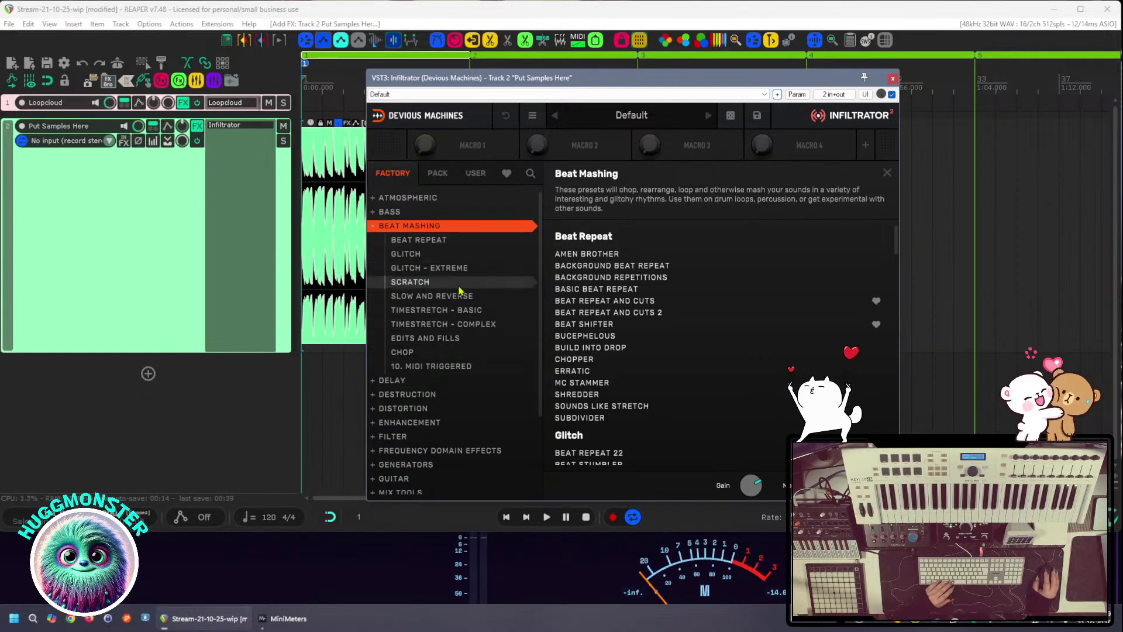
left_click(454, 256)
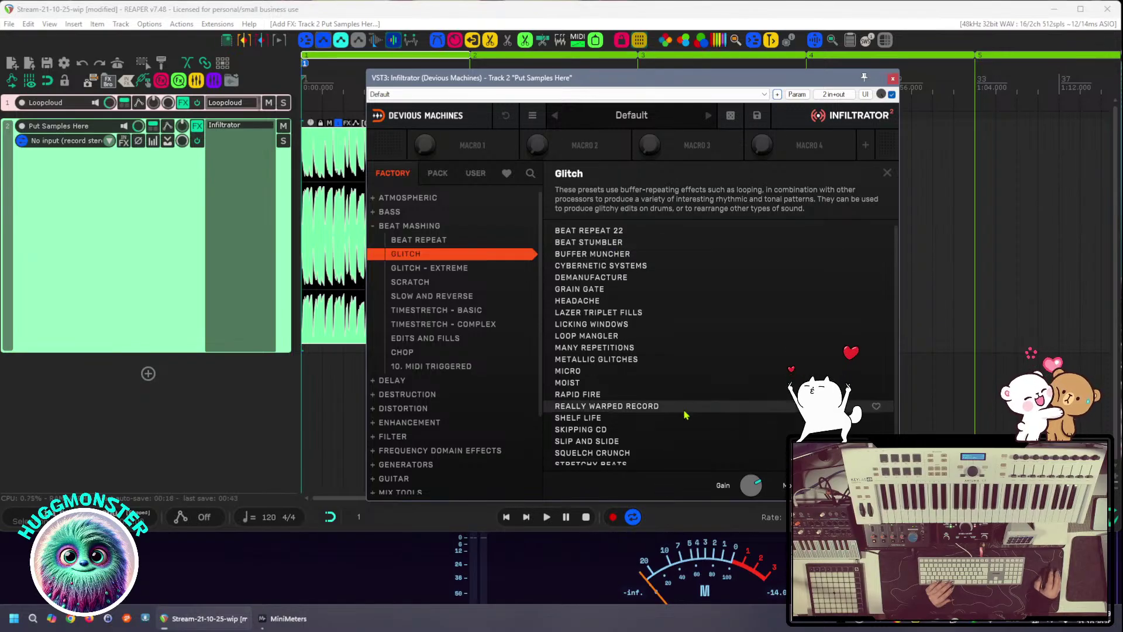
scroll(688, 410, "down", 2)
scroll(688, 388, "up", 2)
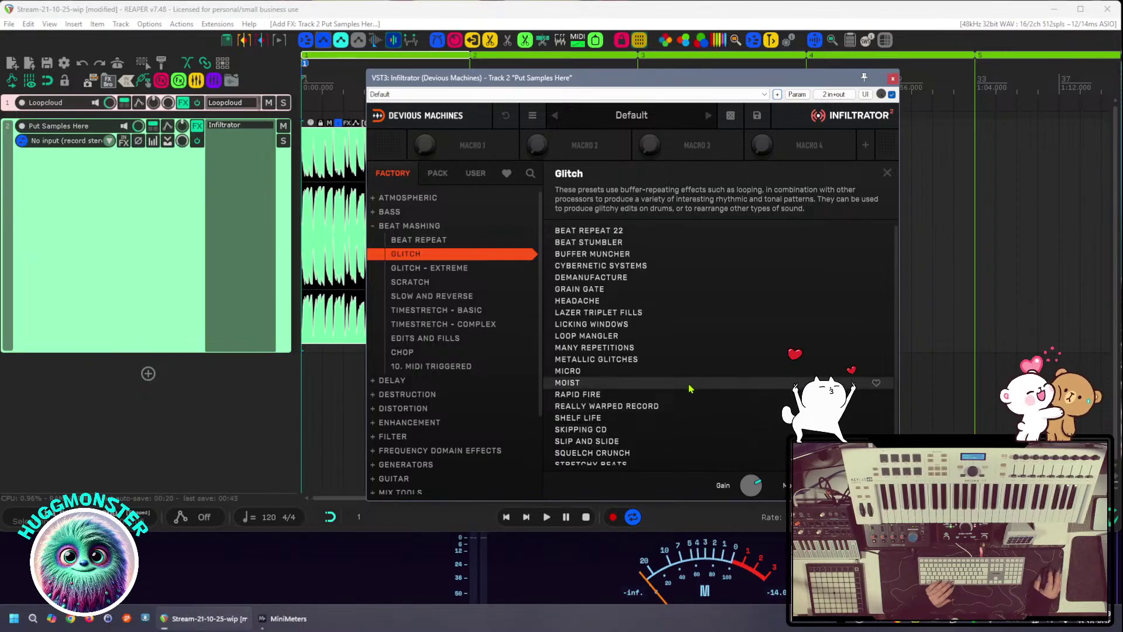
left_click(433, 268)
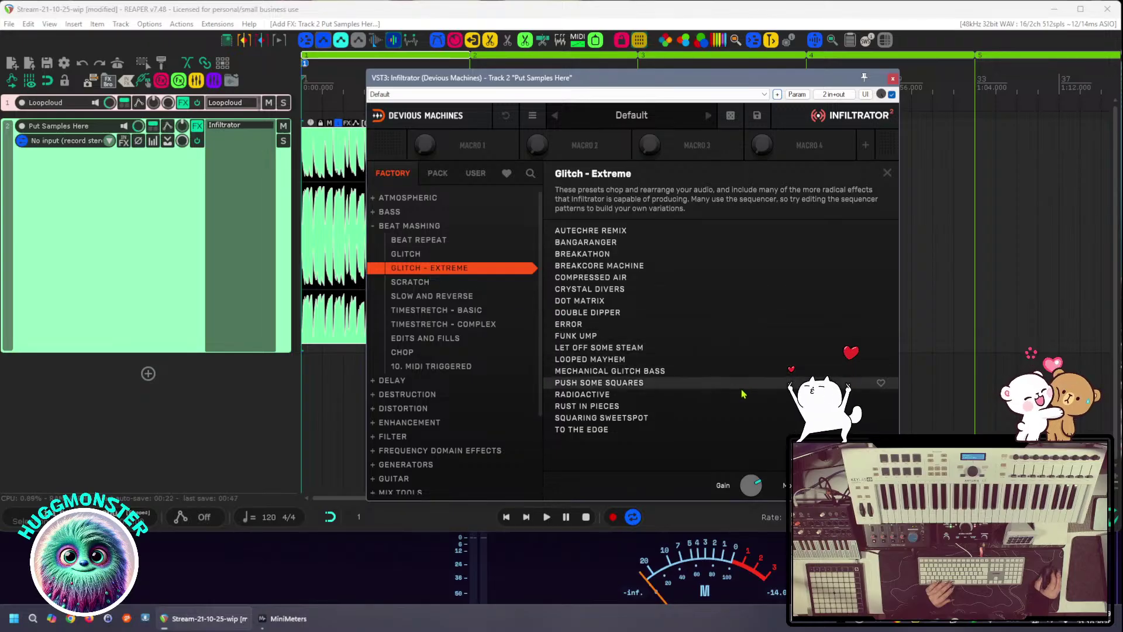
left_click(429, 255)
left_click(507, 175)
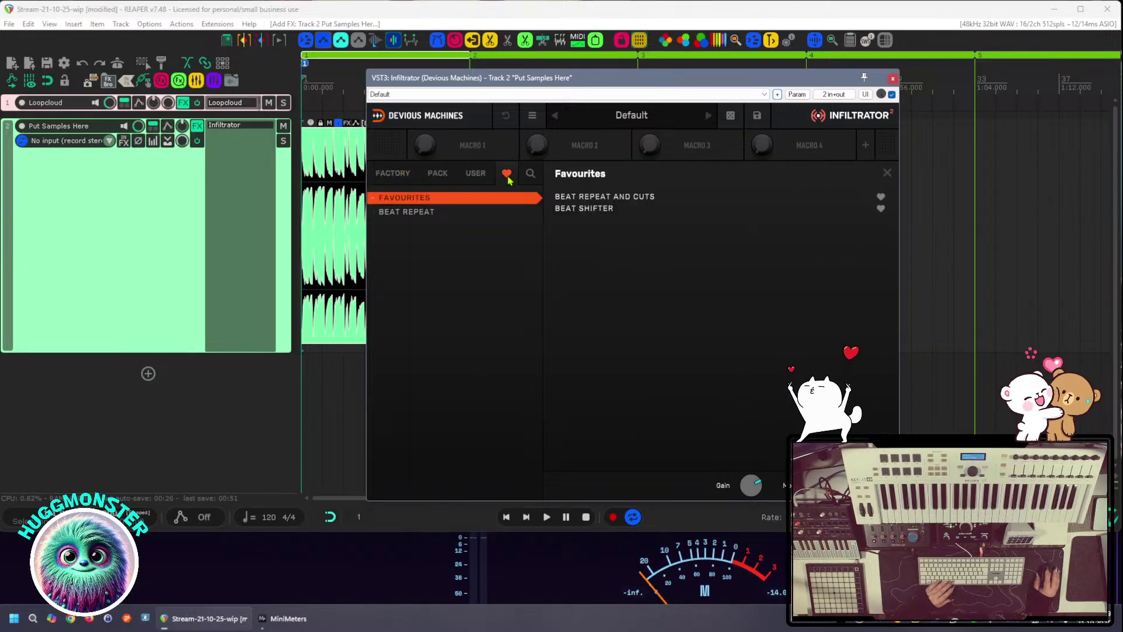
left_click(398, 177)
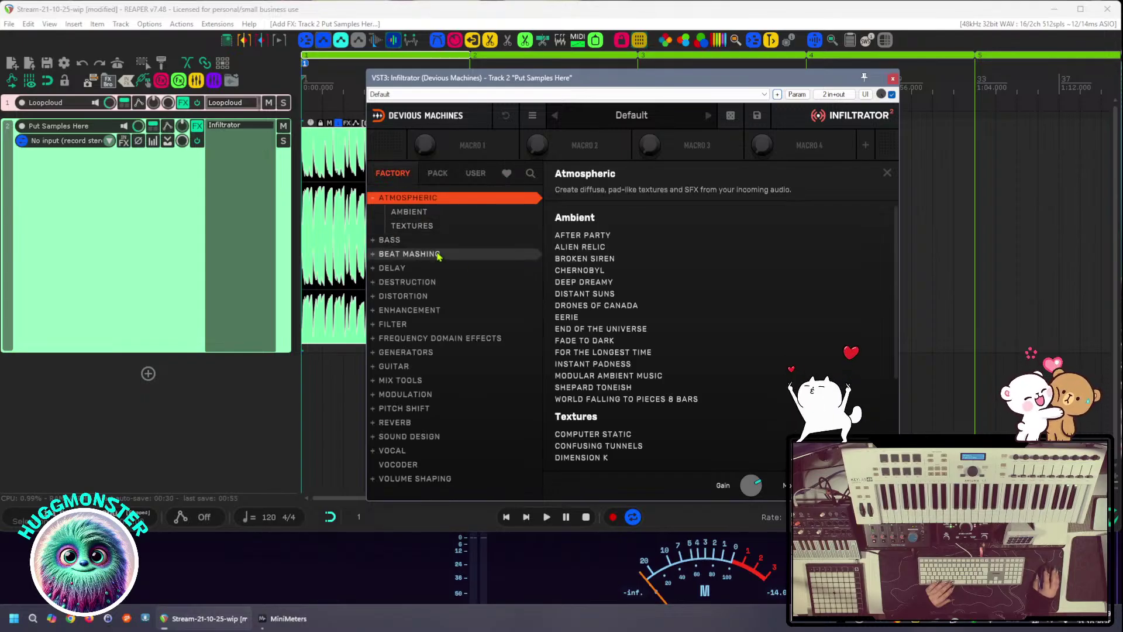
Load the Beat Repeat 22 preset from the Beat Mashing Glitch group, audition it on the drum loop and mark it as a favourite
left_click(438, 256)
left_click(409, 254)
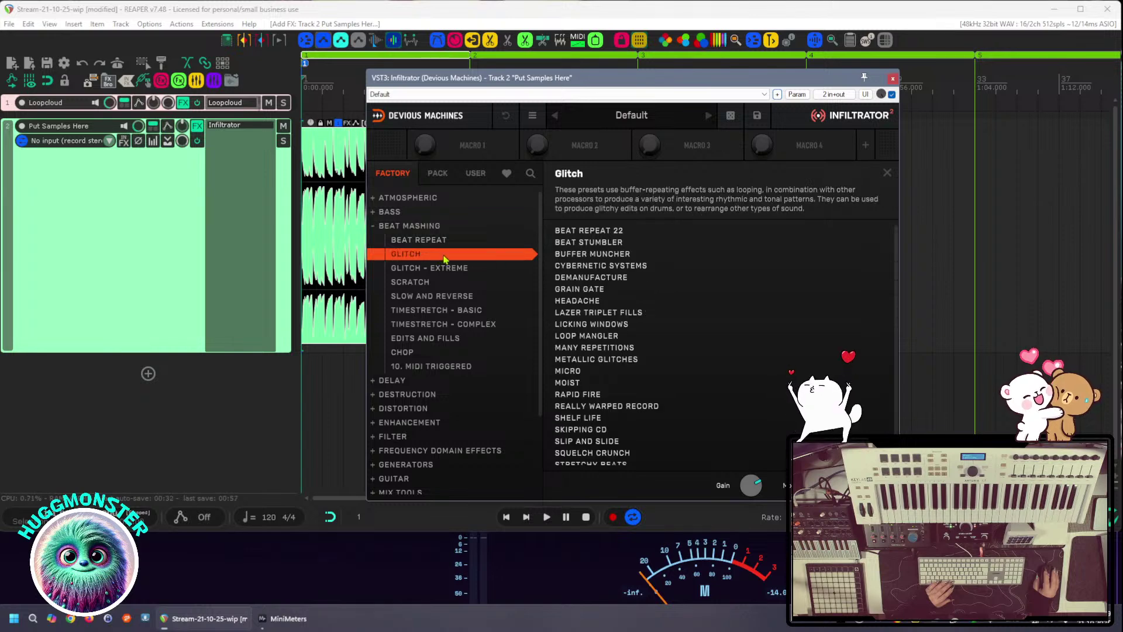
left_click(655, 237)
key("space")
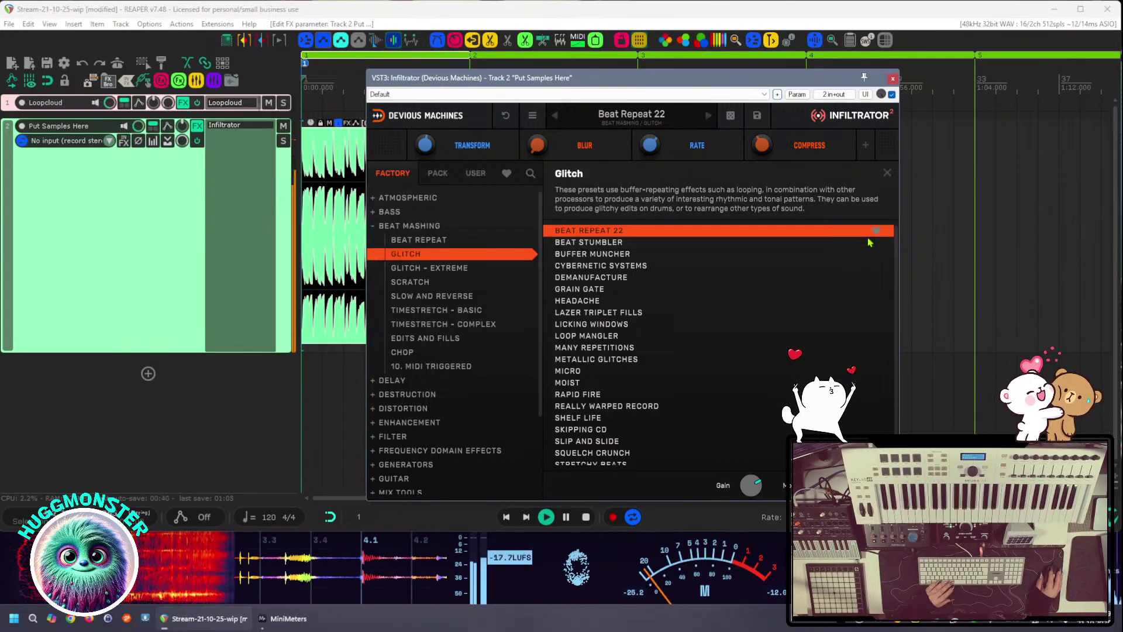
Load the Beat Stumbler preset and set Effect 1's envelope speed to 8 bars, listening to the result
left_click(747, 245)
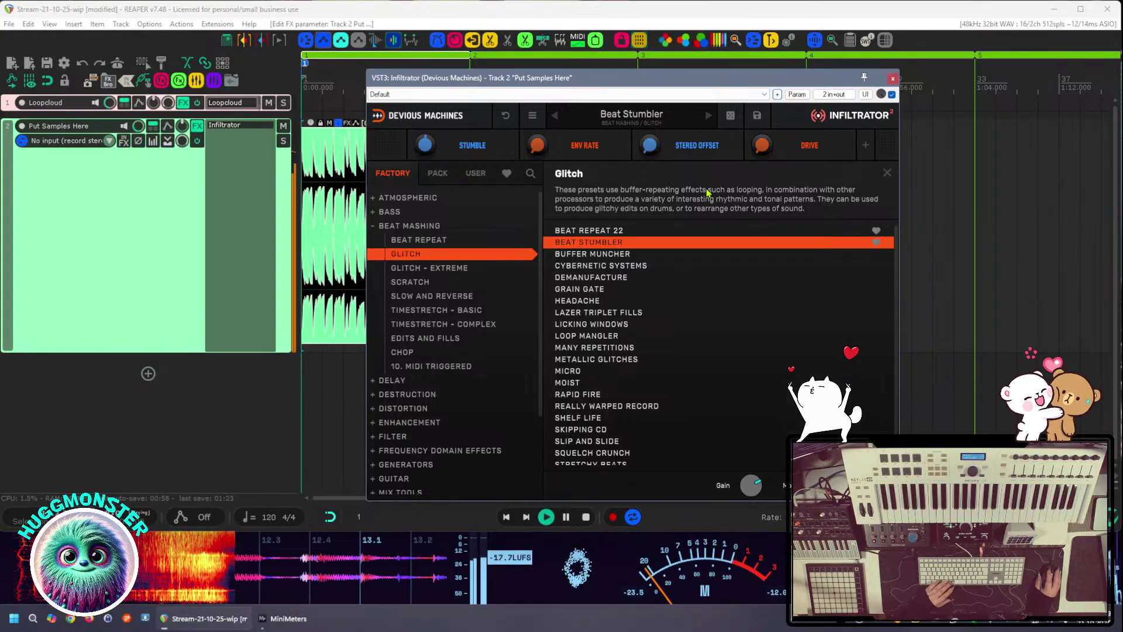
left_click(648, 131)
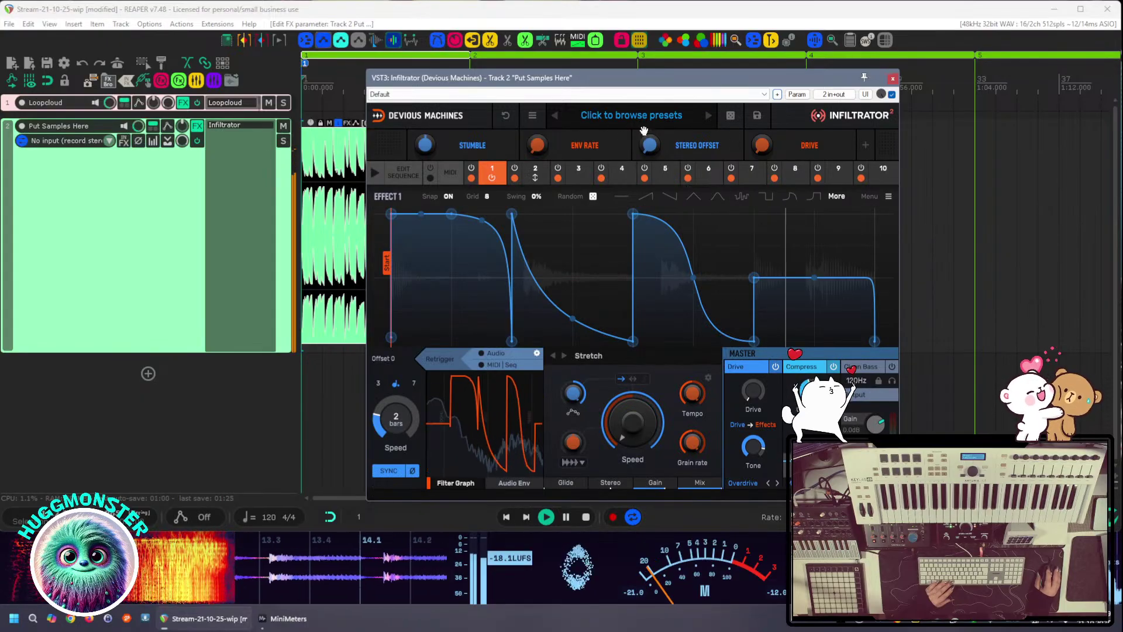
left_click_drag(411, 449, 411, 438)
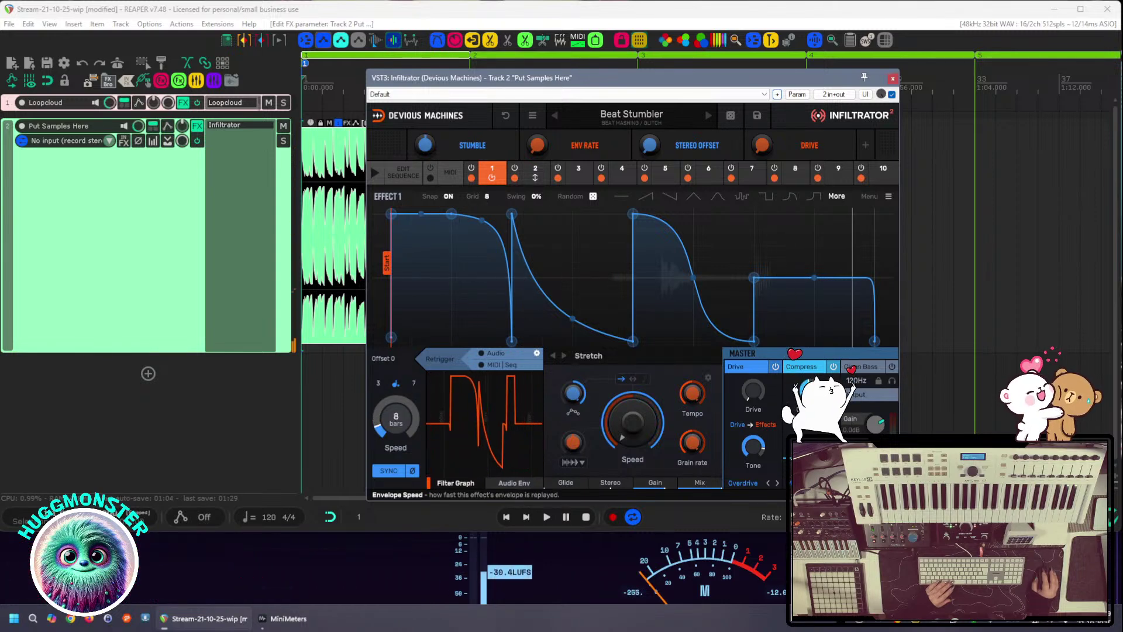
key("space")
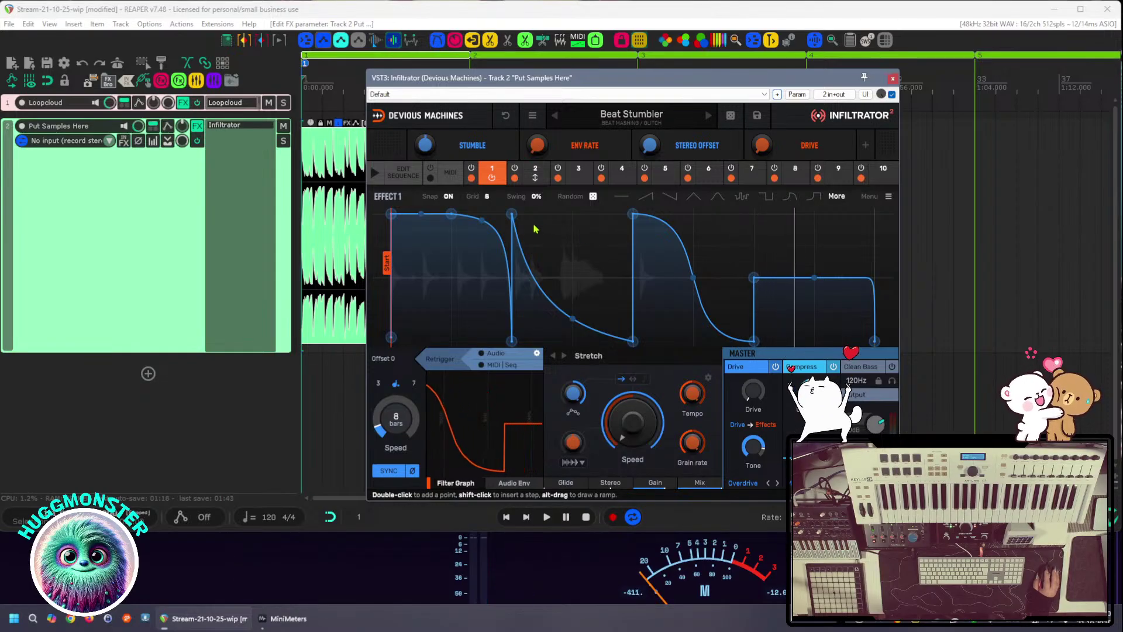
Try doubling the length of Effect 1's envelope, and undo it
left_click(890, 198)
mouse_move(878, 228)
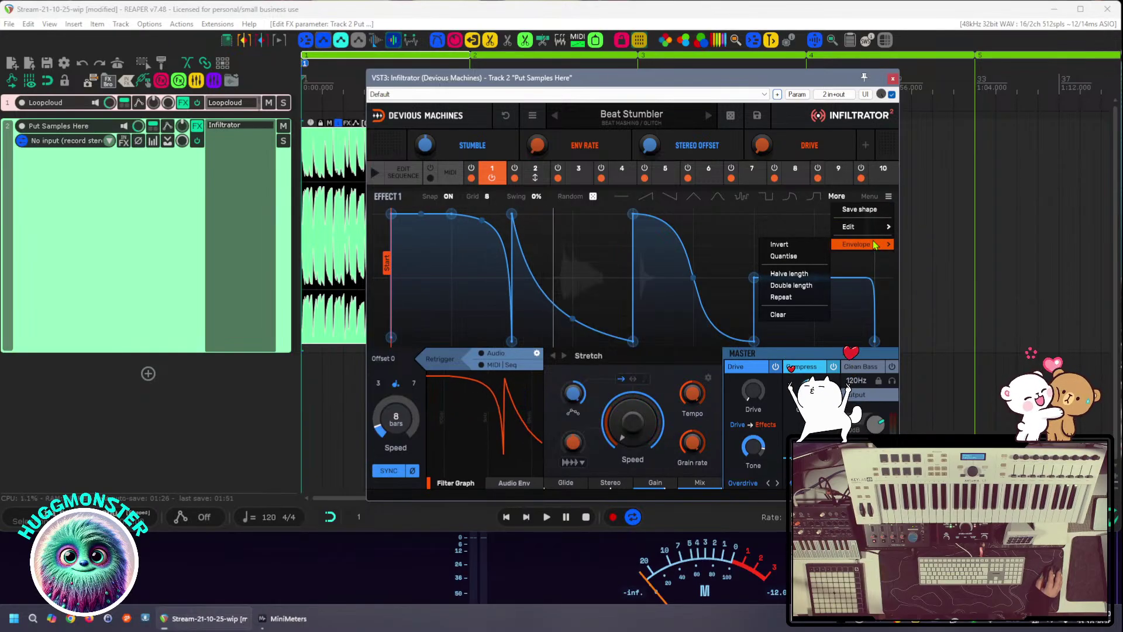
left_click(799, 288)
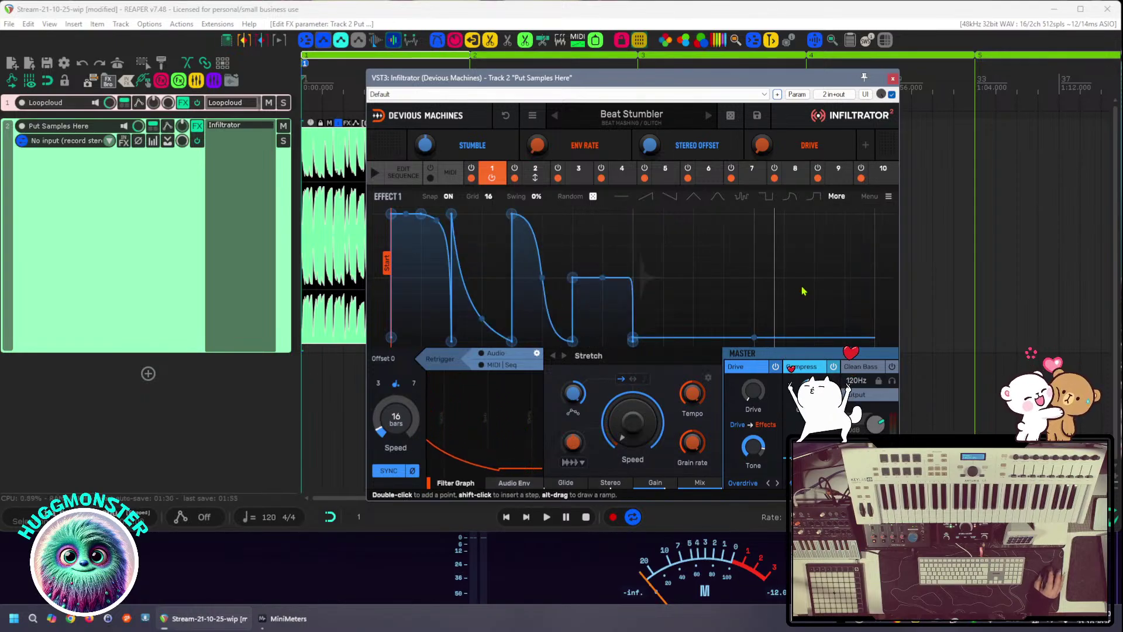
key("ctrl+z")
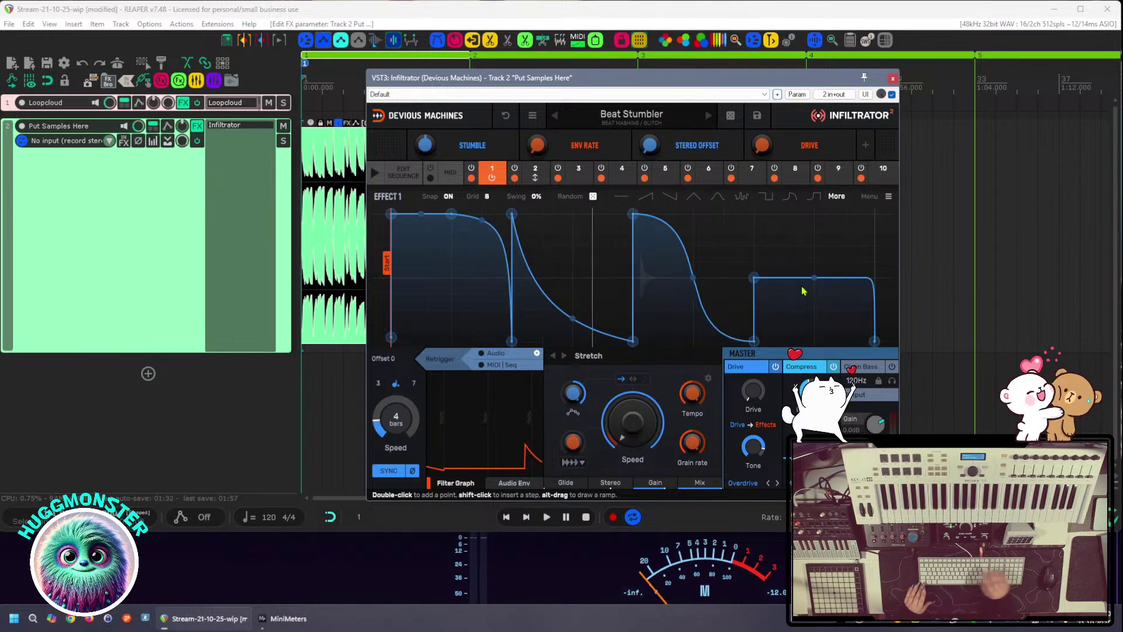
Repeat Effect 1's envelope shape so it plays twice over 8 bars, and play back the loop
left_click(888, 196)
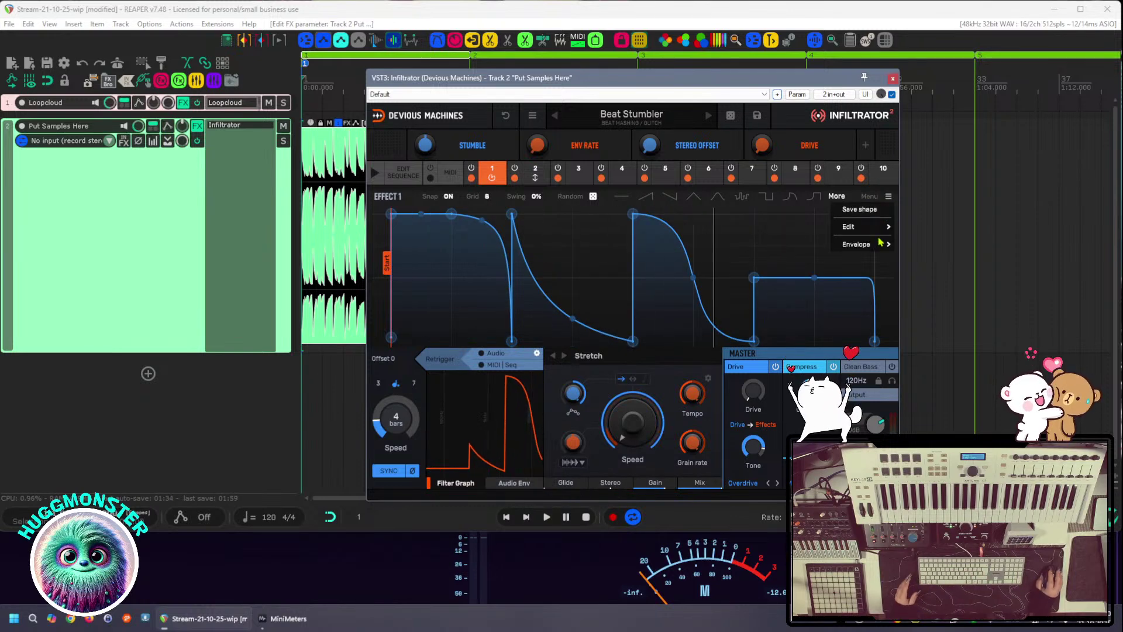
mouse_move(873, 249)
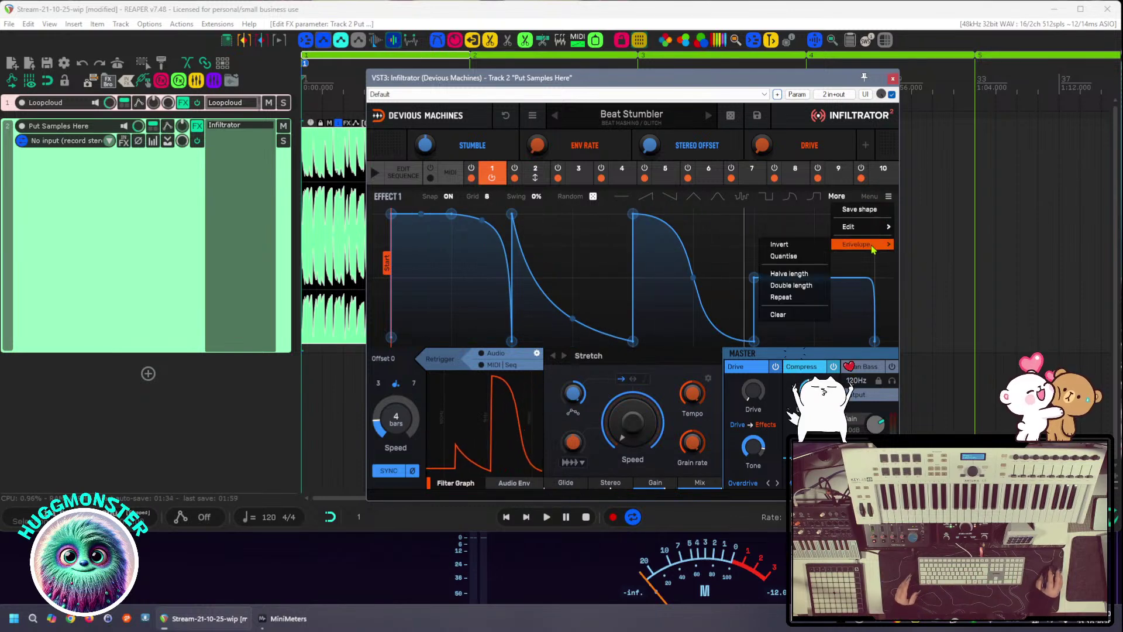
left_click(804, 297)
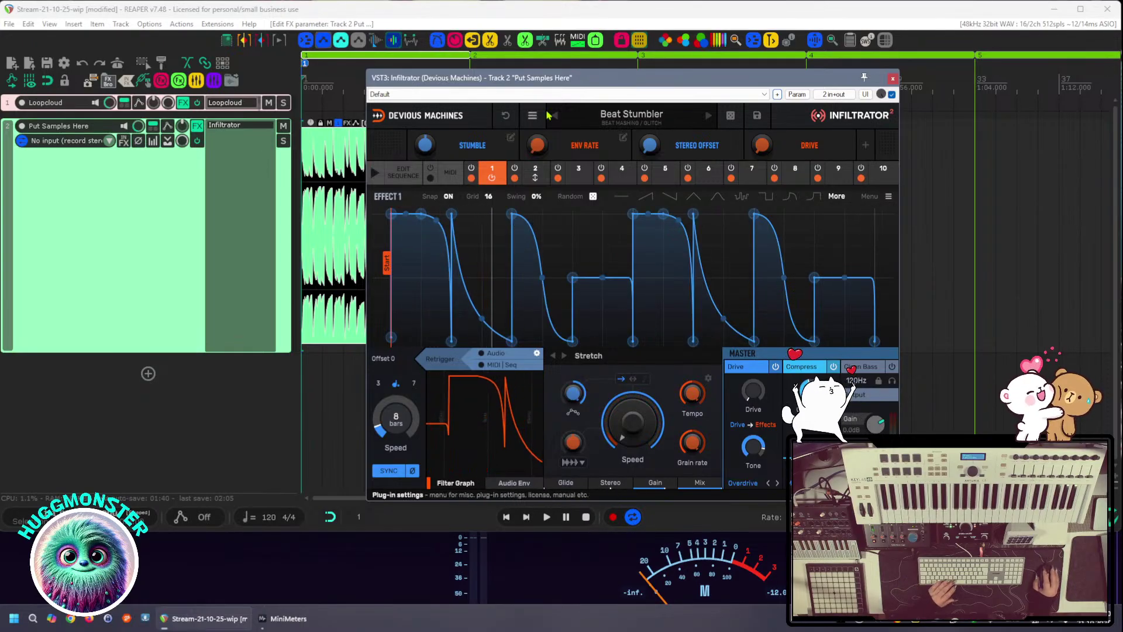
key("space")
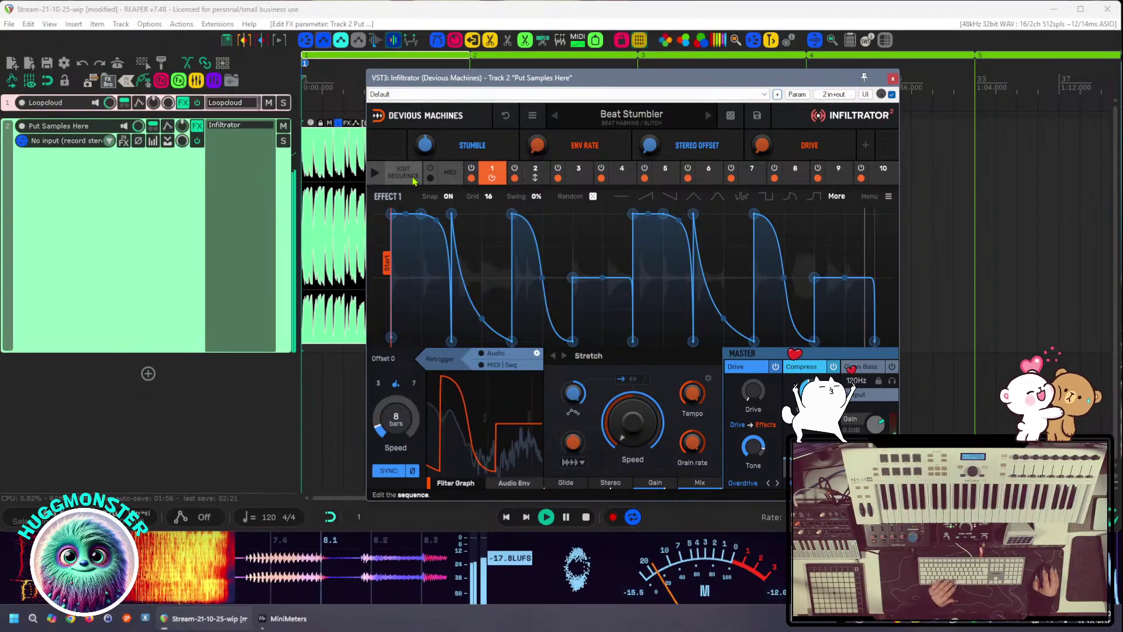
Open Infiltrator's sequence editor, enable the sequencer and play the drum loop through it
left_click(409, 175)
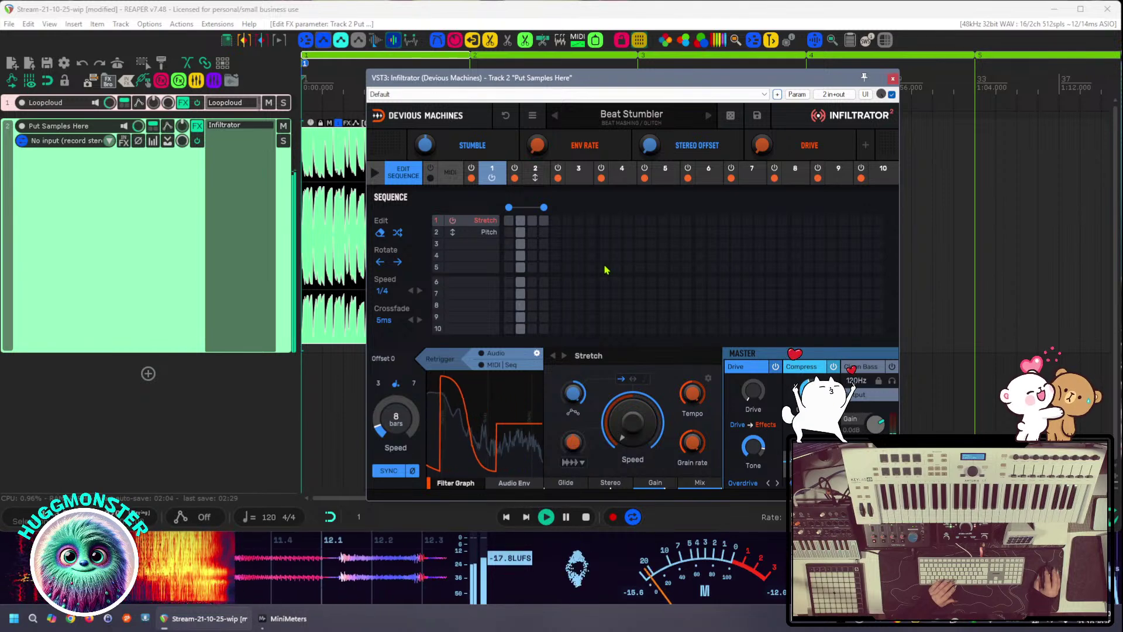
left_click(496, 179)
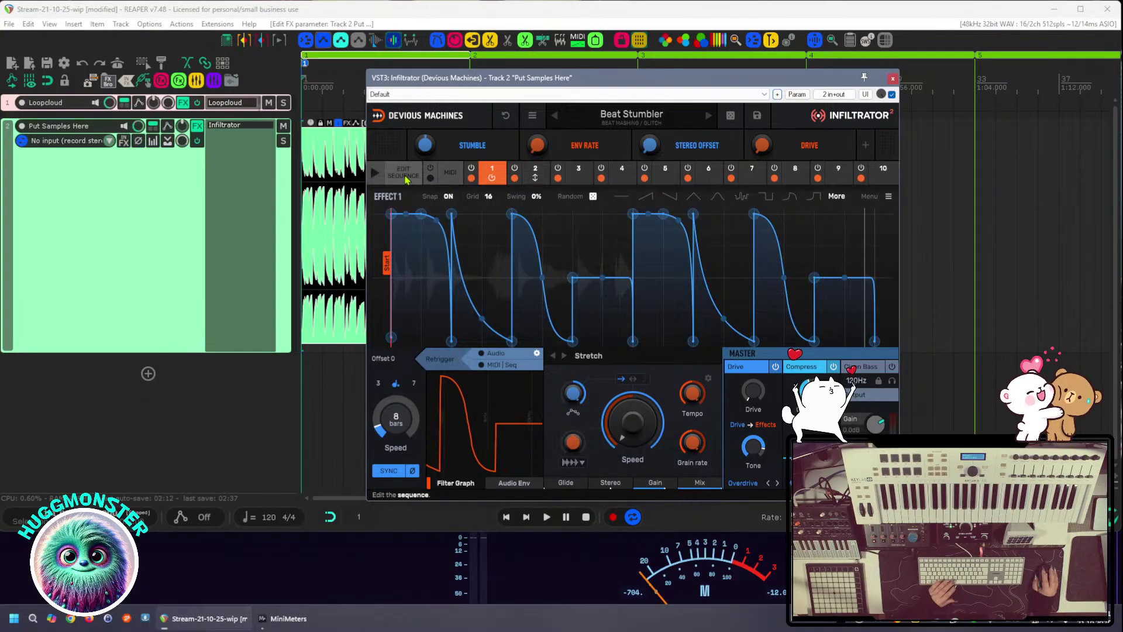
left_click(405, 176)
key("space")
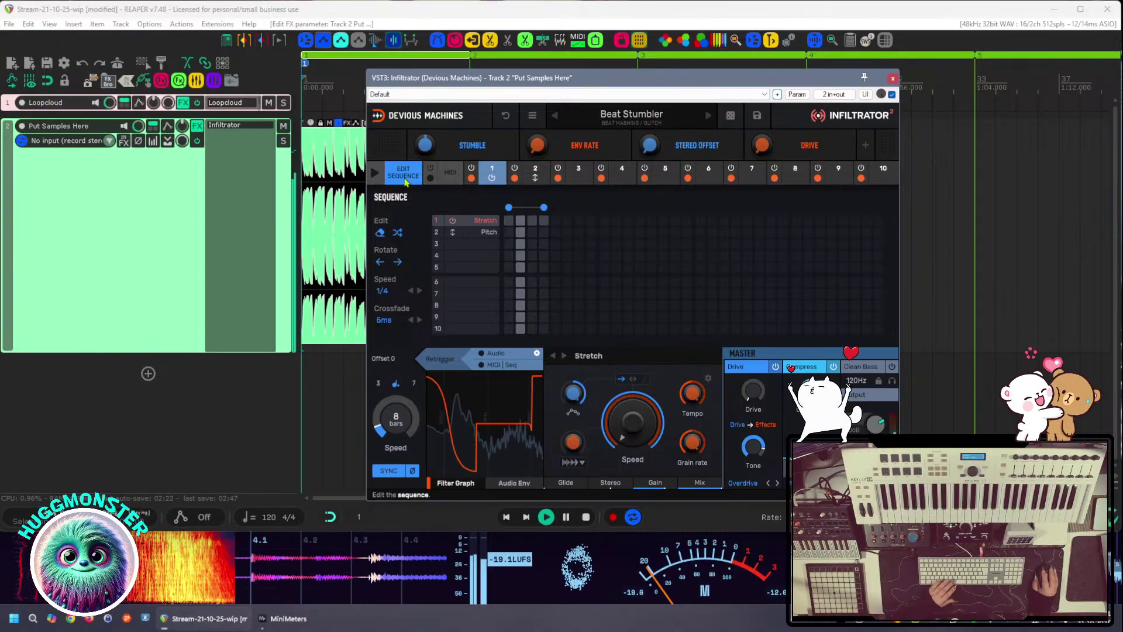
key("space")
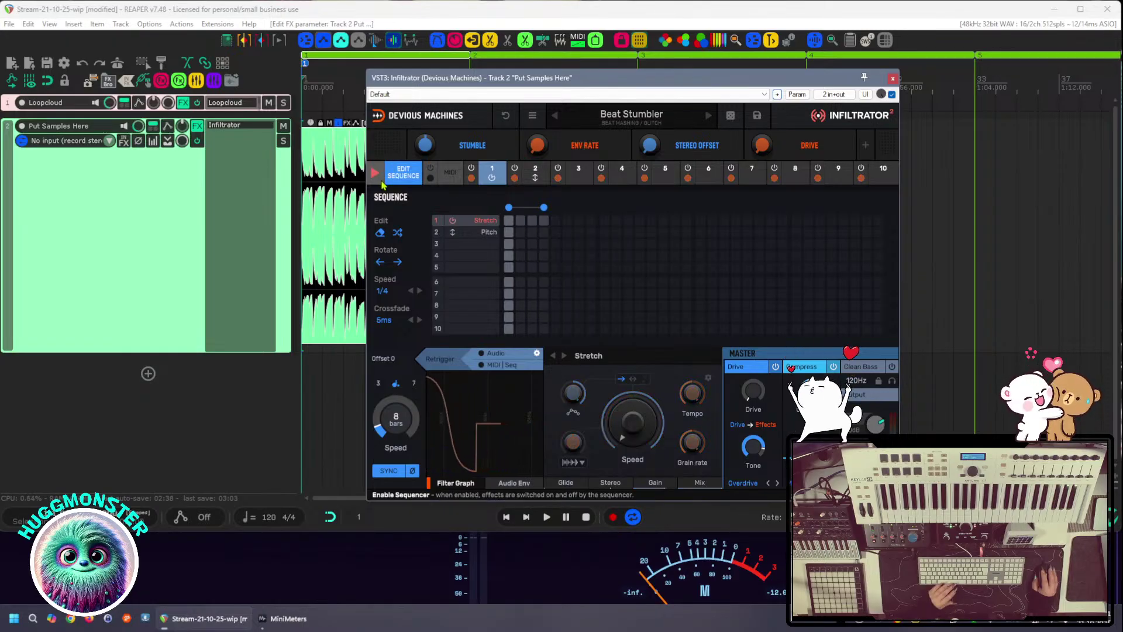
key("space")
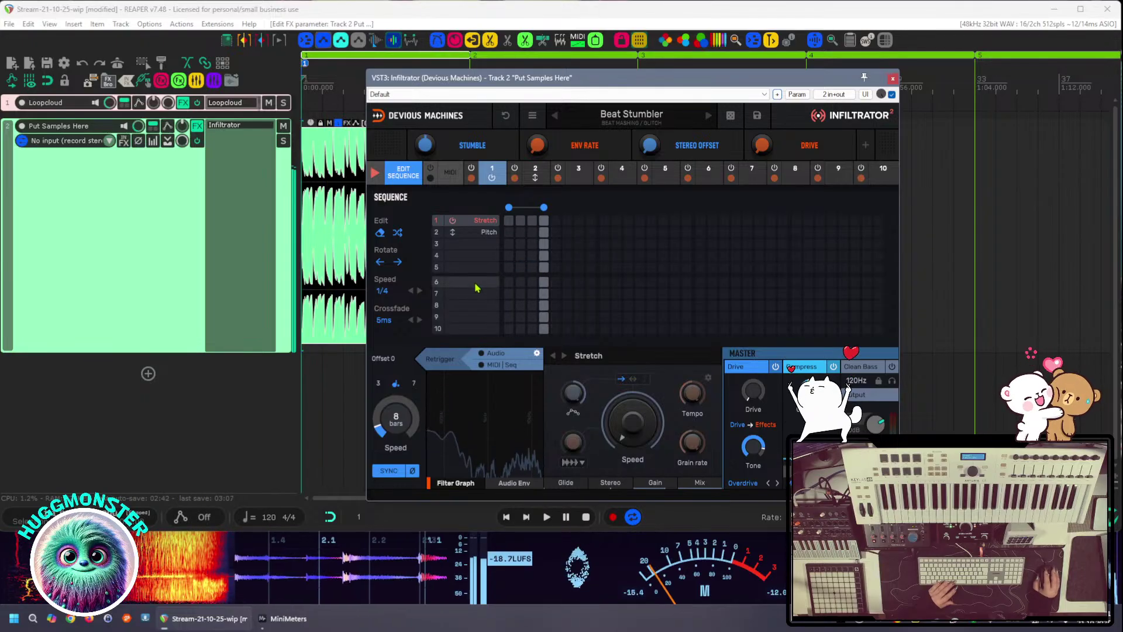
key("space")
Set the sequence speed to 8 bars and play back the loop briefly
left_click(397, 296)
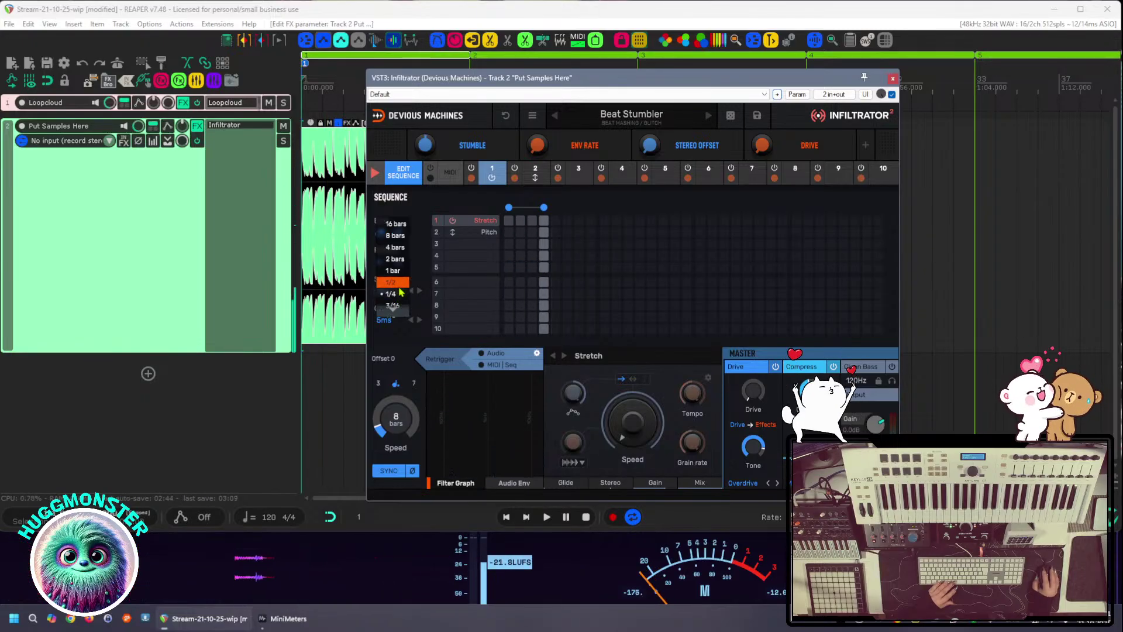
left_click(399, 237)
key("space")
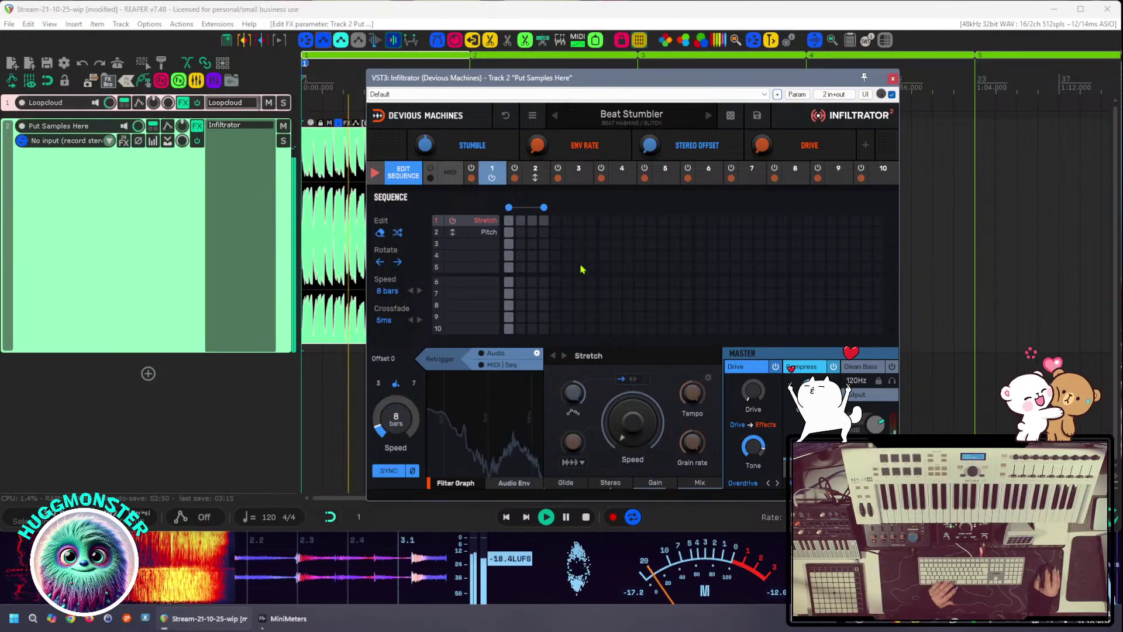
key("space")
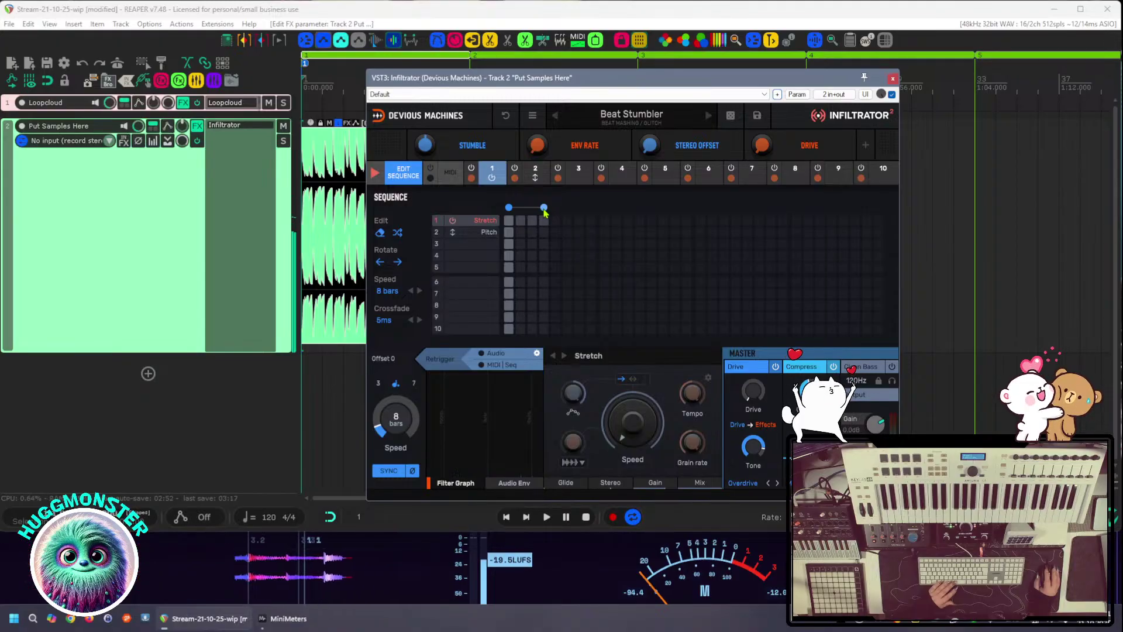
Extend the sequence to eight steps, activate Stretch on steps 1, 3, 5 and 7 and Pitch on steps 2, 4 and 6, and play it
left_click_drag(544, 209, 592, 211)
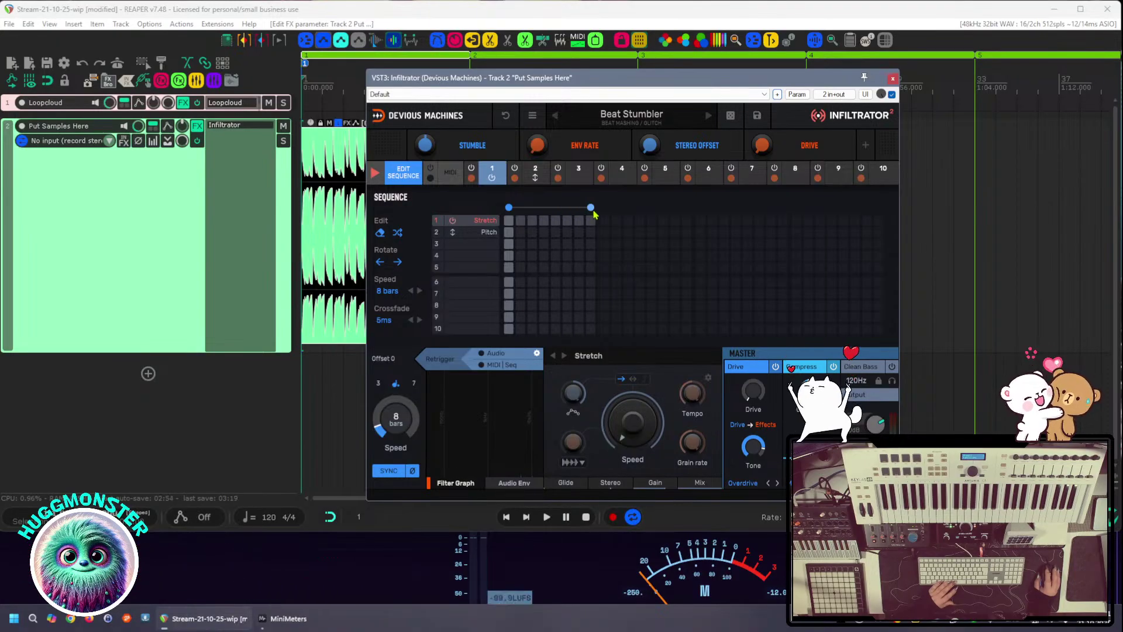
left_click(511, 223)
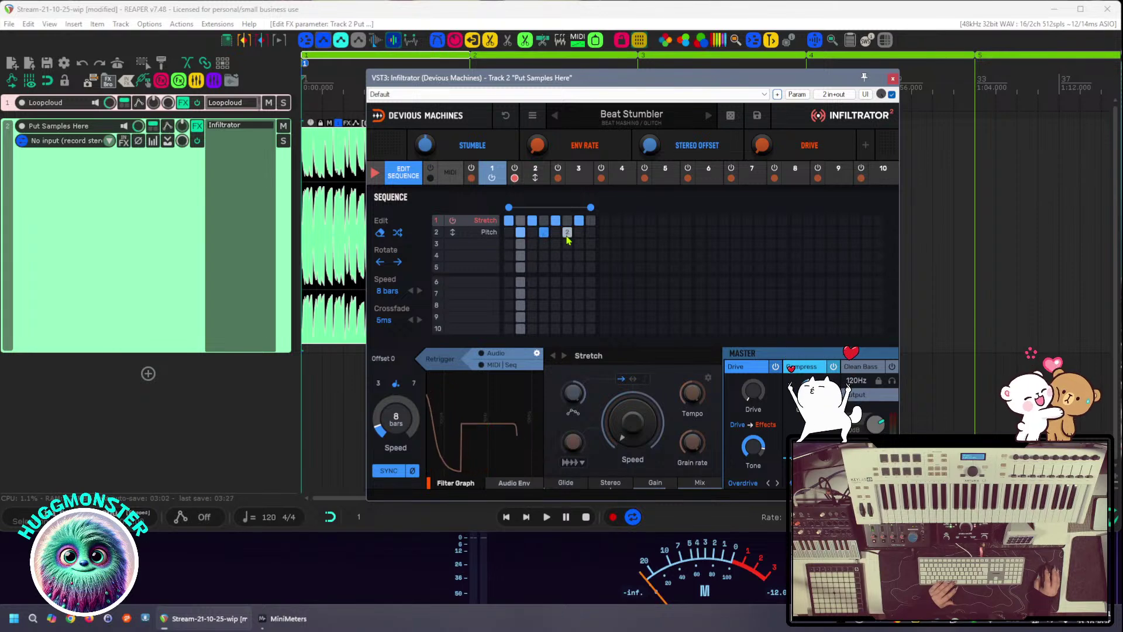
key("space")
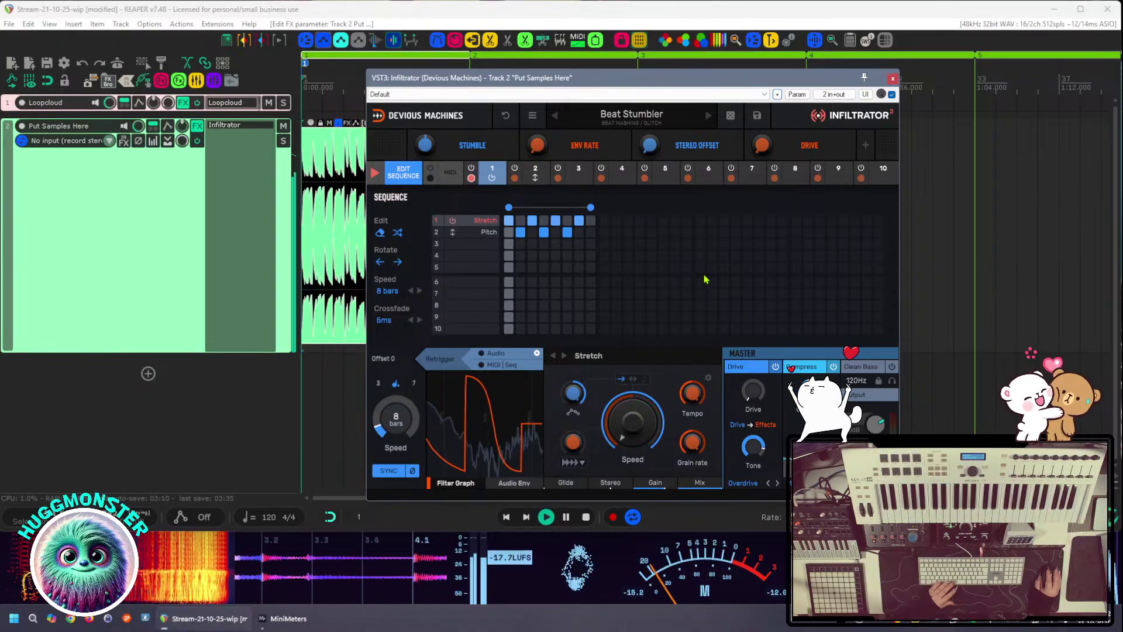
Set the sequence speed to 1 bar and play the loop again
left_click(385, 296)
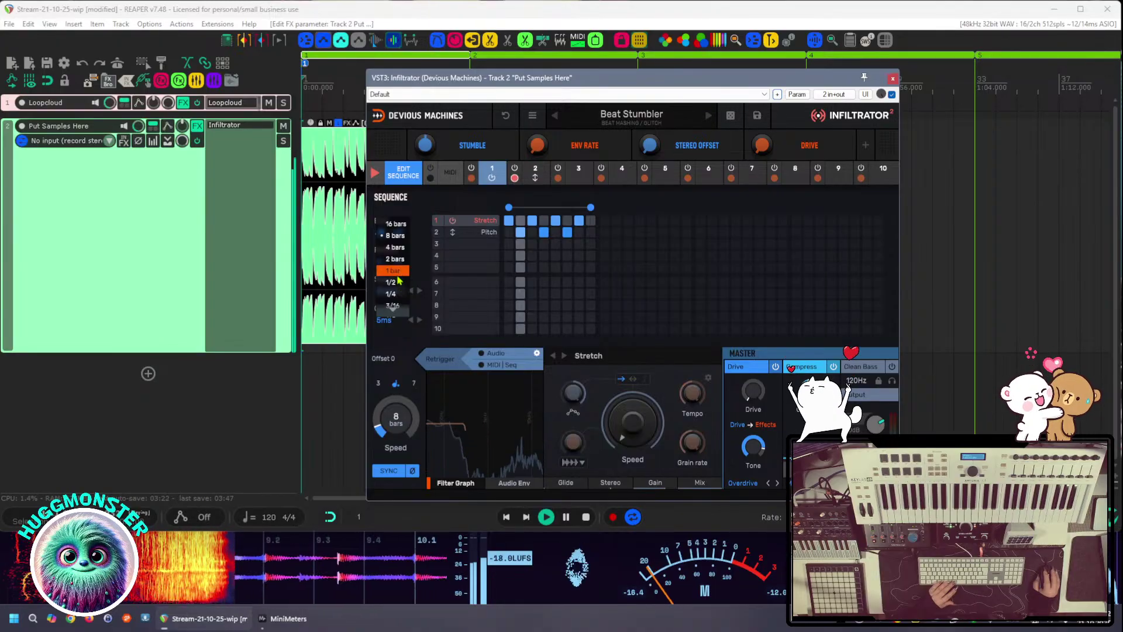
left_click(397, 275)
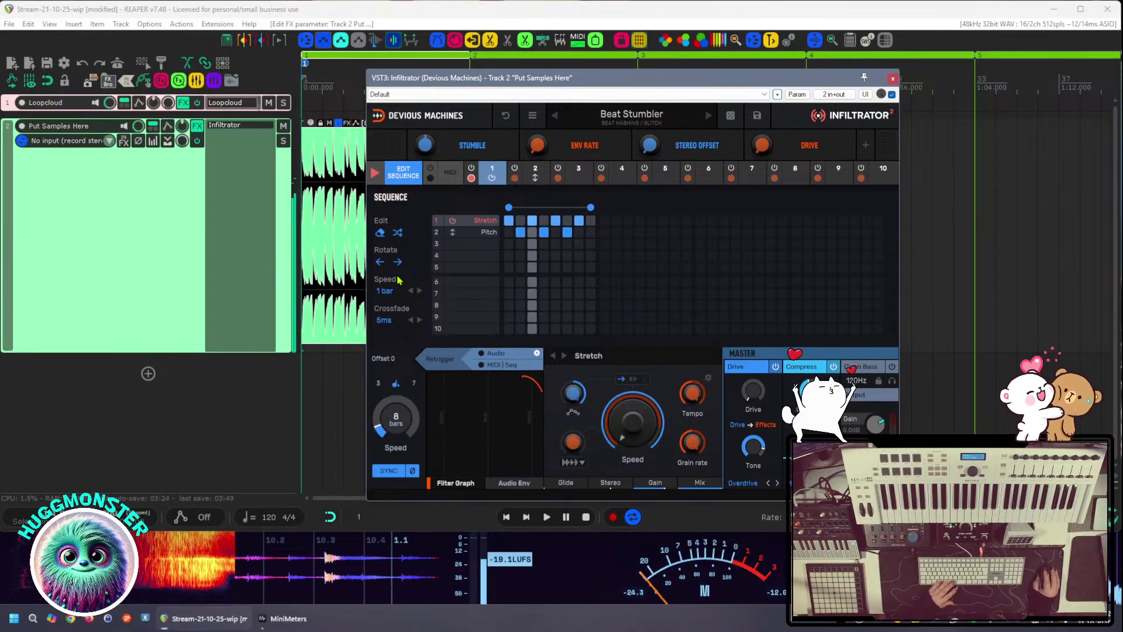
key("space")
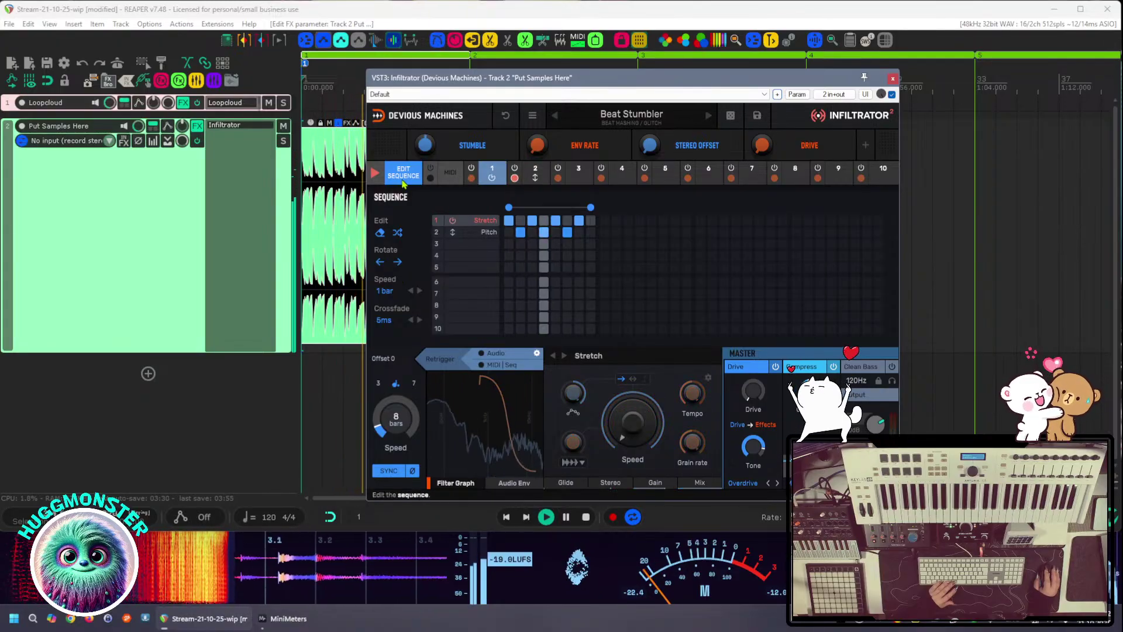
Compare the Pitch and Stretch effect envelopes during playback, replay the loop and return to the sequence editor
left_click(534, 175)
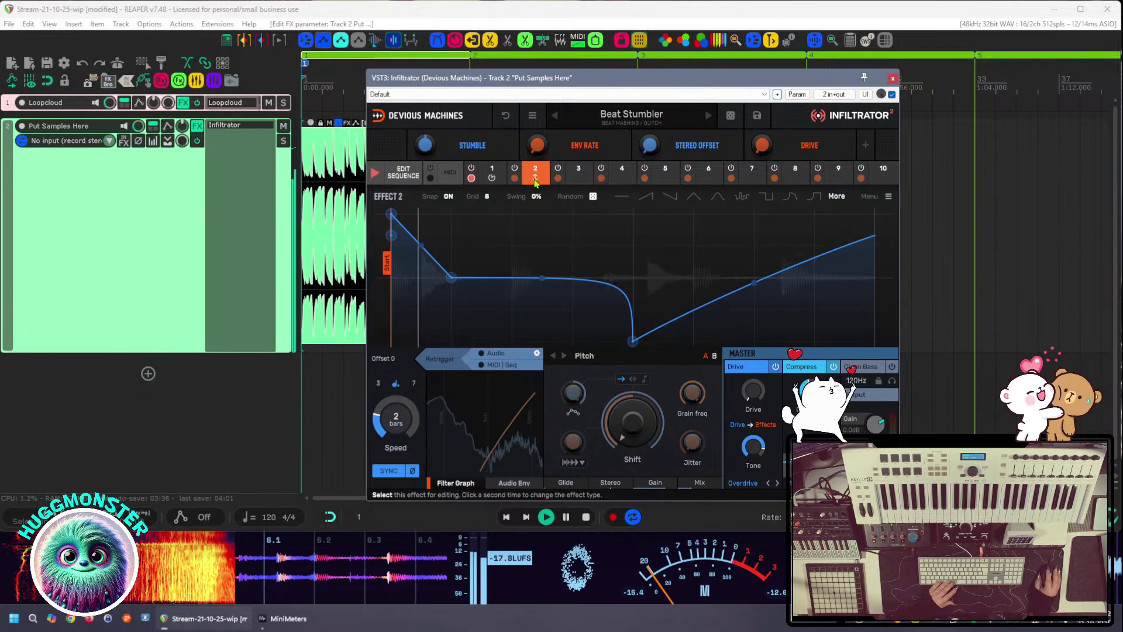
left_click(491, 176)
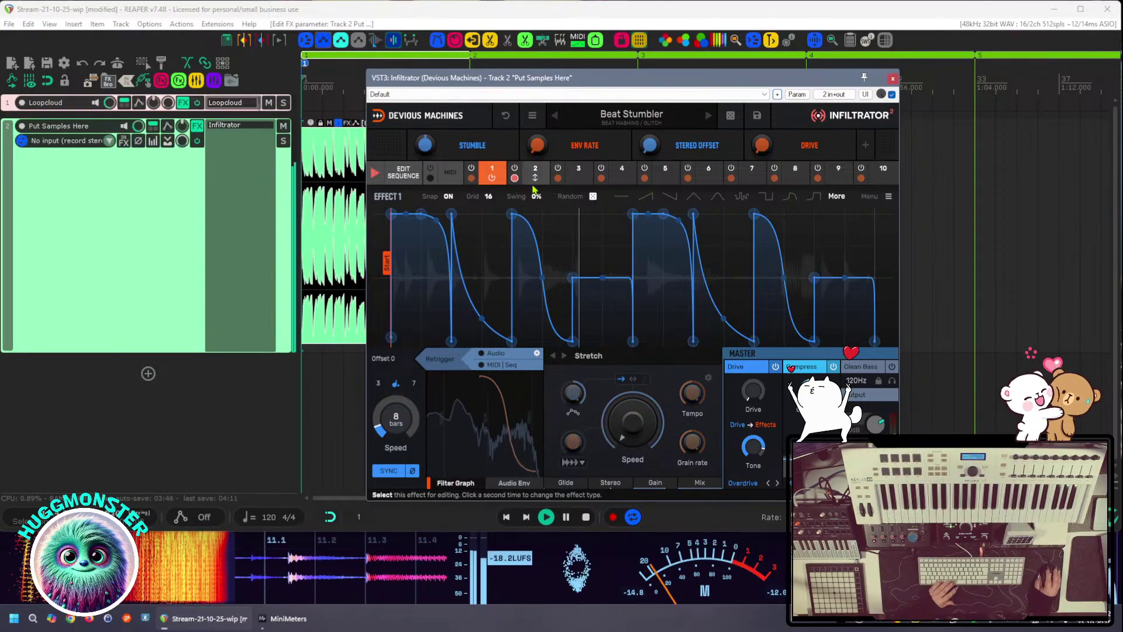
left_click(534, 186)
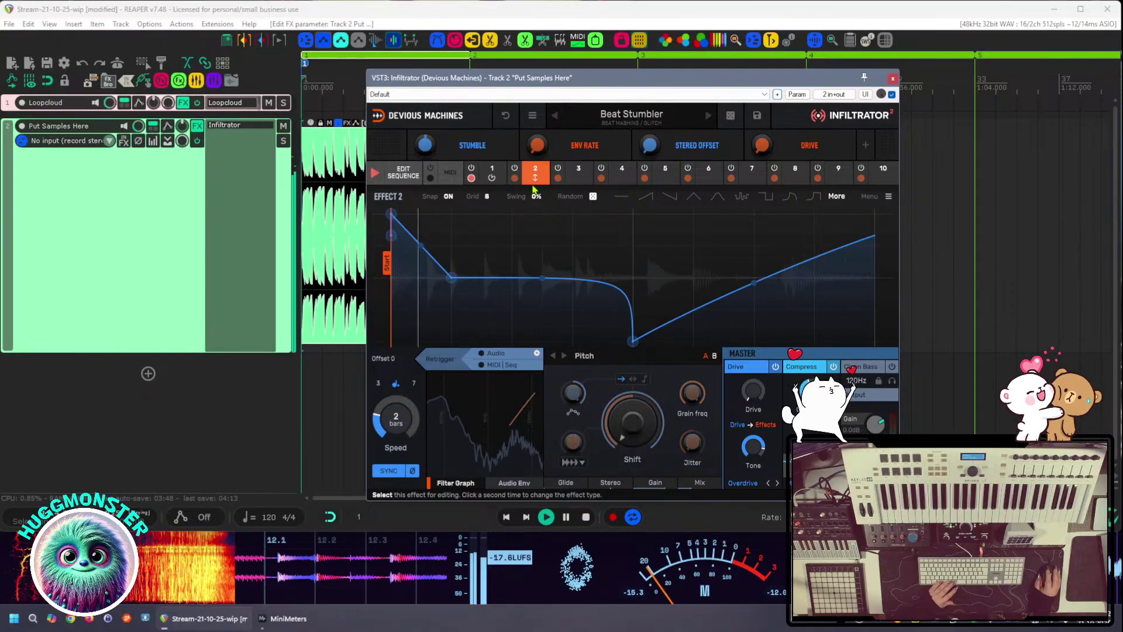
key("space")
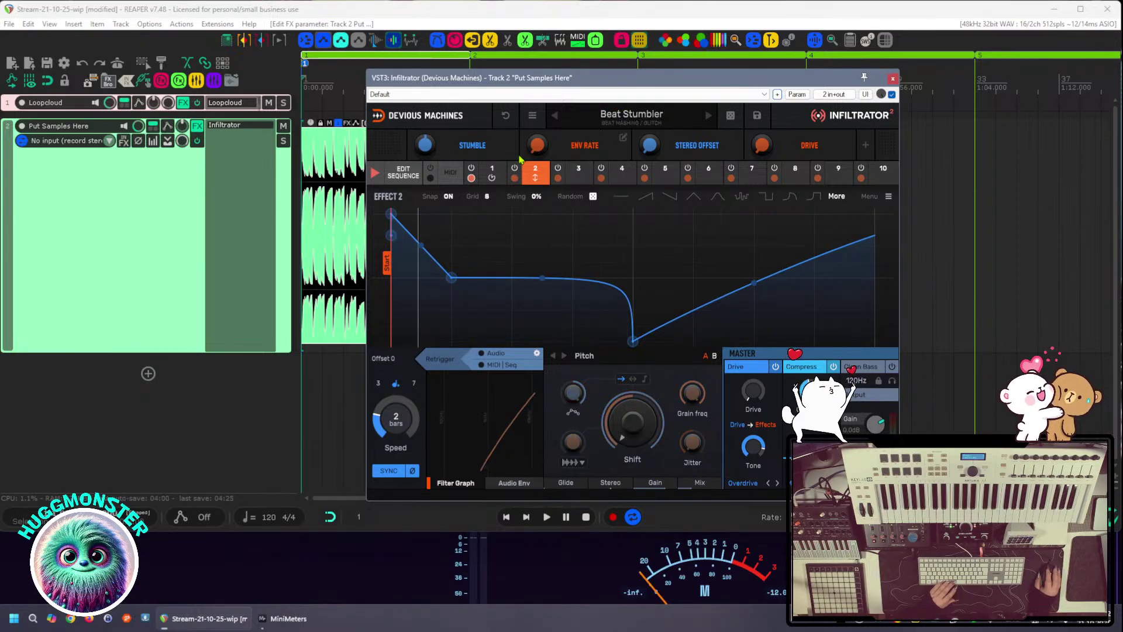
key("space")
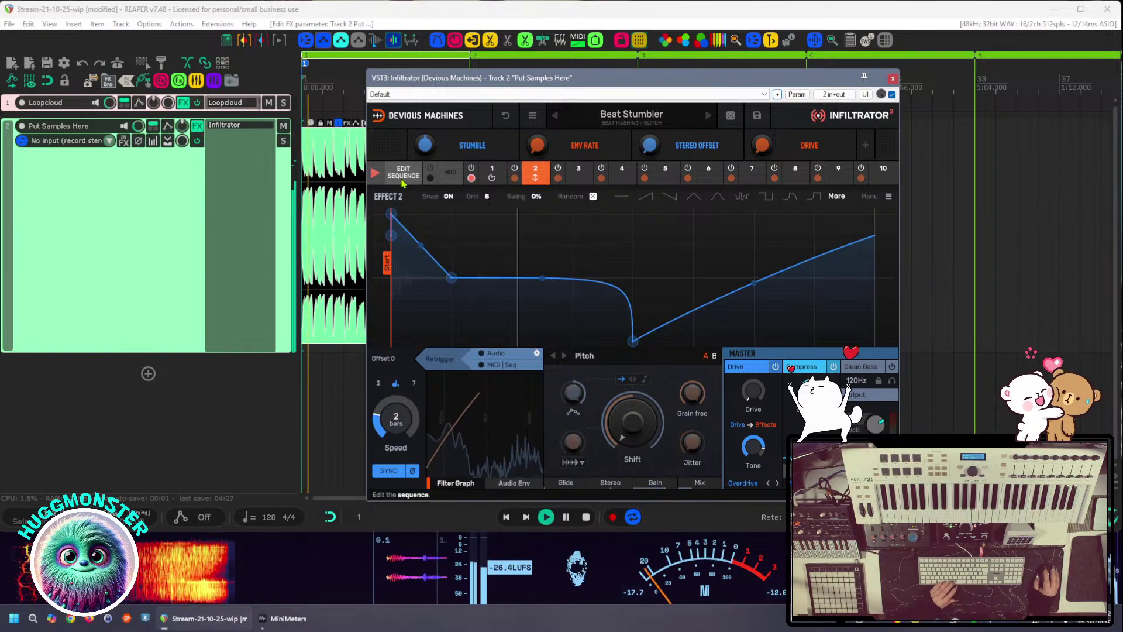
left_click(403, 175)
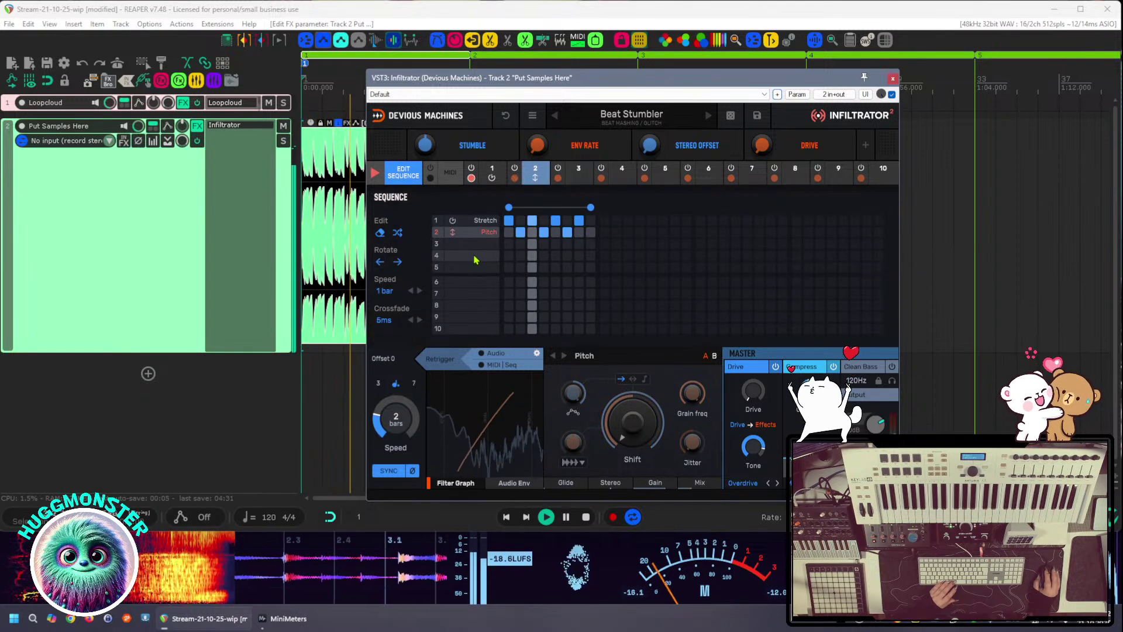
Assign Reverse to effect slot 3, apply the preset curve that rises to mid-cycle and falls off, and play the loop
left_click(577, 177)
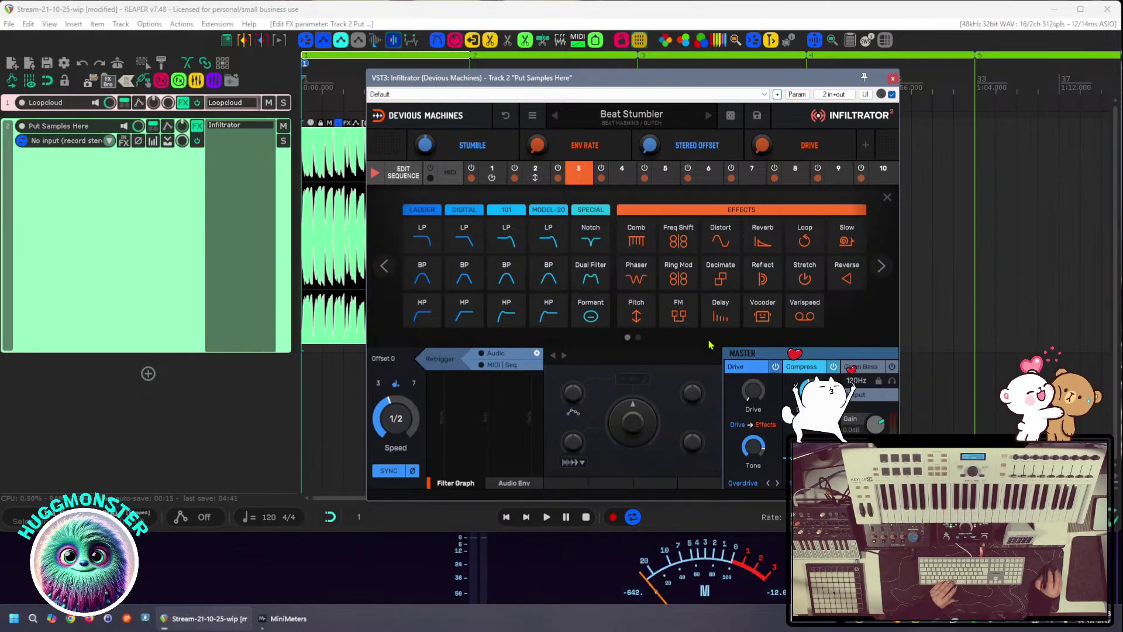
left_click(859, 283)
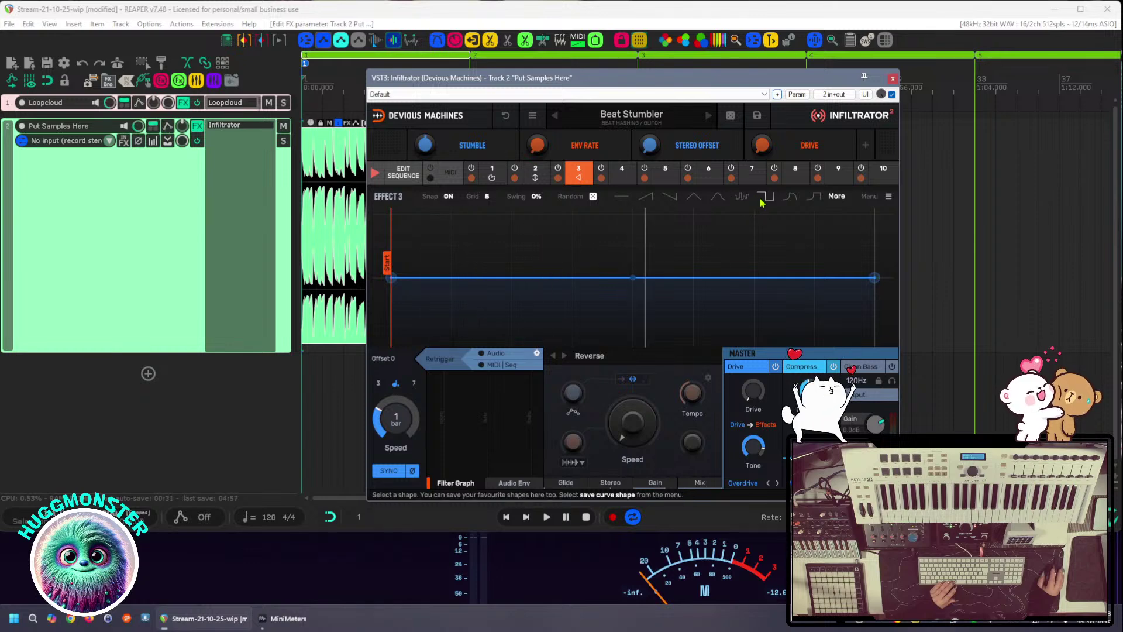
left_click(785, 200)
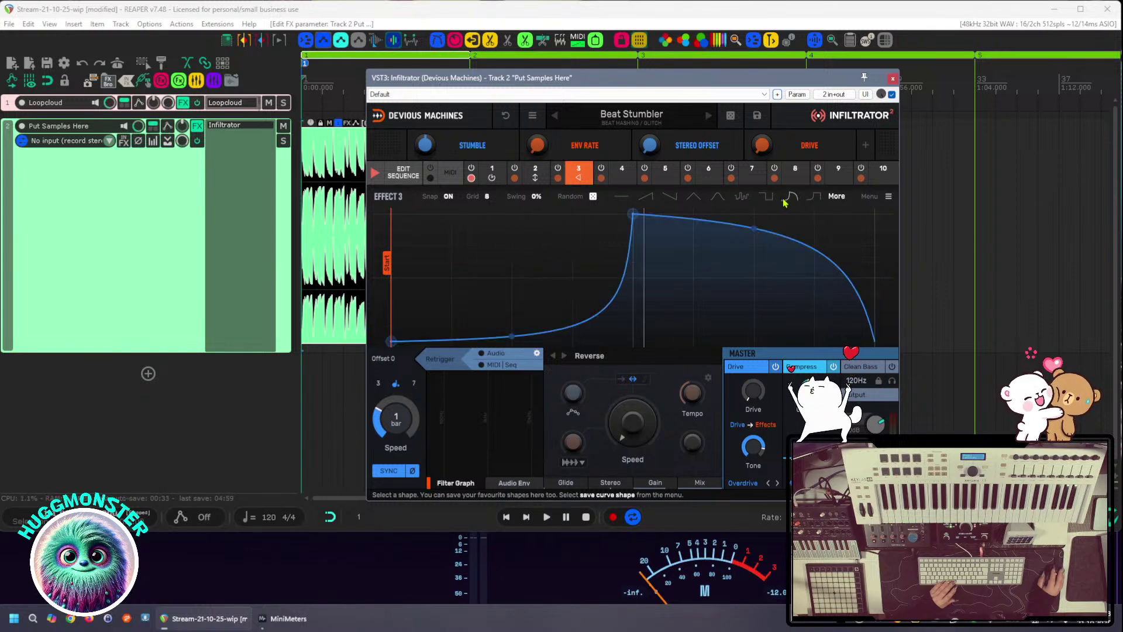
key("space")
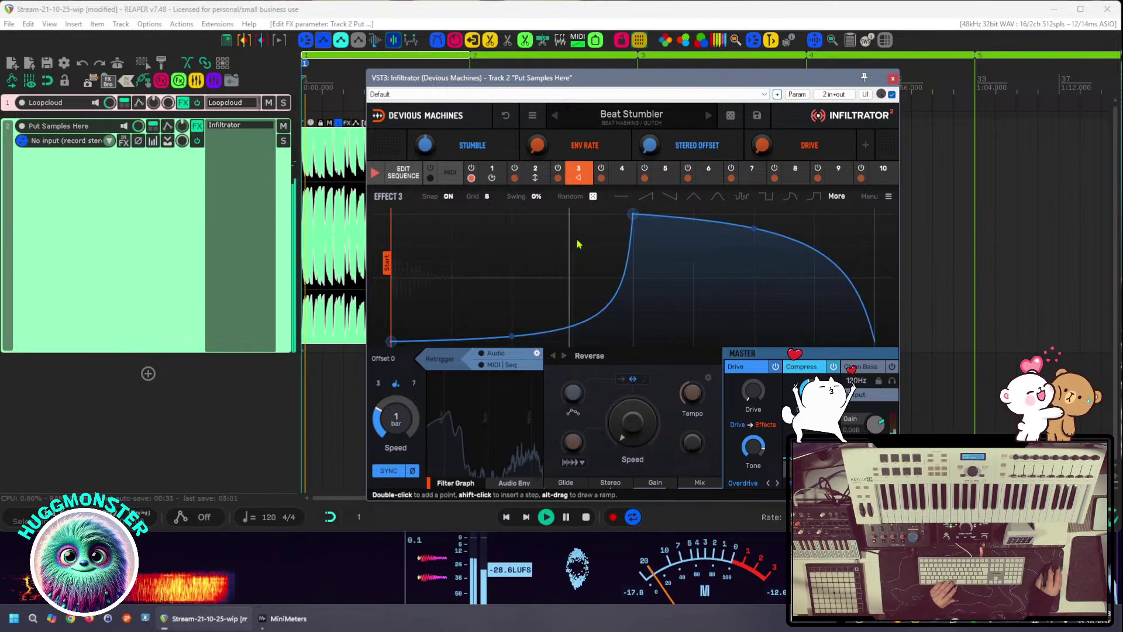
key("space")
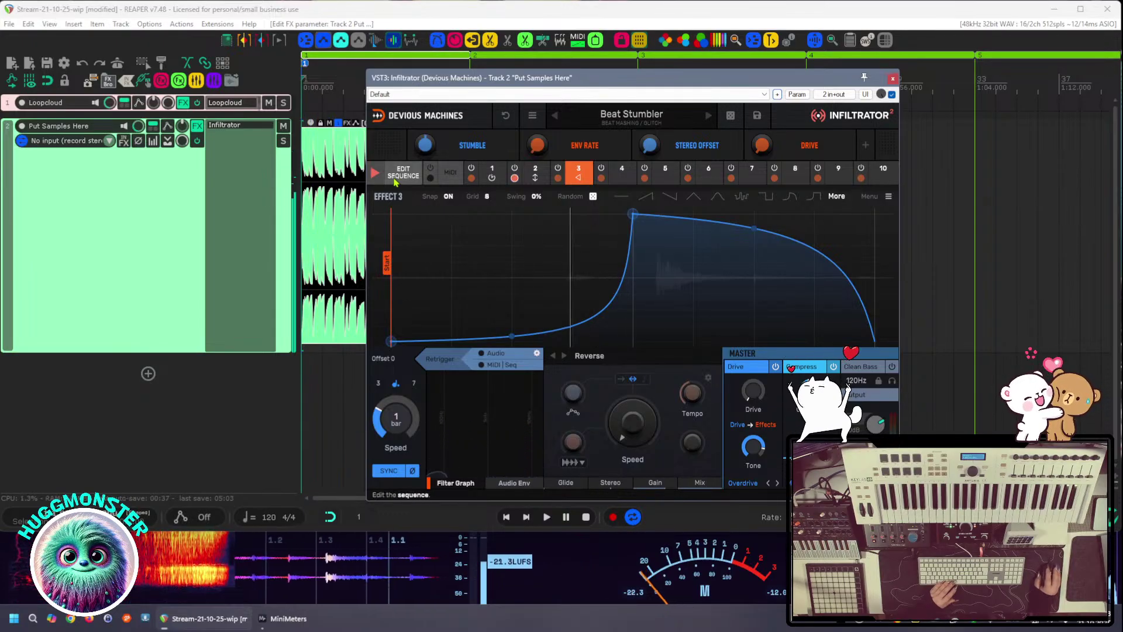
Activate Reverse on steps 4 and 8 of the sequence and play the loop
left_click(404, 172)
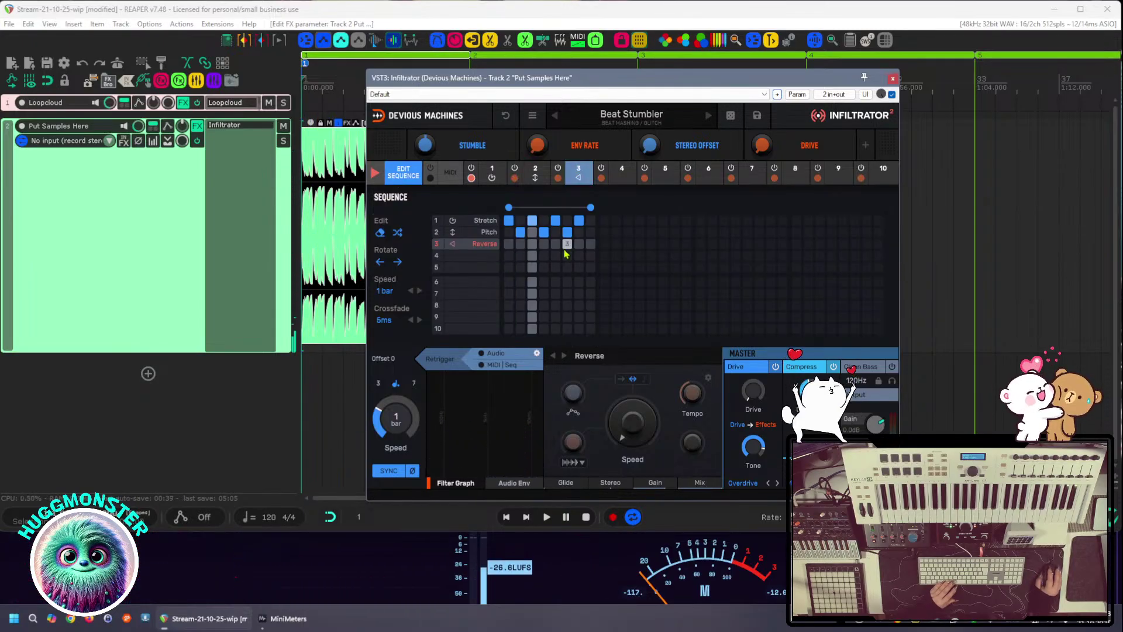
left_click(591, 245)
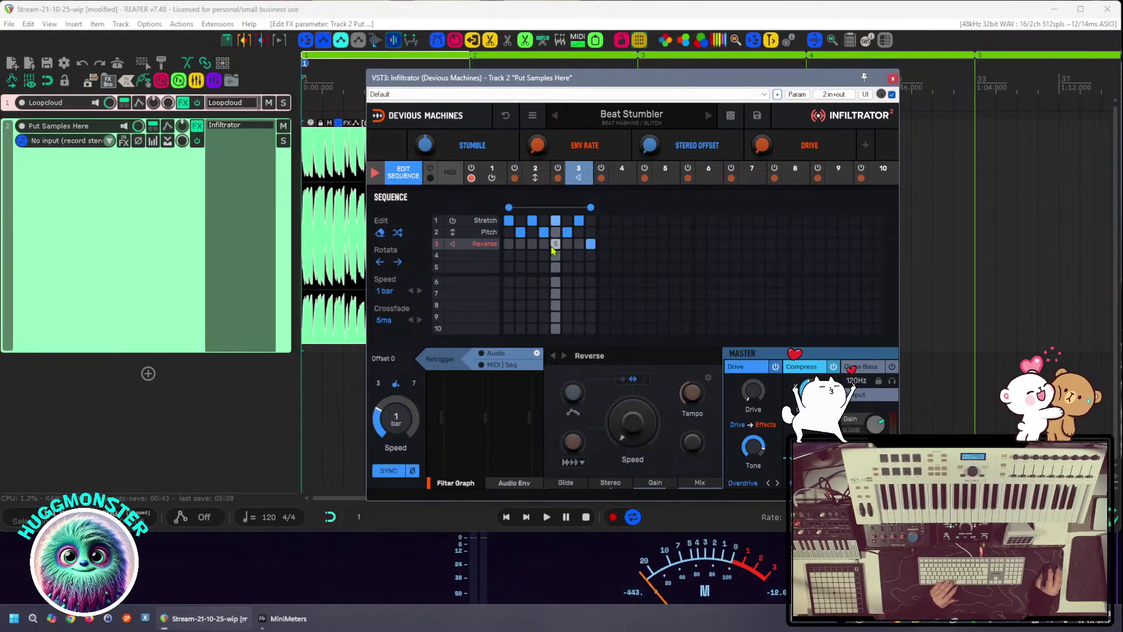
key("space")
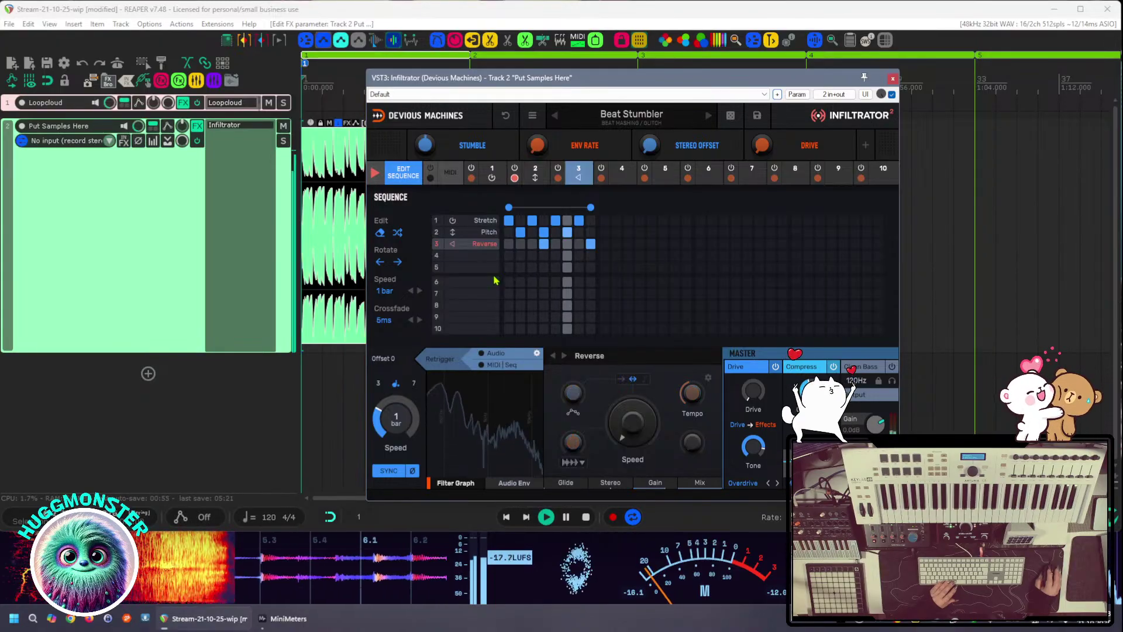
Set the sequence speed to 1/2 and play the loop again
left_click(385, 296)
left_click(390, 287)
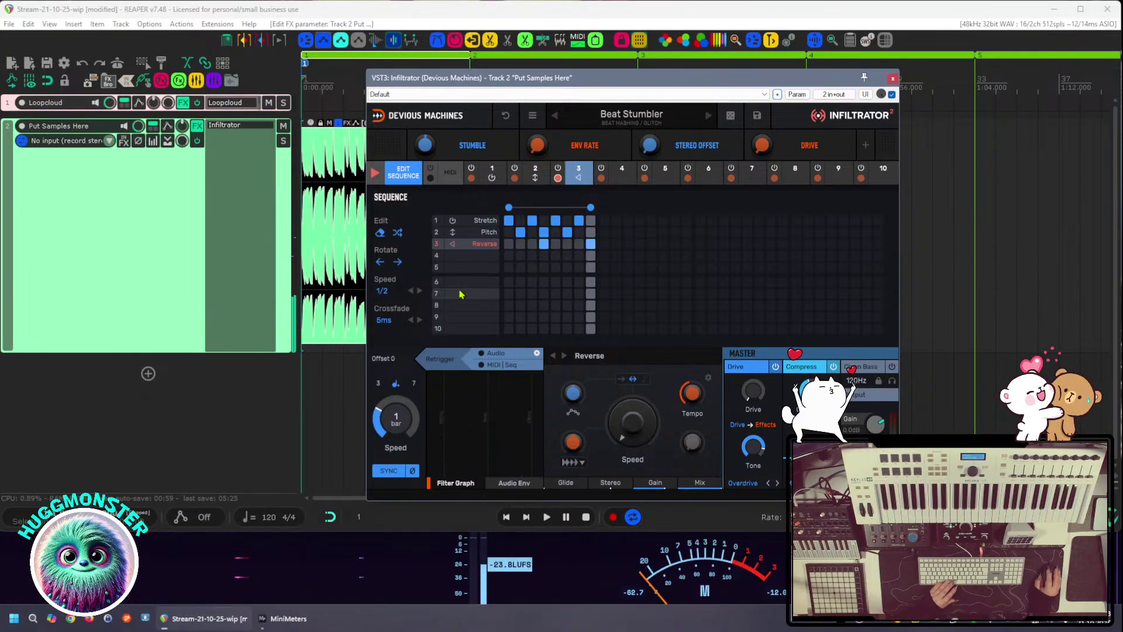
key("space")
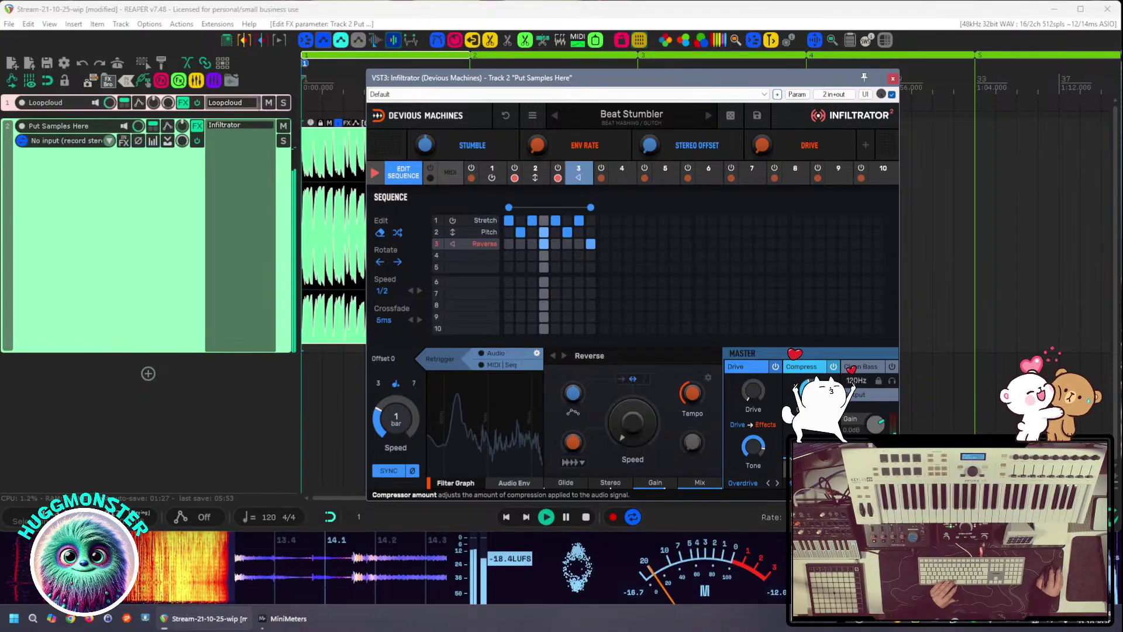
Raise the master compression amount while the loop plays, and stop playback
left_click_drag(812, 391, 812, 385)
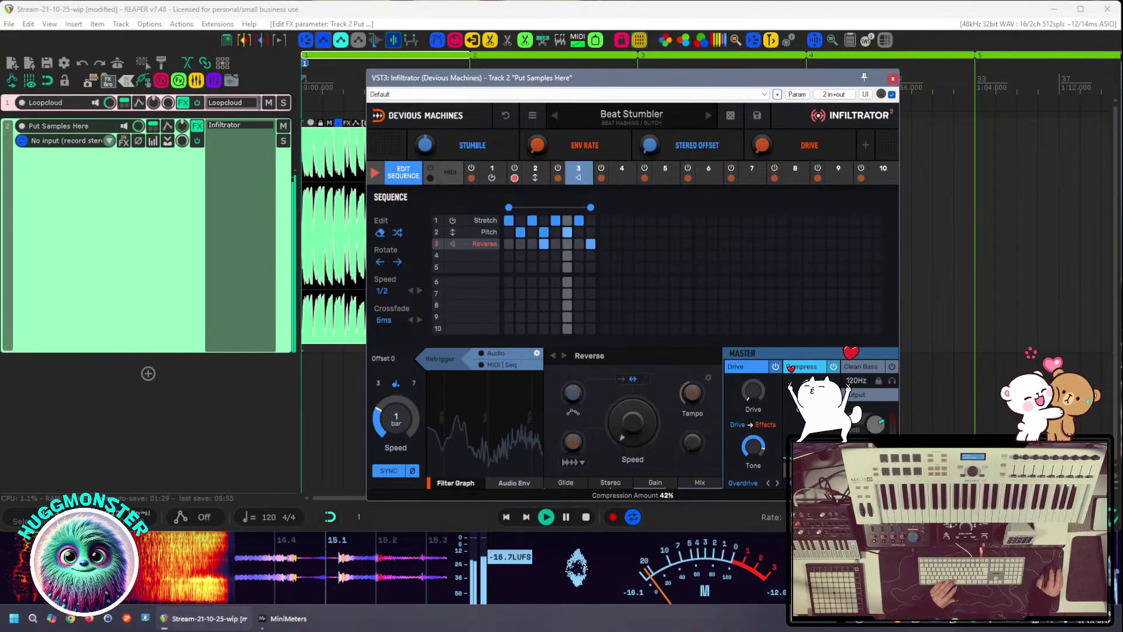
left_click_drag(812, 391, 812, 386)
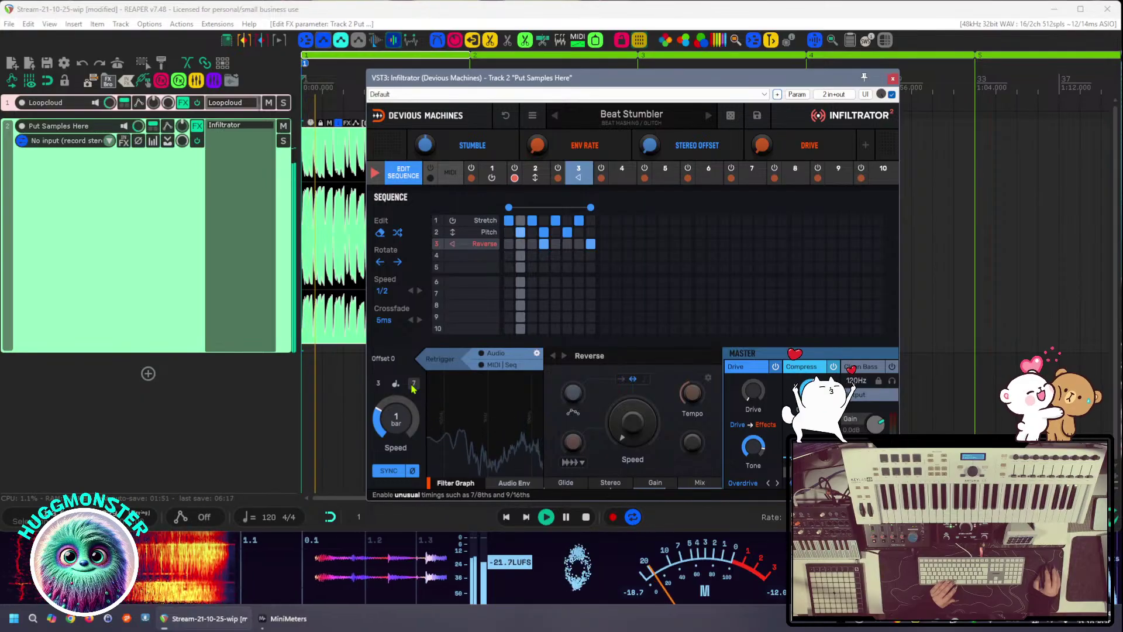
key("space")
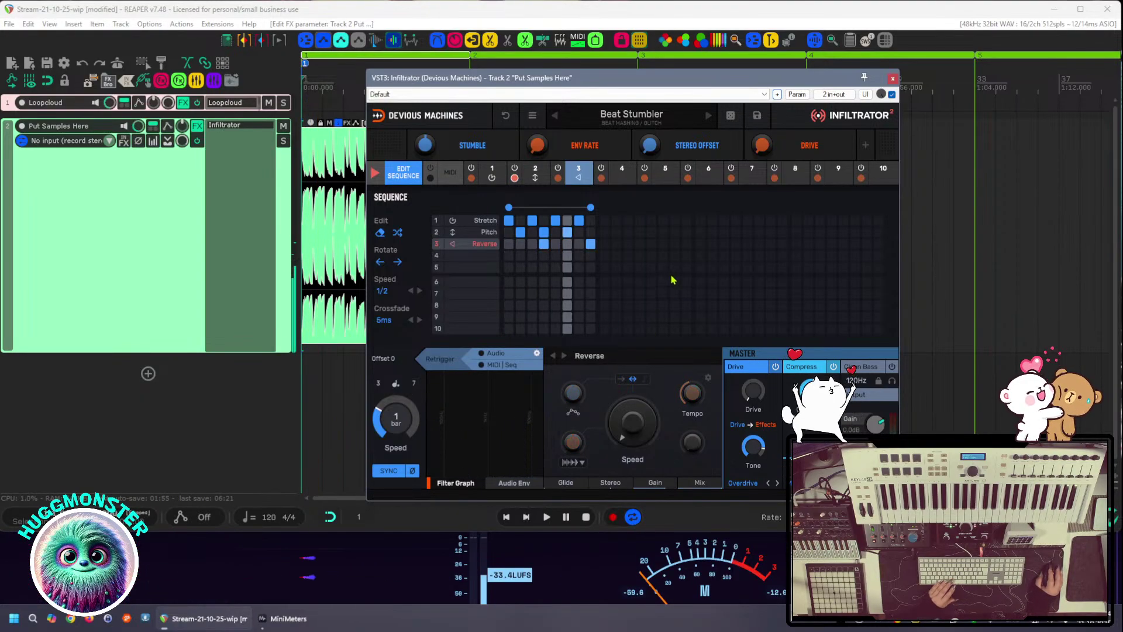
Play the processed drum loop, close the Infiltrator window and stop playback
key("space")
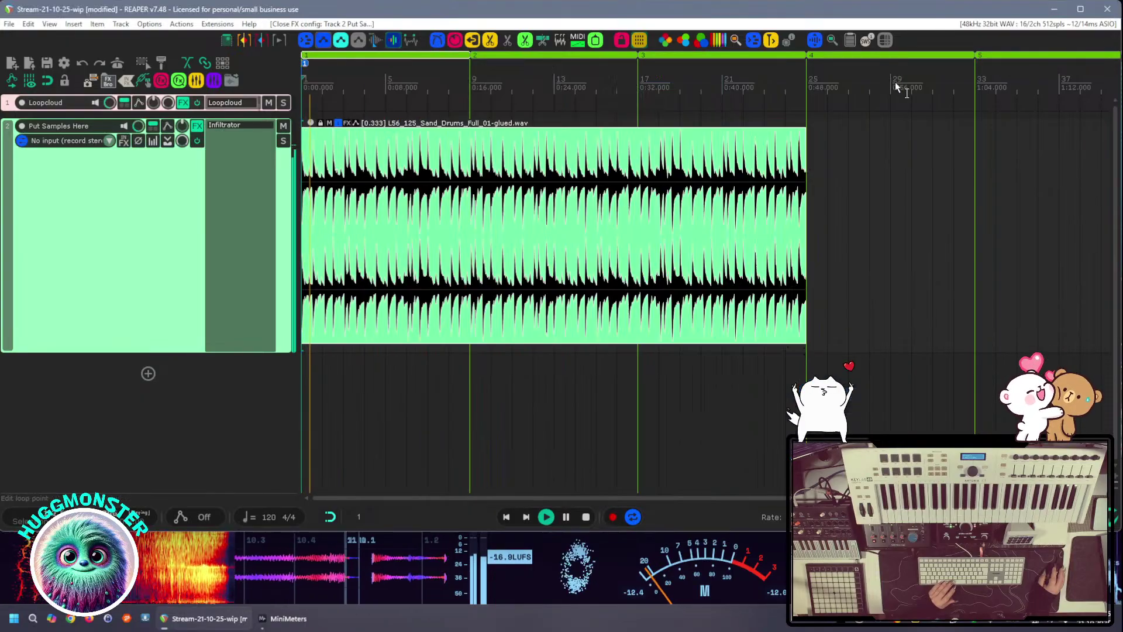
left_click(894, 81)
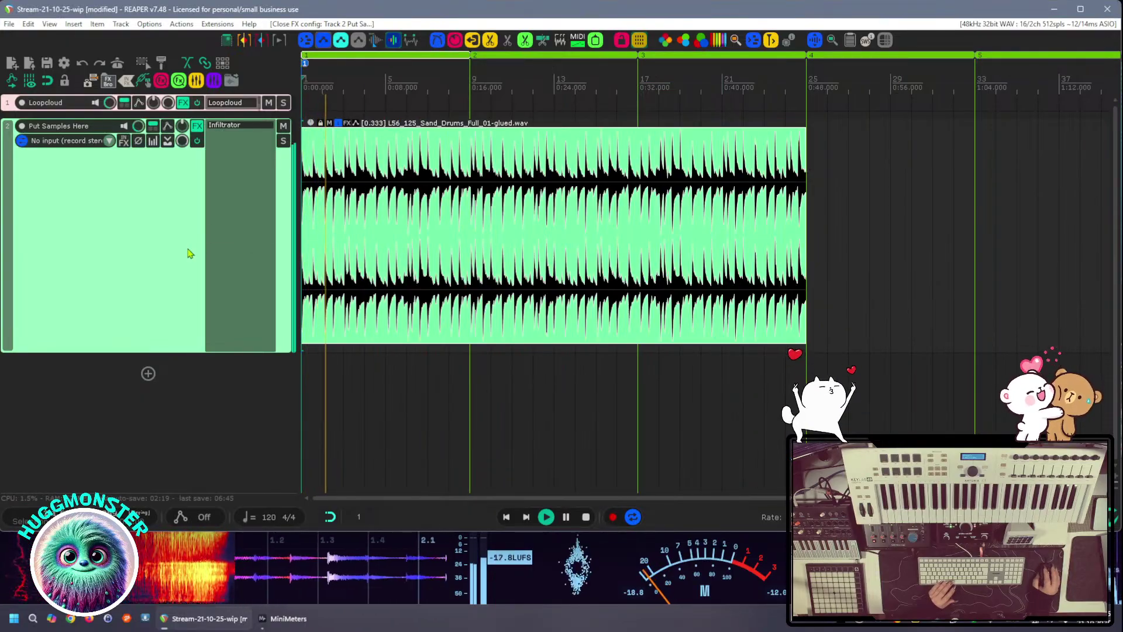
key("space")
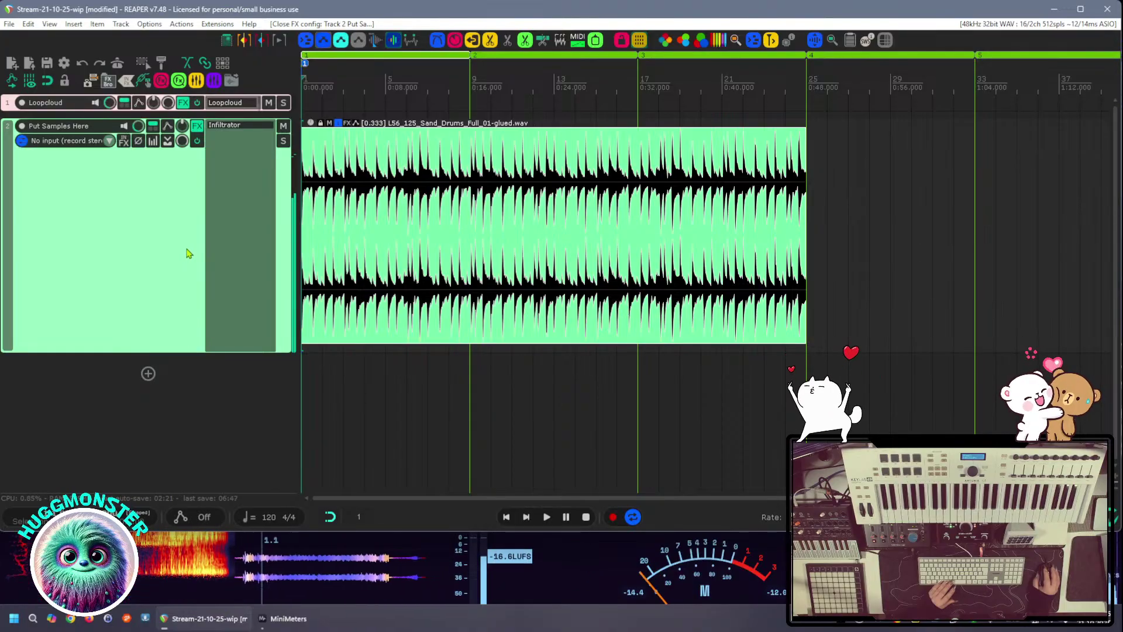
Reduce the height of track 2 and insert a new track below it from the 1-SampleHolder template
left_click_drag(100, 352, 100, 234)
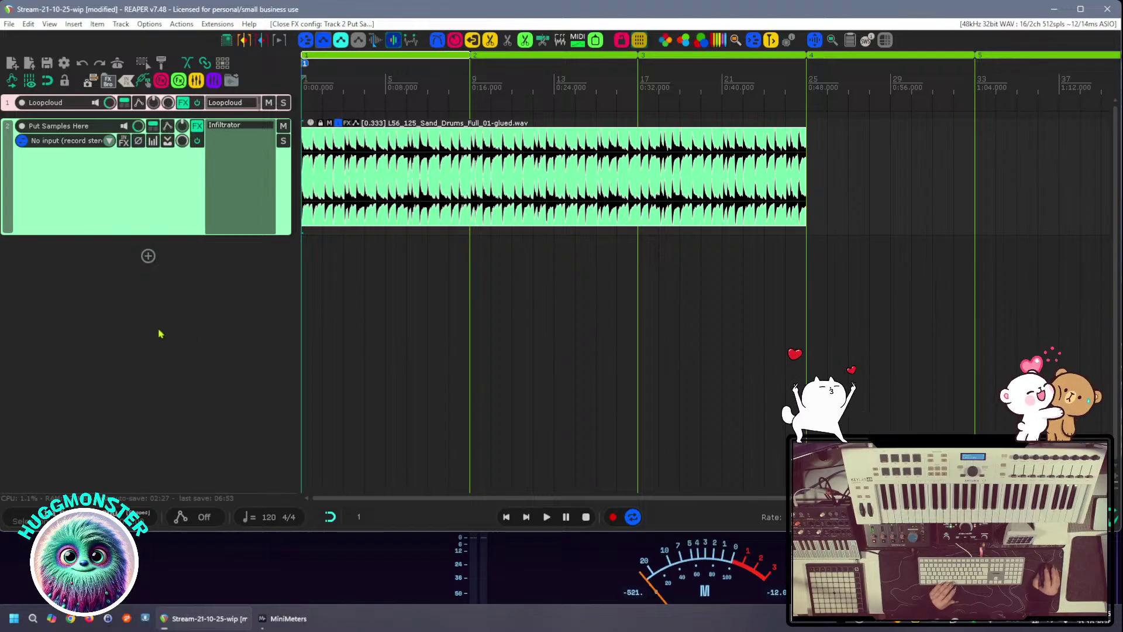
right_click(131, 306)
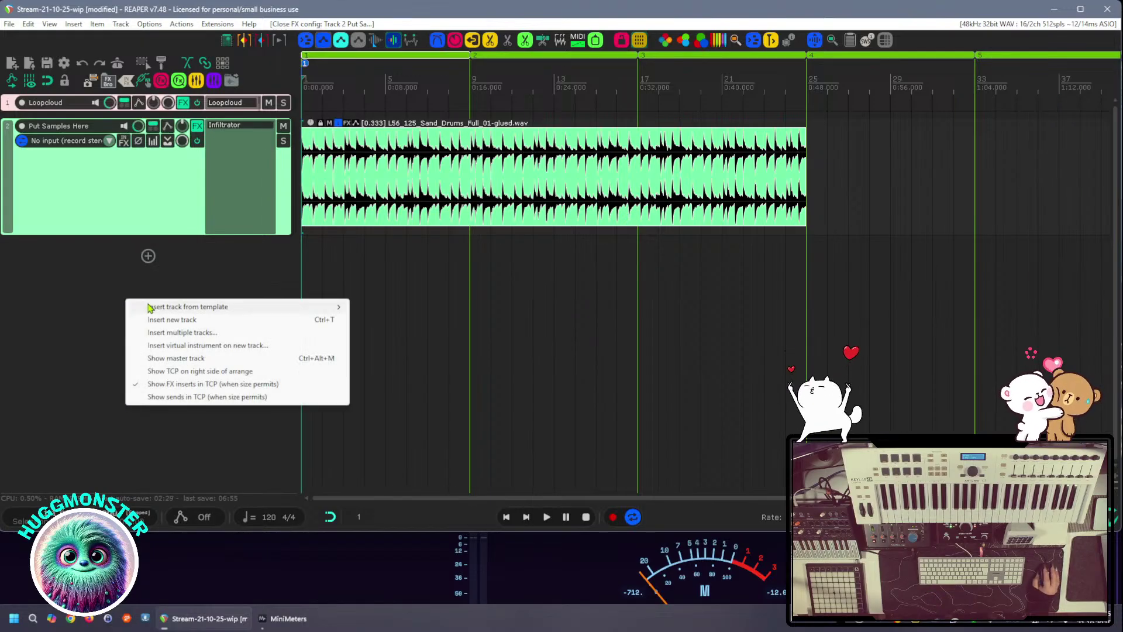
mouse_move(310, 308)
mouse_move(431, 353)
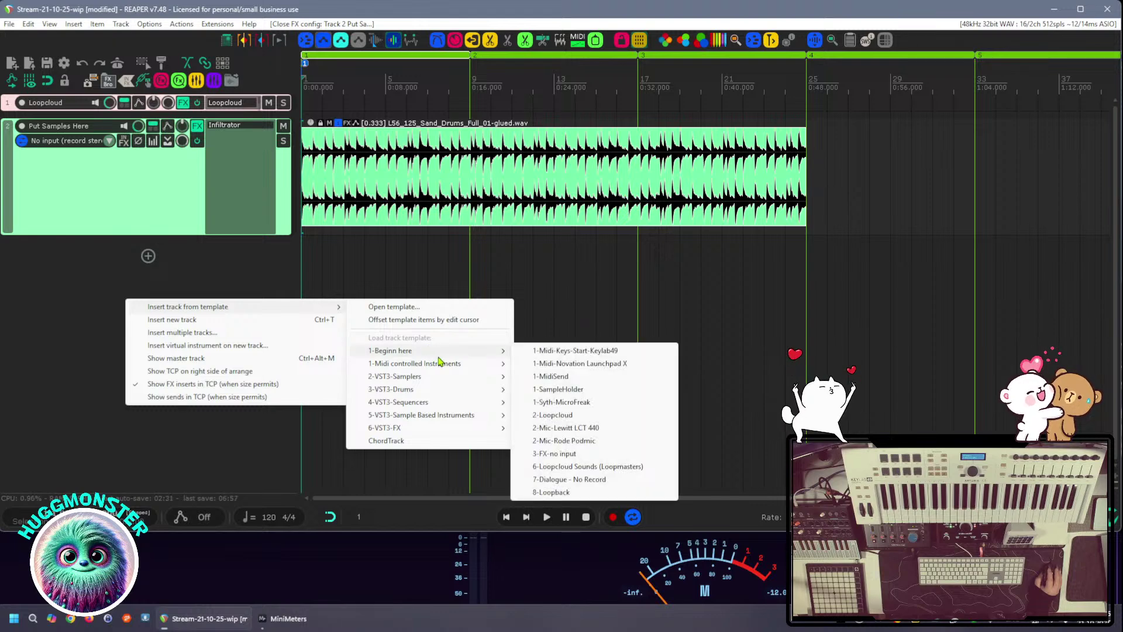
left_click(603, 391)
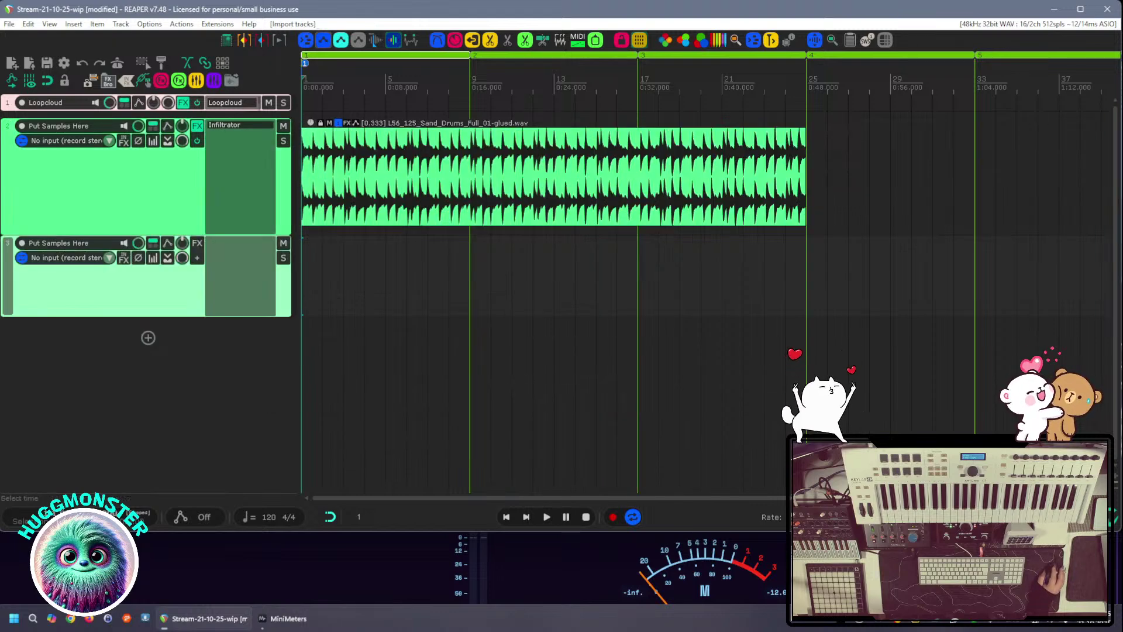
Place the original L56_125_Sand_Drums_Full_01.wav loop at the start of the new track and enlarge the track's height
left_click_drag(742, 346, 311, 309)
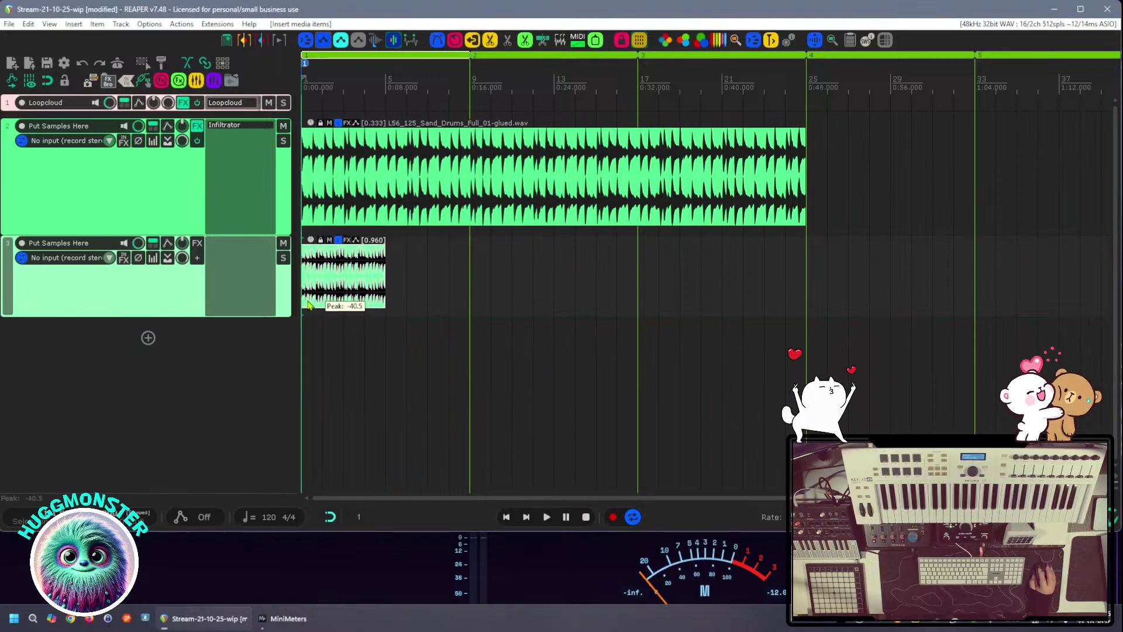
scroll(328, 315, "up", 6)
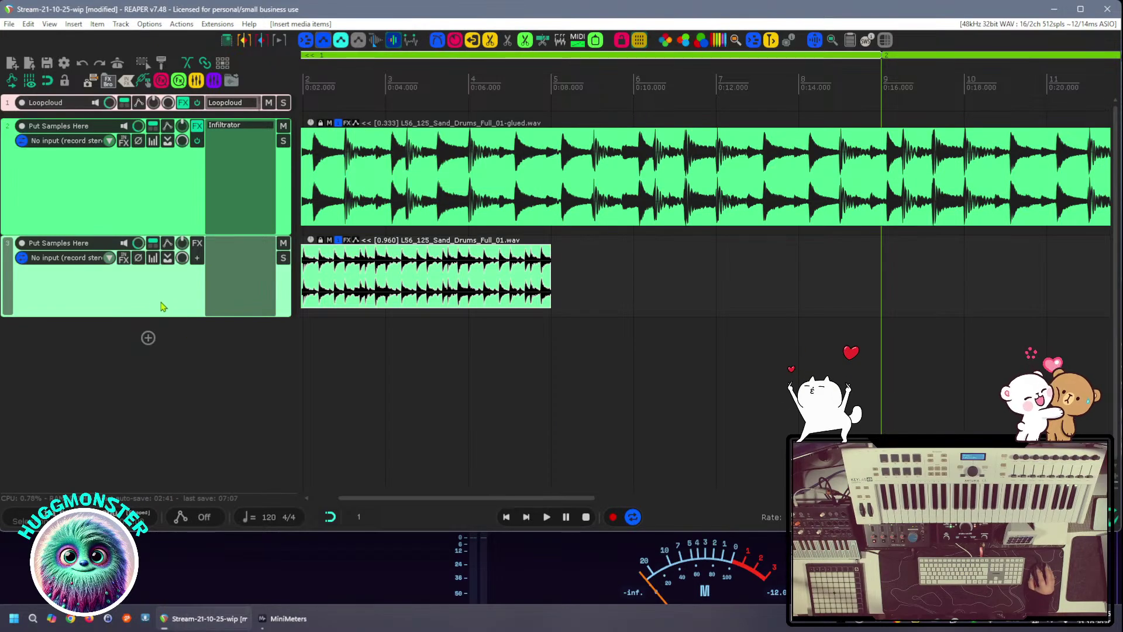
left_click_drag(219, 317, 234, 468)
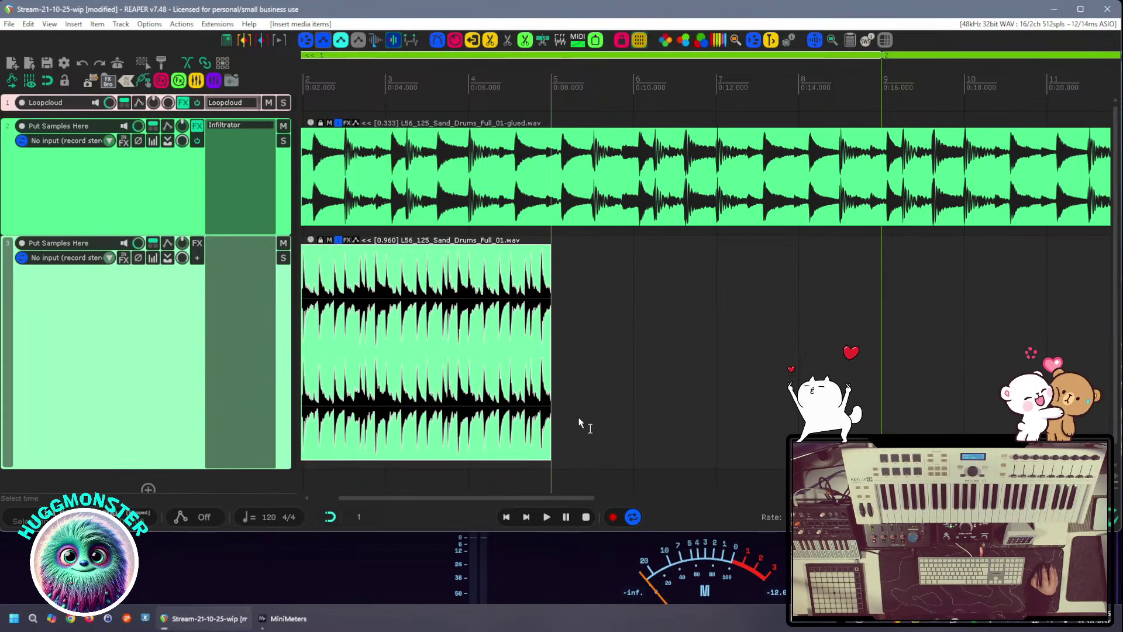
Try grid divisions of 1/16 and 1/4 against the new drum loop, and set the grid to 1/8
left_click(358, 518)
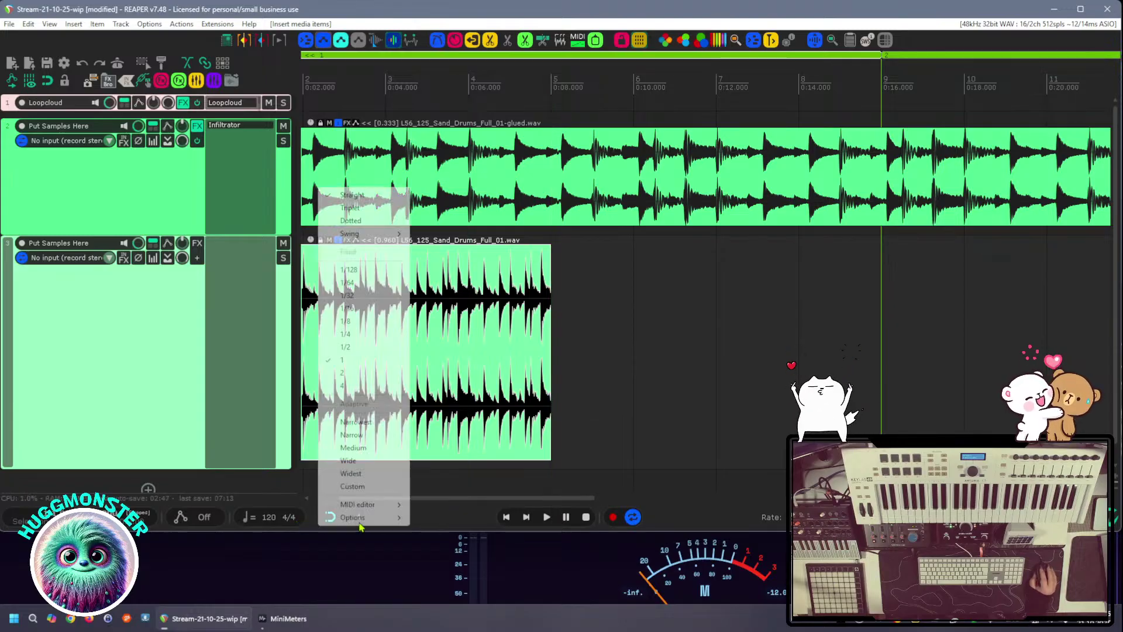
left_click(375, 313)
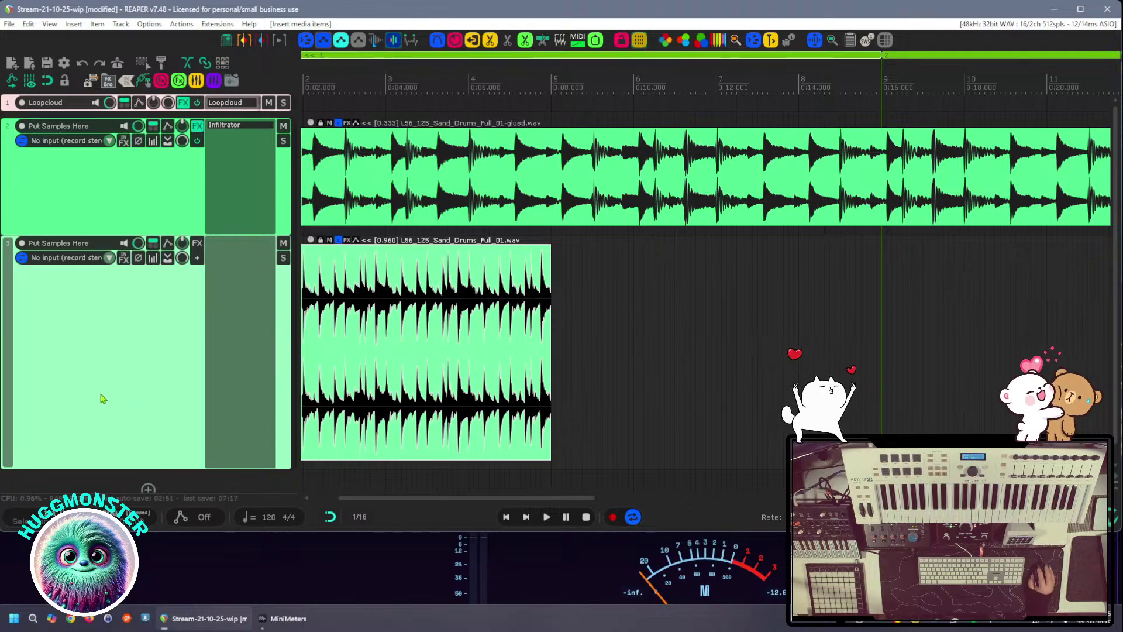
scroll(409, 408, "up", 3)
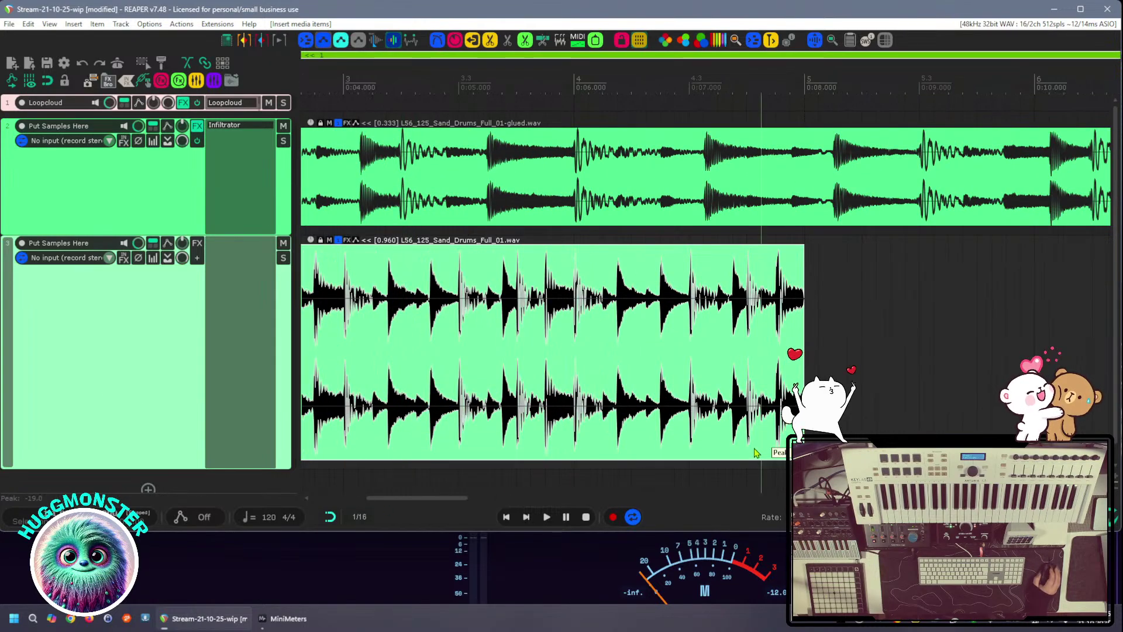
left_click(361, 524)
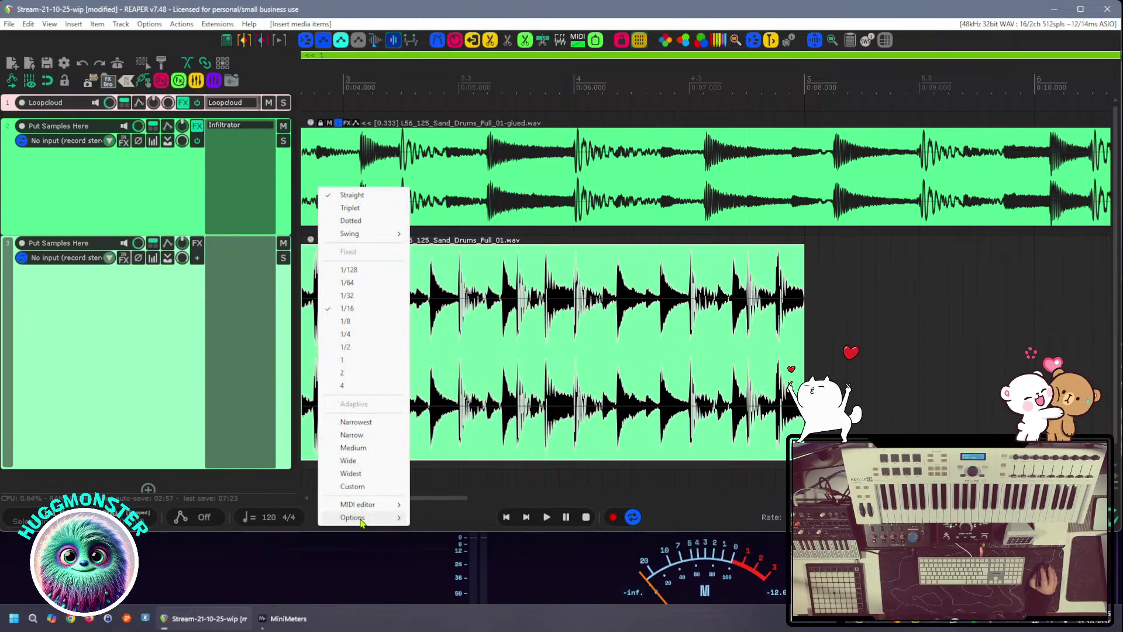
left_click(372, 332)
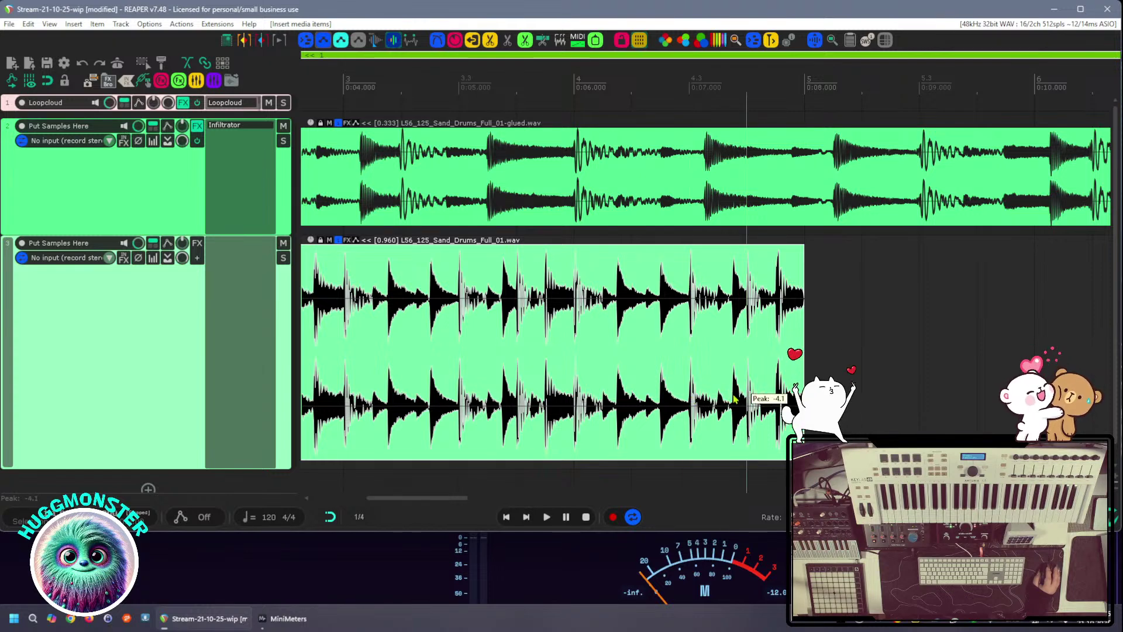
left_click(358, 517)
left_click(374, 321)
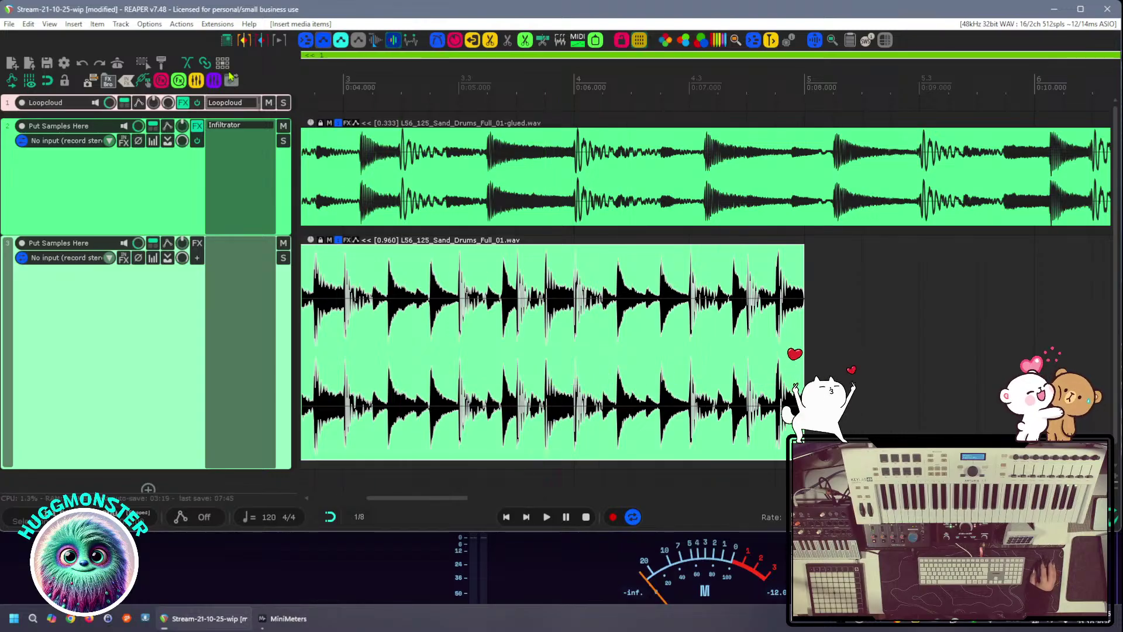
Find the "Item: Split items at timeline grid" action by filtering for "split item" and run it on the drum loop on track 3
left_click(182, 24)
left_click(199, 35)
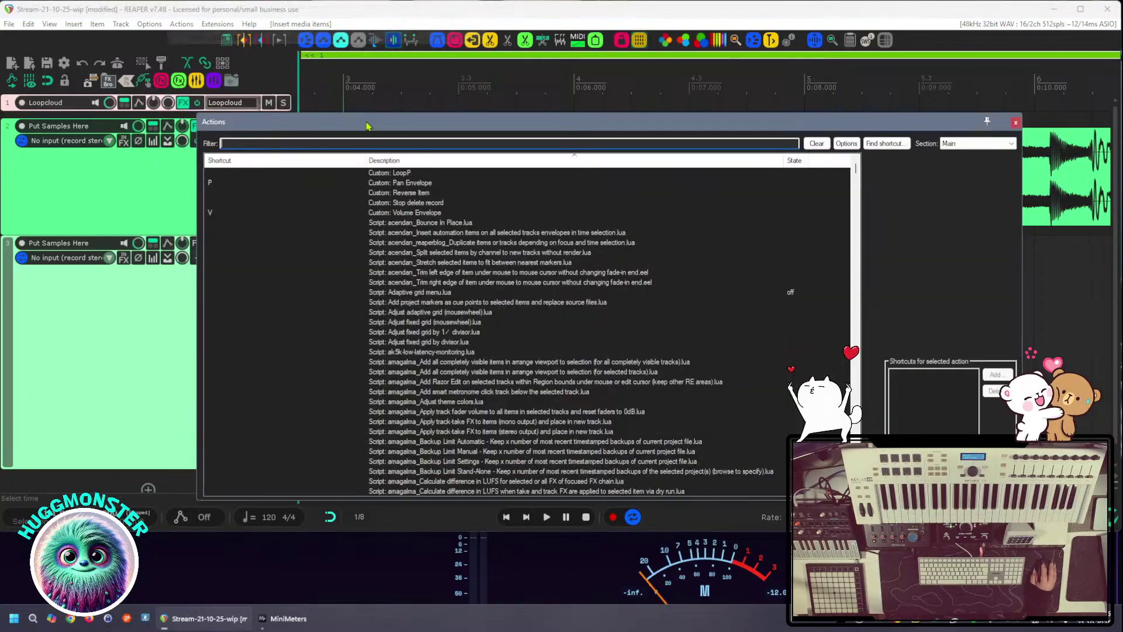
type("spl")
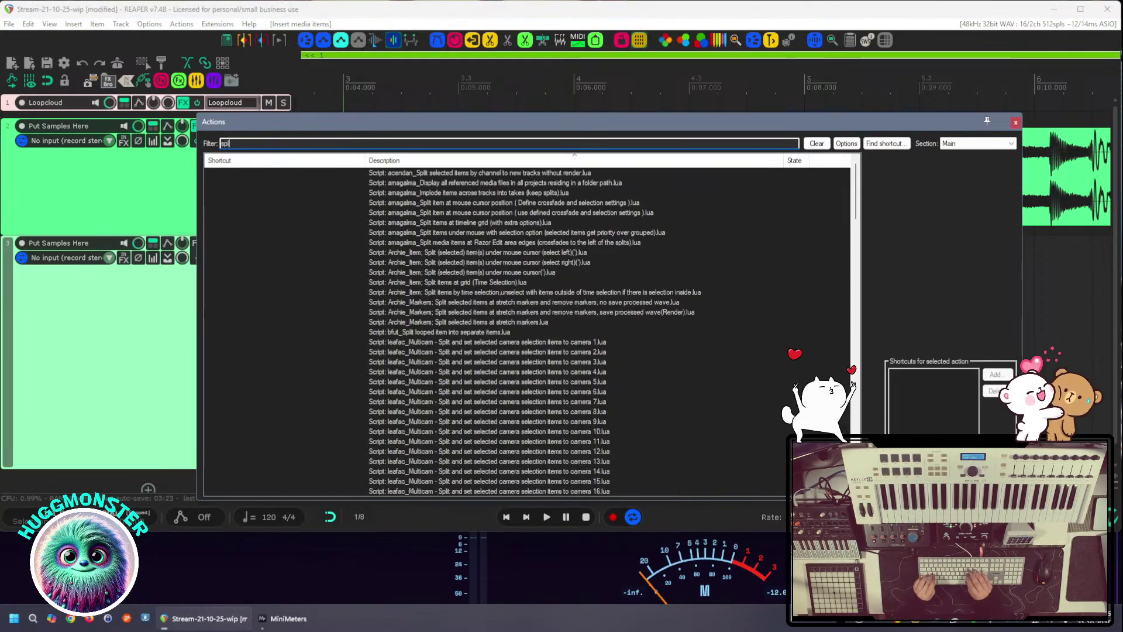
type("it item")
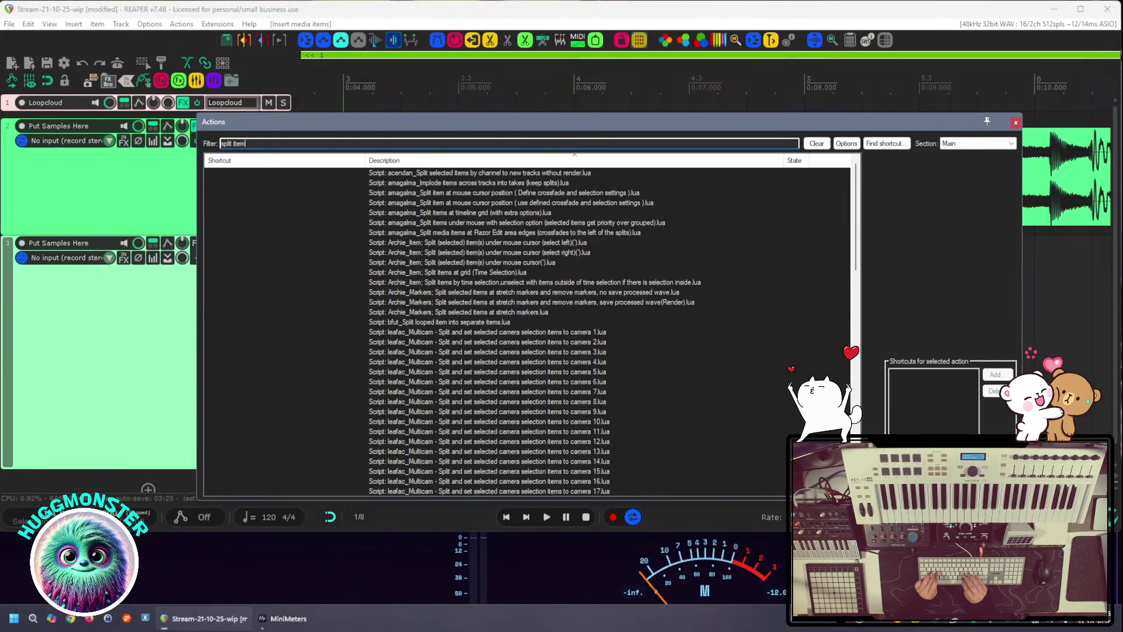
scroll(553, 438, "down", 20)
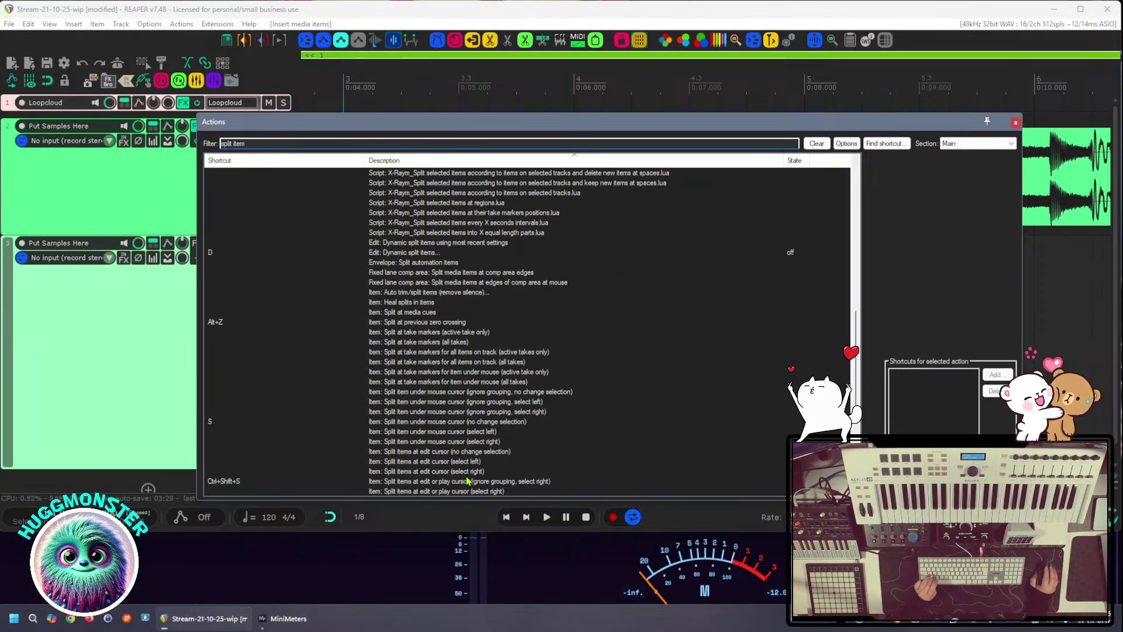
scroll(468, 481, "down", 3)
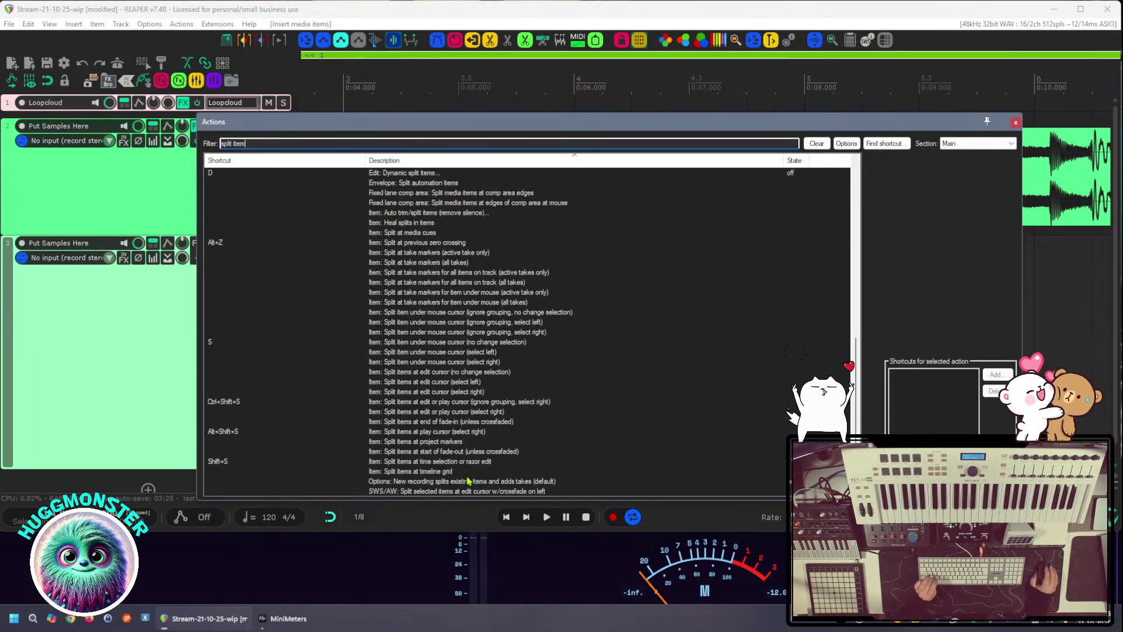
left_click(420, 473)
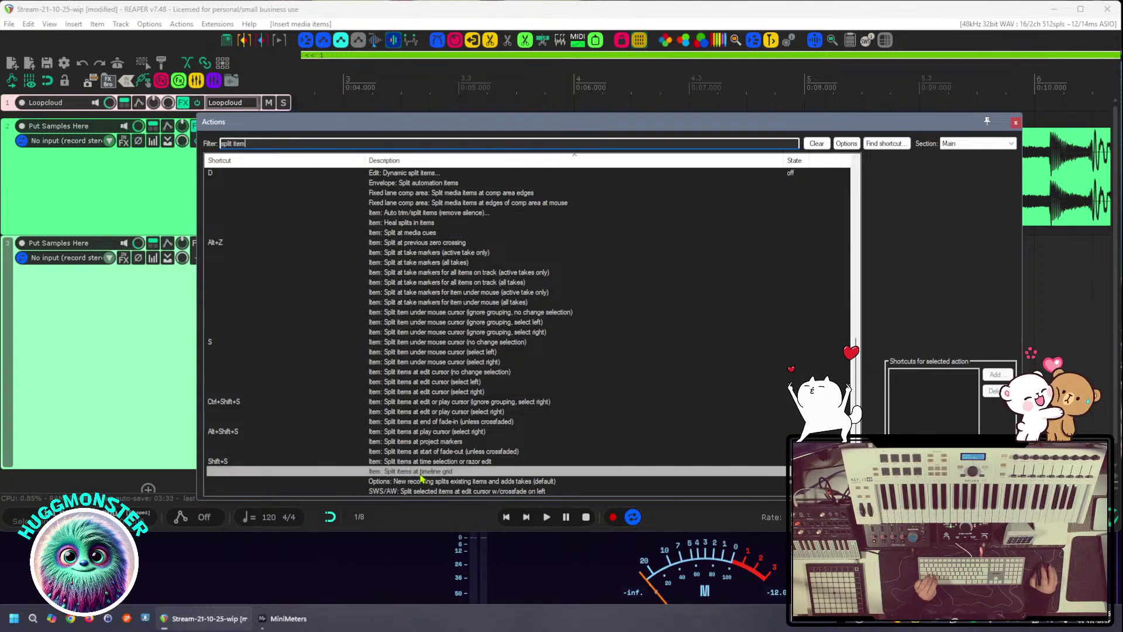
key("Return")
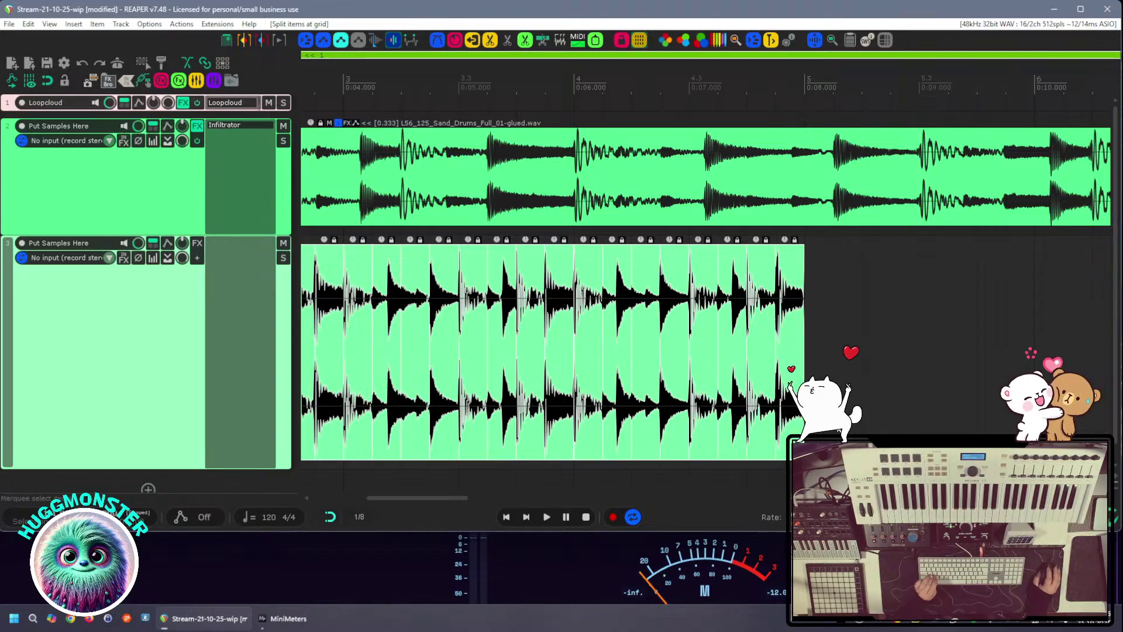
Move the last eight slices of the split loop later on track 3 one at a time, leaving a gap between them
left_click_drag(831, 363, 790, 362)
mouse_move(793, 407)
left_mouse_down()
mouse_move(822, 406)
mouse_move(772, 405)
left_mouse_up()
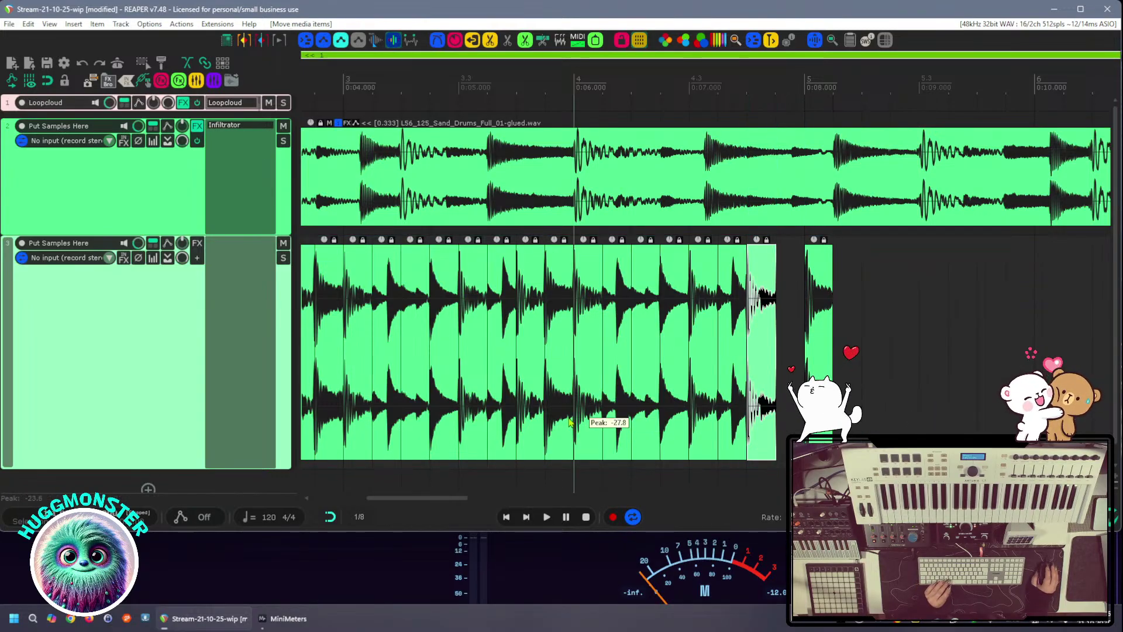
left_click_drag(571, 417, 868, 408)
scroll(778, 411, "down", 3)
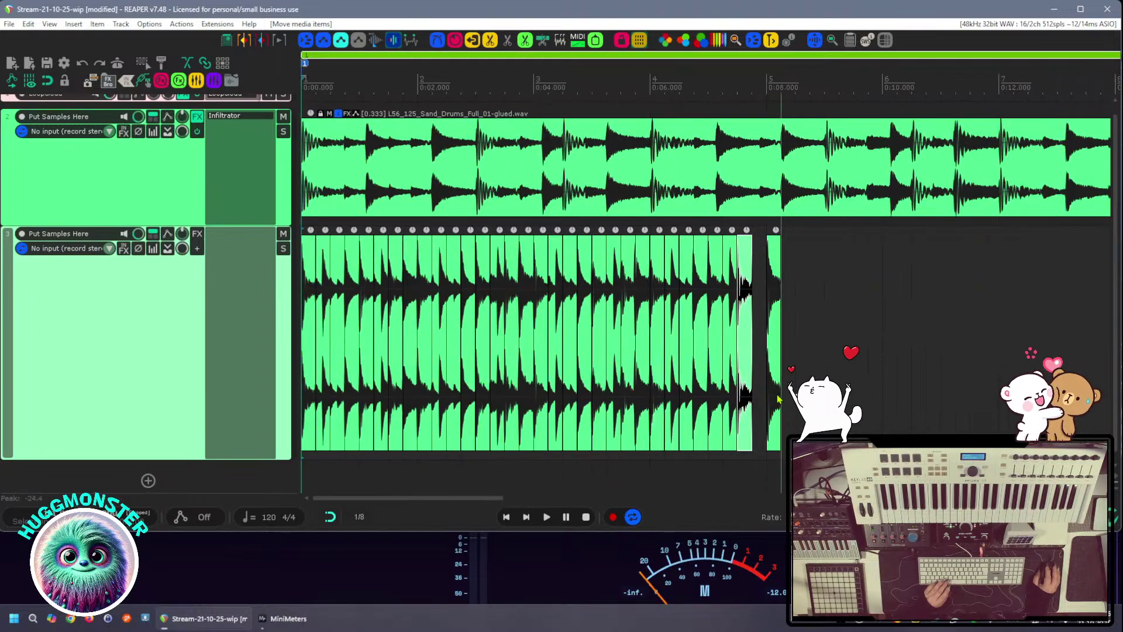
left_click_drag(775, 403, 892, 396)
left_click_drag(731, 395, 831, 395)
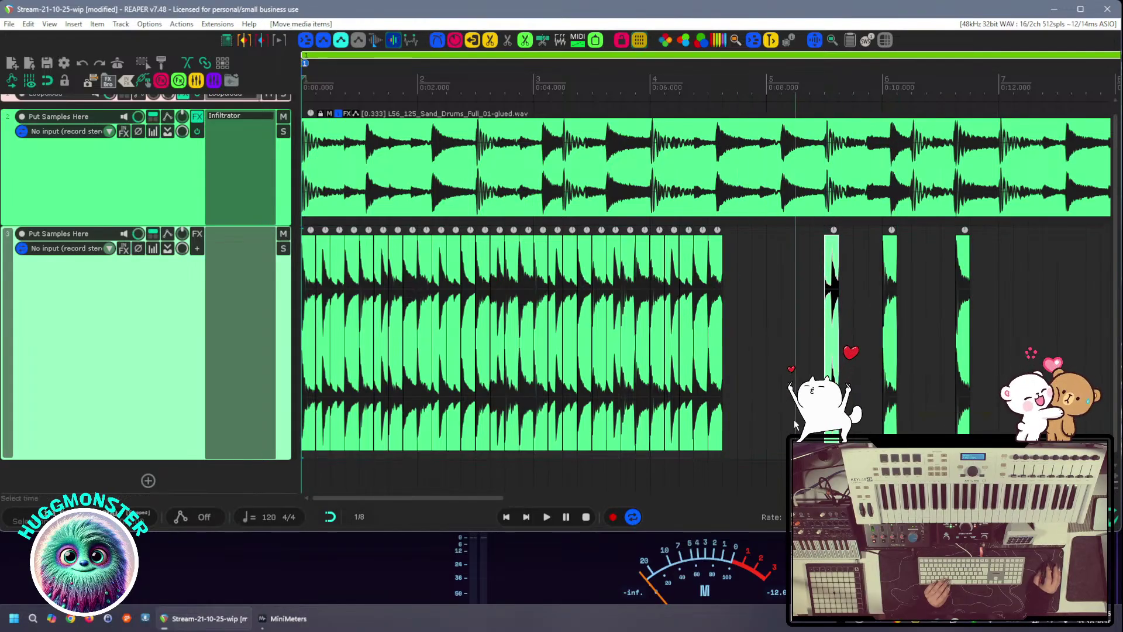
left_click_drag(712, 416, 785, 416)
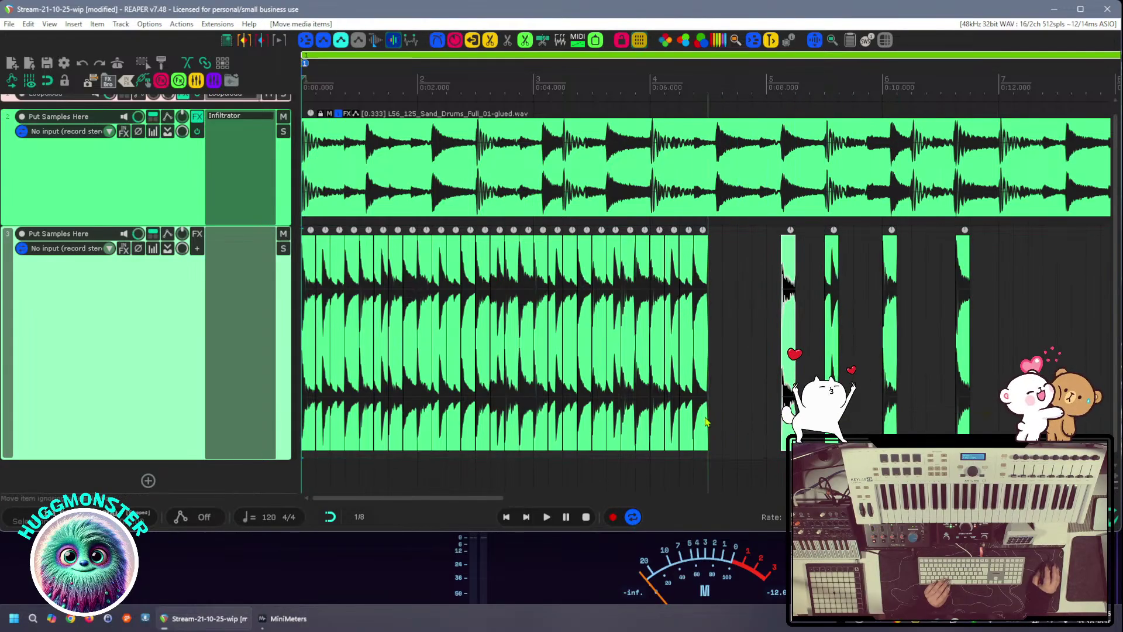
left_click_drag(698, 421, 760, 413)
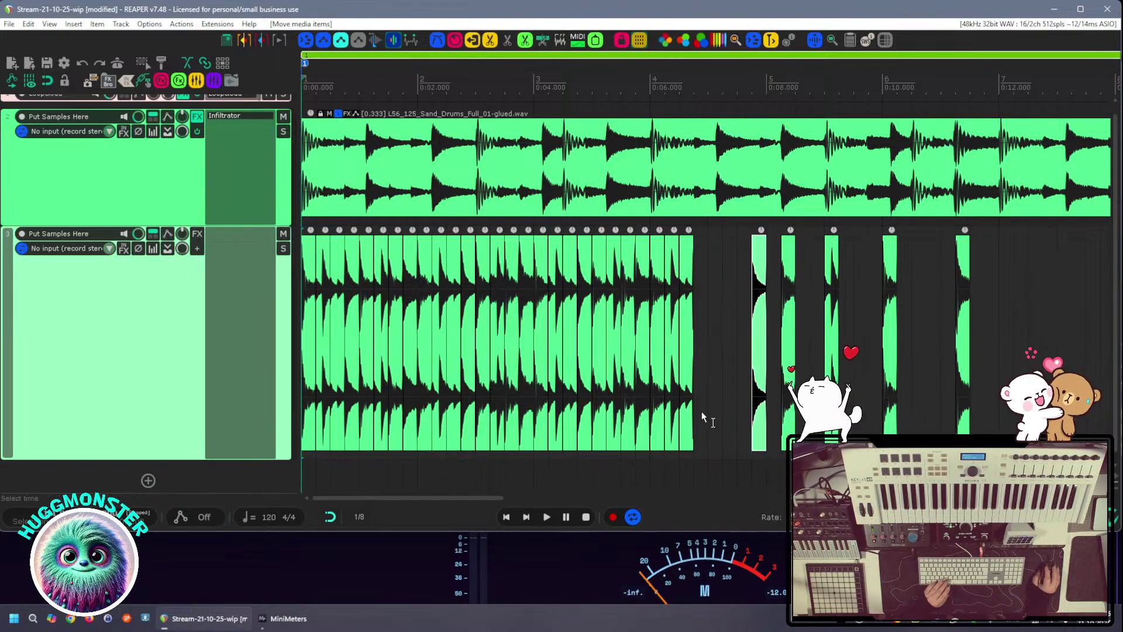
mouse_move(686, 423)
left_mouse_down()
mouse_move(735, 423)
mouse_move(659, 424)
mouse_move(672, 424)
left_mouse_up()
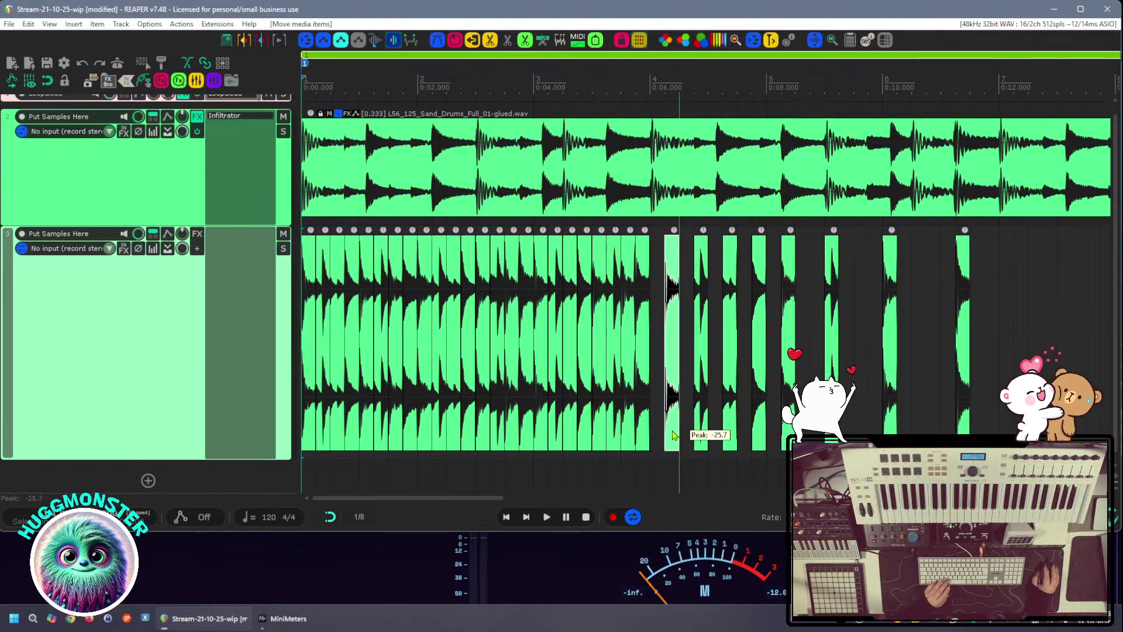
Shift the eight separated slices further along track 3 one by one, placing the last at 7.2.00 and the first just after bar 5
left_click_drag(963, 409, 1035, 410)
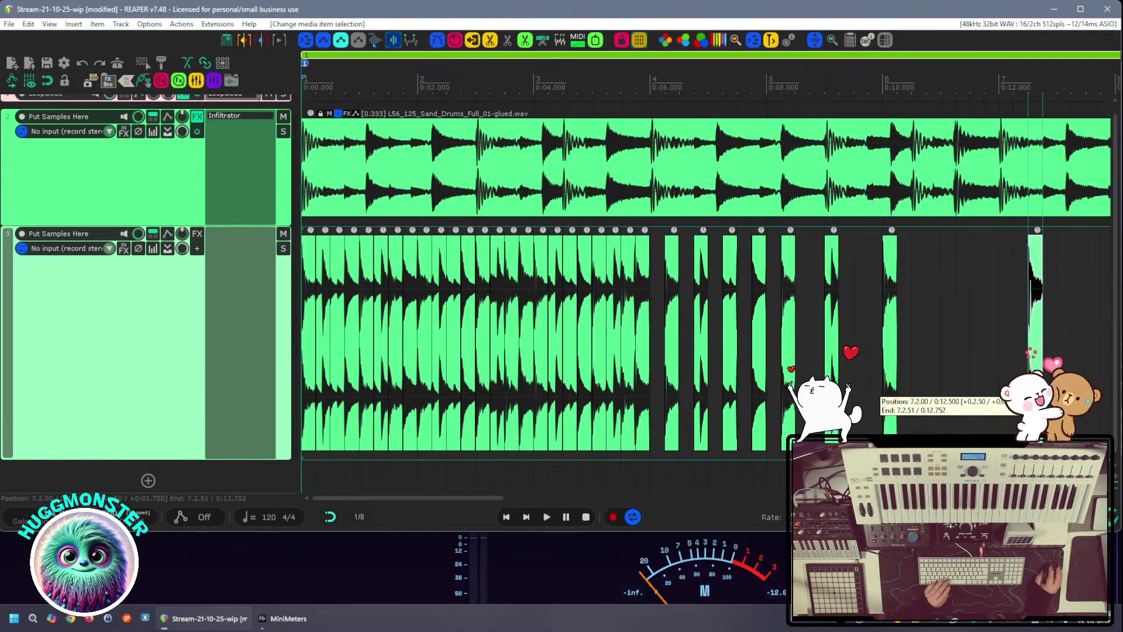
left_click_drag(895, 410, 1006, 410)
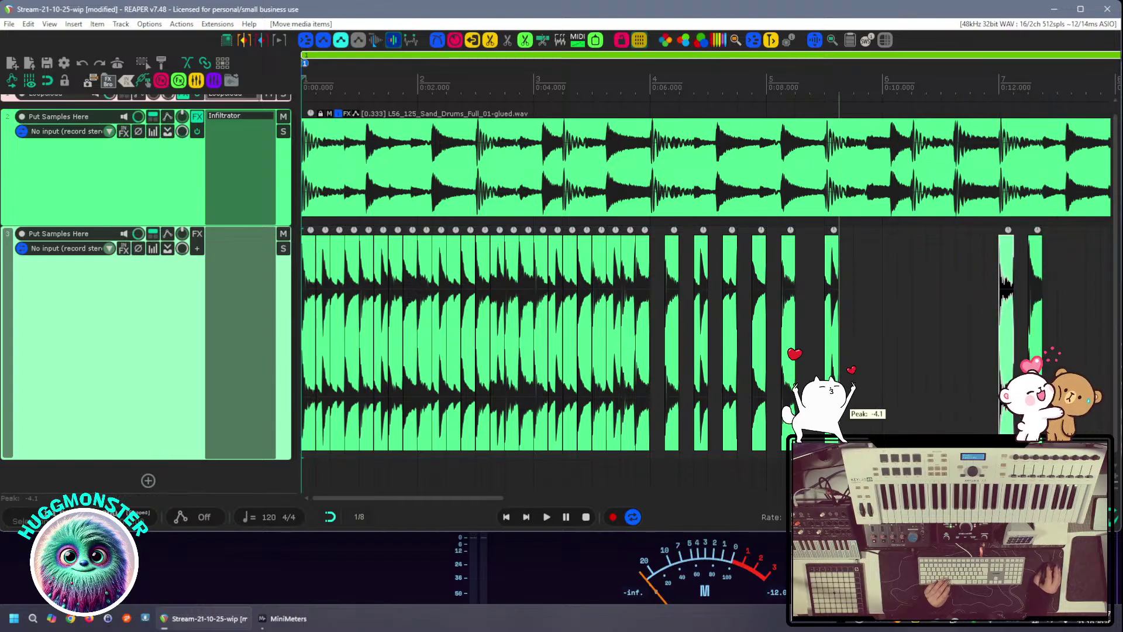
left_click_drag(834, 412, 964, 413)
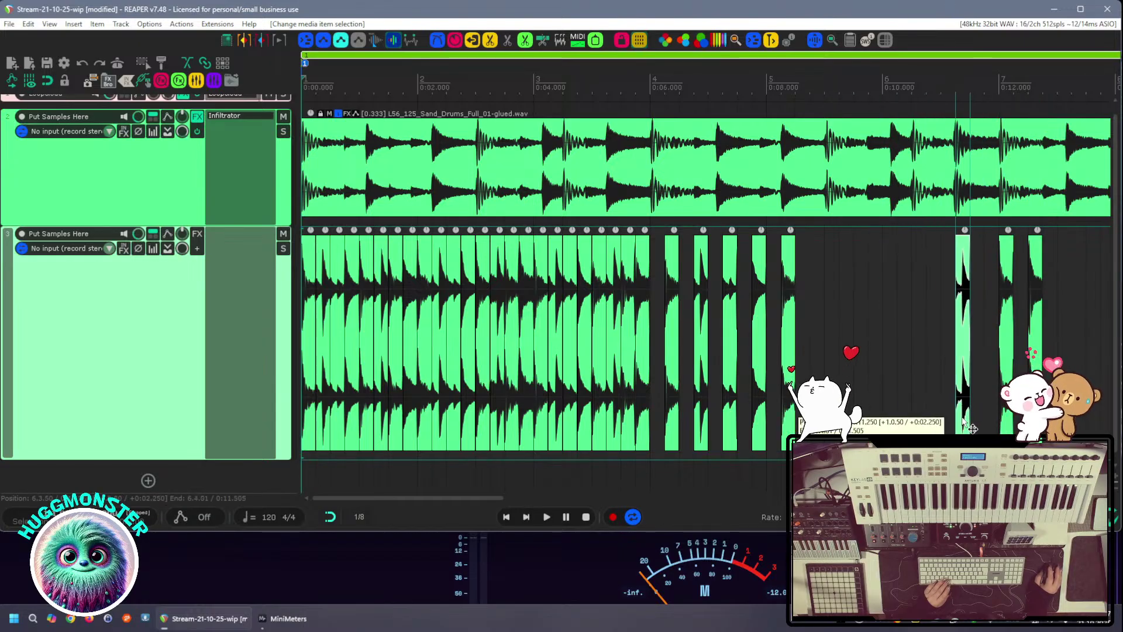
left_click(793, 421)
left_click_drag(790, 409, 918, 410)
left_click(764, 437)
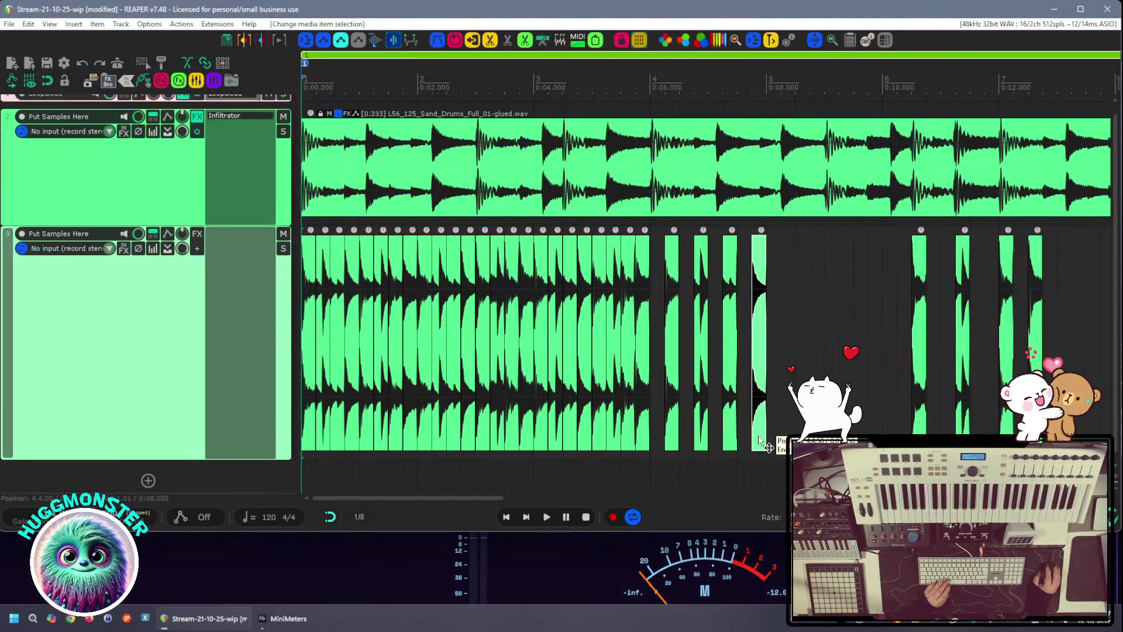
left_click_drag(764, 438, 883, 430)
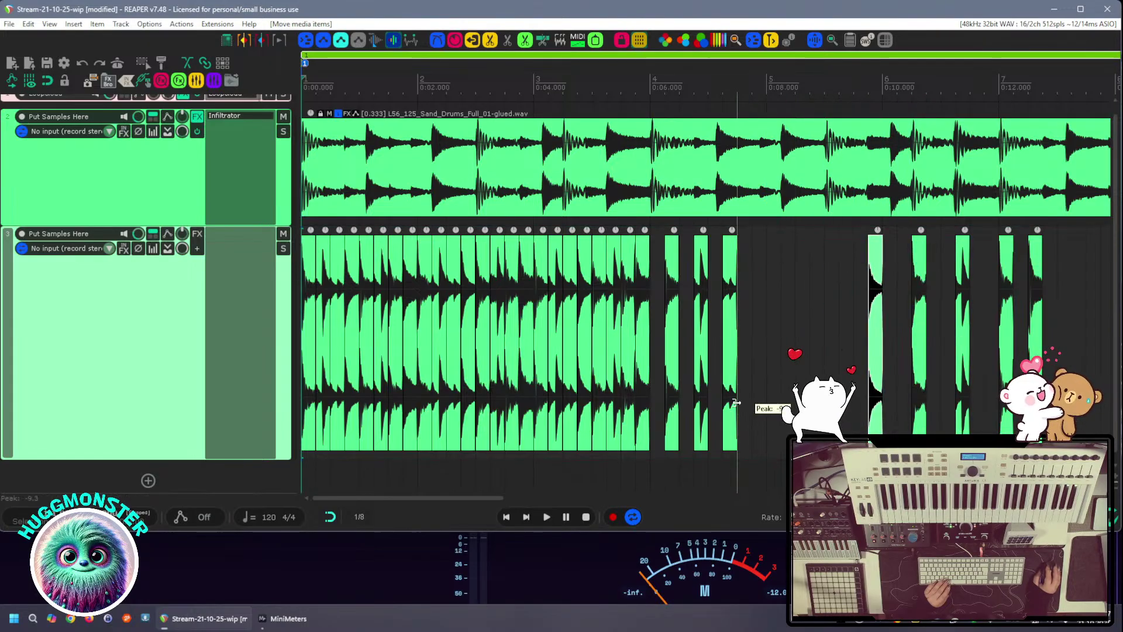
left_click_drag(736, 402, 851, 412)
left_click(692, 425)
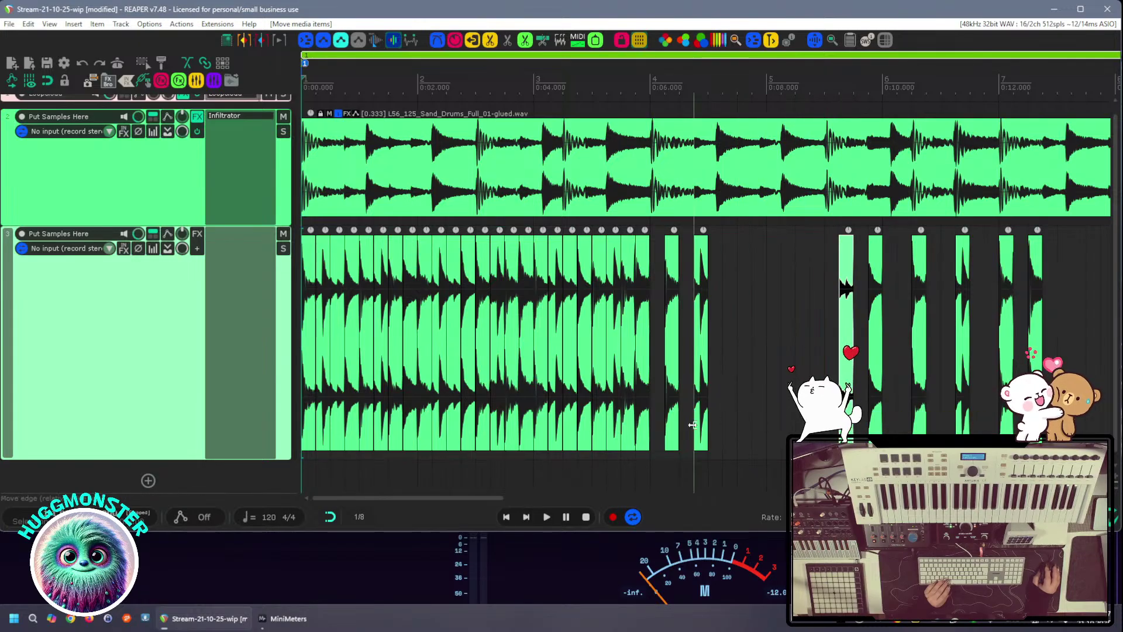
left_click_drag(700, 422, 817, 422)
left_click(662, 439)
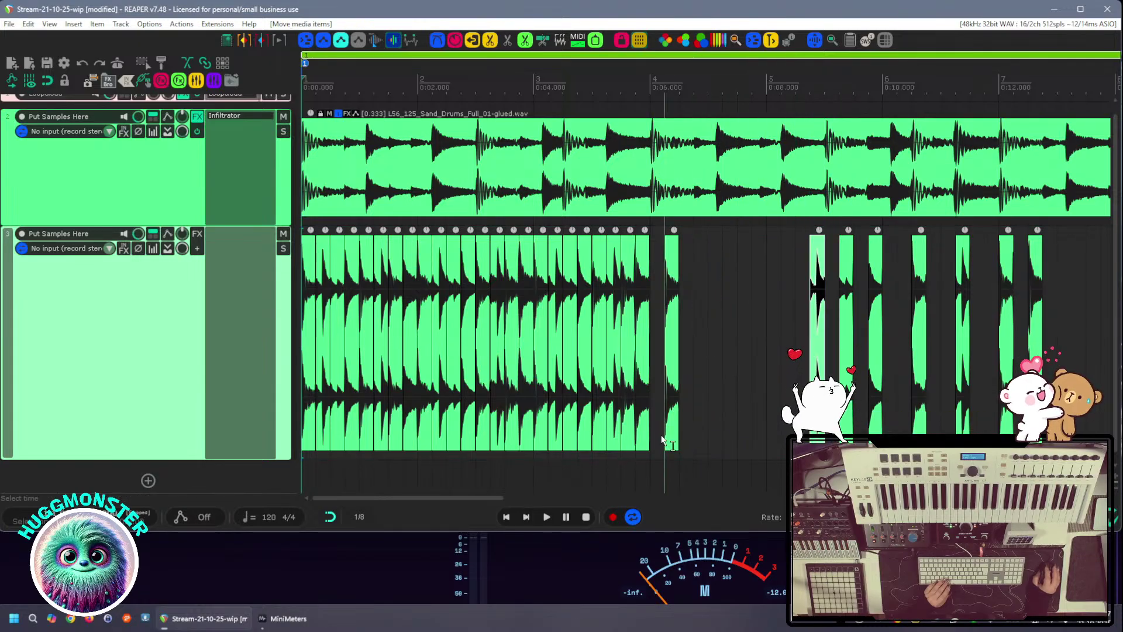
left_click_drag(667, 438, 784, 434)
left_click(709, 431)
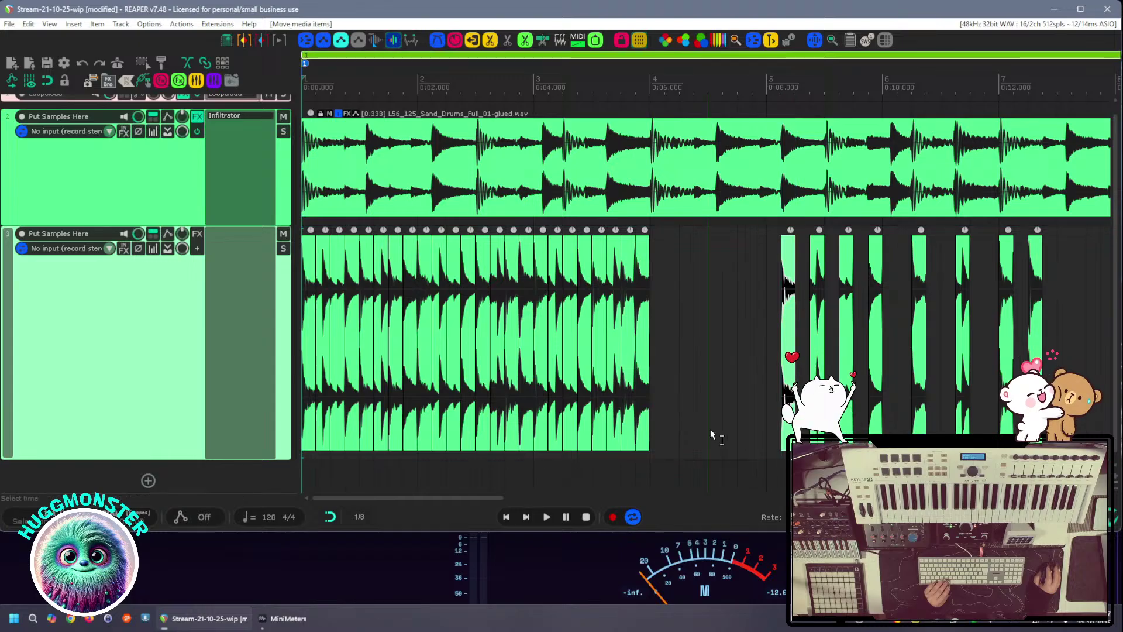
Spread the following slices from the end of the contiguous block back to bar 3, leaving 1/8-note gaps between them
left_click_drag(647, 441, 767, 435)
left_click(634, 444)
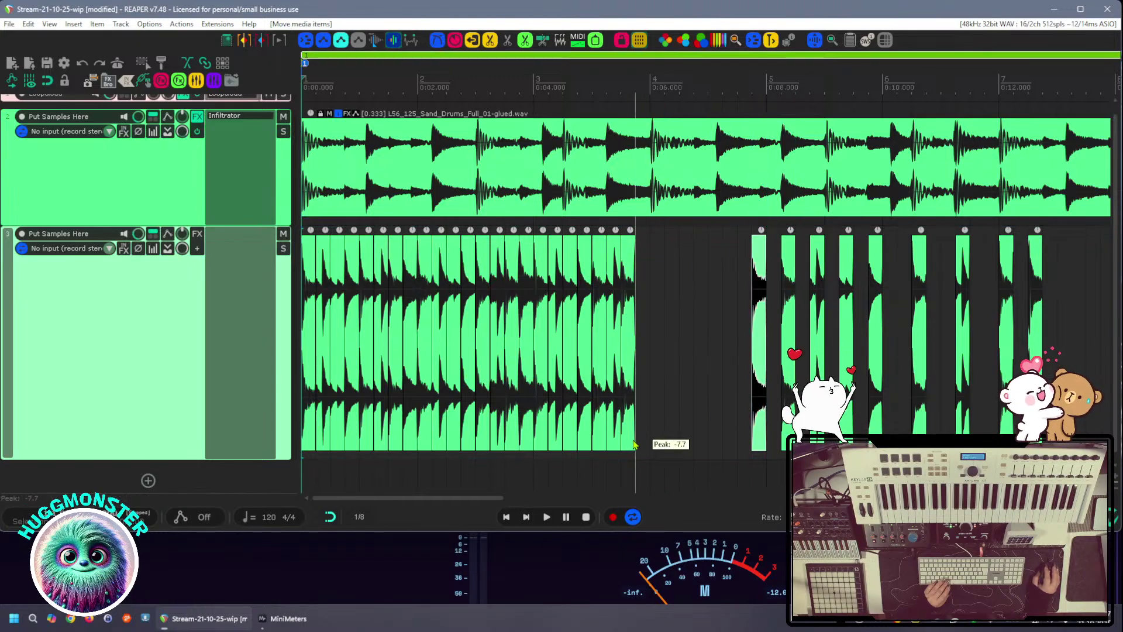
left_click_drag(634, 445, 725, 436)
left_click(620, 442)
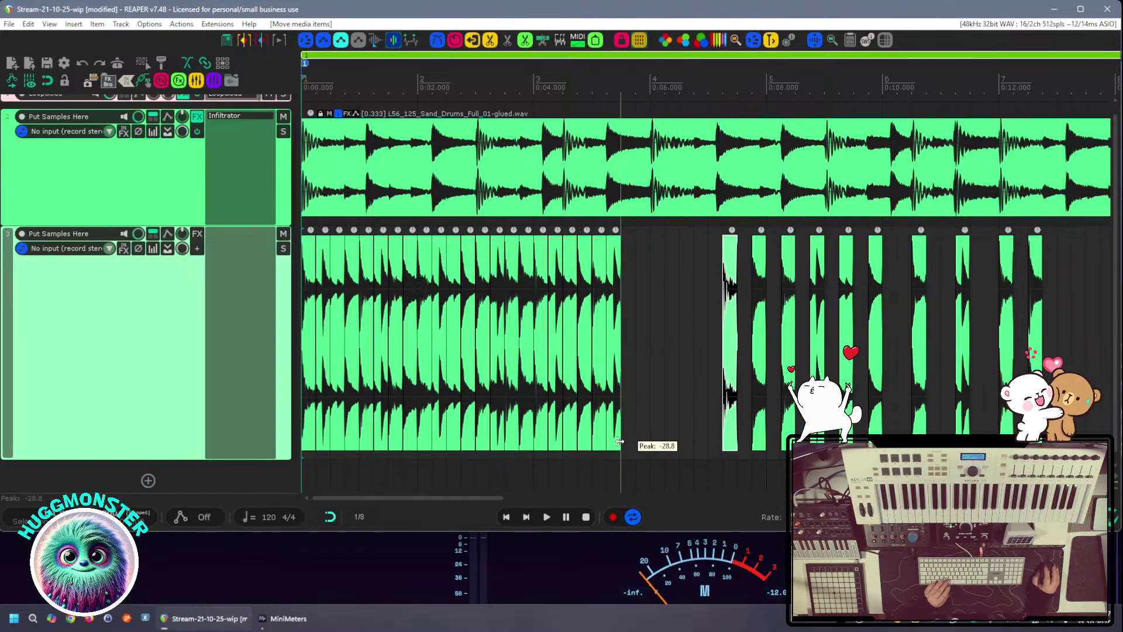
left_click(619, 441)
left_click_drag(614, 446, 702, 442)
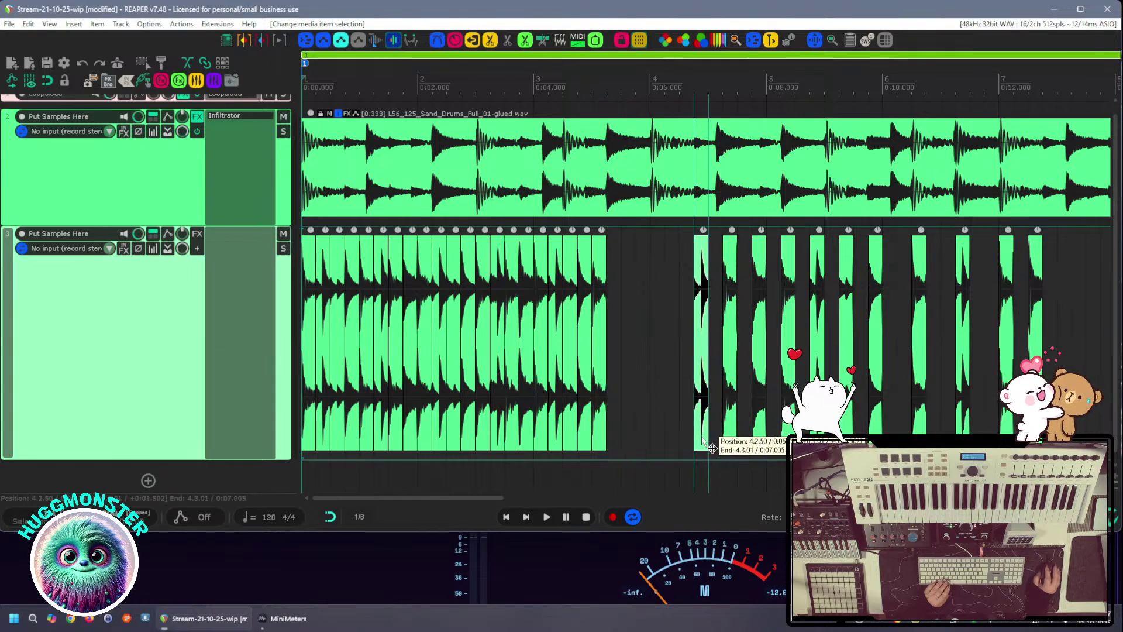
left_click(600, 443)
left_click_drag(600, 443, 672, 446)
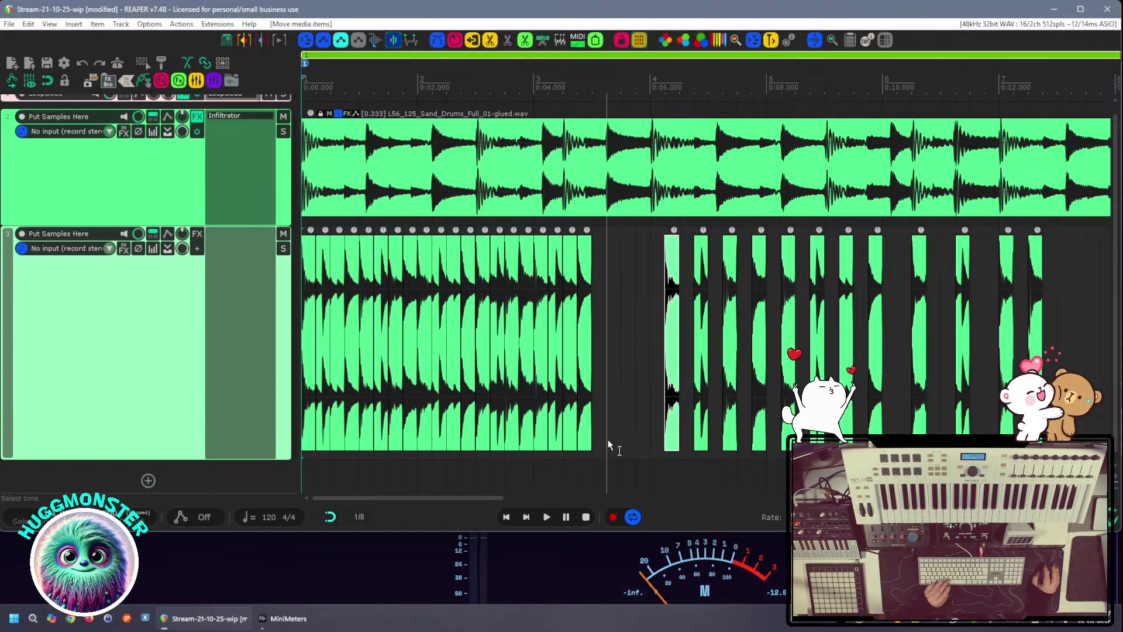
mouse_move(585, 446)
left_mouse_down()
mouse_move(644, 445)
mouse_move(549, 439)
mouse_move(574, 444)
left_mouse_up()
left_click(575, 446)
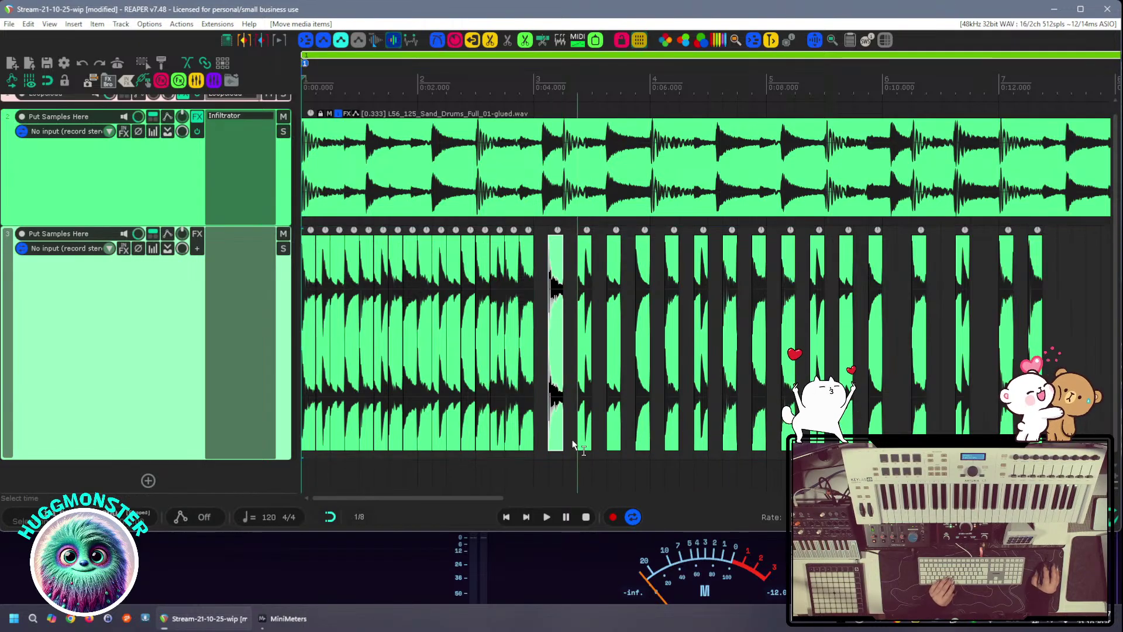
Select the separated slices after bar 3 together and move them as a group further along track 3
scroll(483, 420, "up", 2)
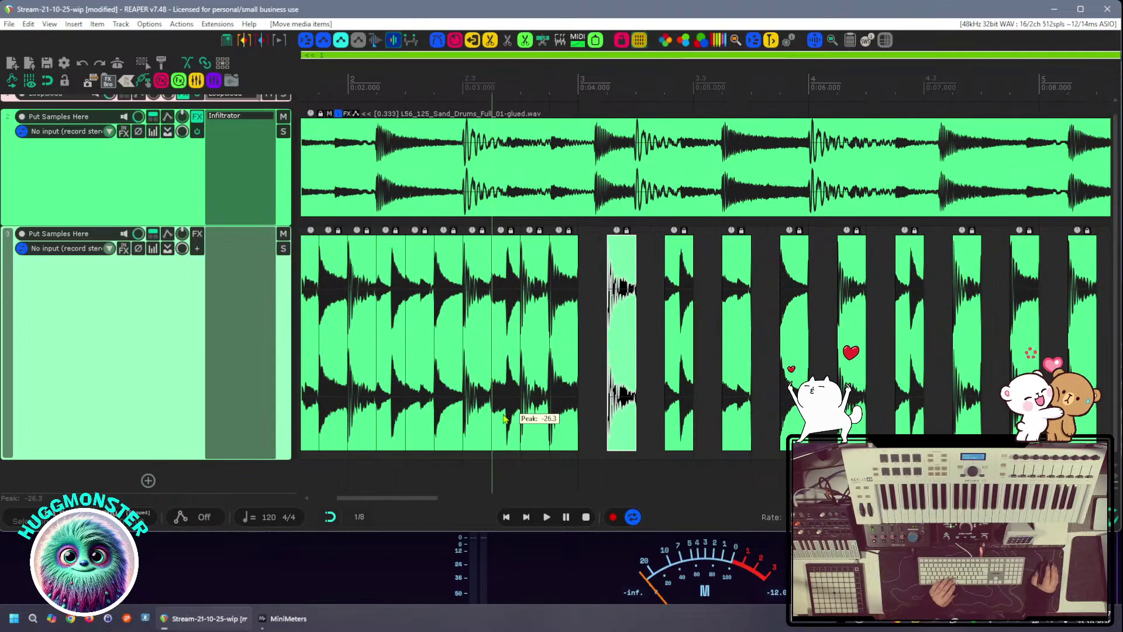
scroll(570, 428, "down", 4)
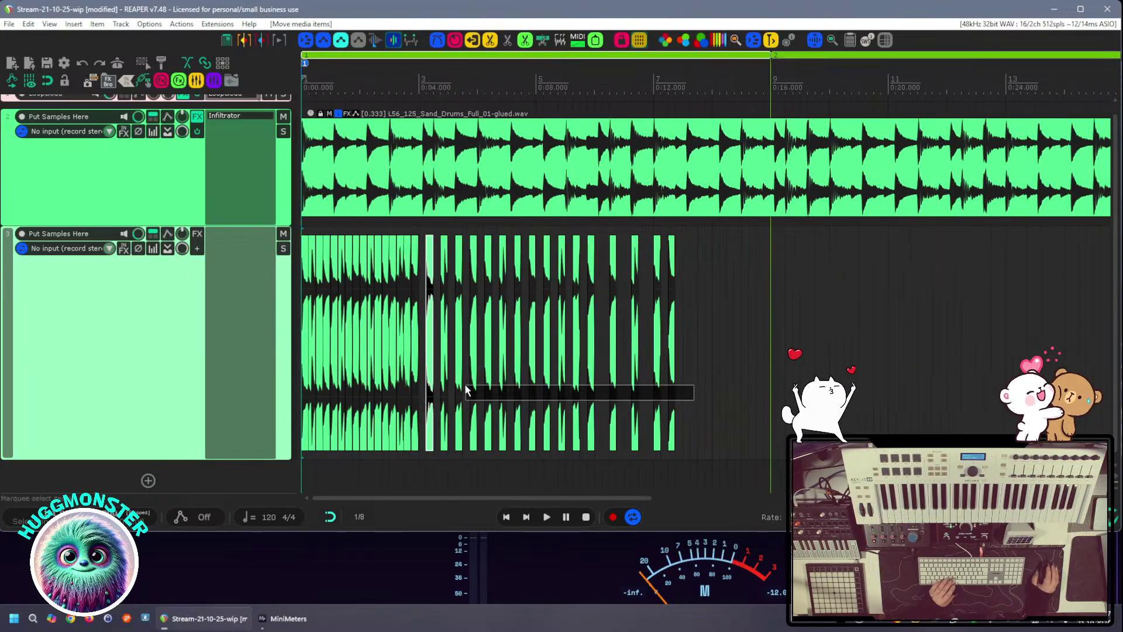
left_click_drag(467, 391, 902, 389)
Spread the last four slices before bar 3, starting one at 2.3.50 and moving the final two past bar 3 with gaps around them
scroll(444, 400, "up", 6)
left_click_drag(667, 407, 768, 403)
left_click_drag(624, 412, 693, 404)
left_click_drag(538, 410, 595, 410)
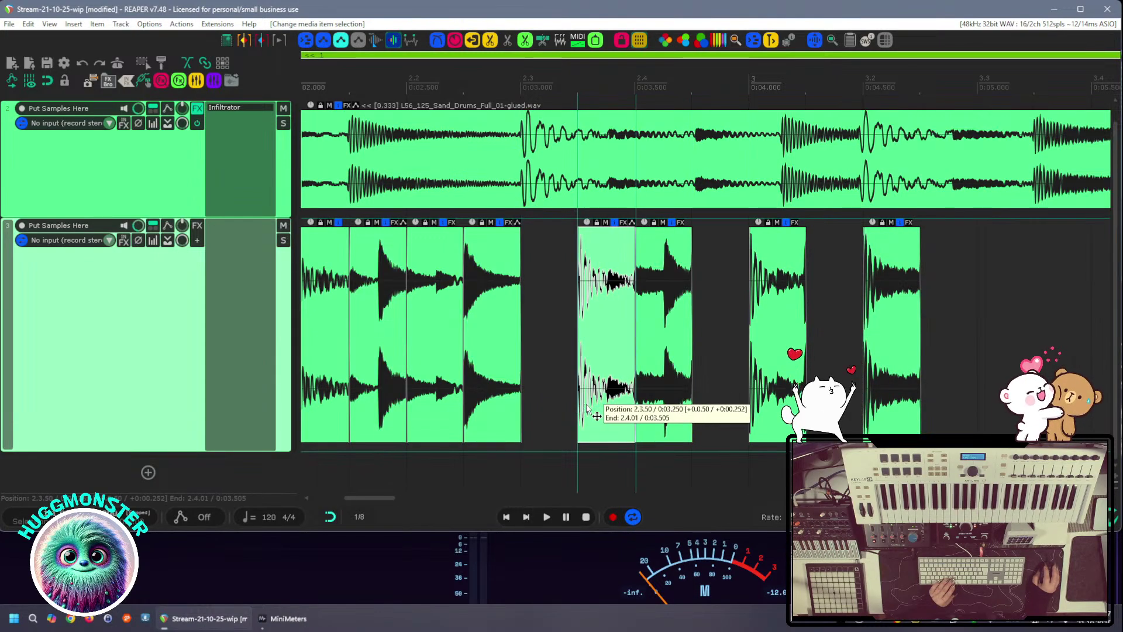
left_click_drag(888, 406, 944, 406)
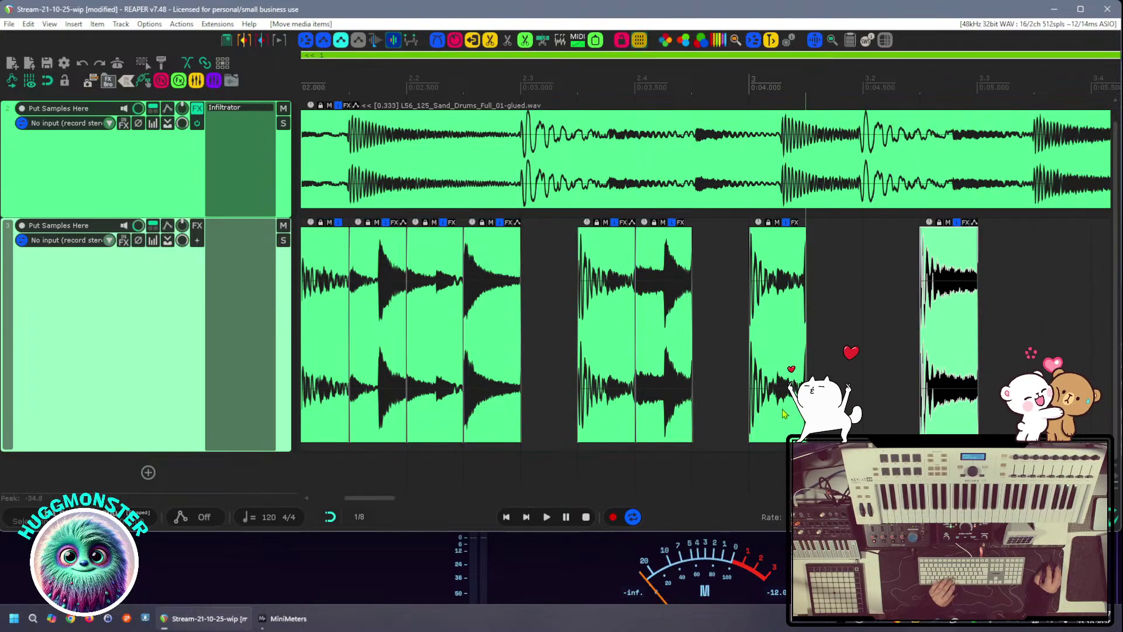
left_click_drag(778, 400, 834, 399)
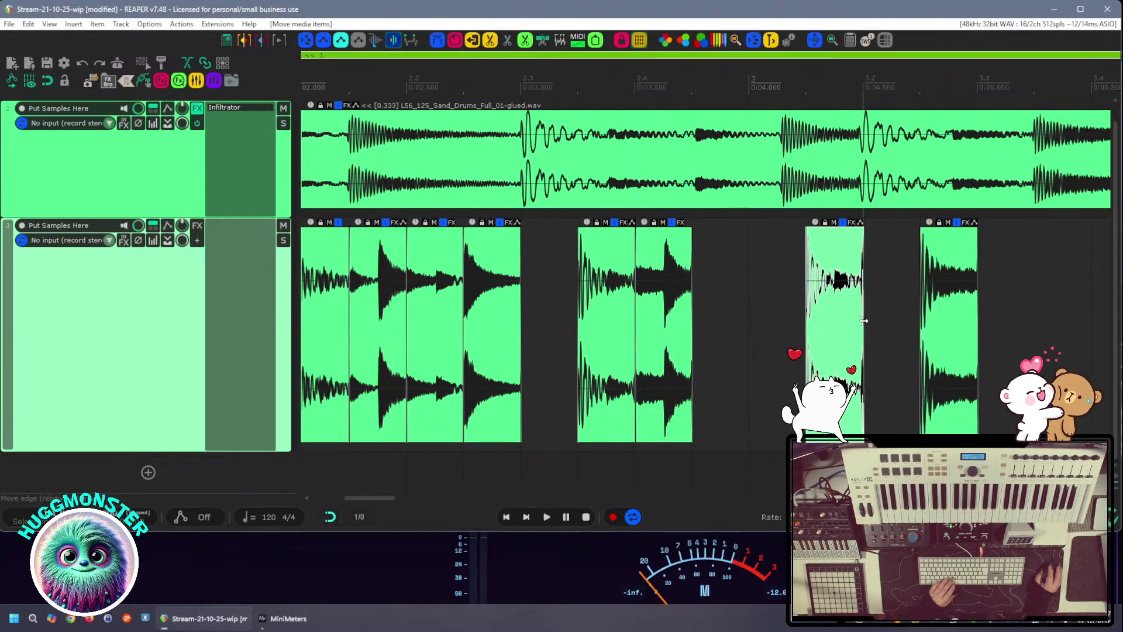
Trim the end of the slice just before 3.2 slightly and add a short fade-out to it
left_click_drag(864, 321, 857, 323)
scroll(844, 328, "up", 6)
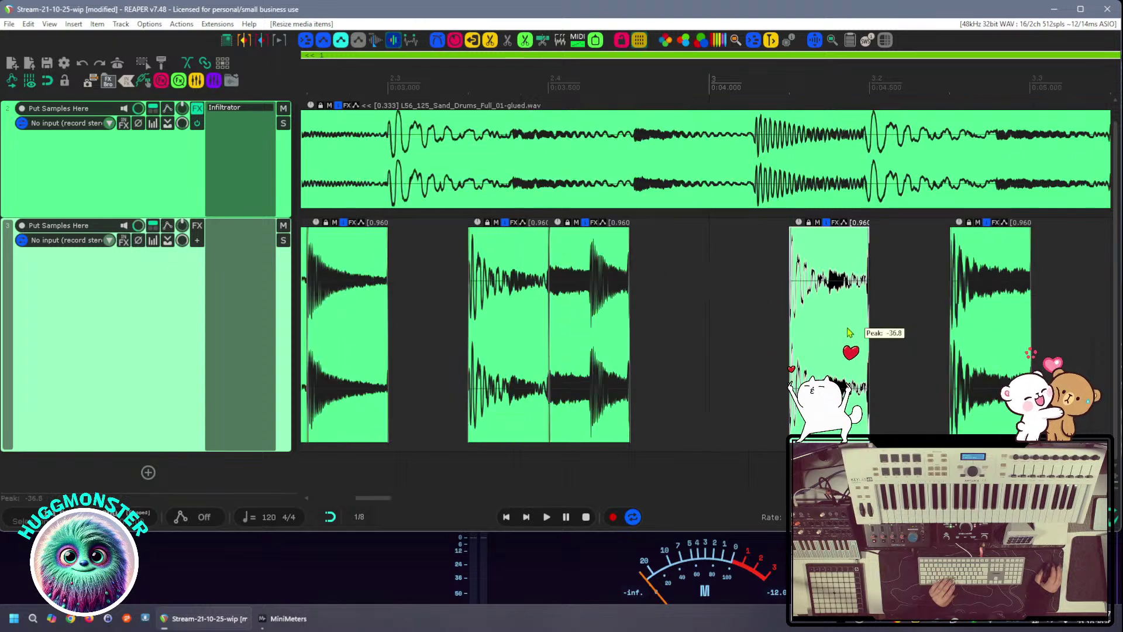
left_click_drag(911, 308, 841, 334)
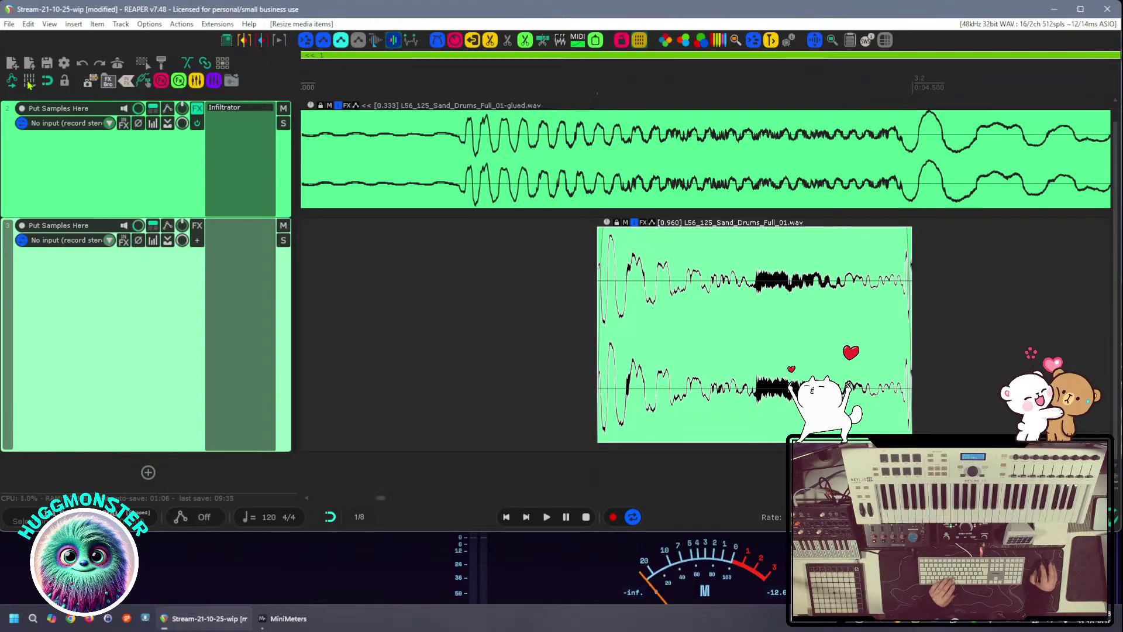
left_click_drag(910, 335, 894, 338)
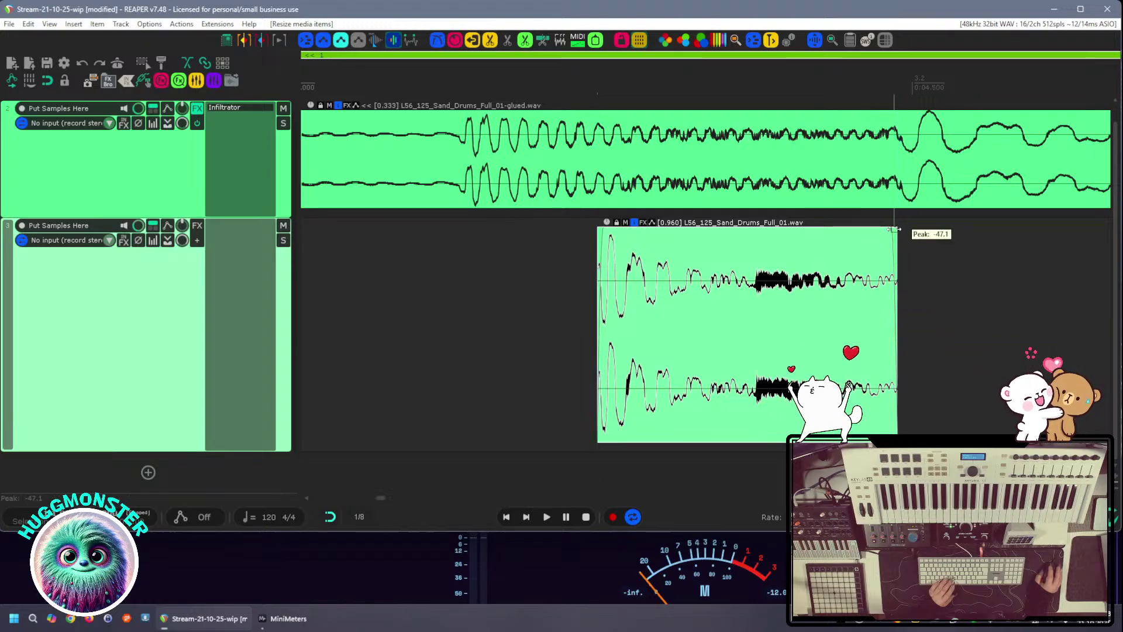
left_click_drag(885, 231, 888, 232)
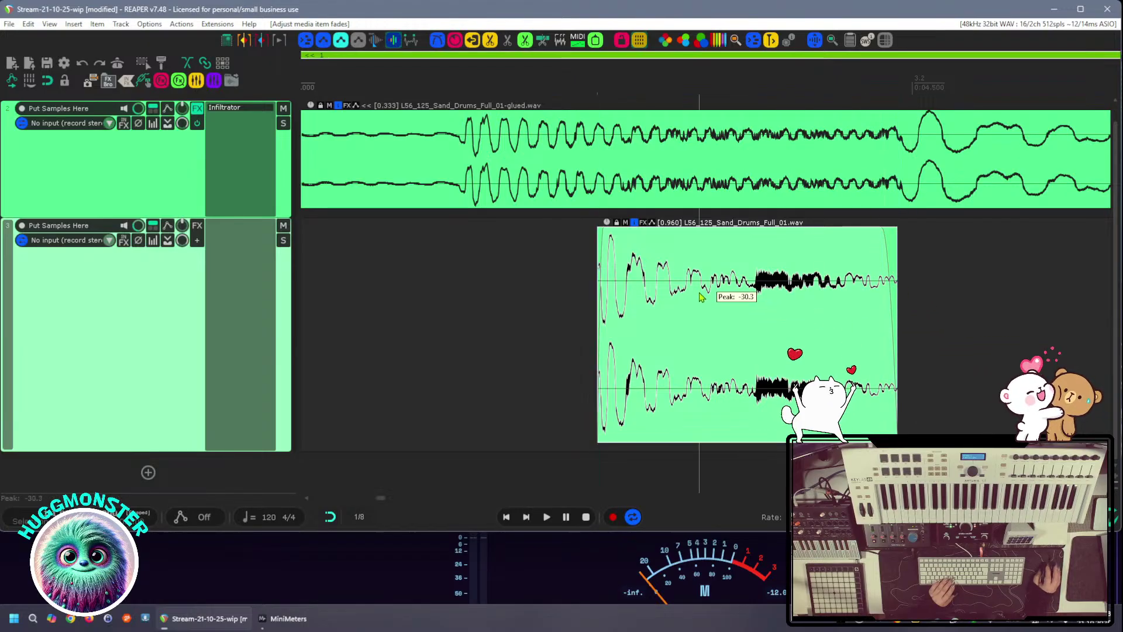
Solo track 3 and play it from just after bar 3 to check the trimmed slice
scroll(702, 297, "down", 4)
left_click(647, 466)
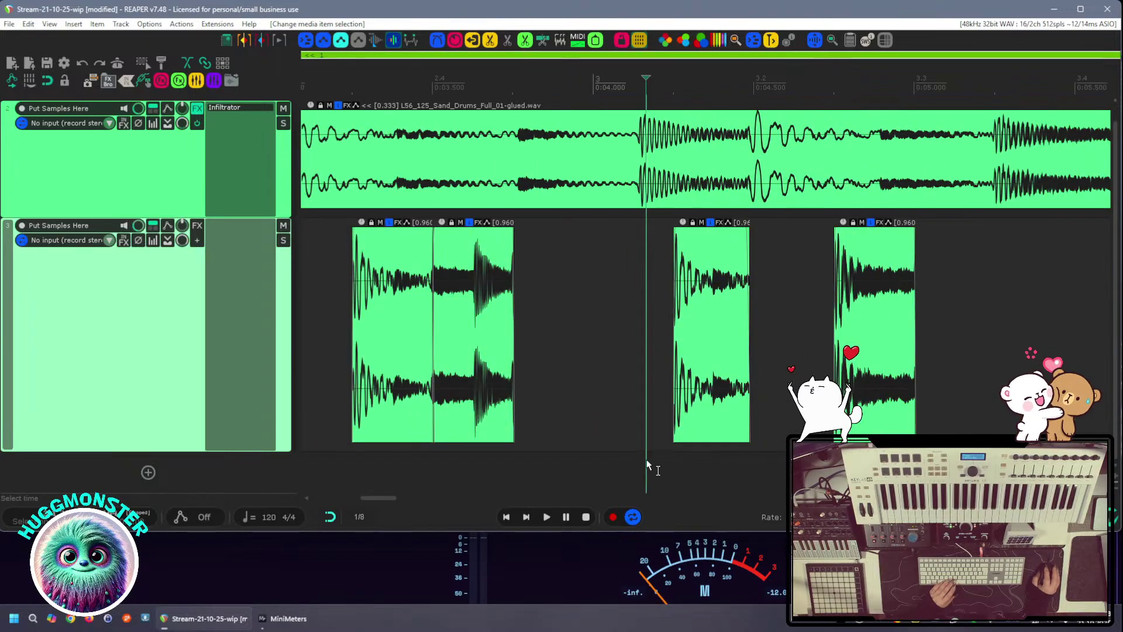
left_click(283, 240)
key("space")
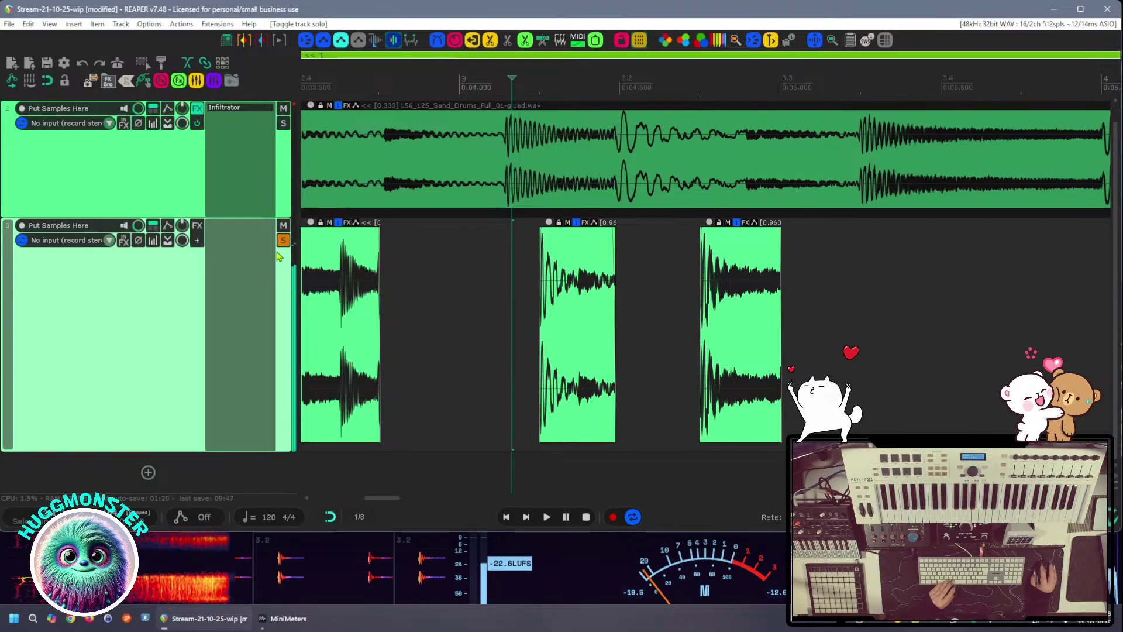
key("space")
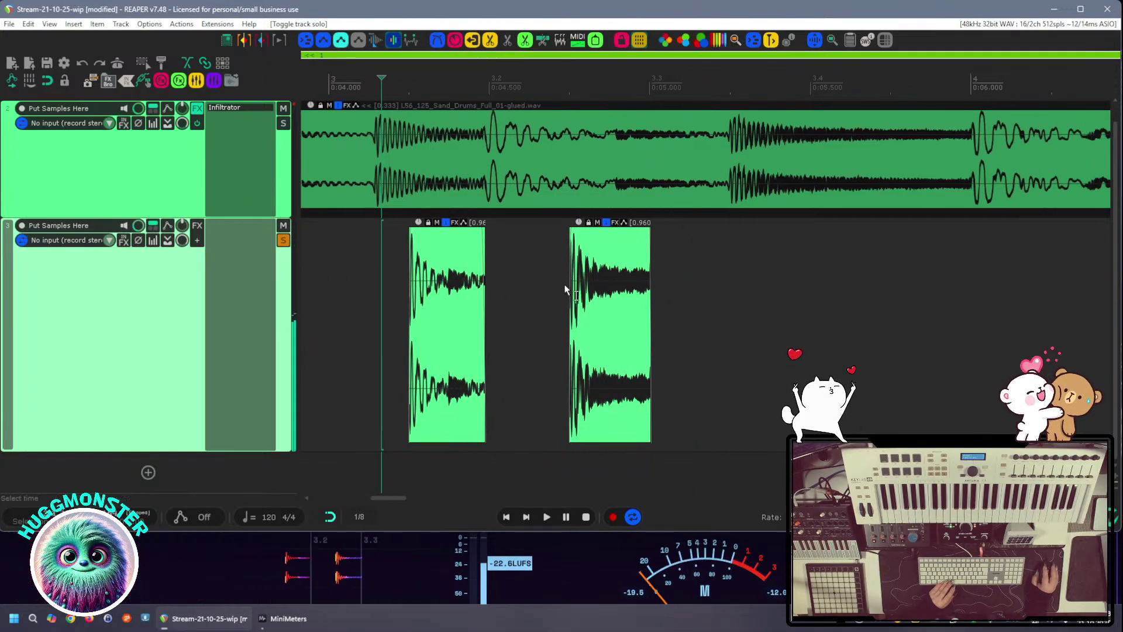
Trim the end and the start of the slice ending at 3.3 slightly, and play it back
scroll(642, 246, "up", 2)
scroll(641, 246, "up", 1)
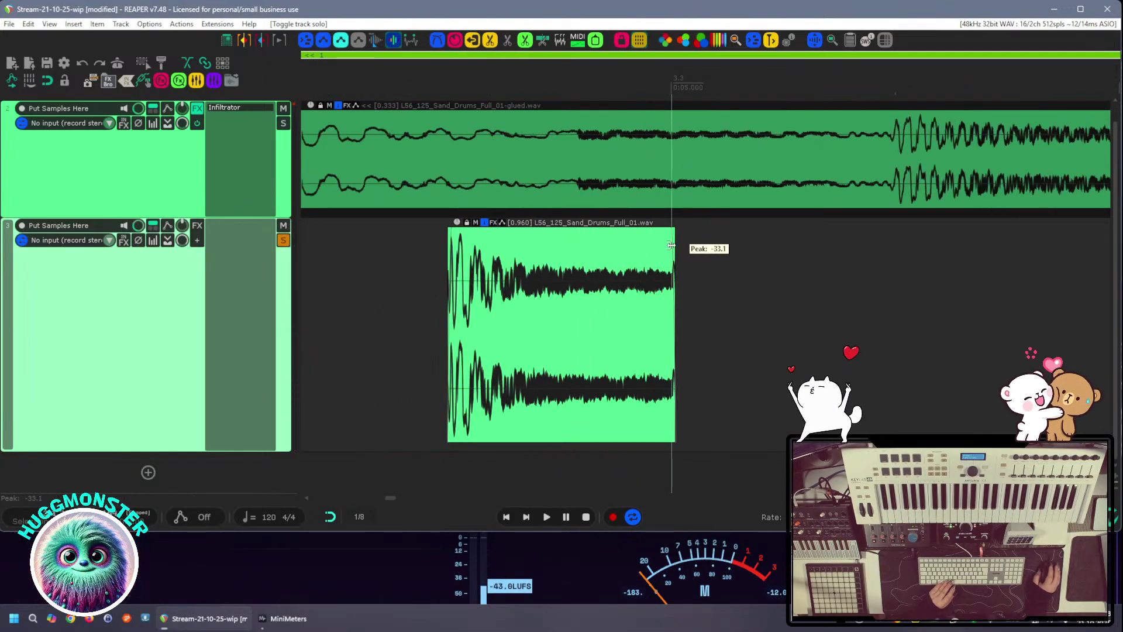
scroll(671, 245, "up", 2)
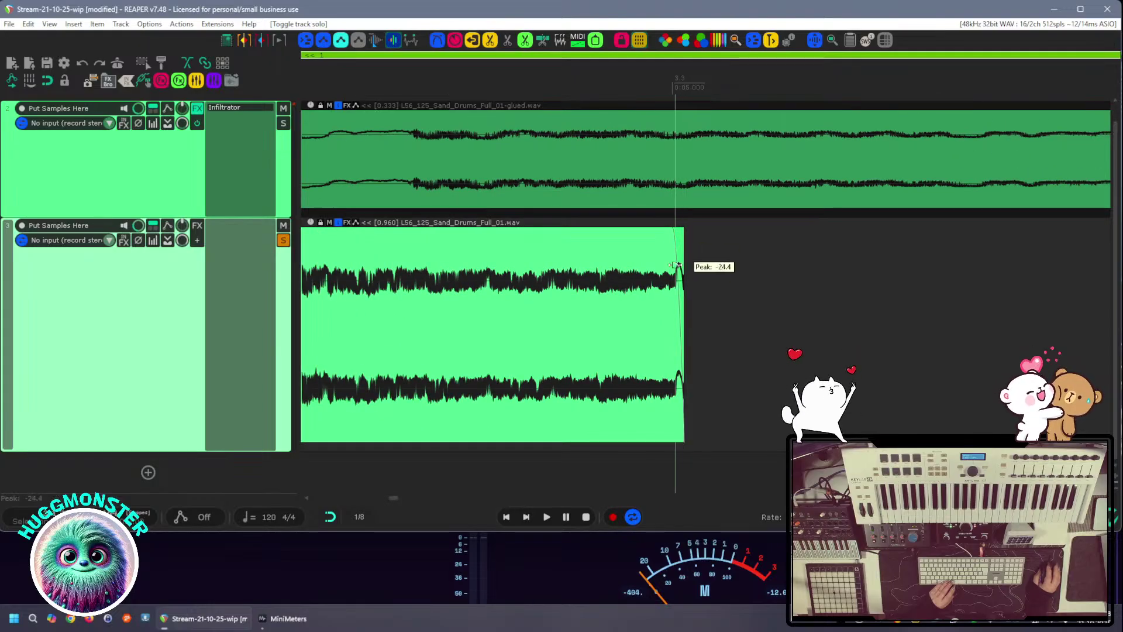
left_click_drag(684, 294, 673, 297)
left_click_drag(576, 323, 883, 322)
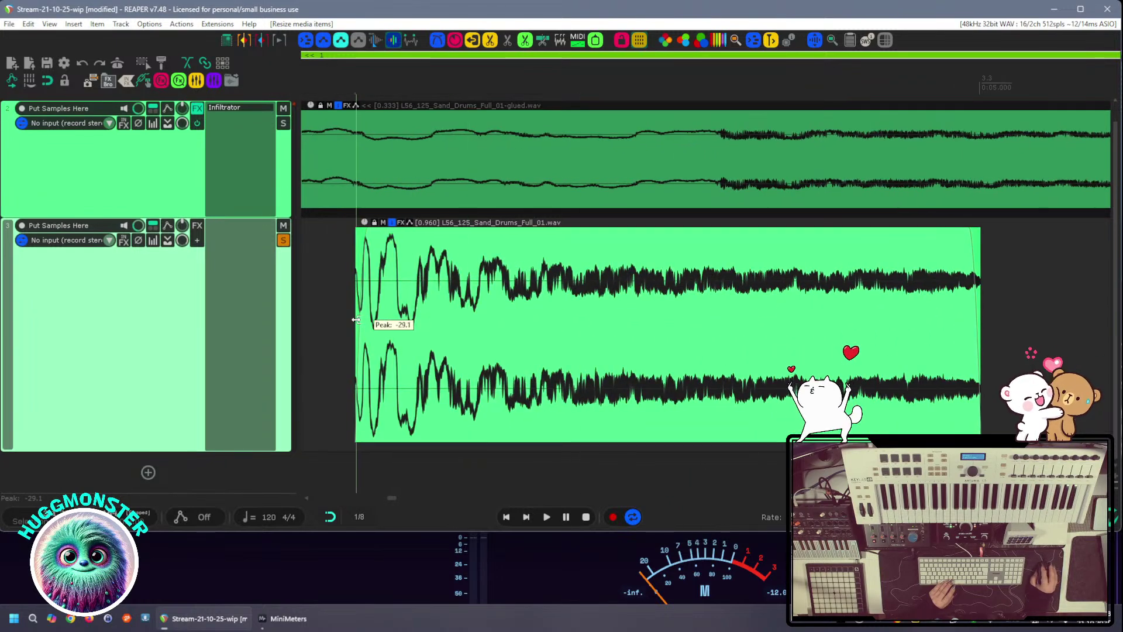
left_click_drag(355, 322, 363, 325)
key("space")
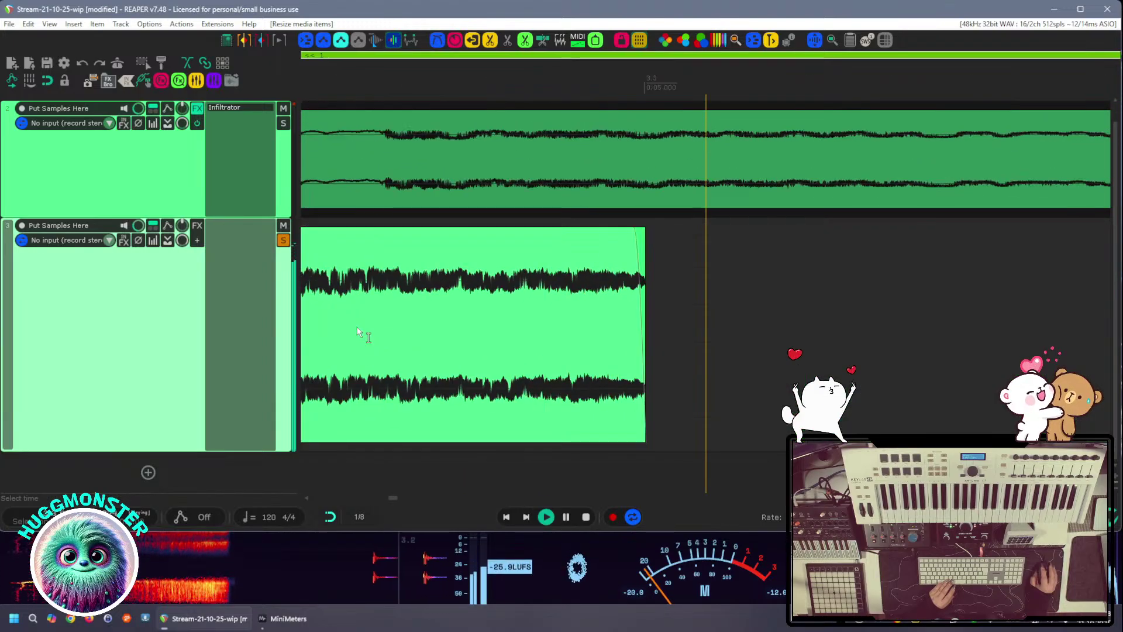
key("space")
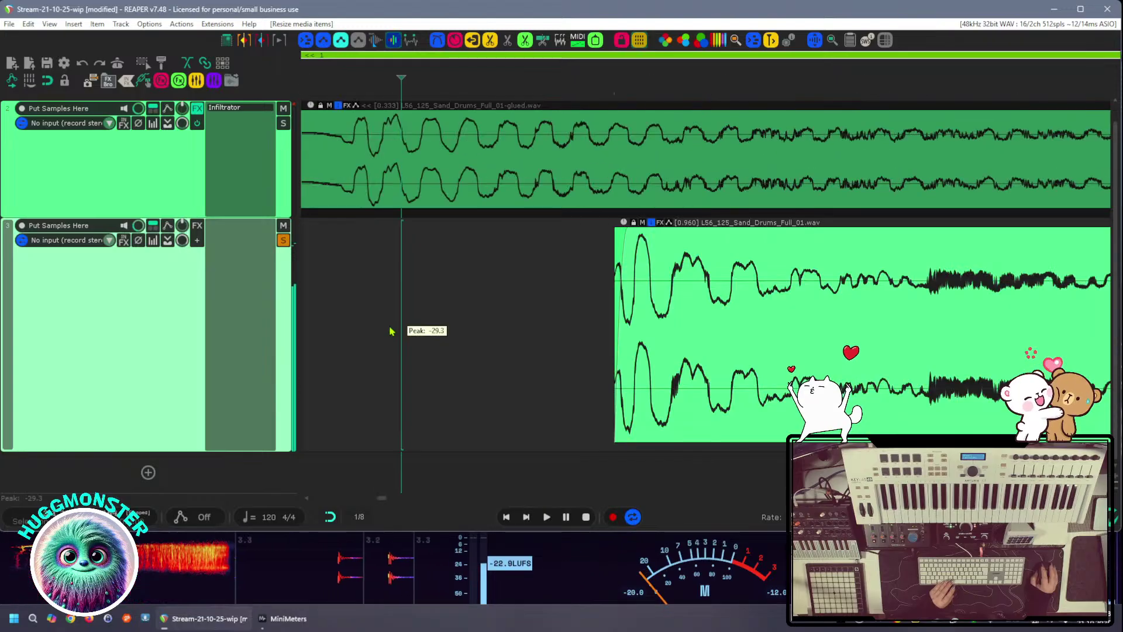
Move the two adjoining slices before bar 3 apart, ending the second near bar 3 and starting the first shortly before 2.4
scroll(451, 318, "down", 6)
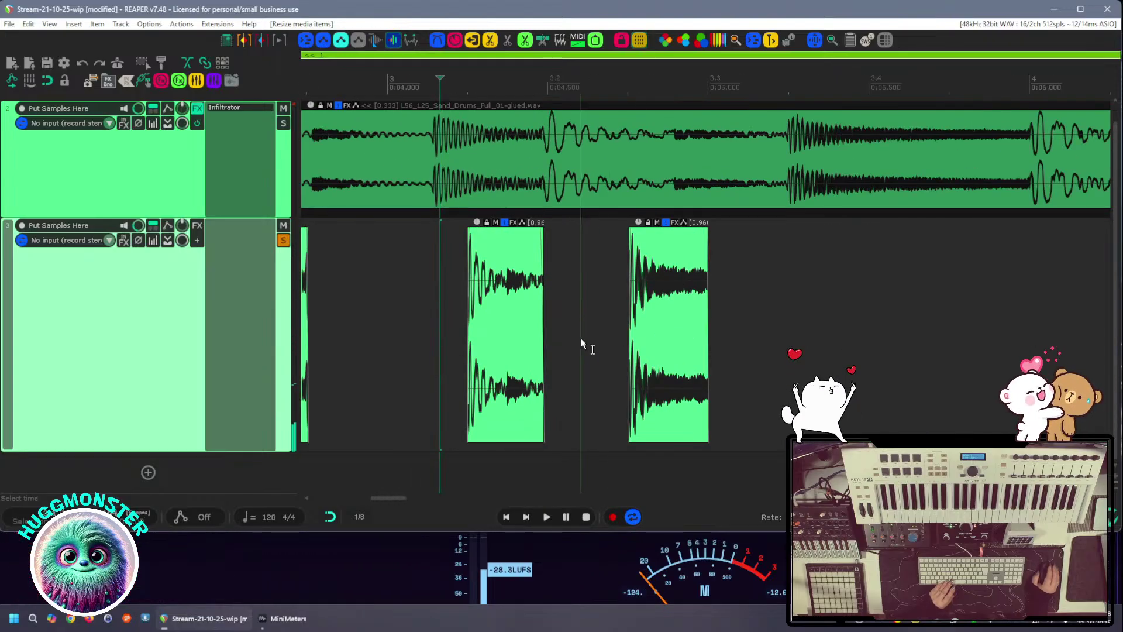
left_click_drag(584, 344, 862, 309)
left_click_drag(547, 332, 632, 330)
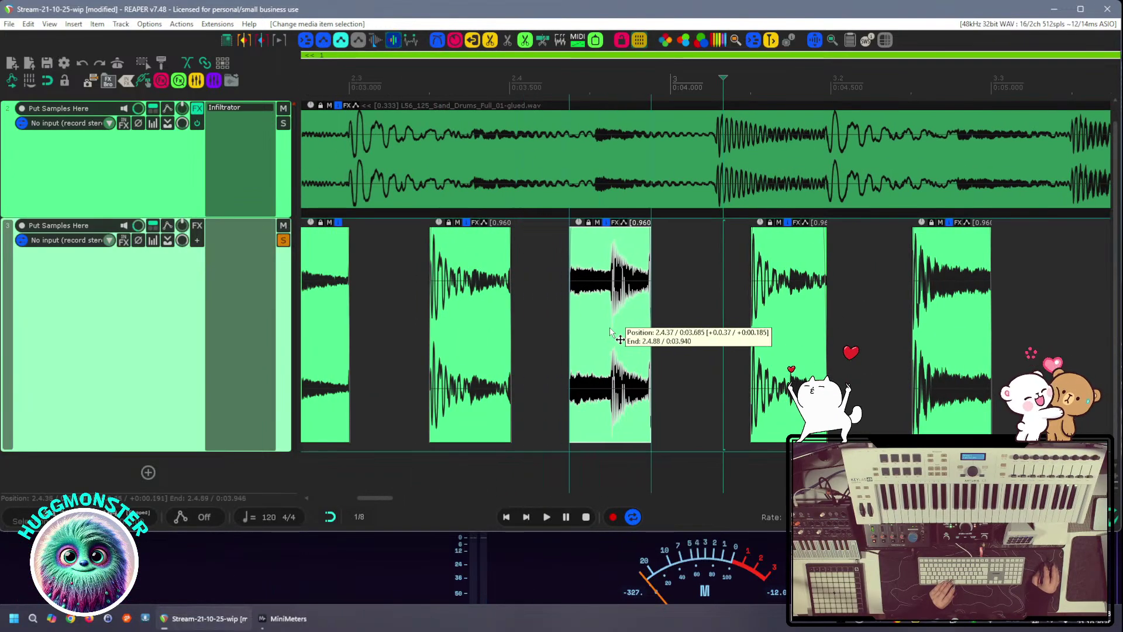
left_click_drag(468, 332, 514, 339)
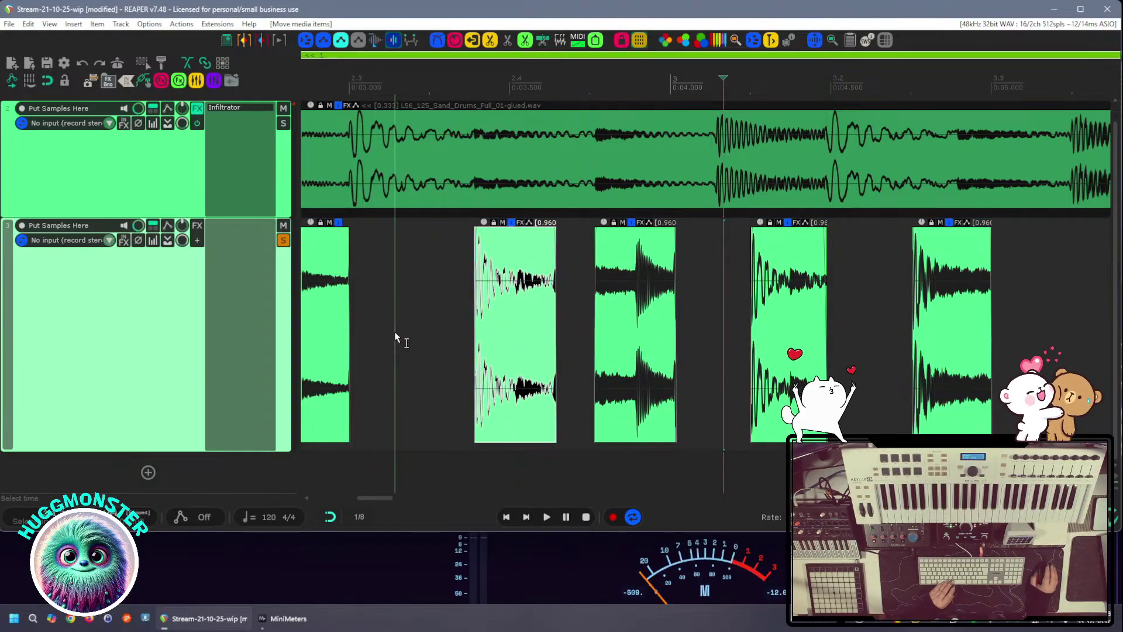
Spread the last slices of the contiguous block between bar 2 and 2.4 with small gaps between them
scroll(391, 339, "down", 2)
left_click_drag(388, 340, 682, 318)
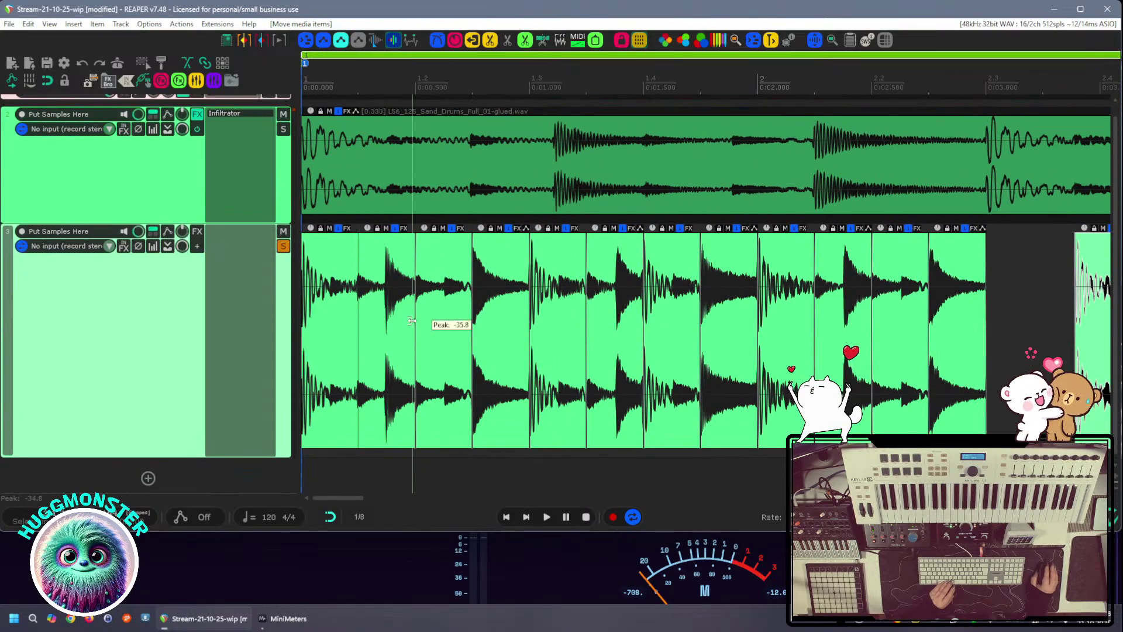
left_click_drag(948, 349, 1011, 348)
left_click_drag(907, 350, 959, 349)
left_click_drag(852, 346, 775, 355)
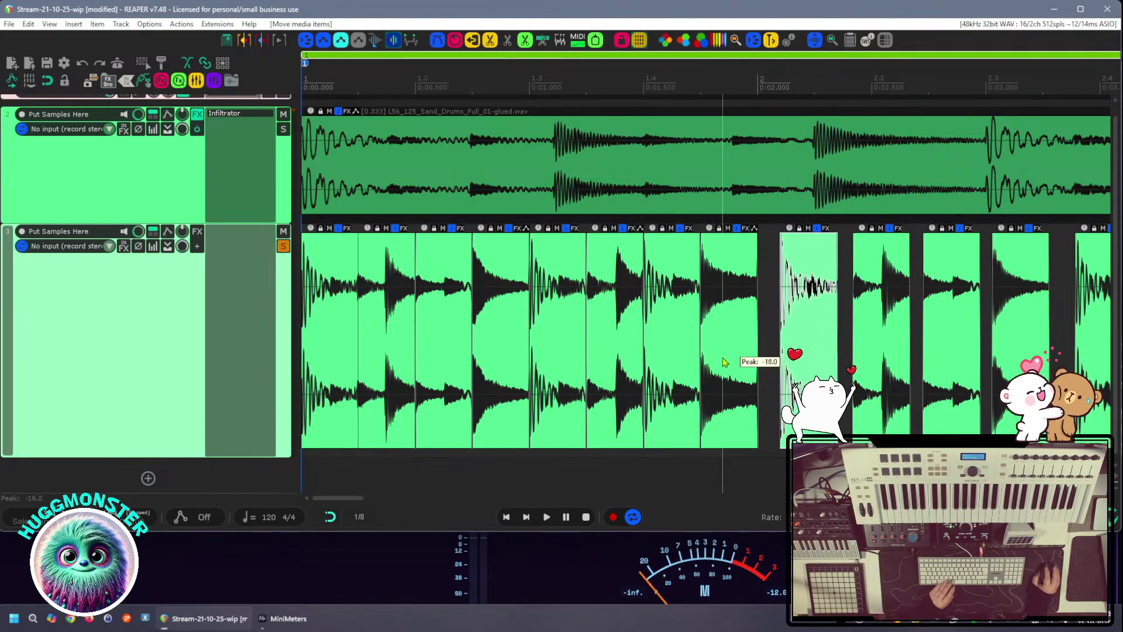
Select the group of separated slices after bar 4 and move it further along track 3, past bar 9
scroll(775, 355, "down", 6)
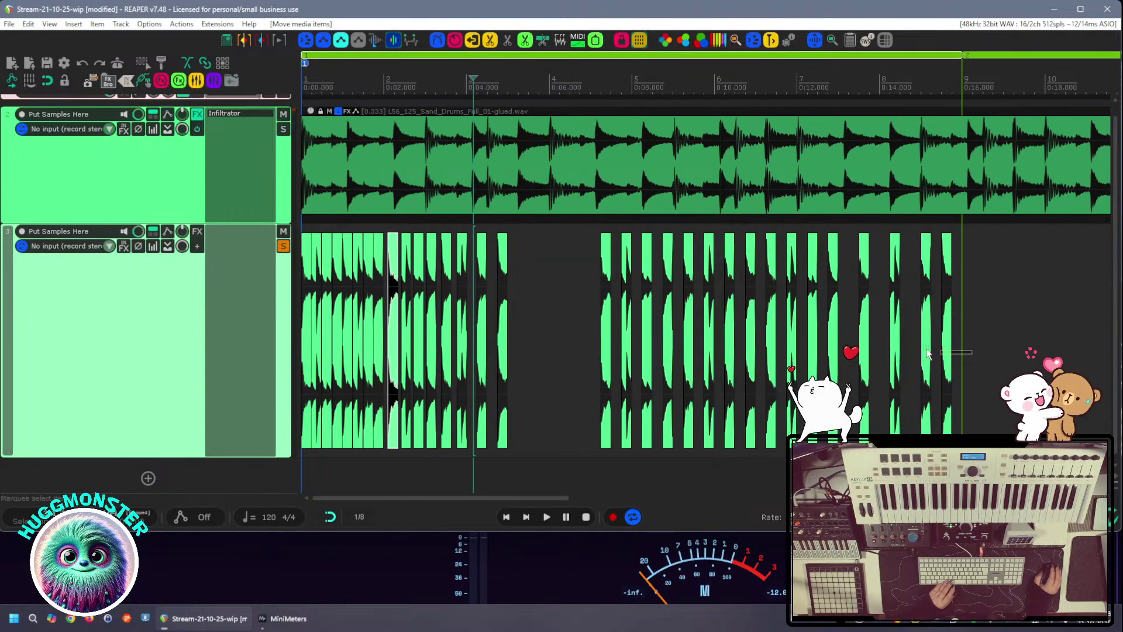
left_click_drag(970, 356, 1006, 351)
scroll(652, 351, "down", 1)
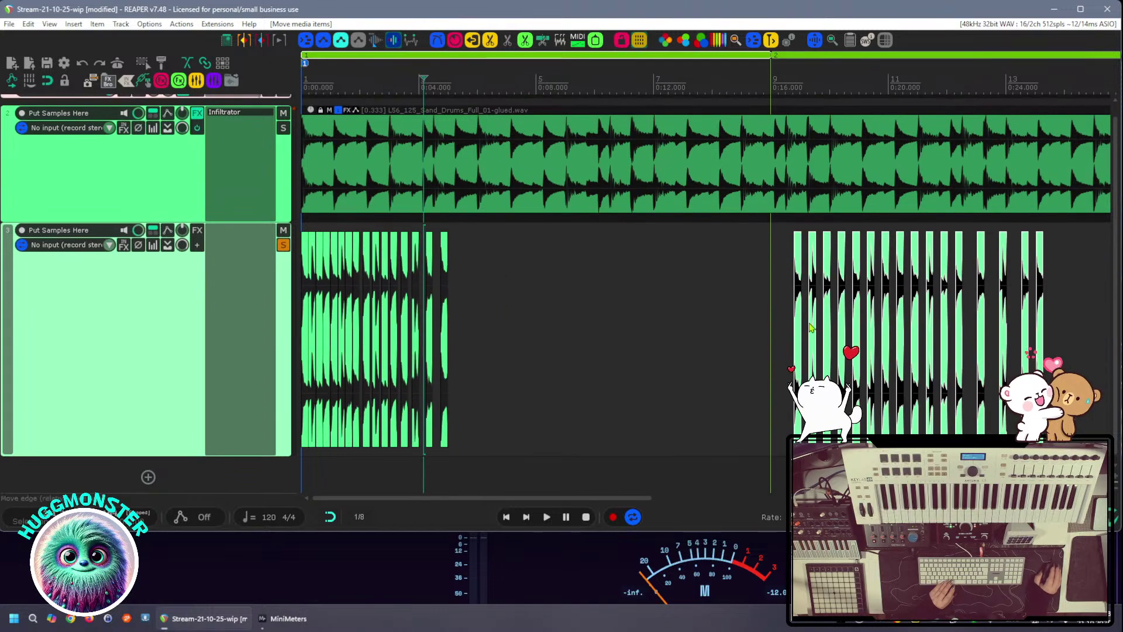
Move all the remaining early slices except the first as a group to just after bar 5, and save the project
left_click_drag(541, 351, 309, 329)
left_click_drag(308, 328, 555, 328)
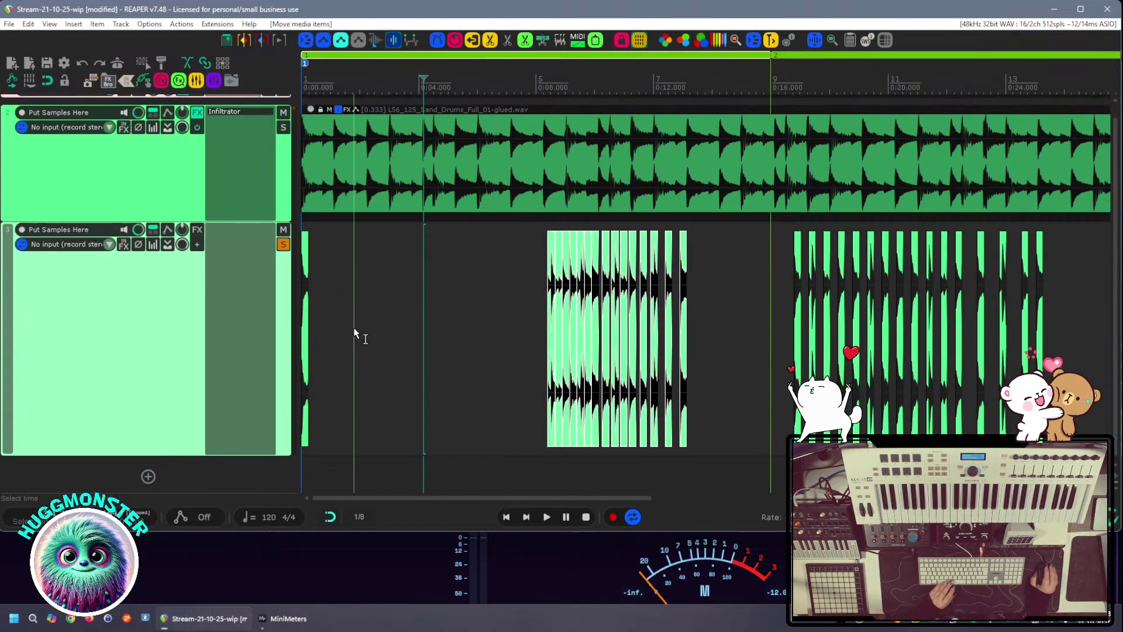
scroll(351, 334, "up", 5)
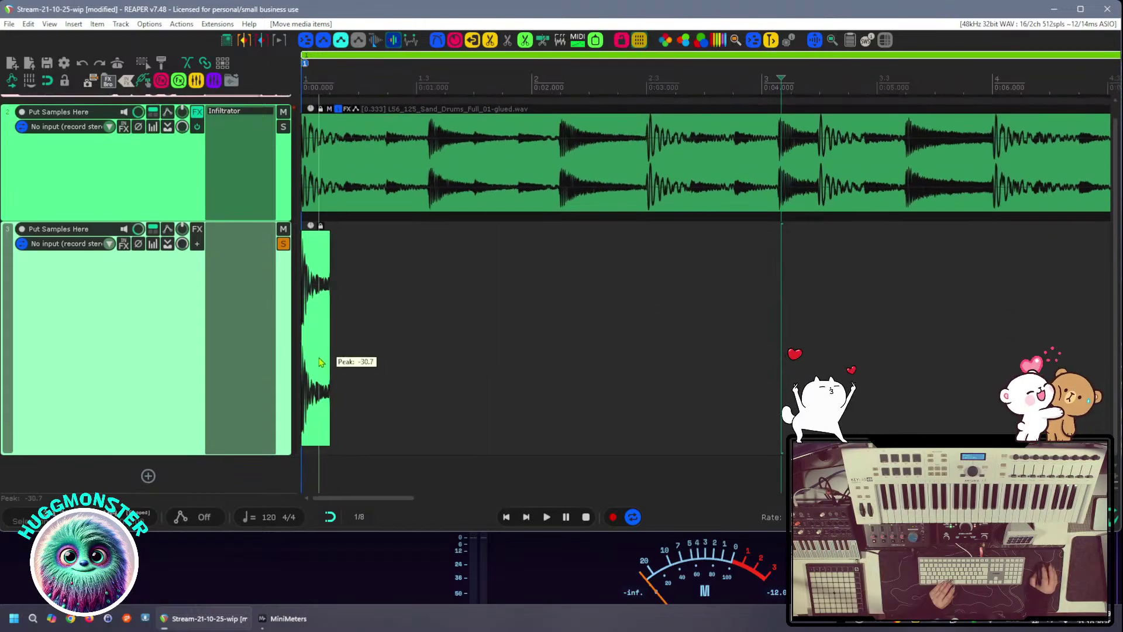
key("ctrl+s")
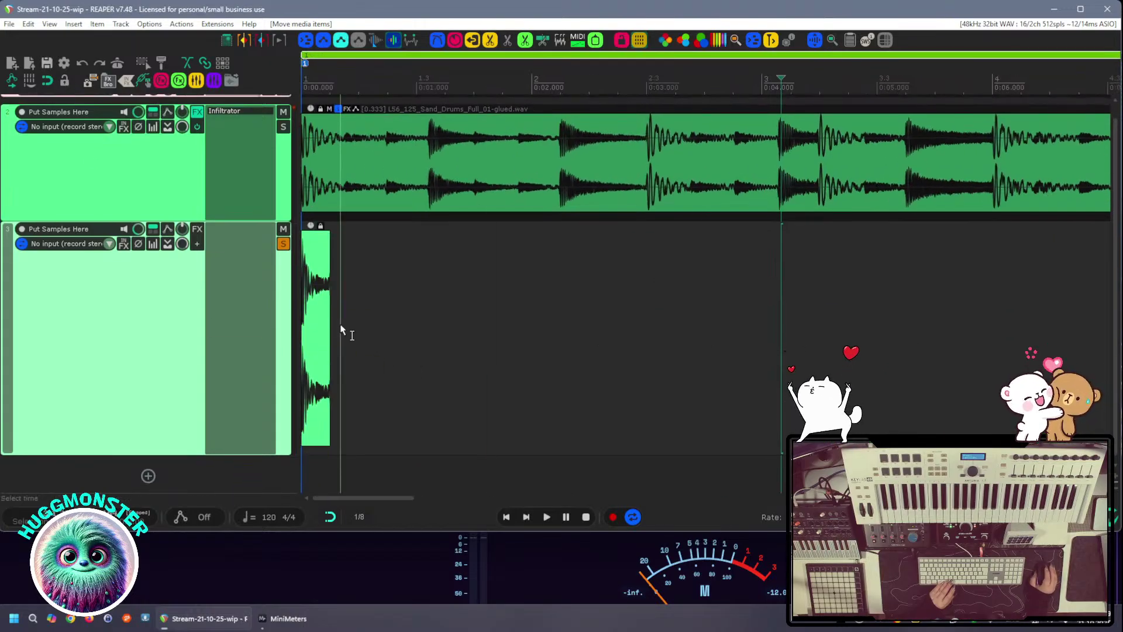
Play the first slice from the project start and examine the end of its waveform
scroll(328, 325, "up", 2)
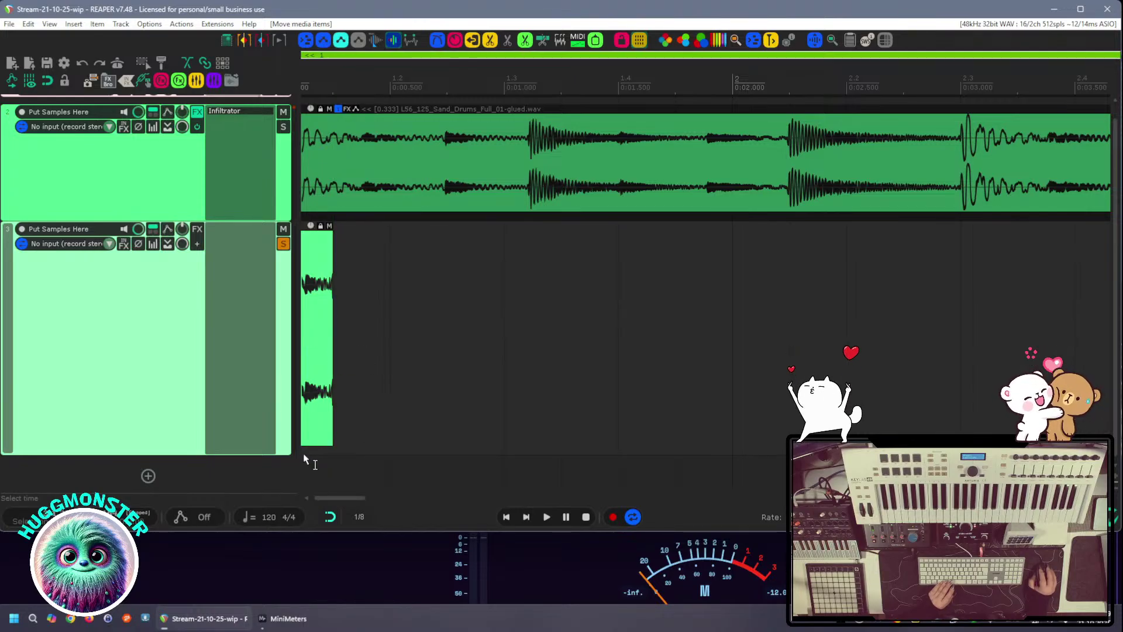
scroll(305, 458, "left", 1)
key("space")
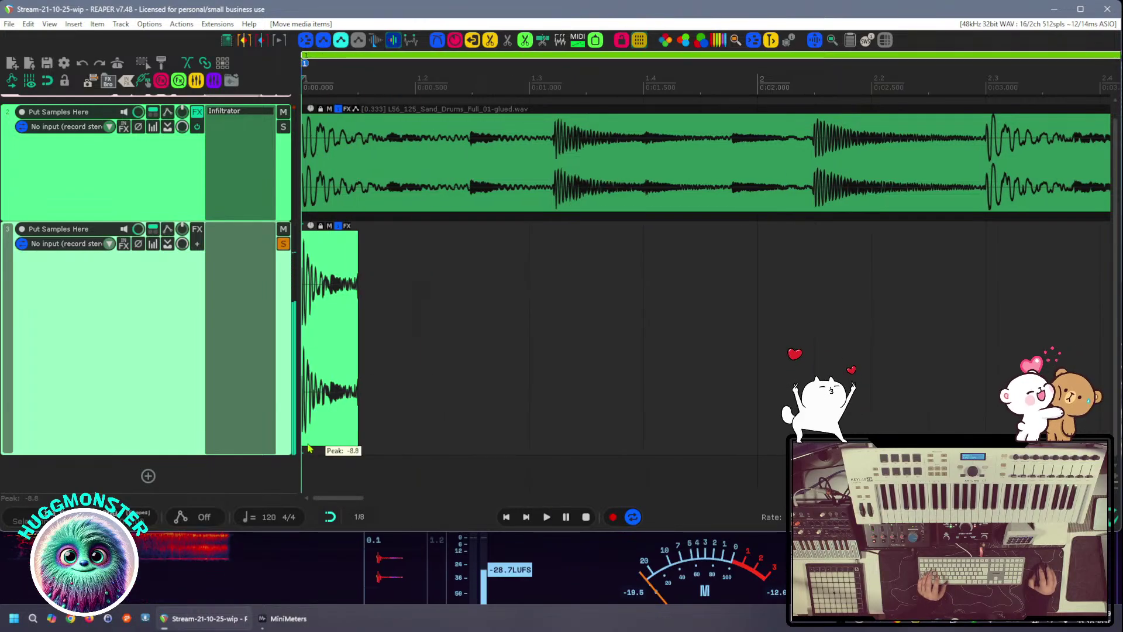
scroll(375, 307, "up", 6)
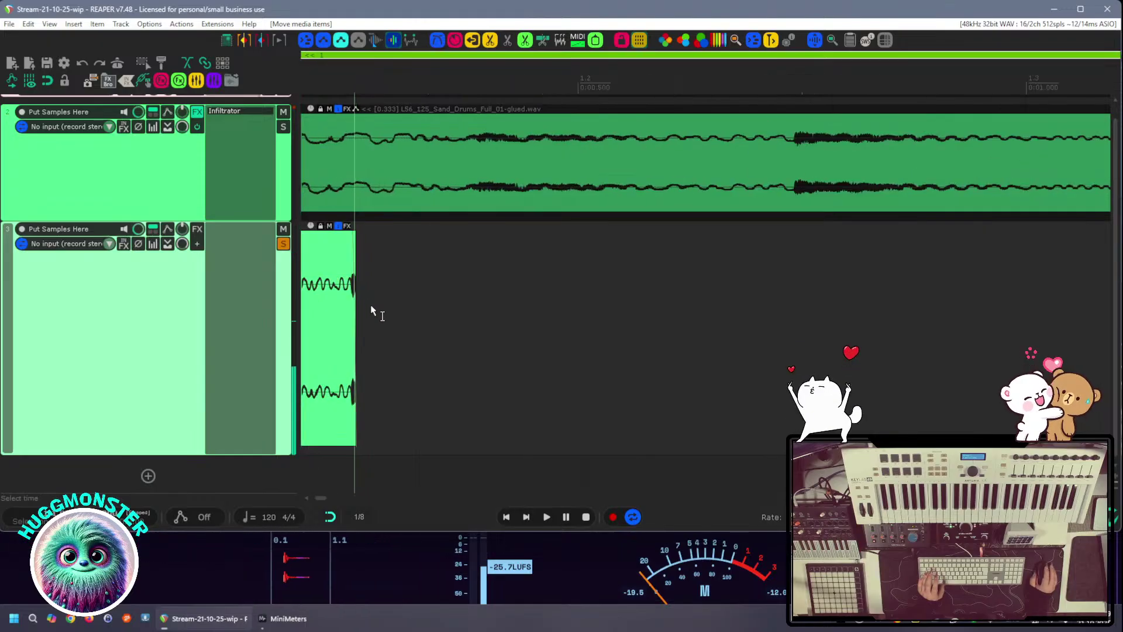
key("space")
Trim the end of the first slice to cut off the next hit's onset and give it a longer fade-out
scroll(650, 314, "down", 6)
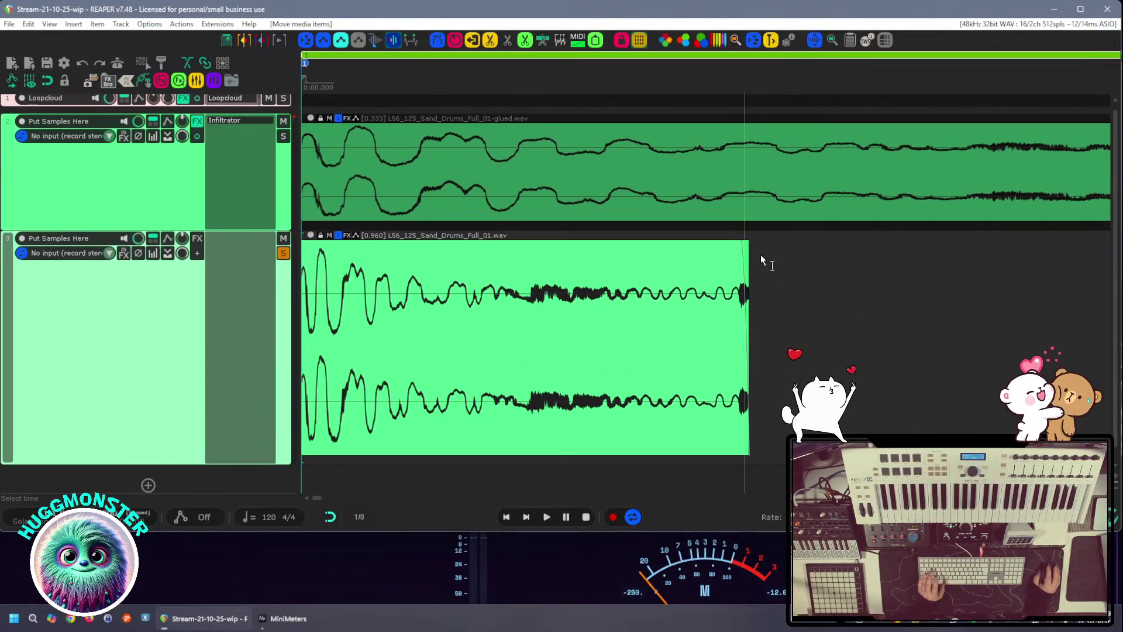
left_click_drag(747, 248, 703, 289)
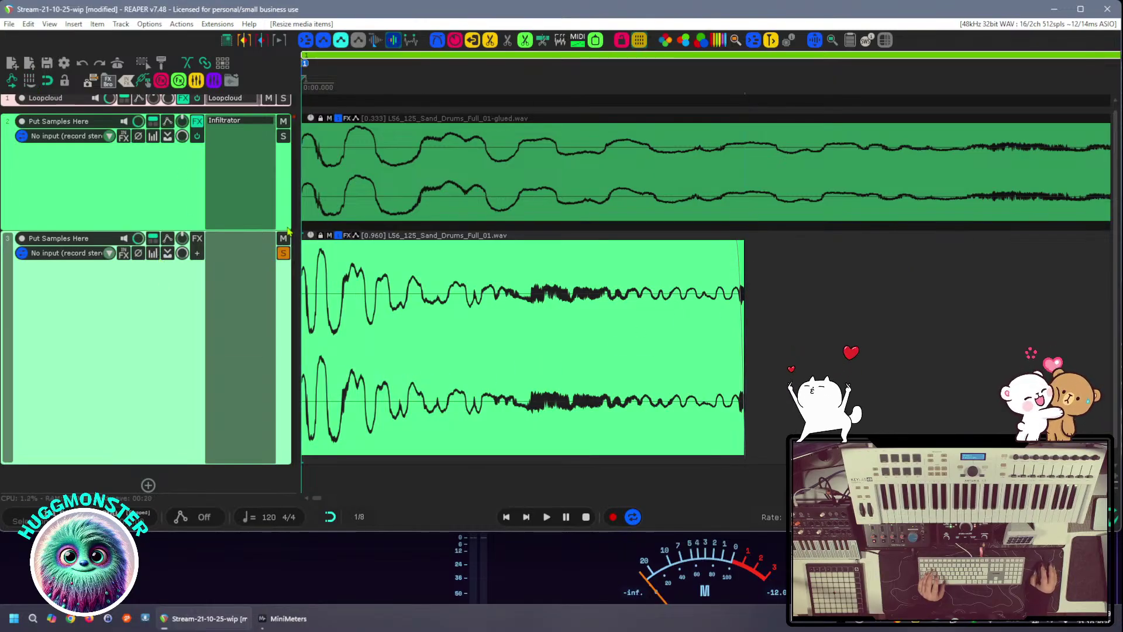
left_click_drag(742, 324, 735, 292)
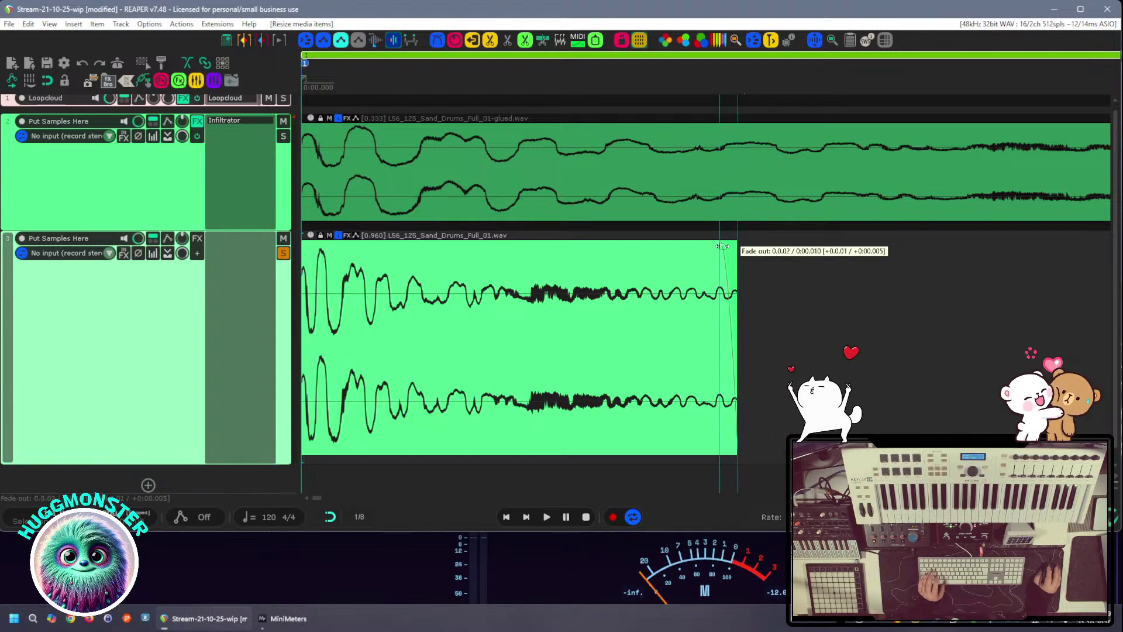
left_click_drag(706, 250, 663, 258)
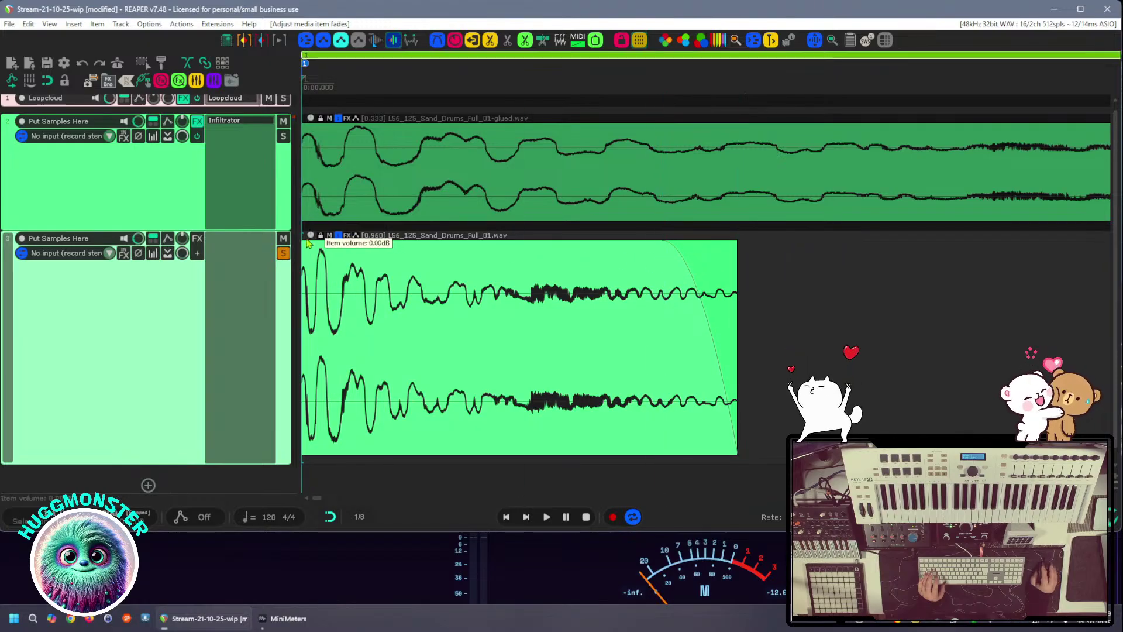
Trim the first slice's start slightly and move it back to the project start, playing it to check
left_click_drag(306, 328, 309, 329)
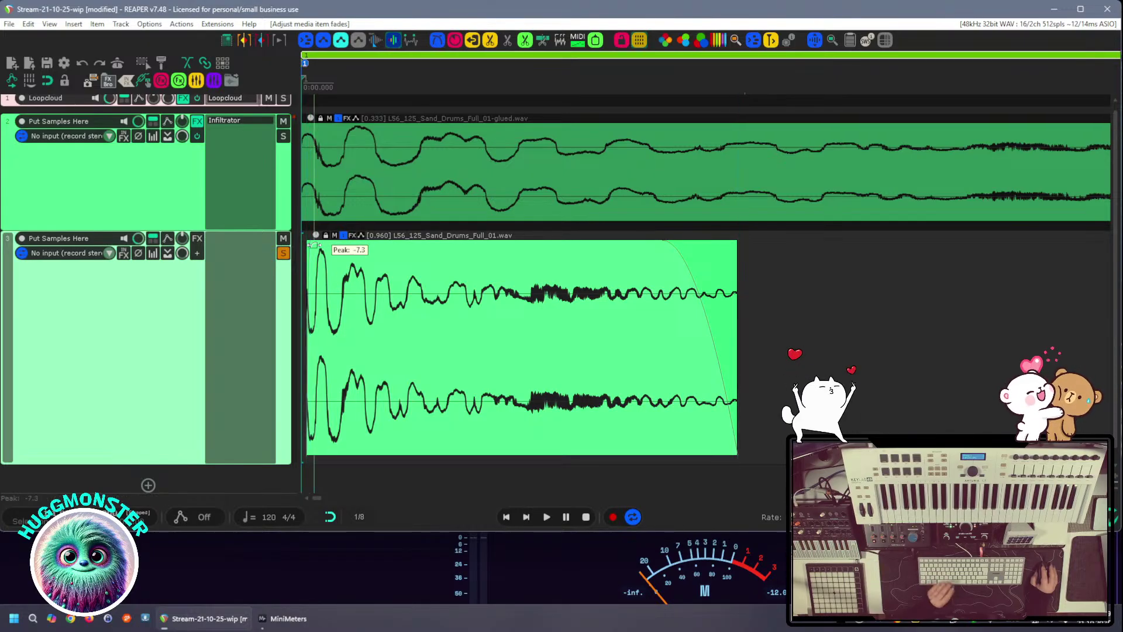
key("space")
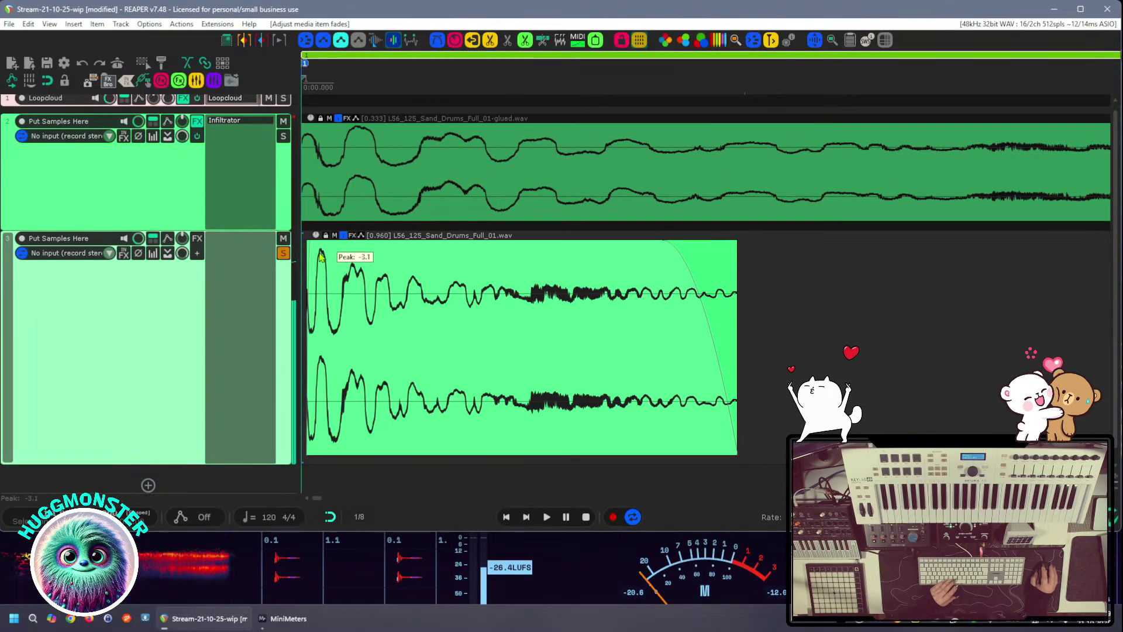
key("space")
left_click_drag(394, 310, 388, 334)
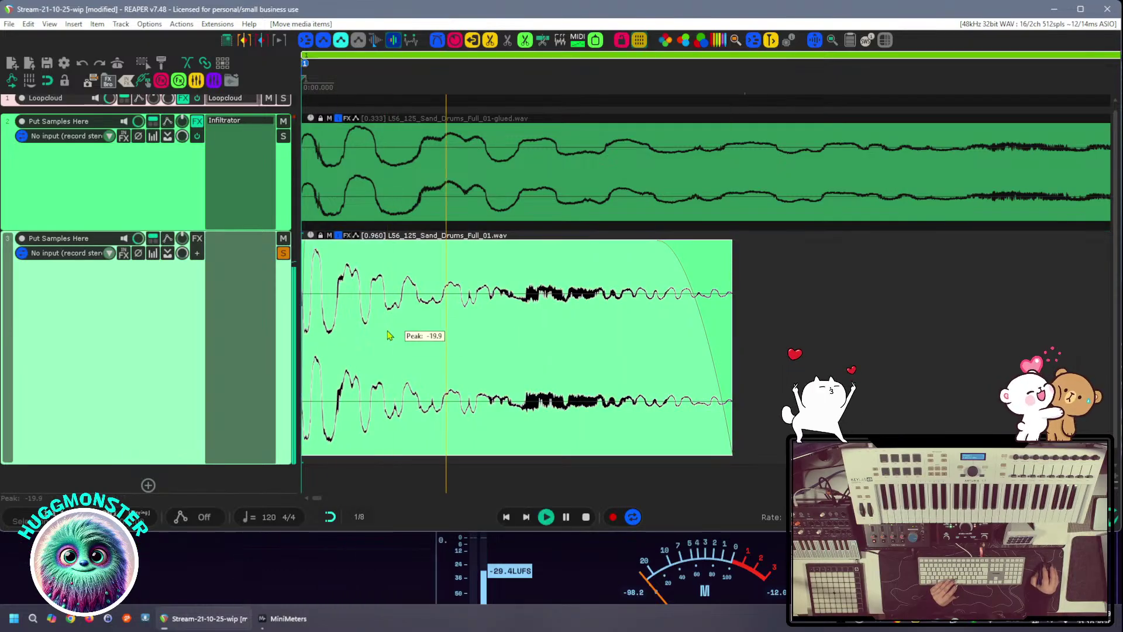
Play the trimmed slice again from the project start and save the project
scroll(434, 310, "down", 5)
scroll(434, 309, "down", 3)
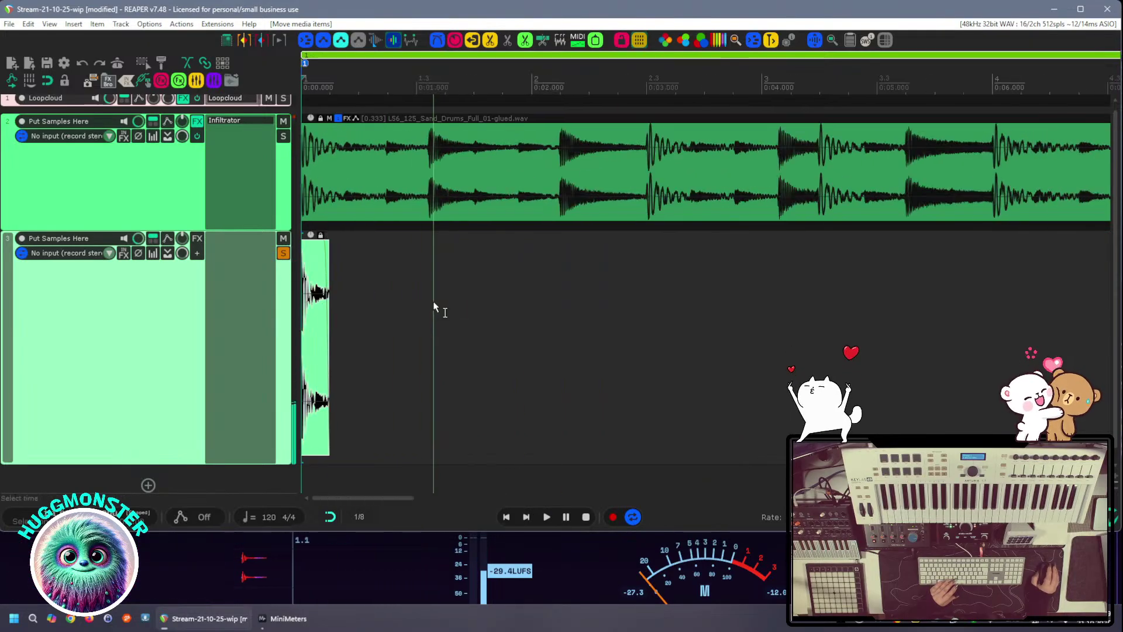
key("space")
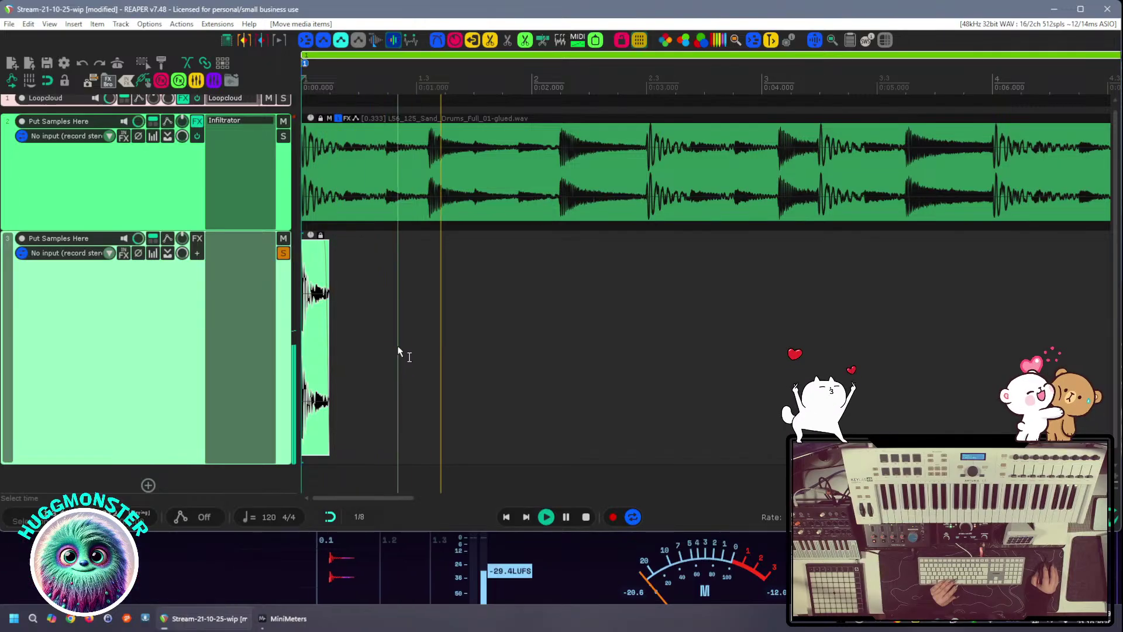
key("space")
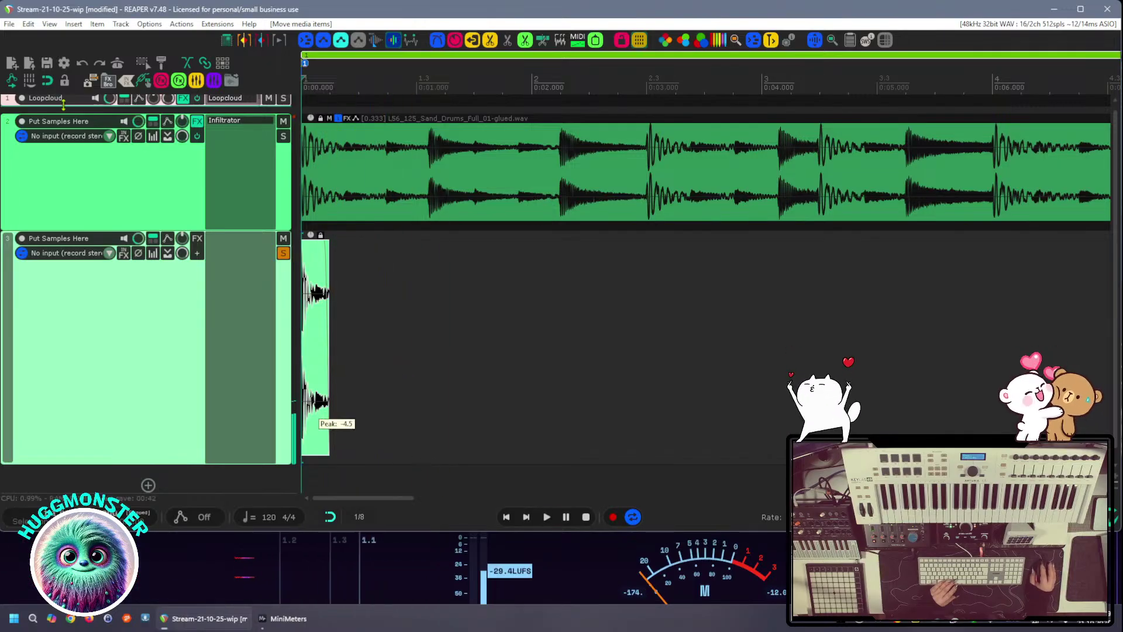
left_click(46, 67)
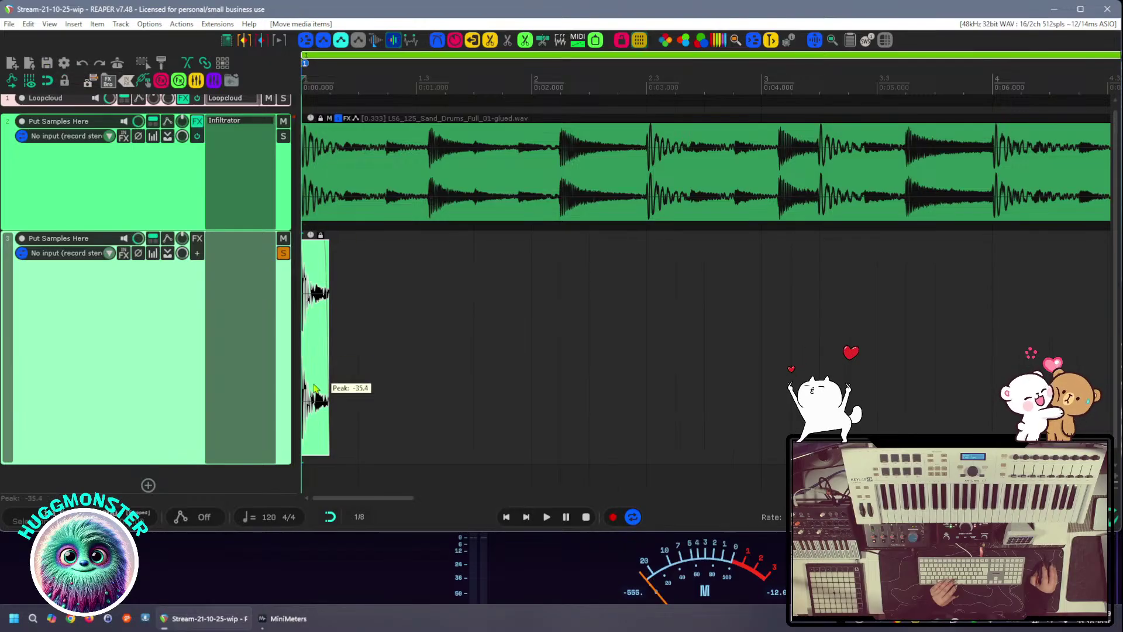
Move the trimmed slice to 1.3 and unsolo track 3 during playback to hear it with the original loop
left_click_drag(312, 389, 462, 381)
key("space")
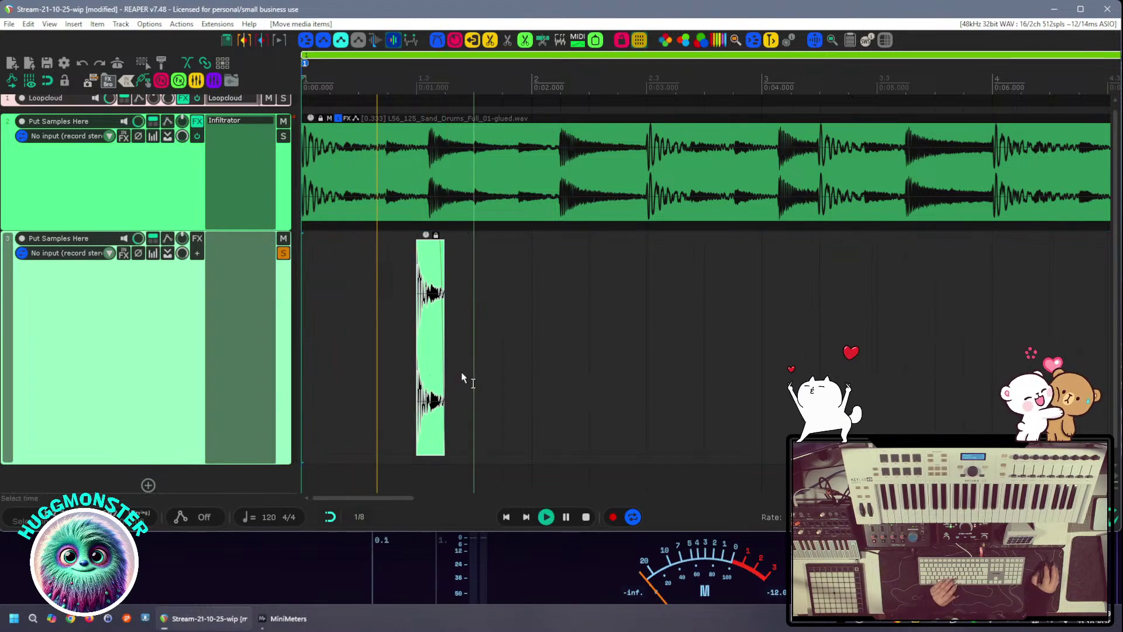
left_click(283, 253)
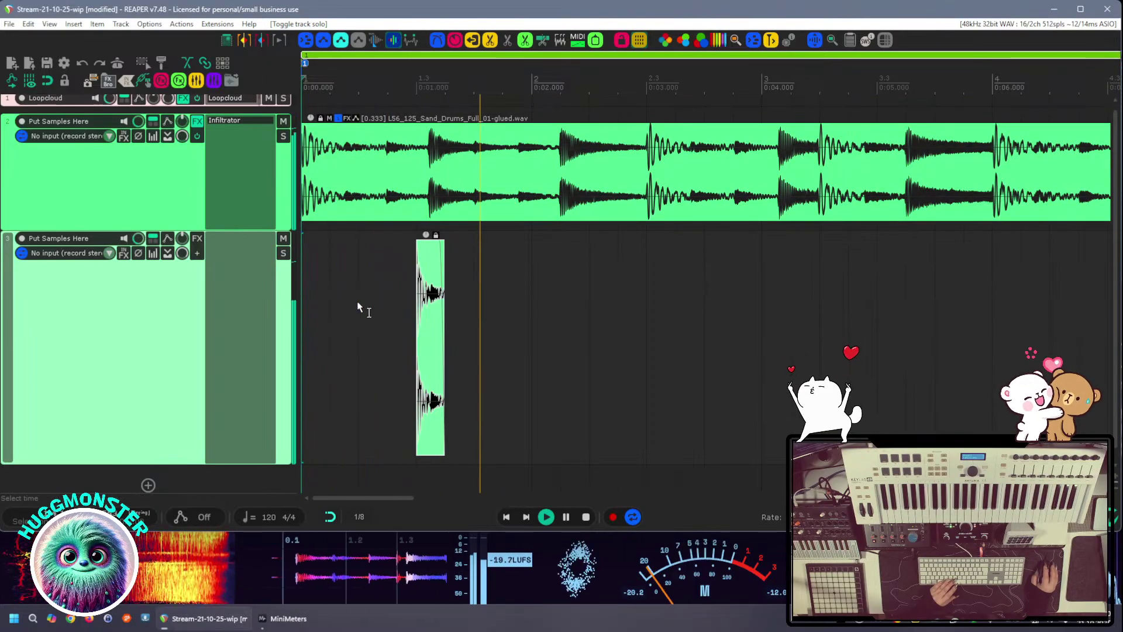
Move the slice back to 1.2 and play it along with the original loop
left_click_drag(423, 346, 361, 345)
key("space")
key("space")
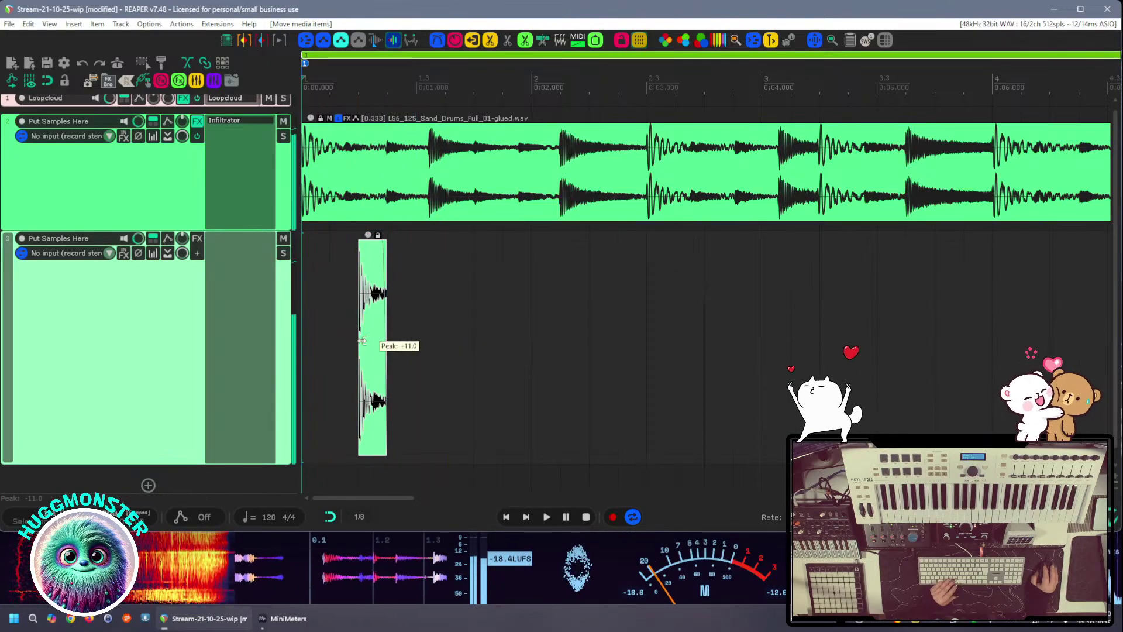
Move the trimmed slice on track 3 back to the project start and play it along with the original loop
key("space")
key("space")
left_click_drag(377, 349, 323, 354)
key("space")
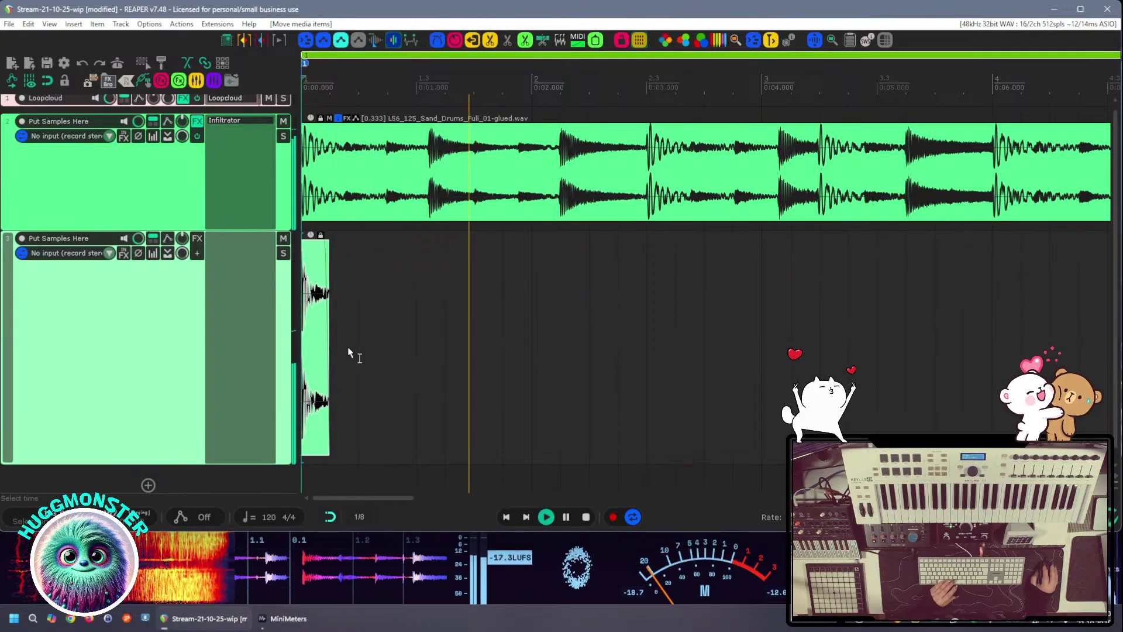
key("space")
left_click(374, 353)
key("space")
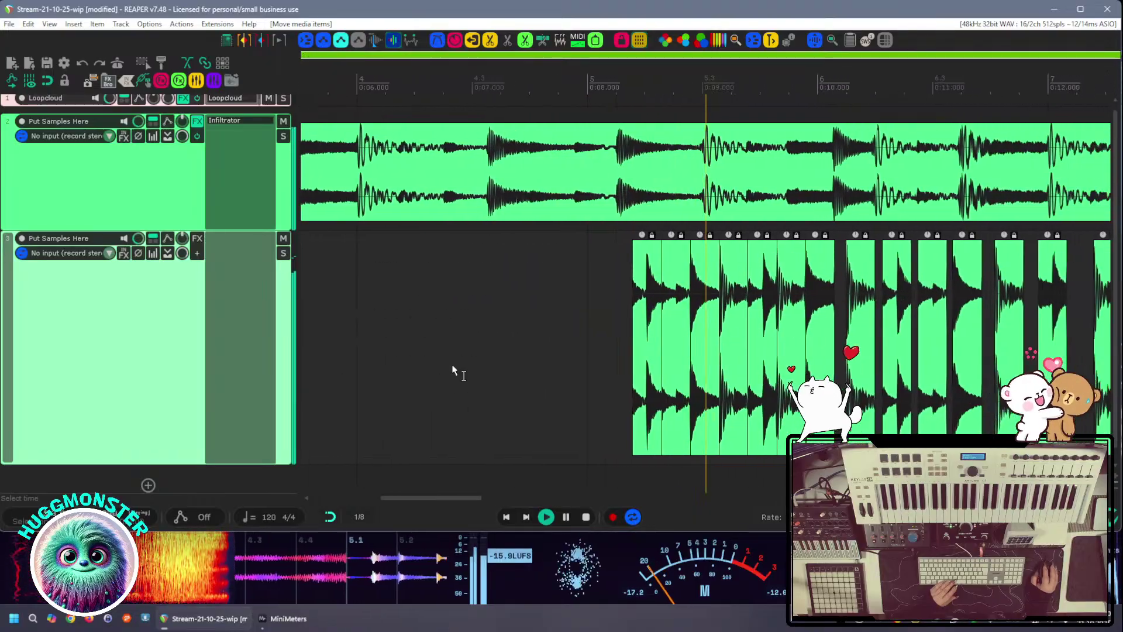
key("space")
Delete all slices on track 3 and copy the full drum loop from track 2 onto it at the same start
scroll(494, 367, "down", 5)
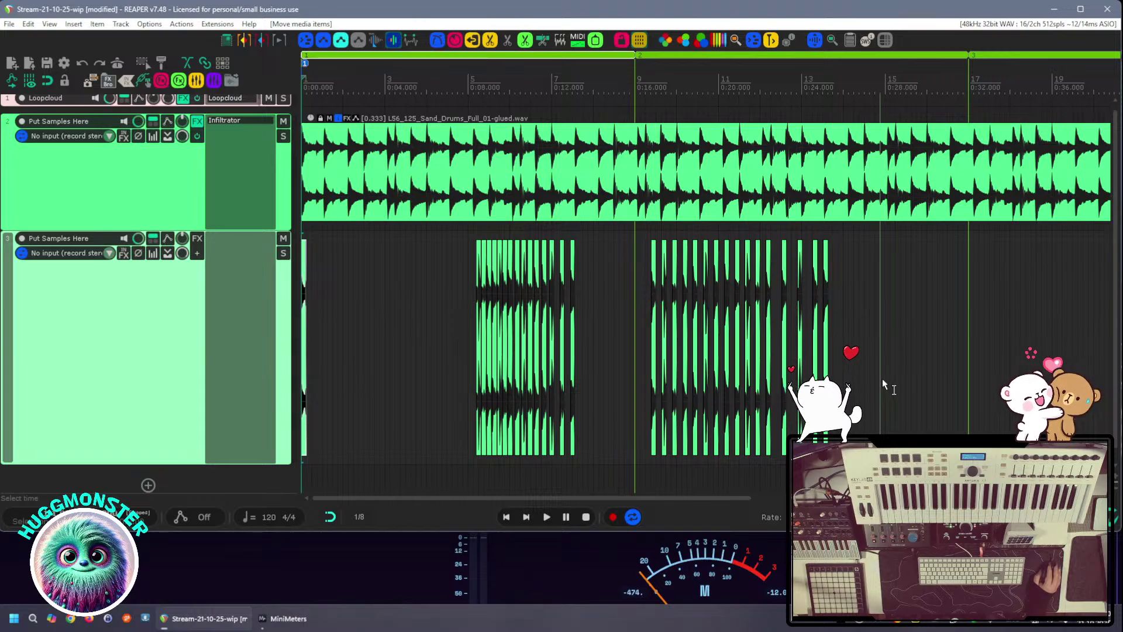
left_click_drag(881, 378, 299, 325)
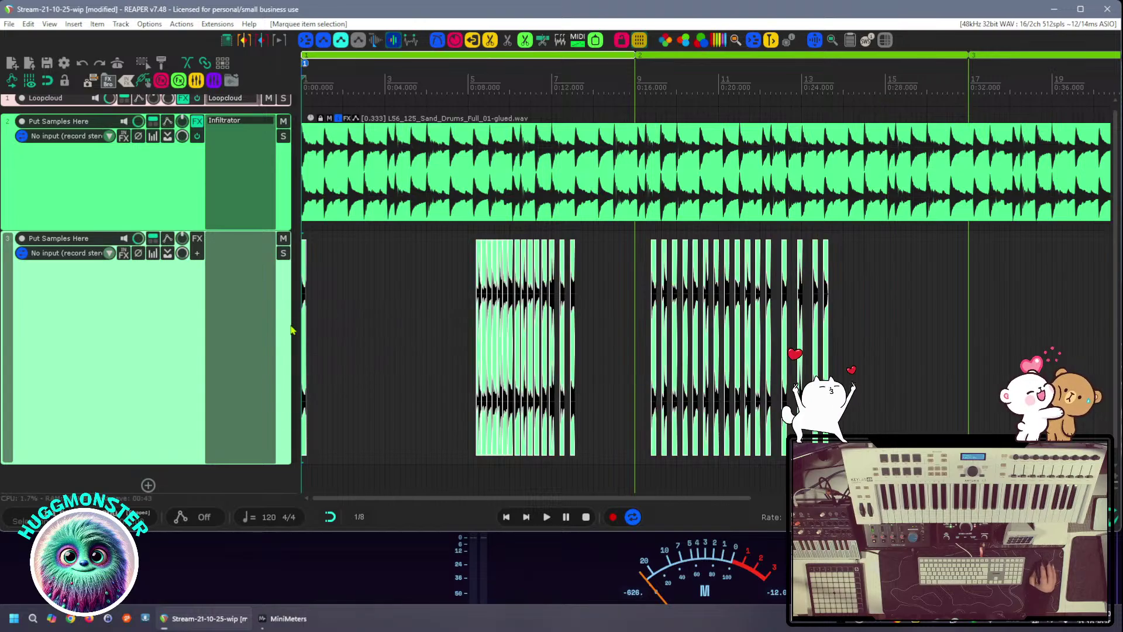
key("Delete")
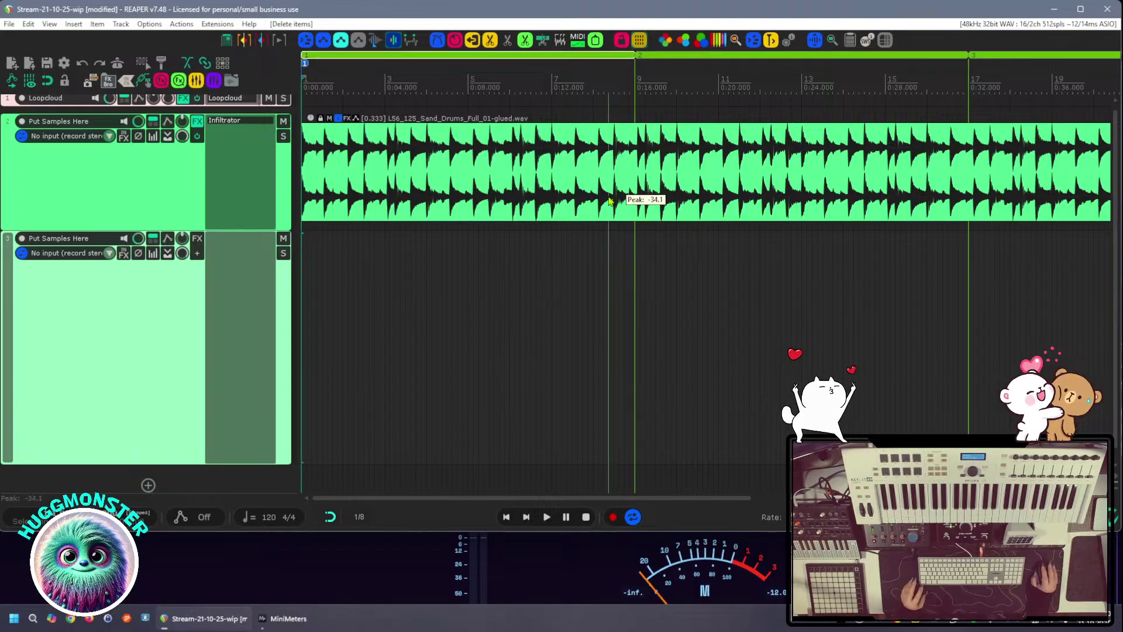
left_click_drag(605, 183, 578, 270)
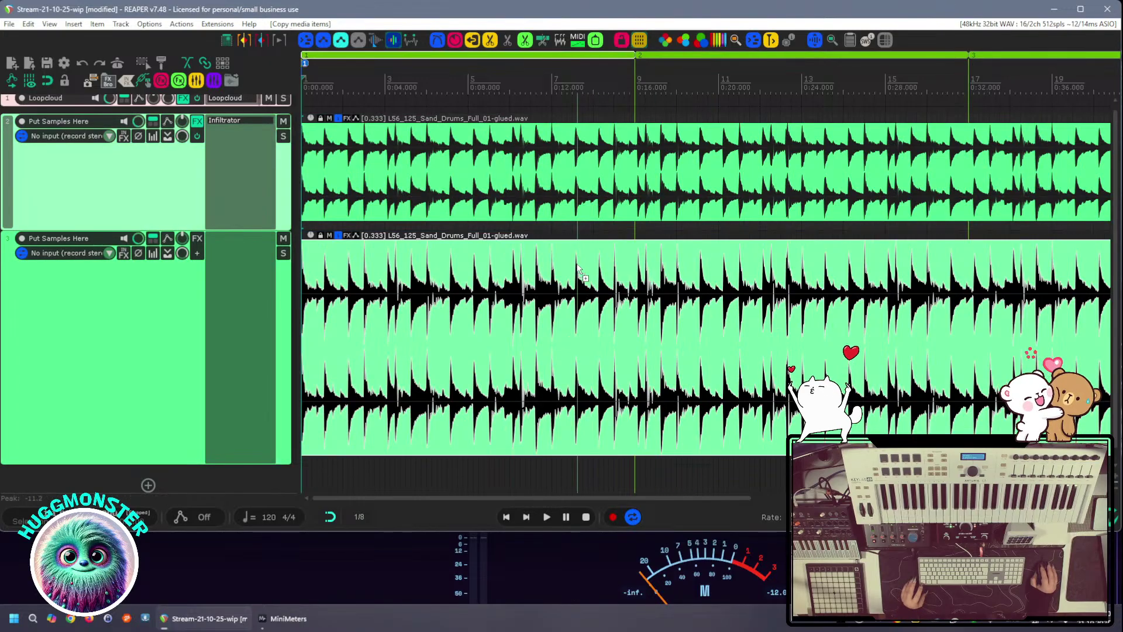
Add the VST3 Infiltrator effect by Devious Machines to track 3
double_click(226, 244)
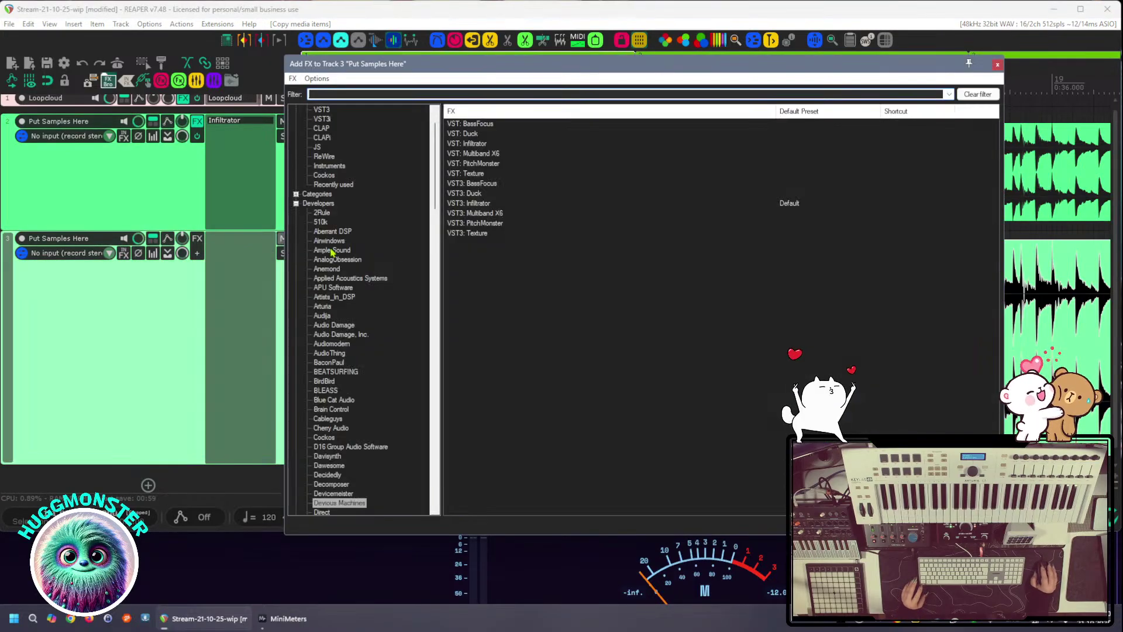
left_click(486, 206)
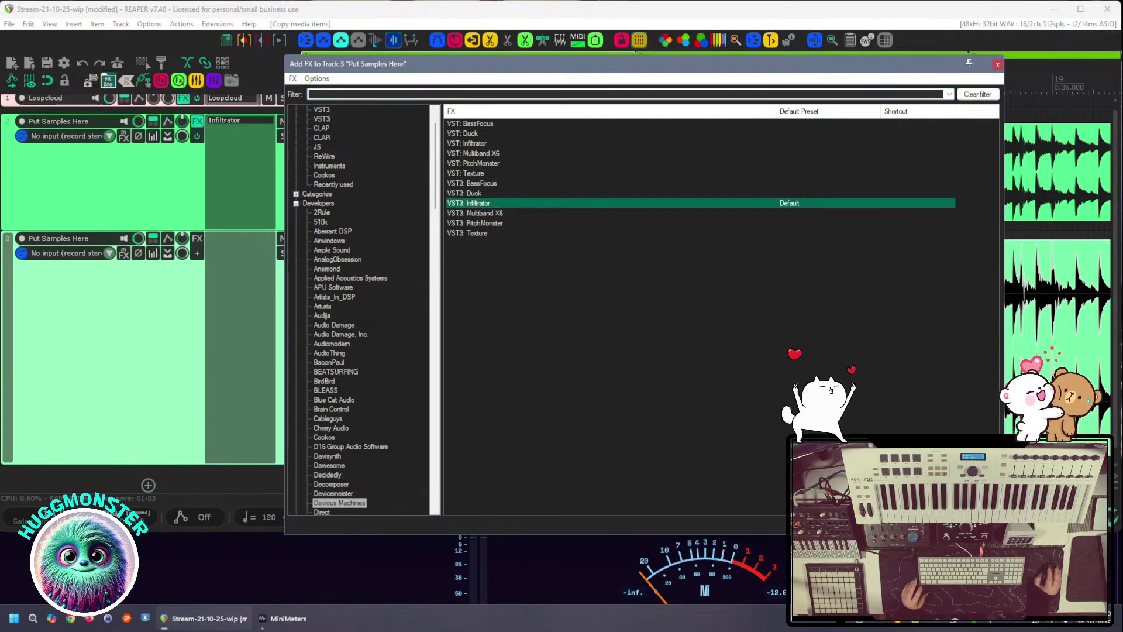
key("Return")
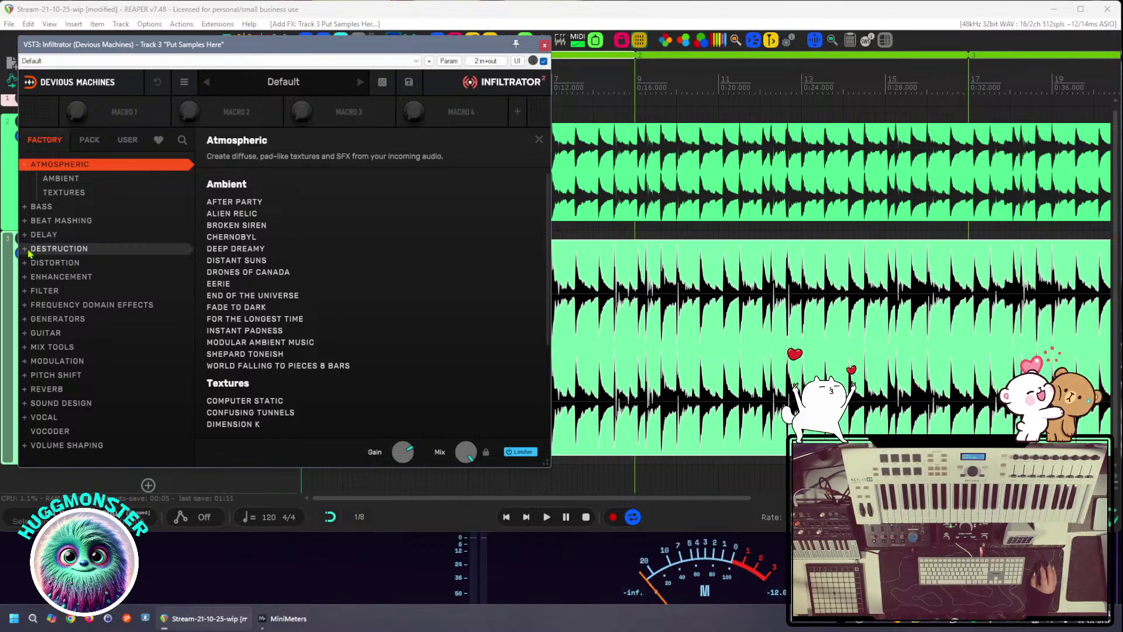
Load the factory preset Bit Meddler from Infiltrator's Destruction, Mechanical category and audition it briefly
left_click(30, 251)
left_click(87, 249)
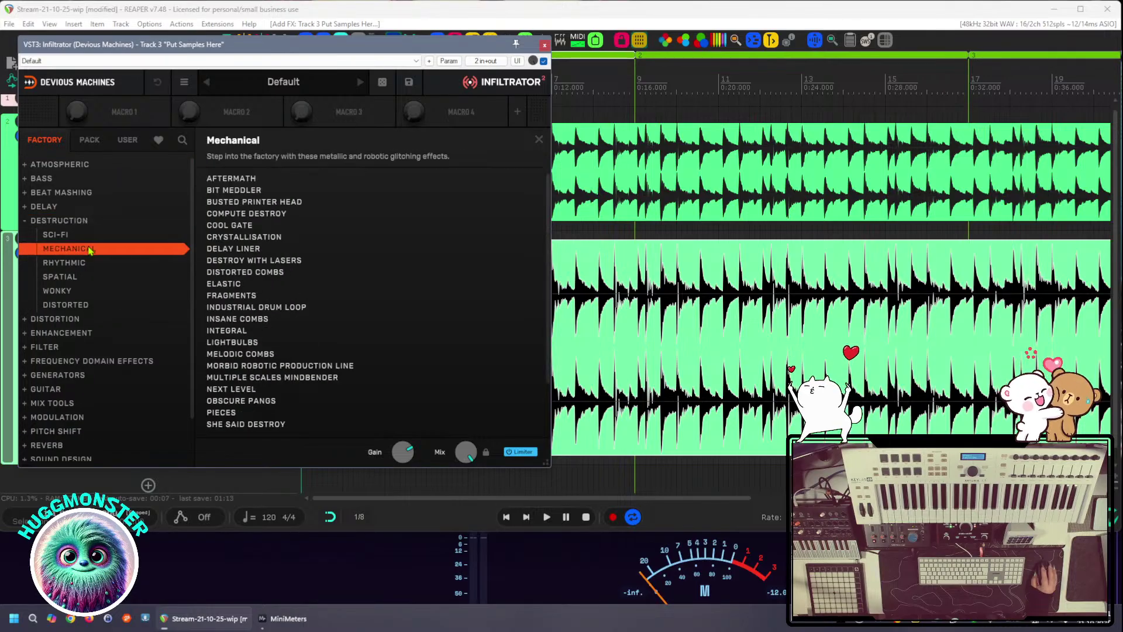
left_click(263, 191)
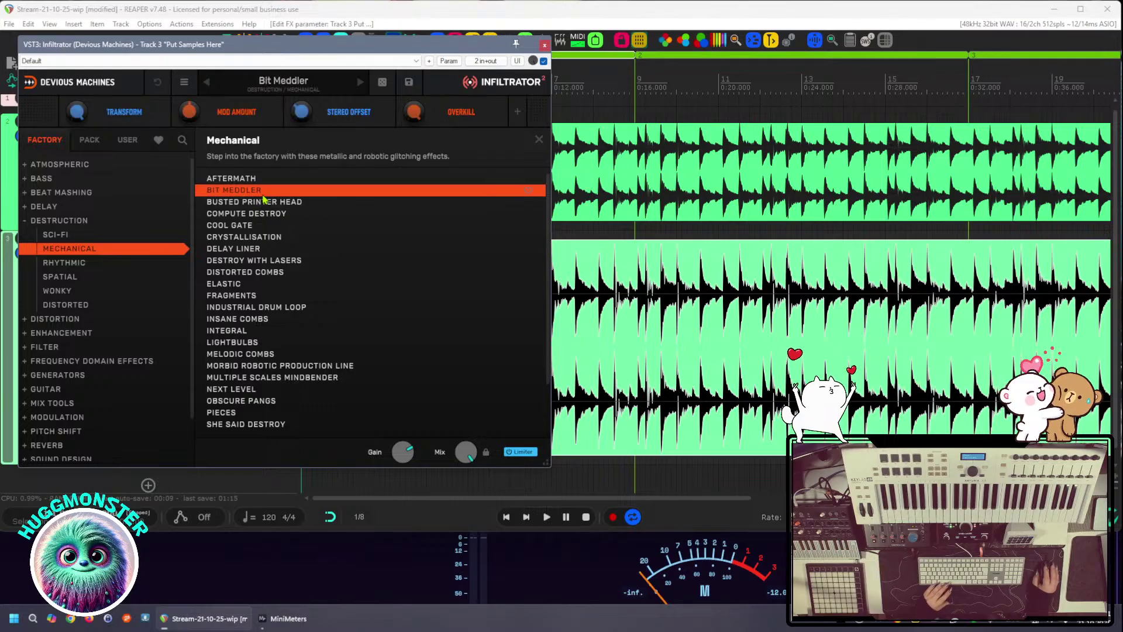
key("space")
key("space")
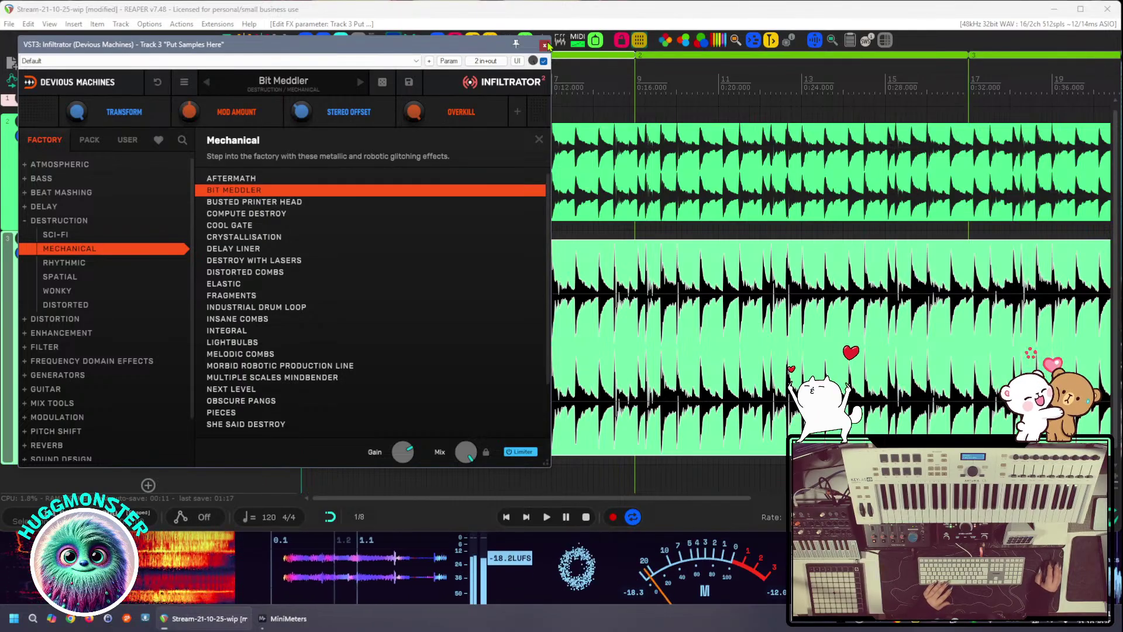
Close the Infiltrator window, solo track 3 and play the processed loop on its own
left_click(545, 45)
left_click(283, 254)
key("space")
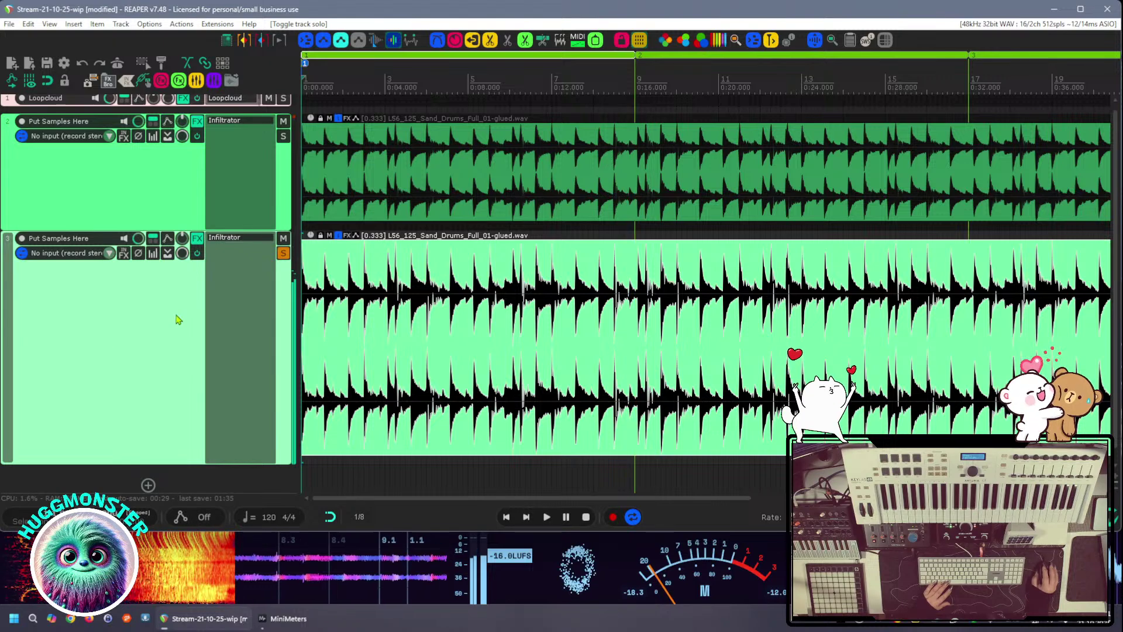
Reopen Infiltrator on track 3, move its window off the track controls and load the Mechanical preset Busted Printer Head
left_click(229, 239)
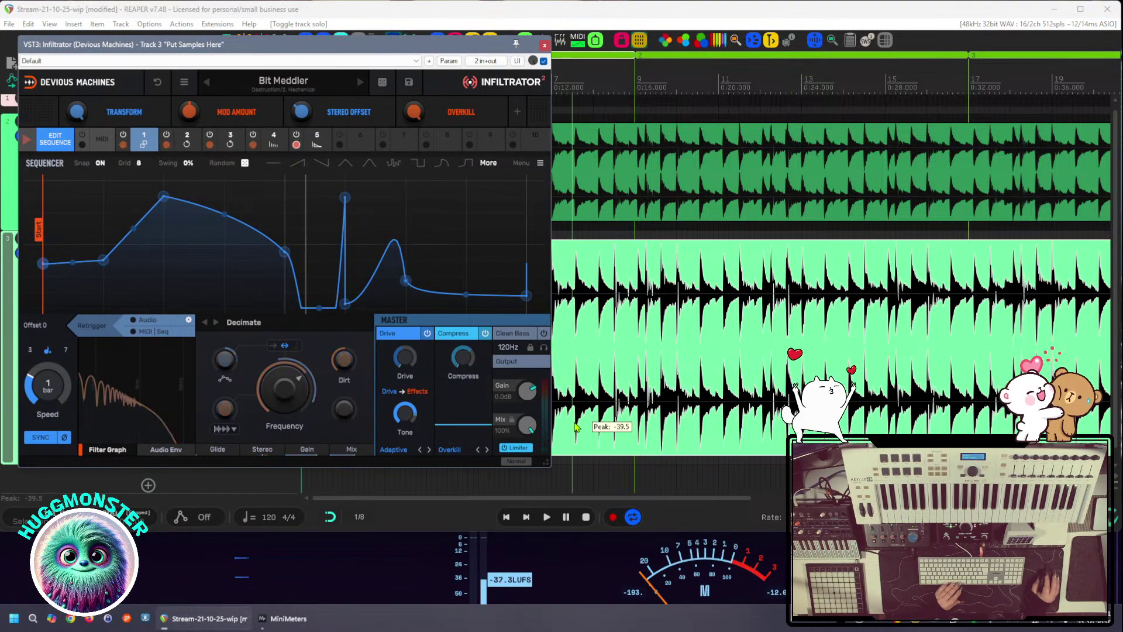
left_click_drag(351, 43, 761, 56)
left_click(677, 100)
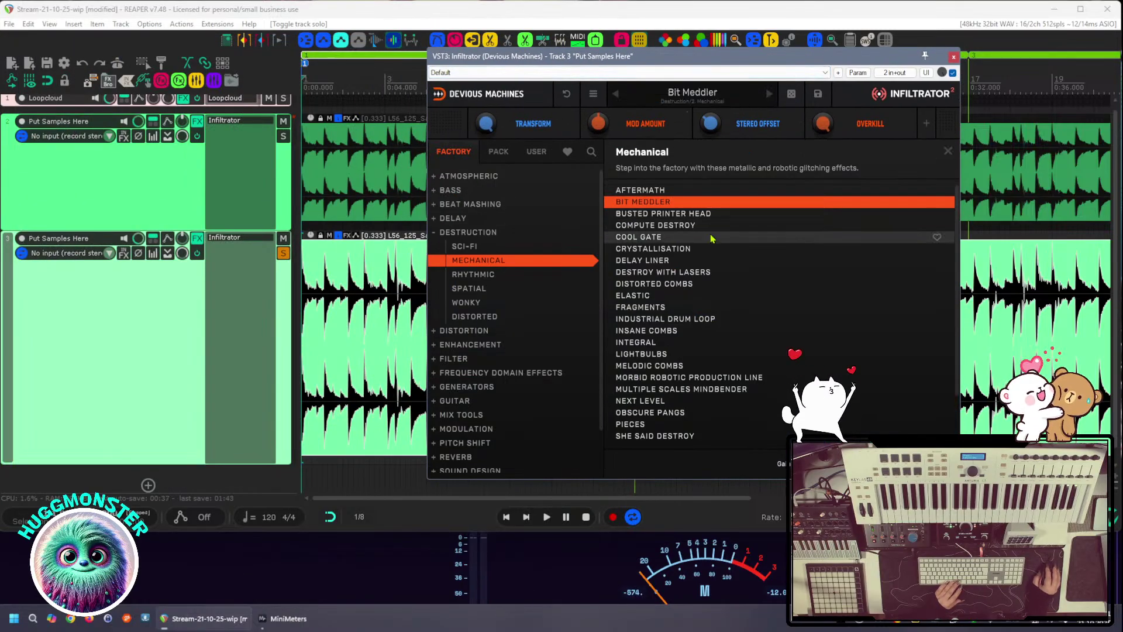
left_click(718, 217)
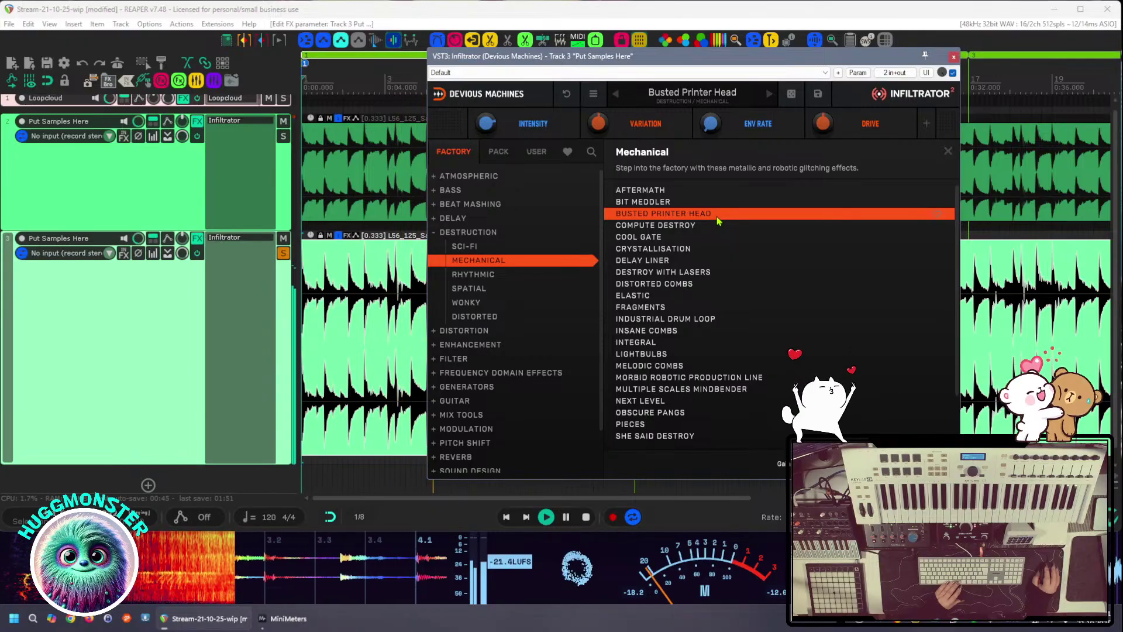
Try slower and faster envelope speeds on effect 1 (Bell) during playback, settling on 1/2
left_click(670, 100)
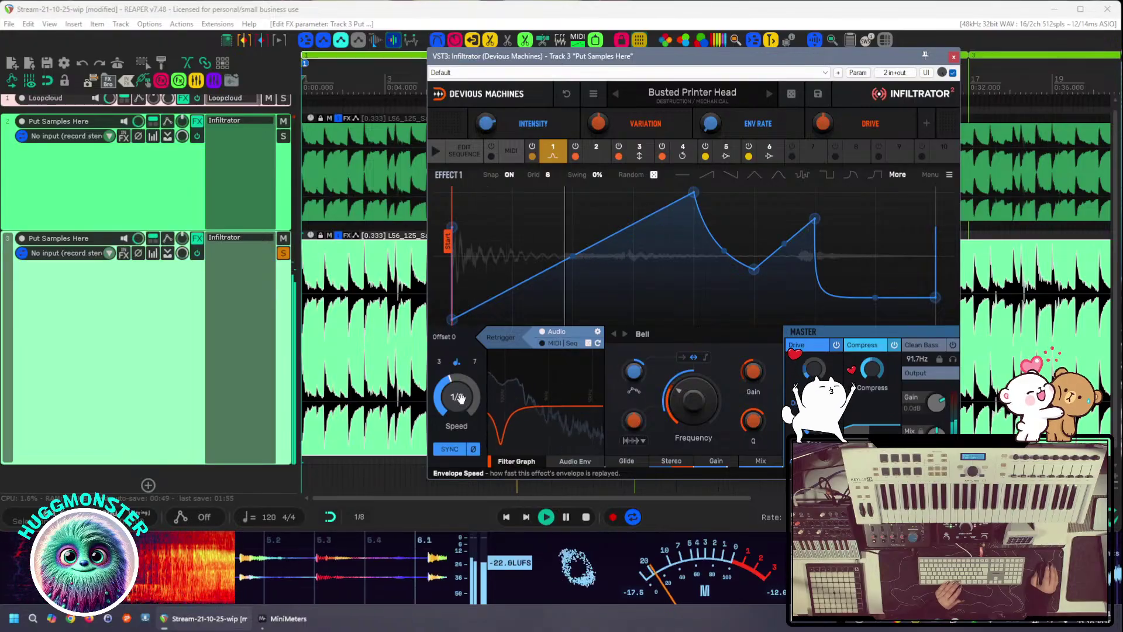
scroll(459, 397, "down", 2)
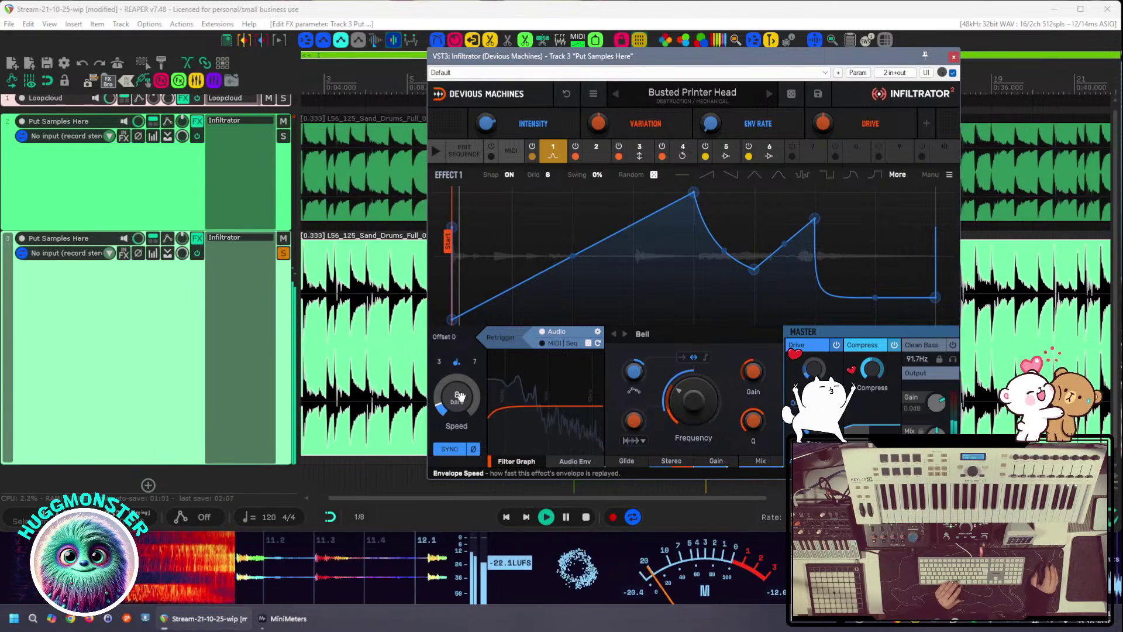
scroll(461, 397, "up", 5)
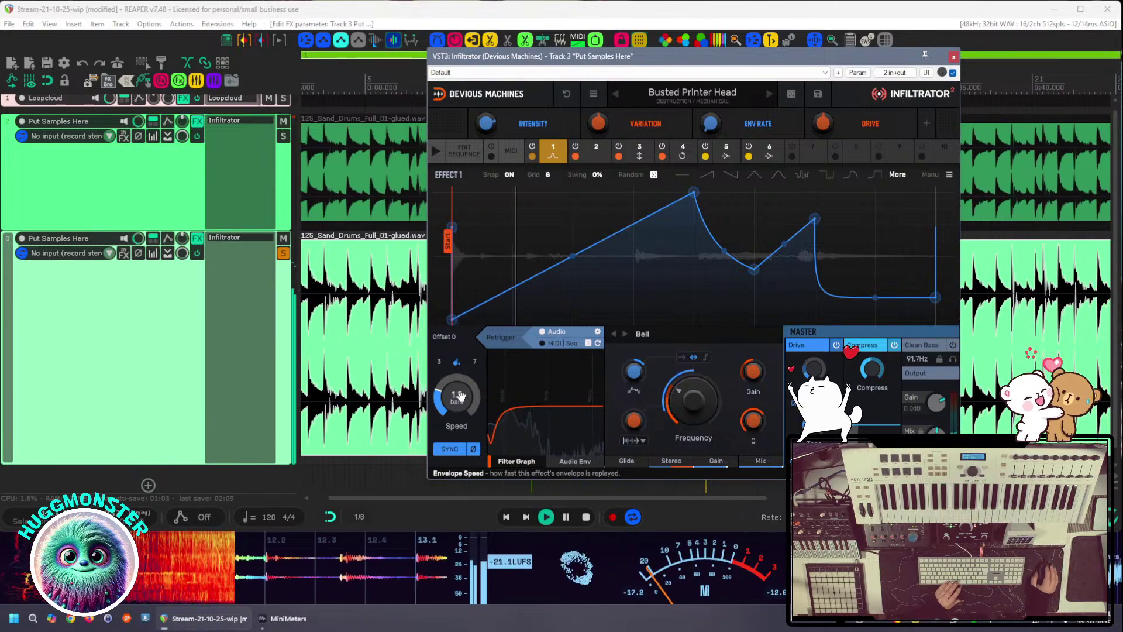
scroll(461, 397, "up", 1)
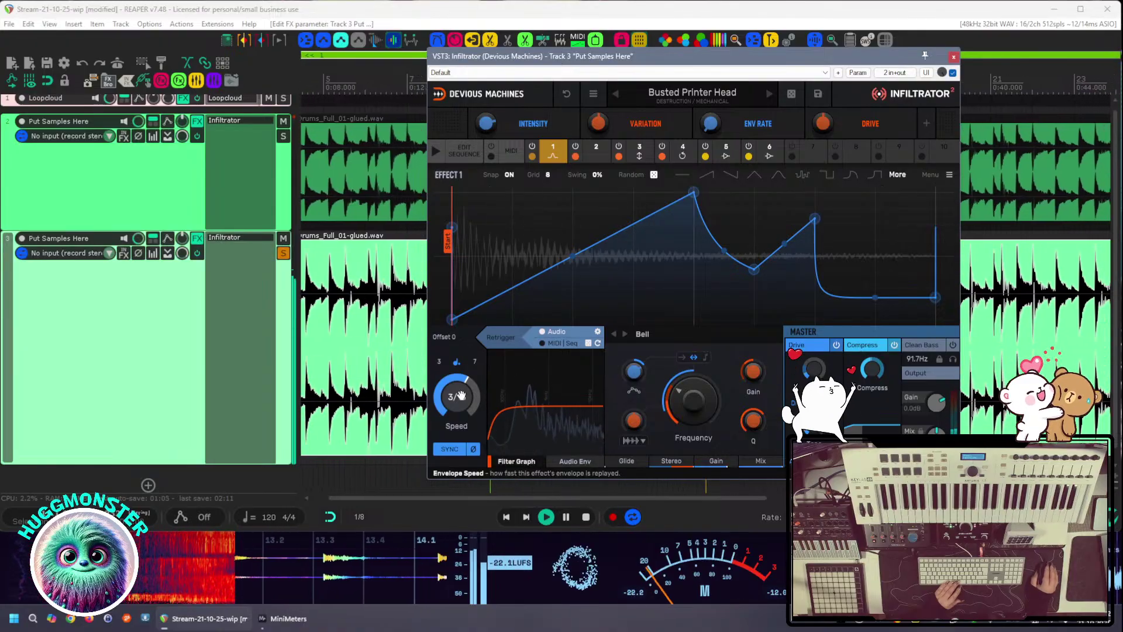
scroll(464, 400, "down", 3)
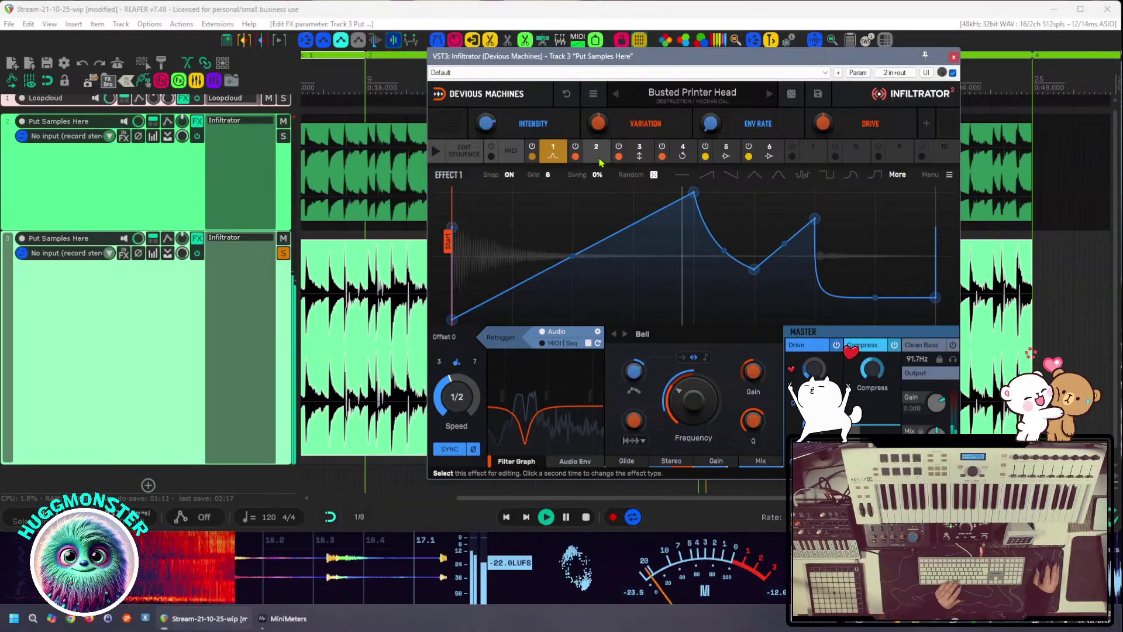
Examine the envelopes and speeds of effects 3, 4 and 5 in the preset while the loop plays
left_click(639, 155)
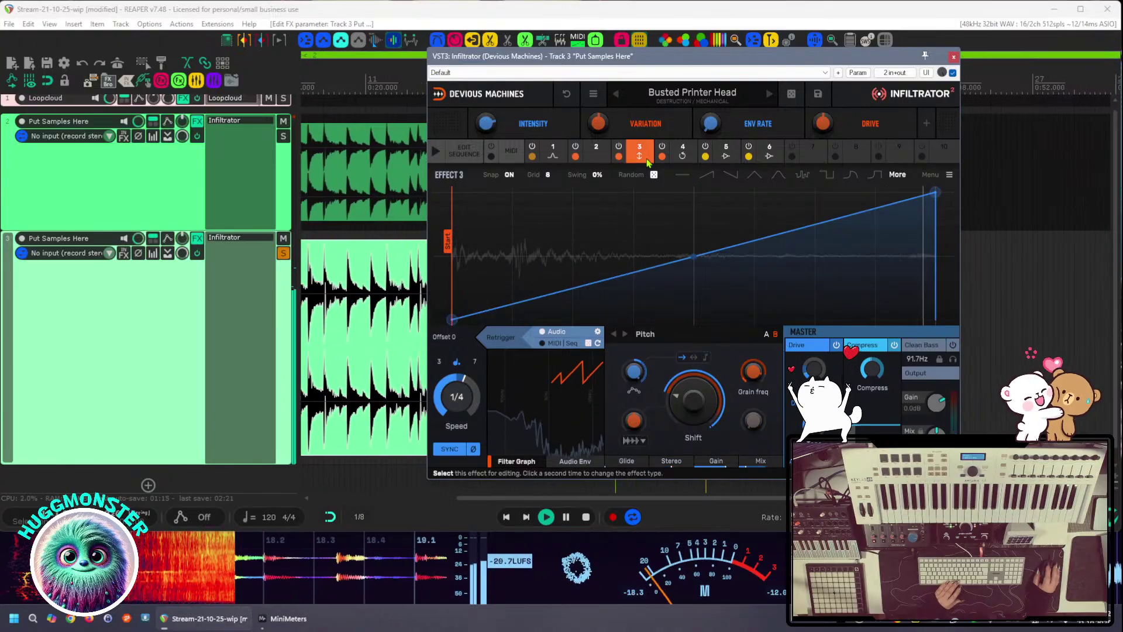
left_click(684, 161)
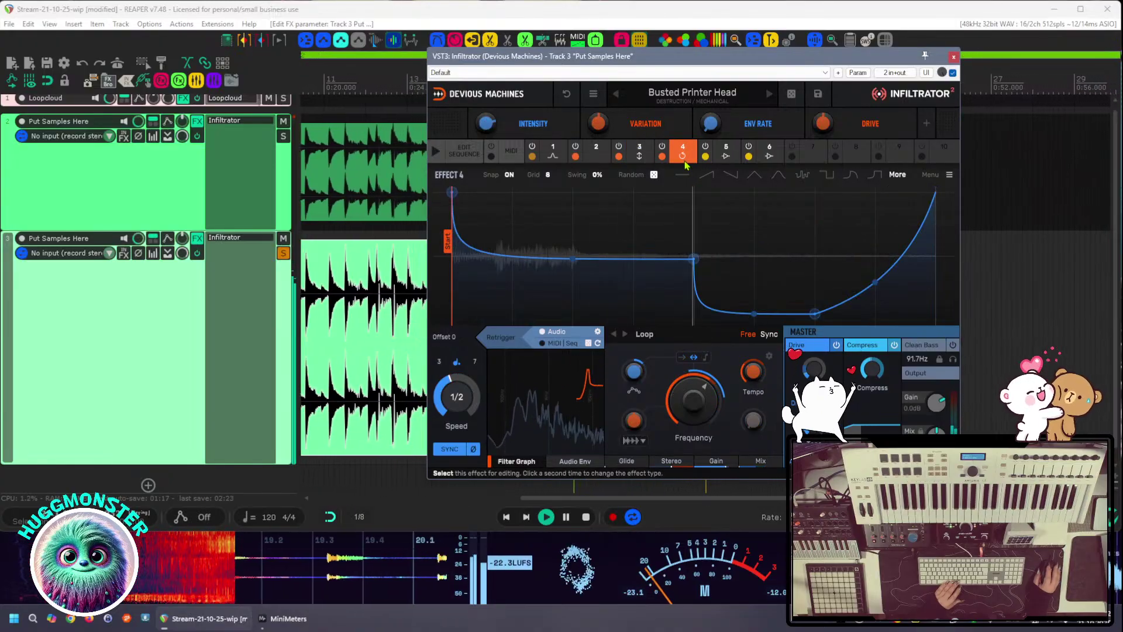
left_click(725, 159)
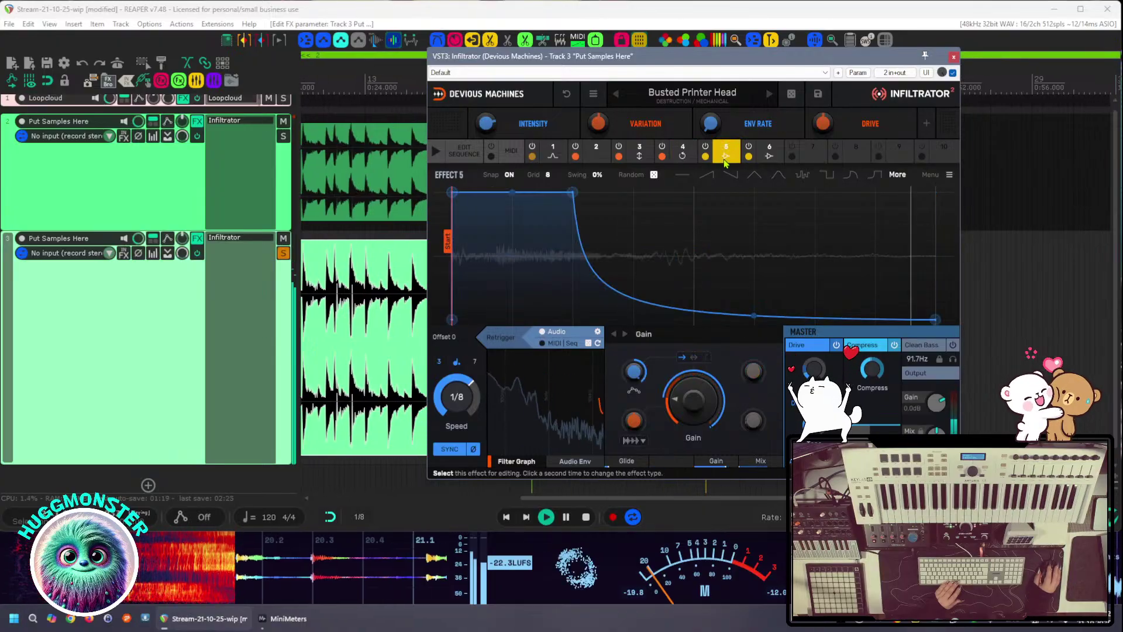
Set the envelope speed of effect 6 (Gain) to 1/2 and replay the loop from the start
left_click(772, 155)
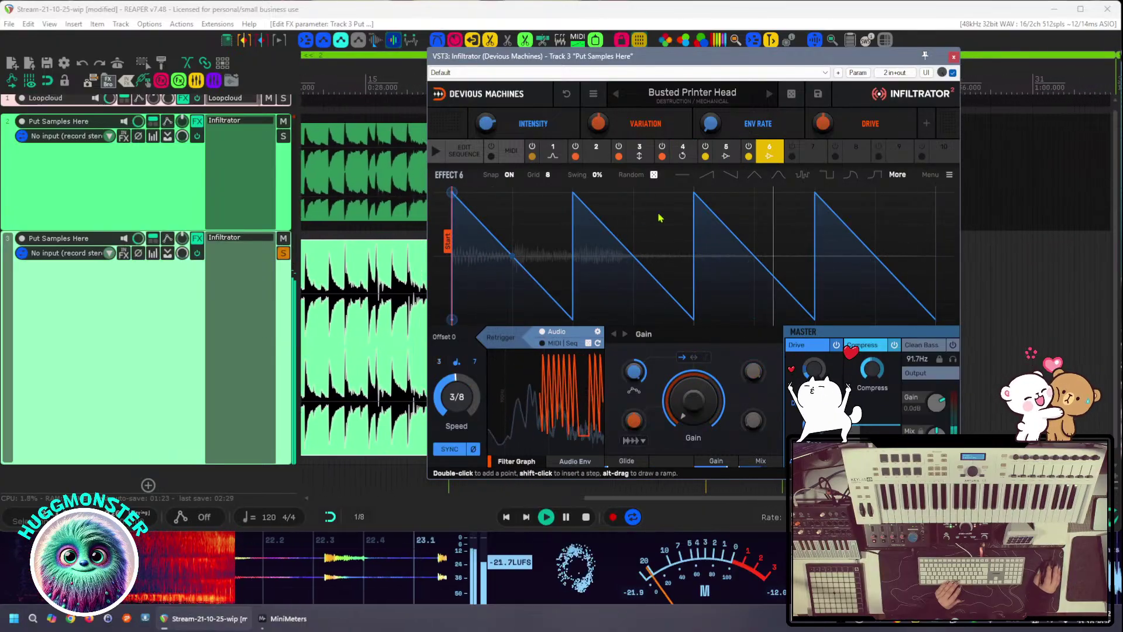
left_click_drag(462, 399, 462, 405)
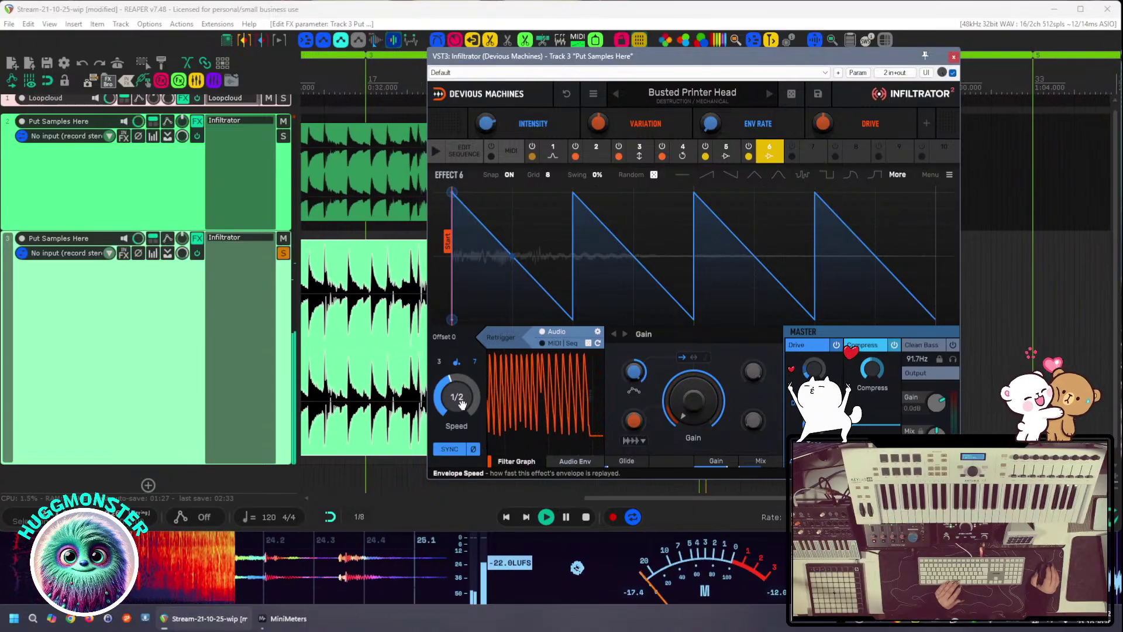
key("space")
key("space")
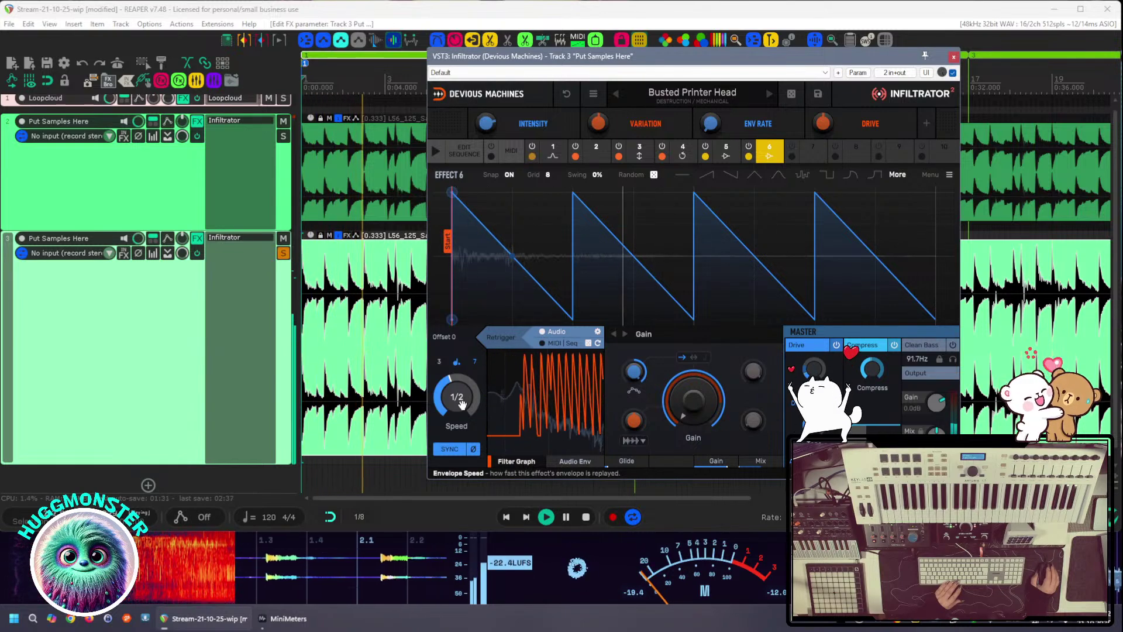
key("space")
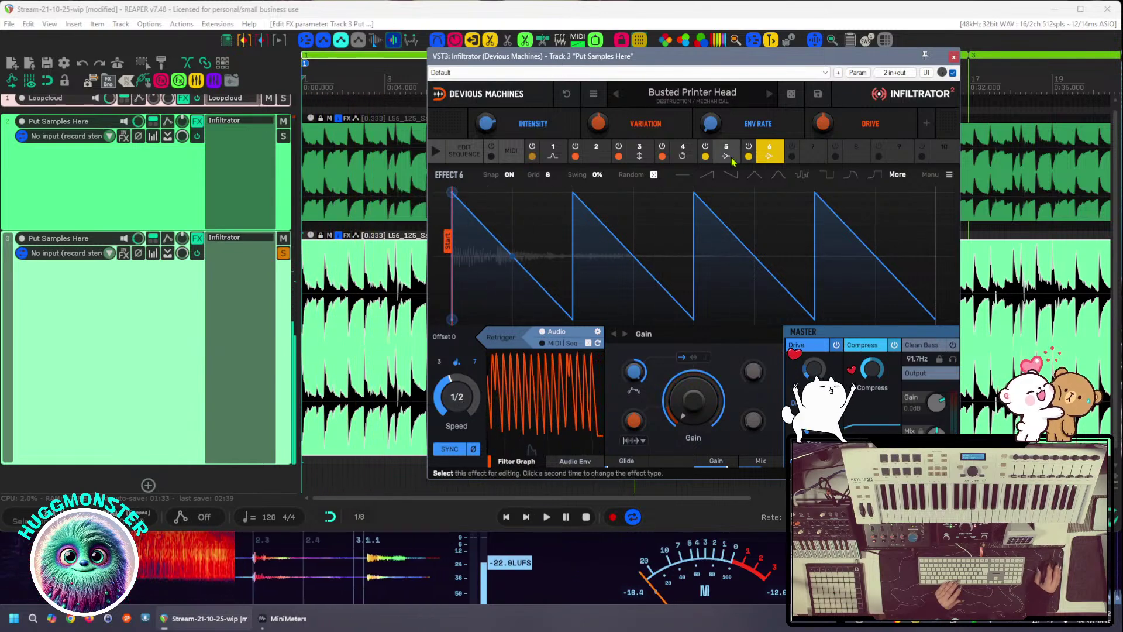
Review effects 5 and 1, show Infiltrator's sequence editor and play the loop while watching its steps
left_click(726, 156)
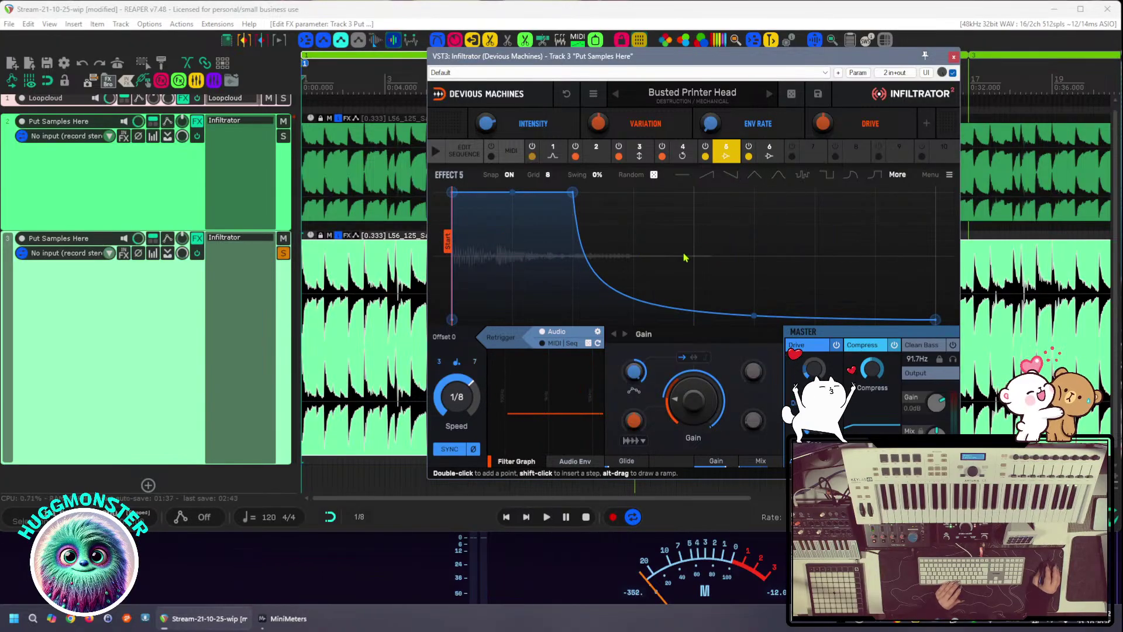
left_click(553, 155)
left_click(475, 157)
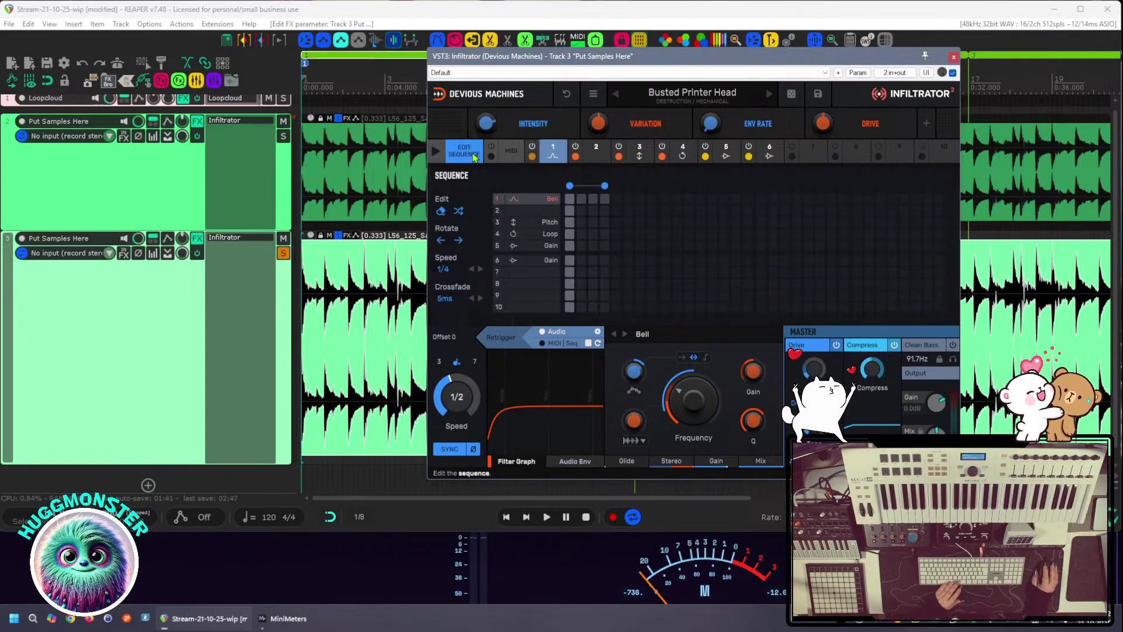
key("space")
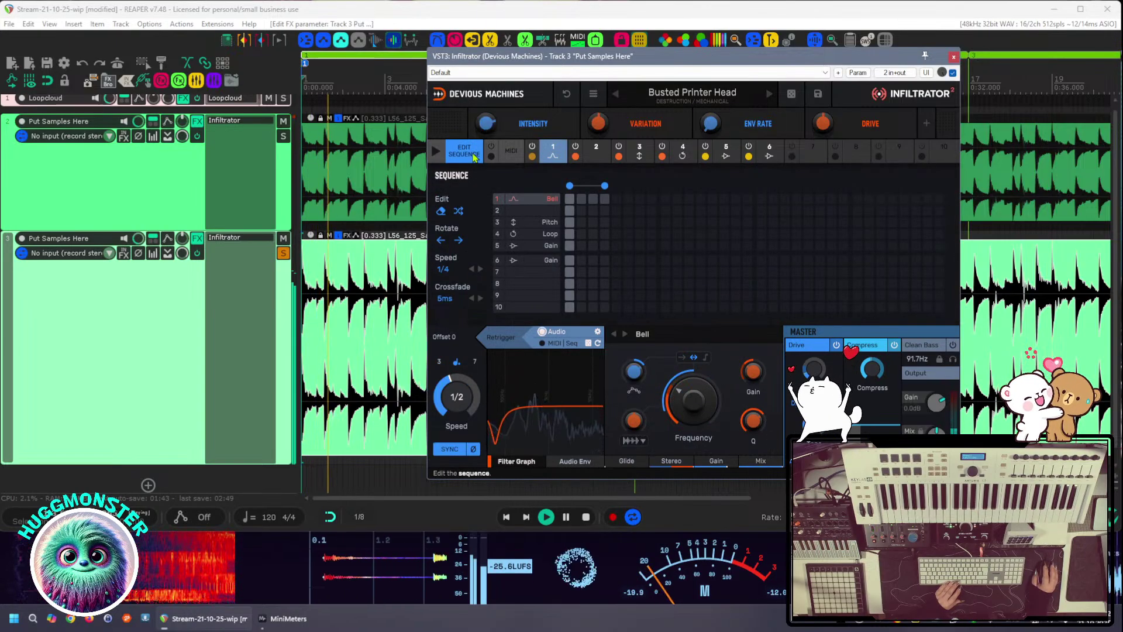
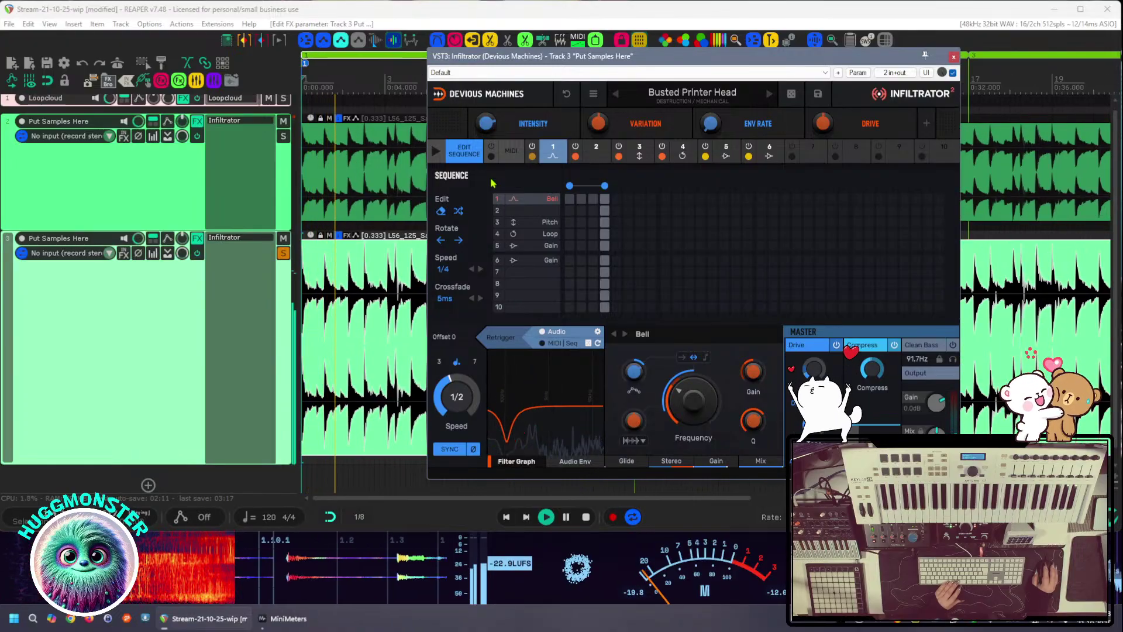
Dismiss the effect browser for track 3 without adding anything and unsolo the track
double_click(213, 334)
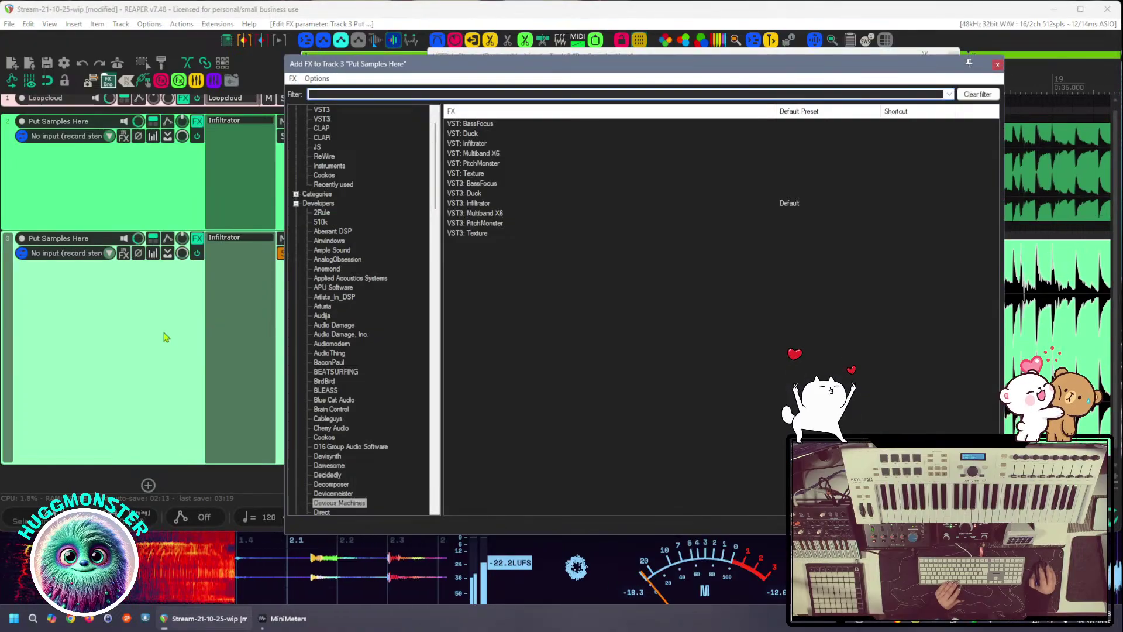
left_click(997, 66)
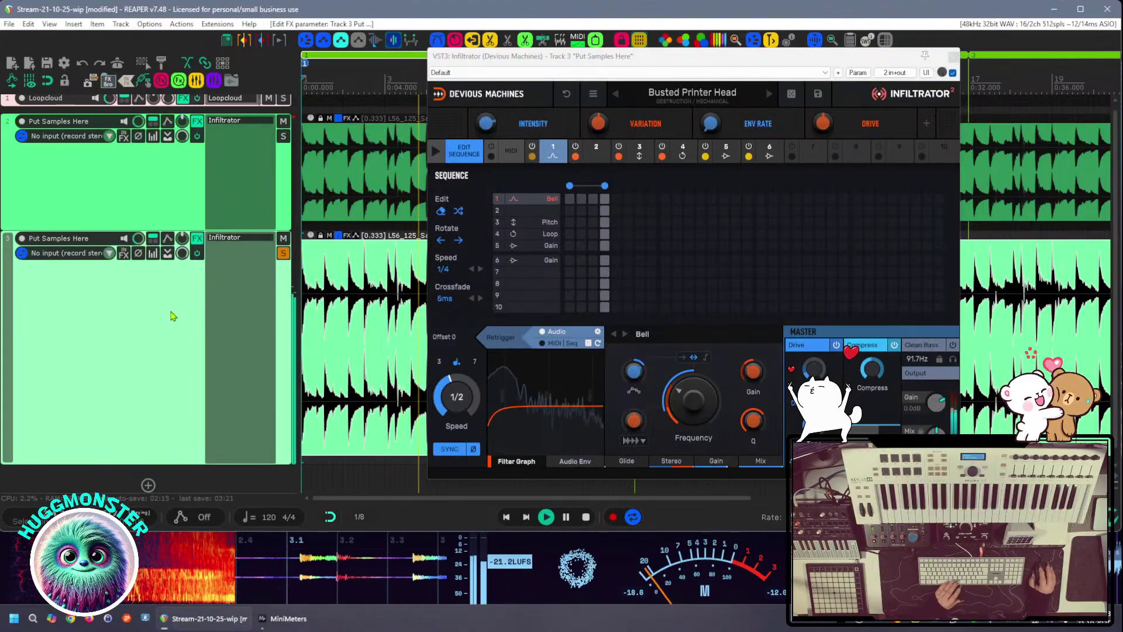
left_click(284, 255)
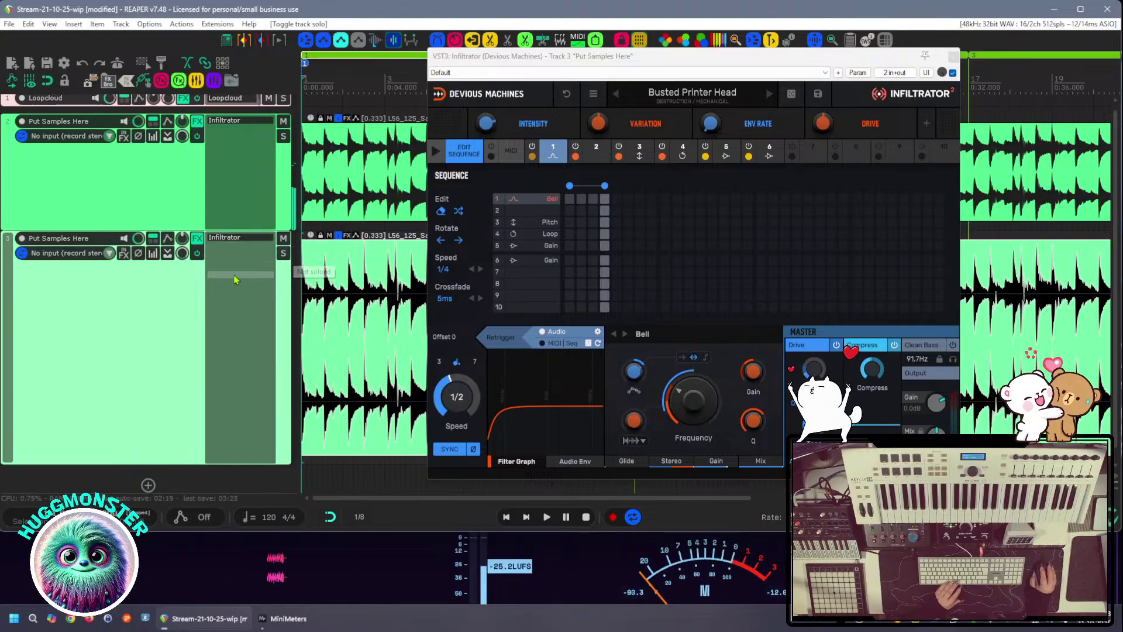
Play both drum tracks together with the Infiltrator window closed, and select track 2
key("space")
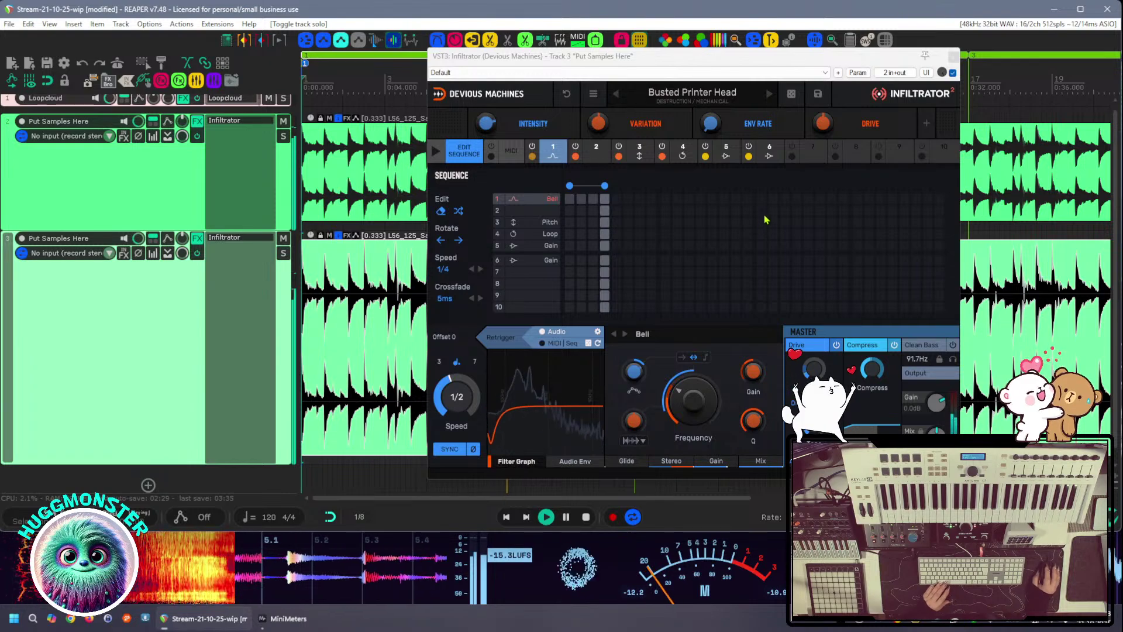
left_click(954, 58)
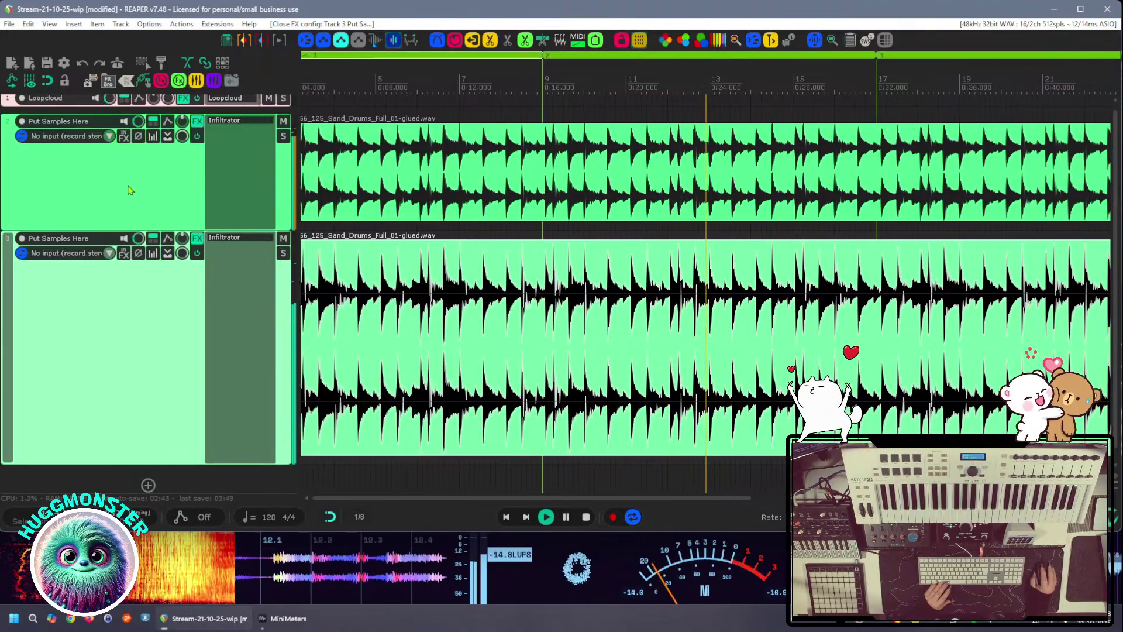
key("Down")
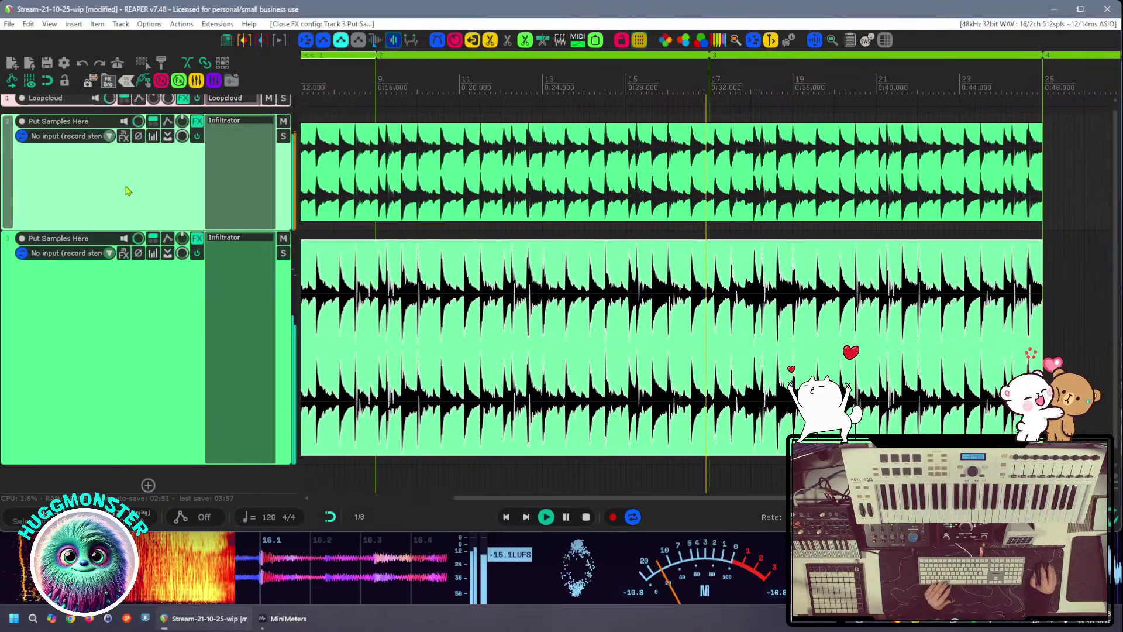
key("space")
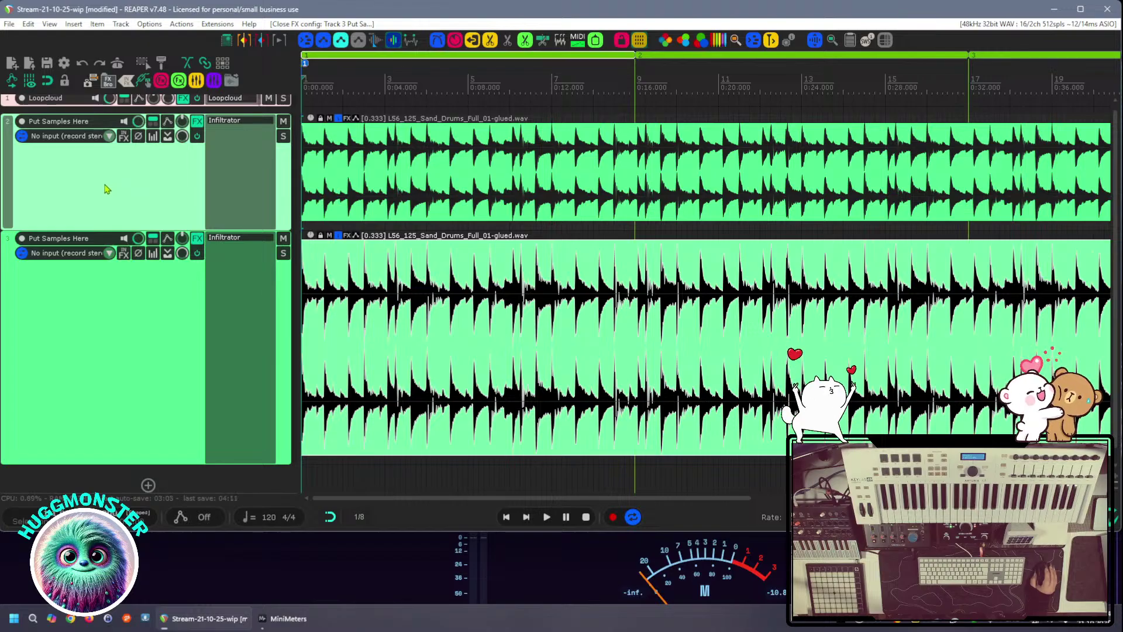
Try to render the active drum take into a new item in place with the Archie_Take script, undoing each attempt
scroll(106, 189, "up", 1)
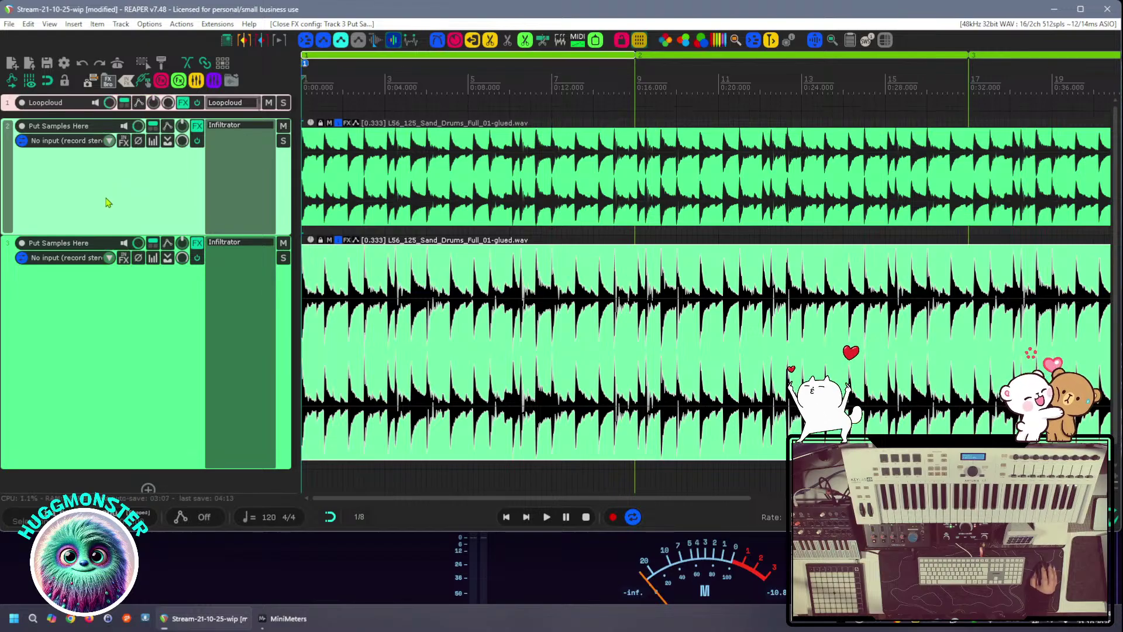
right_click(107, 202)
mouse_move(161, 206)
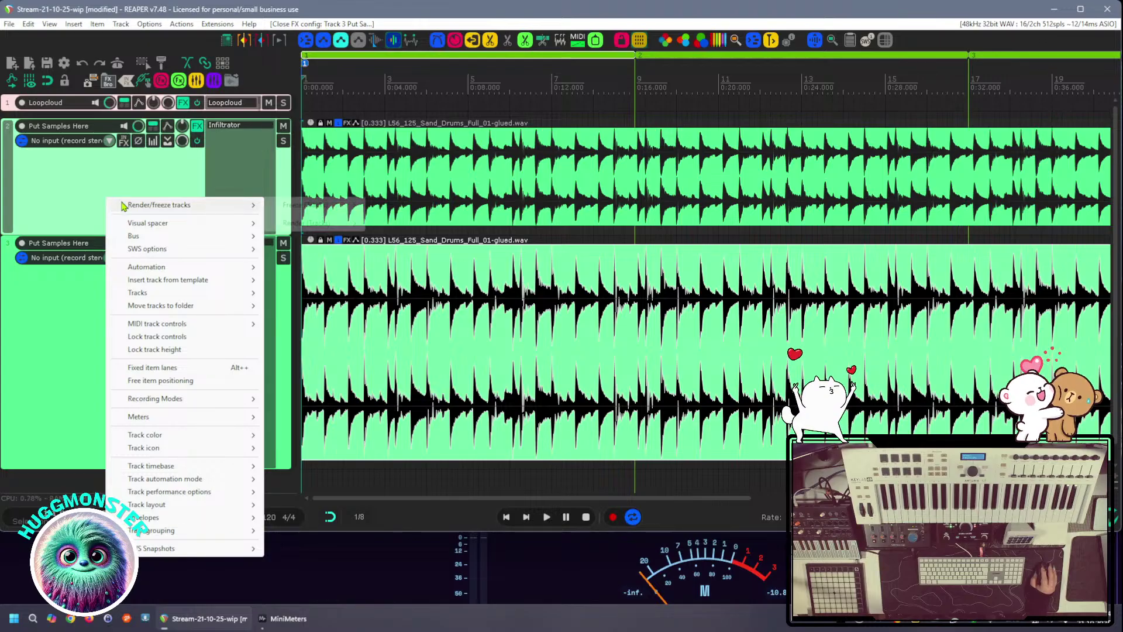
mouse_move(302, 227)
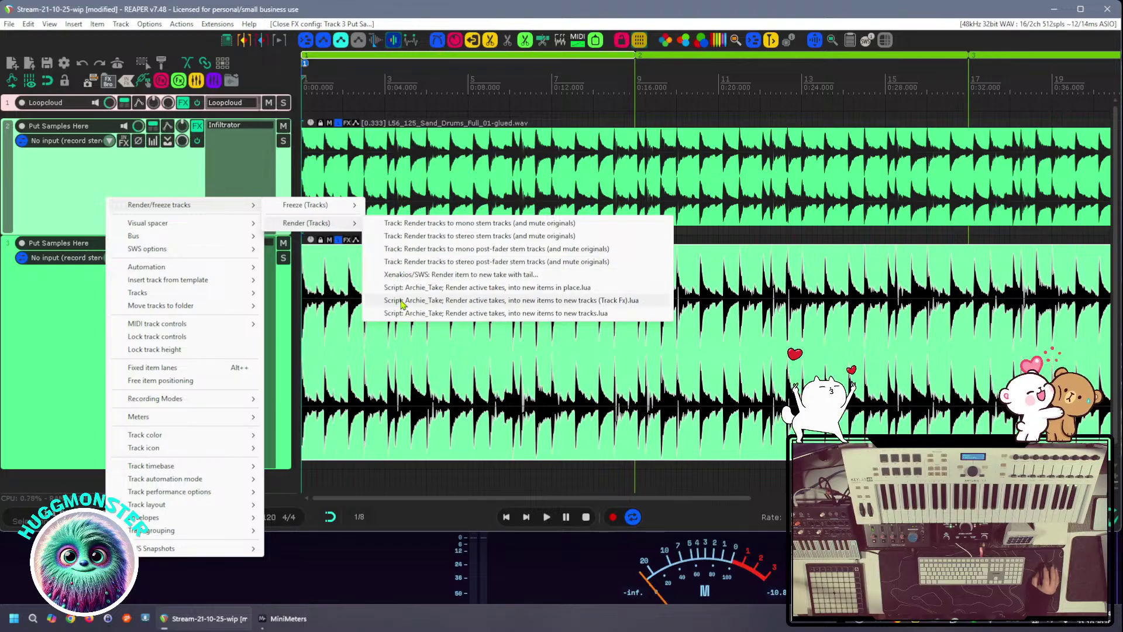
left_click(403, 288)
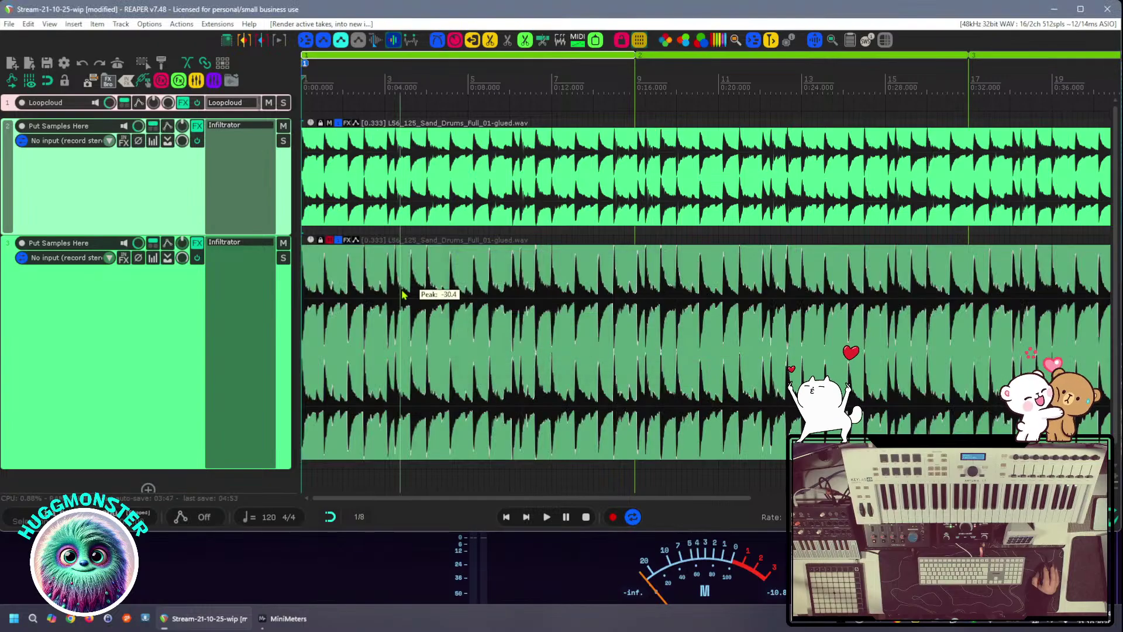
left_click(405, 285)
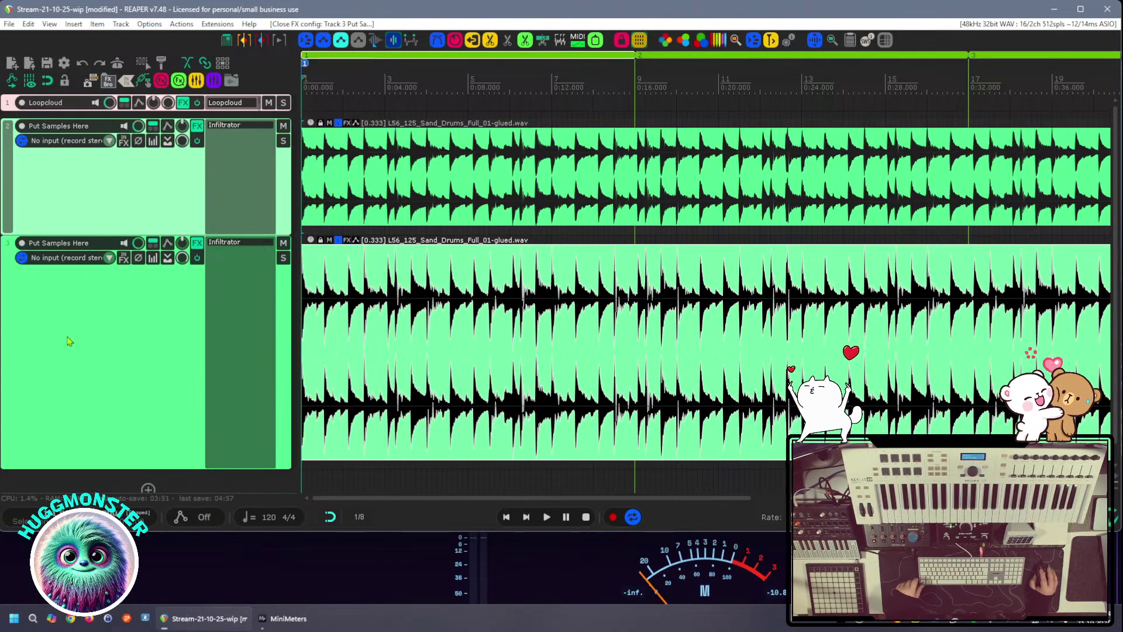
right_click(91, 204)
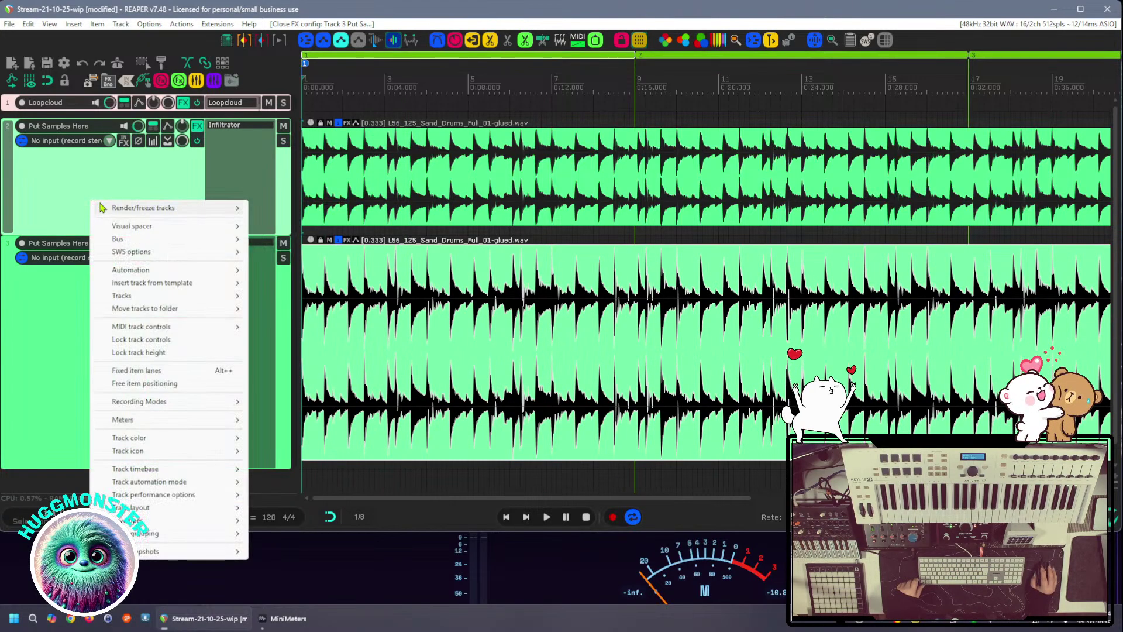
mouse_move(113, 208)
mouse_move(261, 215)
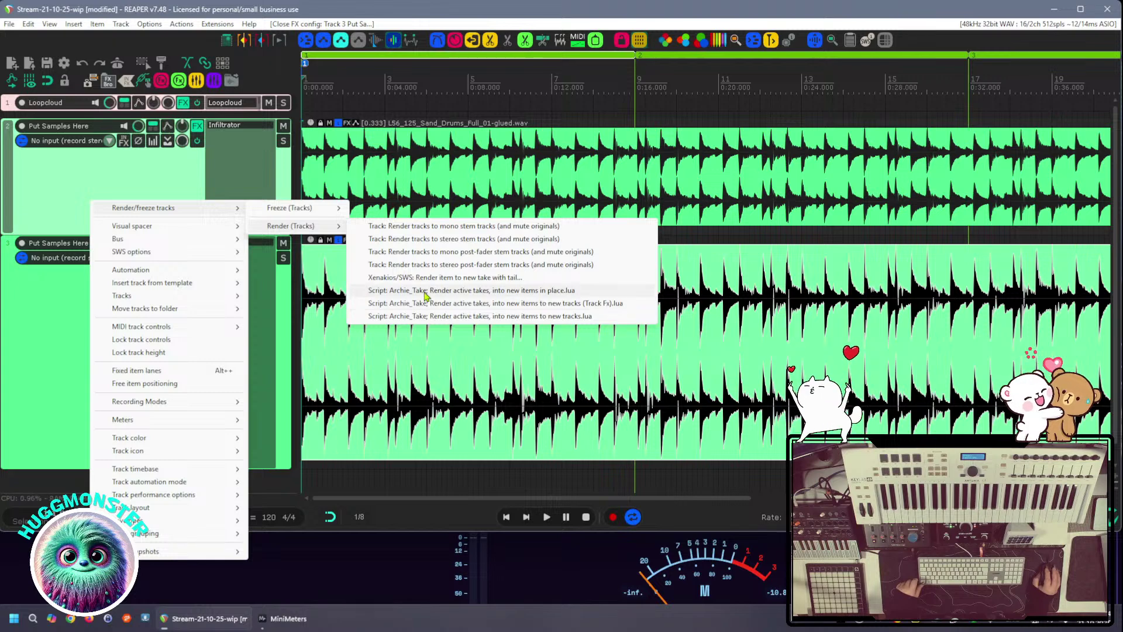
left_click(425, 292)
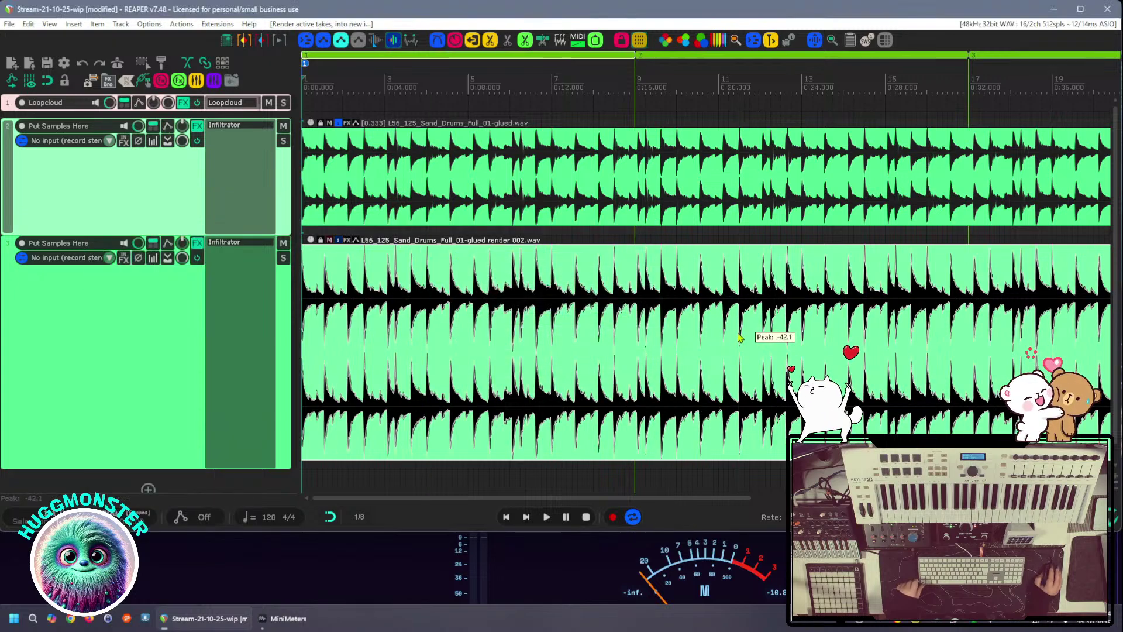
scroll(739, 338, "down", 2)
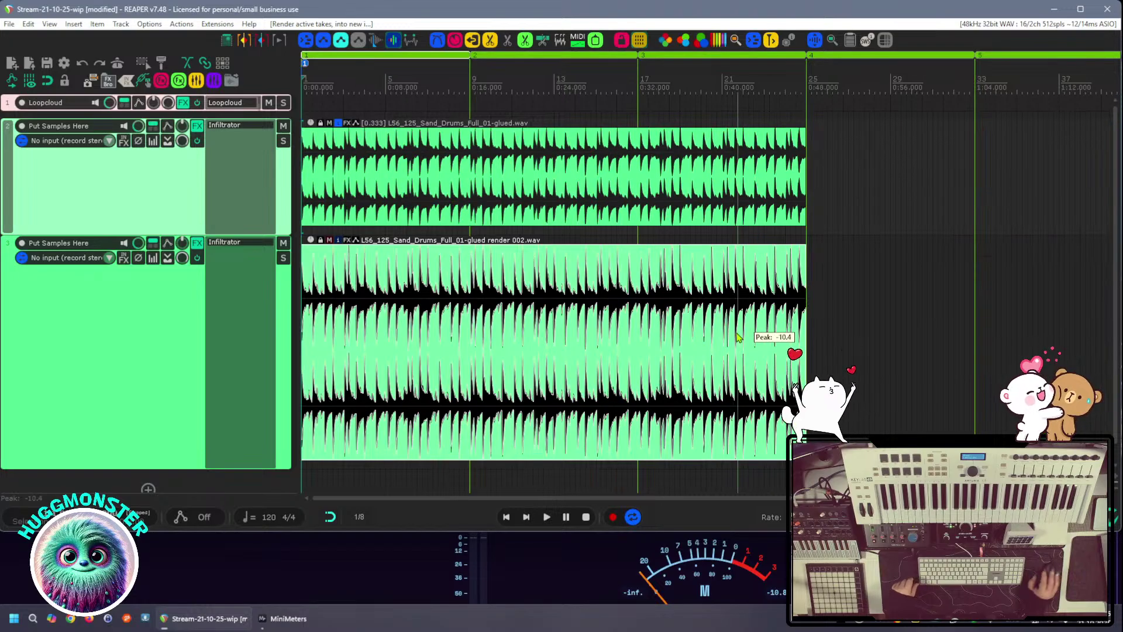
key("ctrl+z")
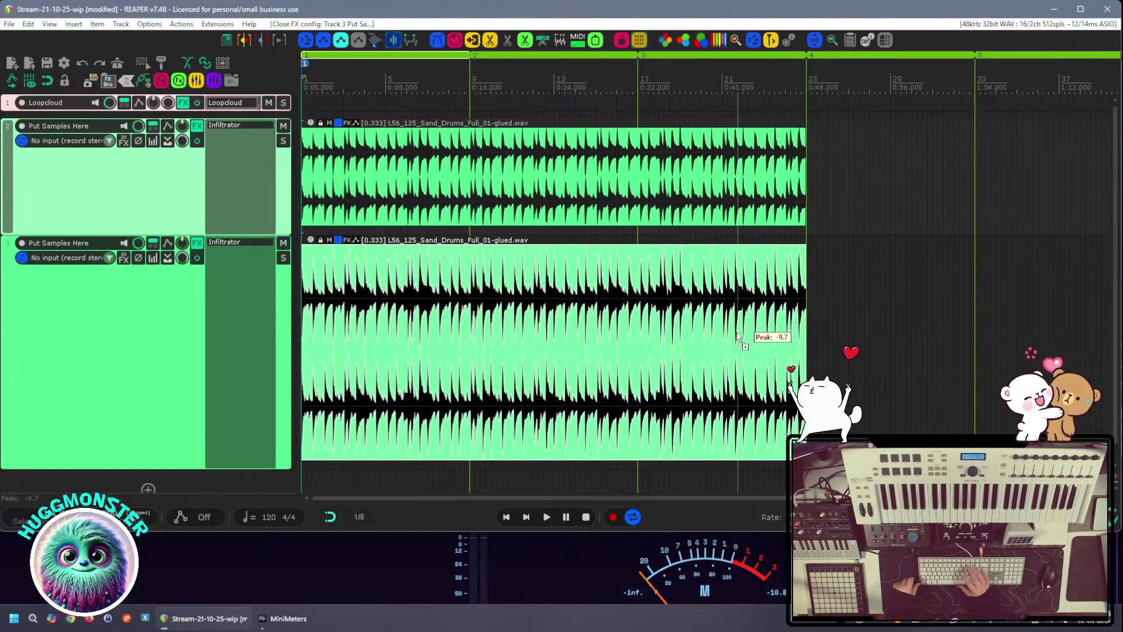
Freeze track 2 to stereo with its Infiltrator processing rendered into the audio
right_click(153, 198)
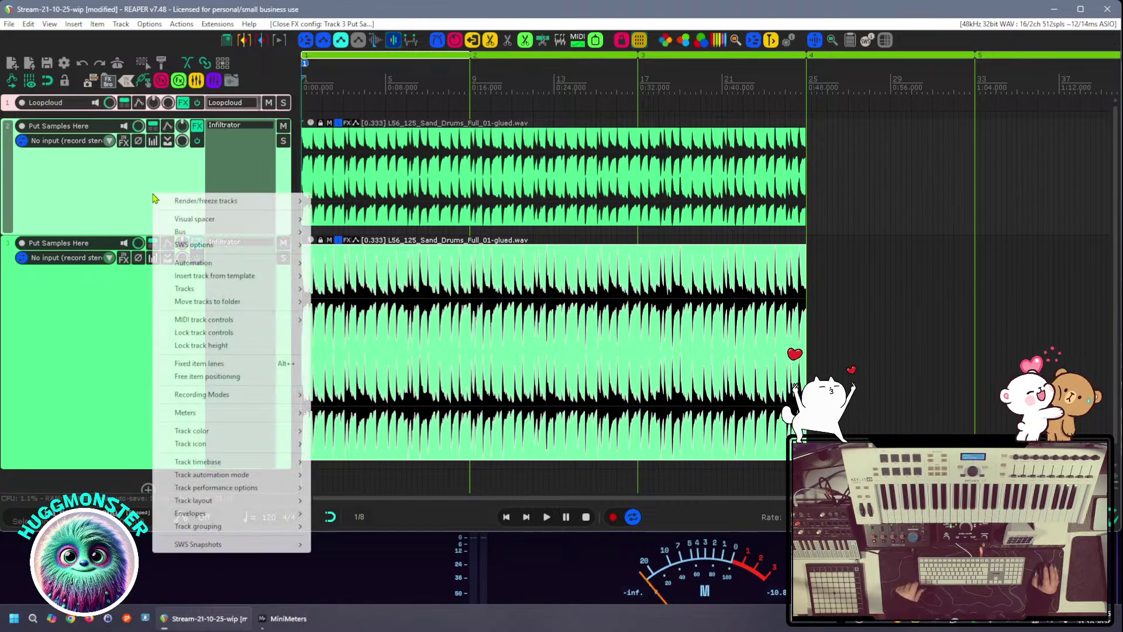
mouse_move(202, 203)
mouse_move(337, 206)
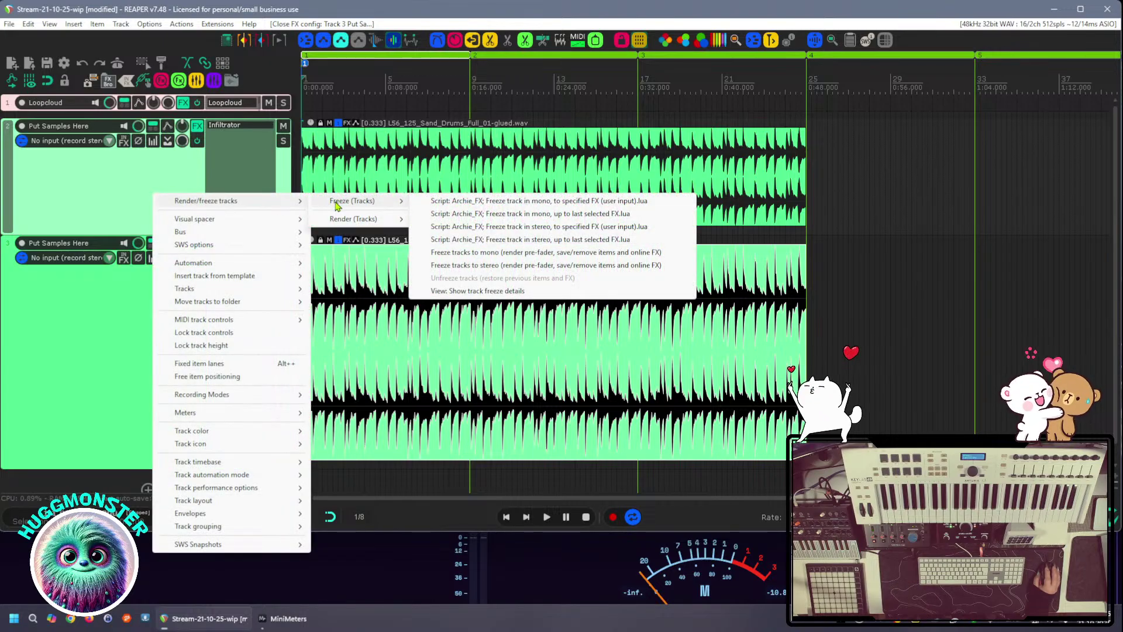
left_click(520, 267)
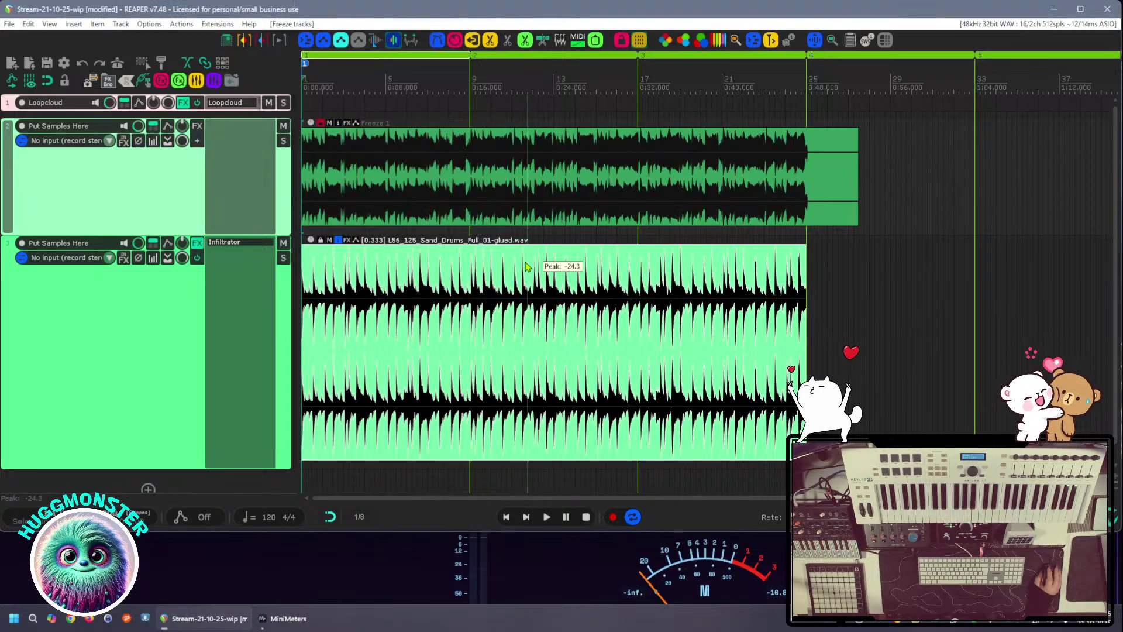
Unlock the frozen item on track 2 and trim its silent tail back to the loop's end at bar 25
scroll(830, 240, "up", 3)
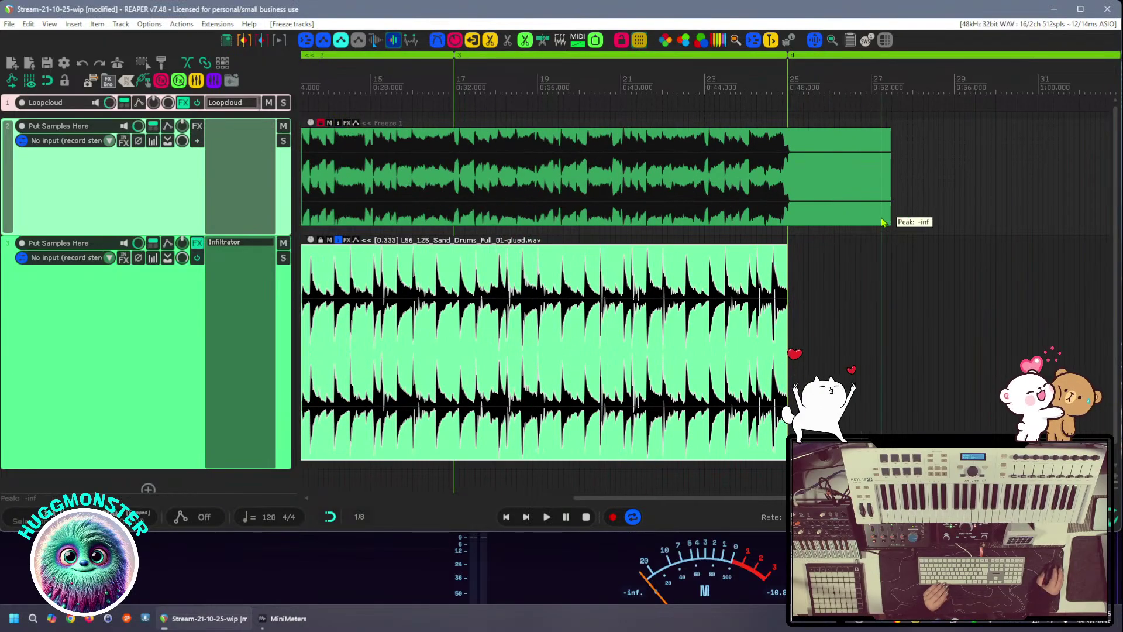
scroll(882, 222, "up", 1)
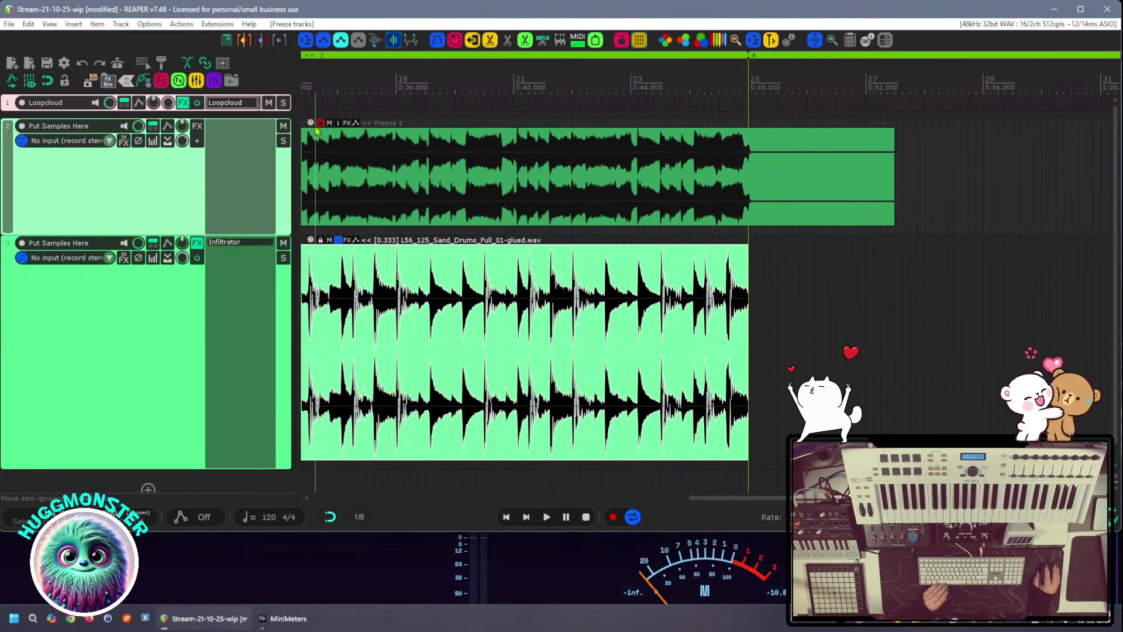
left_click(320, 122)
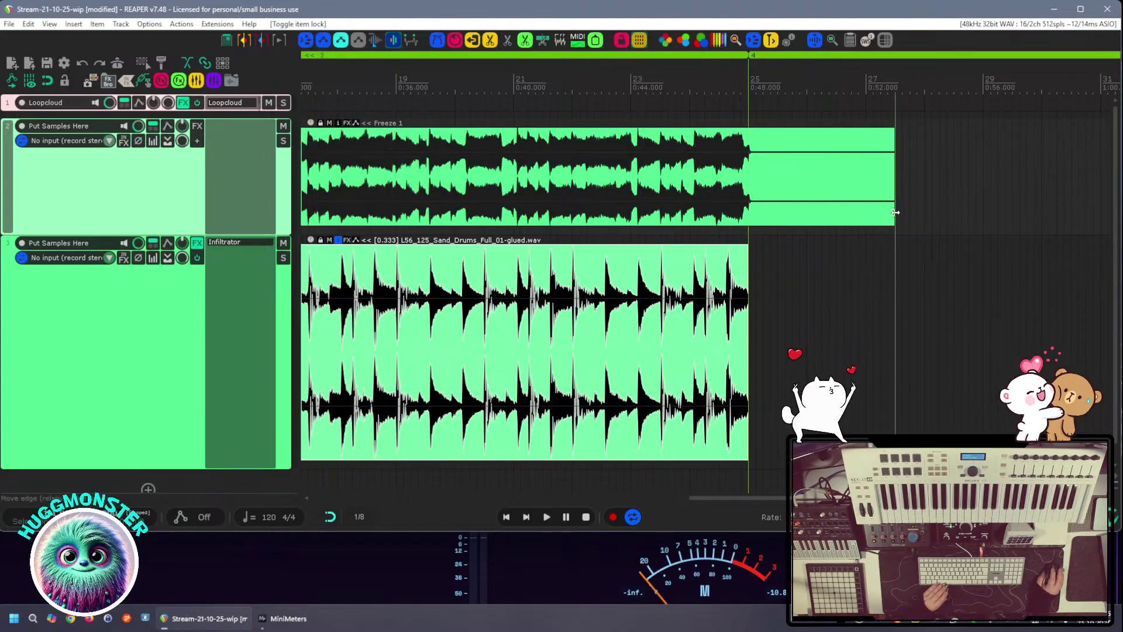
left_click_drag(894, 213, 743, 211)
Solo track 2 and listen to its frozen drums from the start
key("space")
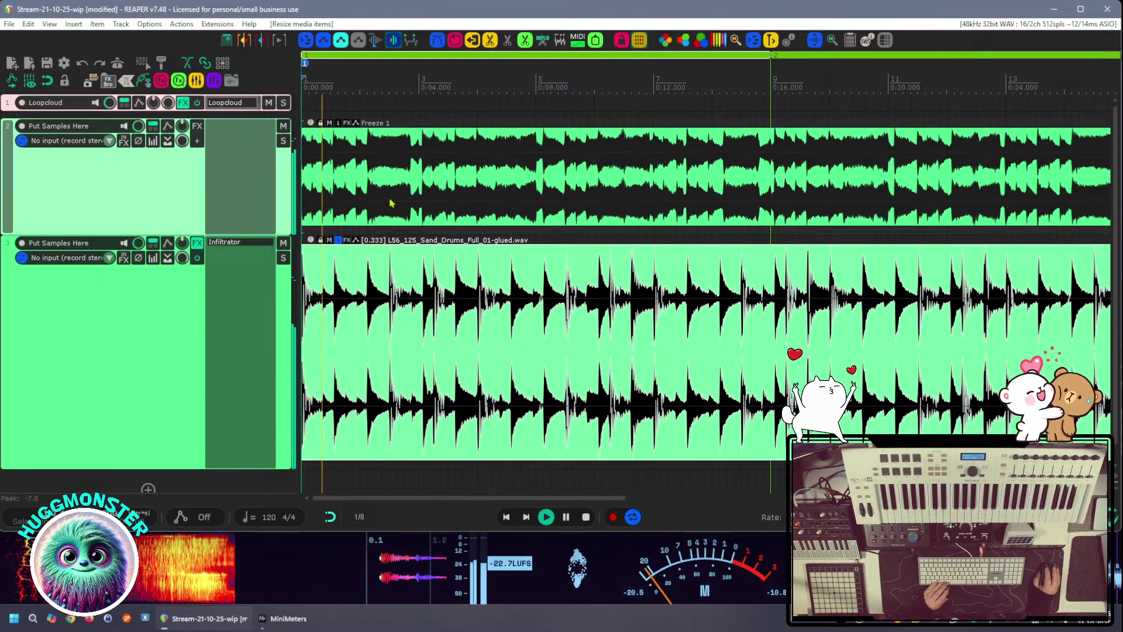
left_click(283, 141)
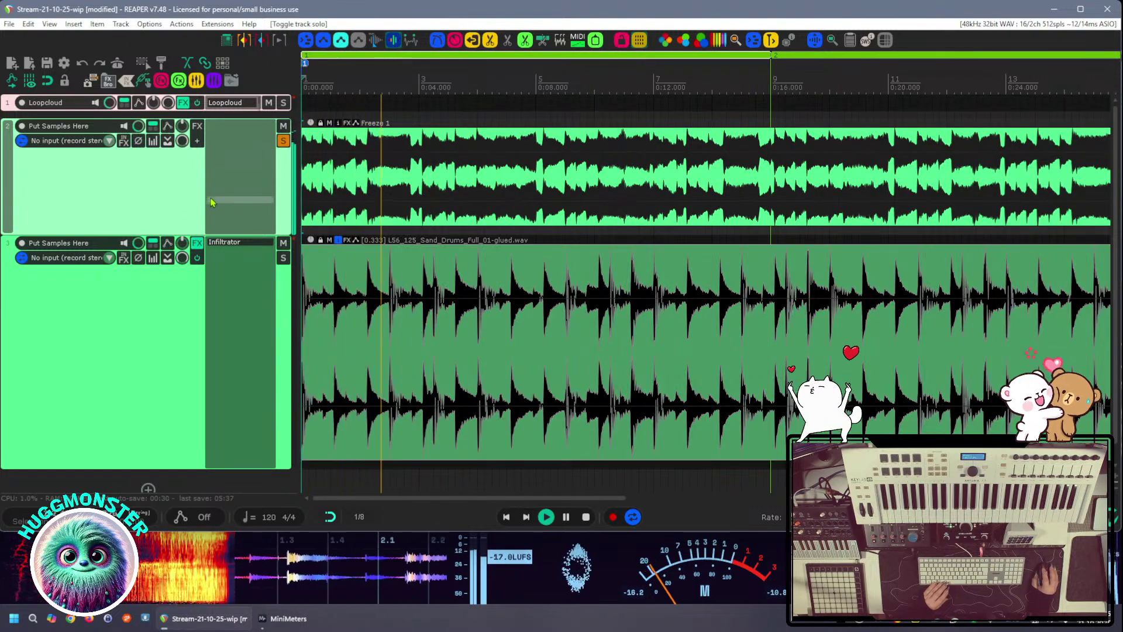
key("space")
Add the VST3 version of Devious Machines' Duck to track 2
left_click(231, 135)
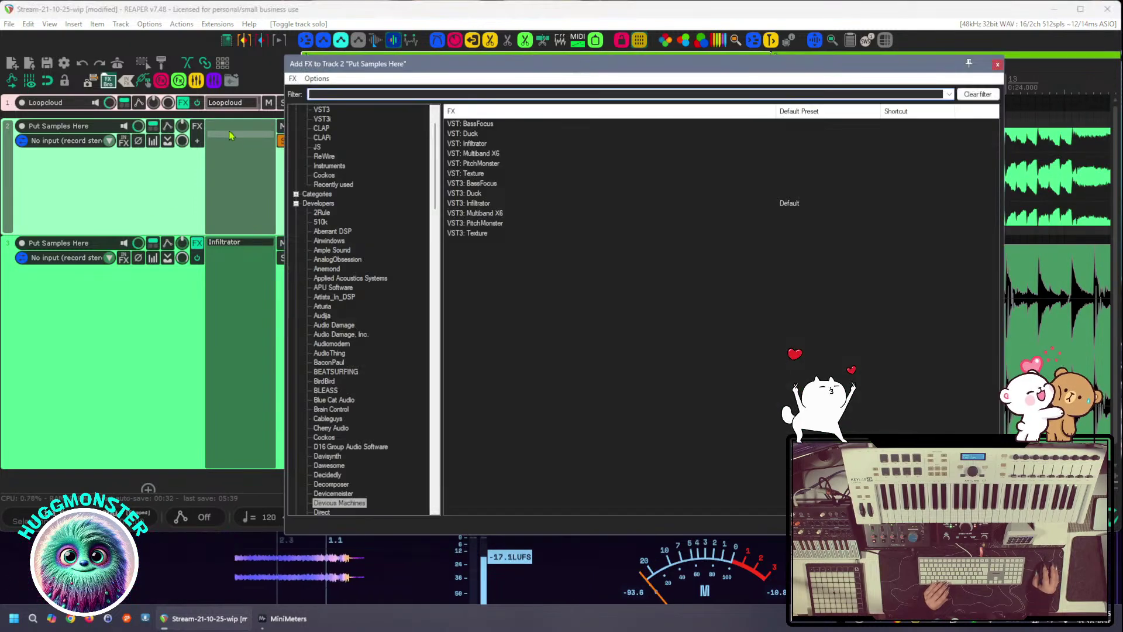
left_click(476, 195)
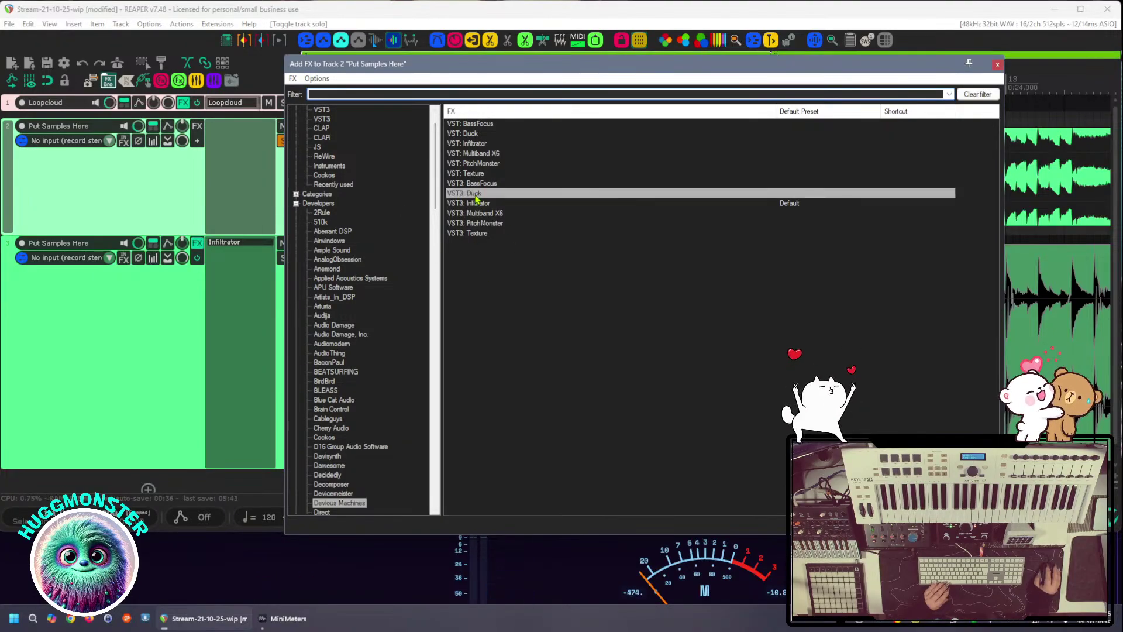
key("Return")
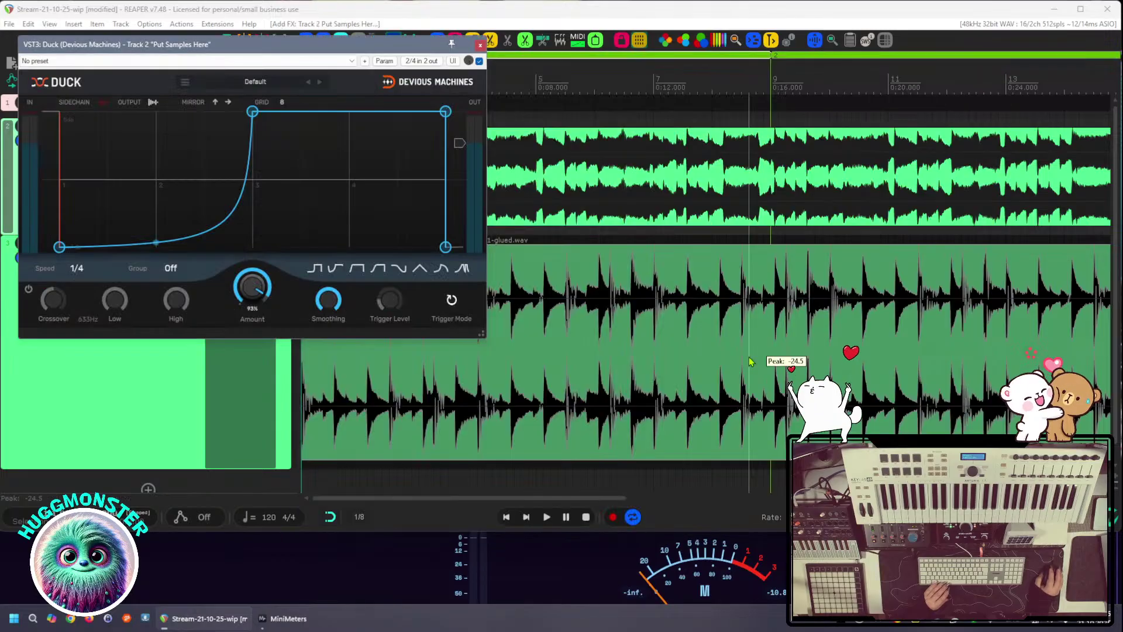
Audition Duck's factory presets Poly Rhythm 01 through Poly Rhythm 05 on the frozen drums during playback
left_click(257, 84)
mouse_move(248, 96)
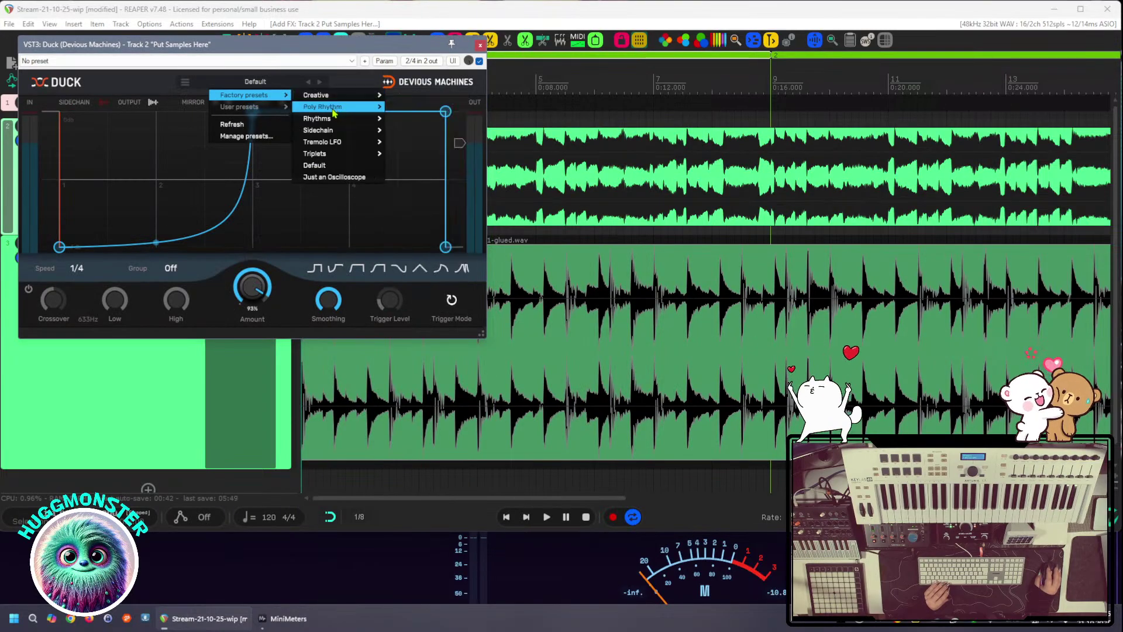
mouse_move(330, 112)
left_click(402, 109)
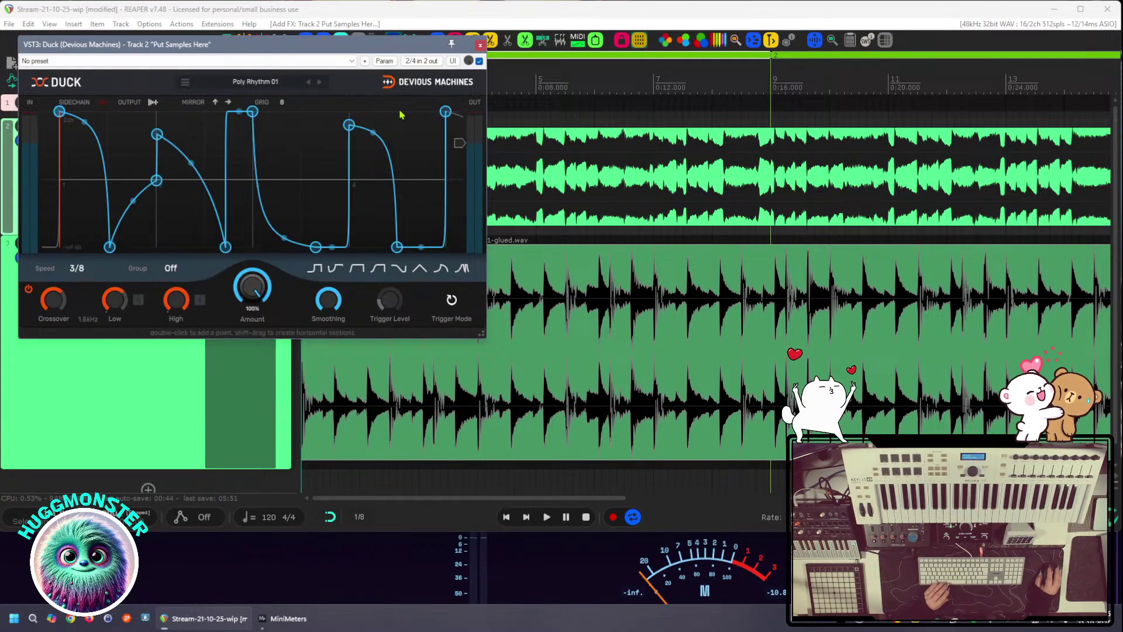
key("space")
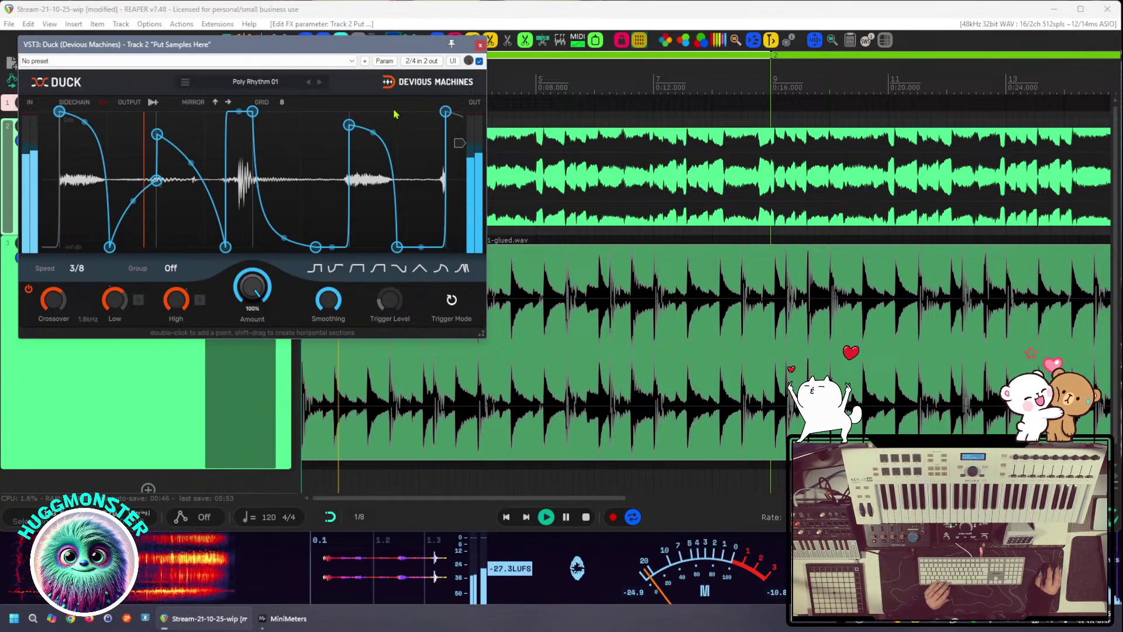
left_click(320, 82)
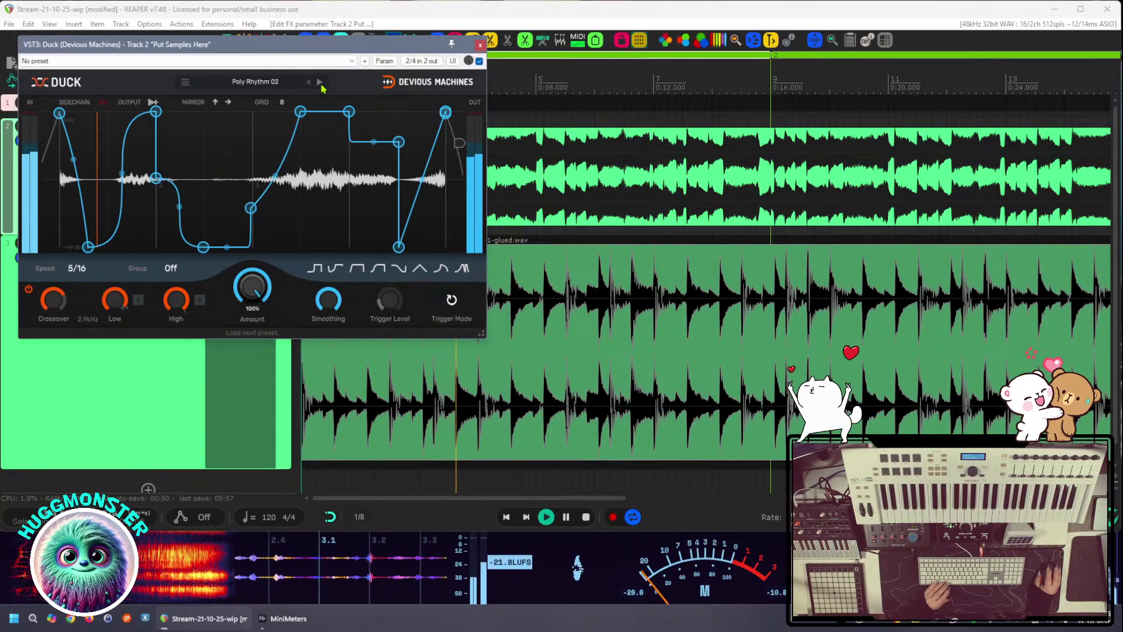
left_click(319, 83)
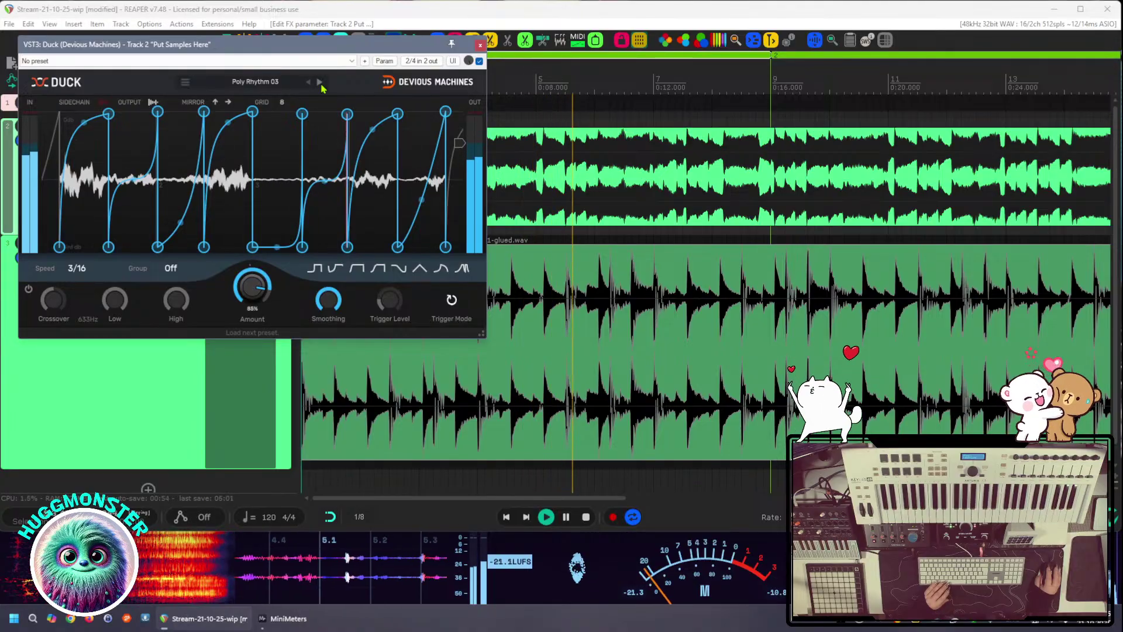
left_click(320, 83)
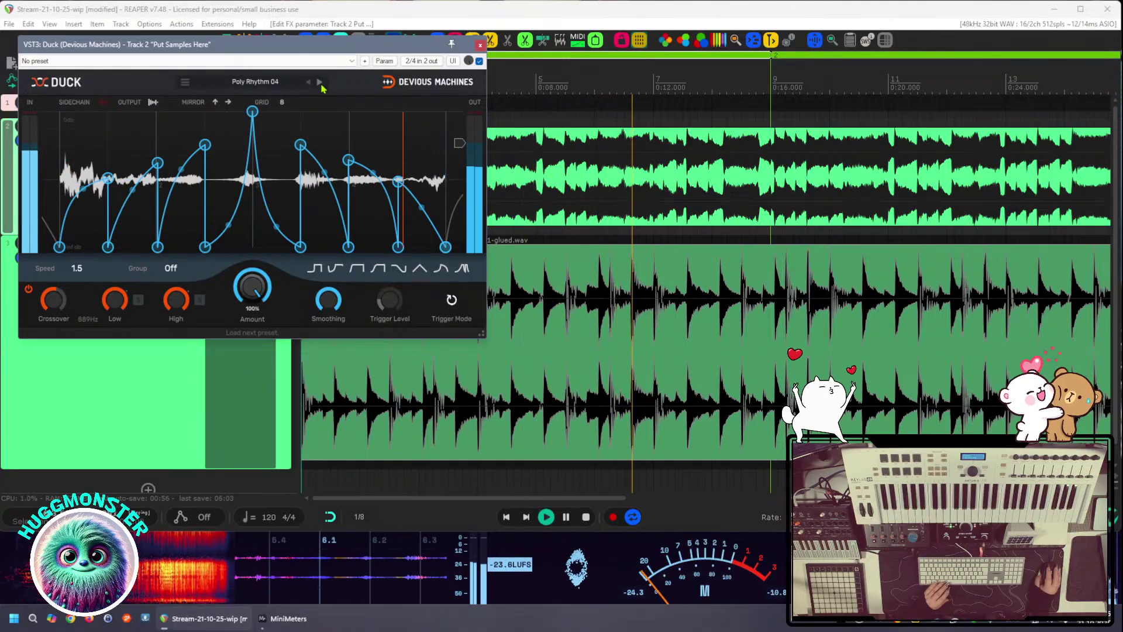
left_click(320, 82)
Load Duck's factory preset Rhythm 01 and listen to it on the frozen drums
left_click(255, 81)
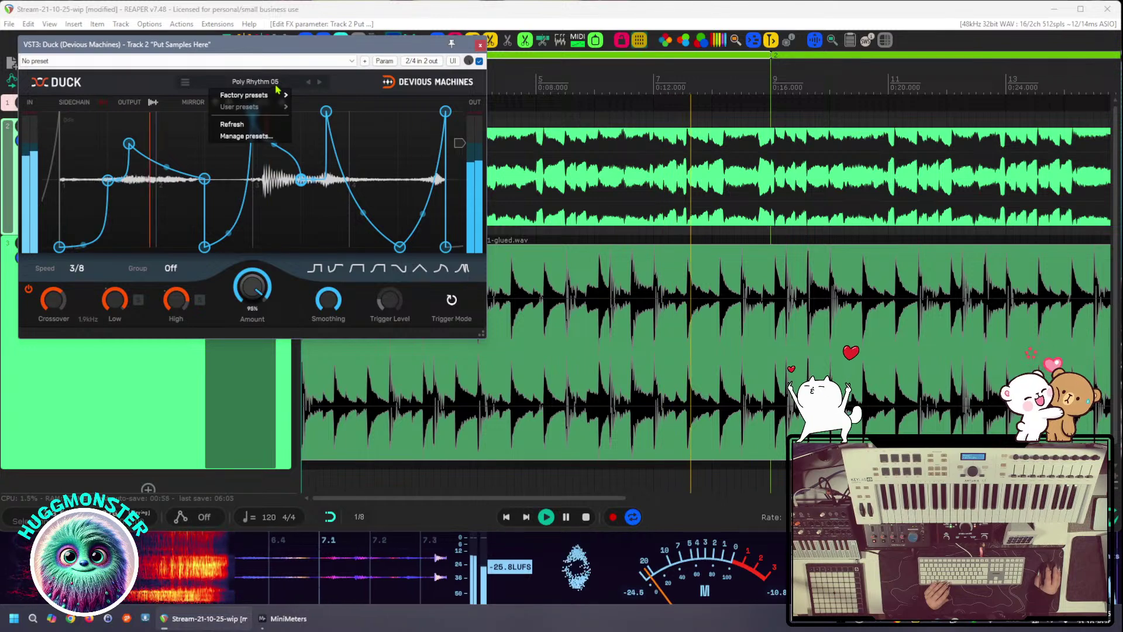
mouse_move(266, 97)
mouse_move(323, 121)
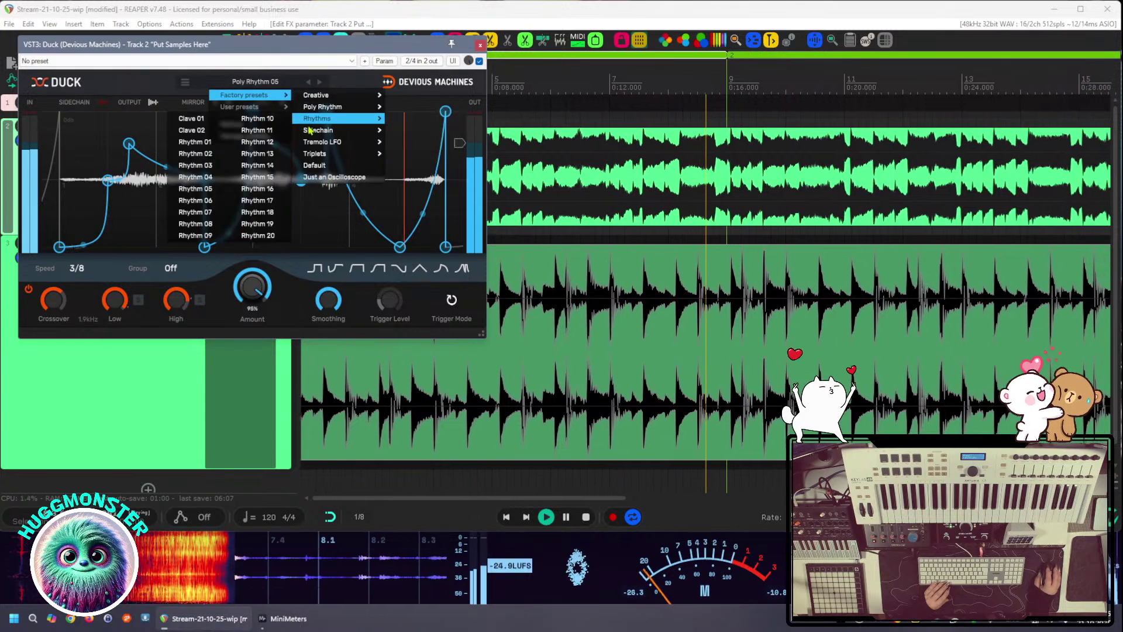
left_click(218, 144)
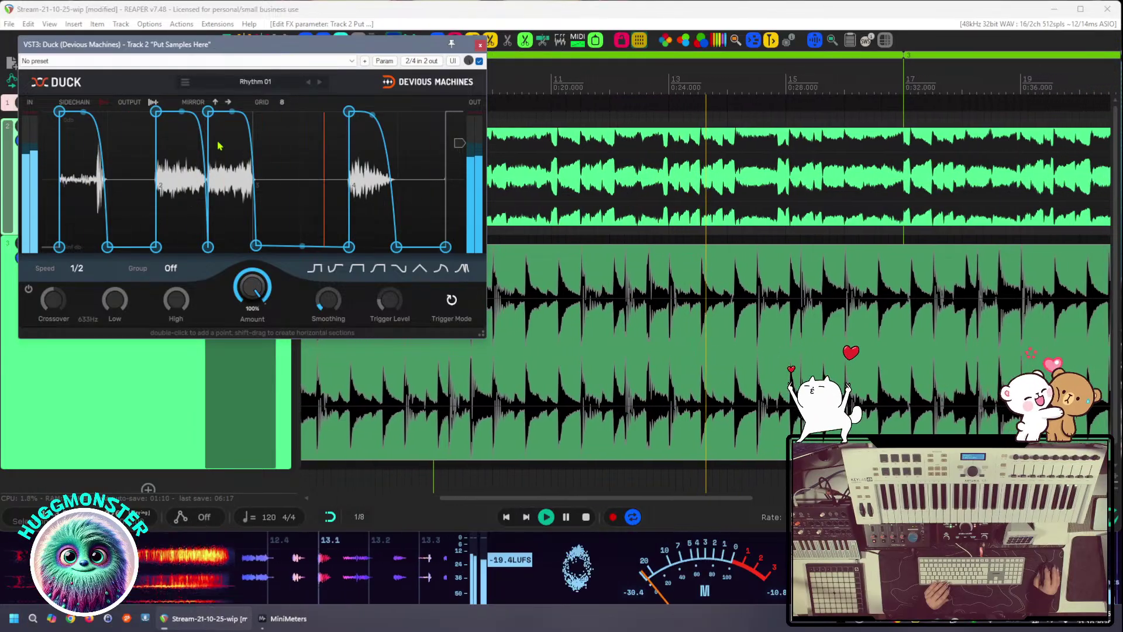
Set Duck's Speed to 1 bar for the Rhythm 01 preset and listen to the result on track 2
left_click_drag(234, 44, 615, 122)
key("space")
left_click(458, 347)
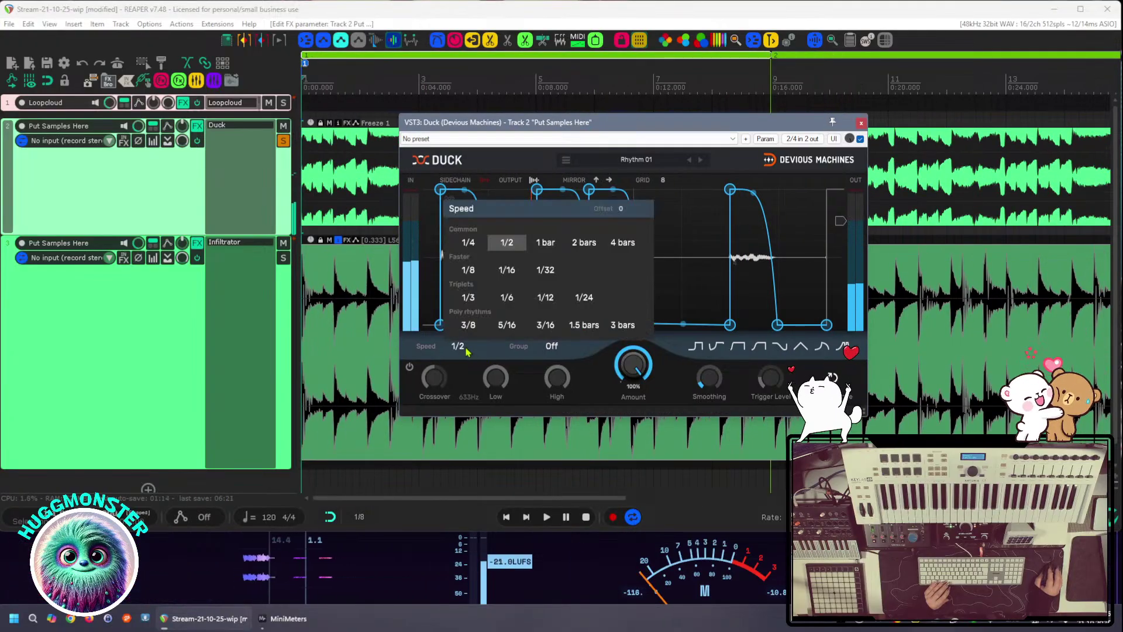
left_click(550, 245)
key("space")
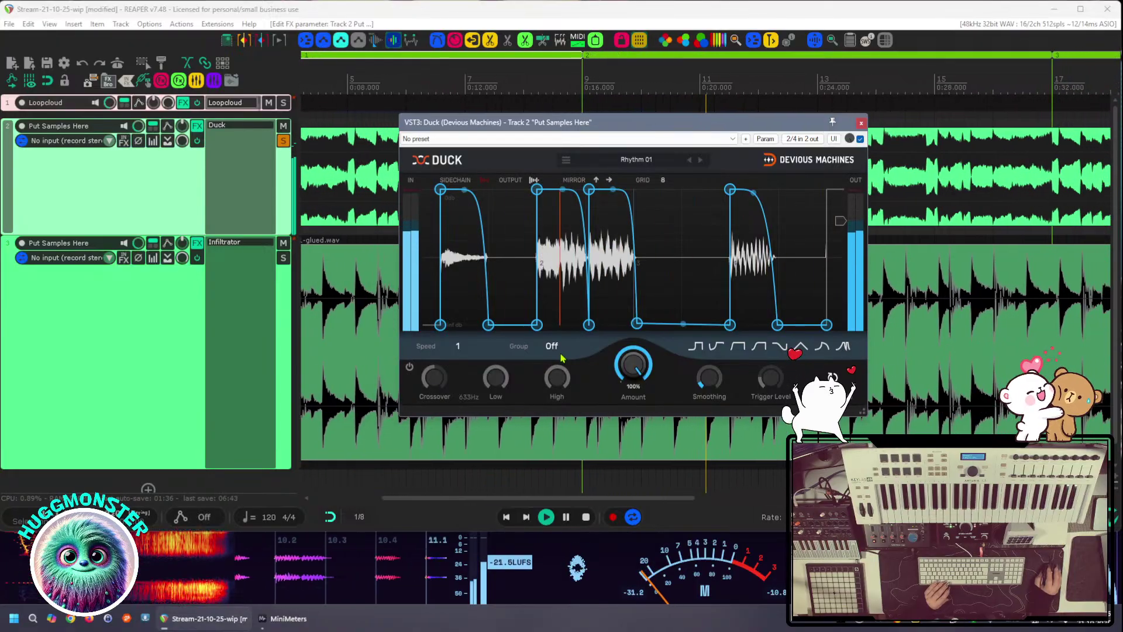
key("space")
Load Duck's factory Triplets preset Triplet 01 and play the frozen drums through it
left_click(641, 162)
mouse_move(632, 177)
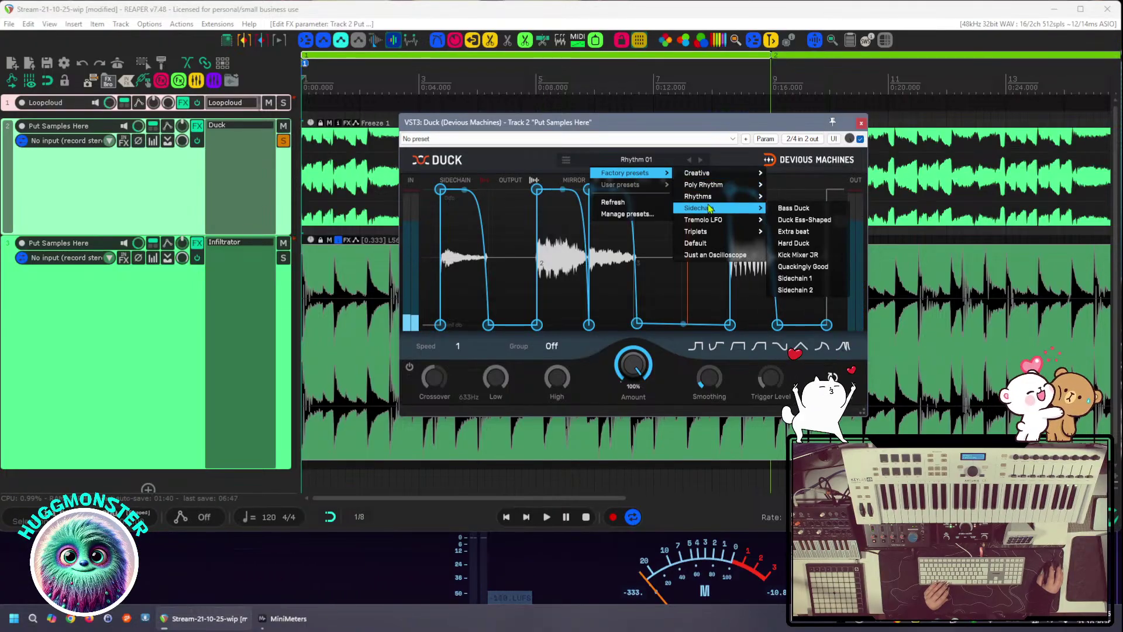
mouse_move(715, 199)
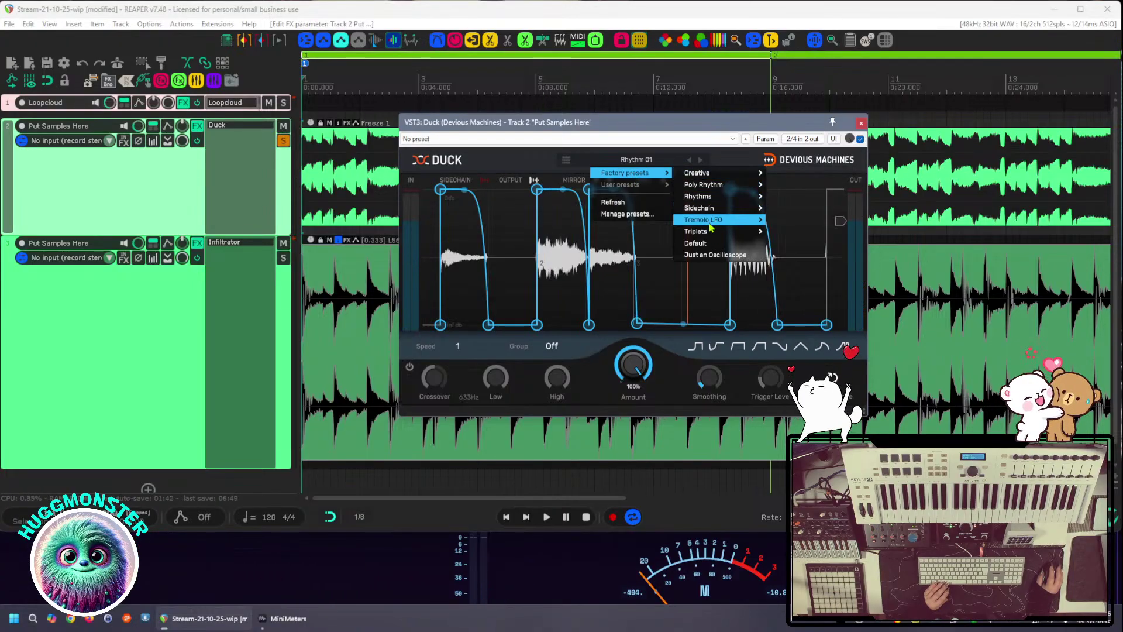
mouse_move(711, 233)
left_click(780, 234)
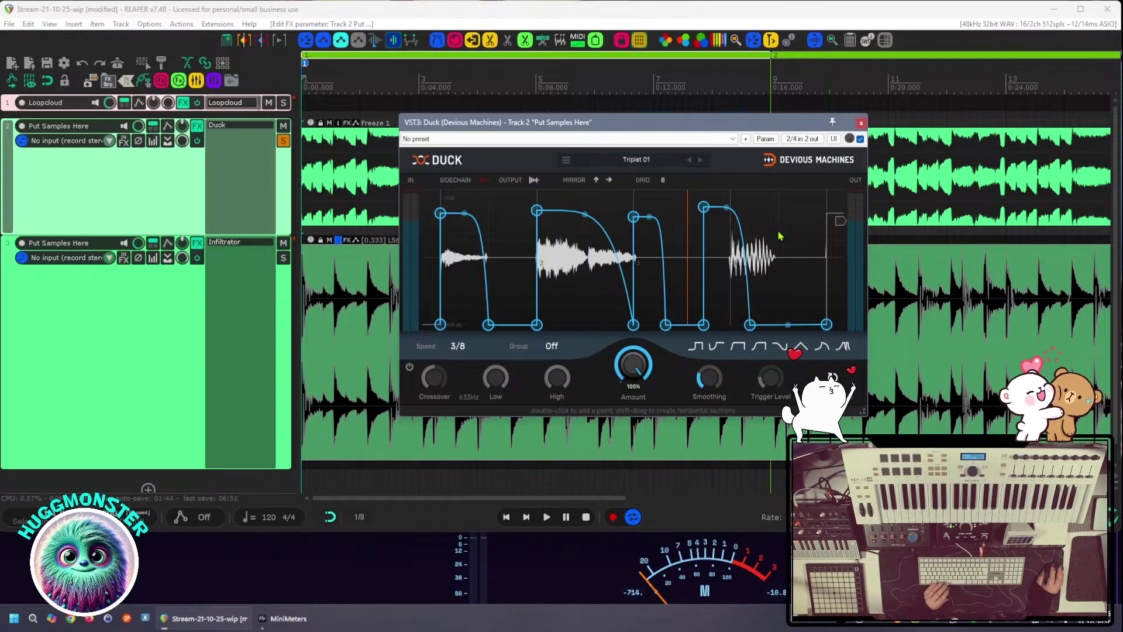
key("space")
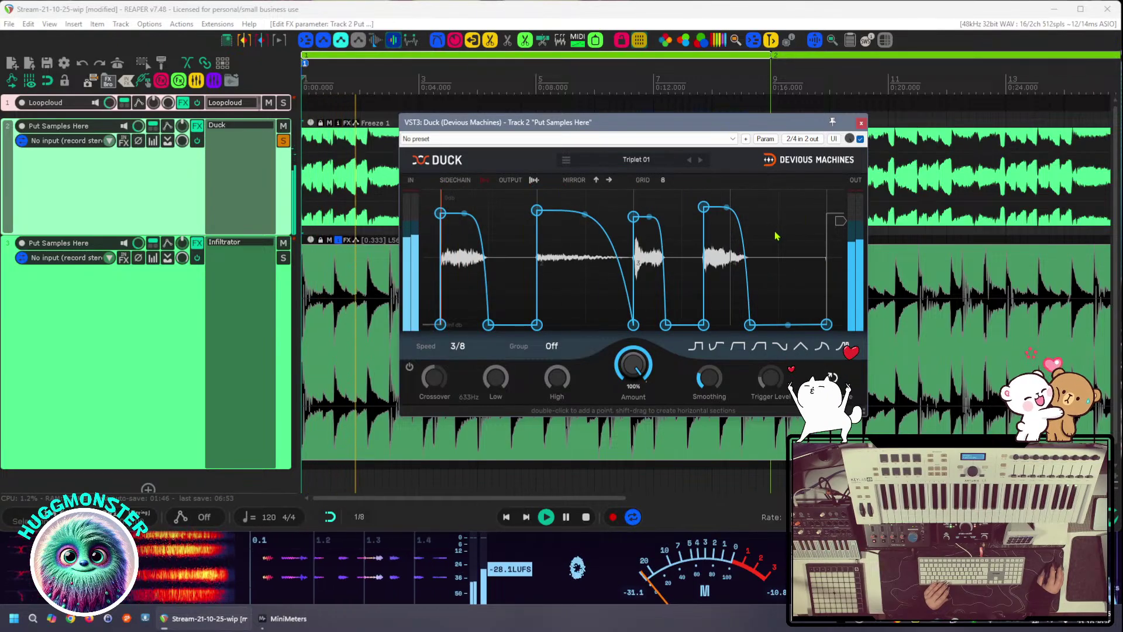
Load Duck's Creative factory preset Aeroplane Flutter and listen to it on the frozen drums
left_click(638, 161)
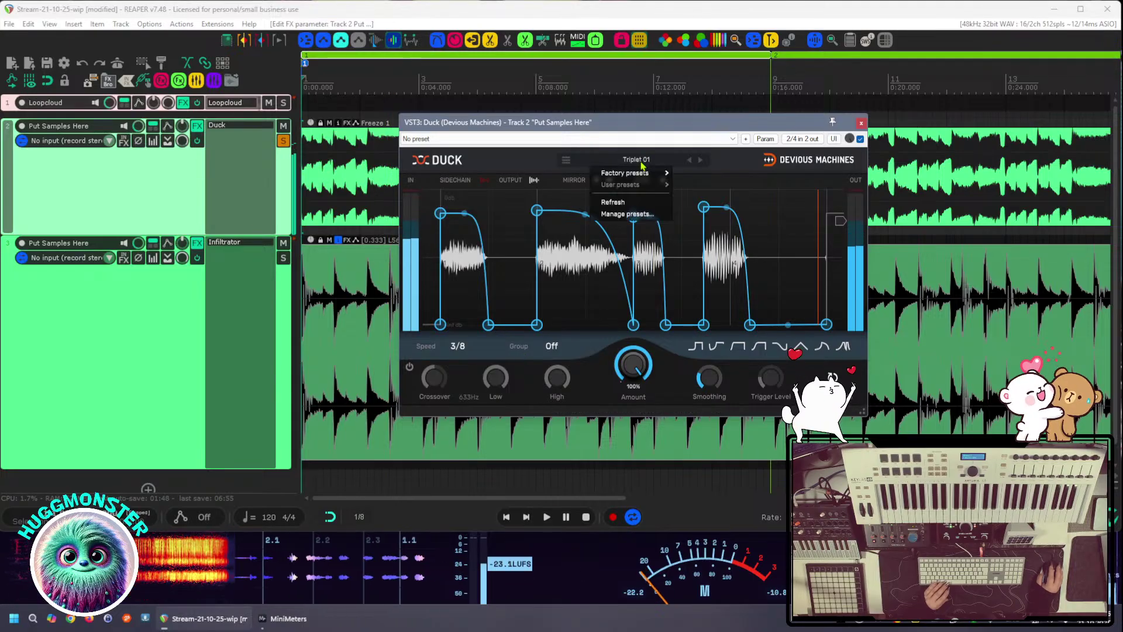
mouse_move(641, 176)
mouse_move(698, 178)
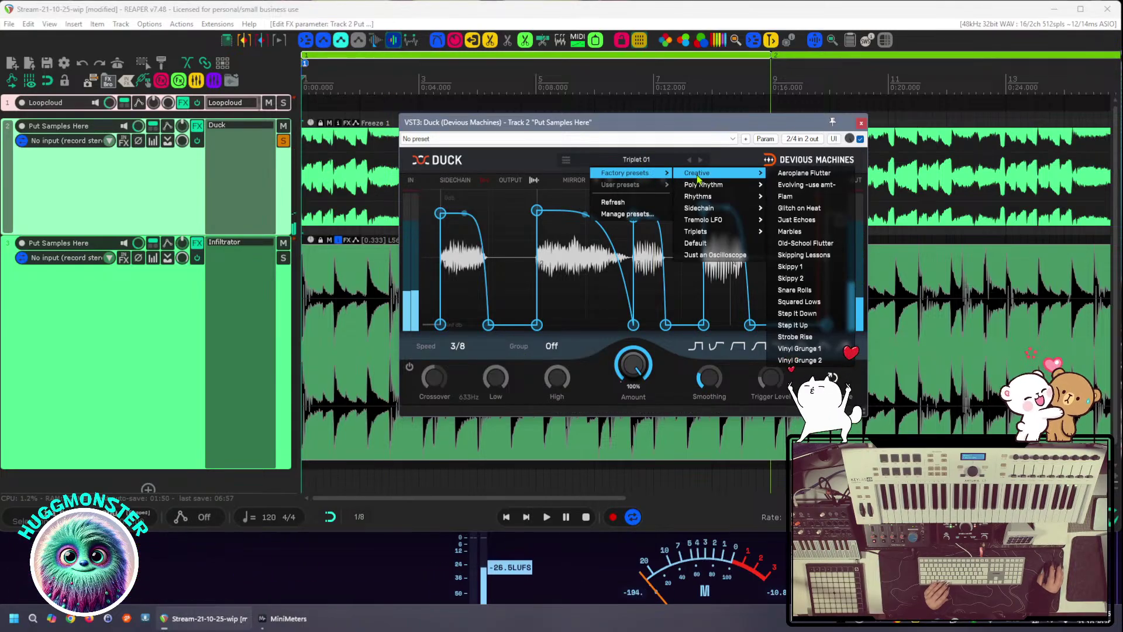
left_click(807, 174)
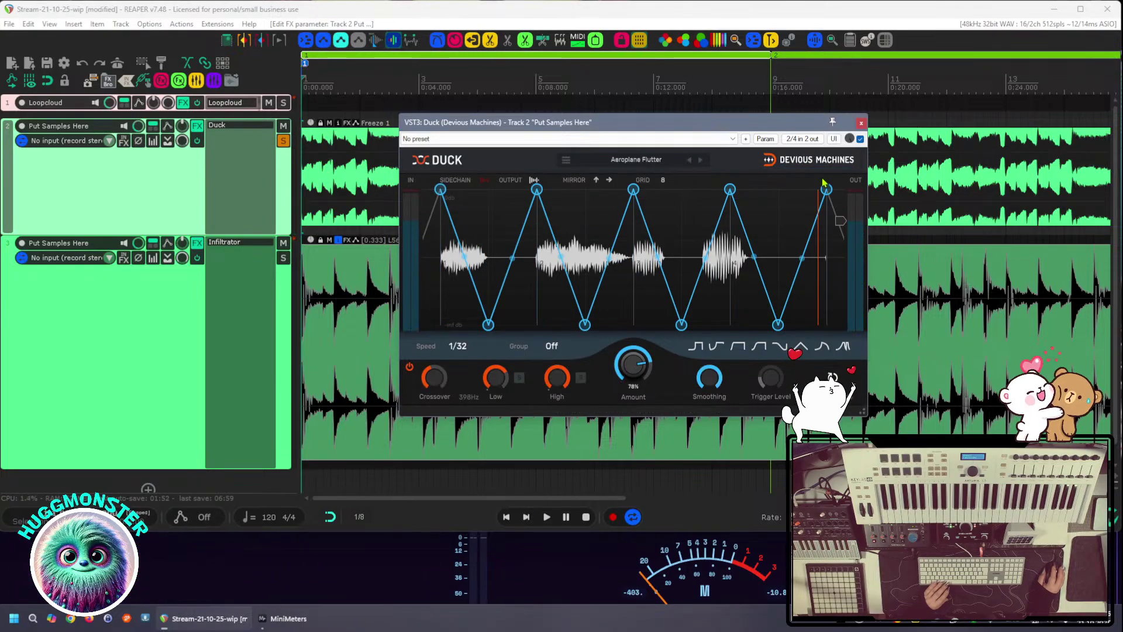
key("space")
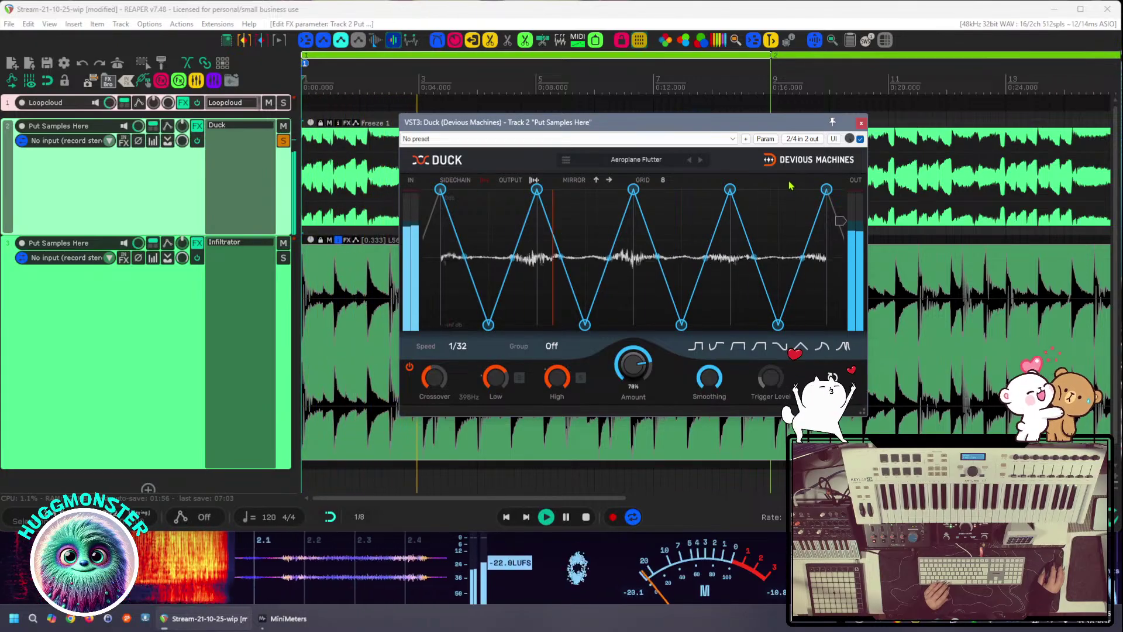
key("space")
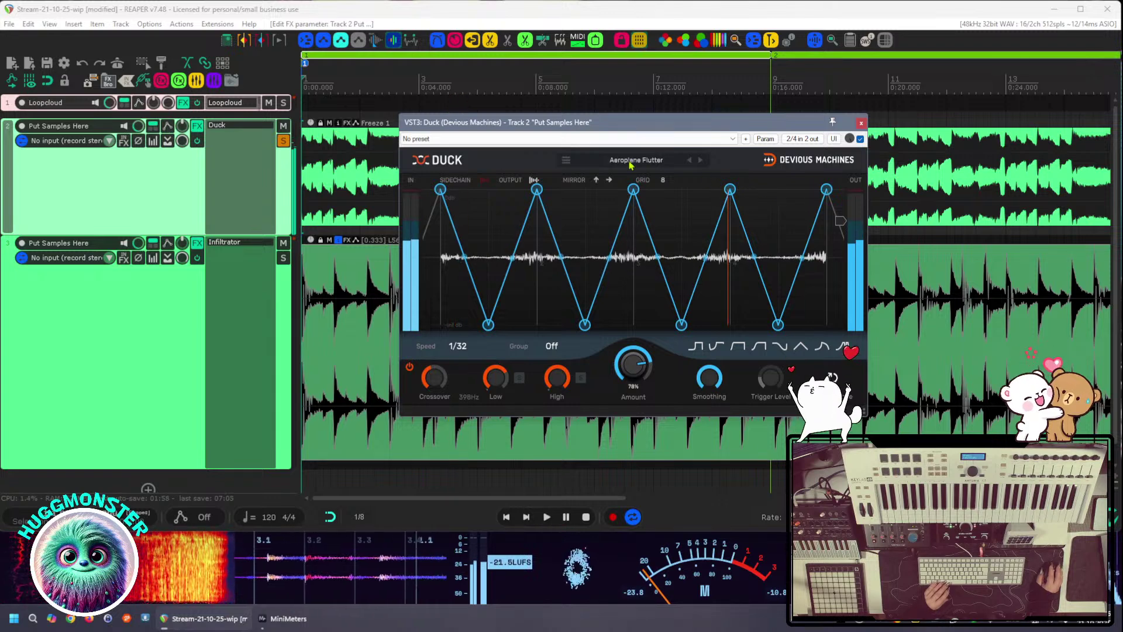
Load Duck's Creative factory preset Evolving -use amt- and listen to it on the frozen drums
left_click(631, 163)
mouse_move(643, 173)
mouse_move(719, 177)
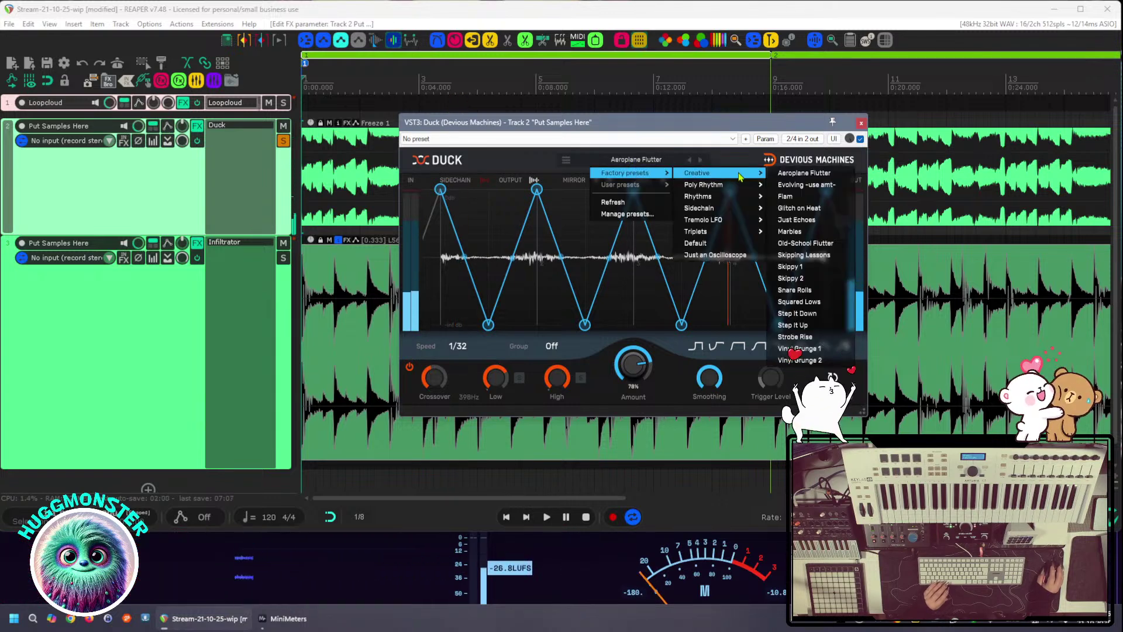
left_click(806, 185)
key("space")
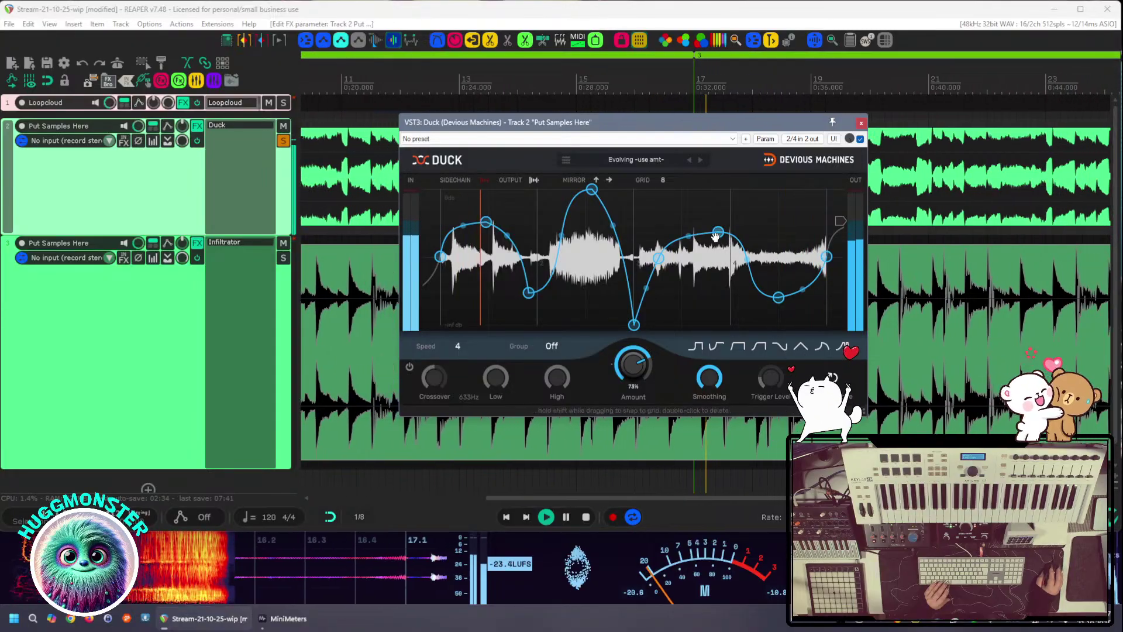
key("space")
Load Duck's Creative factory preset Glitch on Heat and start playback of the frozen drums
left_click(636, 159)
mouse_move(632, 173)
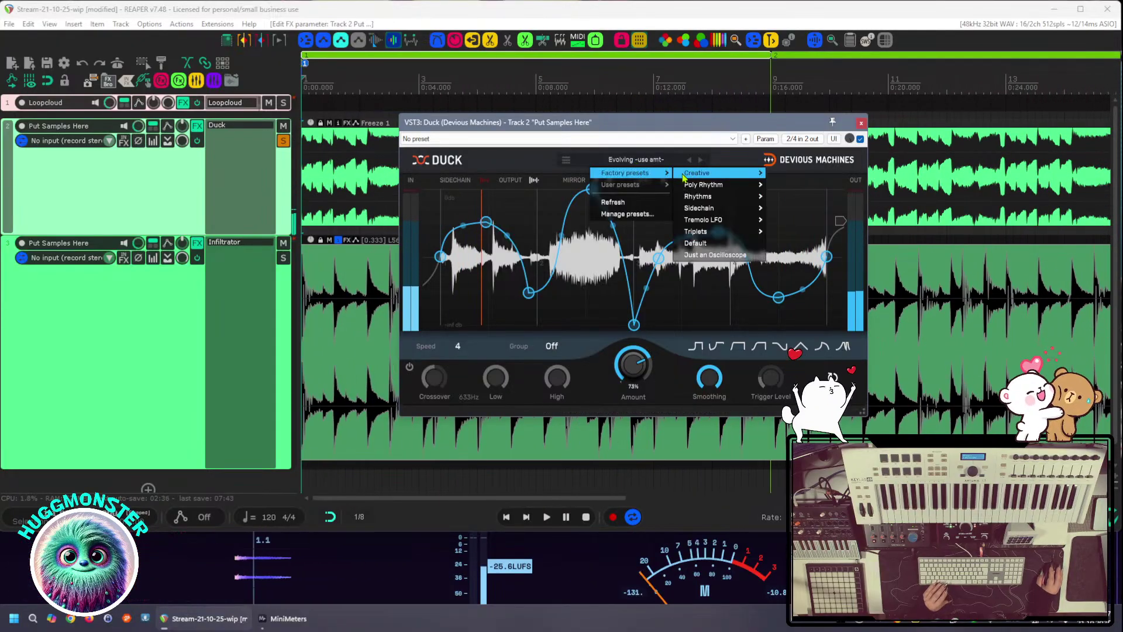
mouse_move(684, 176)
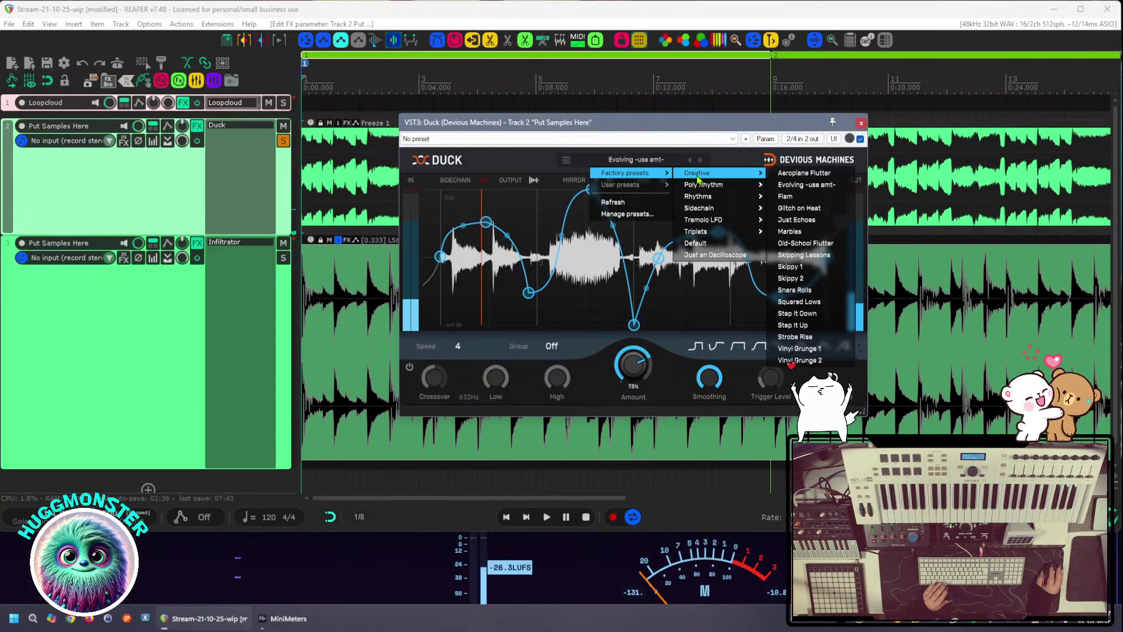
left_click(825, 209)
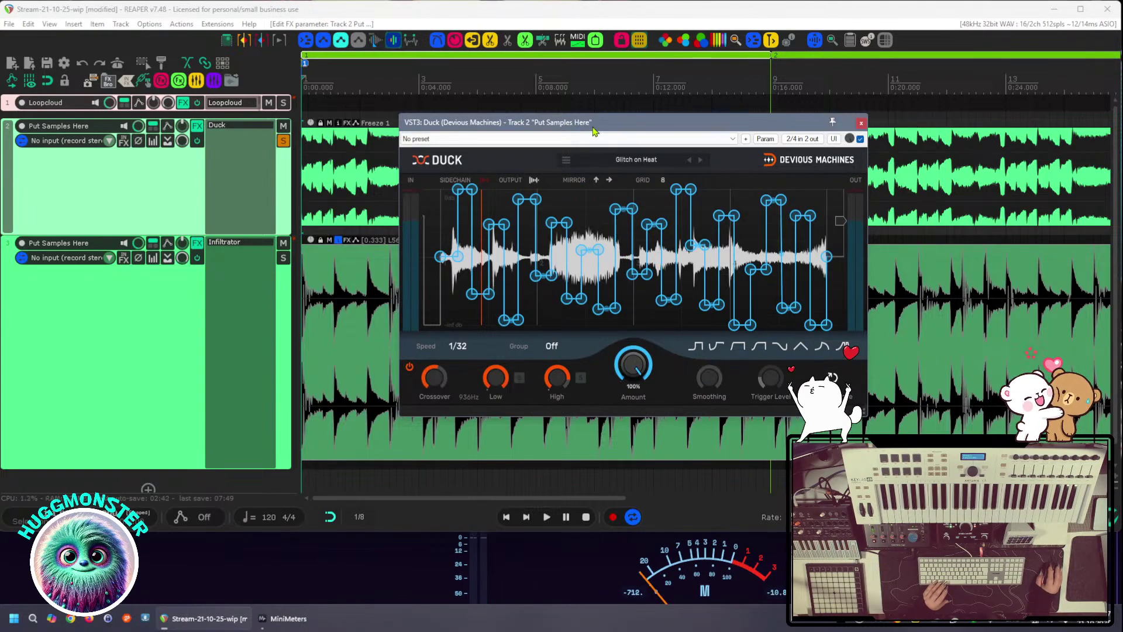
left_click_drag(594, 131, 602, 126)
key("space")
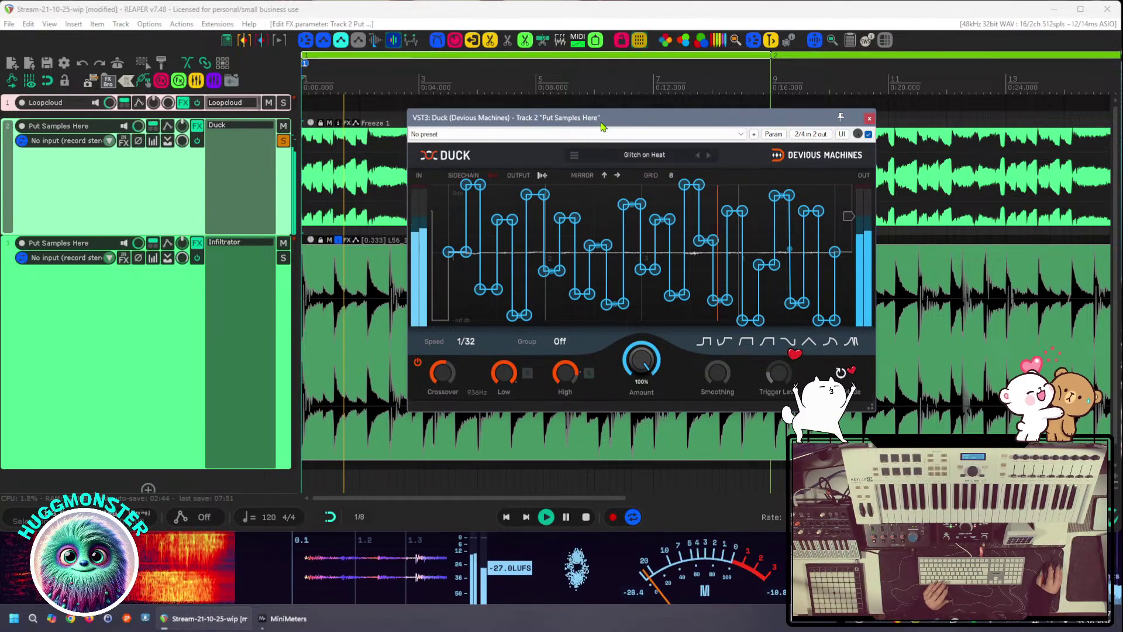
Compare Duck Speed settings of 1 bar and 2 bars on the Glitch on Heat preset during playback
left_click(466, 341)
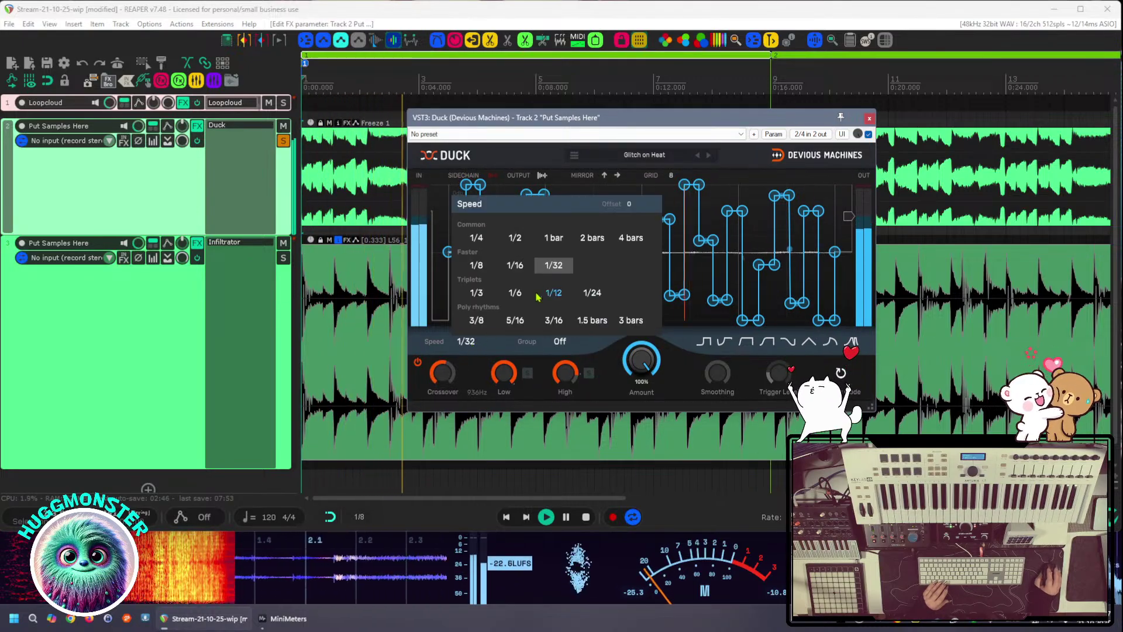
left_click(554, 238)
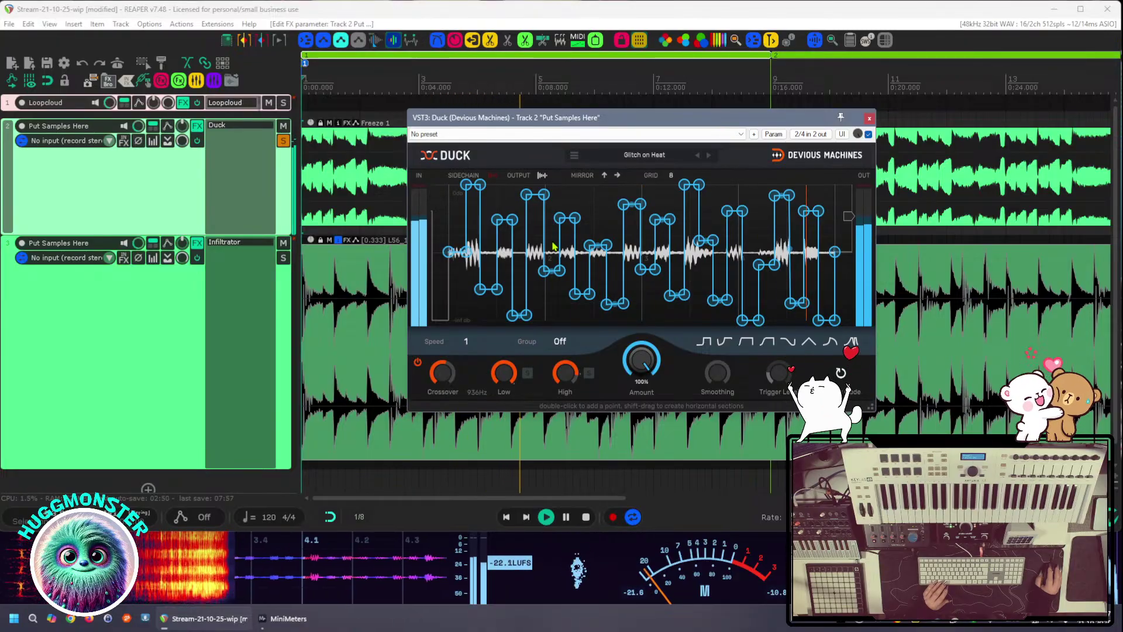
left_click(466, 343)
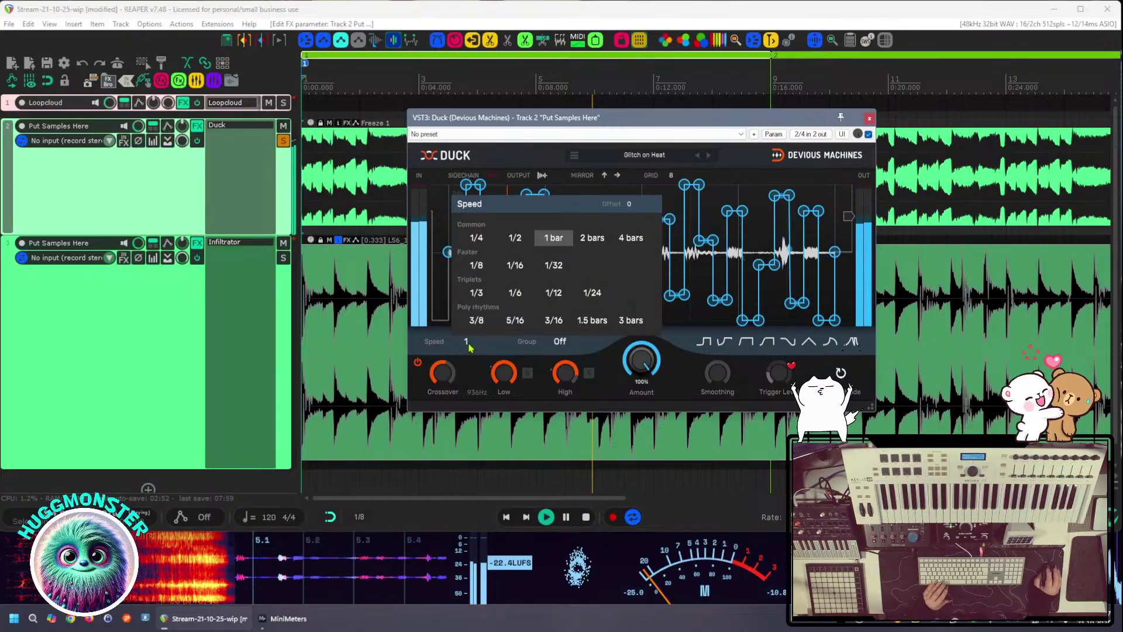
left_click(588, 240)
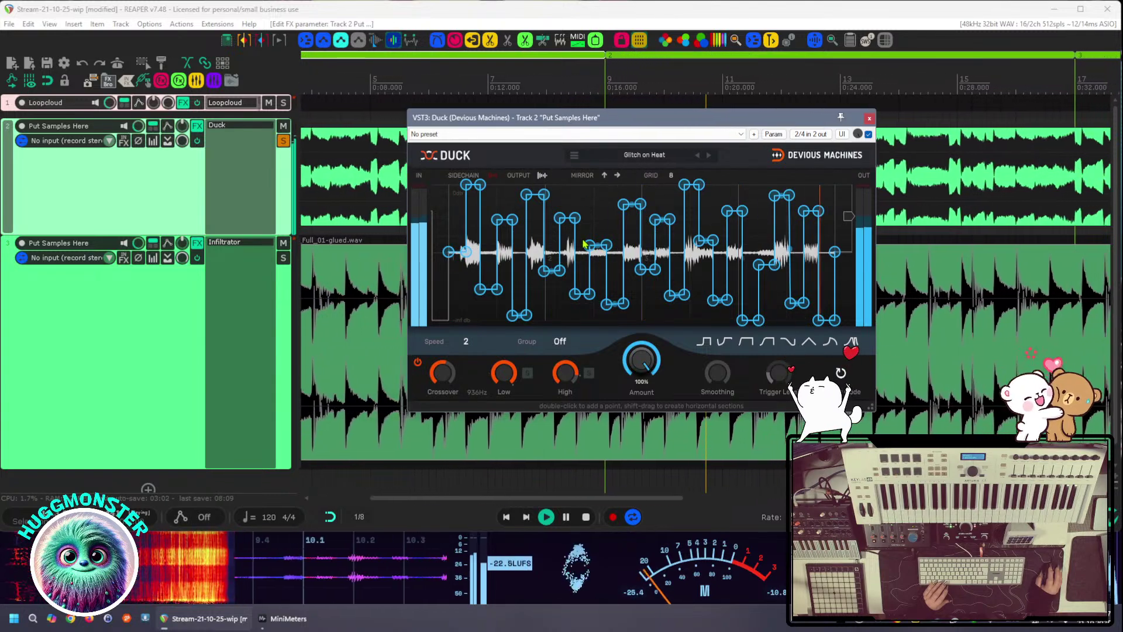
key("space")
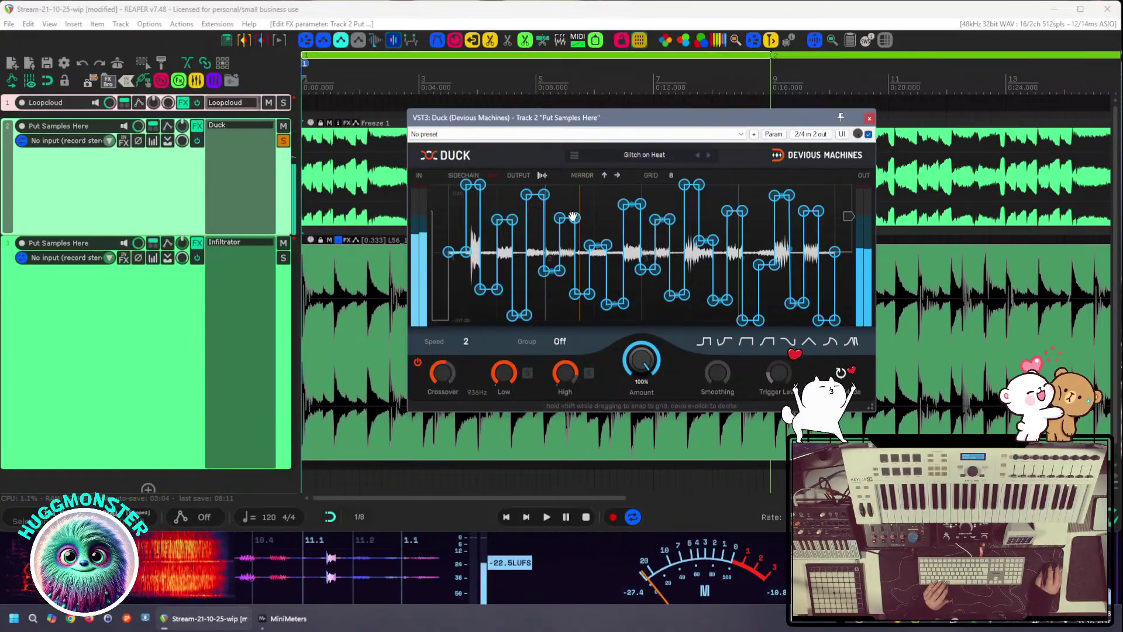
Load Duck's Creative factory preset Just Echoes and play the frozen drums through it
left_click(643, 155)
mouse_move(637, 169)
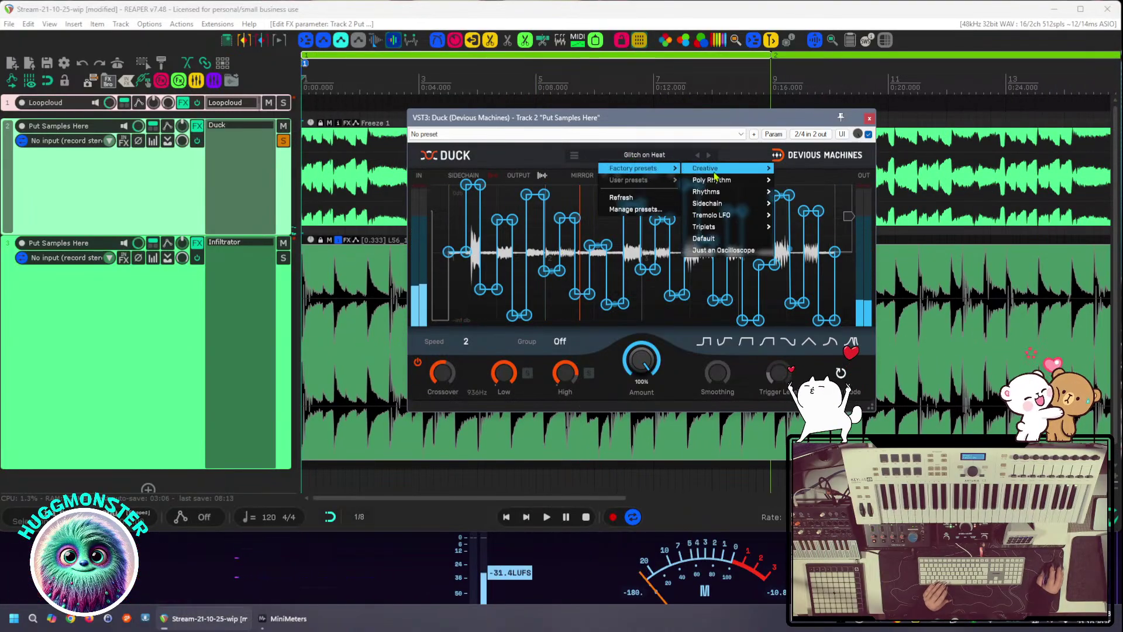
mouse_move(725, 168)
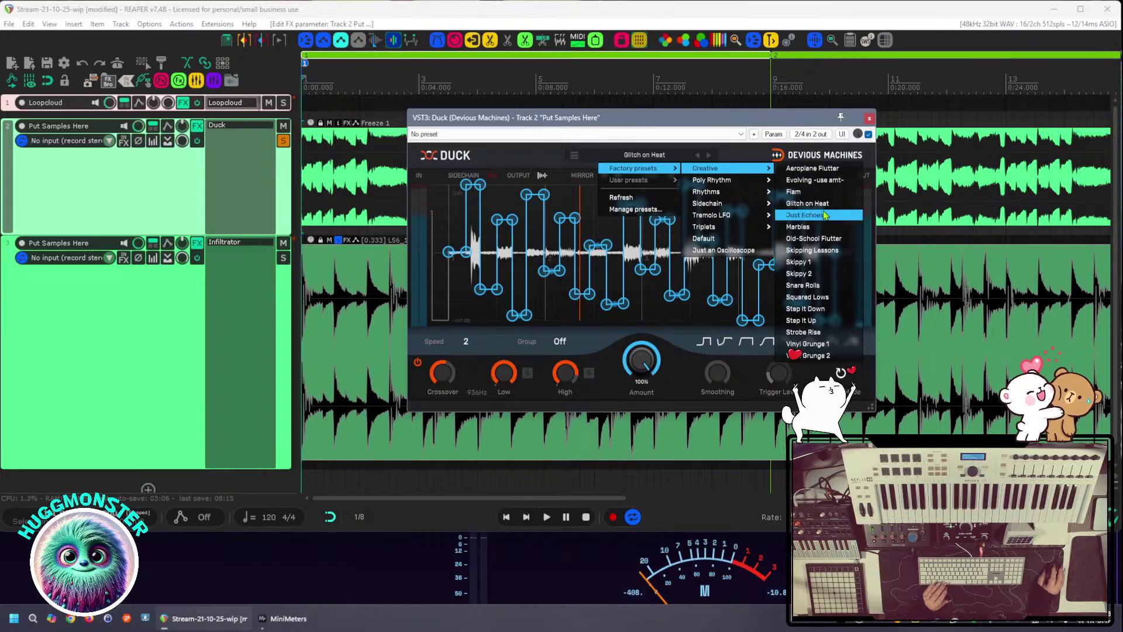
left_click(811, 215)
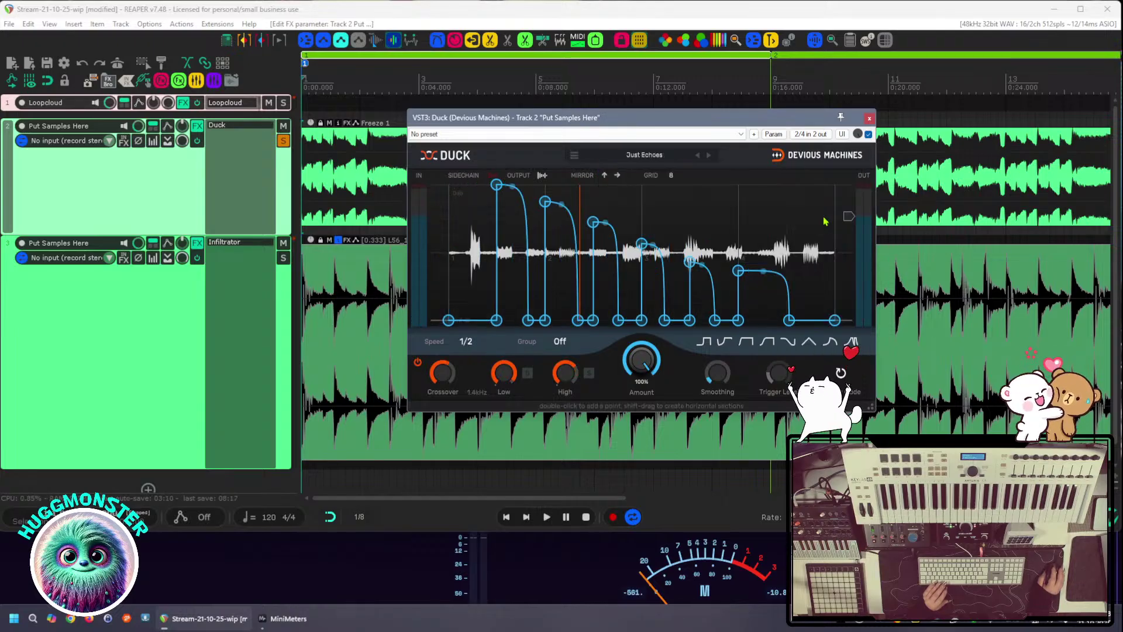
key("space")
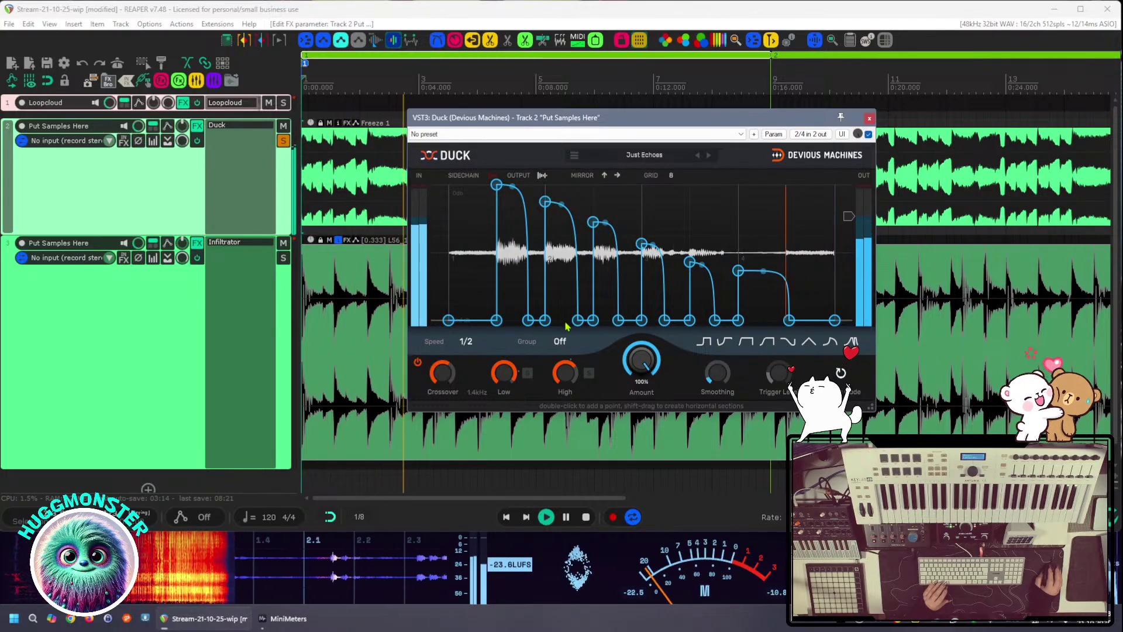
Set Duck's Speed to 1 bar for the Just Echoes preset, listen to it, and stop playback
left_click(481, 345)
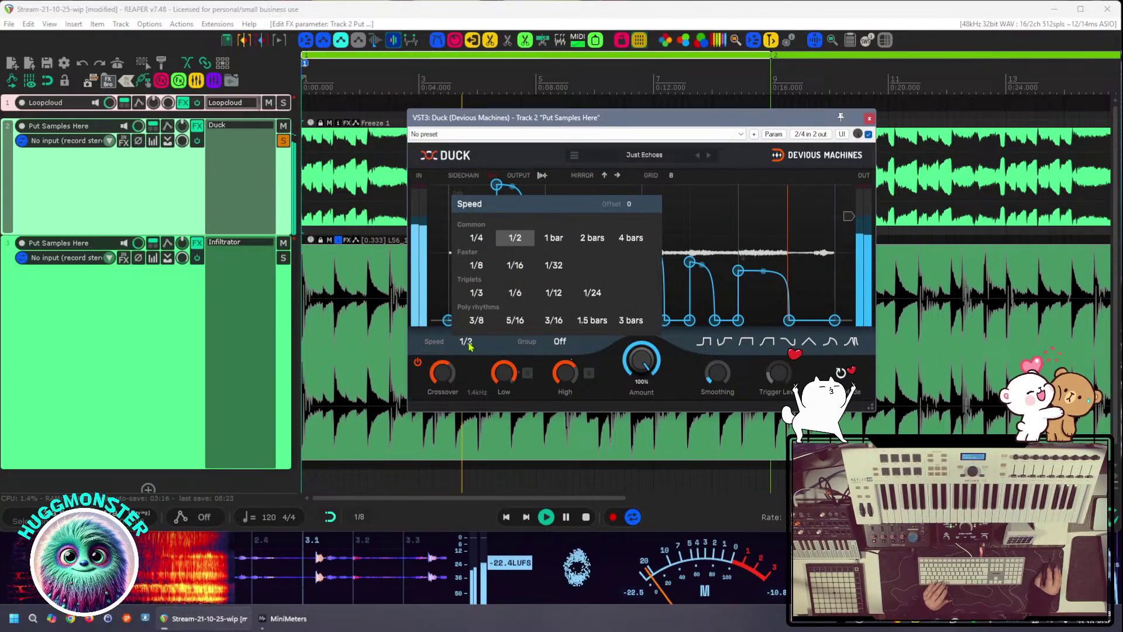
left_click(553, 238)
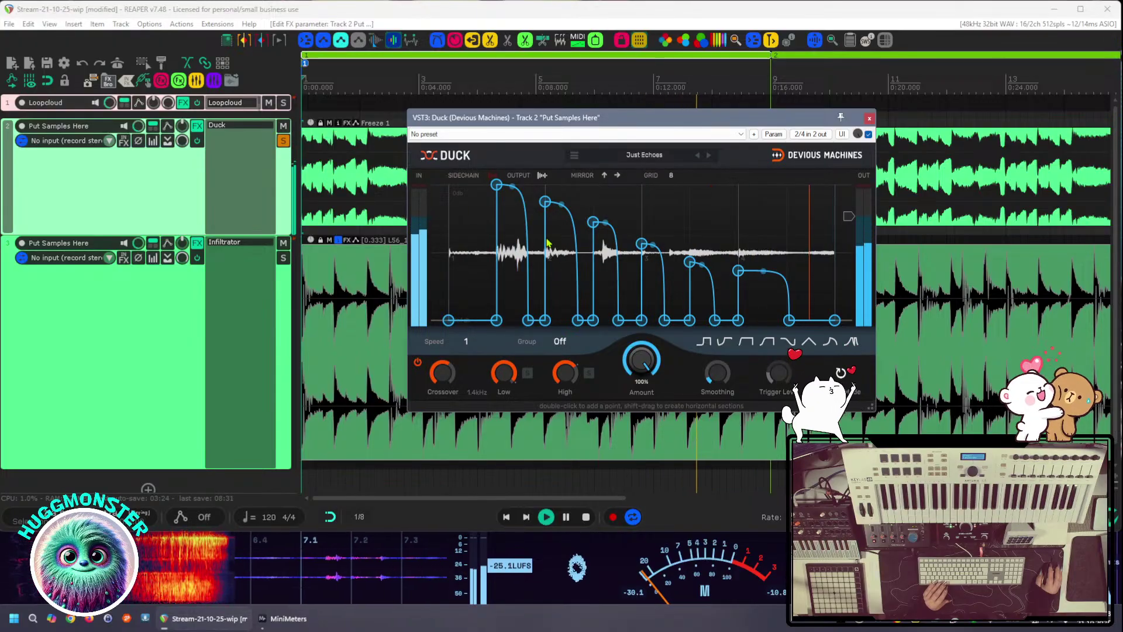
key("space")
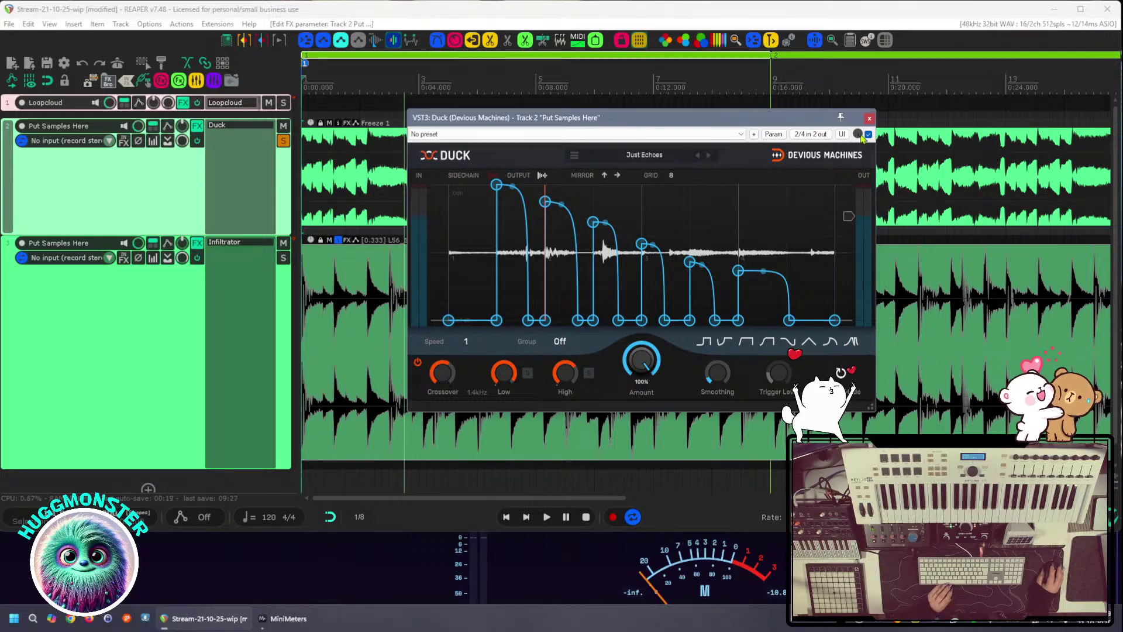
Remove Duck from track 2 and add the VST3 version of Polyverse Music's Filterverse instead
left_click(870, 120)
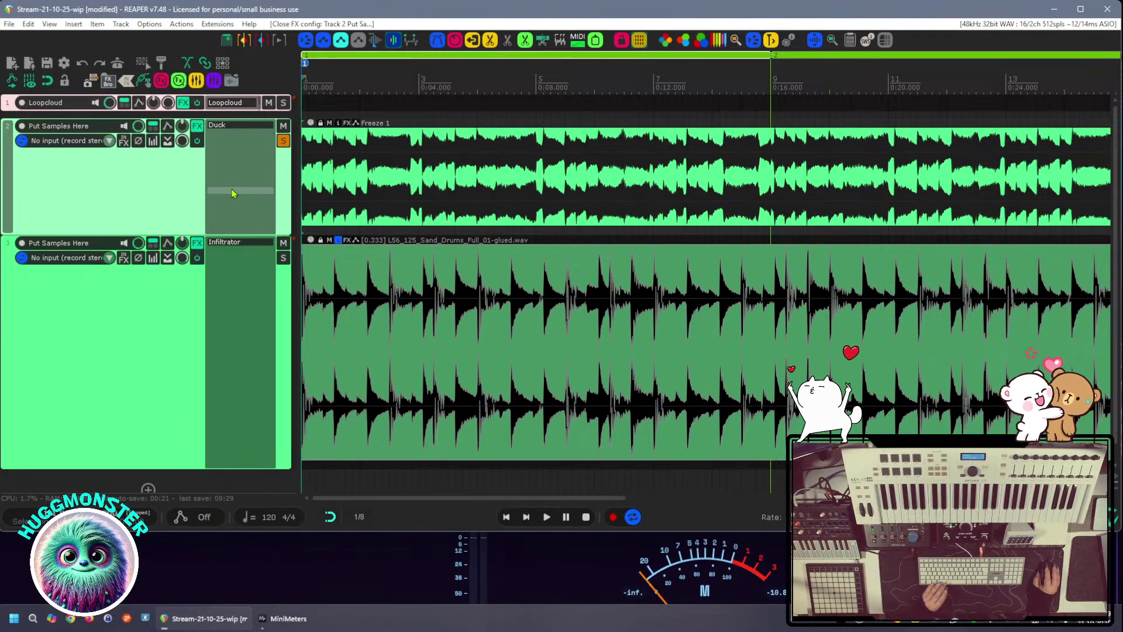
left_click(233, 128, "alt")
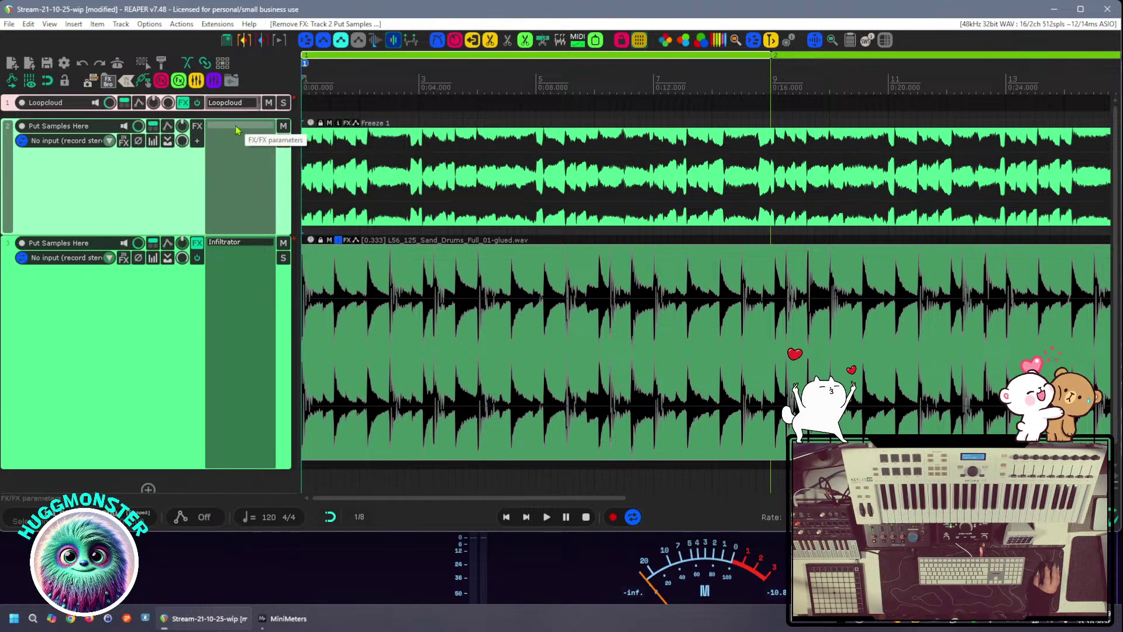
left_click(237, 129)
scroll(360, 459, "down", 3)
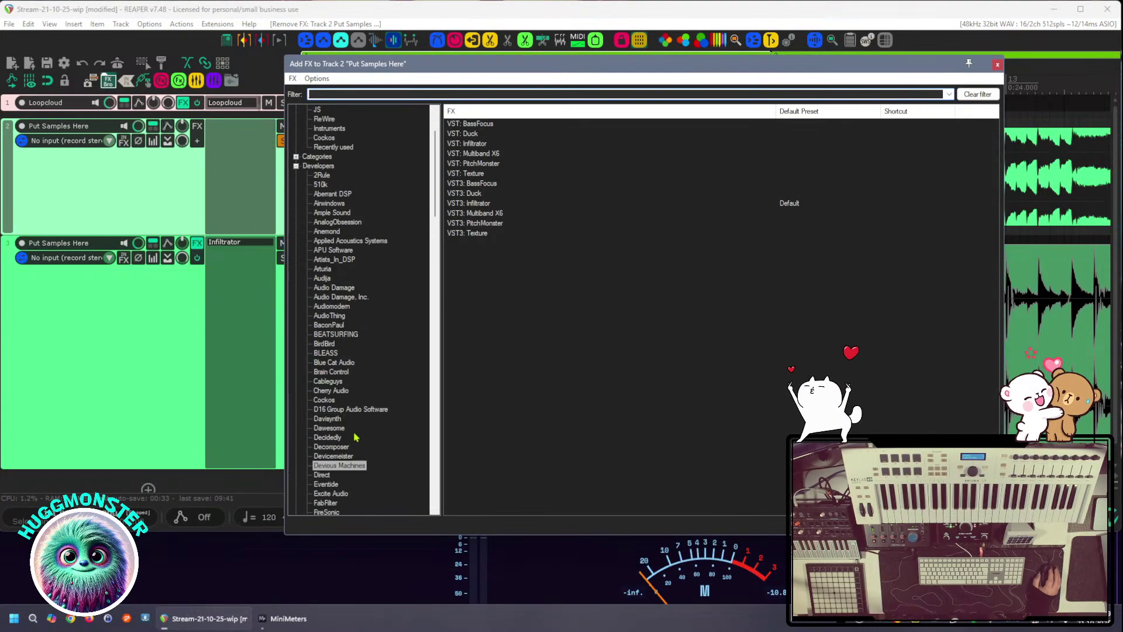
scroll(360, 459, "down", 12)
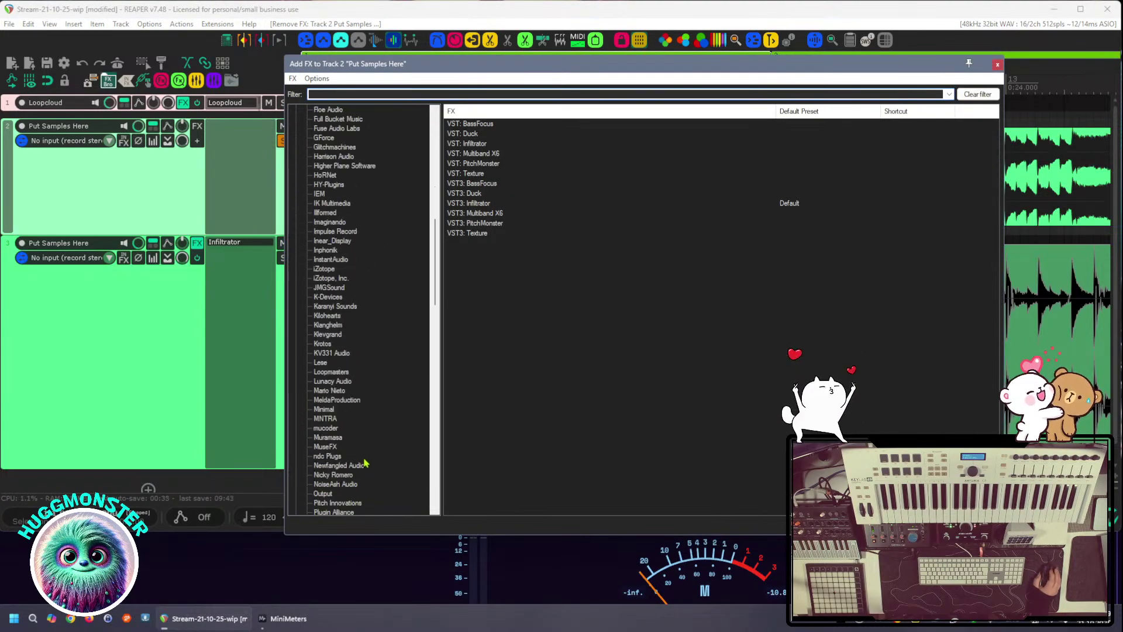
scroll(364, 464, "down", 3)
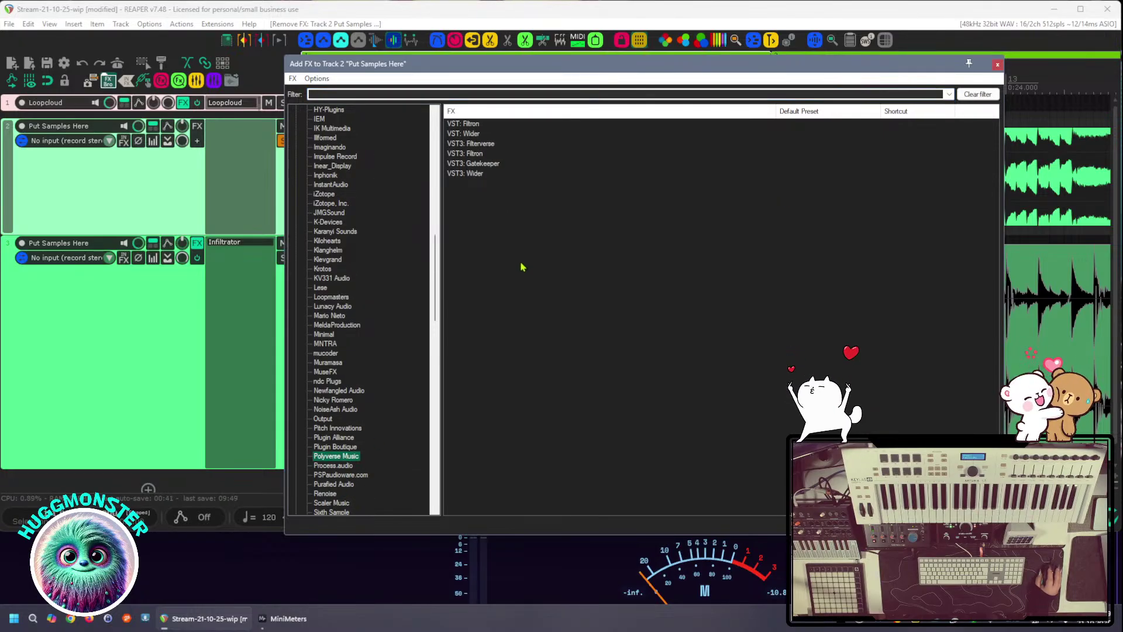
left_click(492, 146)
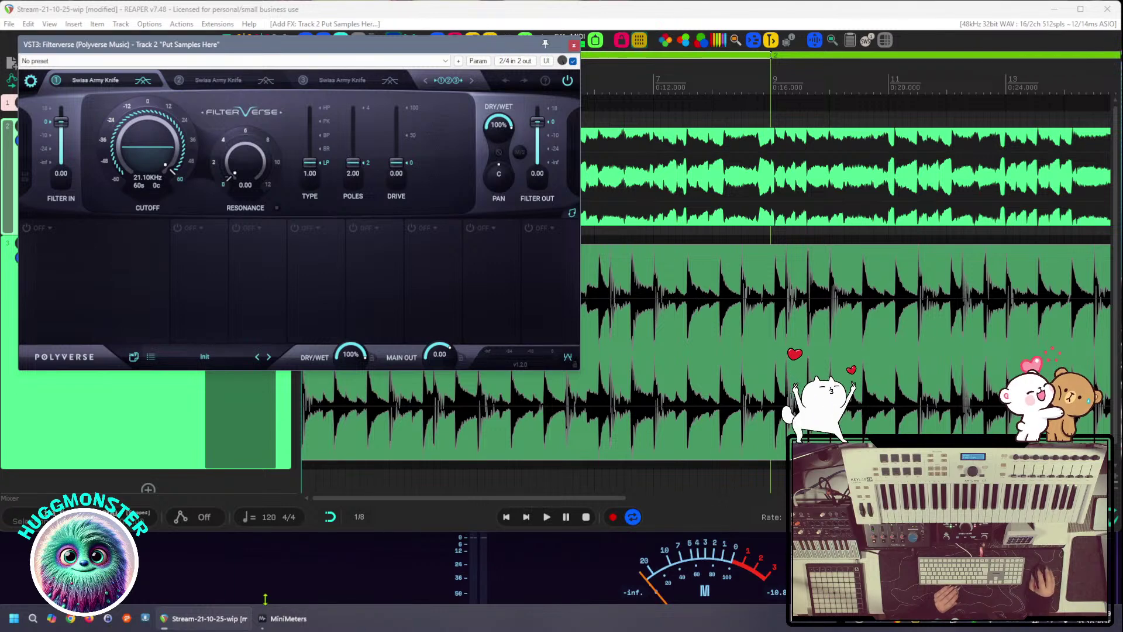
Move the Filterverse window clear of the track controls, open its preset browser, and filter the presets by the drums tag
left_click(71, 620)
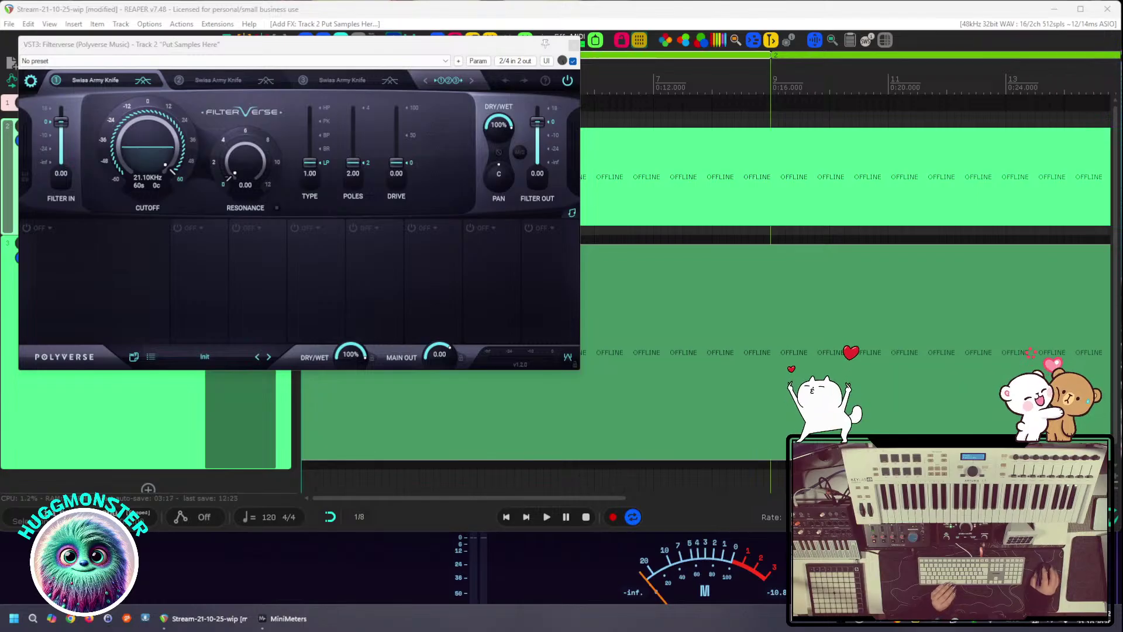
left_click_drag(386, 47, 728, 167)
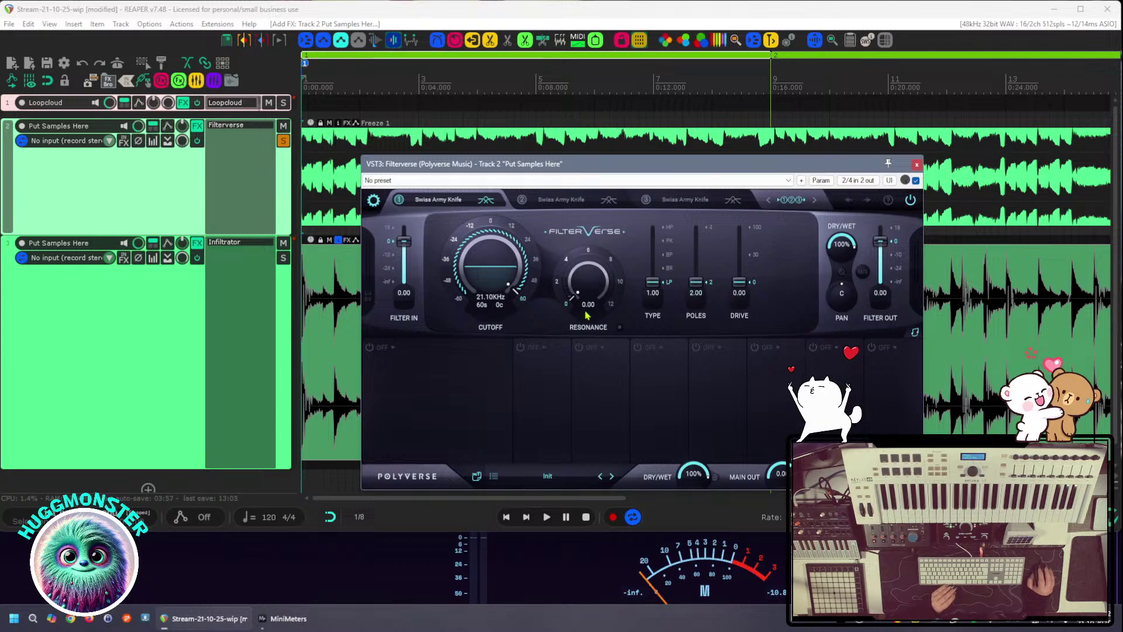
left_click(548, 476)
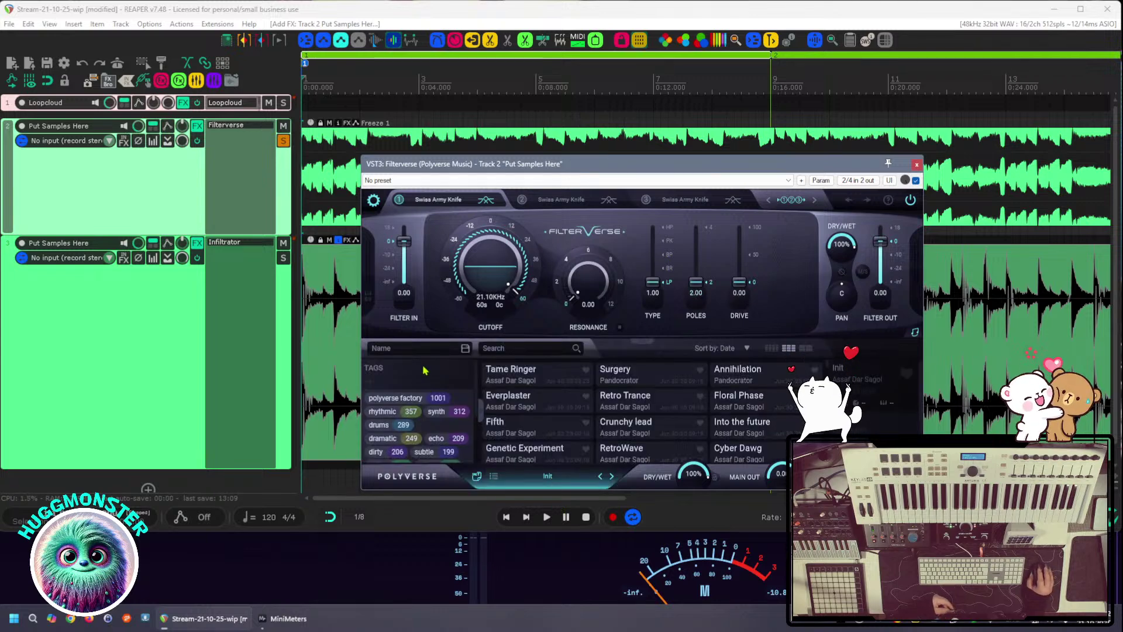
left_click(385, 414)
left_click(385, 414)
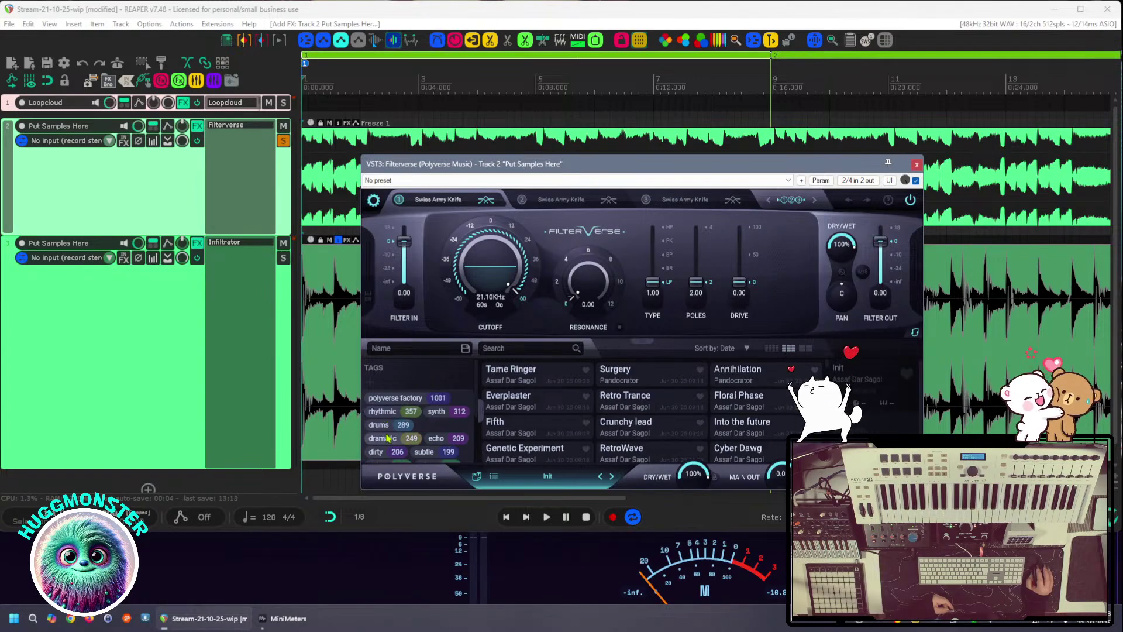
left_click(432, 411)
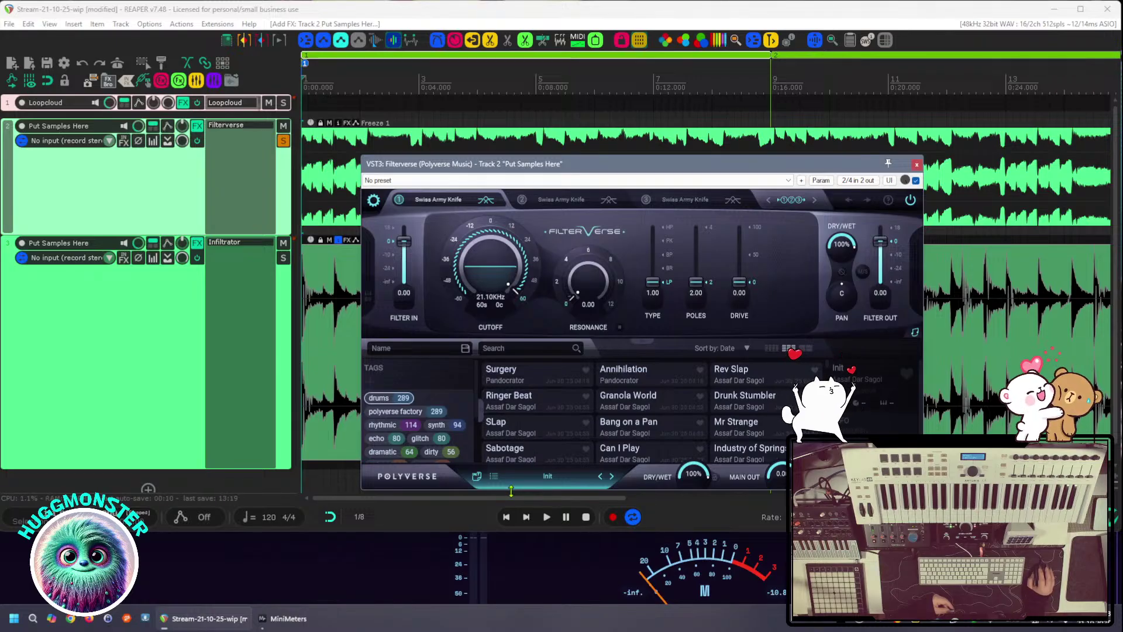
Audition the Filterverse presets Sabotage, Annihilation, Surgery and Ringer Beat on the frozen drums, and stop playback
left_click(522, 457)
key("space")
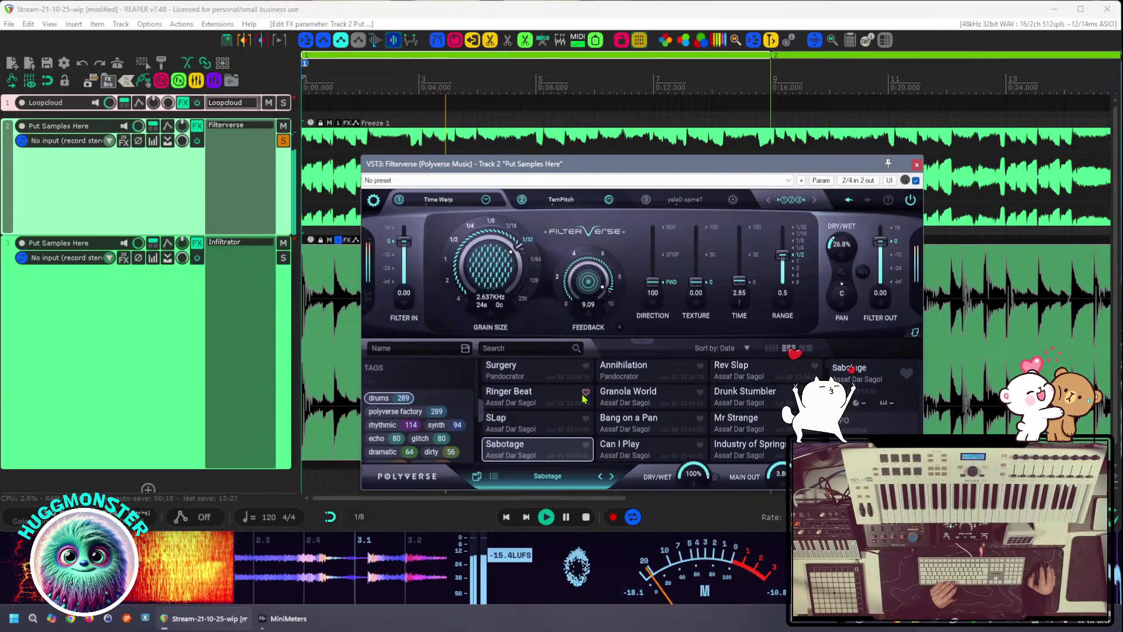
left_click(615, 374)
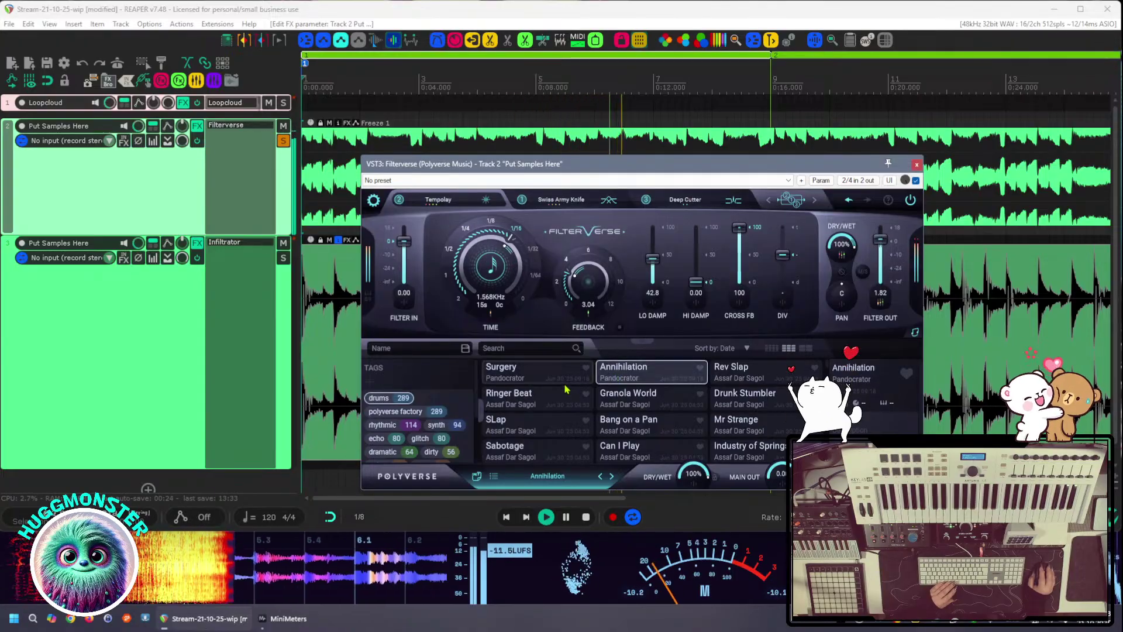
left_click(539, 374)
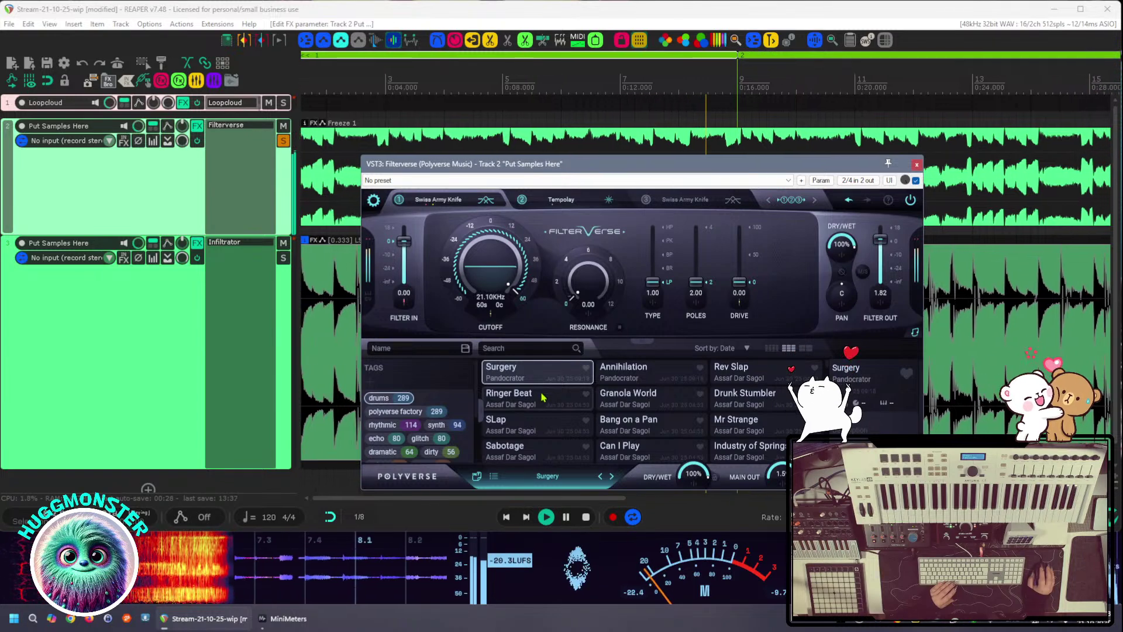
scroll(551, 413, "down", 1)
scroll(550, 414, "down", 2)
scroll(550, 406, "up", 3)
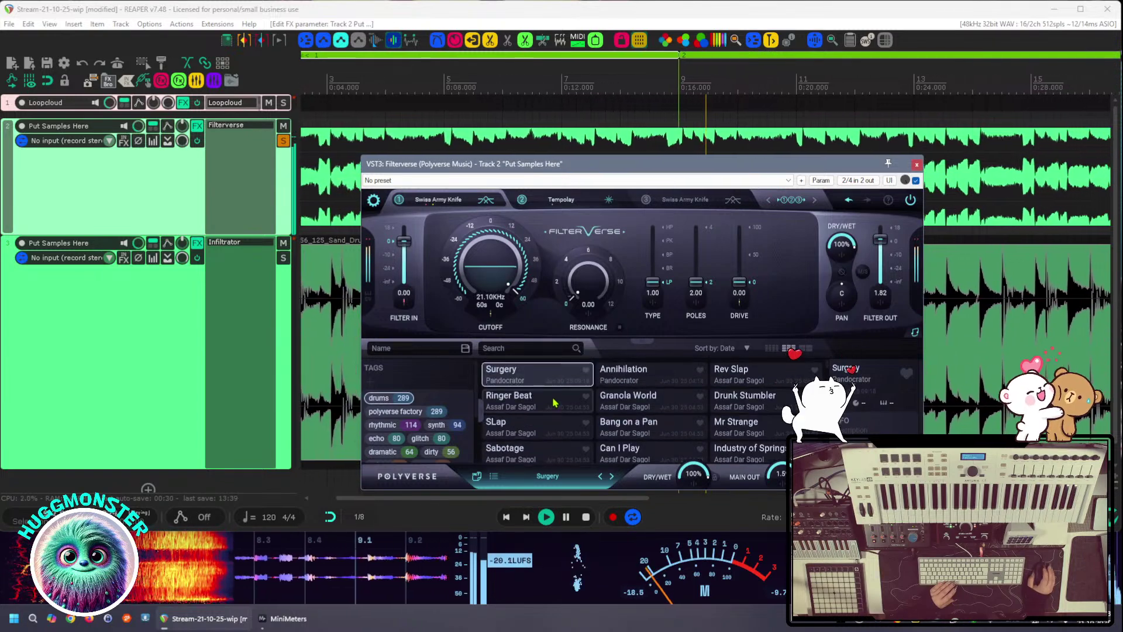
left_click(550, 402)
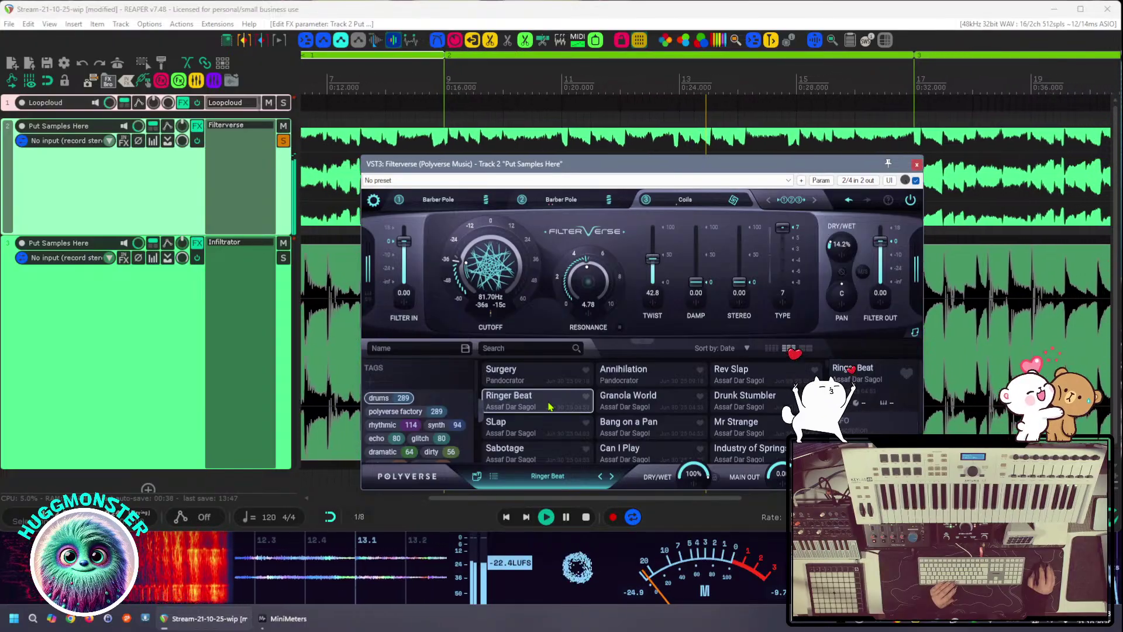
key("space")
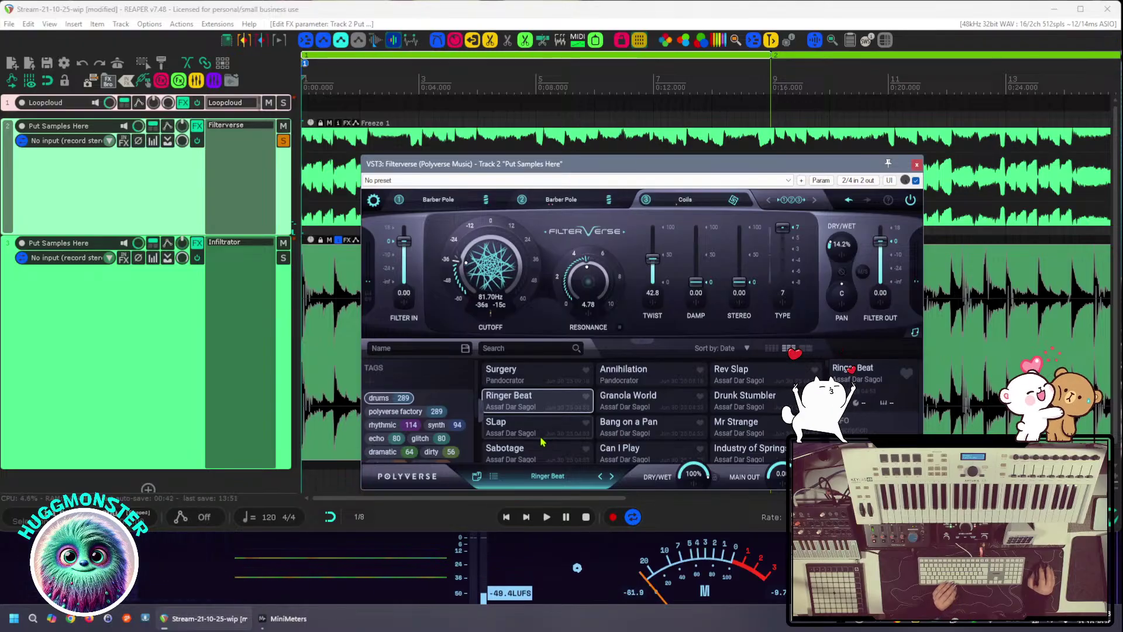
Restart playback and audition the Filterverse presets Car Factory, Vaccum and Domino on the frozen drums
scroll(550, 430, "down", 1)
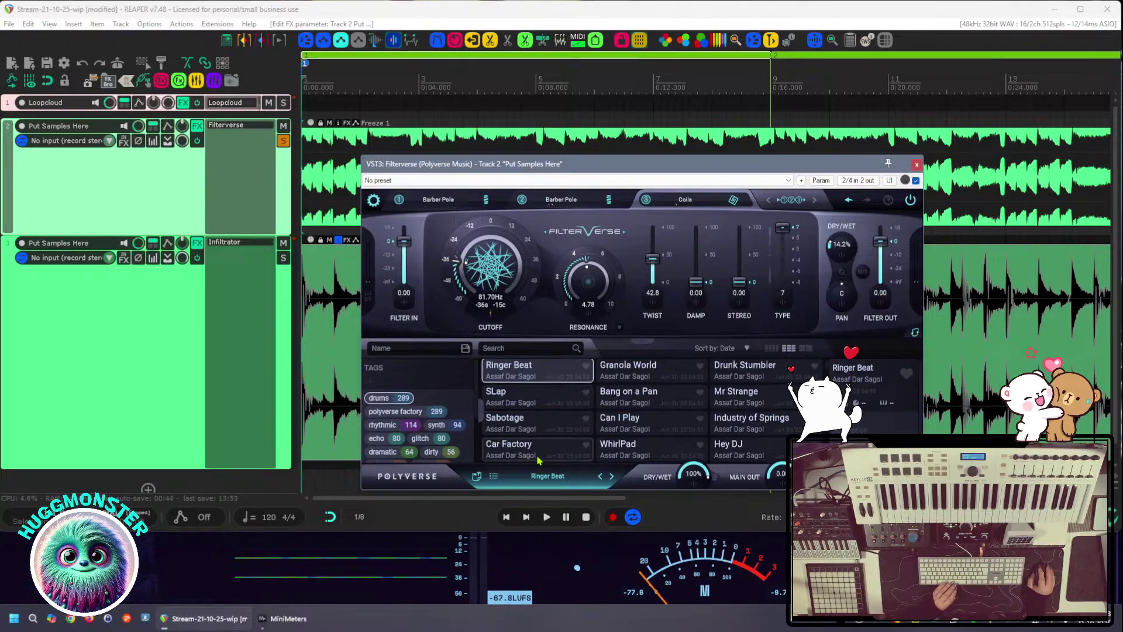
left_click(539, 459)
key("space")
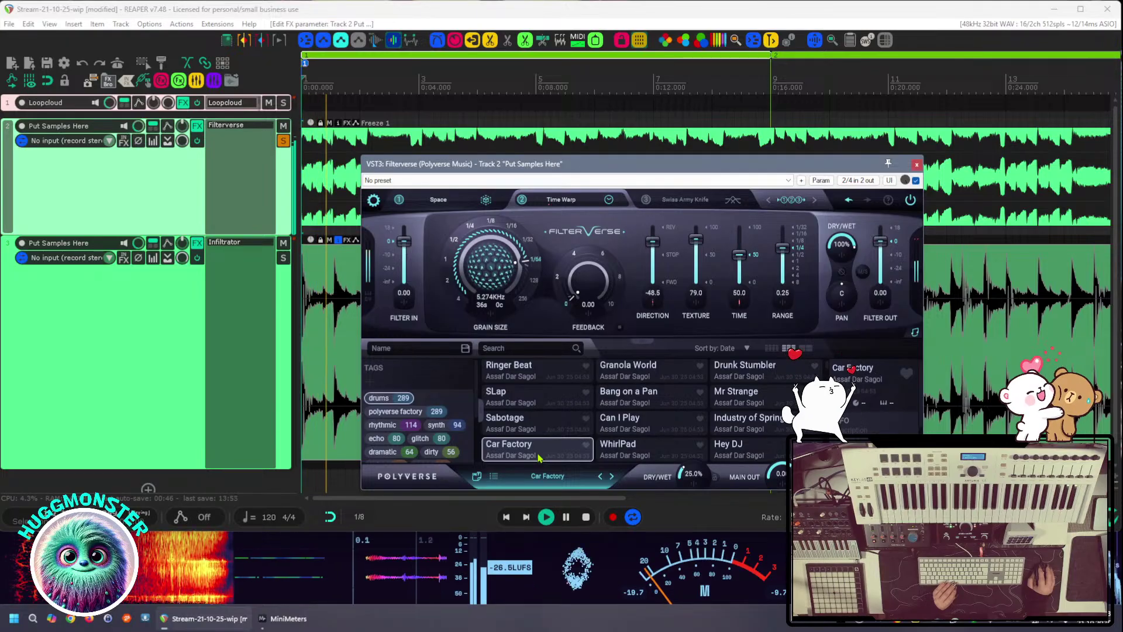
scroll(535, 443, "down", 2)
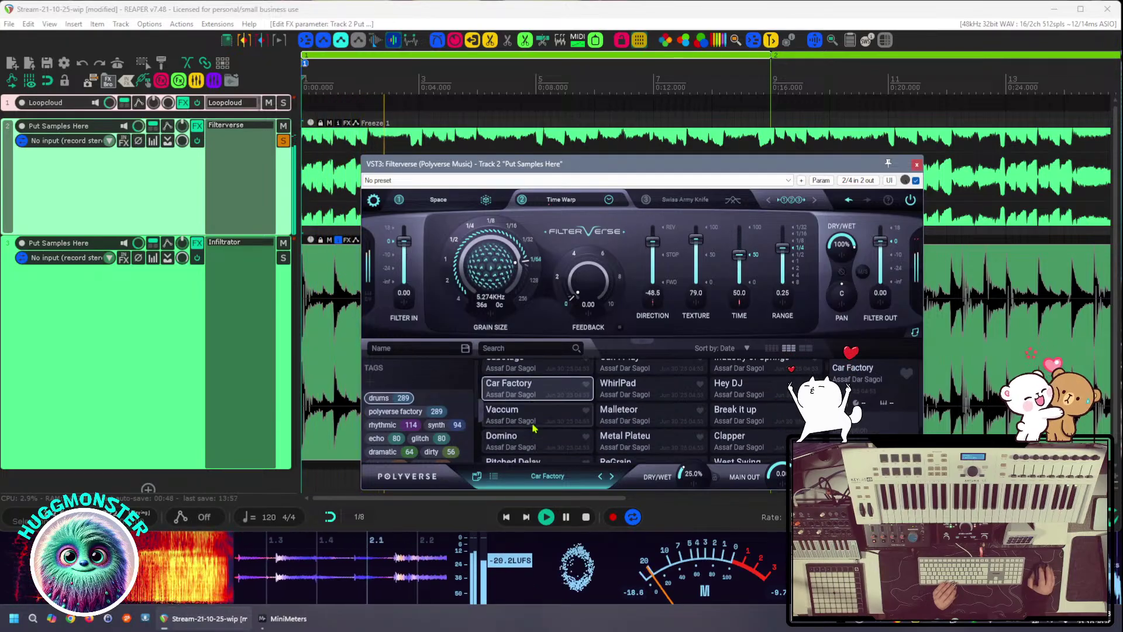
left_click(533, 425)
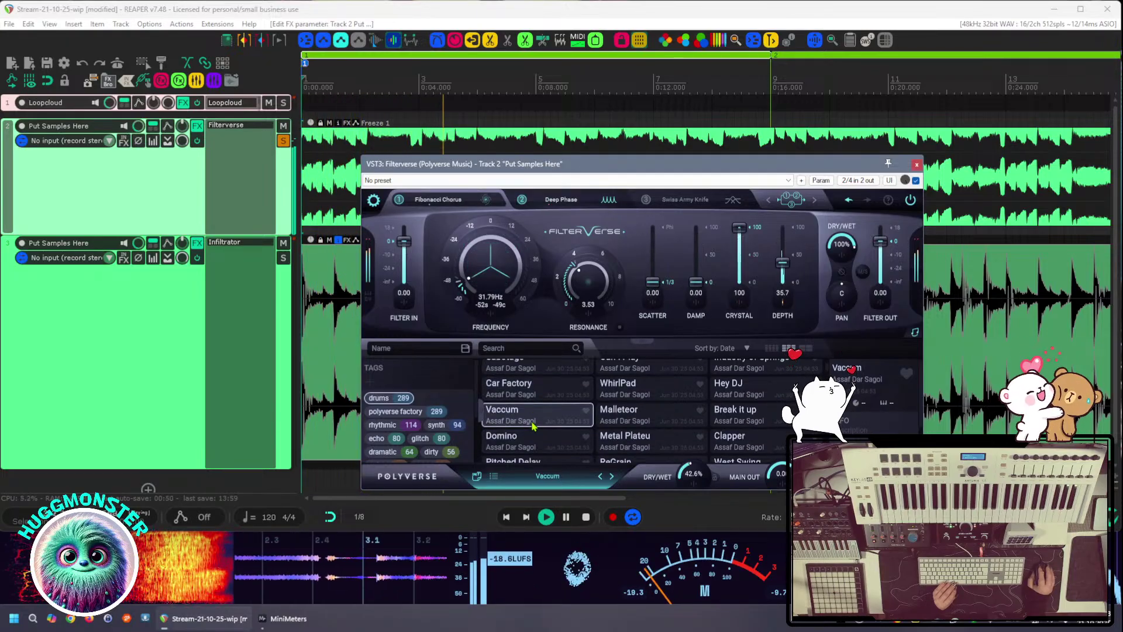
left_click(532, 438)
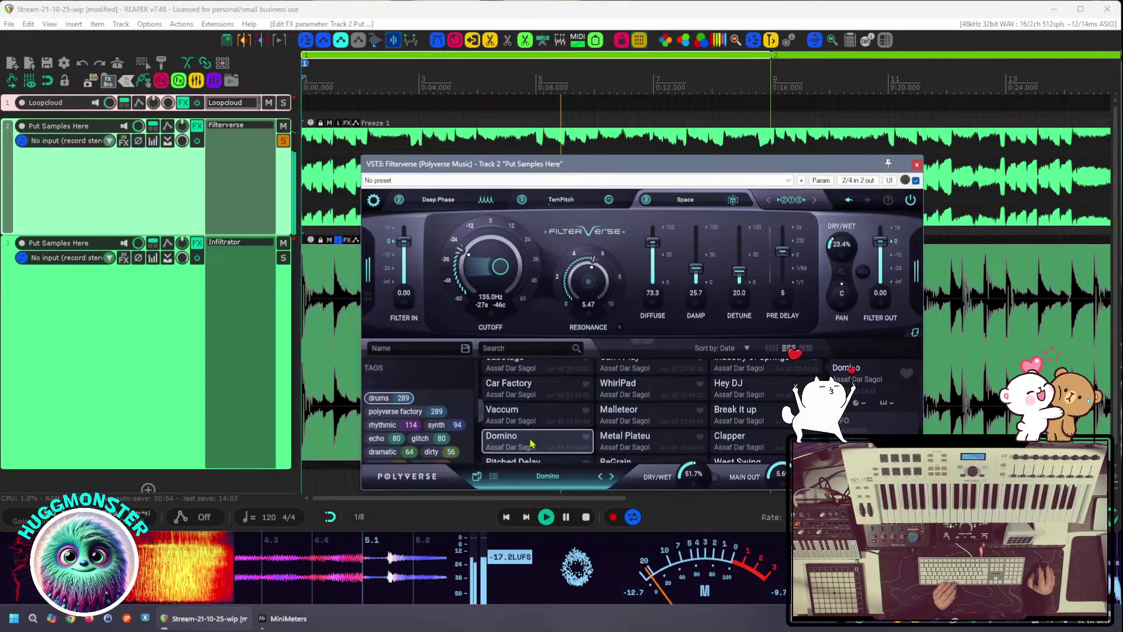
Audition the Filterverse presets Pitched Delay, Storm in the valley and Space travel during playback
scroll(531, 448, "down", 1)
left_click(529, 456)
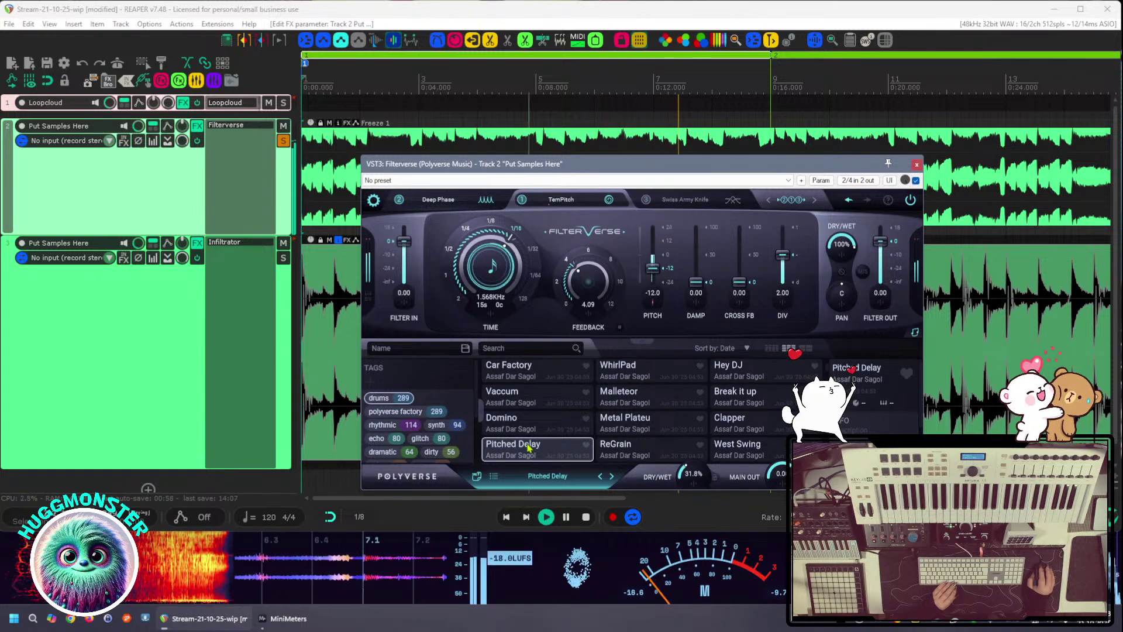
scroll(530, 446, "down", 1)
left_click(528, 449)
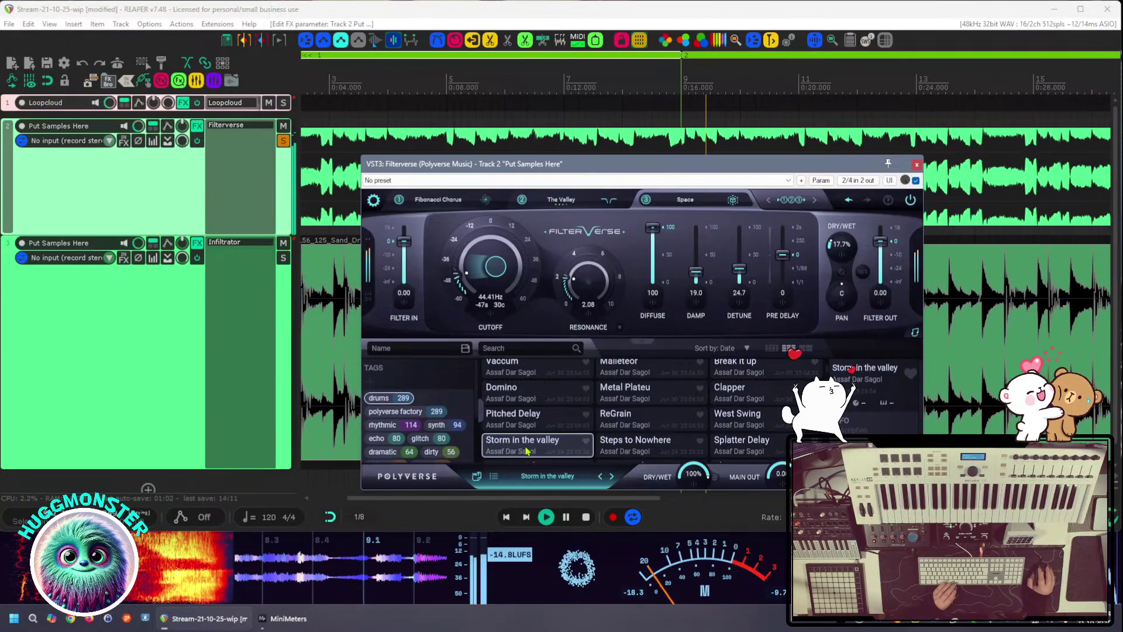
scroll(535, 457, "down", 1)
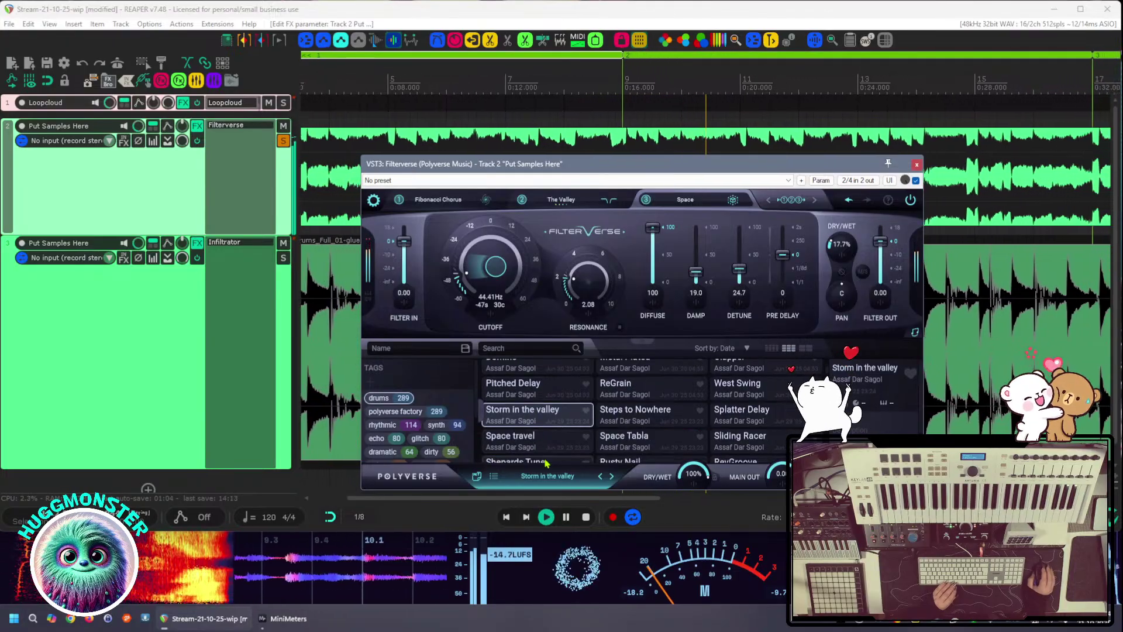
left_click(544, 449)
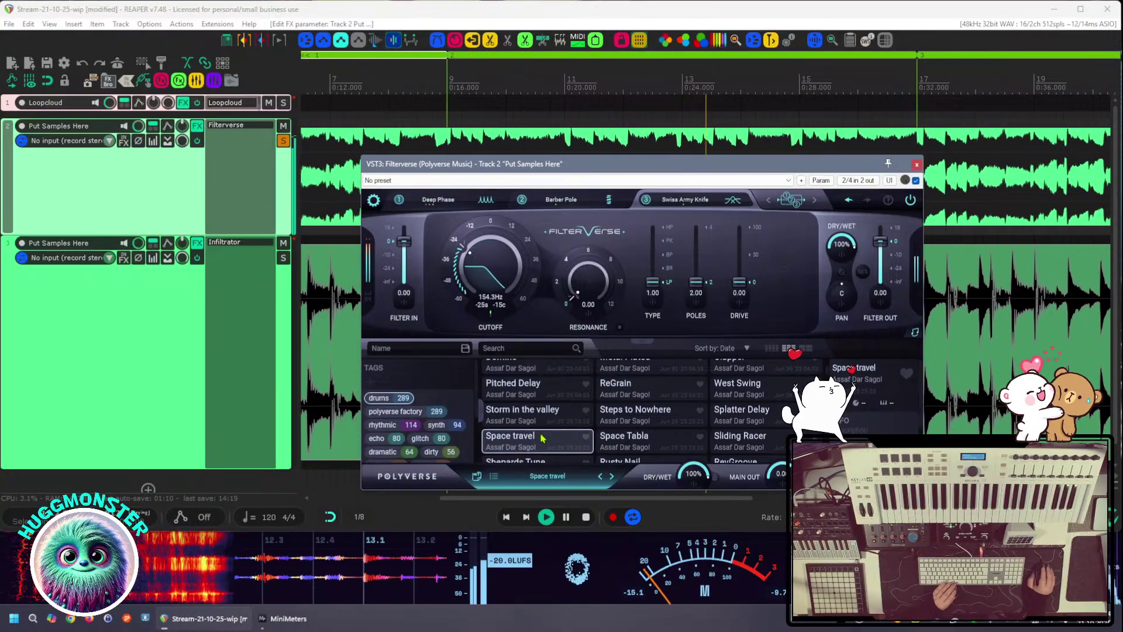
Load the Shepards Tune preset during playback and mark it as a favourite
scroll(544, 443, "down", 1)
left_click(542, 436)
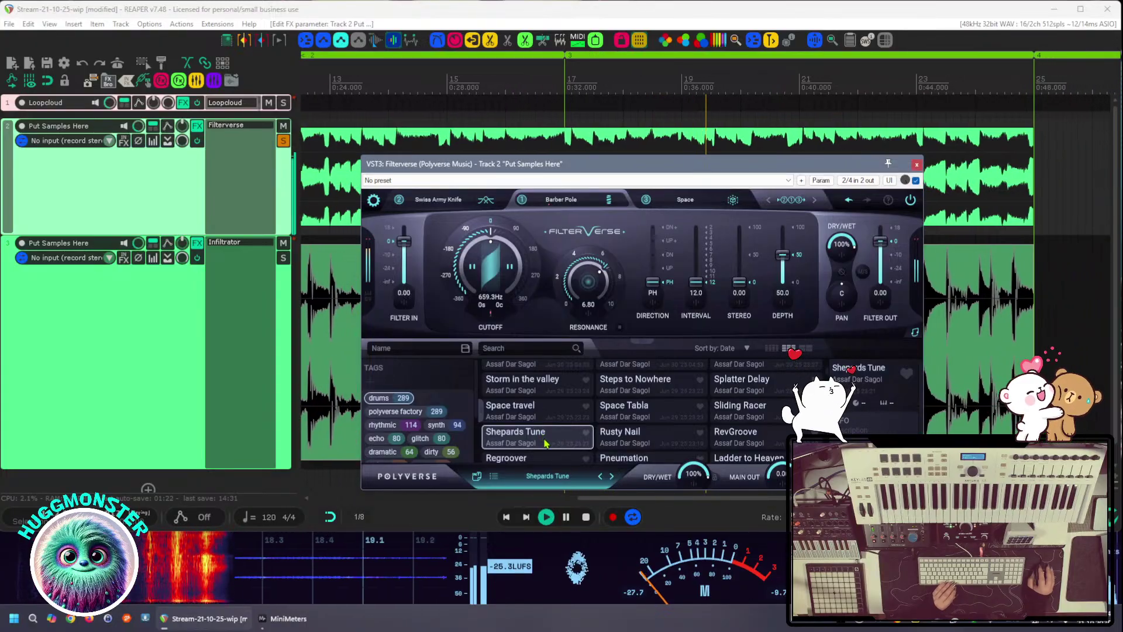
left_click(586, 434)
Audition the Filterverse presets Regroover, Just Swing it and Hop Snare on the playing drums
left_click(551, 461)
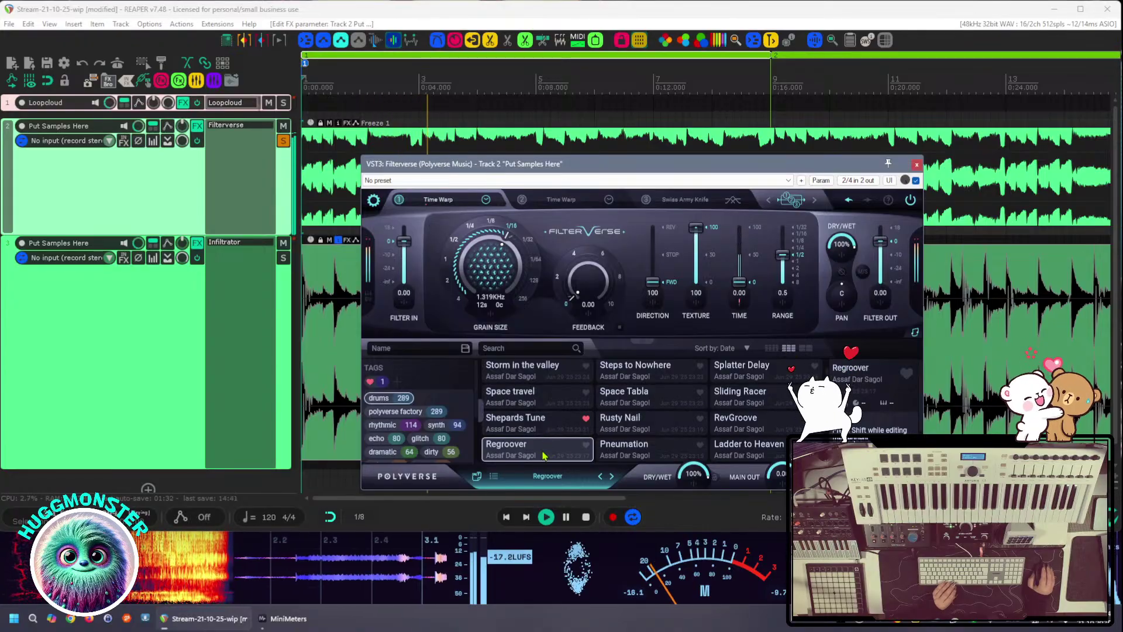
scroll(547, 442, "down", 1)
left_click(544, 448)
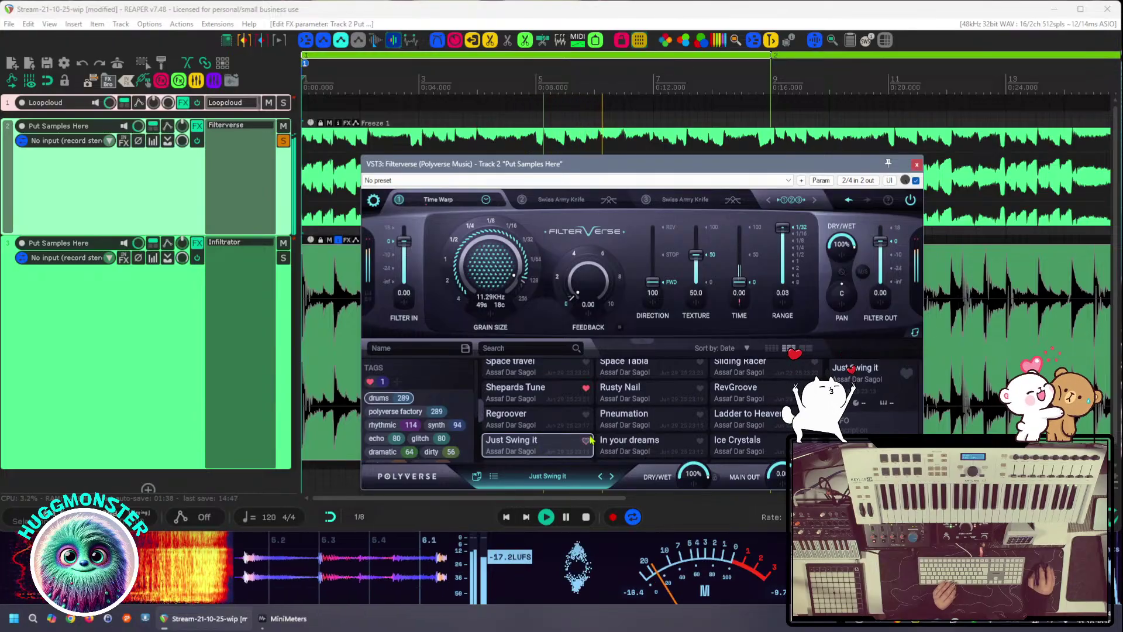
scroll(547, 449, "down", 1)
left_click(550, 448)
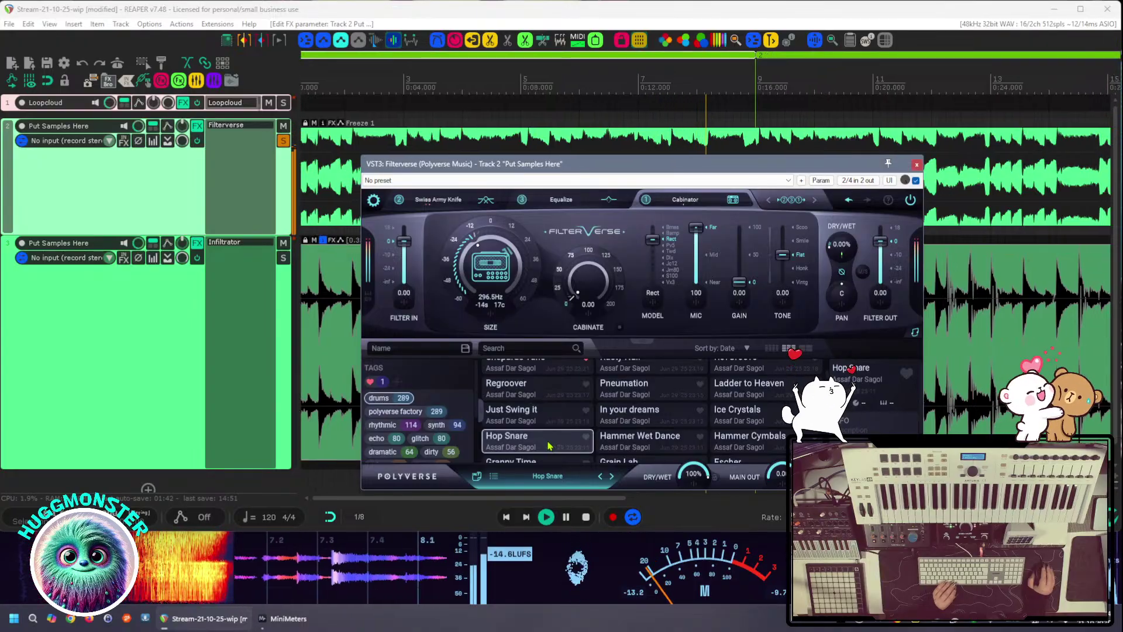
Load the Granny Time preset, mark it as a favourite, and leave playback stopped
scroll(549, 448, "down", 1)
left_click(549, 448)
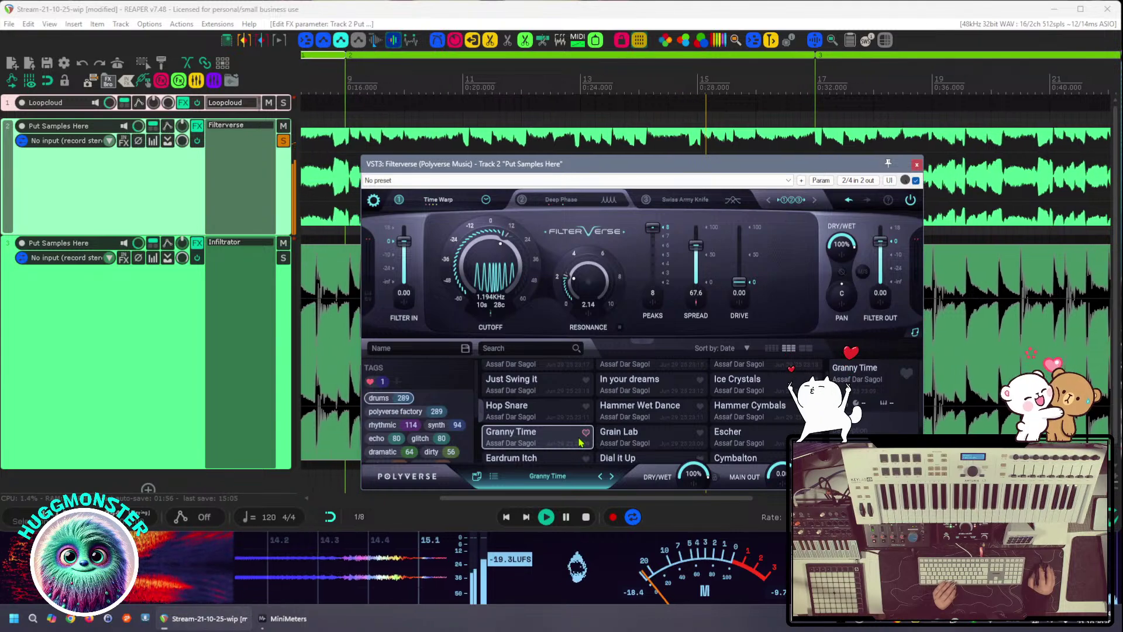
scroll(557, 446, "down", 1)
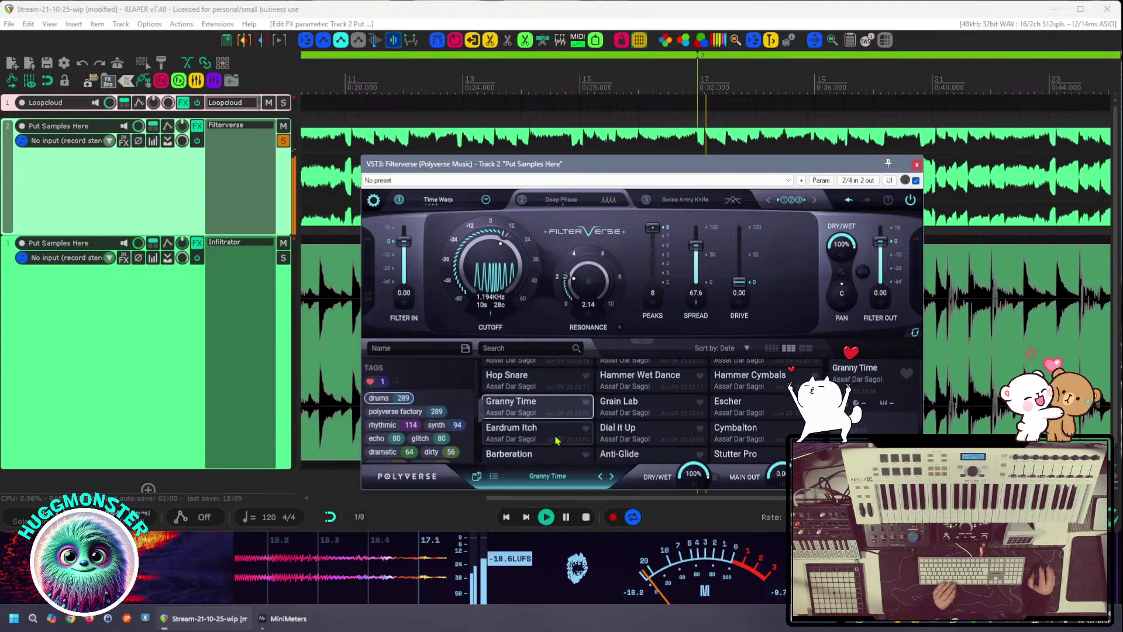
left_click(585, 402)
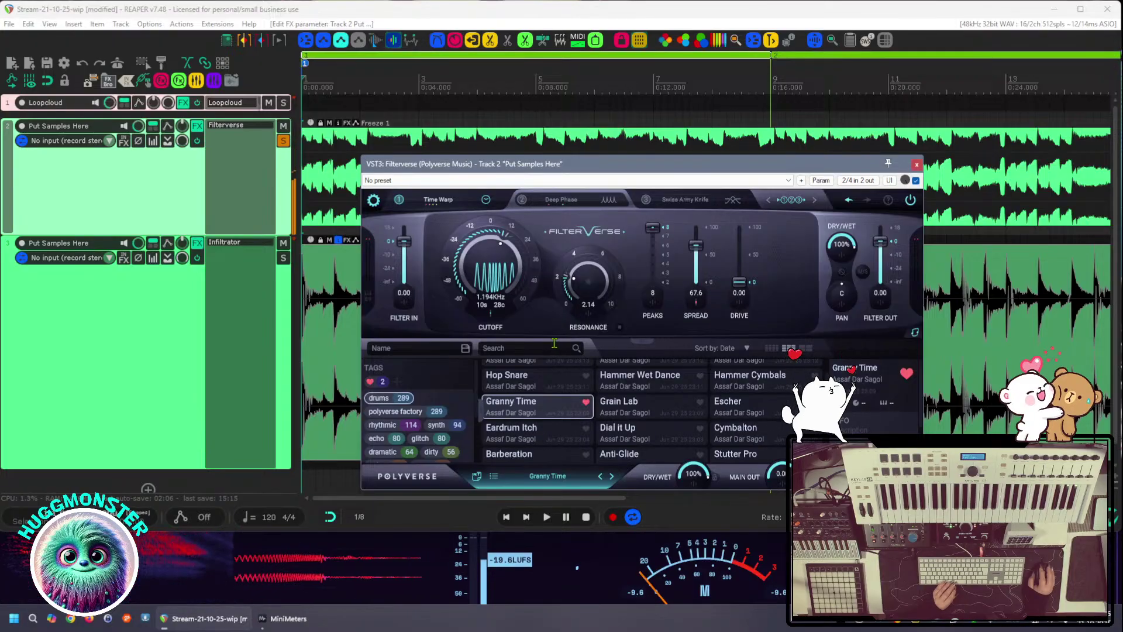
key("space")
key("space")
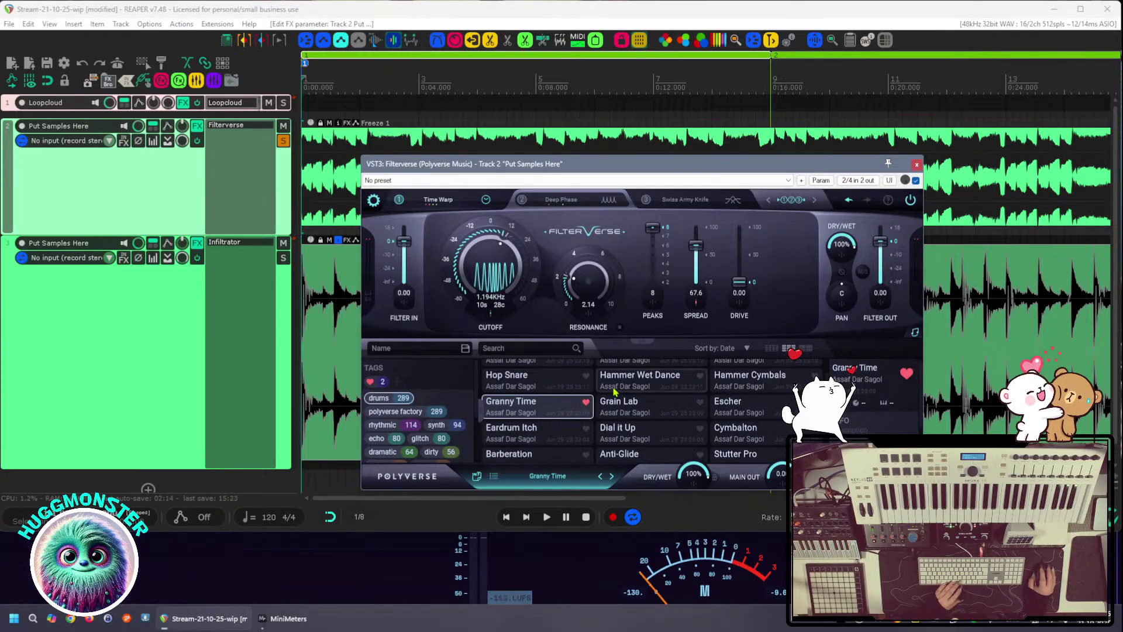
Audition the Filterverse drum presets Eardrum Itch, Barberation, Stop it and Snare Setback while the project plays
left_click(507, 439)
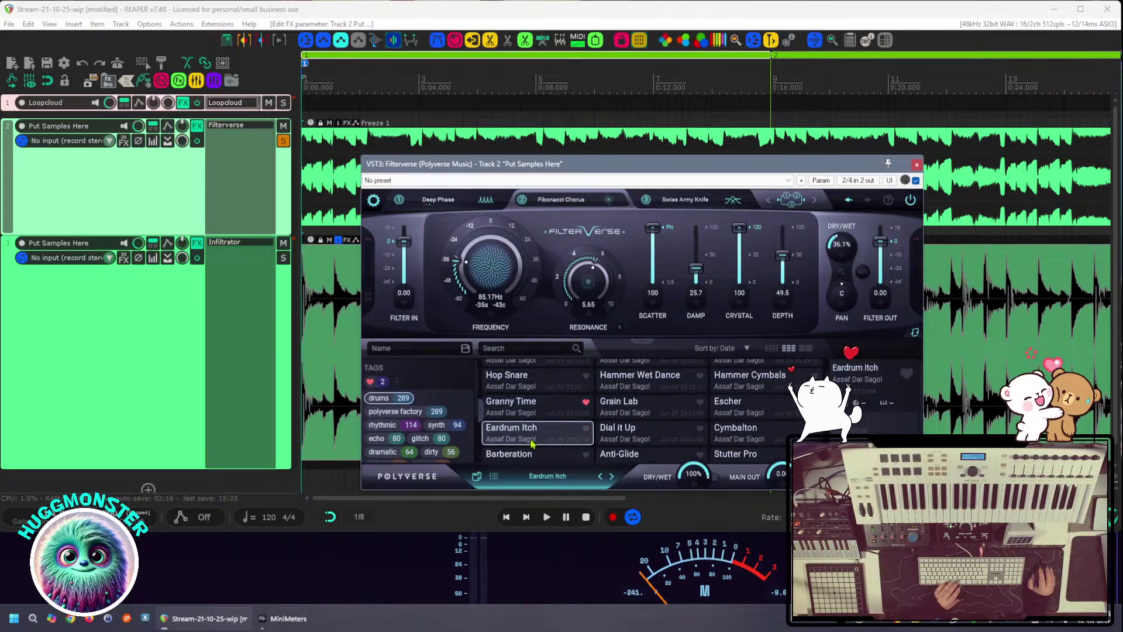
key("space")
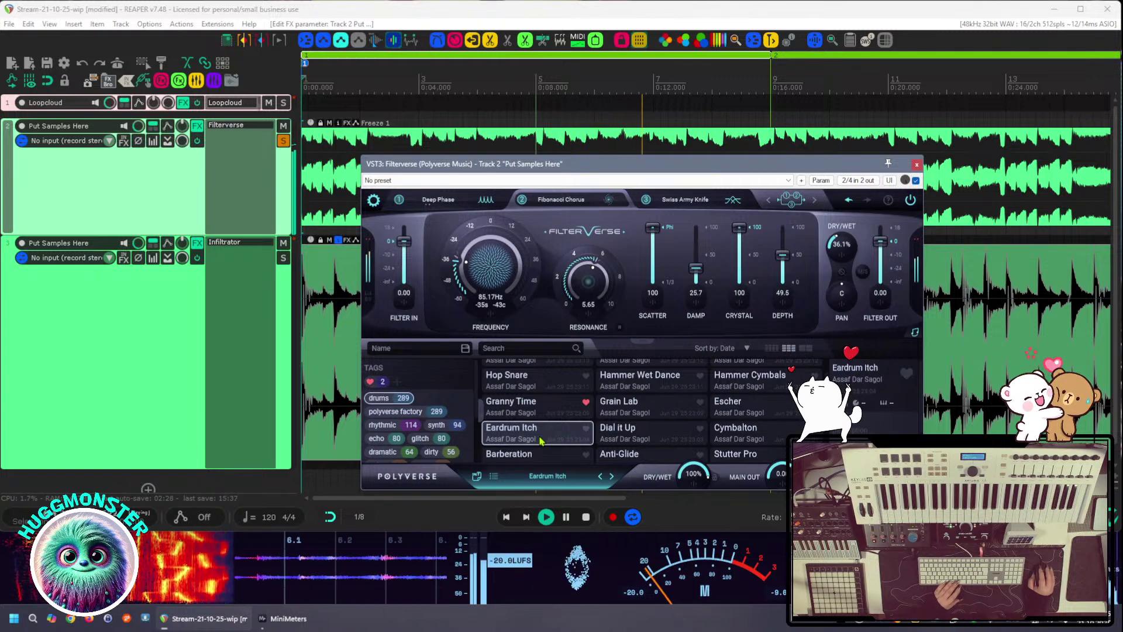
left_click(537, 456)
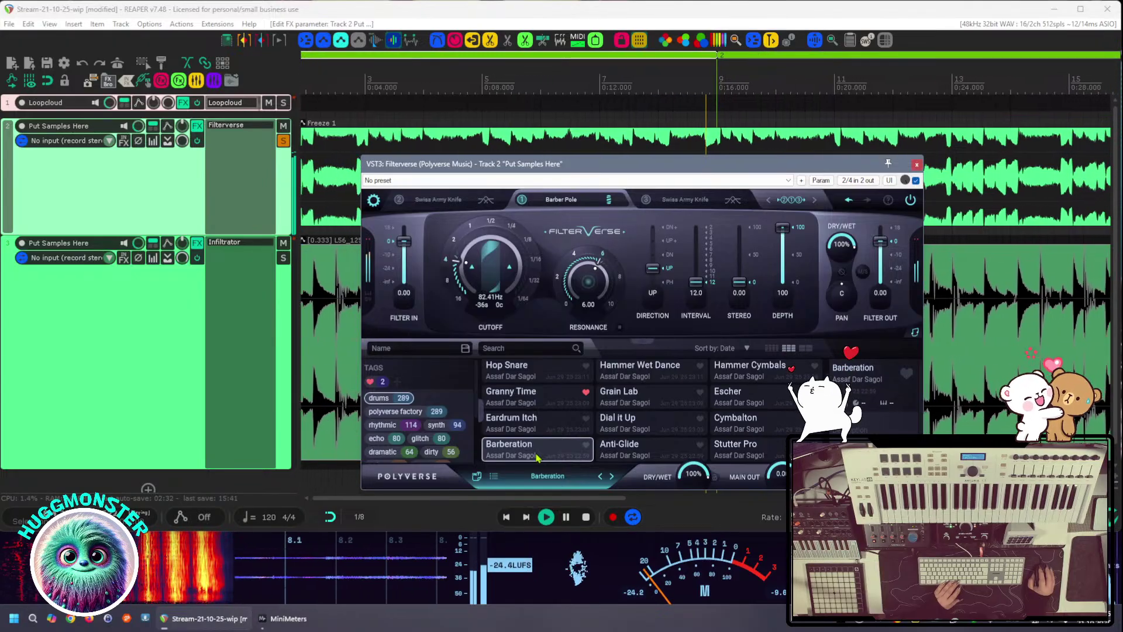
scroll(538, 450, "down", 1)
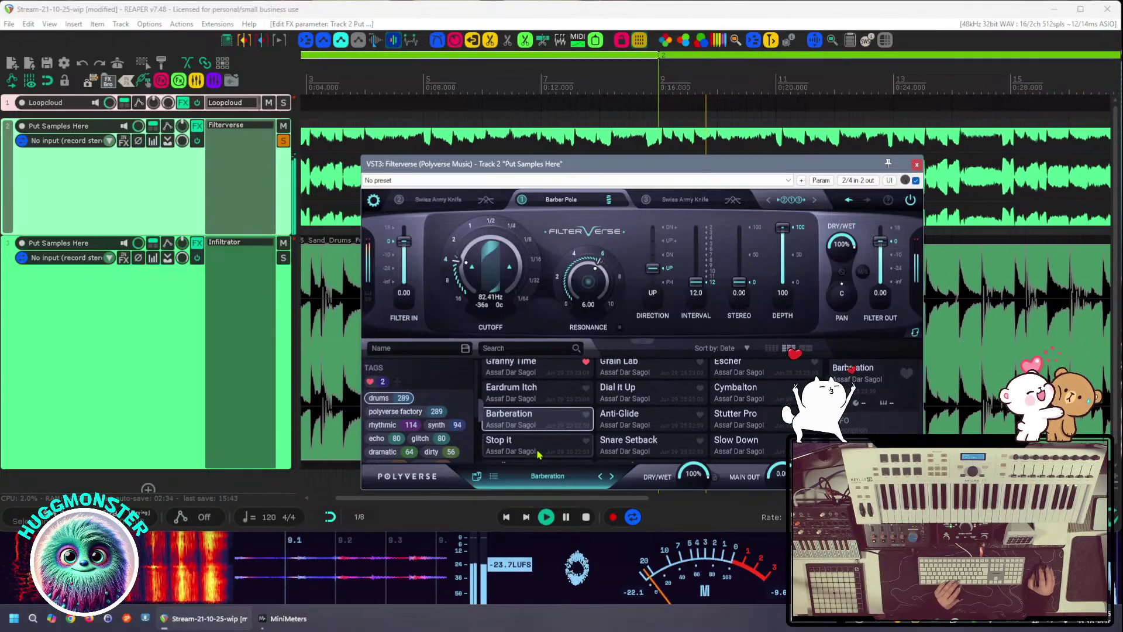
left_click(537, 450)
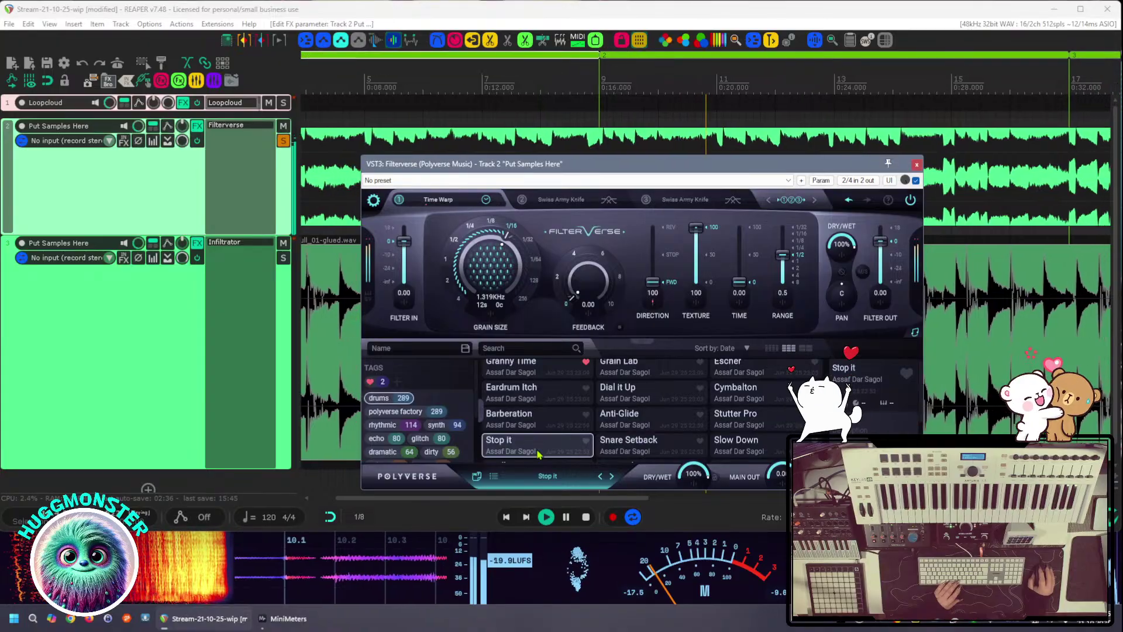
scroll(538, 446, "down", 1)
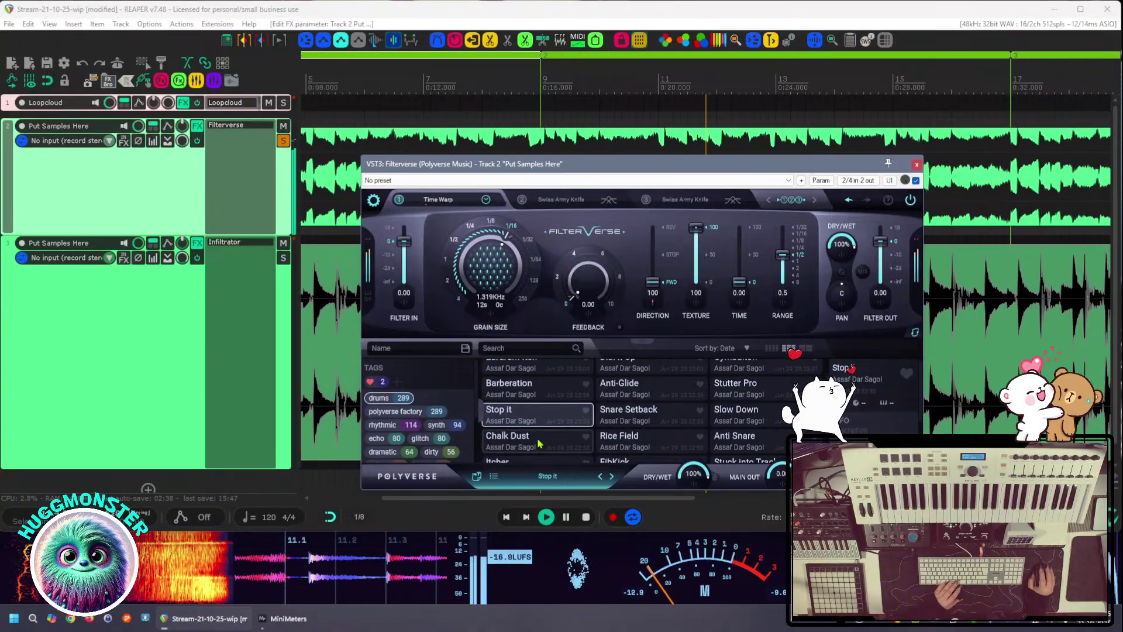
left_click(625, 422)
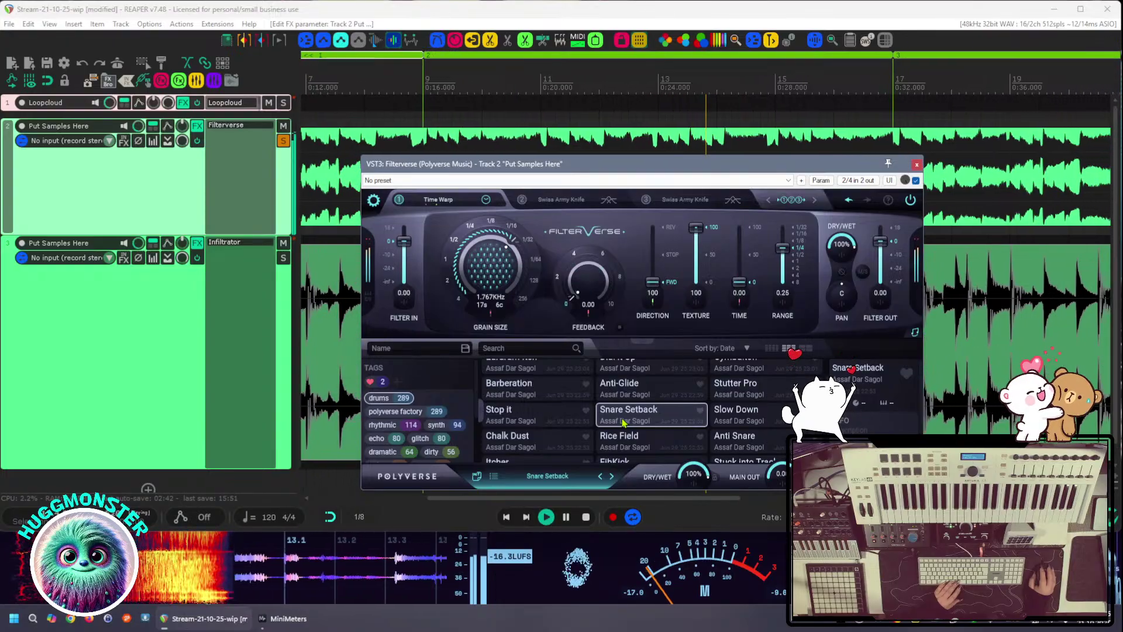
Audition the presets Chalk Dust, Itcher and Robot Invasion, and stop playback
left_click(542, 445)
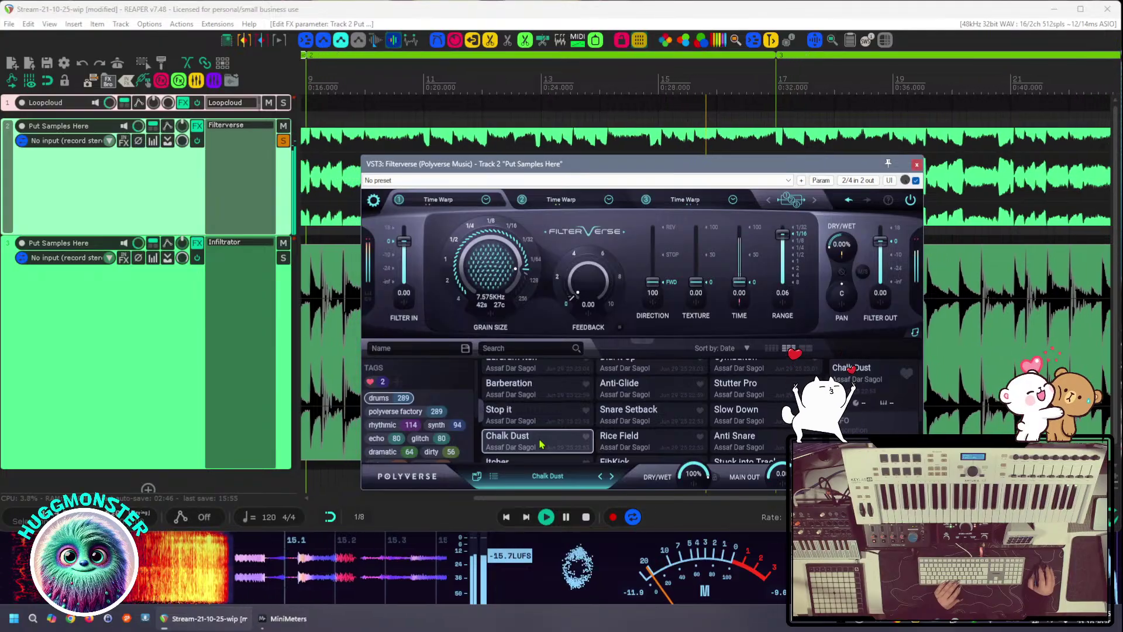
scroll(543, 436, "down", 1)
left_click(541, 445)
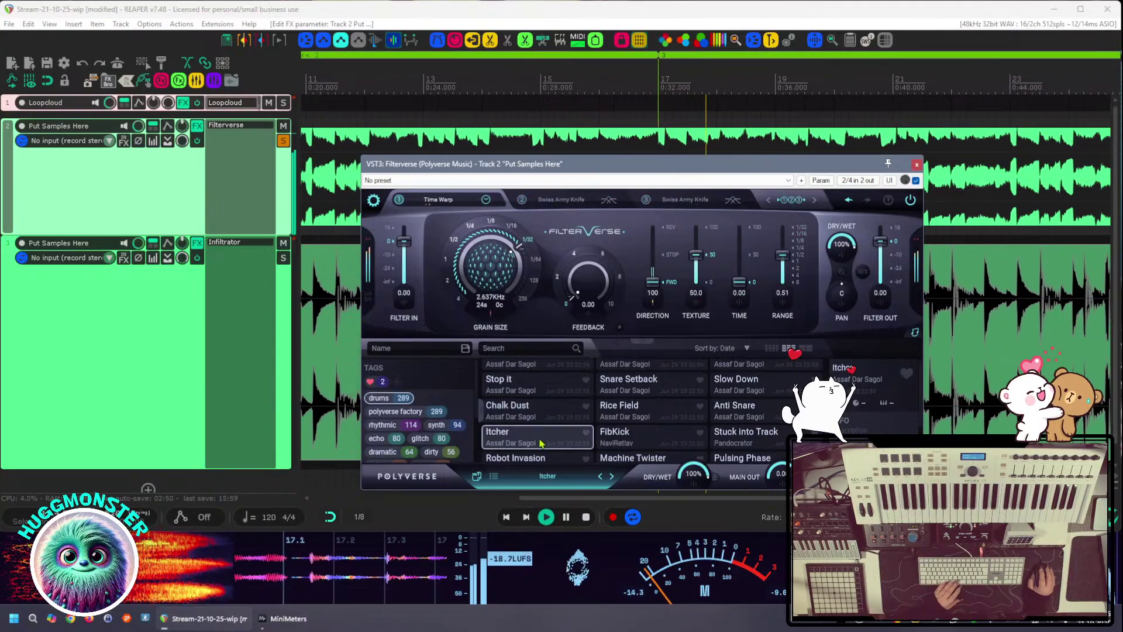
scroll(541, 443, "down", 1)
left_click(541, 443)
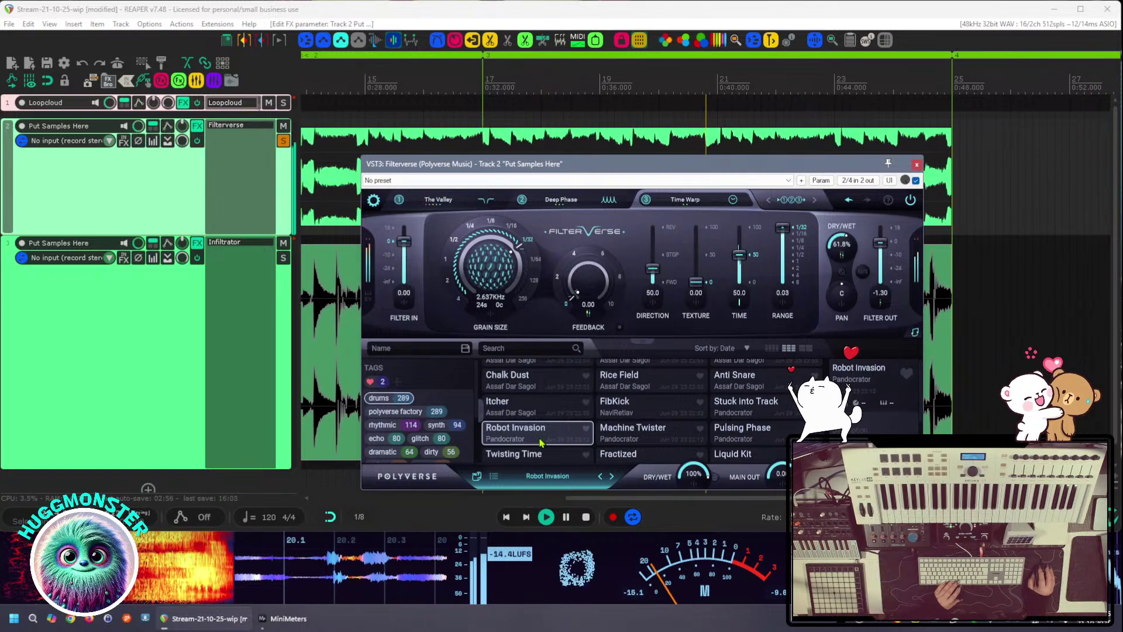
key("space")
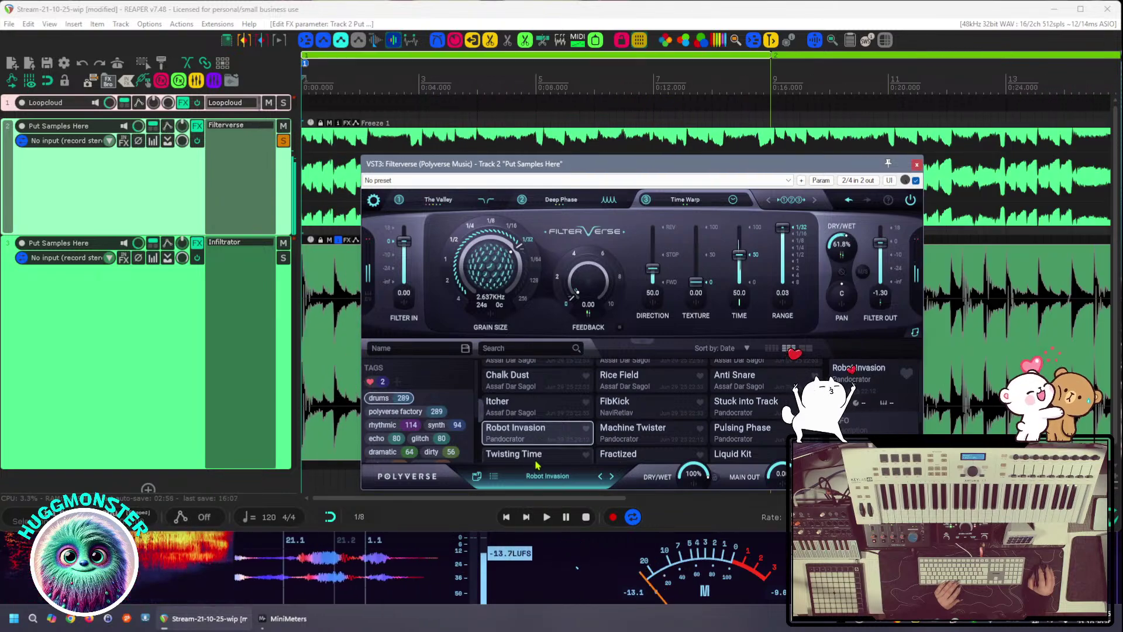
Restart playback and audition the presets Twisting Time and Throw and Dump
left_click(536, 460)
key("space")
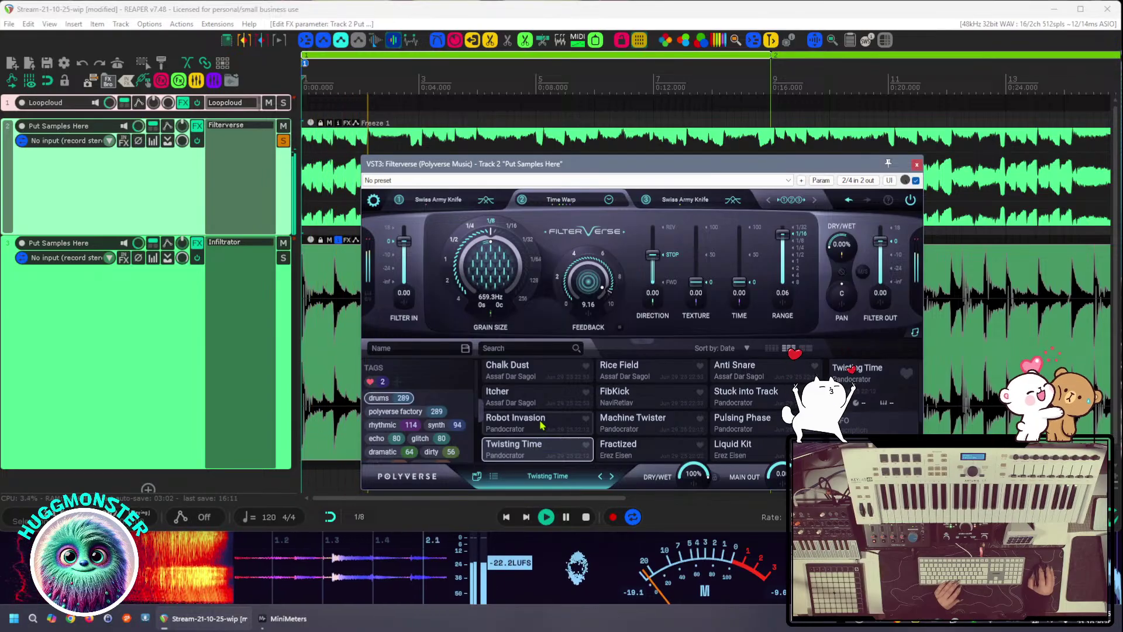
scroll(544, 450, "down", 1)
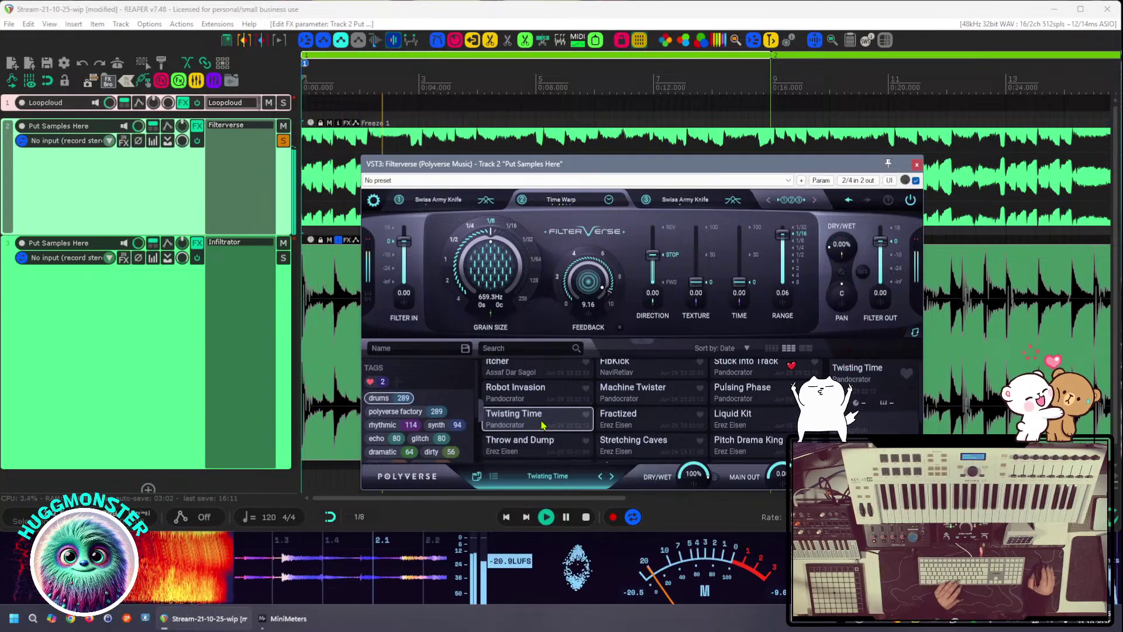
left_click(540, 452)
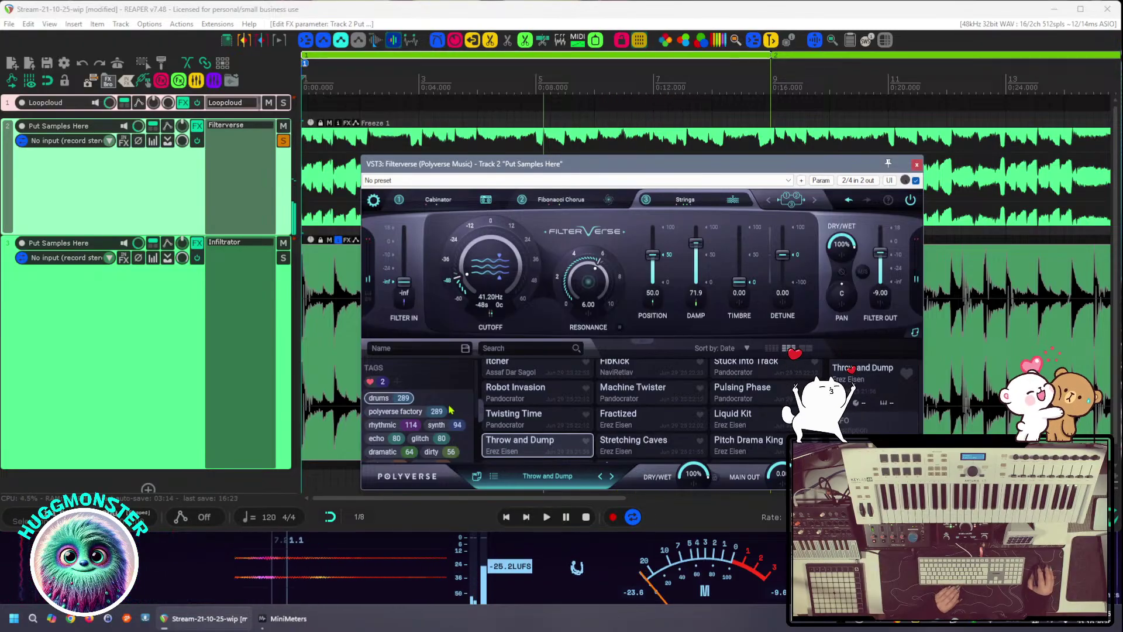
Replay the project with the Throw and Dump preset and mark that preset as a favourite
left_click(347, 369)
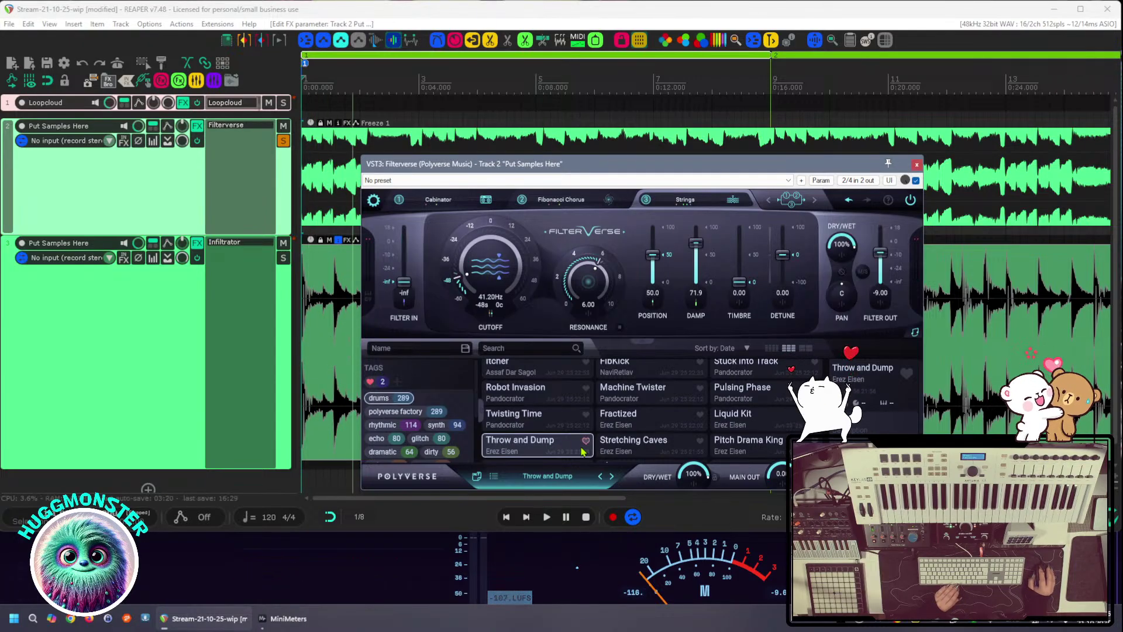
key("space")
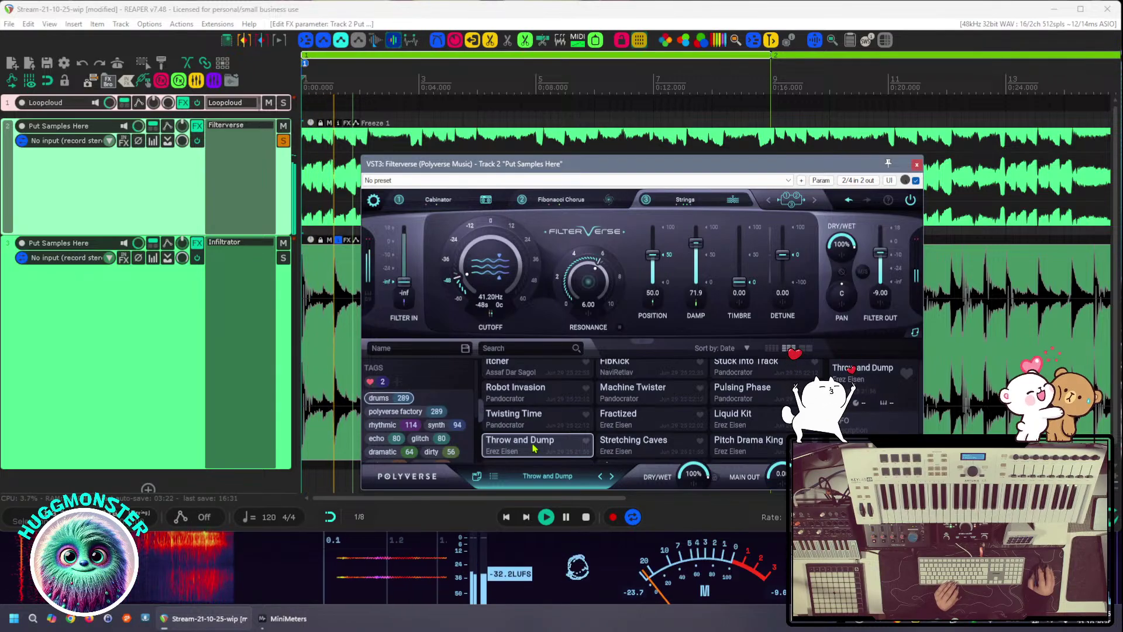
left_click(586, 440)
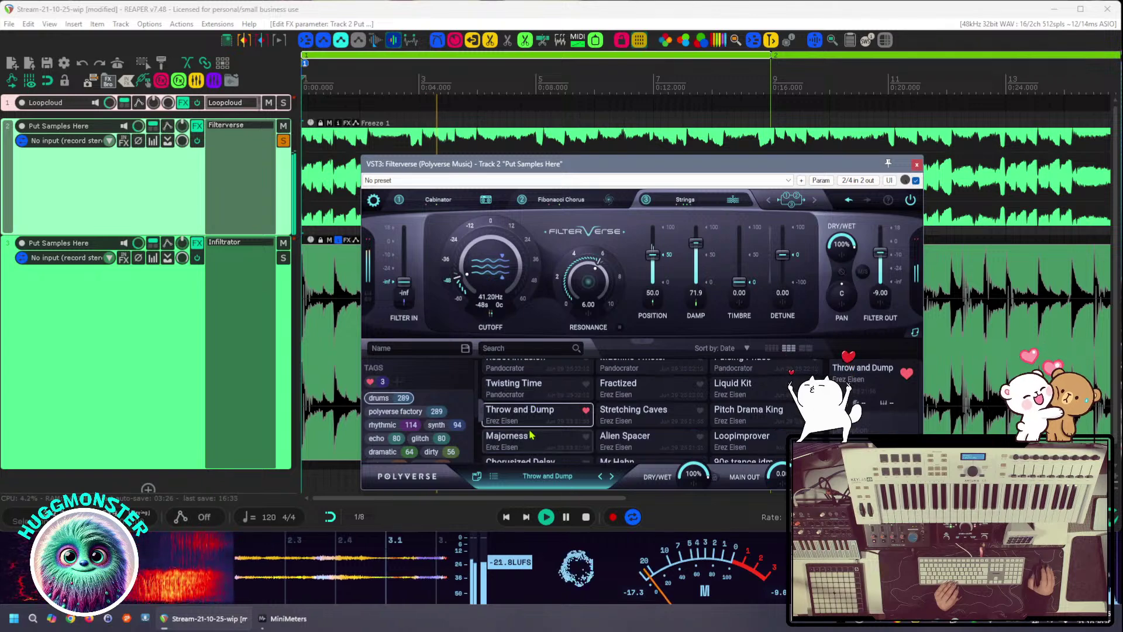
Compare the Stretching Caves preset with Throw and Dump during playback, and stop playback
left_click(629, 415)
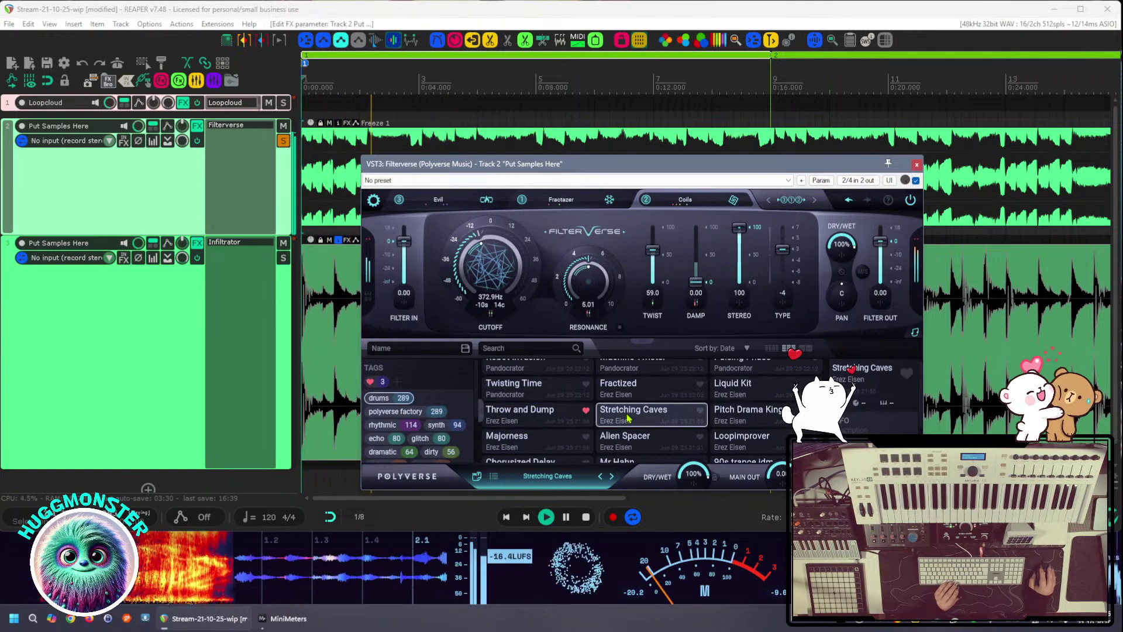
left_click(537, 415)
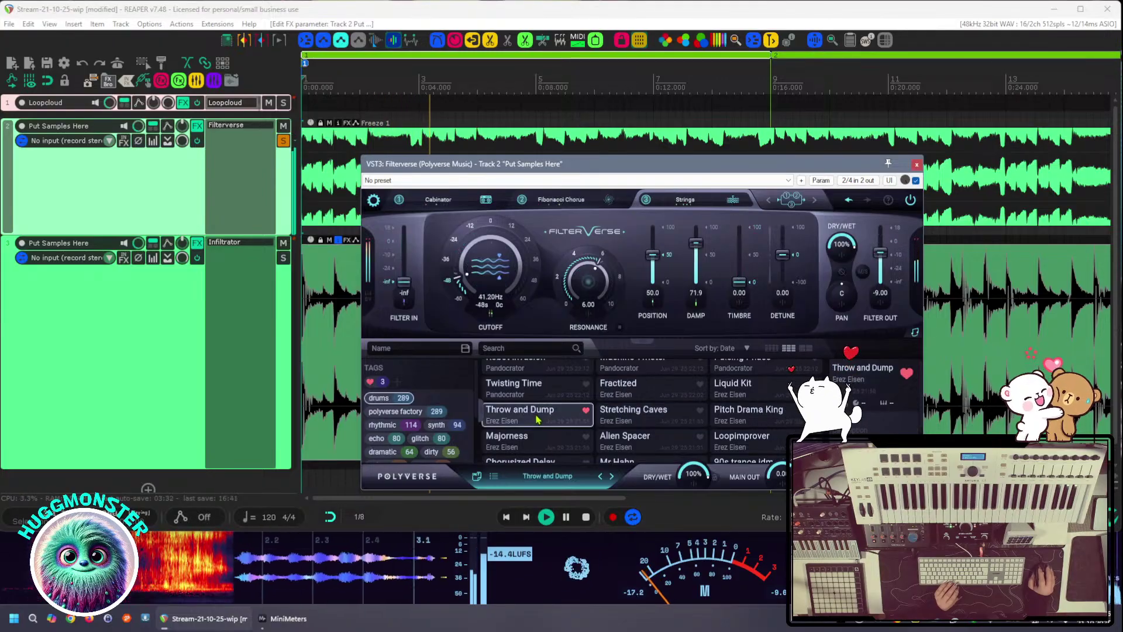
key("space")
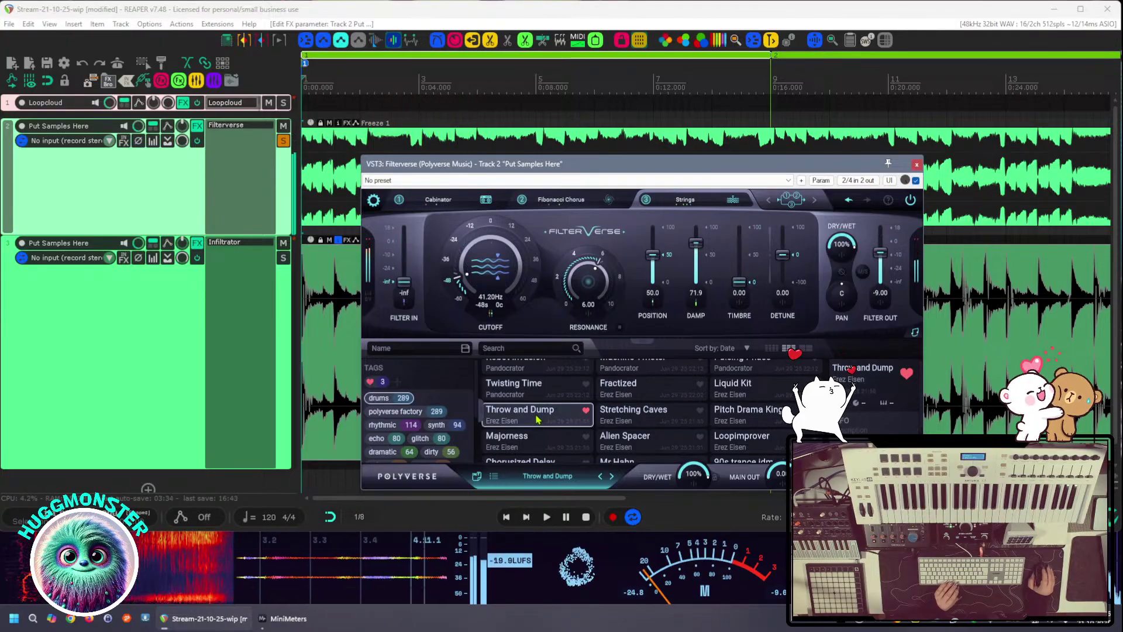
Load the favourite preset Shepards Tune from the drums presets and play the project through it
scroll(535, 410, "down", 10)
scroll(533, 401, "up", 2)
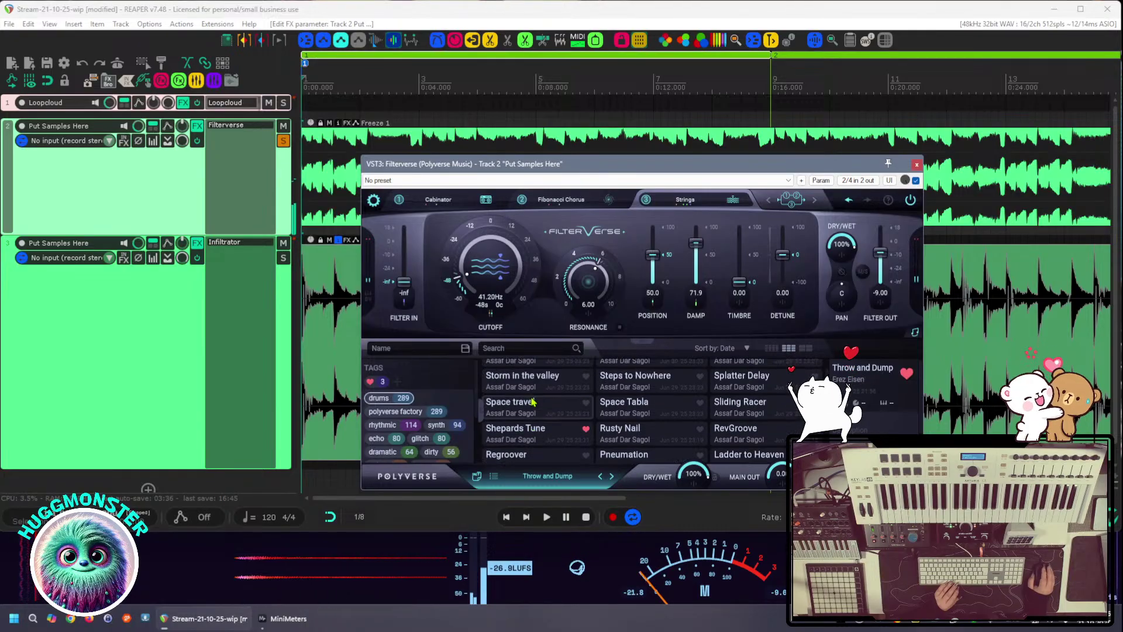
left_click(536, 433)
key("space")
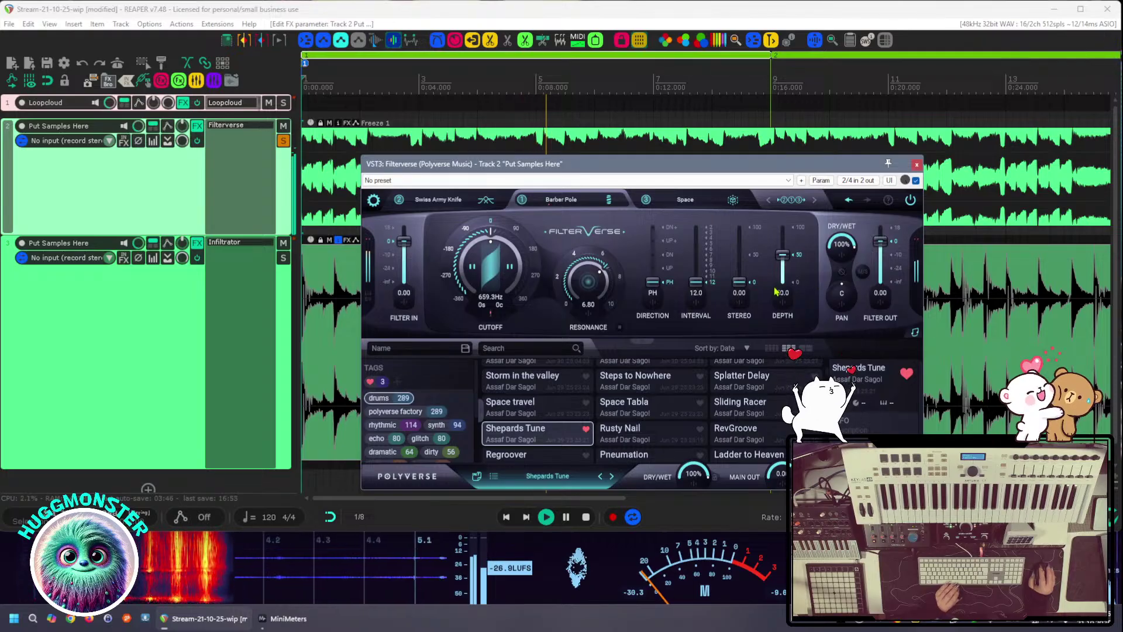
Examine the filter types available for the Barber Pole slot, close the list unchanged and stop playback
left_click(568, 202)
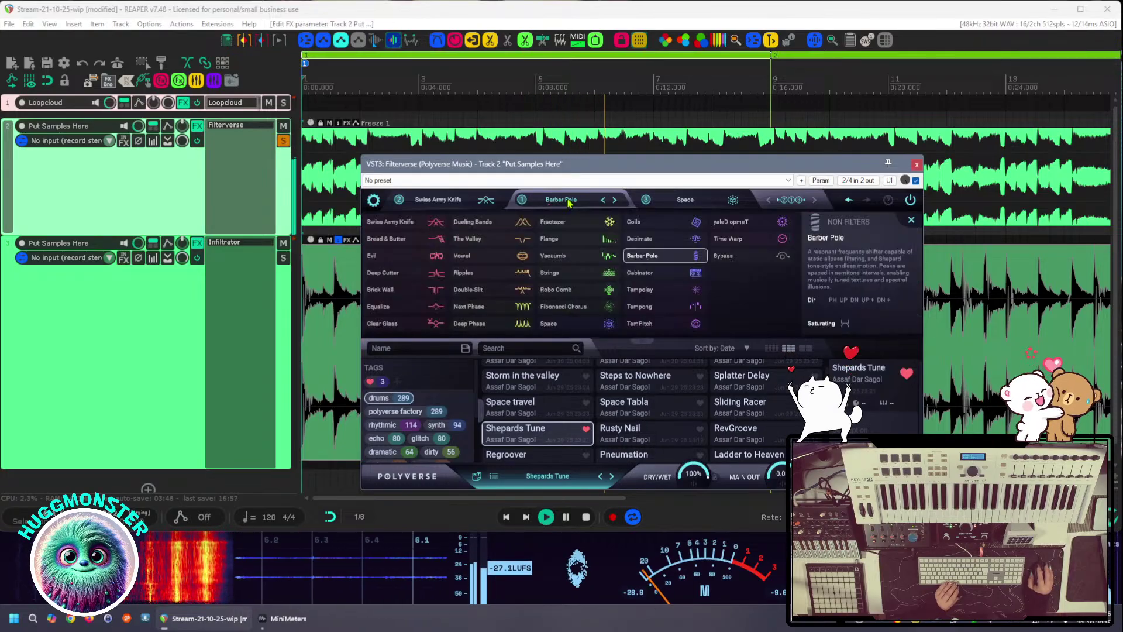
left_click(569, 201)
key("space")
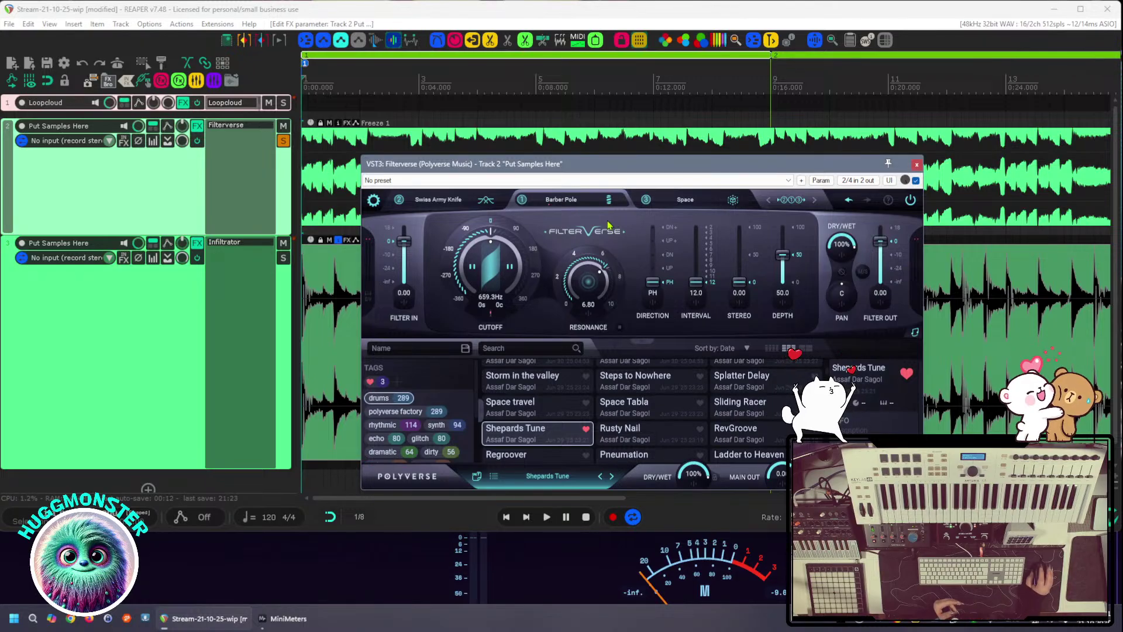
Examine the Polyverse Music plug-ins and the C-Channel strips folder in the FX browser for track 2, and close the browser
left_click(109, 82)
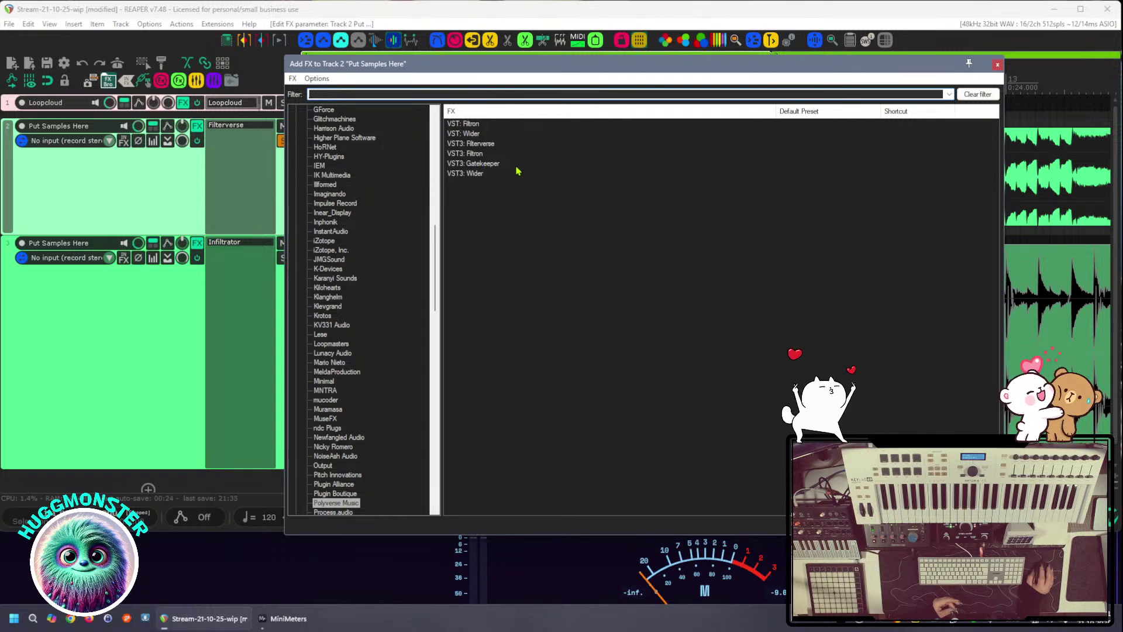
left_click(997, 64)
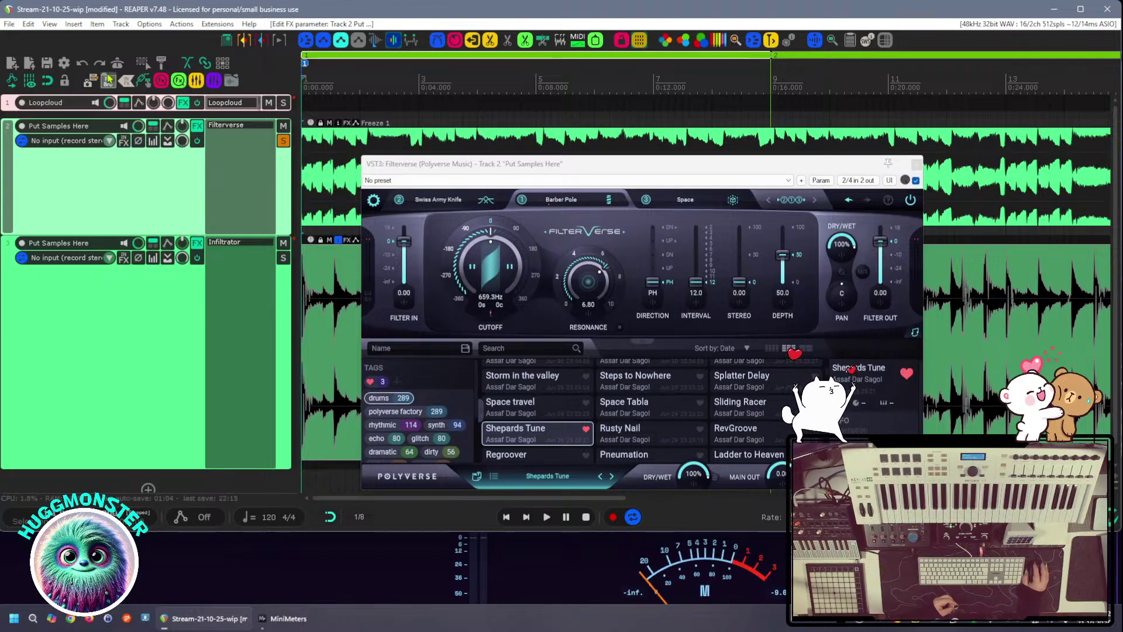
left_click(109, 78)
scroll(380, 433, "down", 9)
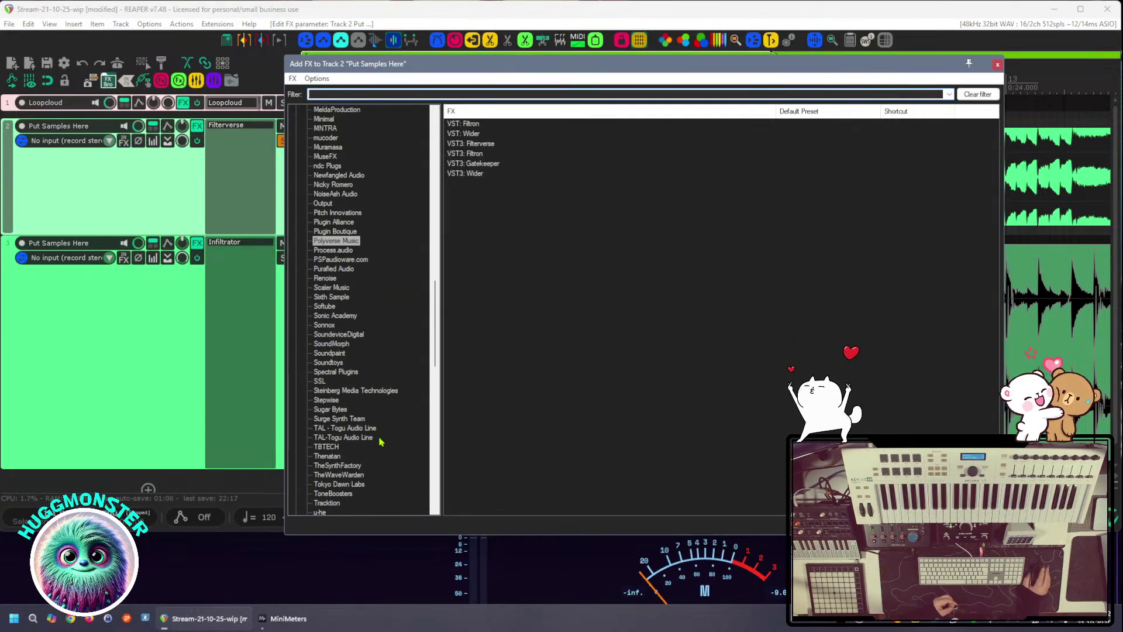
scroll(378, 445, "down", 15)
left_click(355, 449)
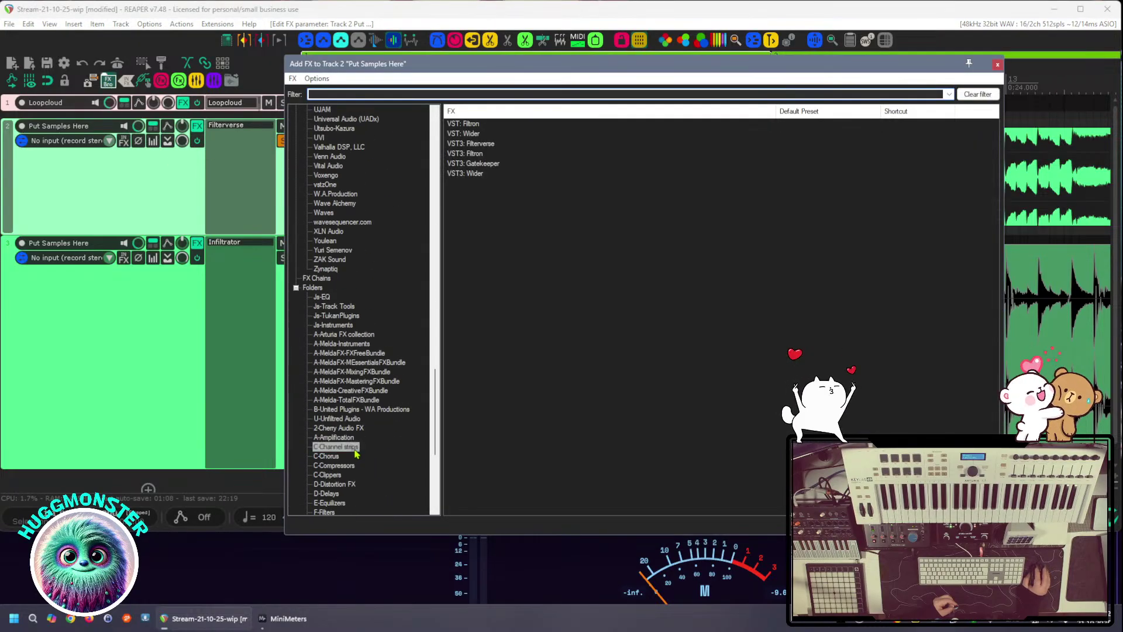
left_click(355, 449)
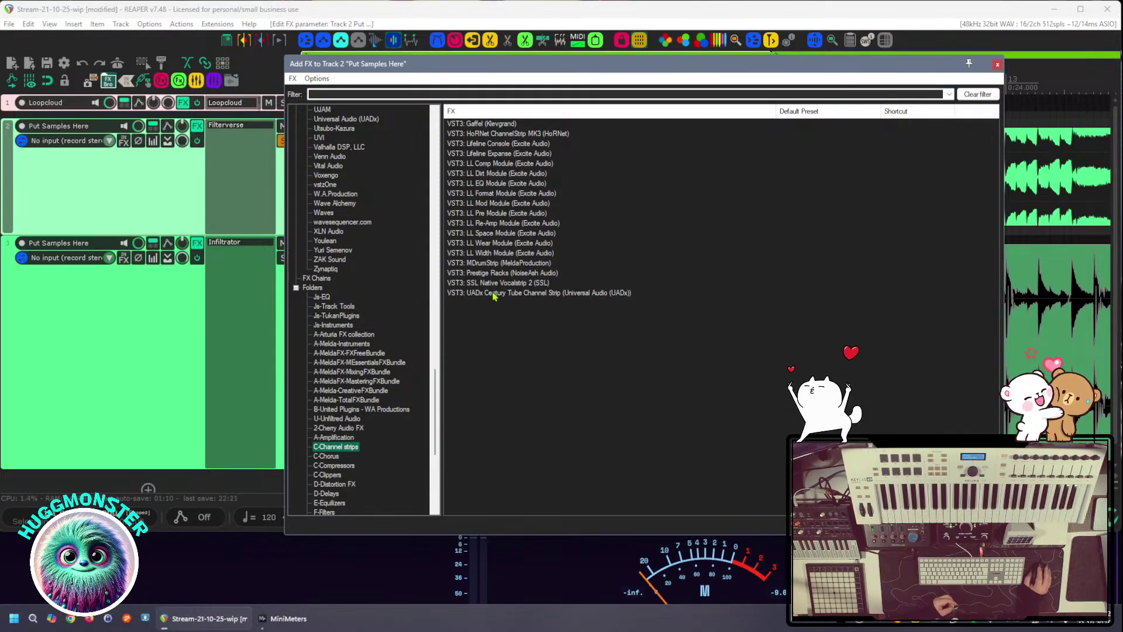
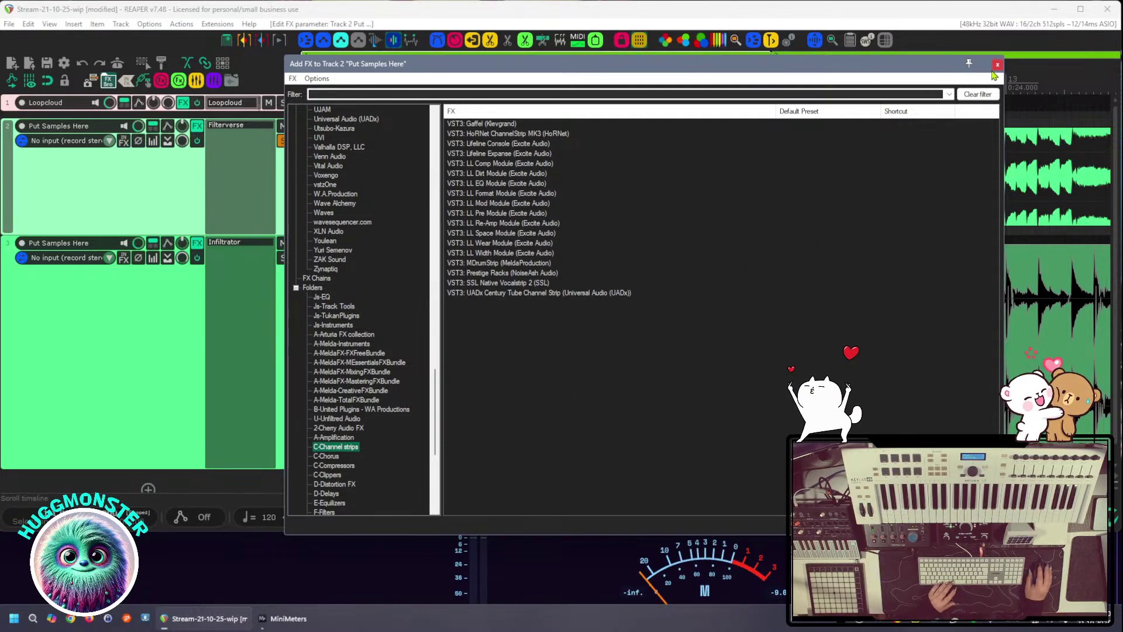
left_click(997, 65)
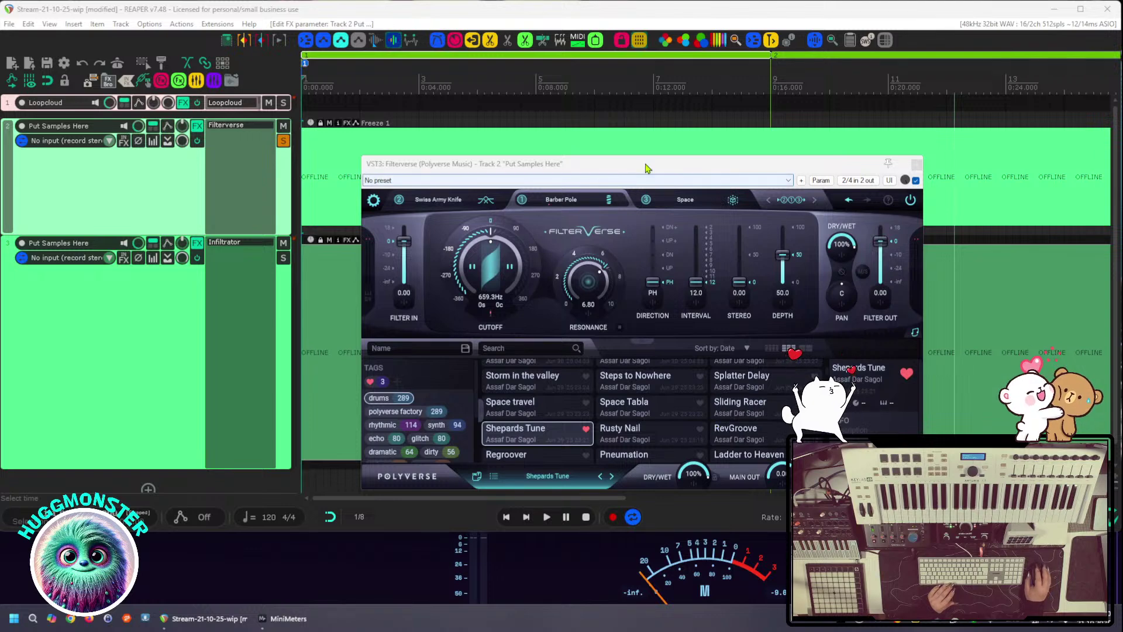
left_click_drag(647, 168, 605, 151)
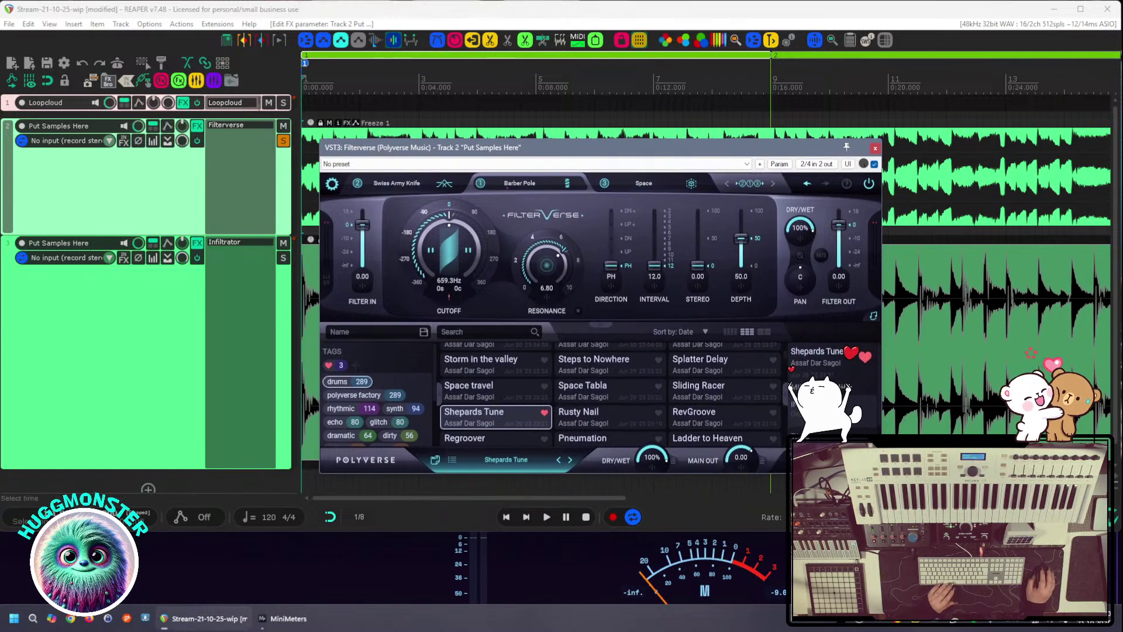
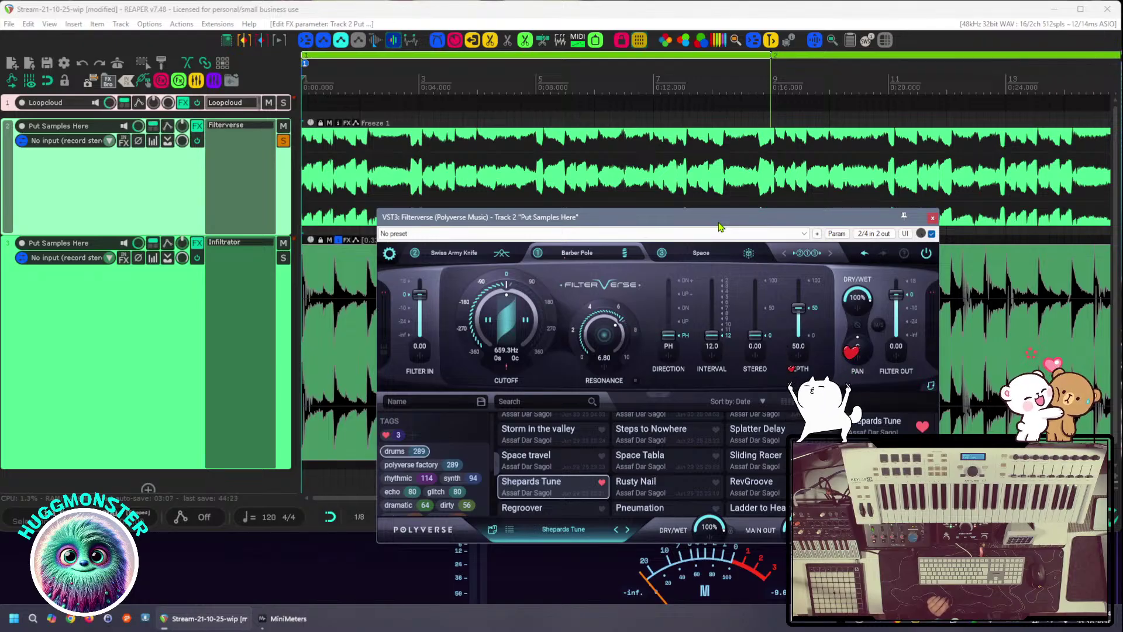
left_click_drag(734, 223, 774, 180)
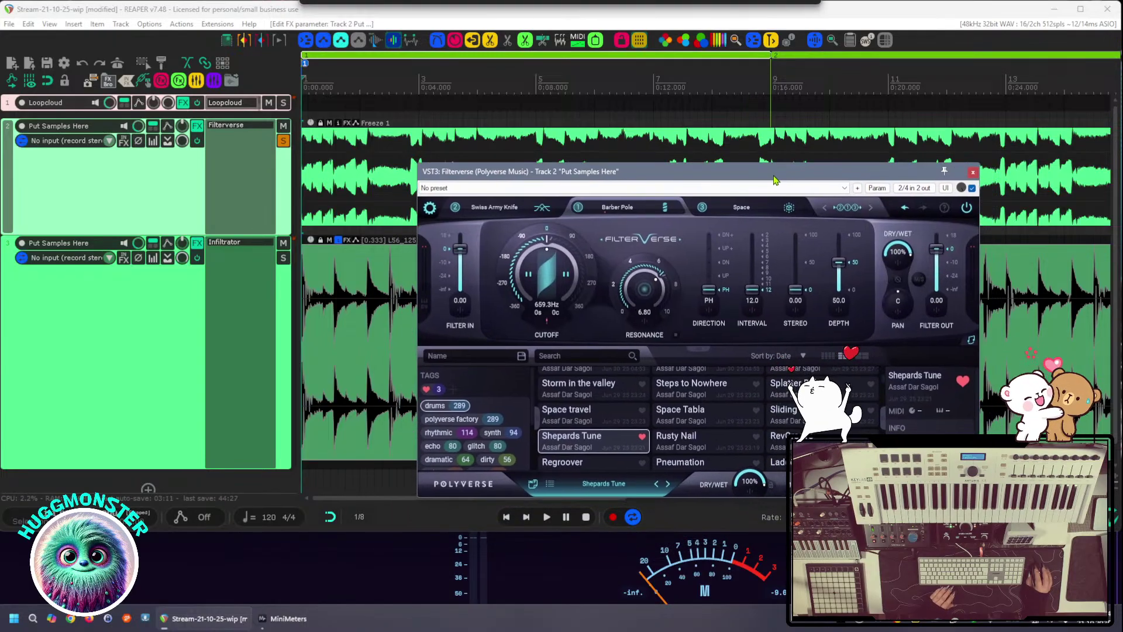
left_click_drag(660, 181, 645, 195)
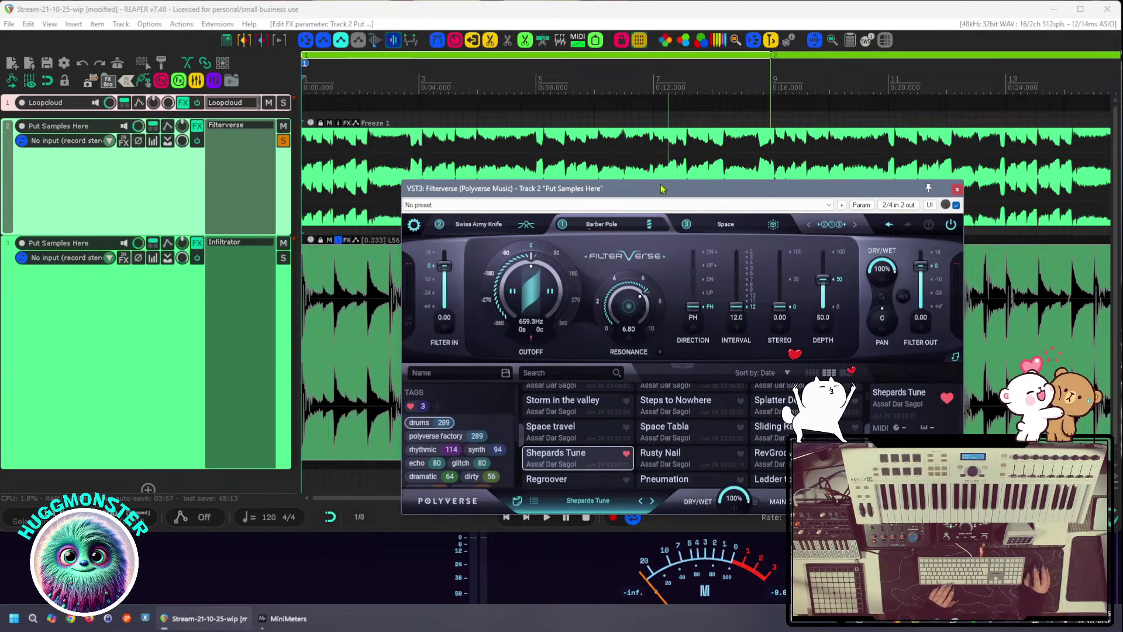
Play the soloed track 2 briefly with the Shepards Tune preset, stop playback and close the Filterverse window
left_click_drag(692, 191, 715, 179)
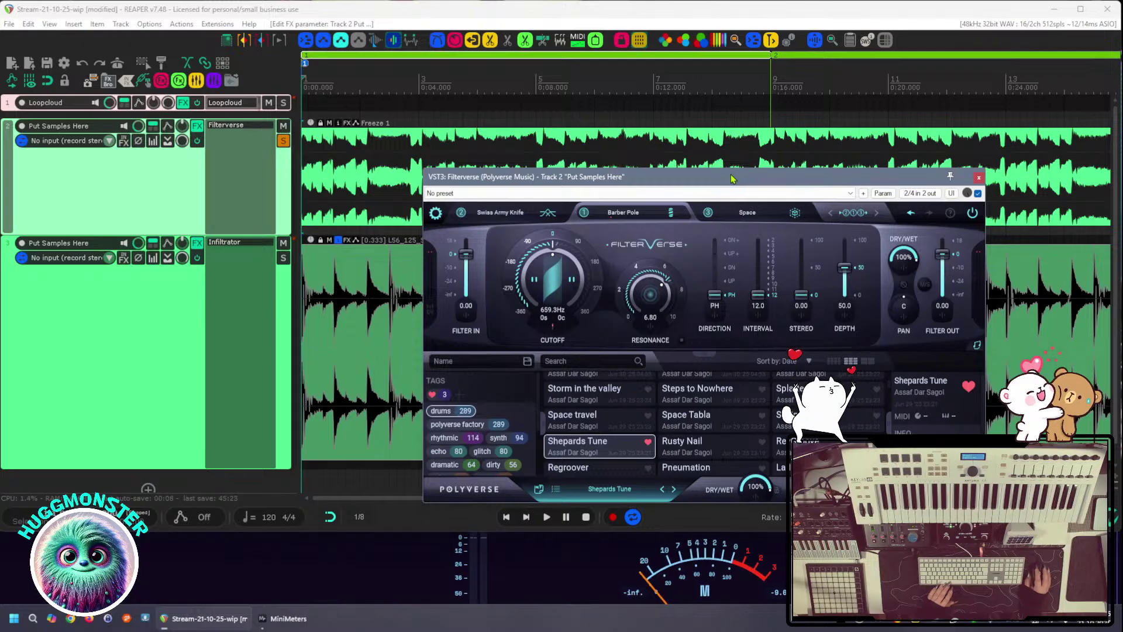
left_click_drag(752, 180, 762, 180)
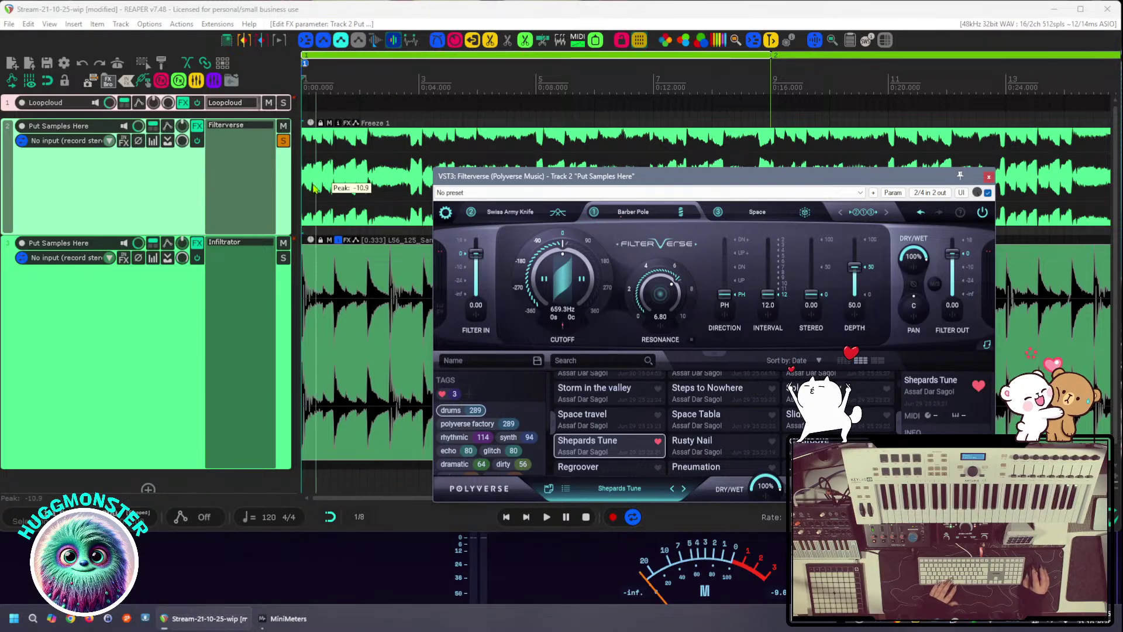
left_click(192, 201)
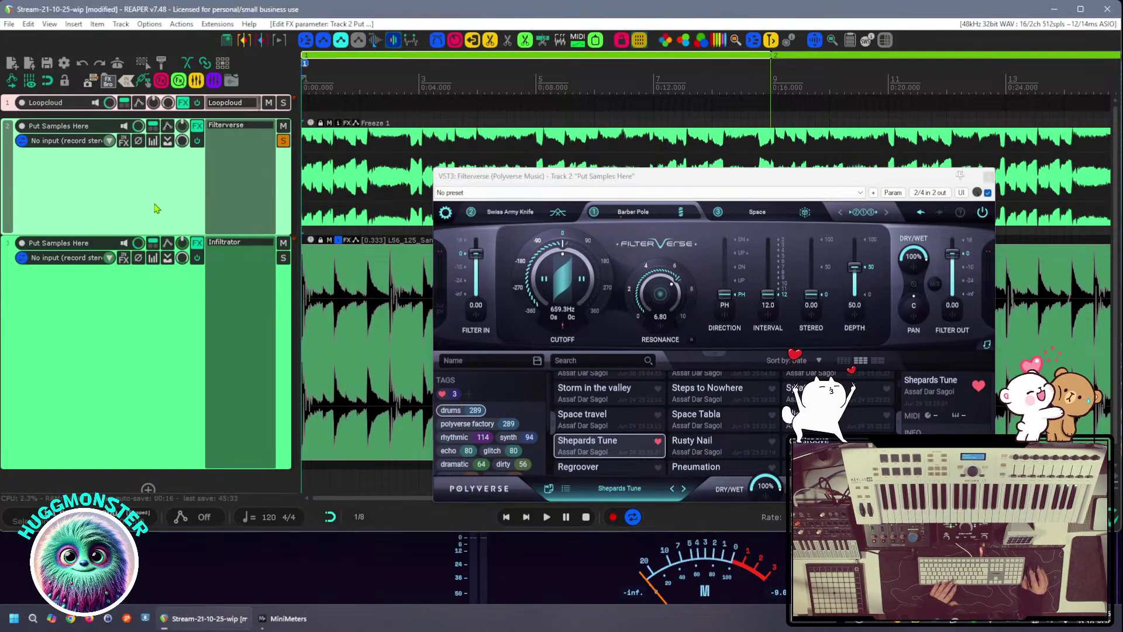
key("space")
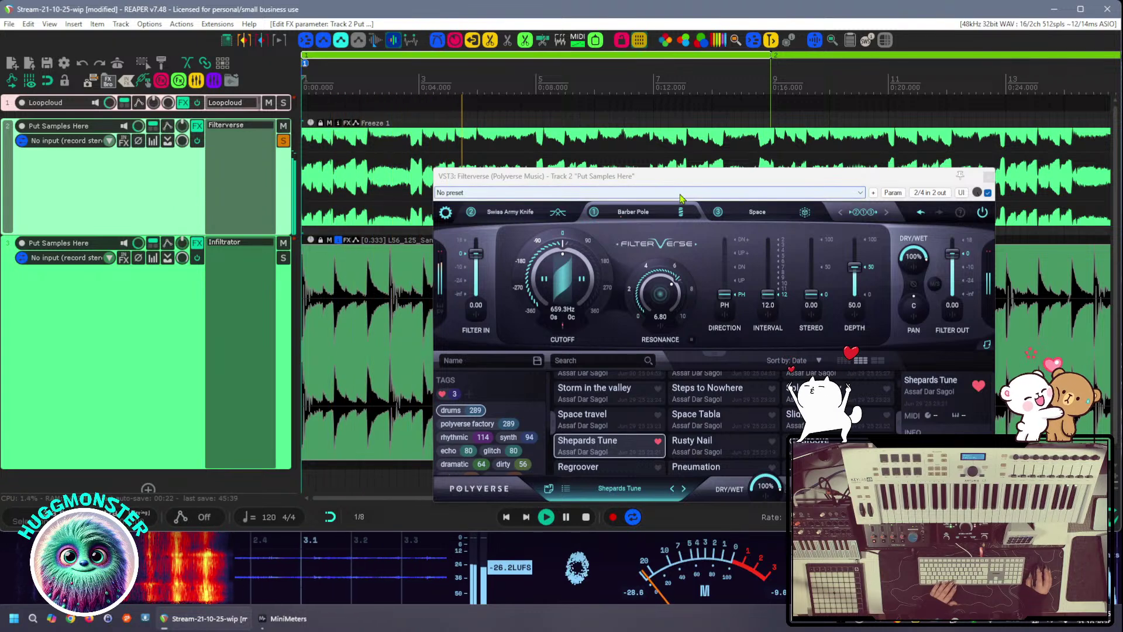
key("space")
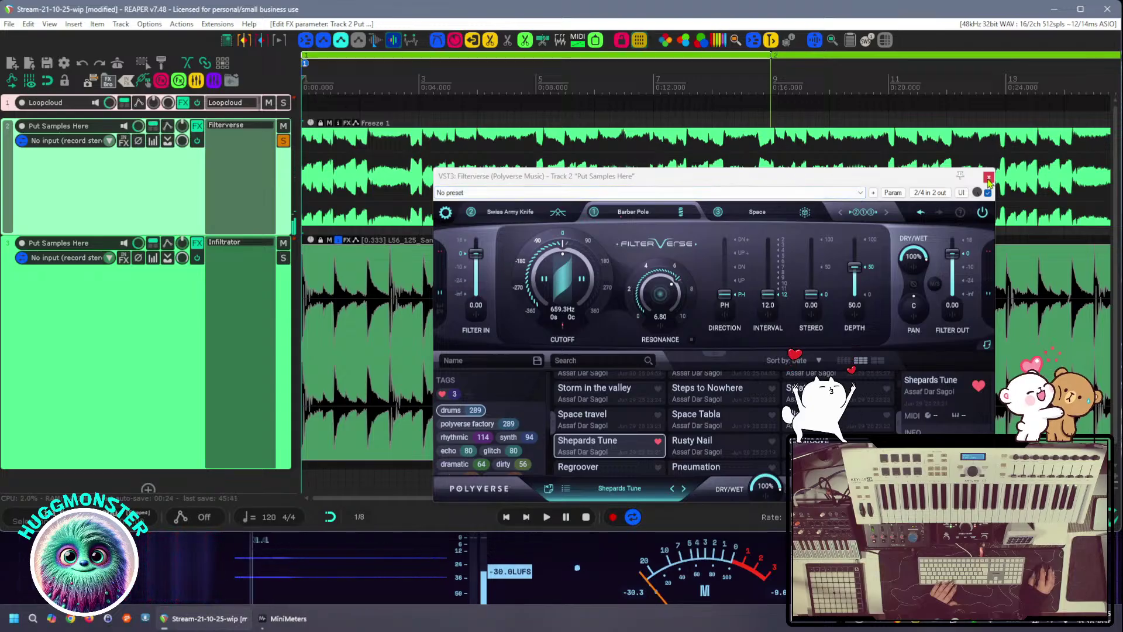
left_click(988, 178)
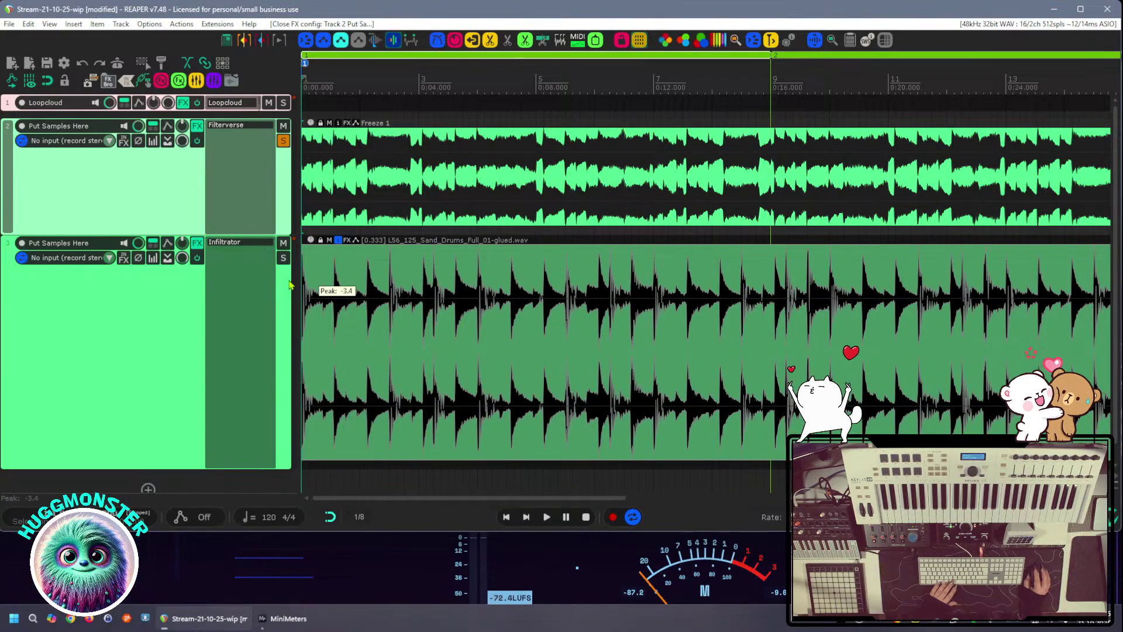
Unsolo track 2 and play it together with the Infiltrator track, reducing the Infiltrator track's height, and stop playback
left_click(283, 142)
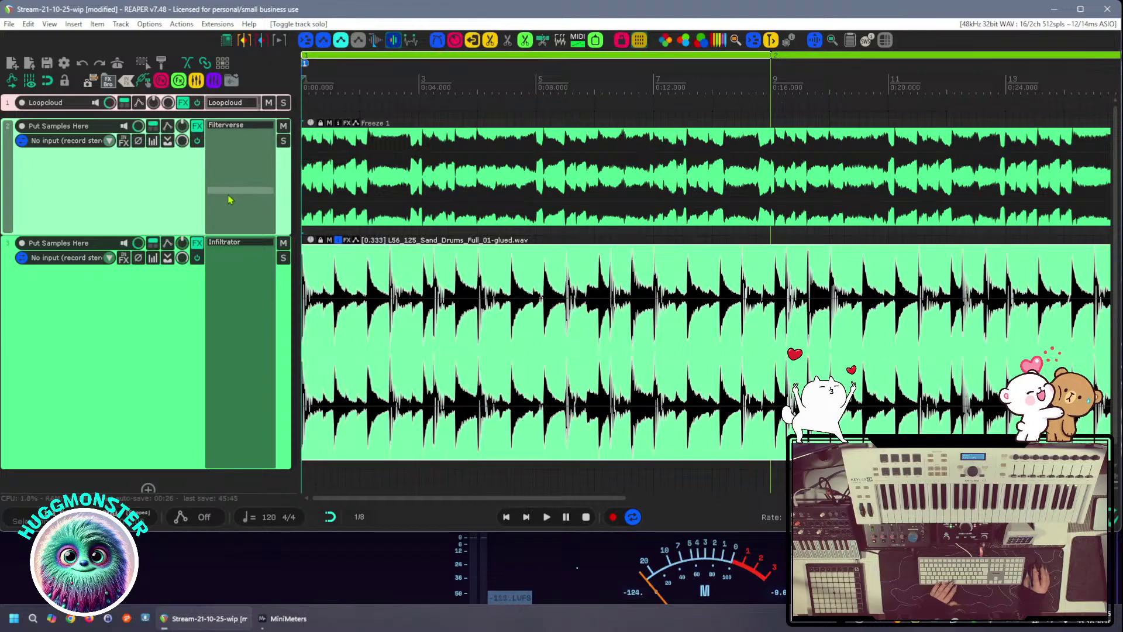
key("space")
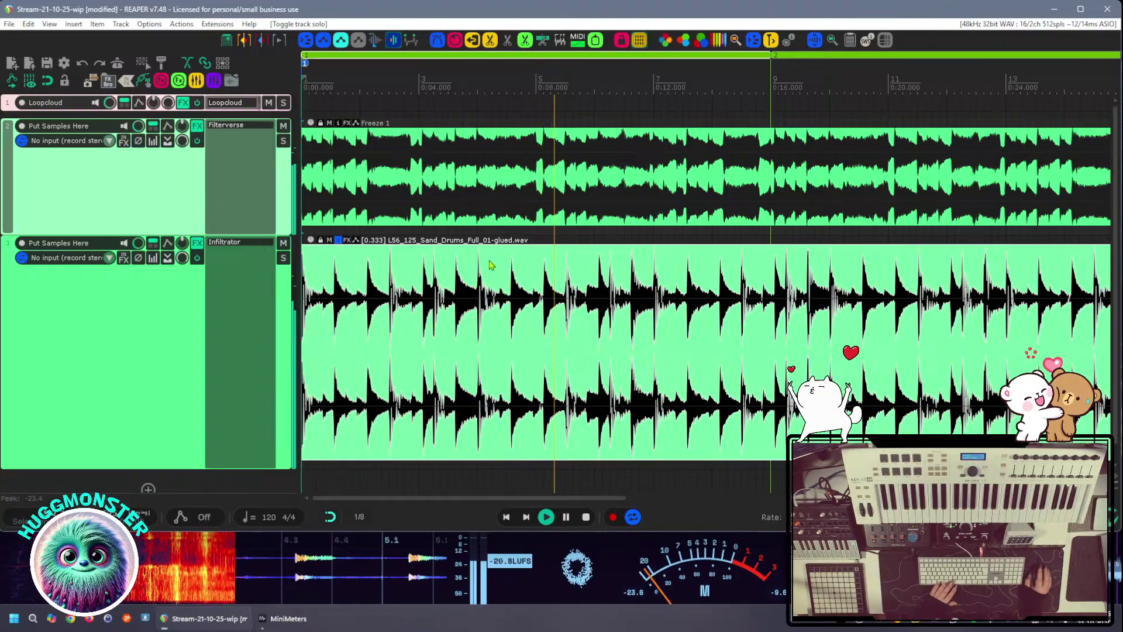
left_click_drag(153, 468, 161, 321)
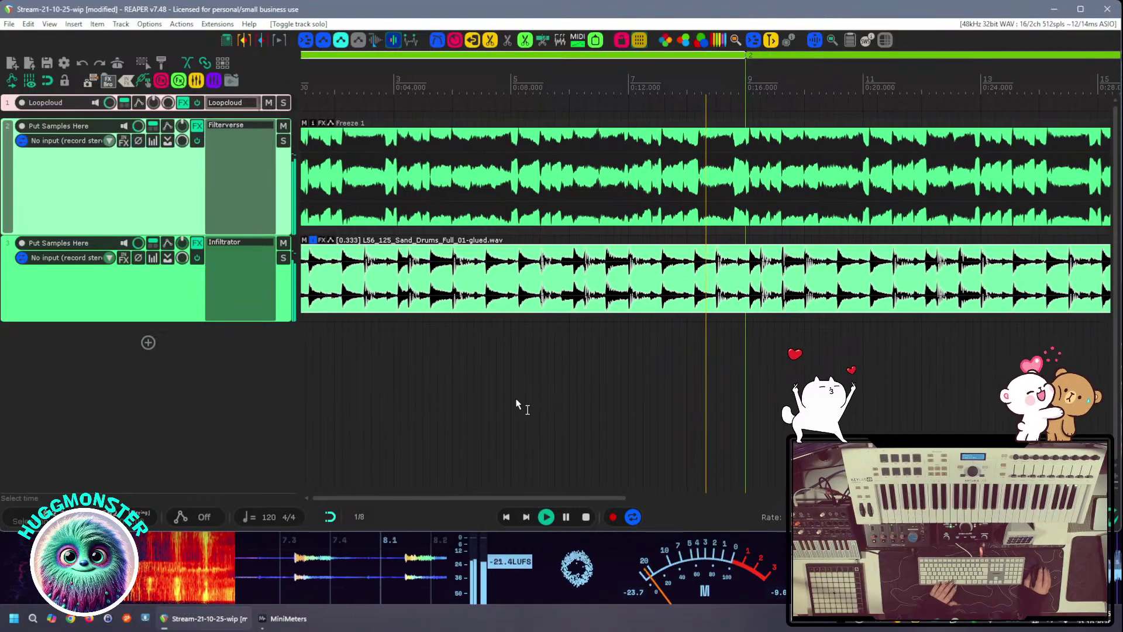
scroll(524, 403, "down", 5)
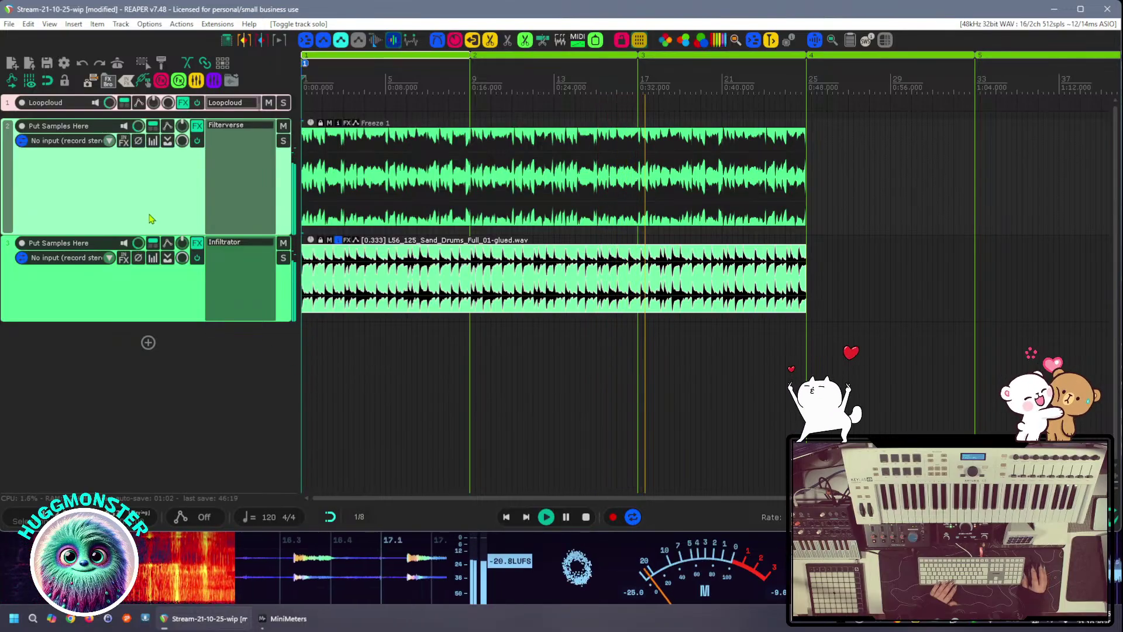
key("space")
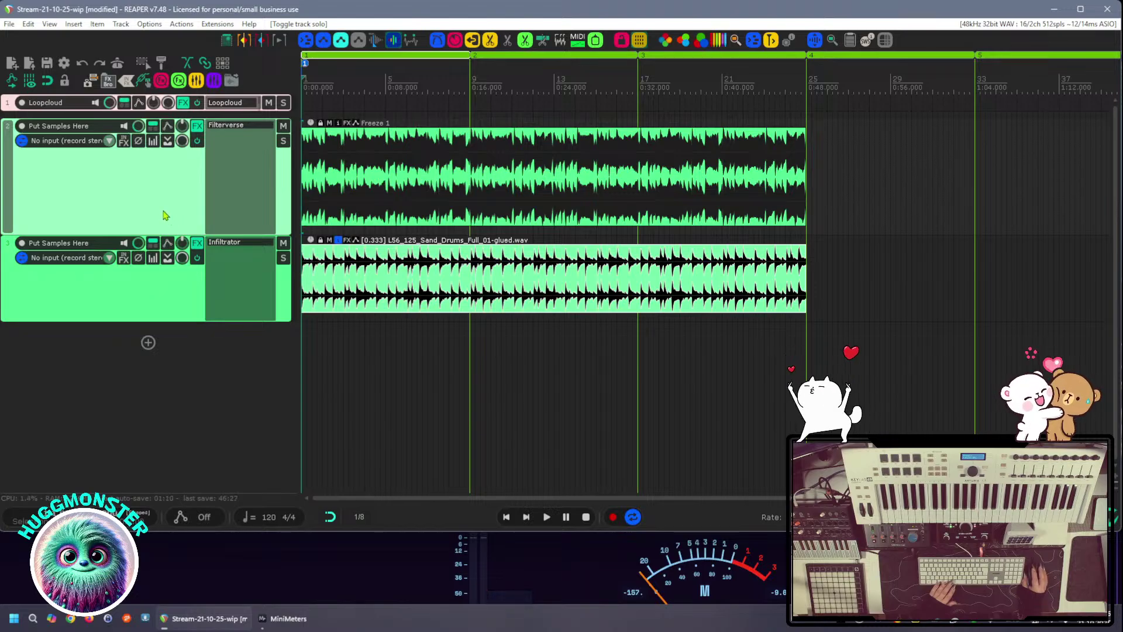
Duplicate track 2 with its Filterverse effect
right_click(164, 216)
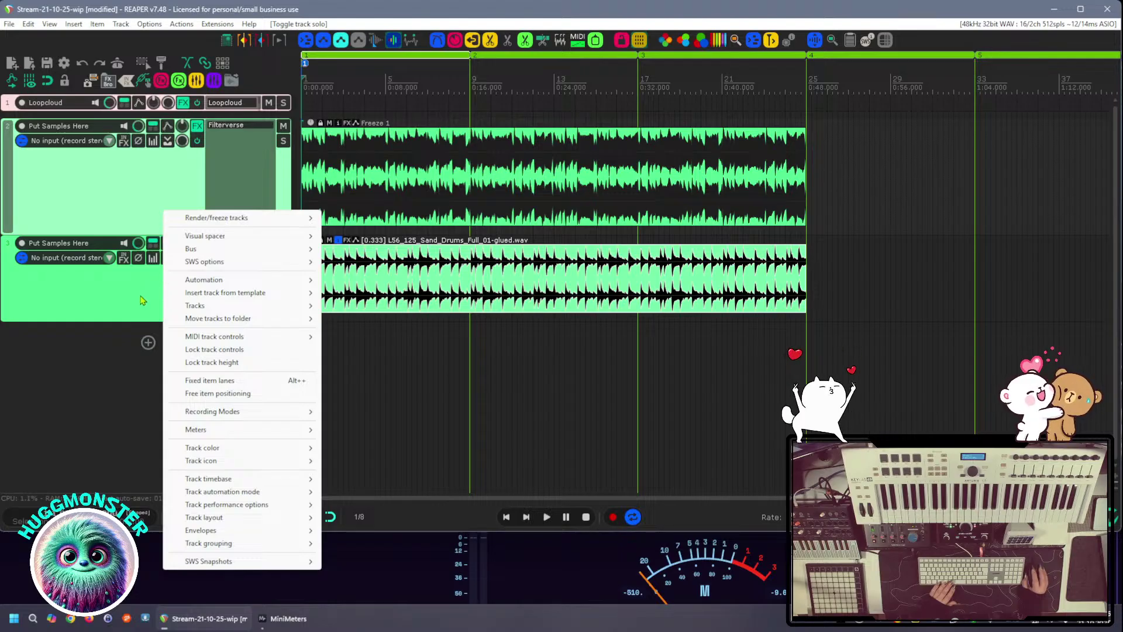
mouse_move(199, 309)
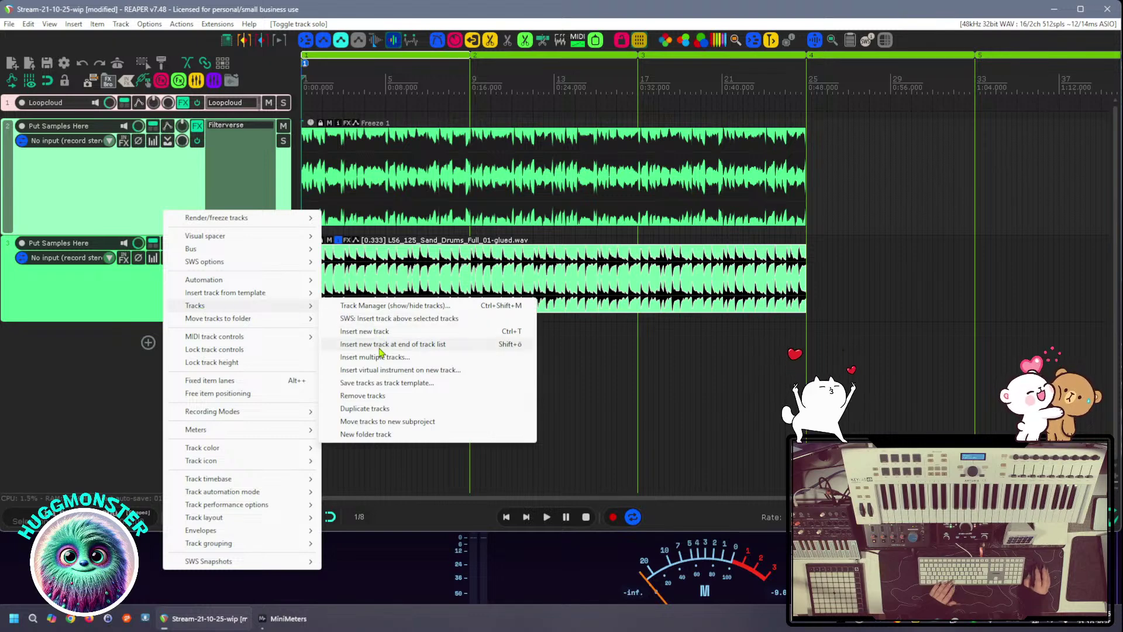
left_click(380, 408)
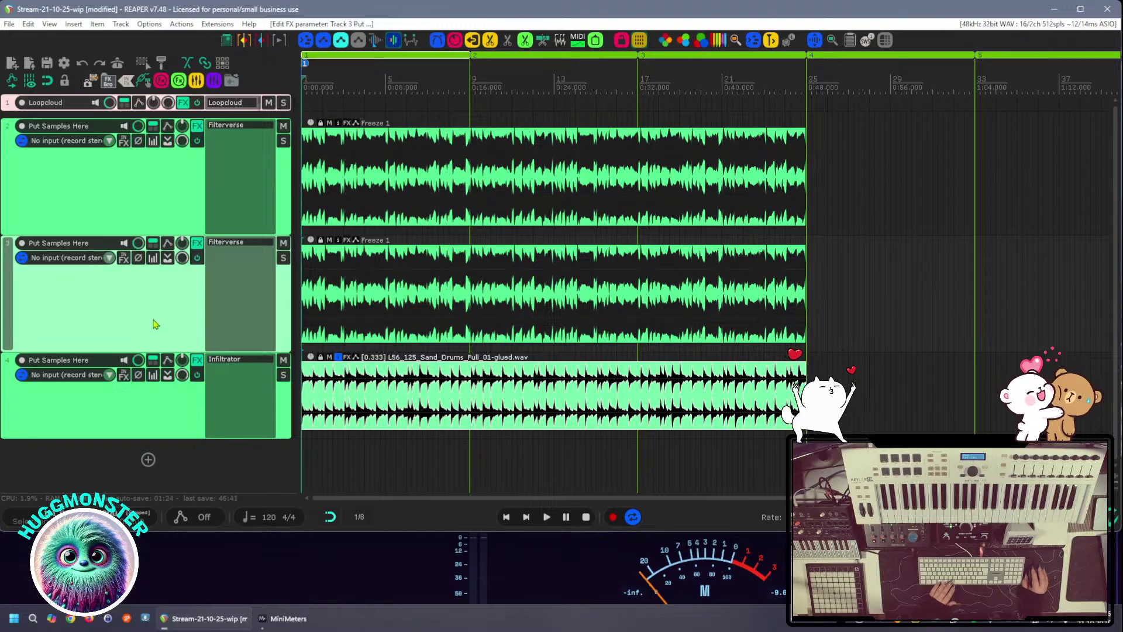
Render the duplicate track to a stereo post-fader stem track, muting the original, and bypass Filterverse on the muted duplicate
right_click(155, 324)
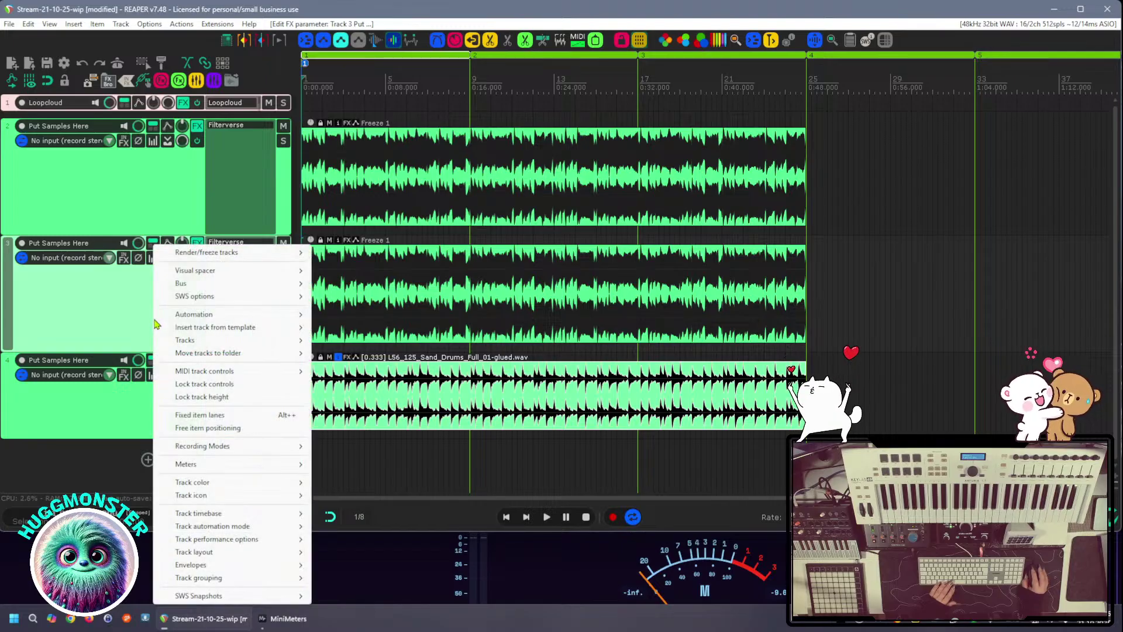
mouse_move(234, 256)
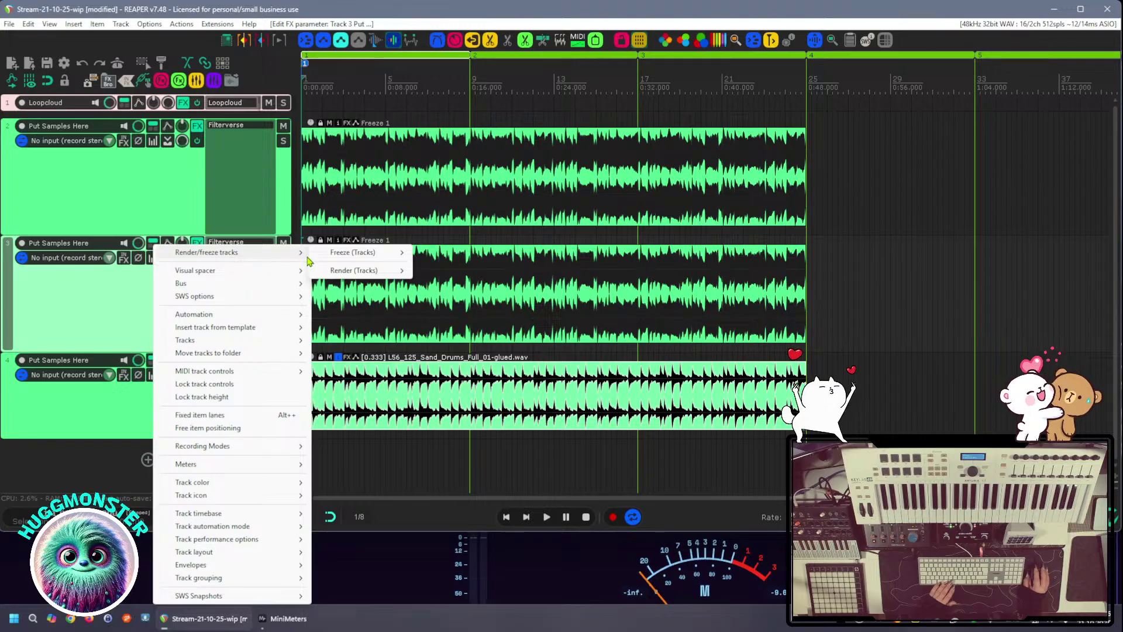
mouse_move(353, 270)
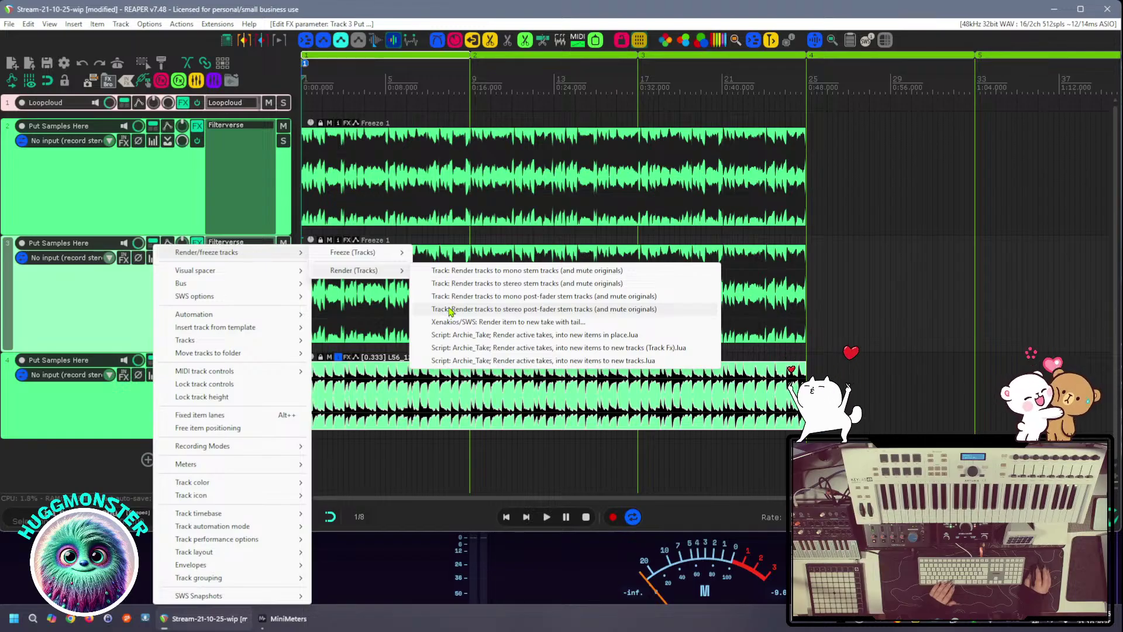
left_click(450, 309)
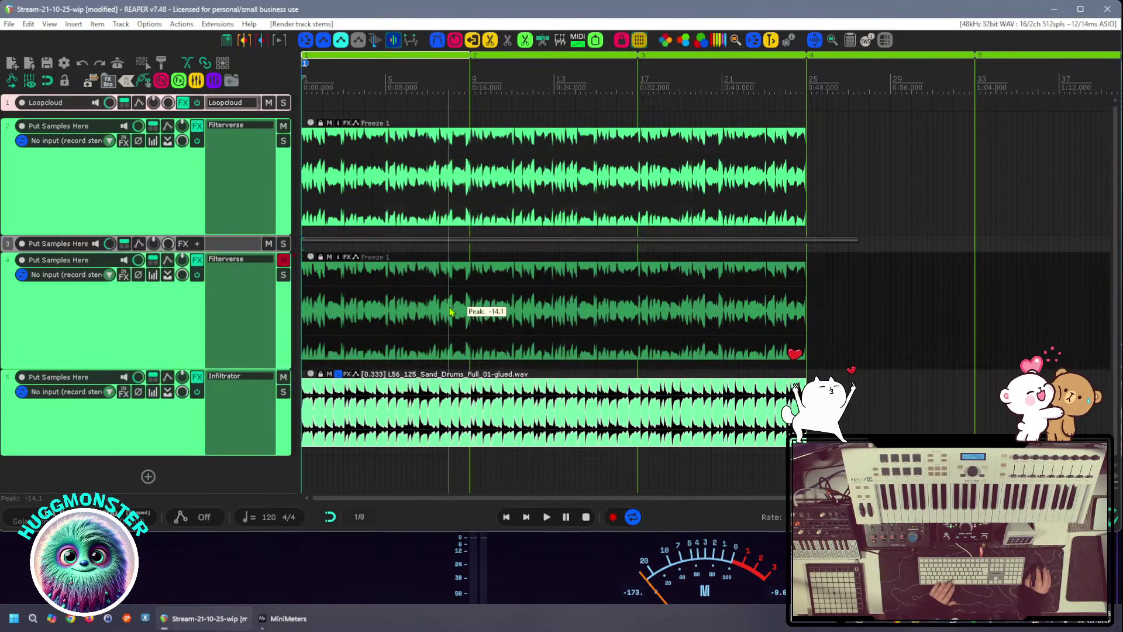
left_click_drag(220, 250, 220, 348)
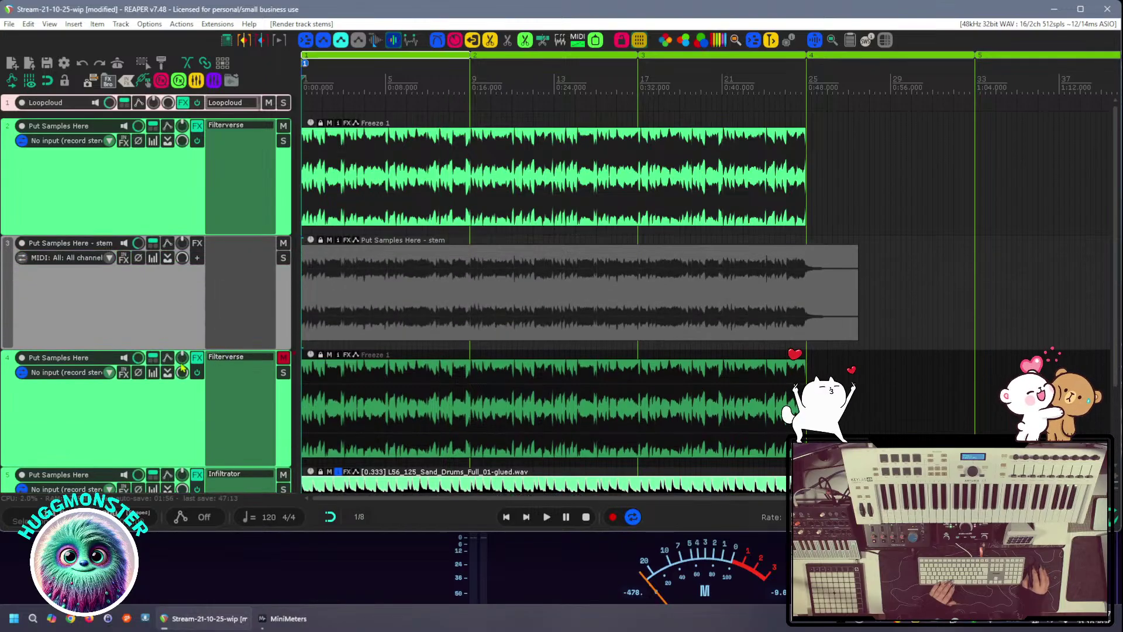
left_click(232, 367, "shift")
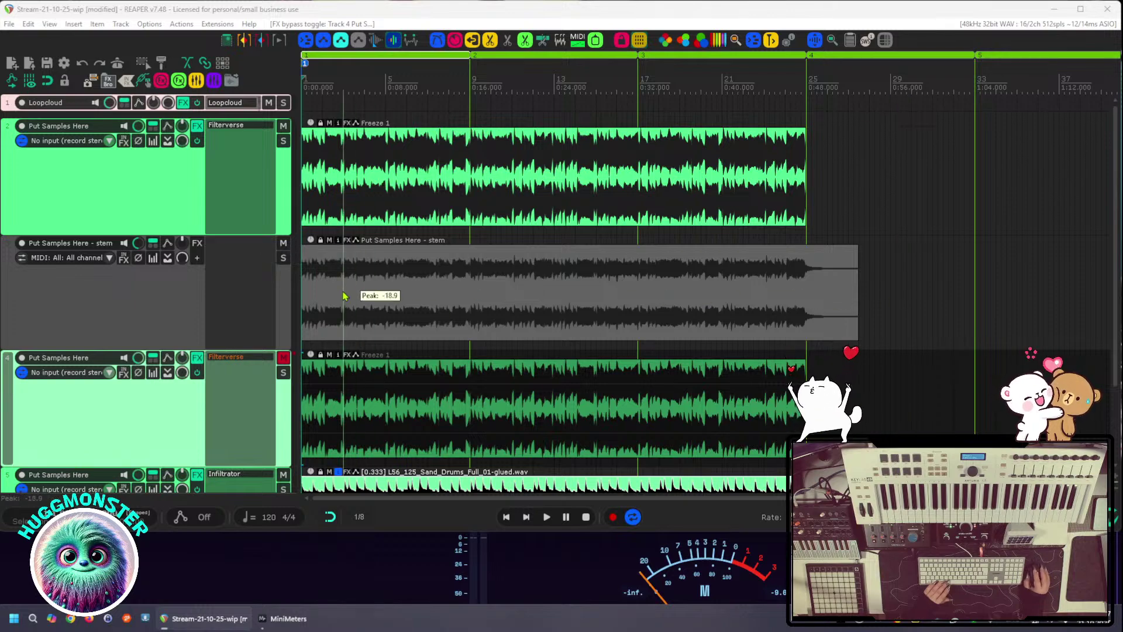
Insert a Factoid (Anemond) track below the stem track from the 2-VST3-Samplers track templates
scroll(156, 302, "down", 3)
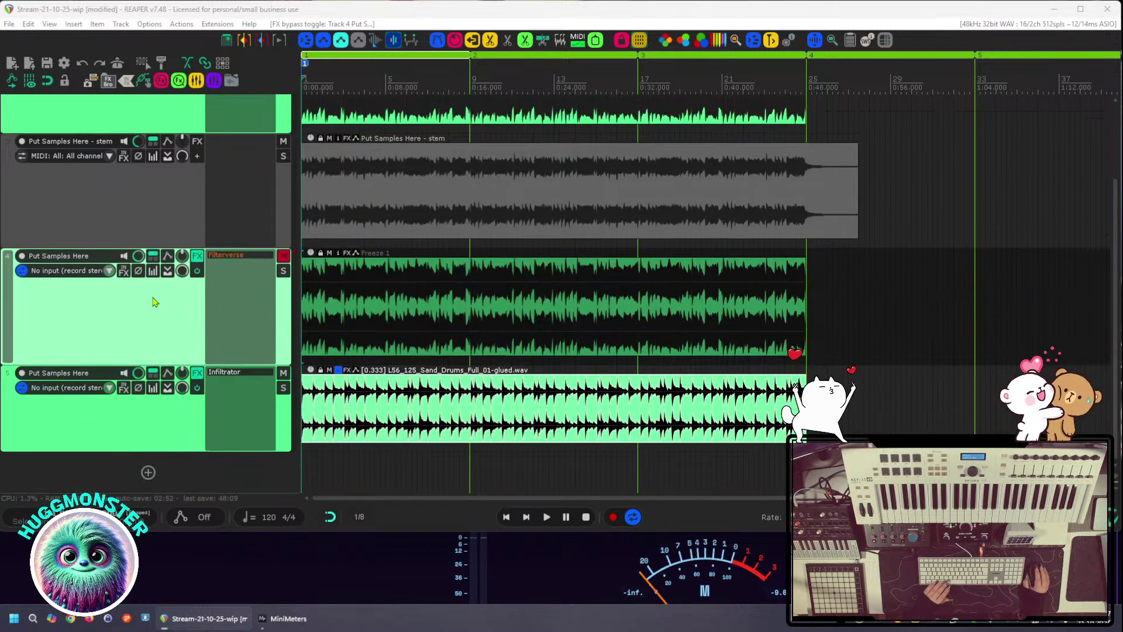
left_click(97, 239)
right_click(83, 236)
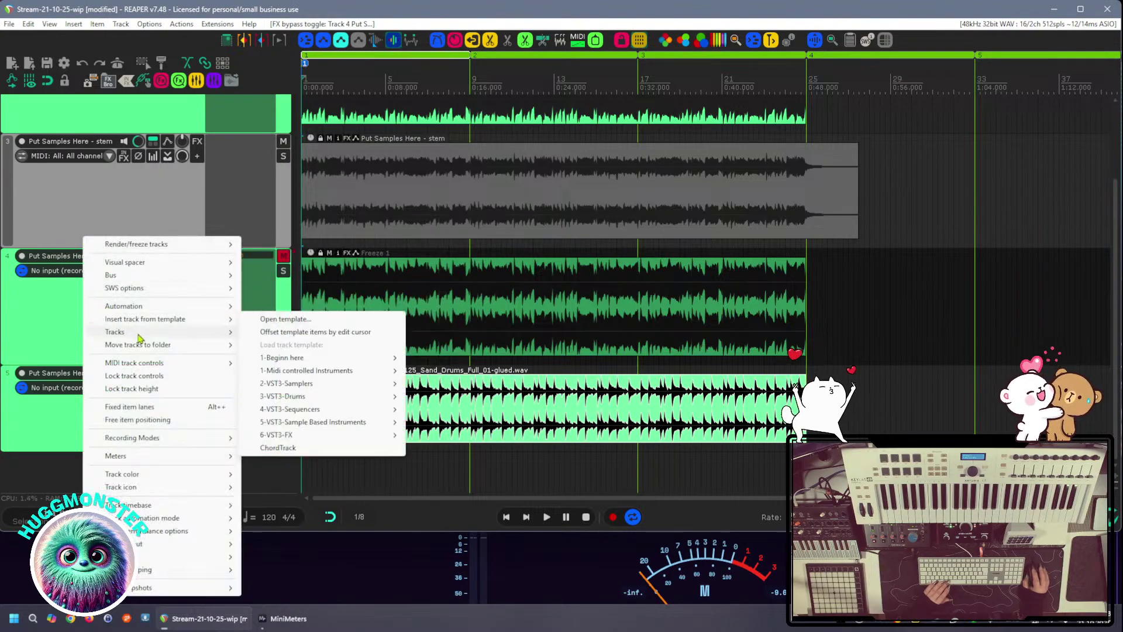
mouse_move(228, 336)
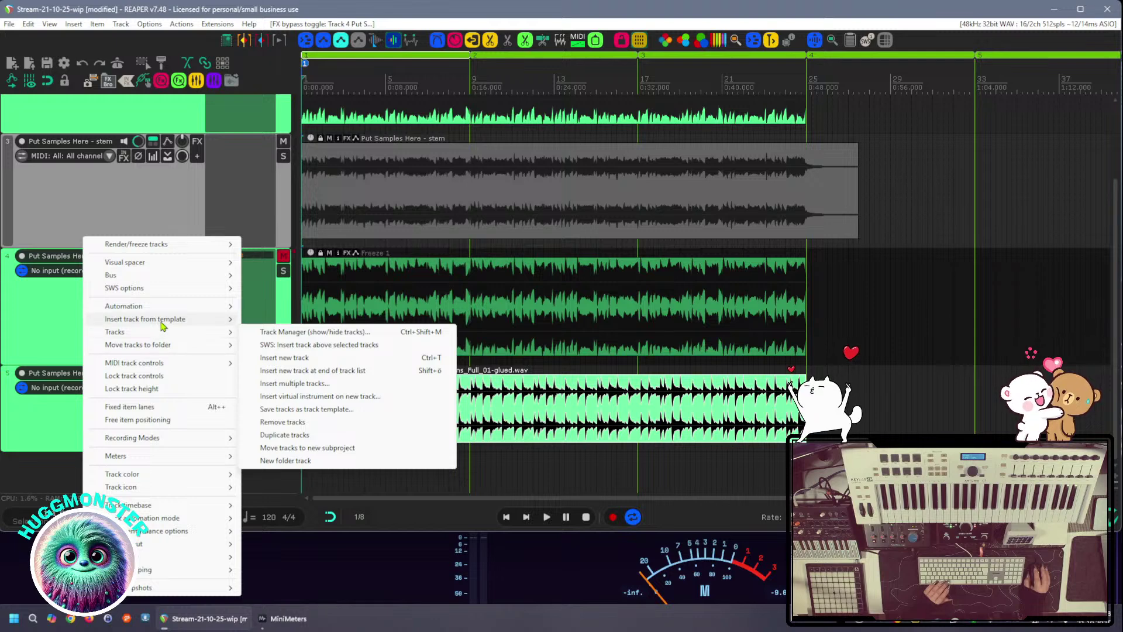
mouse_move(163, 325)
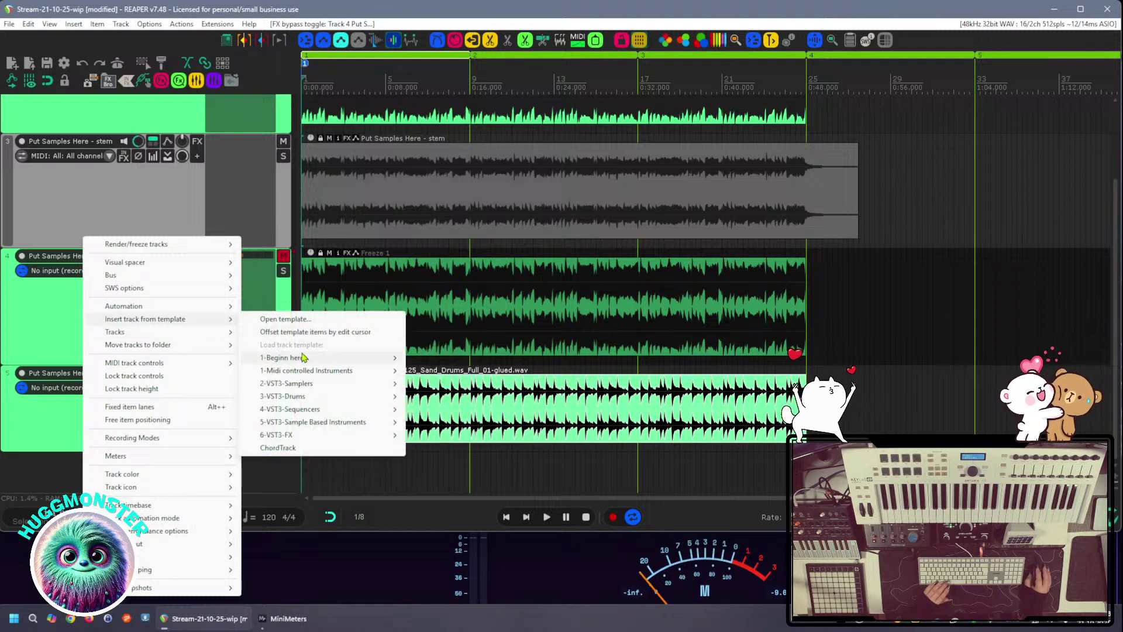
mouse_move(312, 374)
mouse_move(326, 423)
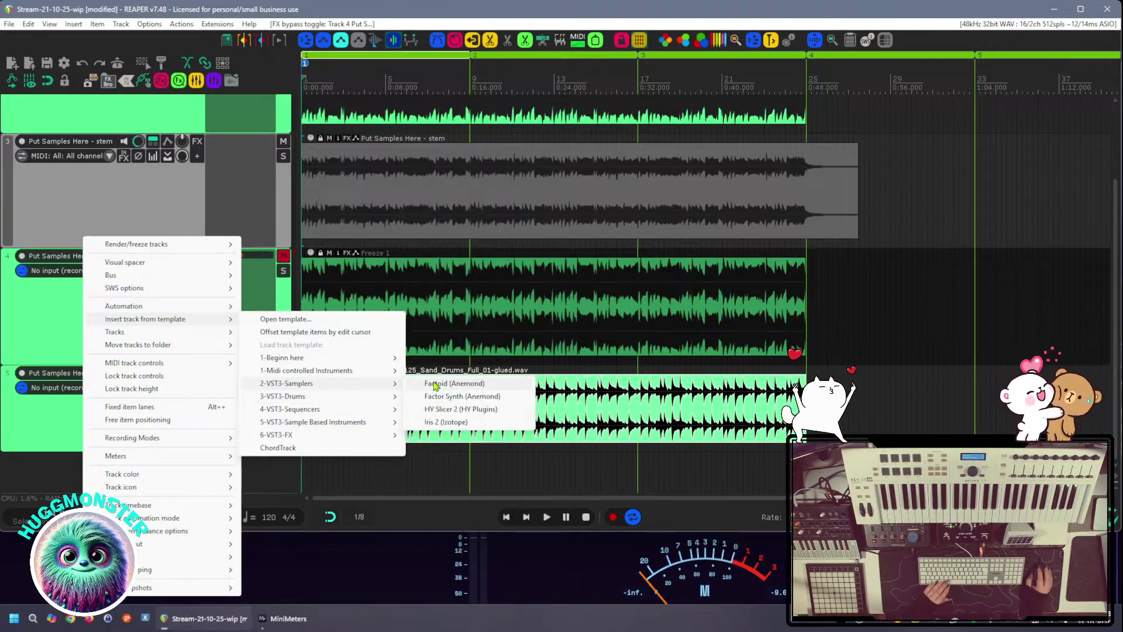
left_click(466, 385)
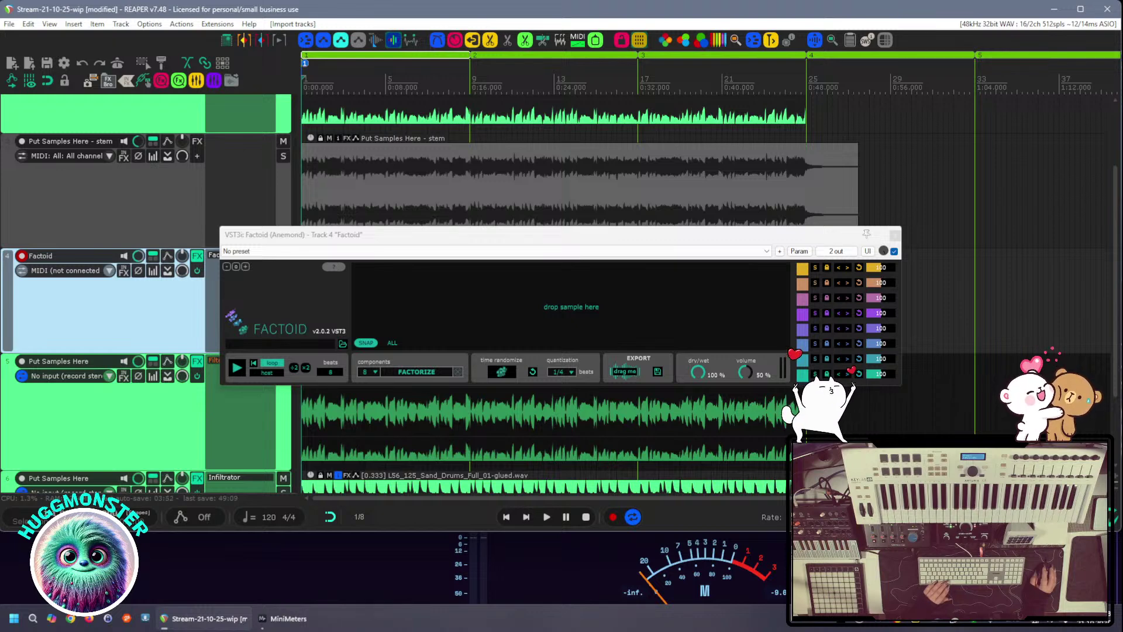
Load the rendered Put Samples Here stem into Factoid as its sample and mute the stem track
left_click_drag(710, 0, 710, 298)
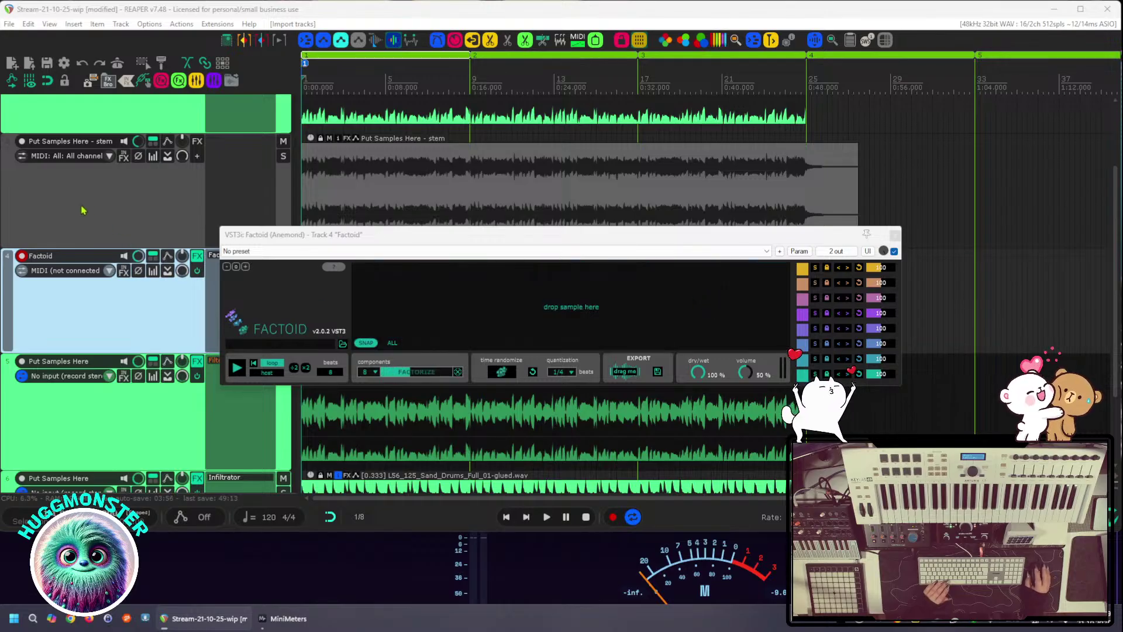
left_click(283, 141)
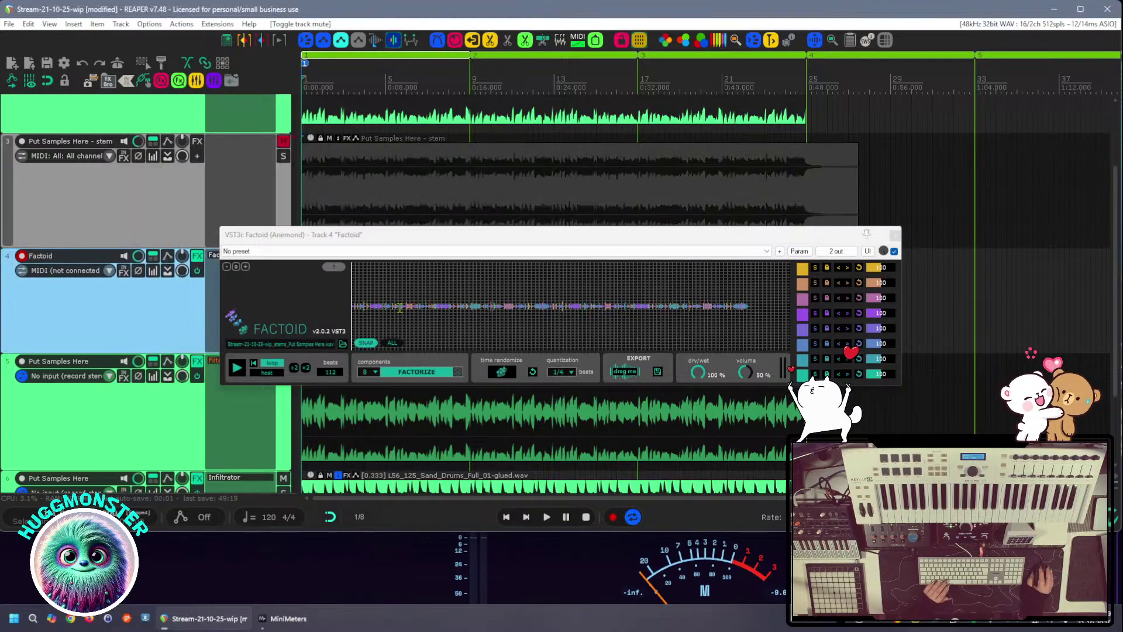
left_click_drag(298, 236, 462, 234)
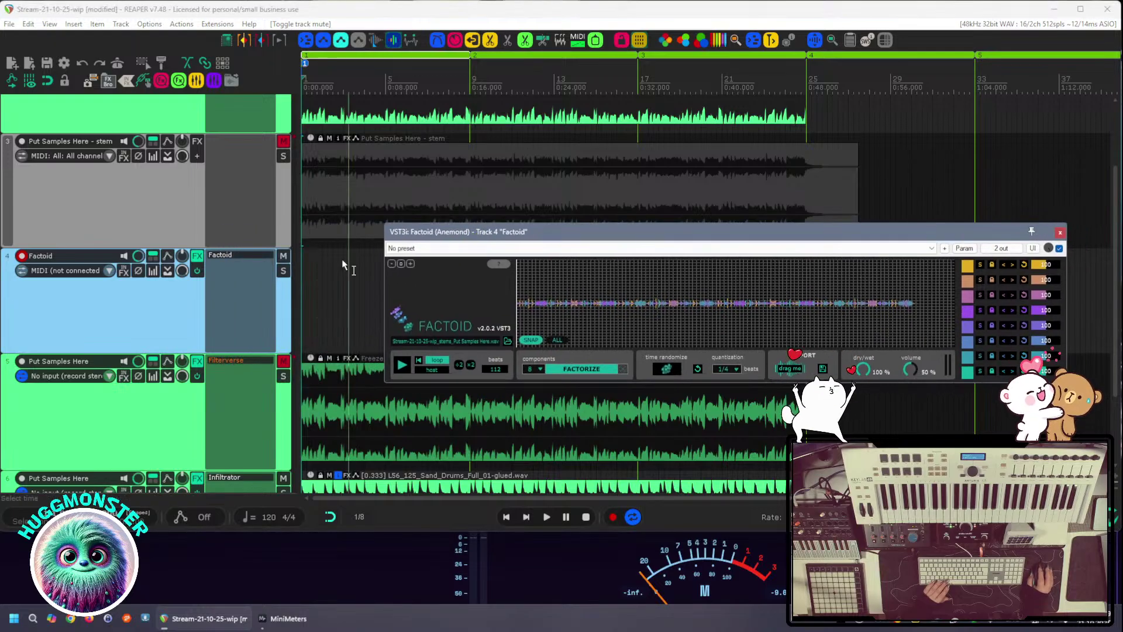
Play the project briefly, stop it and switch on Factoid's host sync
key("space")
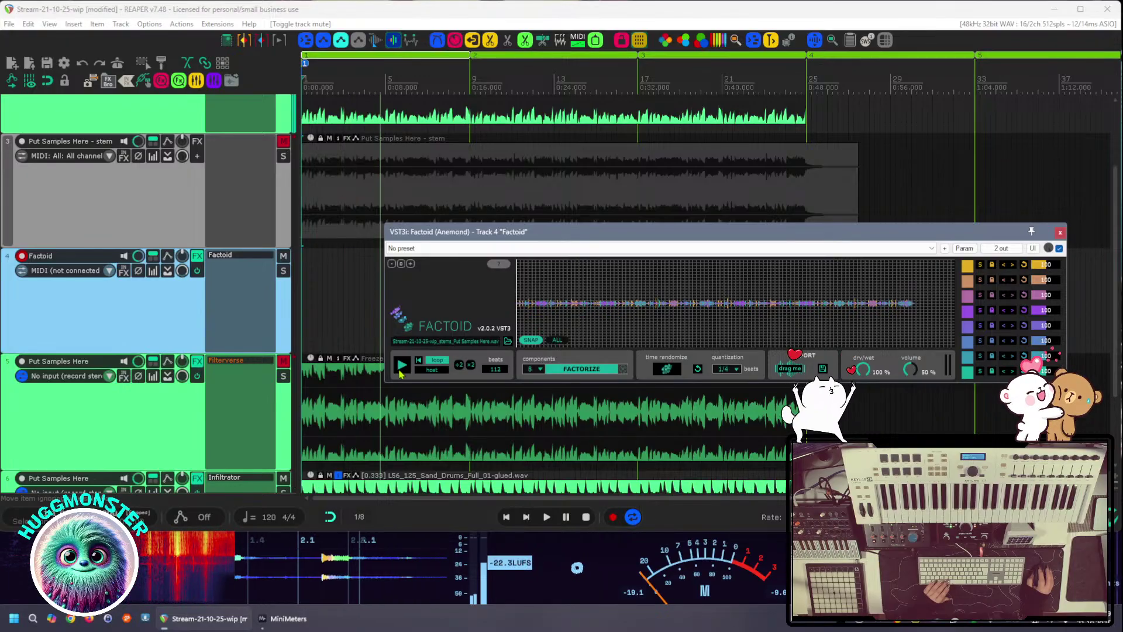
key("space")
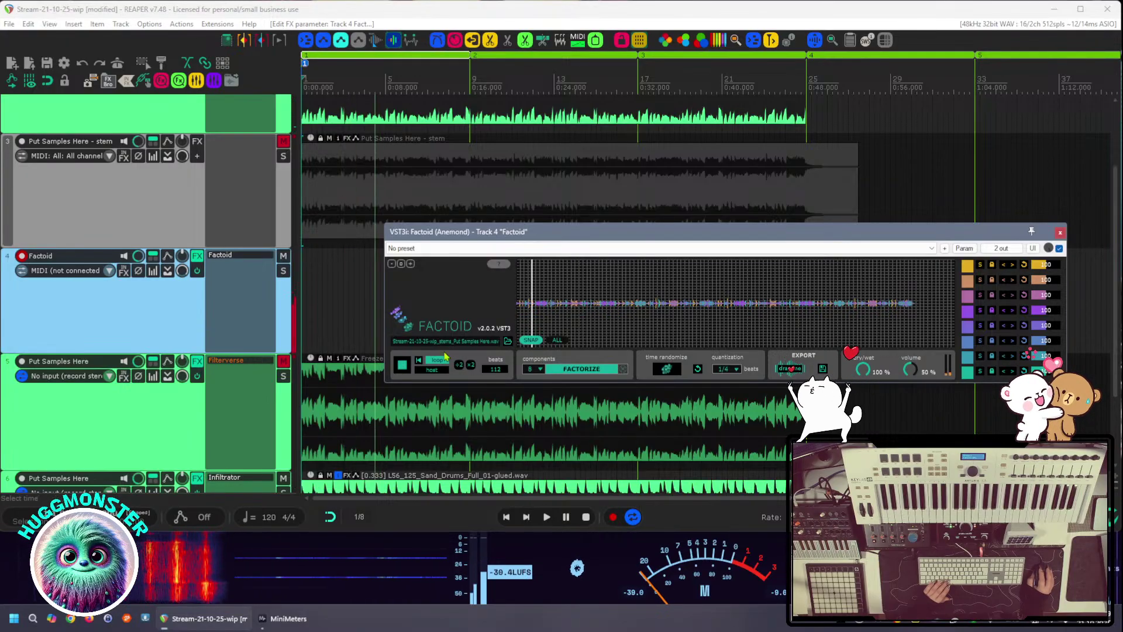
left_click(432, 371)
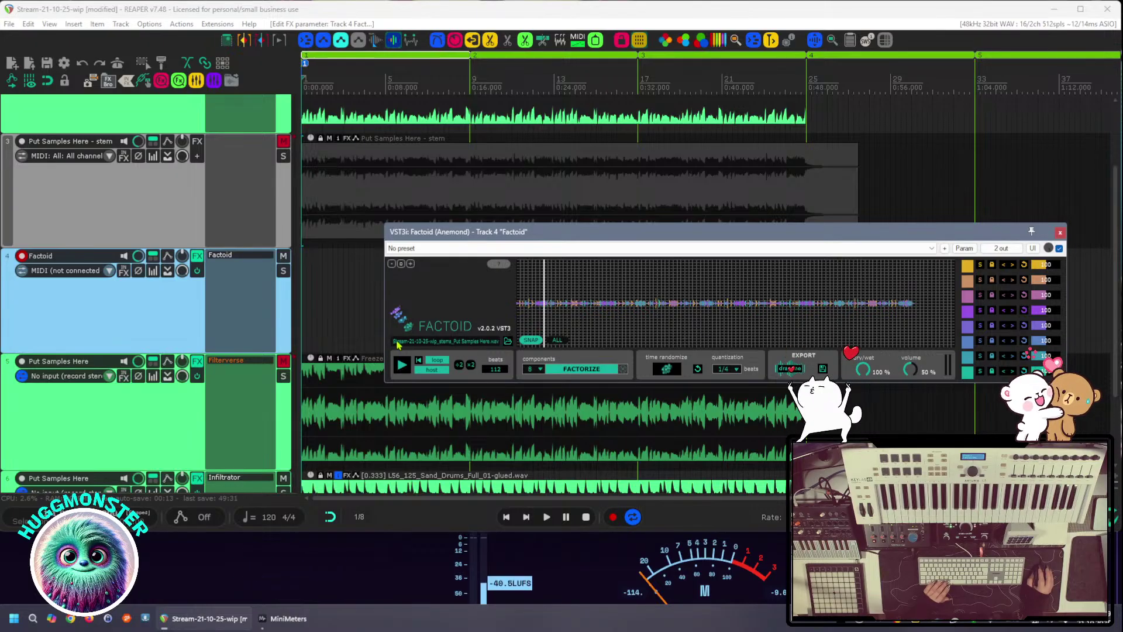
Enable Factoid's playback and play the project from the start to hear the stem in sync with the host
left_click(151, 313)
key("space")
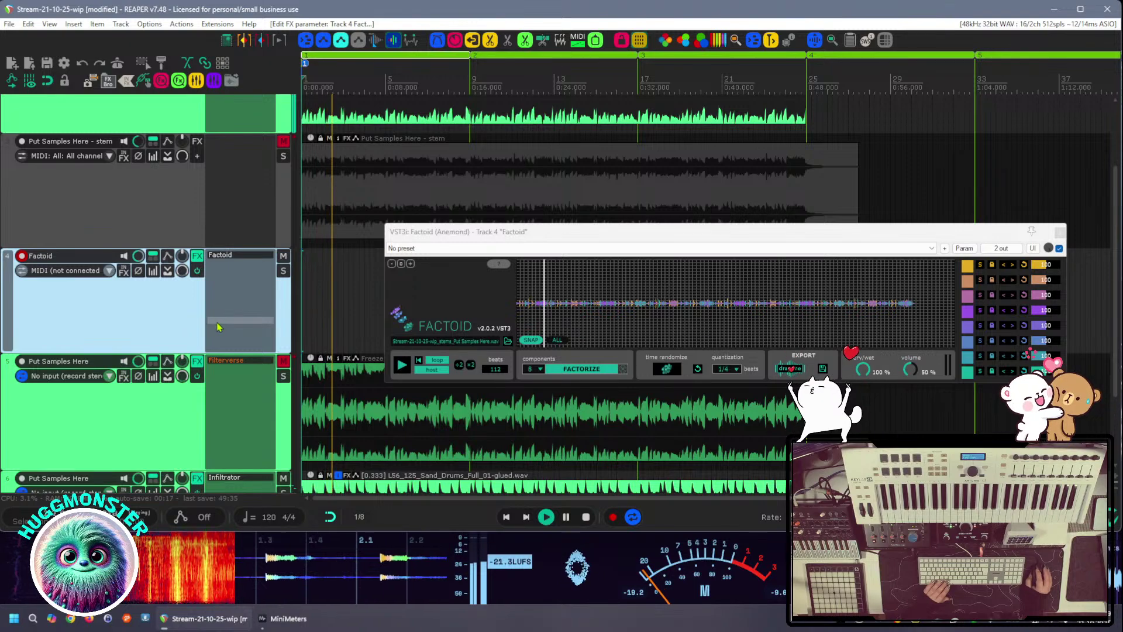
key("space")
left_click(402, 367)
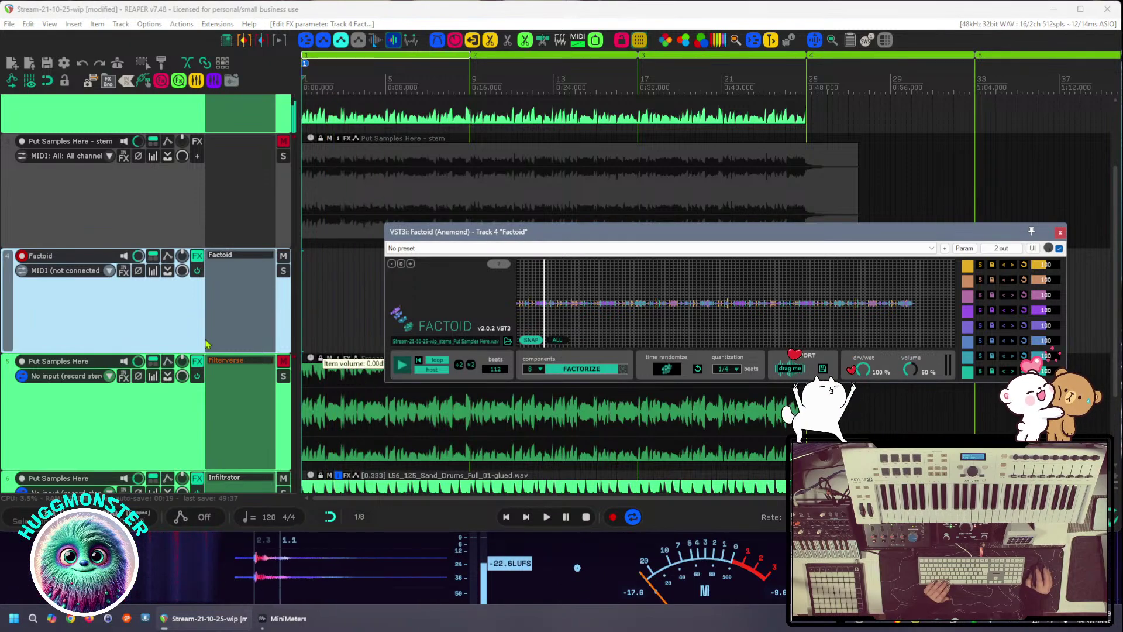
left_click(188, 331)
key("space")
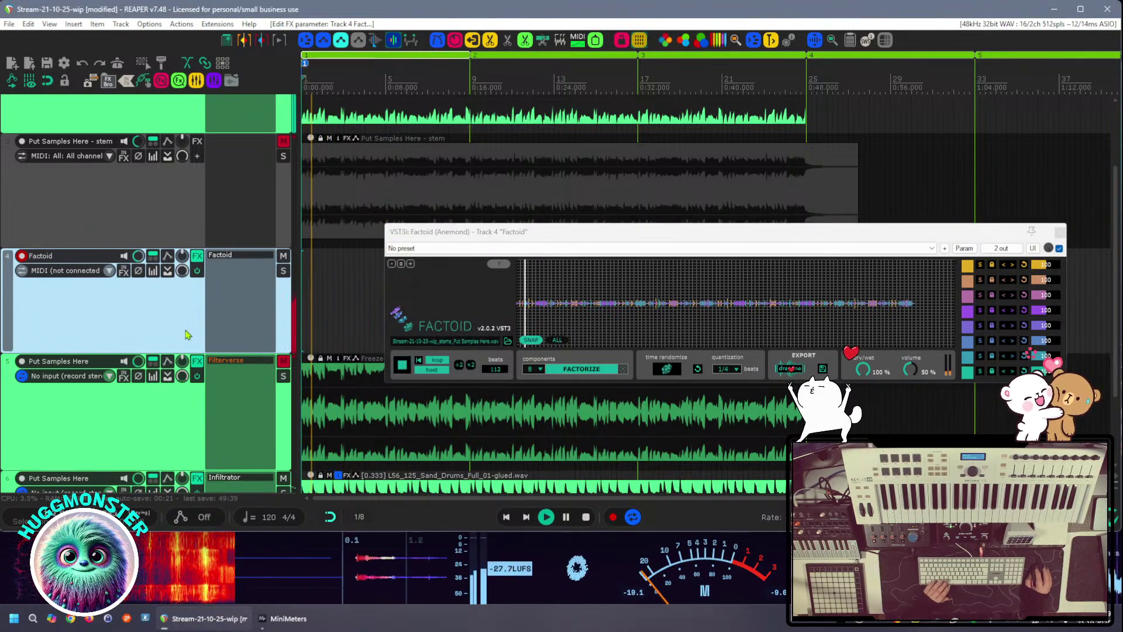
Solo the Factoid track, raise Factoid's output volume to 74 % while it plays, and stop playback
left_click(283, 271)
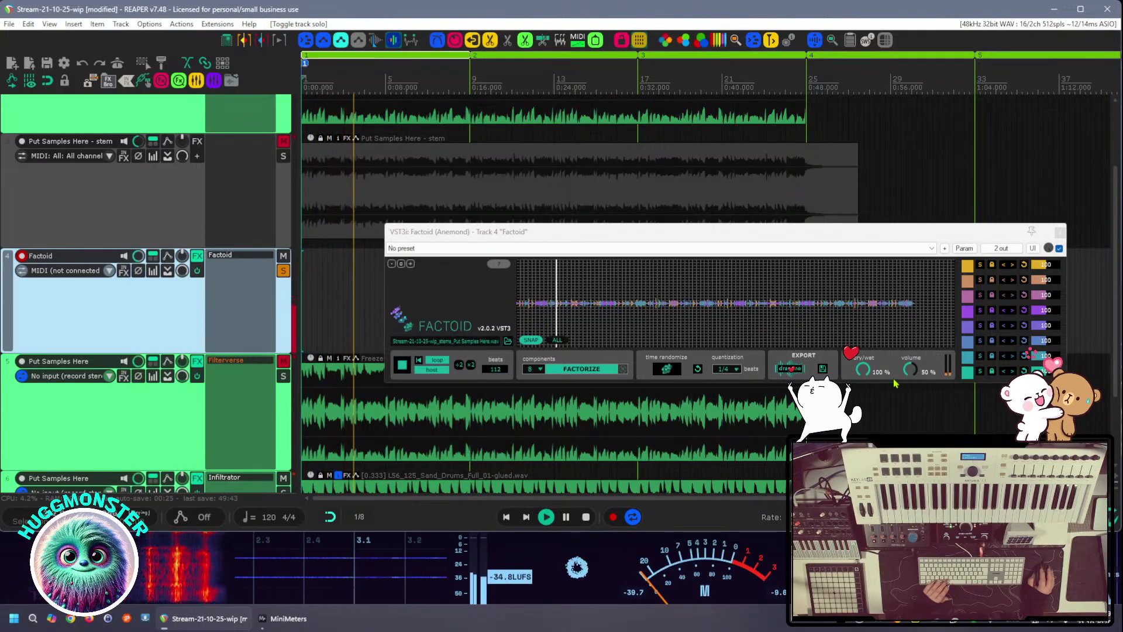
left_click_drag(910, 370, 913, 334)
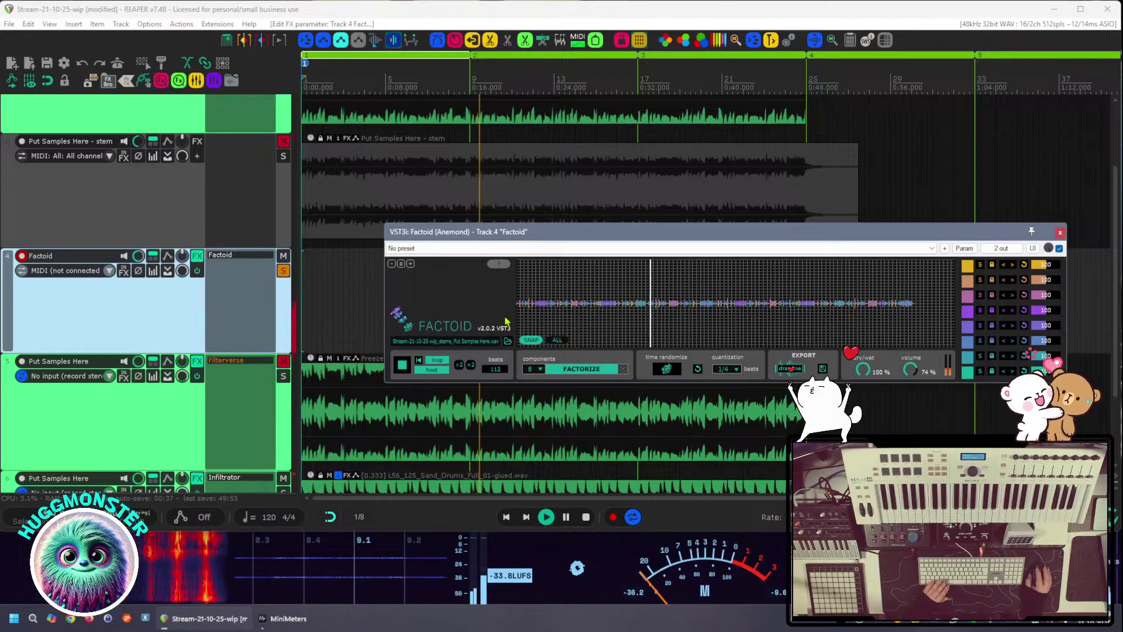
left_click(188, 322)
key("space")
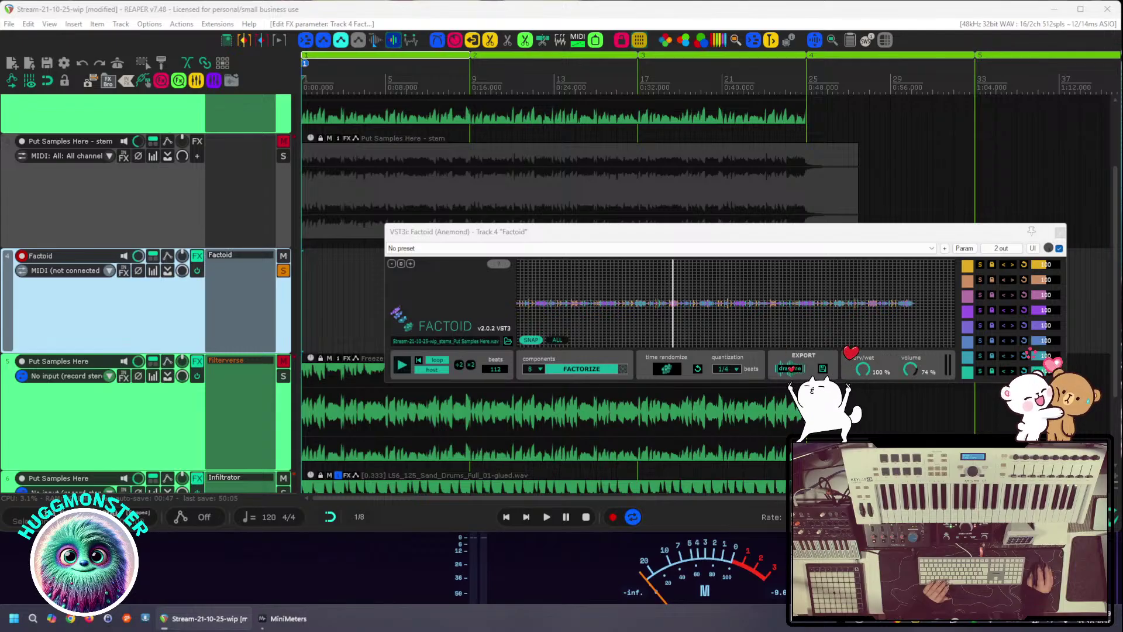
Replace Factoid's sample with the LS6_125_Sand_Drums_Full_01.wav drum loop
left_click(1060, 233)
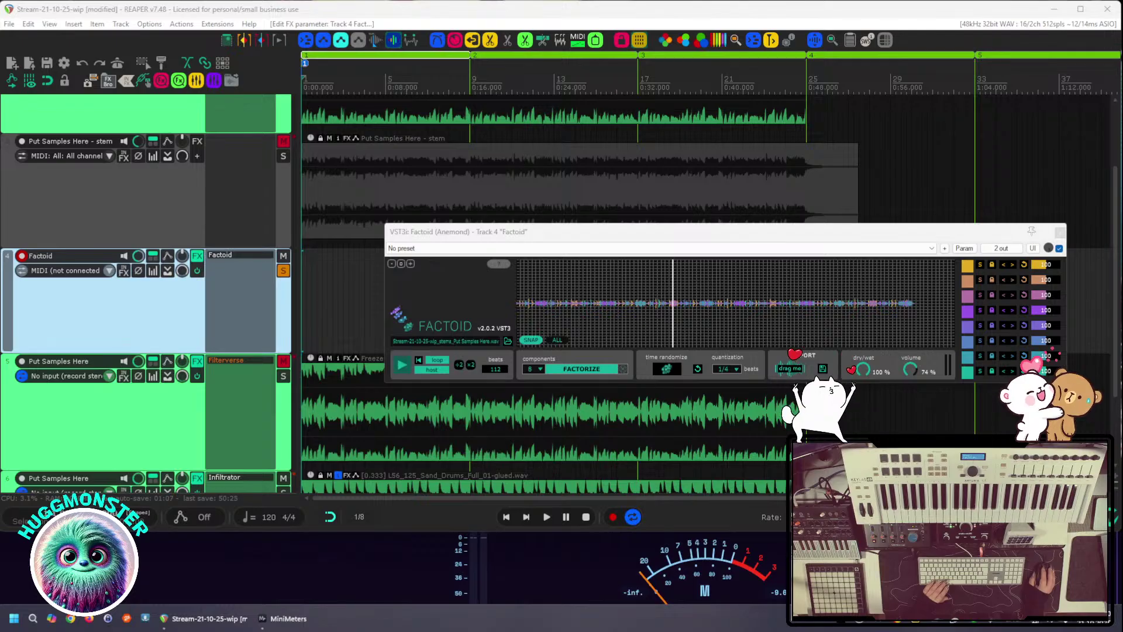
left_click_drag(1122, 283, 855, 300)
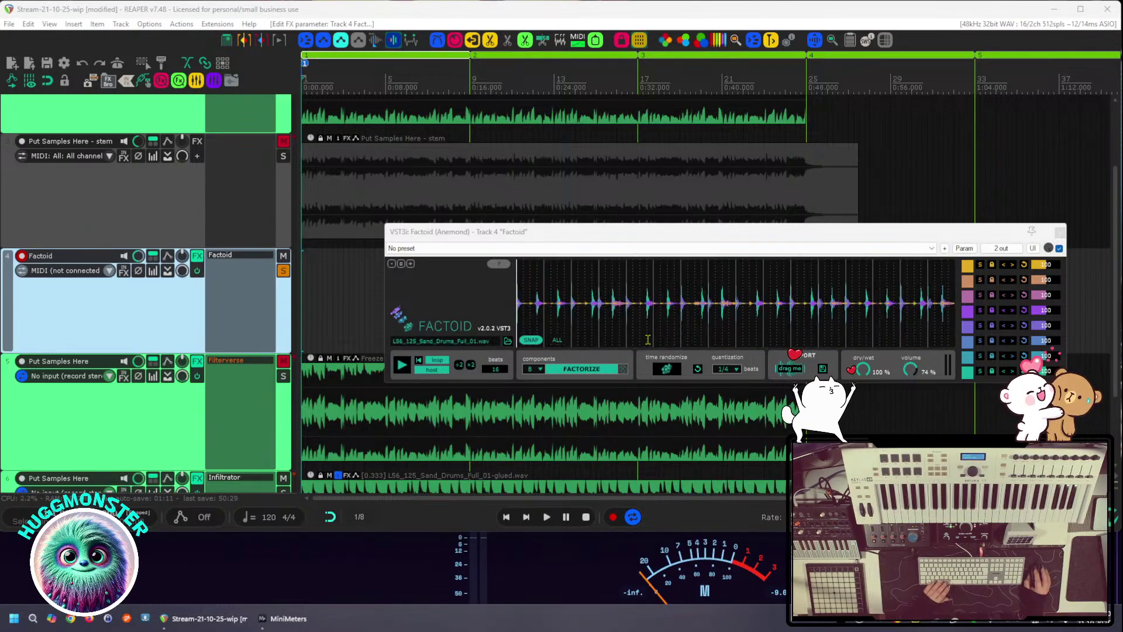
left_click(574, 257)
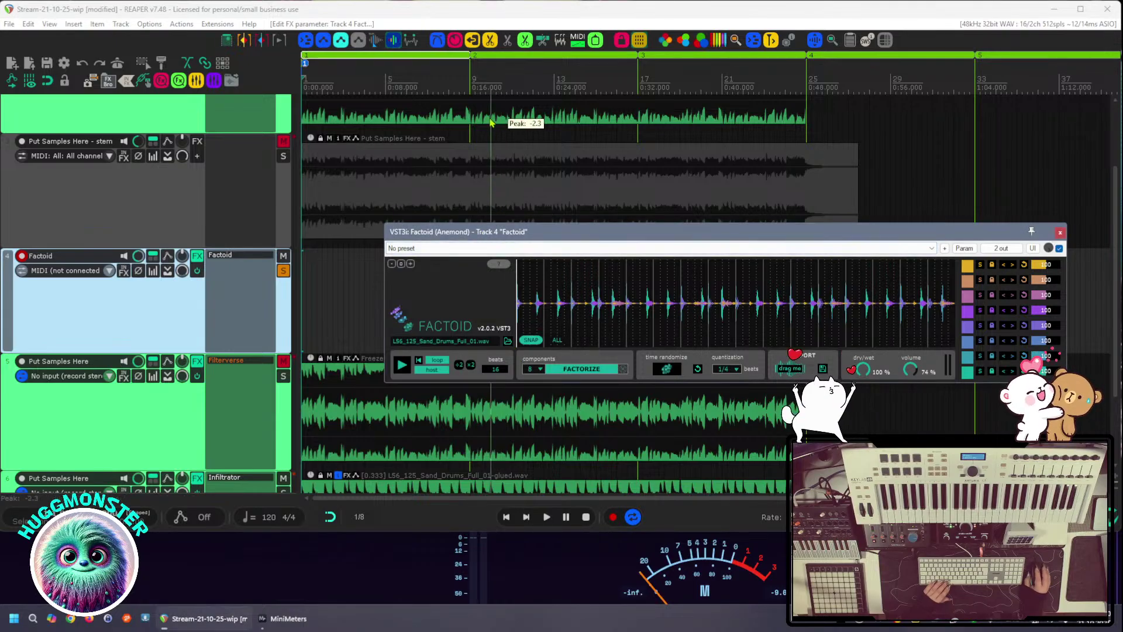
Save the project, load the Stream window screenset and close the Screensets/Layouts dialog
left_click(453, 13)
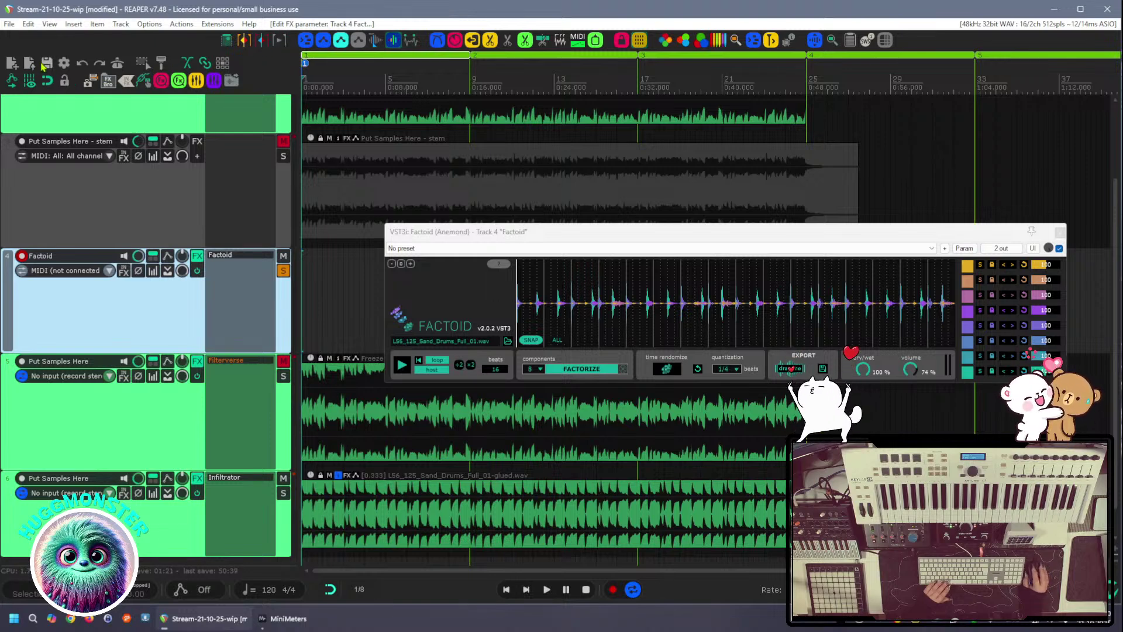
key("ctrl+s")
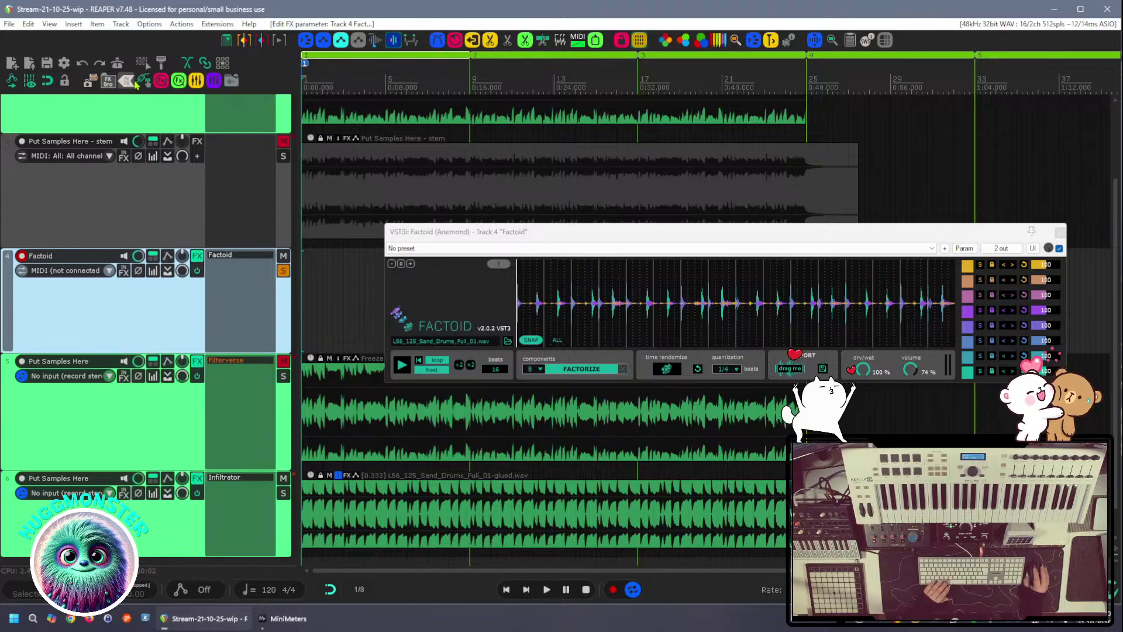
left_click(88, 84)
double_click(512, 304)
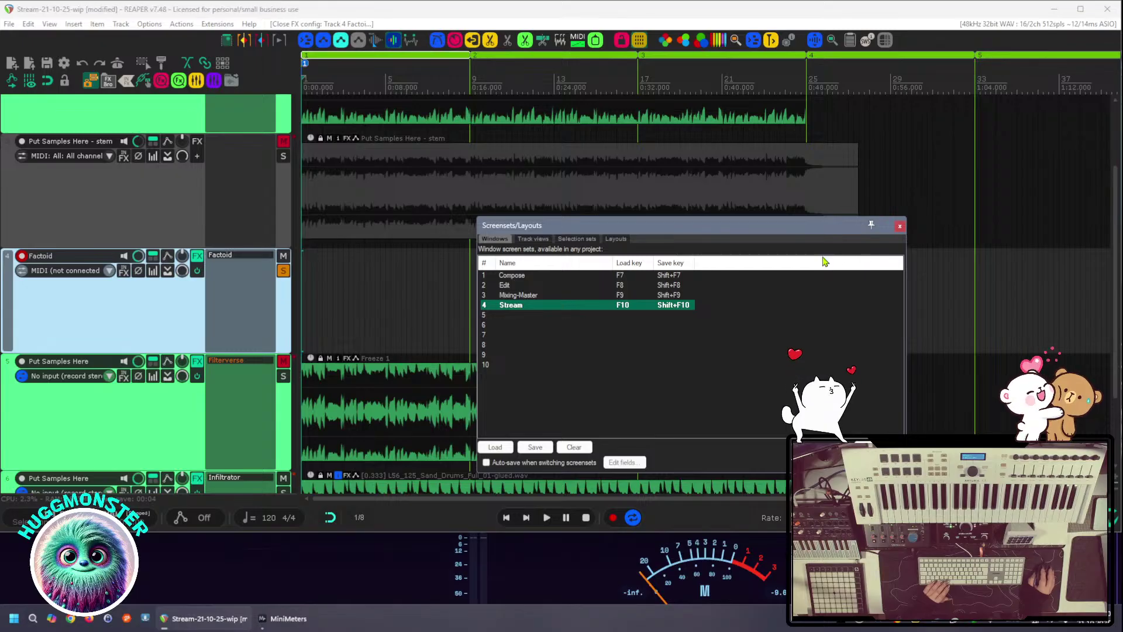
left_click(899, 225)
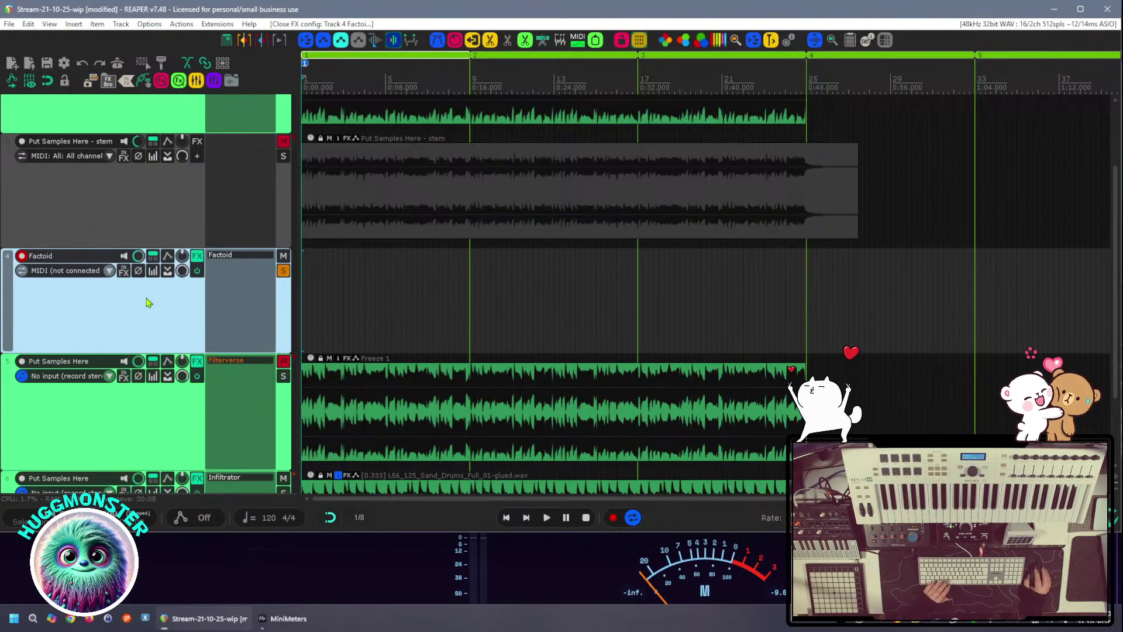
Play the soloed Factoid track briefly to hear the loaded drum loop, and stop playback
key("space")
left_click(283, 270)
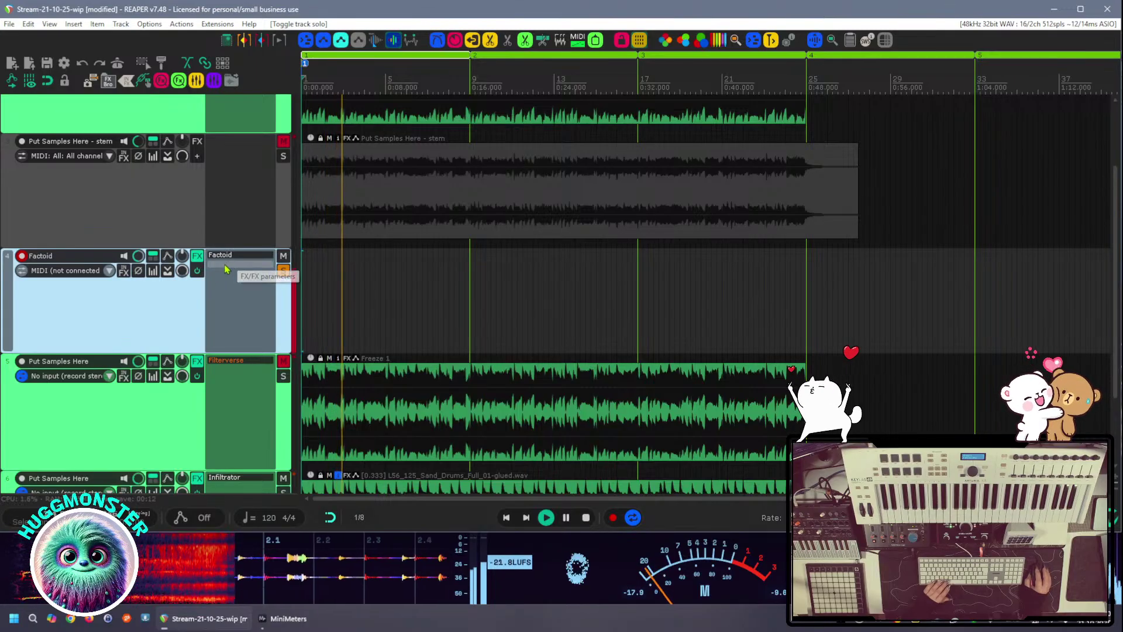
key("space")
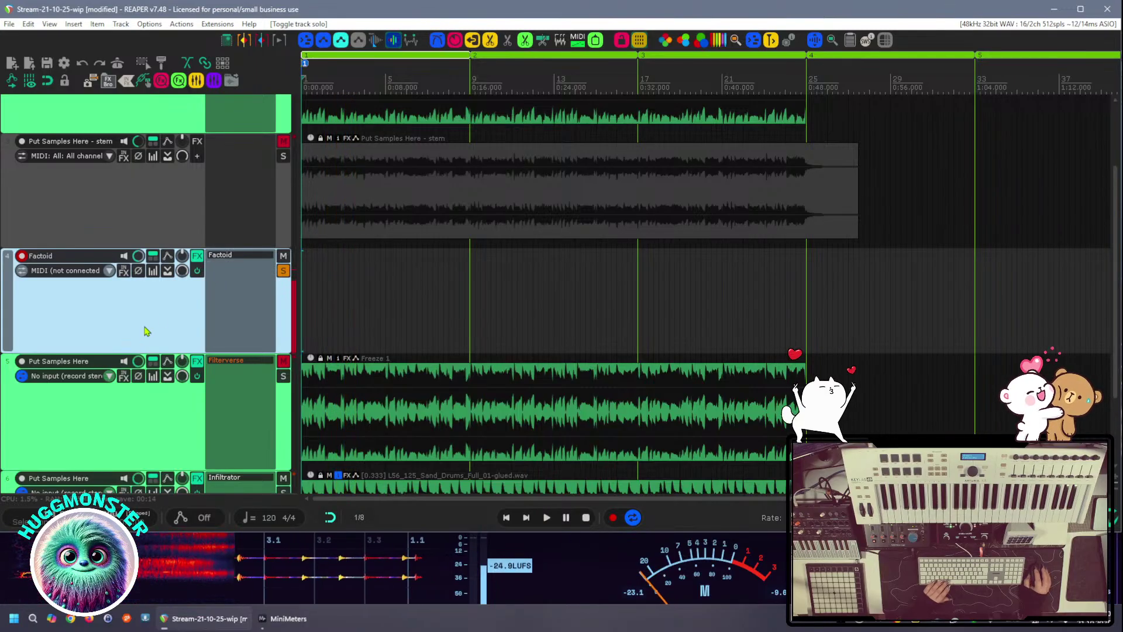
Delete every track below Loopcloud, including the stem, Factoid and all Put Samples Here tracks
scroll(146, 326, "up", 4)
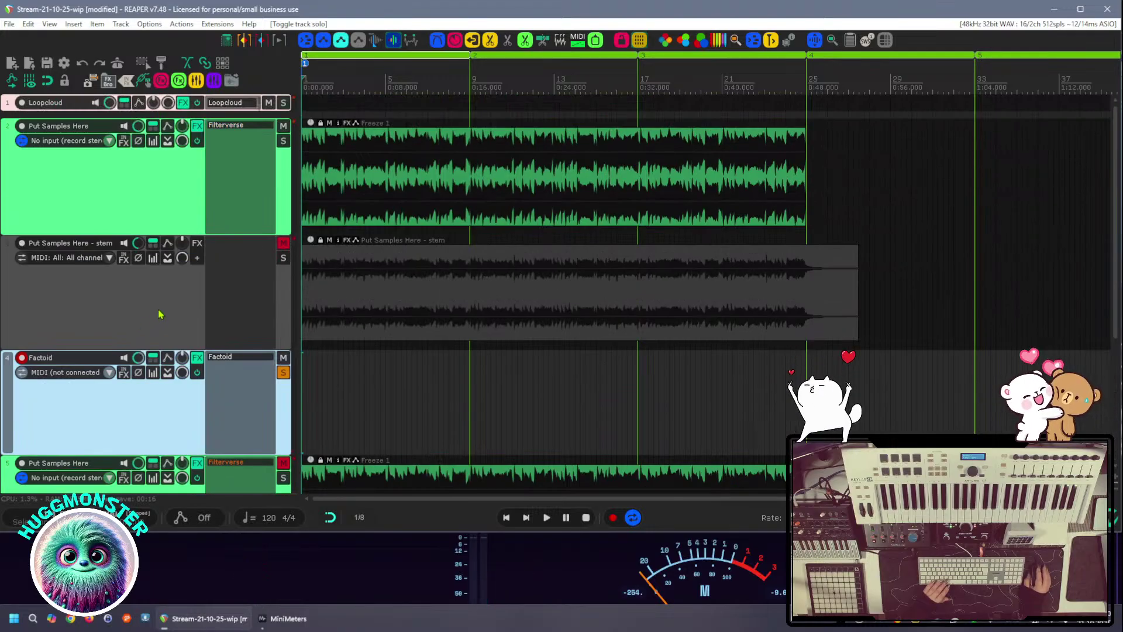
left_click(92, 210)
key("Delete")
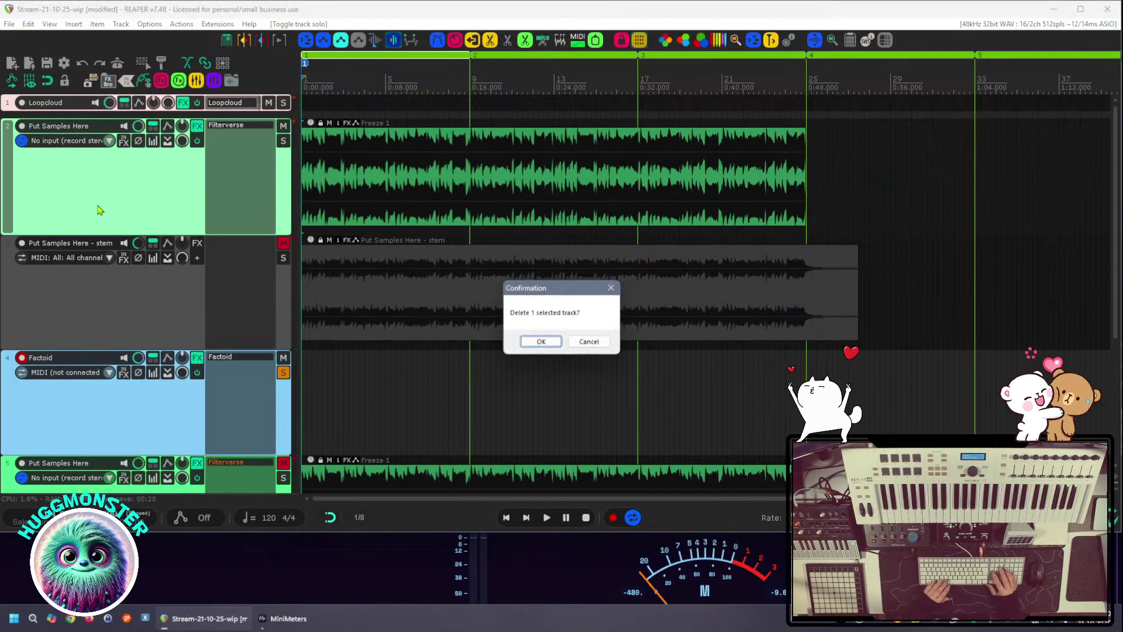
left_click(540, 342)
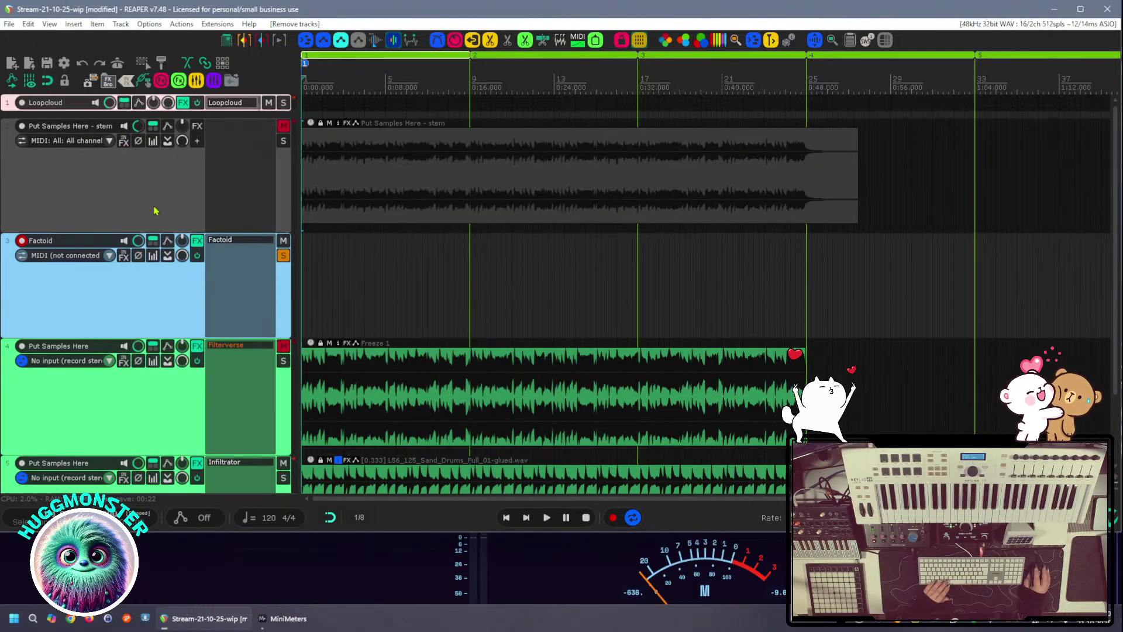
left_click(146, 211)
key("Delete")
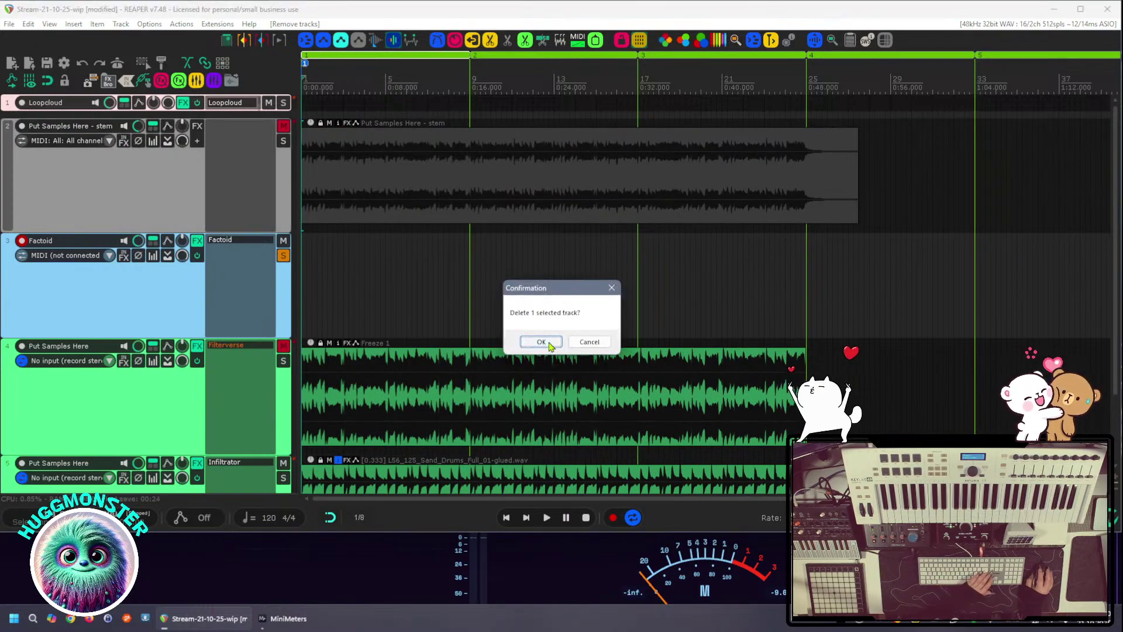
left_click(541, 343)
left_click(157, 218)
key("Delete")
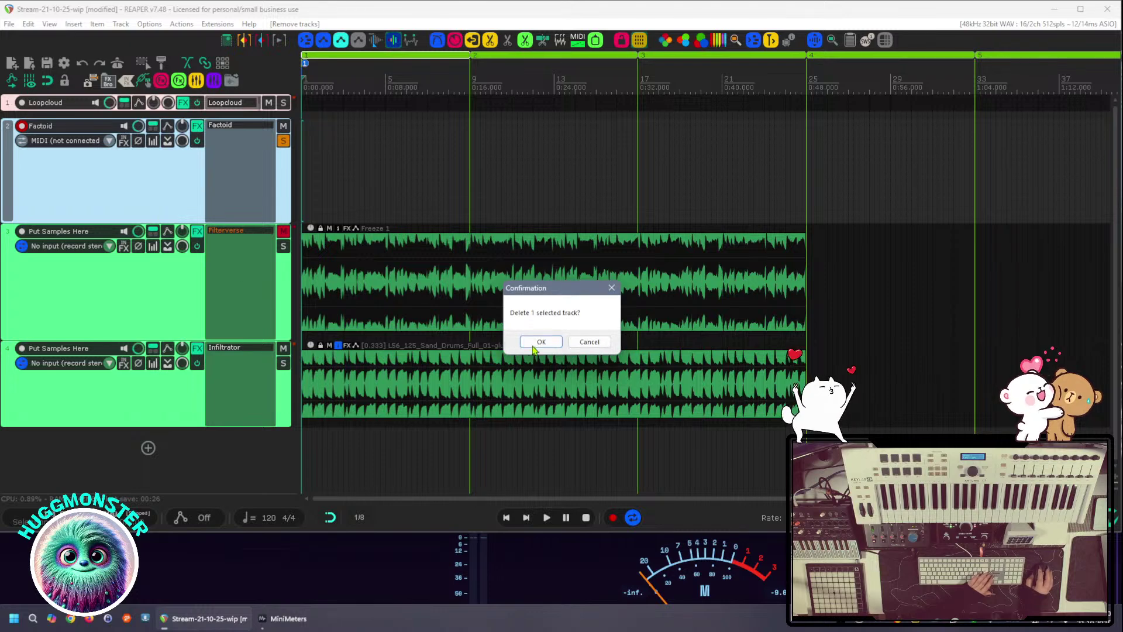
left_click(541, 343)
left_click(168, 199)
key("Delete")
left_click(541, 343)
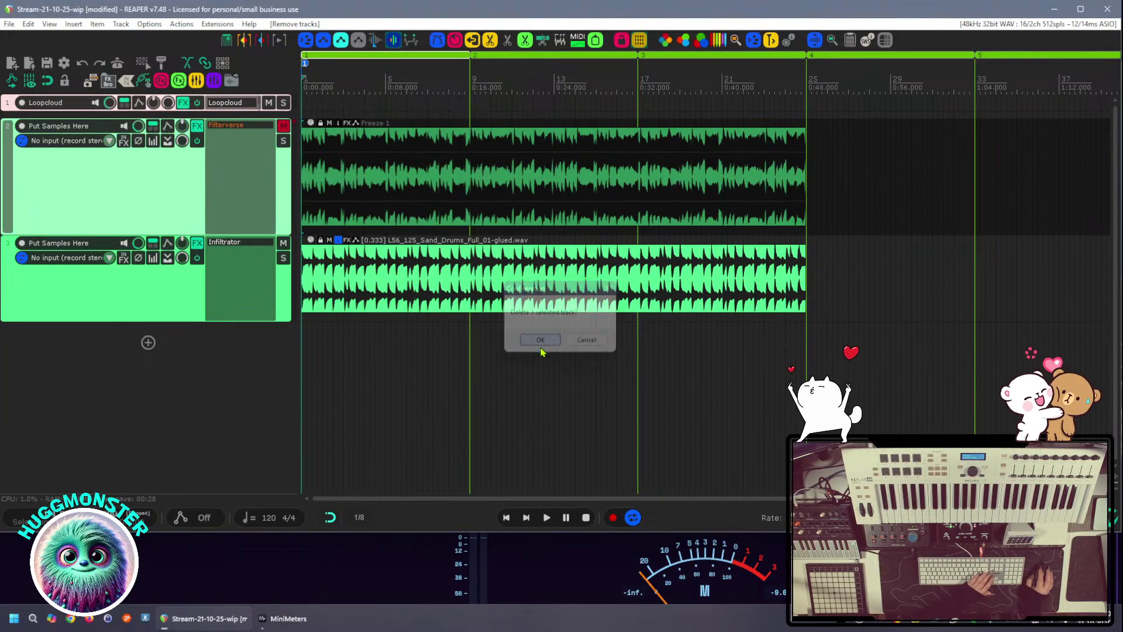
left_click(167, 188)
key("Delete")
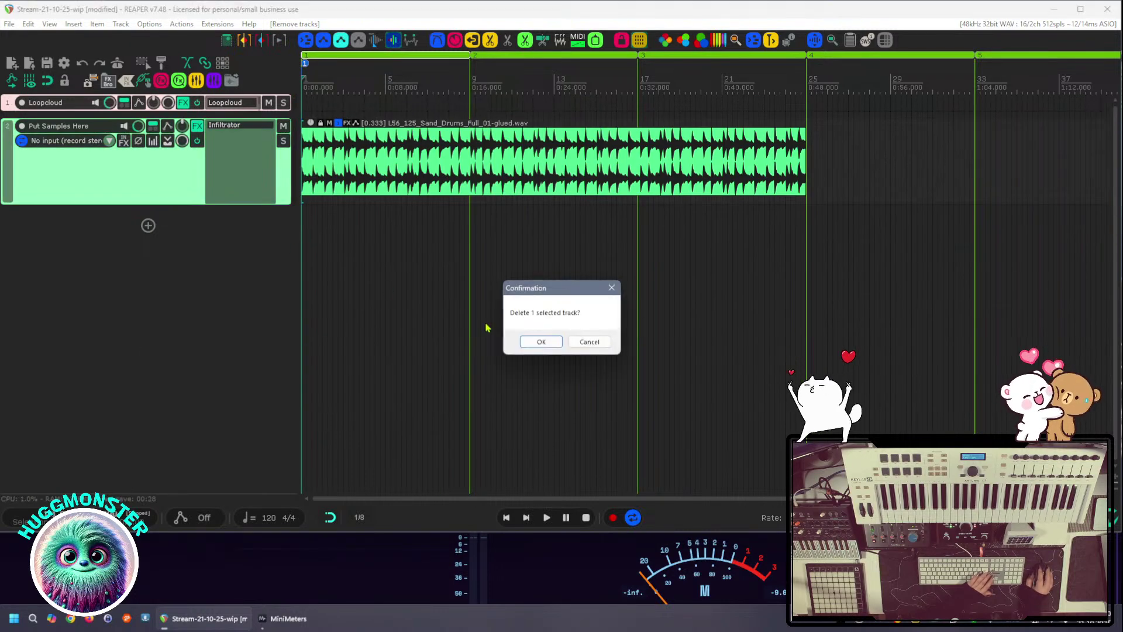
left_click(540, 343)
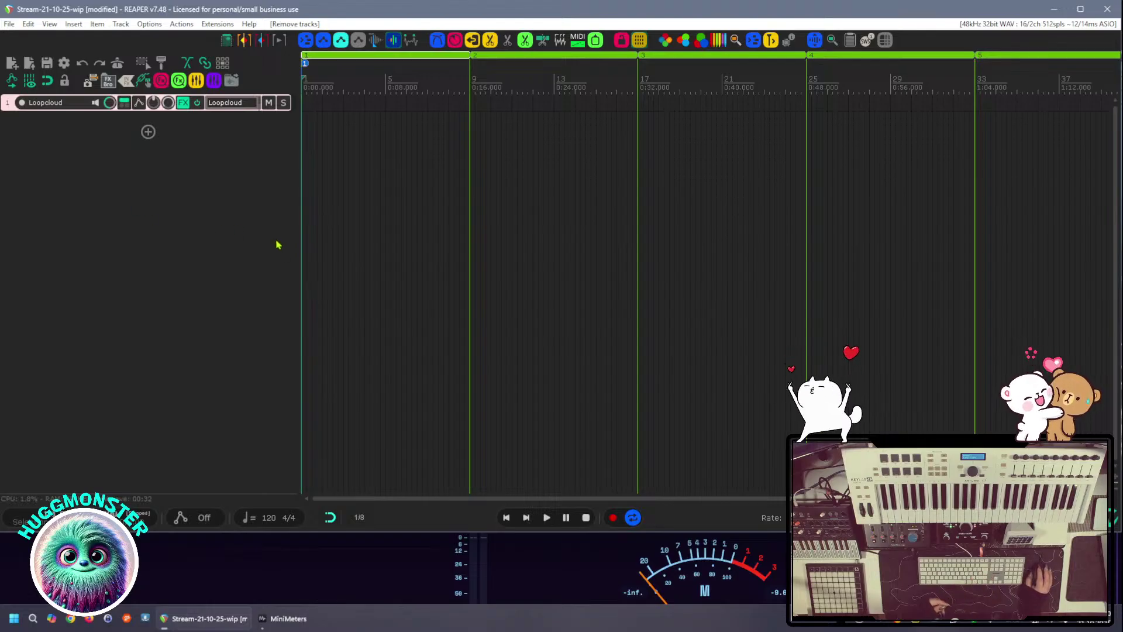
Insert a Factoid track from the 2-VST3-Samplers templates and load LS6_125_Sand_Drums_Full_01.wav into it
right_click(109, 185)
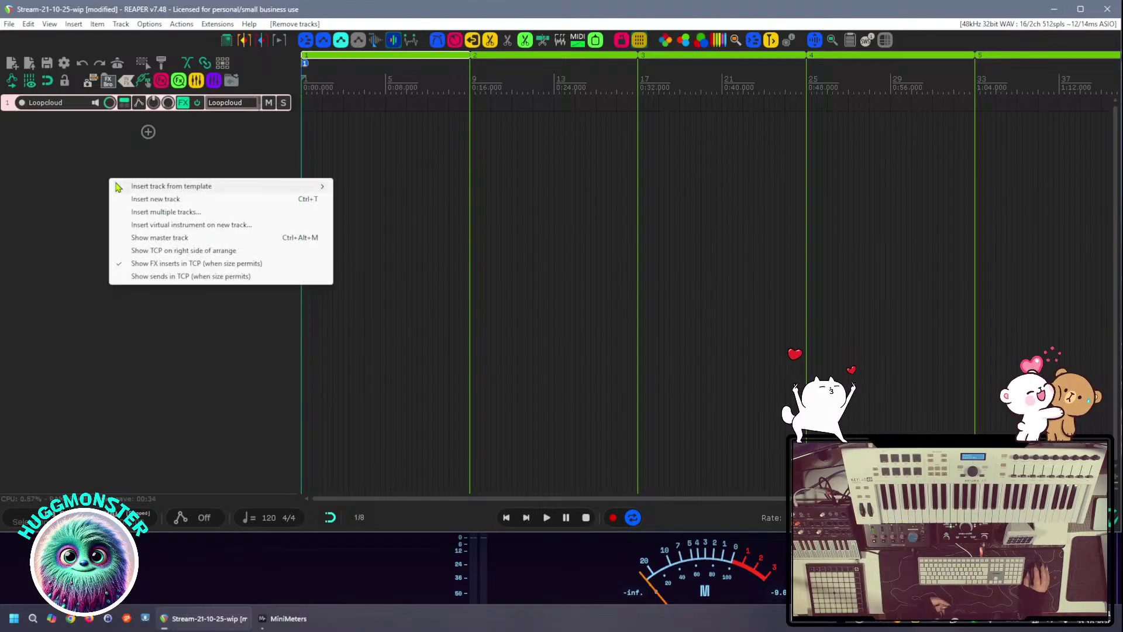
mouse_move(117, 186)
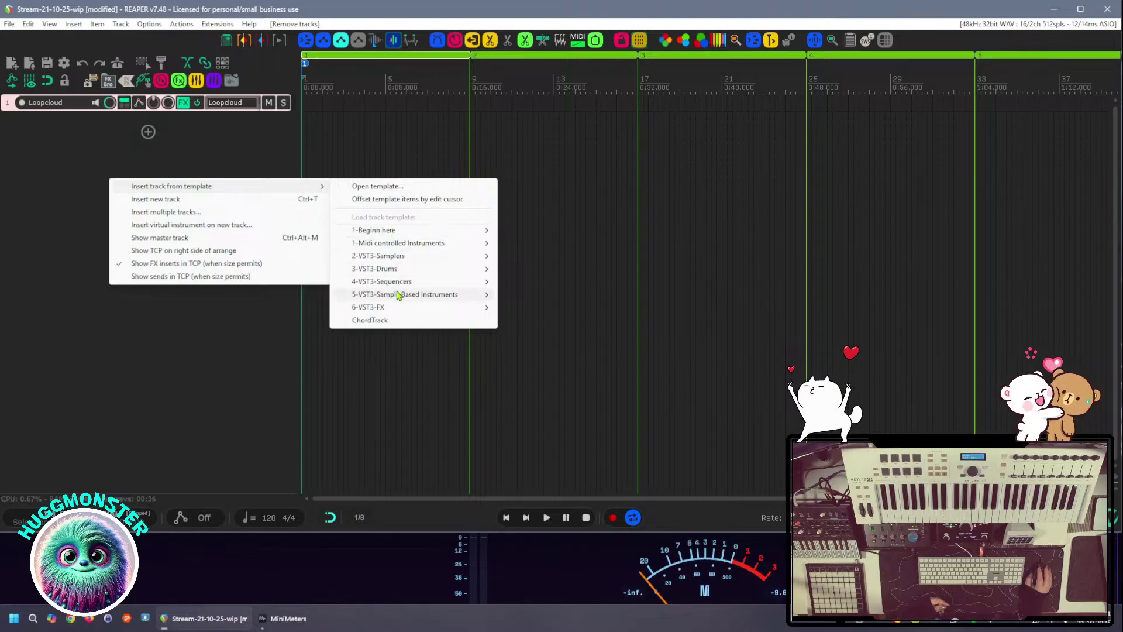
mouse_move(397, 295)
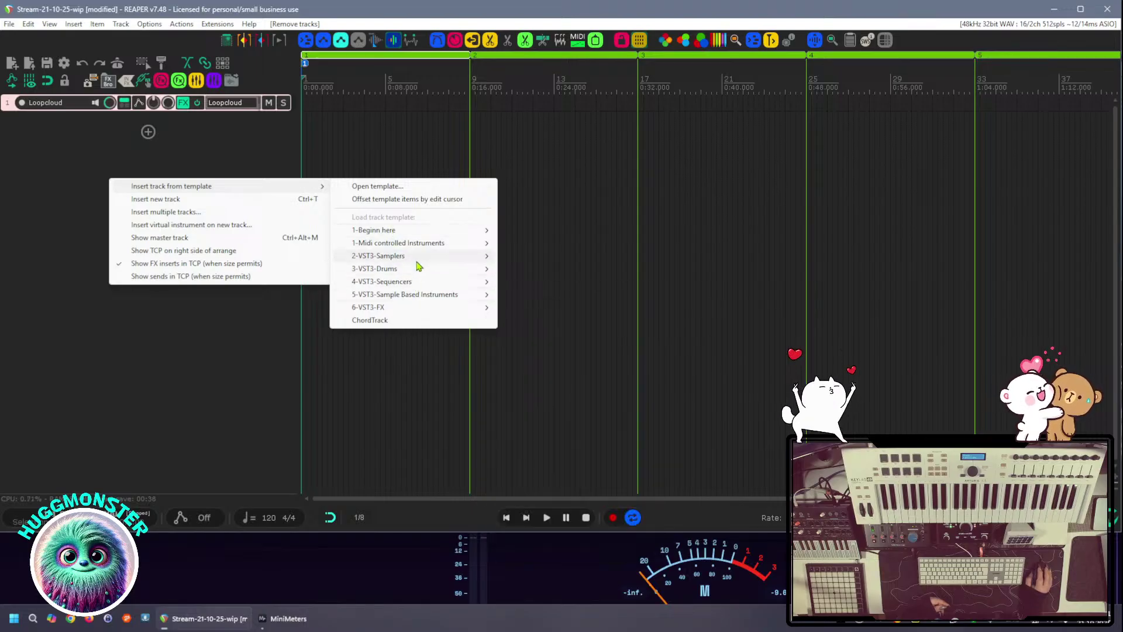
mouse_move(455, 263)
left_click(538, 257)
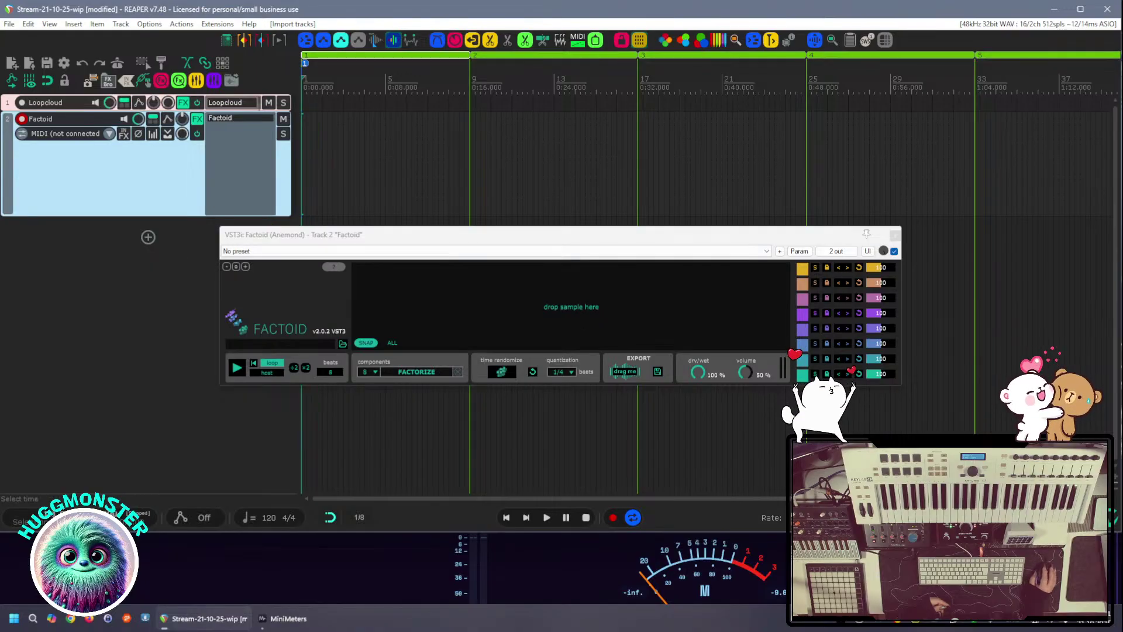
left_click_drag(790, 295, 648, 308)
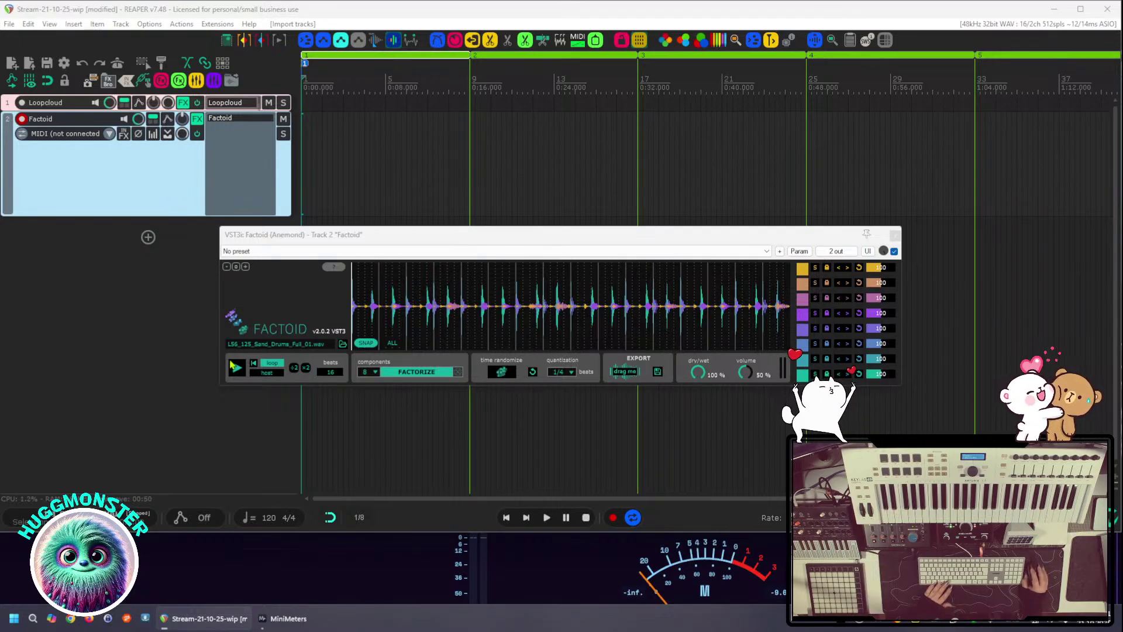
Switch on Factoid's host sync and play the project with the first region set as the time selection
left_click(266, 373)
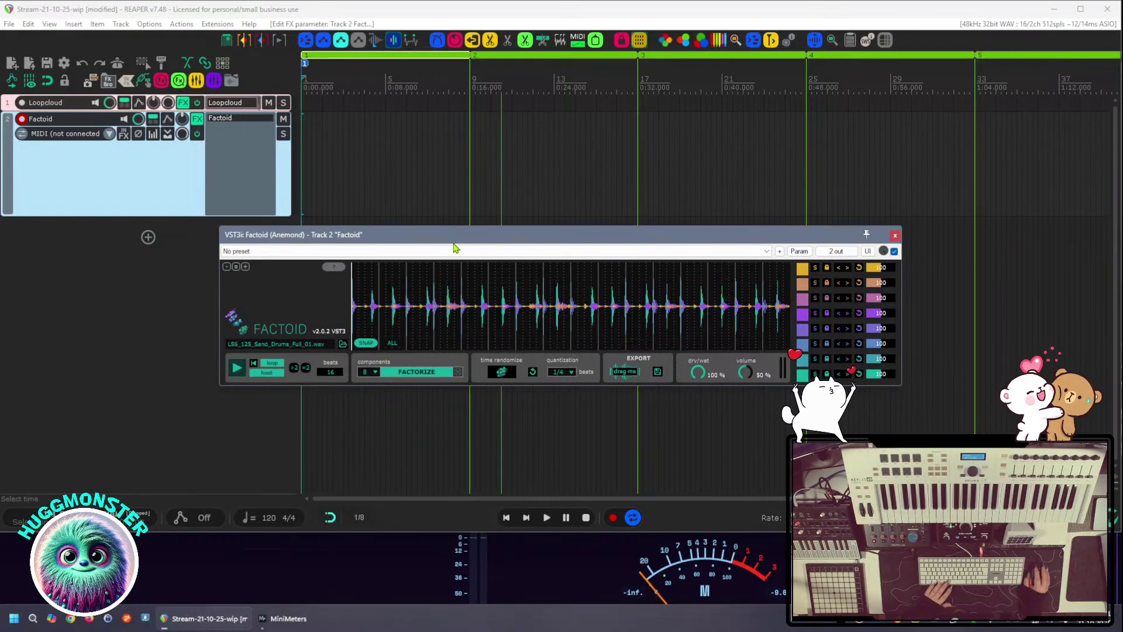
left_click(400, 60)
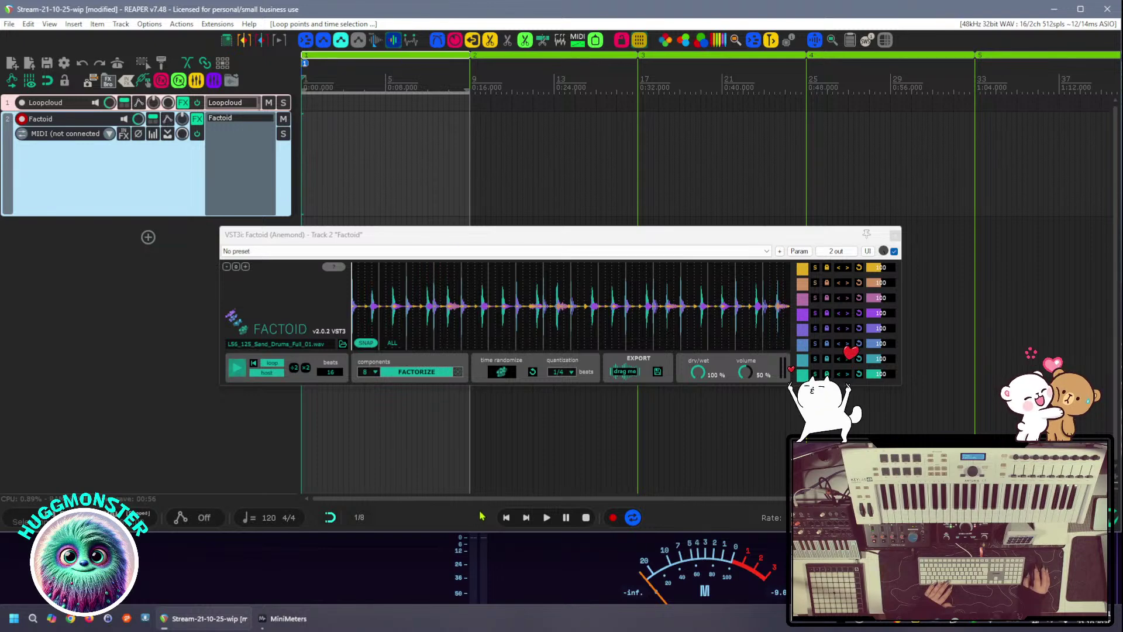
left_click(549, 519)
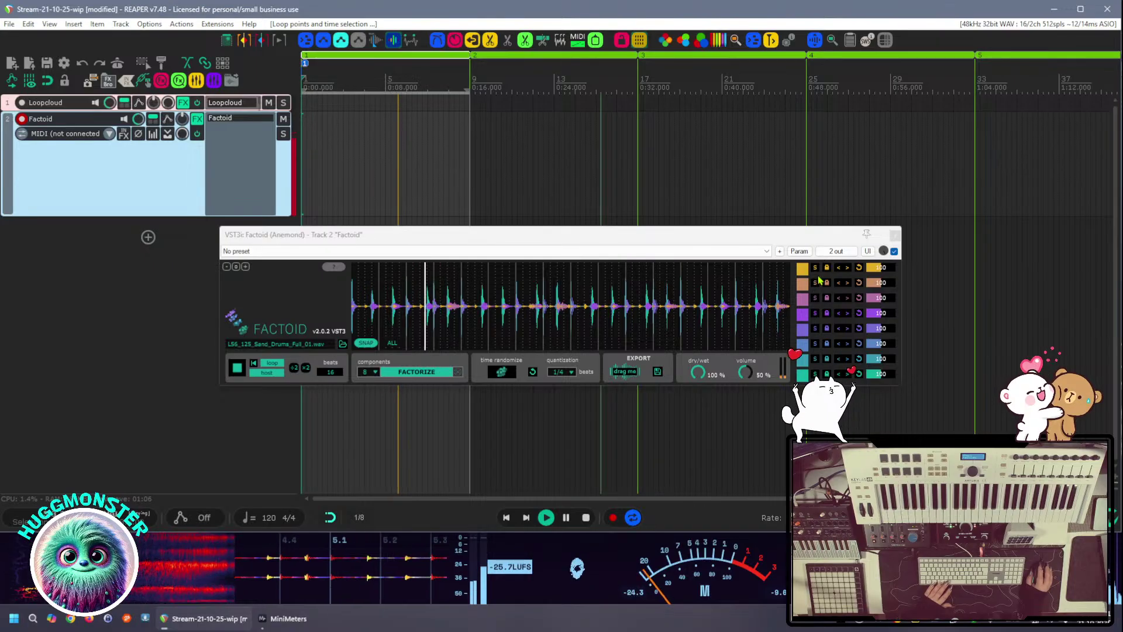
Vary Factoid's components, raise the first two components' levels, set the last two to 70 and 75, and stop playback
left_click(839, 269)
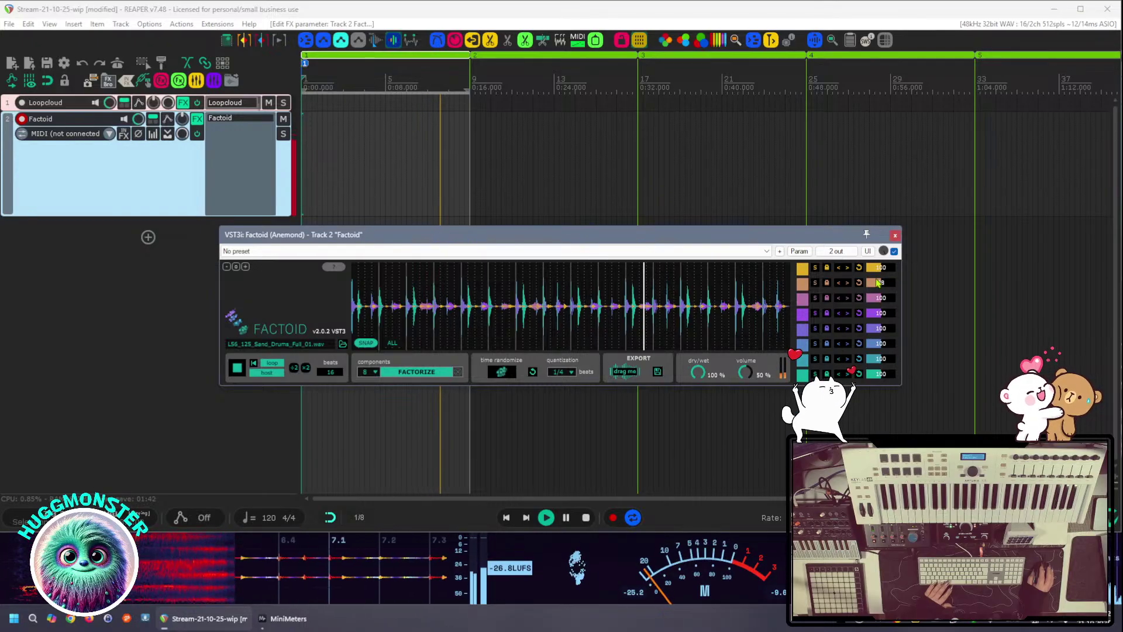
mouse_move(878, 285)
left_mouse_down()
mouse_move(880, 268)
mouse_move(862, 268)
mouse_move(902, 269)
mouse_move(877, 284)
left_mouse_up()
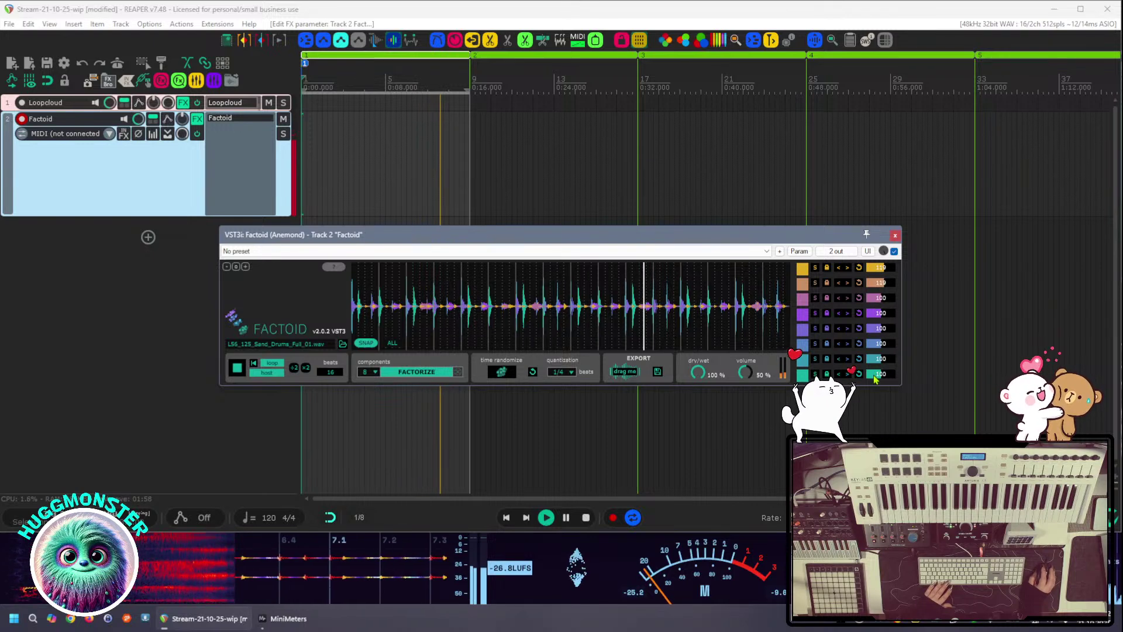
left_click_drag(875, 374, 871, 359)
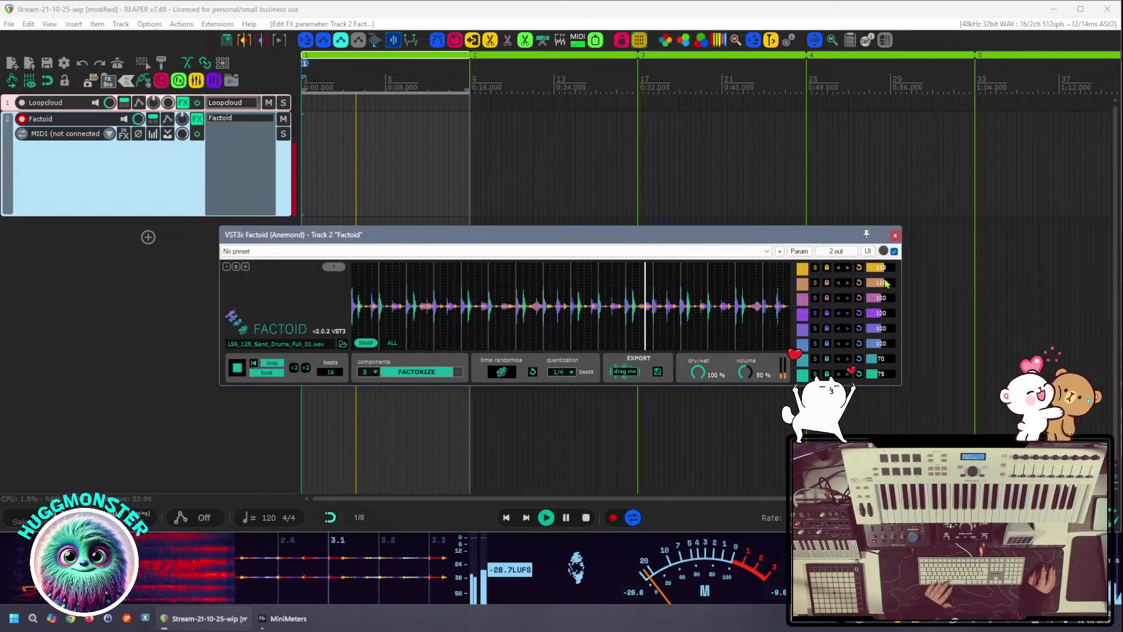
left_click(895, 235)
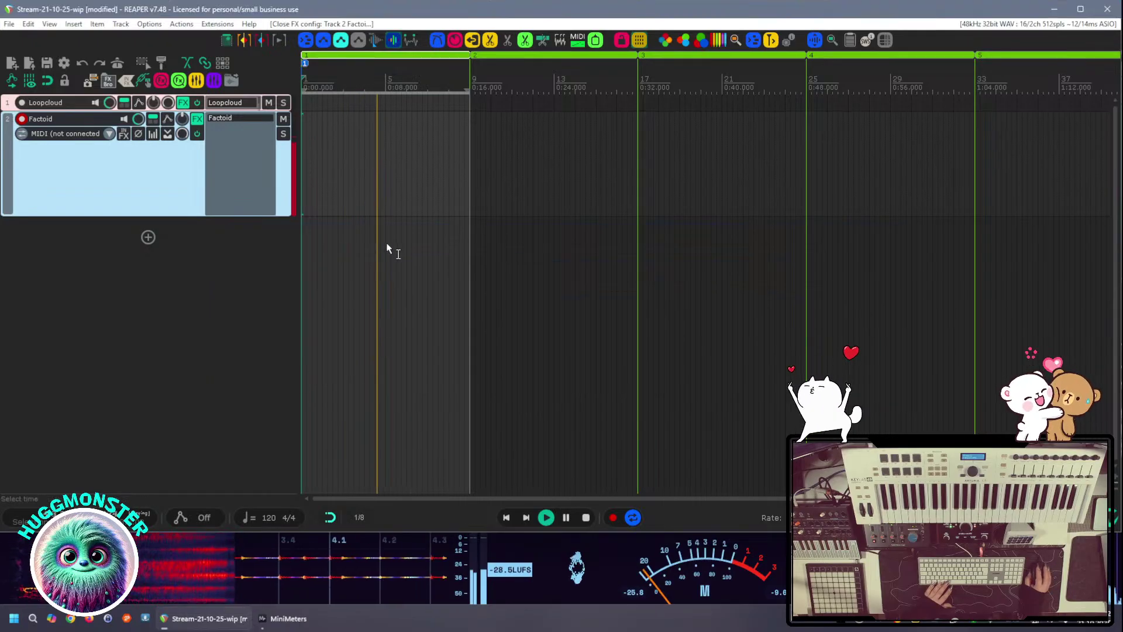
key("space")
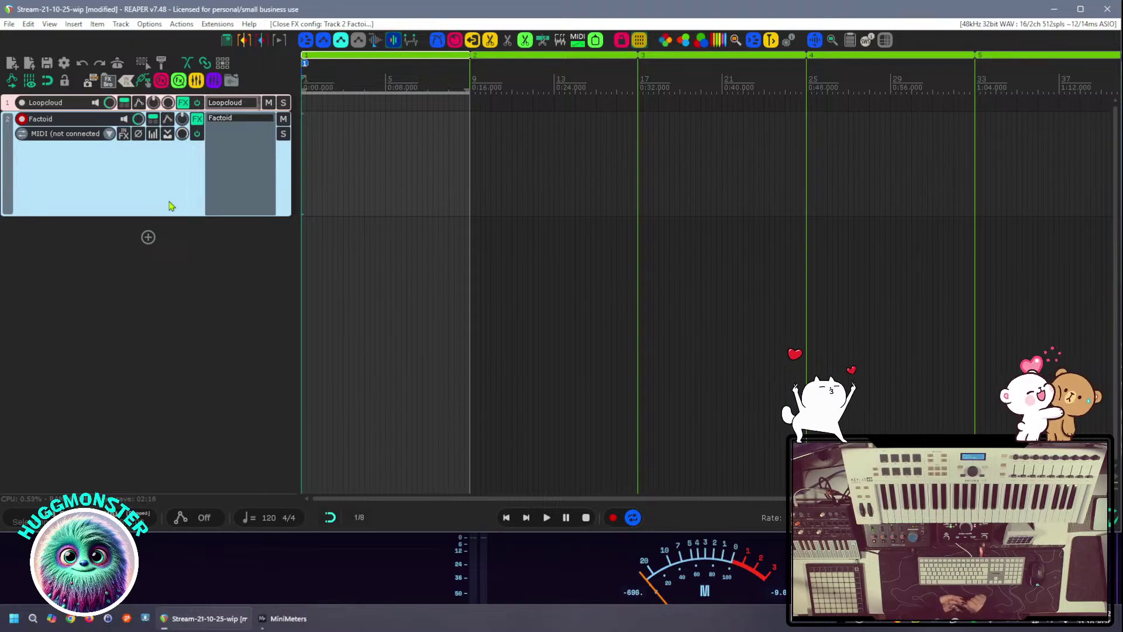
Reopen the Factoid plugin window and reposition it higher over the arrangement
left_click(232, 118)
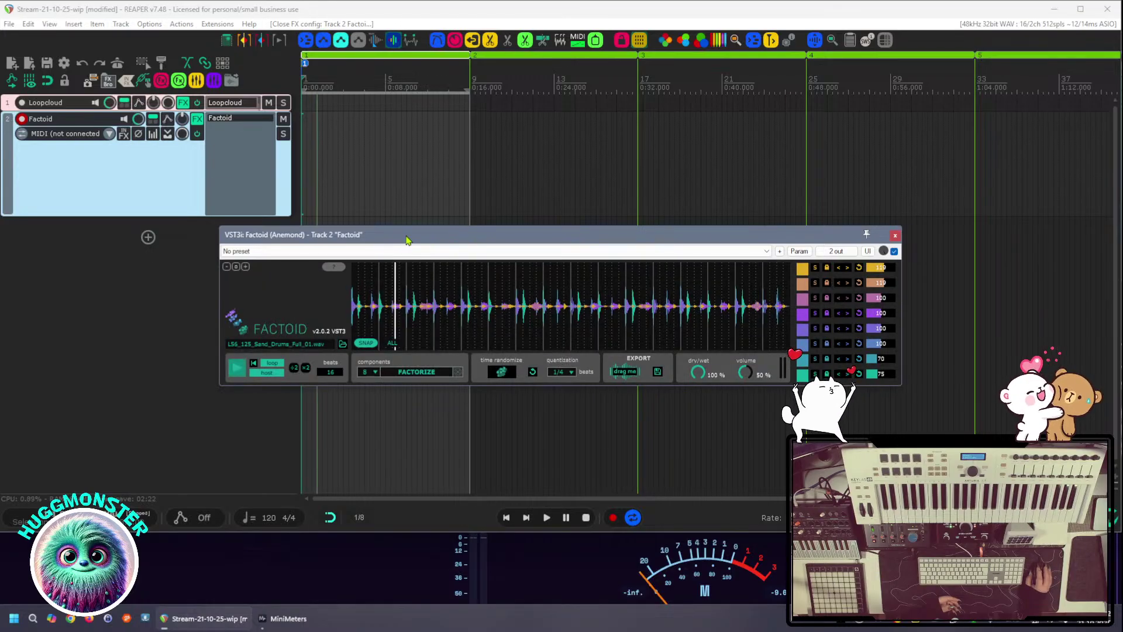
left_click_drag(408, 239, 502, 176)
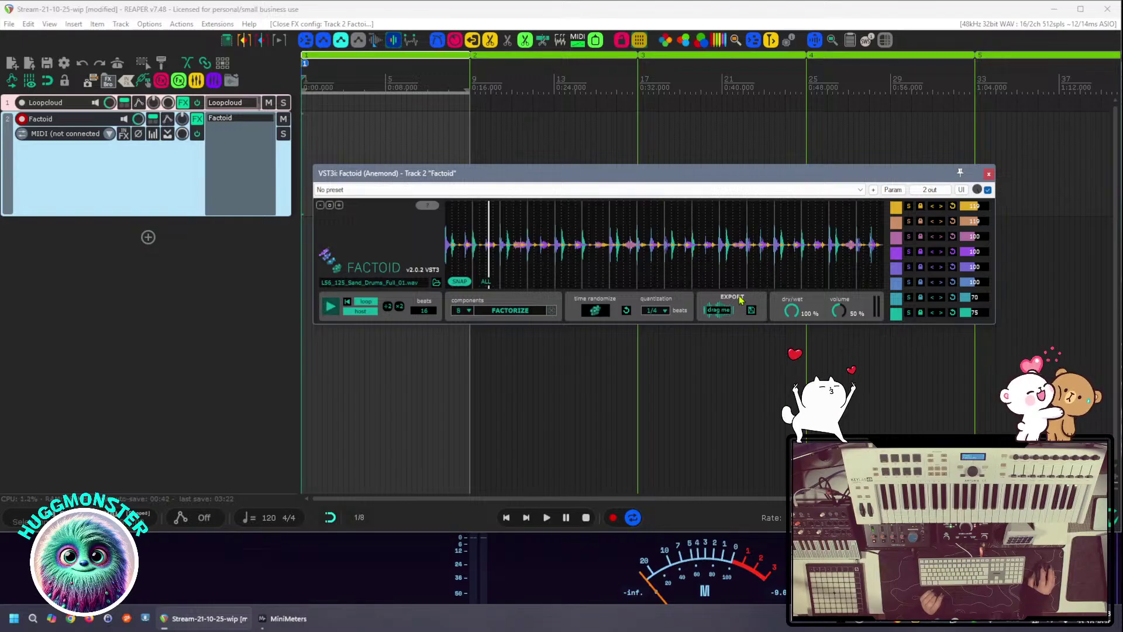
left_click(469, 311)
left_click(471, 314)
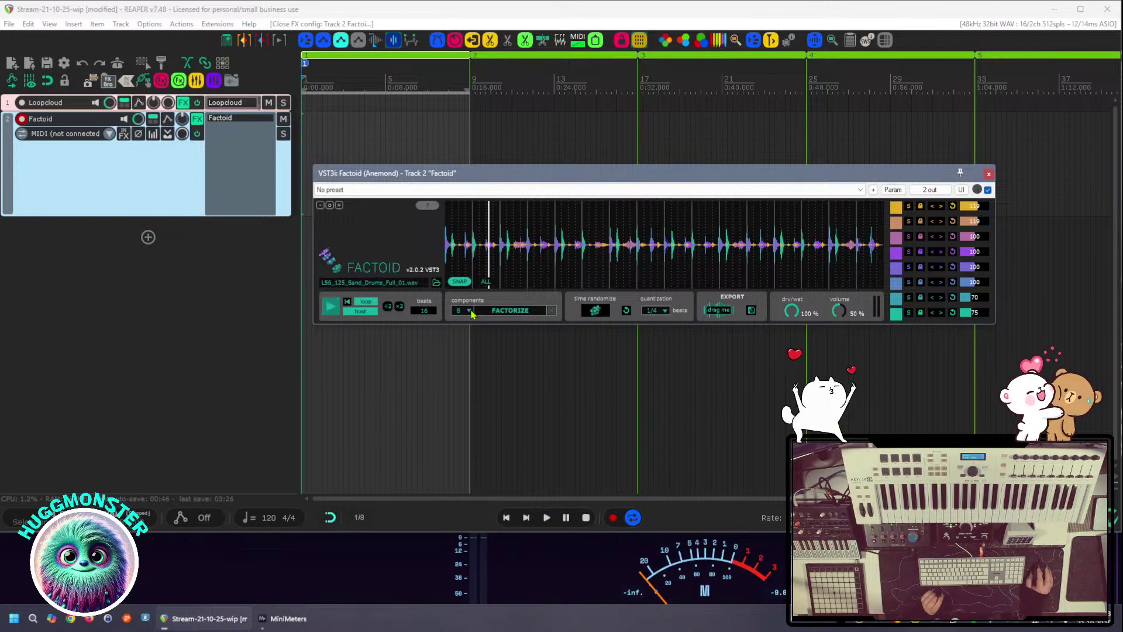
left_click(431, 315)
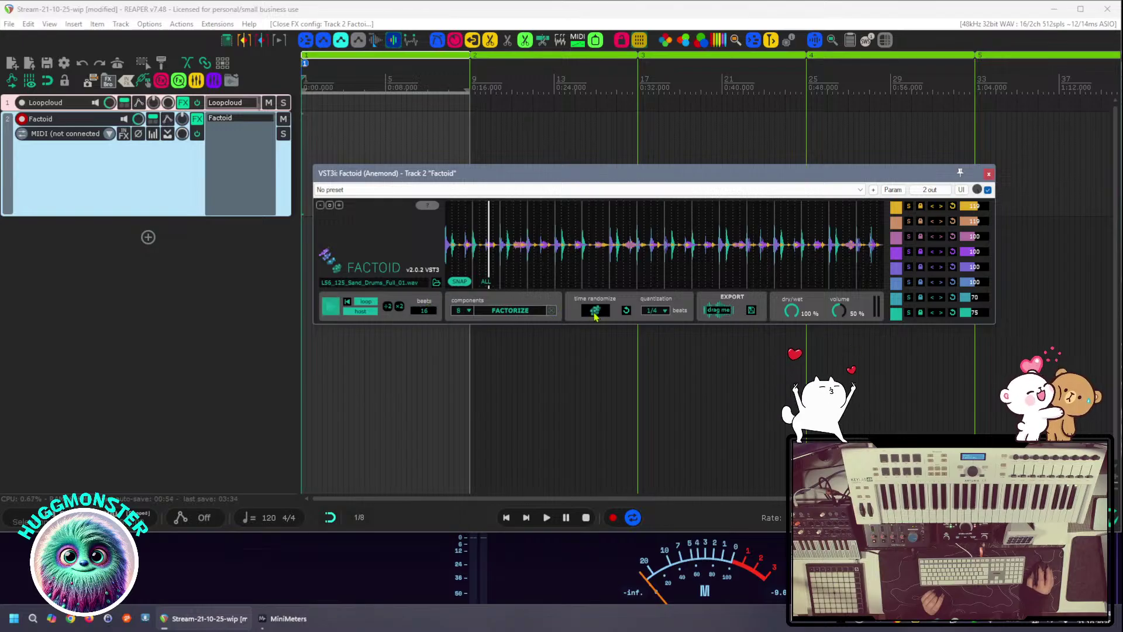
Set Factoid's time quantization to 1/8 beats and randomize all components' time shapes
left_click(665, 311)
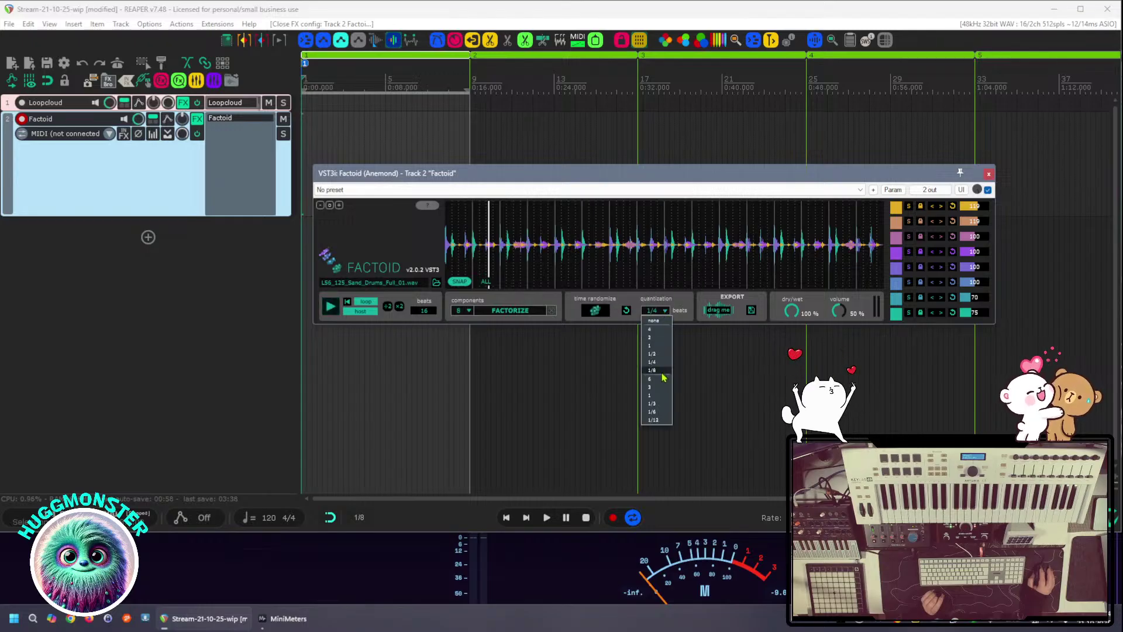
left_click(659, 370)
left_click(659, 311)
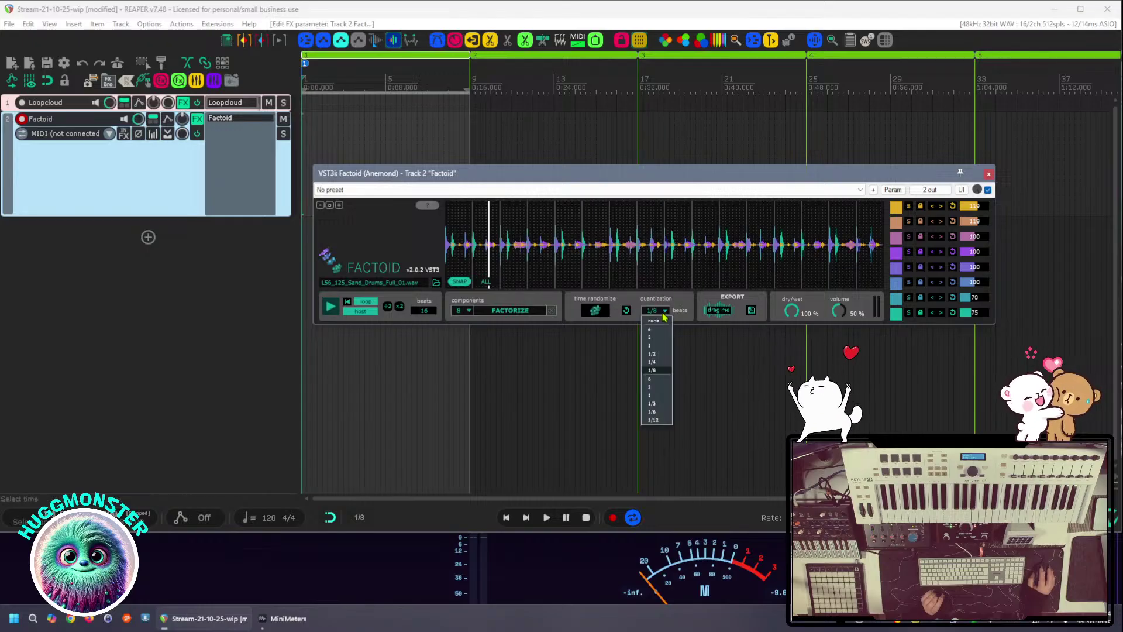
left_click(661, 347)
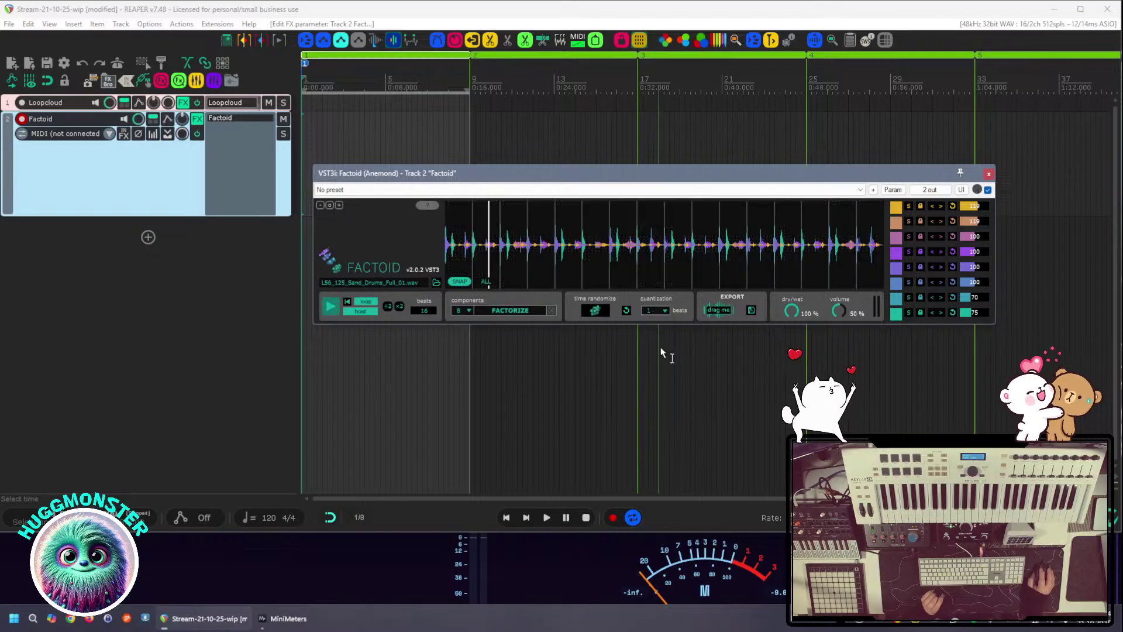
left_click(665, 312)
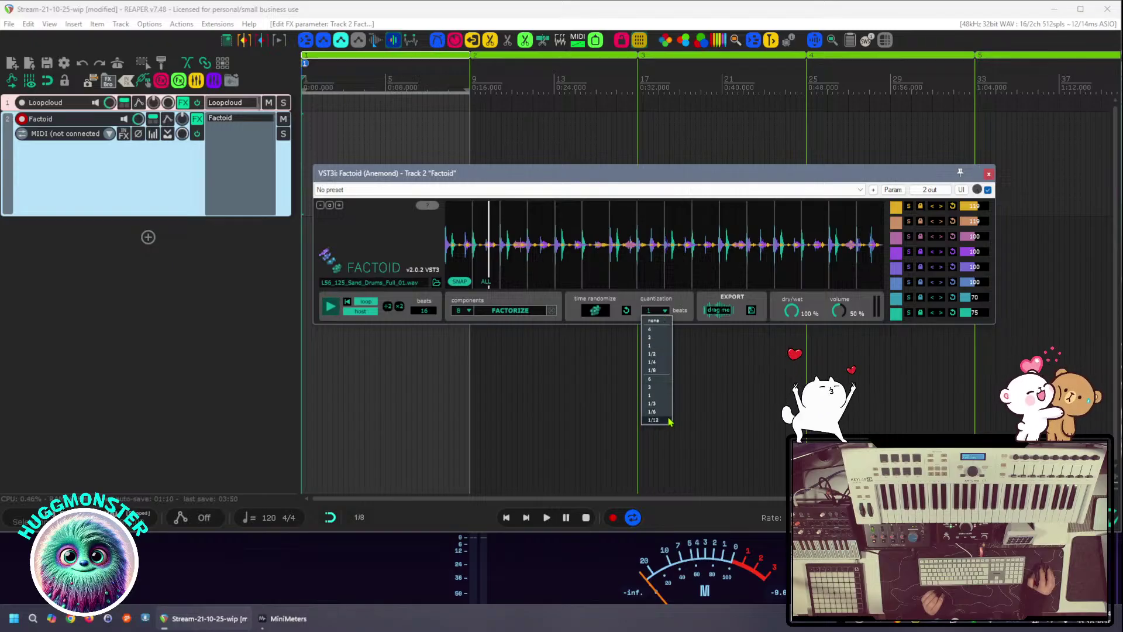
left_click(665, 372)
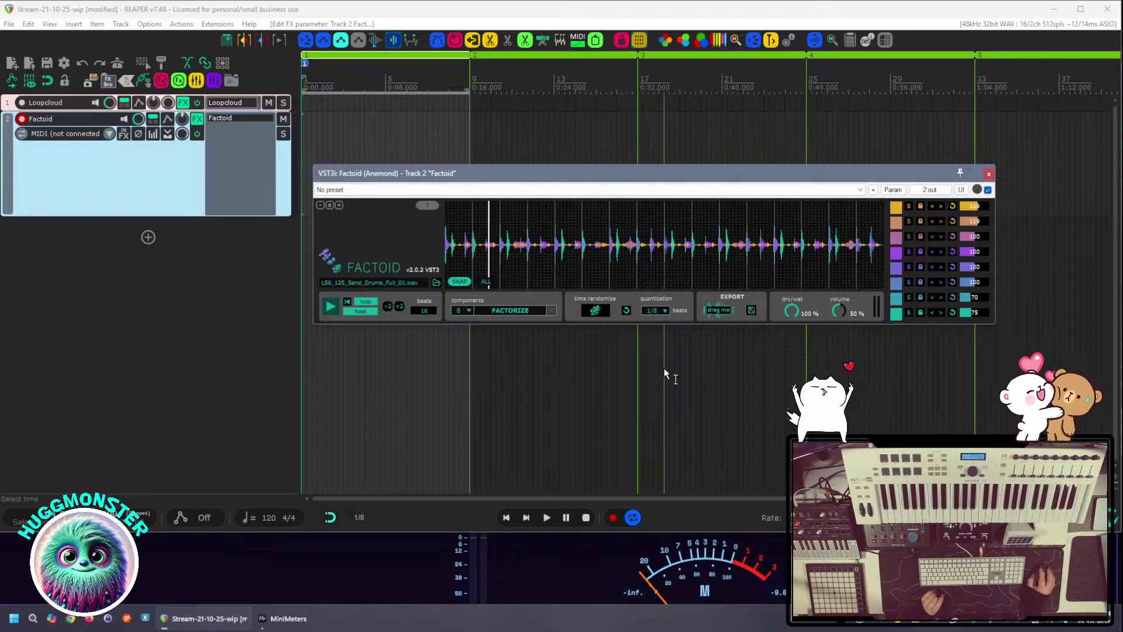
left_click(596, 312)
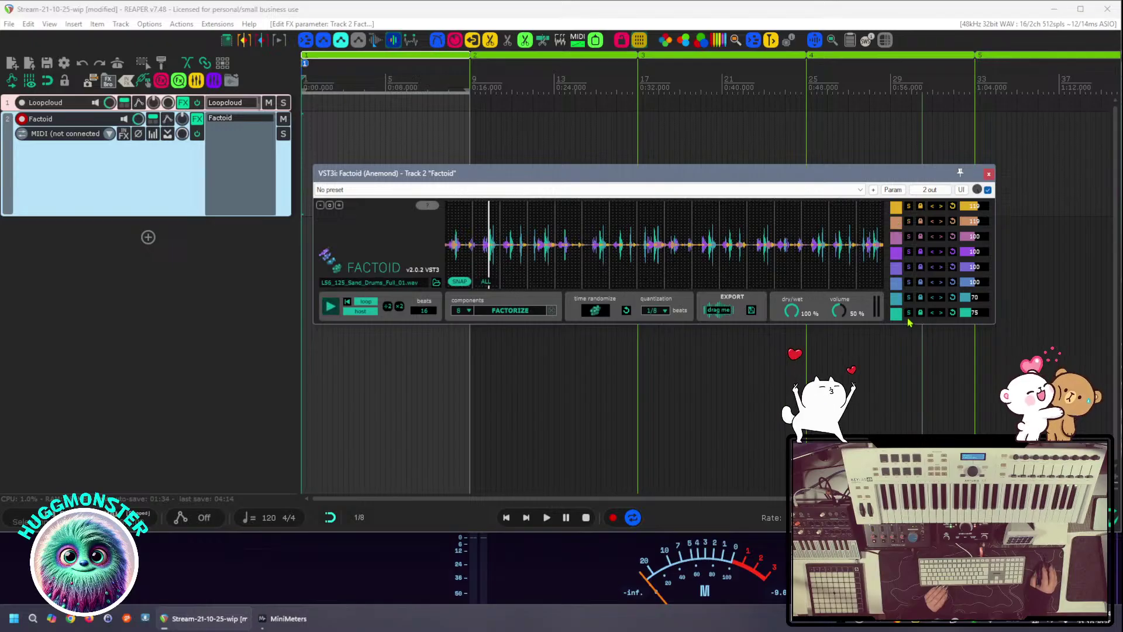
Shift the Factoid window slightly and play the project briefly to audition the randomized loop
left_click(470, 311)
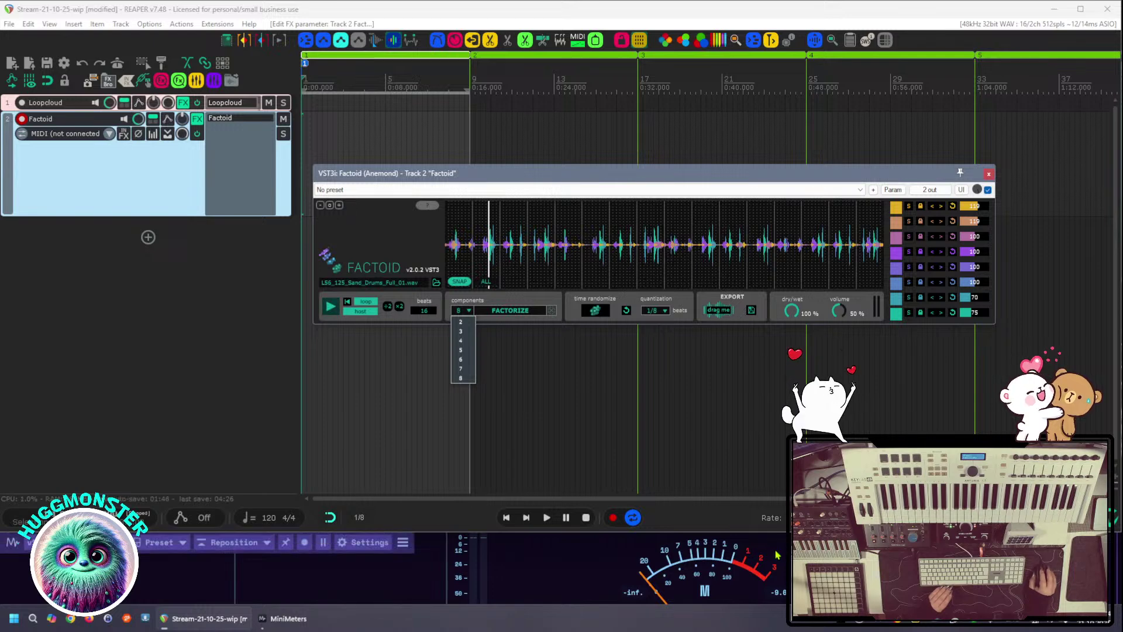
left_click(61, 627)
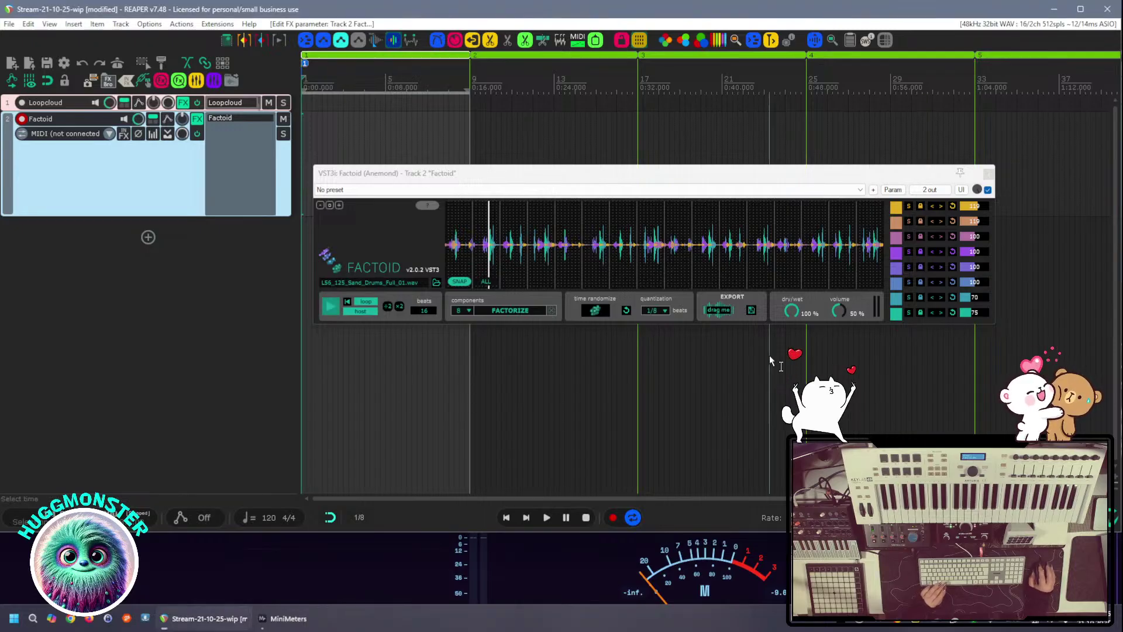
left_click(599, 184)
left_click_drag(598, 180, 614, 177)
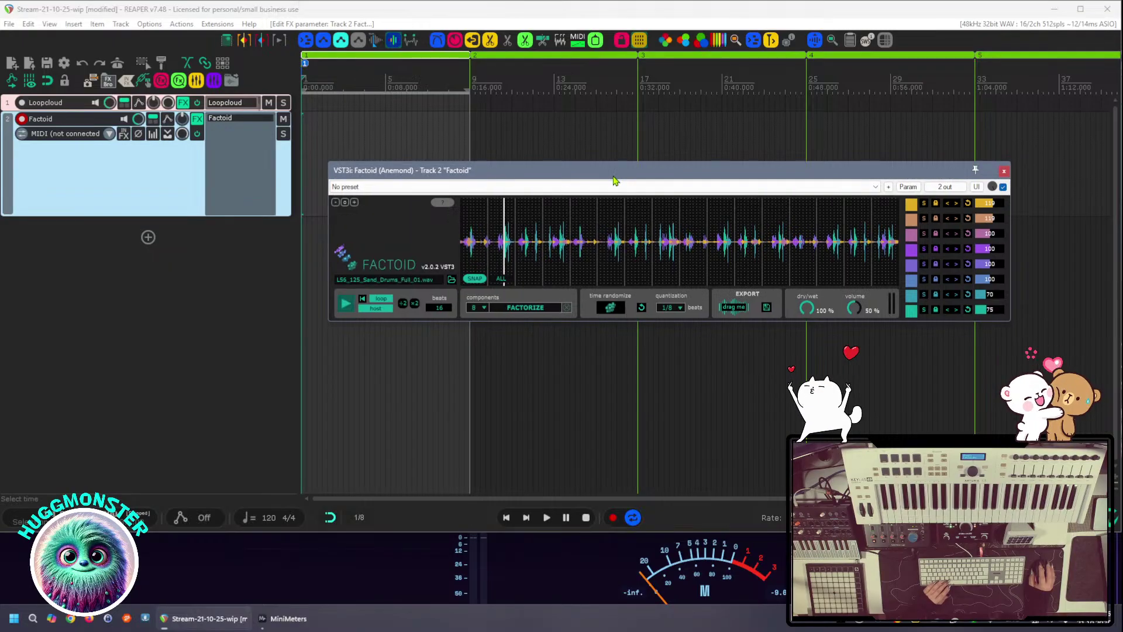
left_click(163, 197)
key("space")
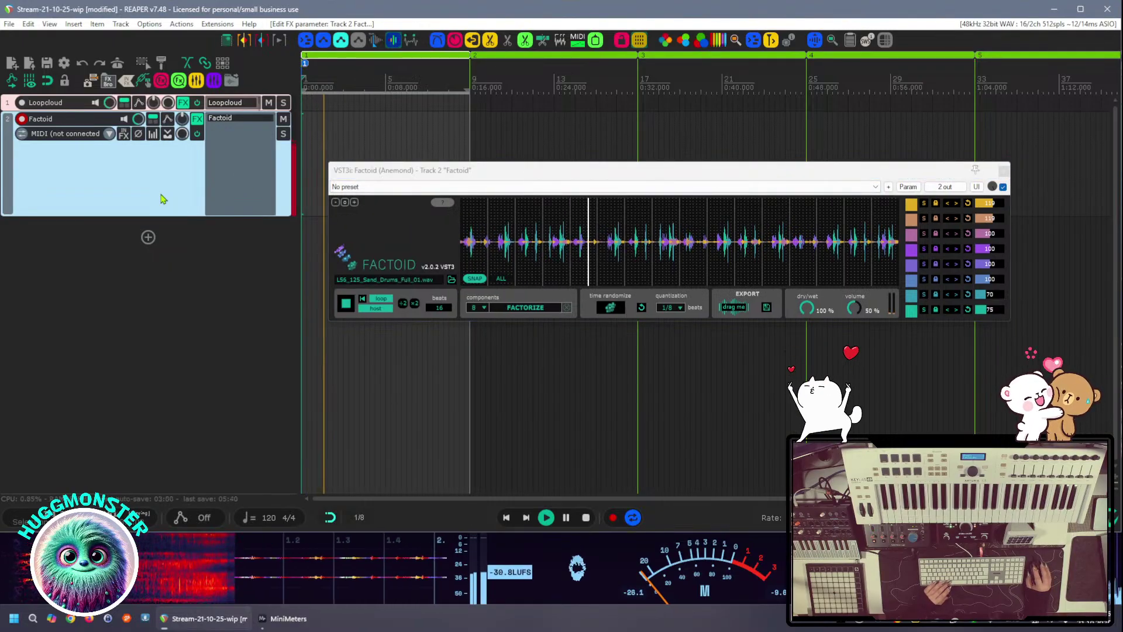
key("space")
Randomize all time shapes again, audition the new variation in the project, and reposition the Factoid window higher over the arrangement
left_click(686, 345)
left_click(612, 309)
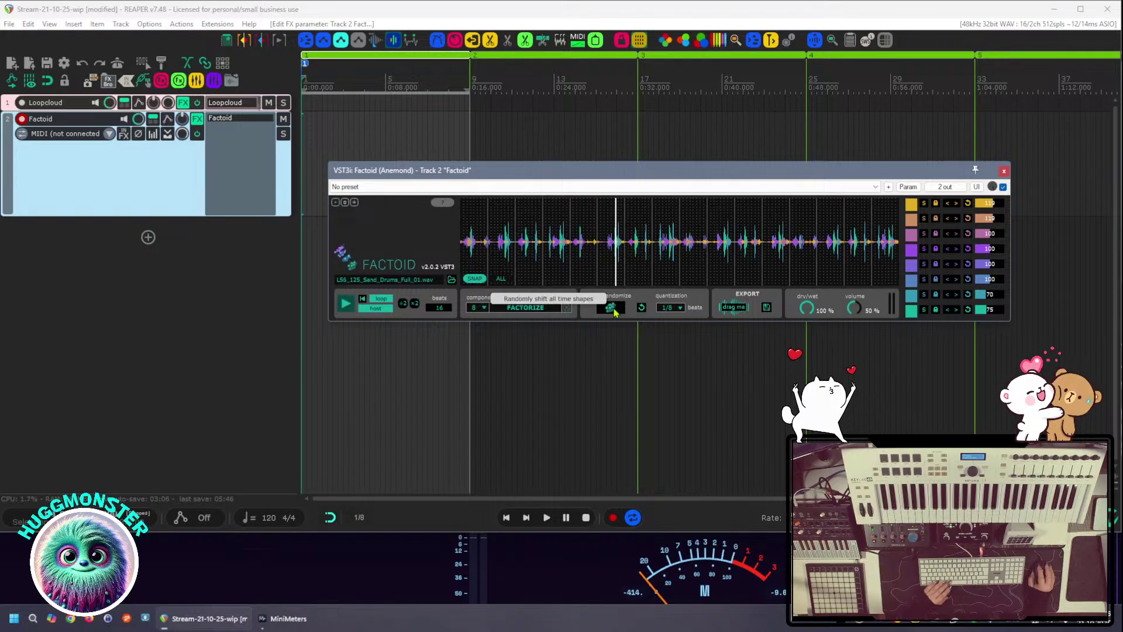
left_click(611, 309)
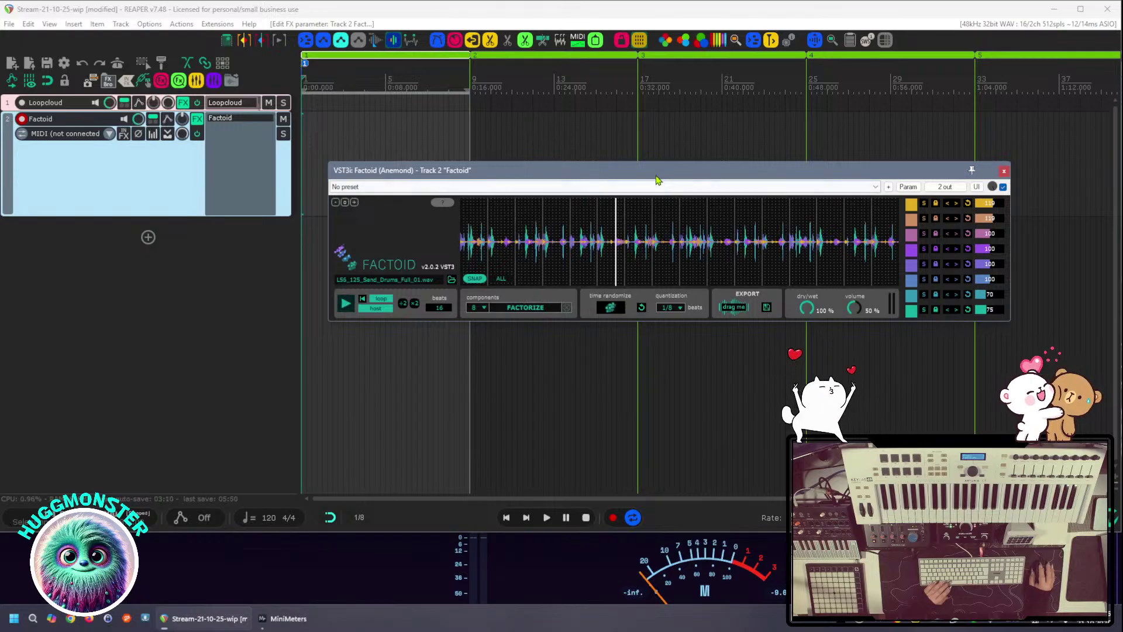
left_click_drag(659, 178, 597, 210)
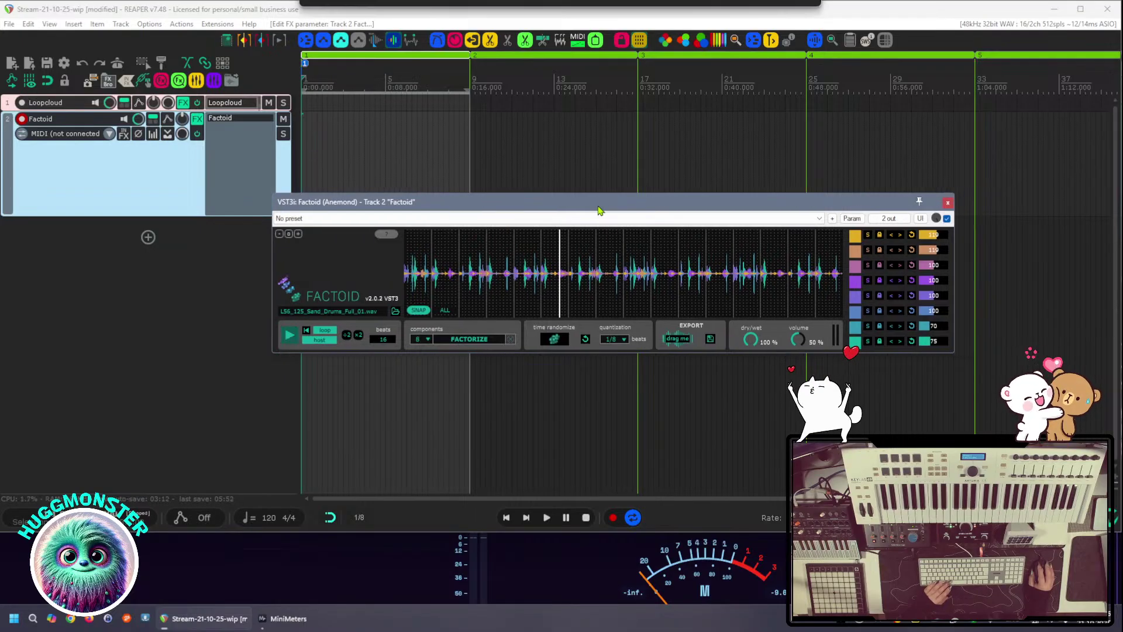
left_click(115, 196)
key("space")
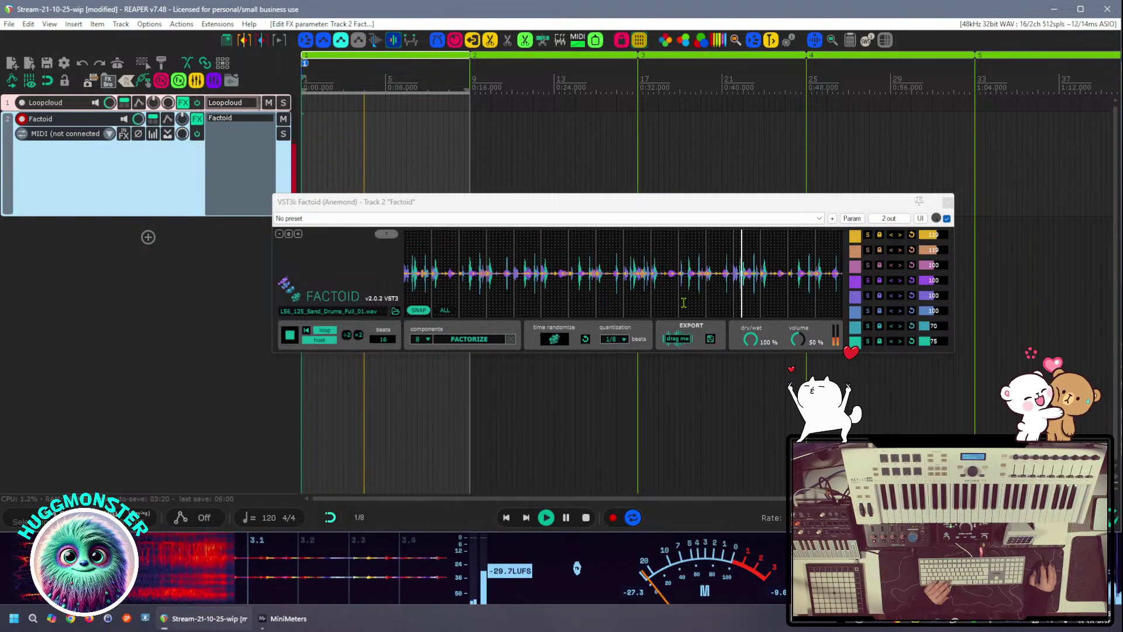
key("space")
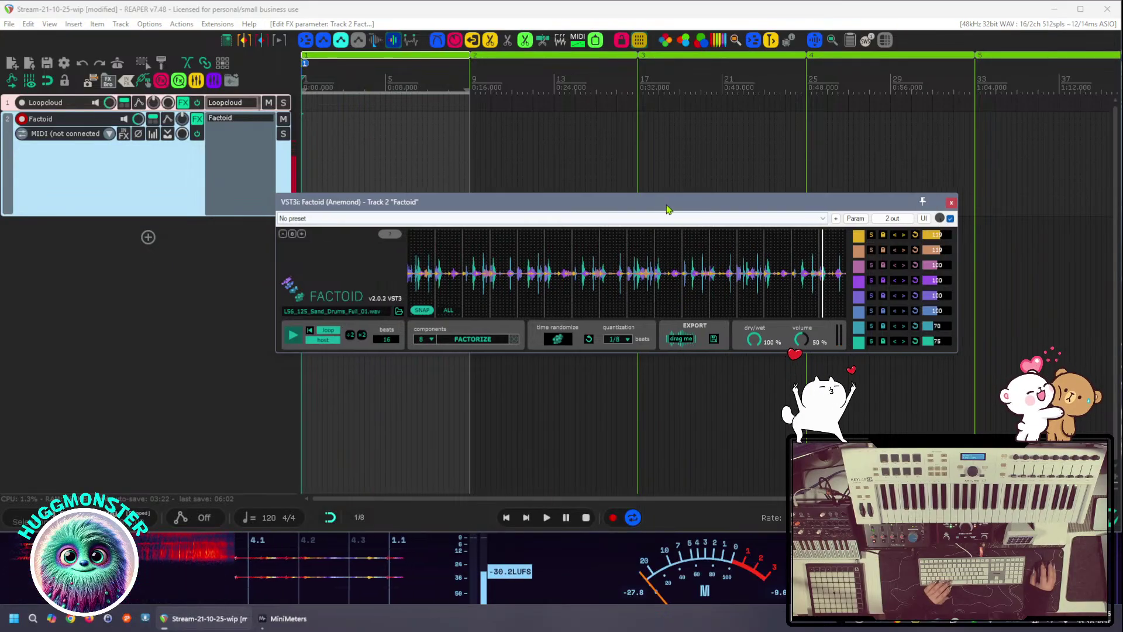
left_click_drag(664, 201, 734, 153)
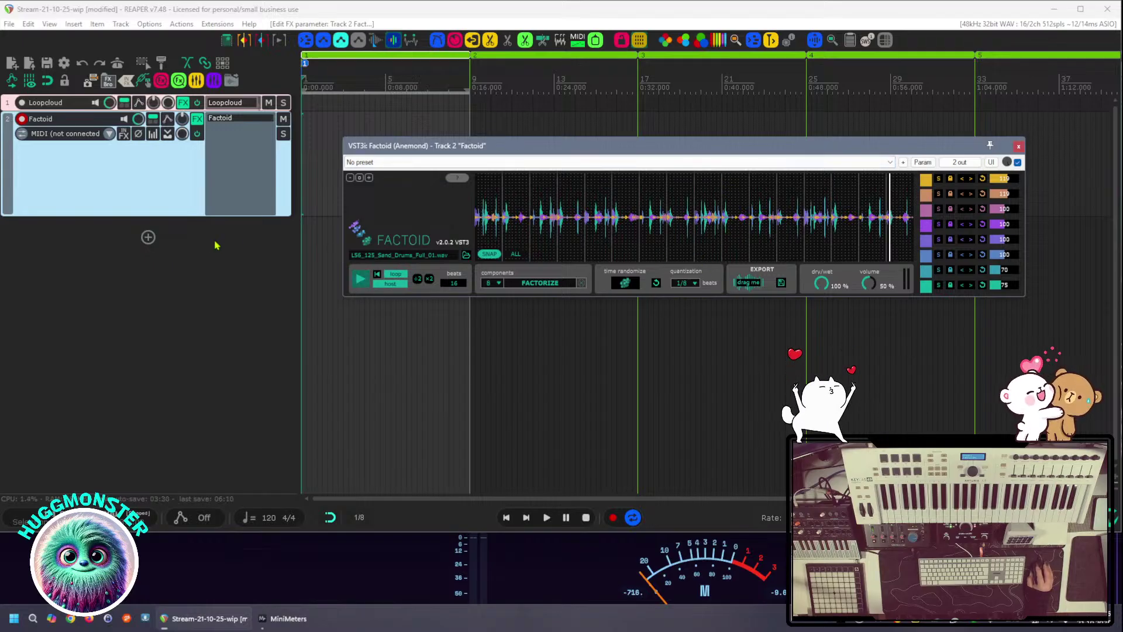
Insert a second Factoid track from the 2-VST3-Samplers templates, load LS6_125_Sand_Drums_Full_01.wav, and place its window below the first one
right_click(169, 253)
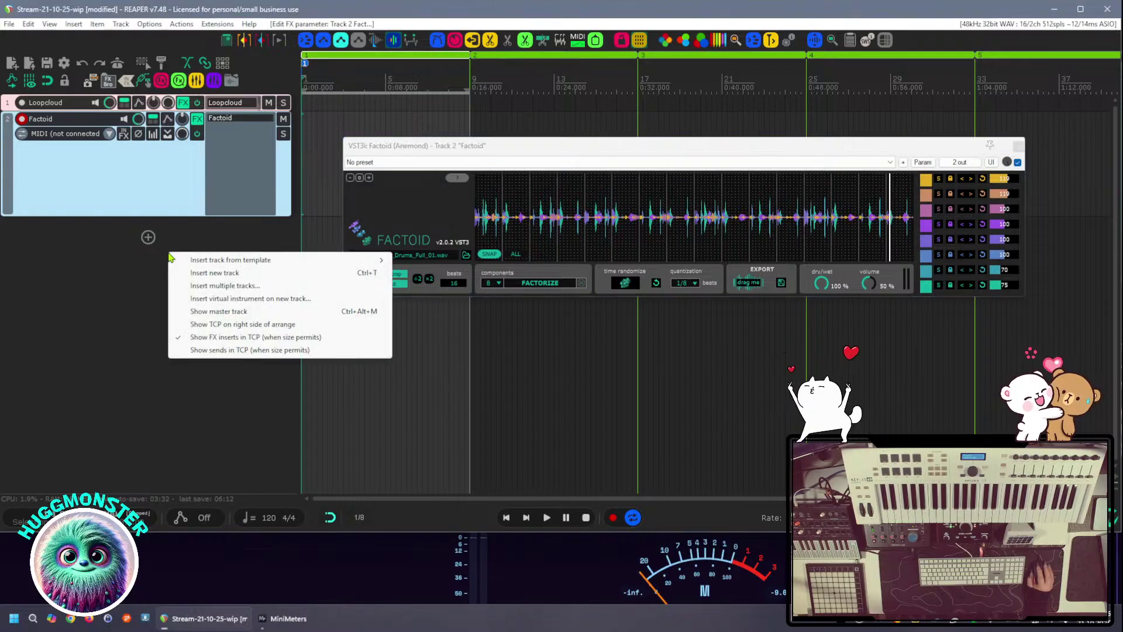
mouse_move(179, 264)
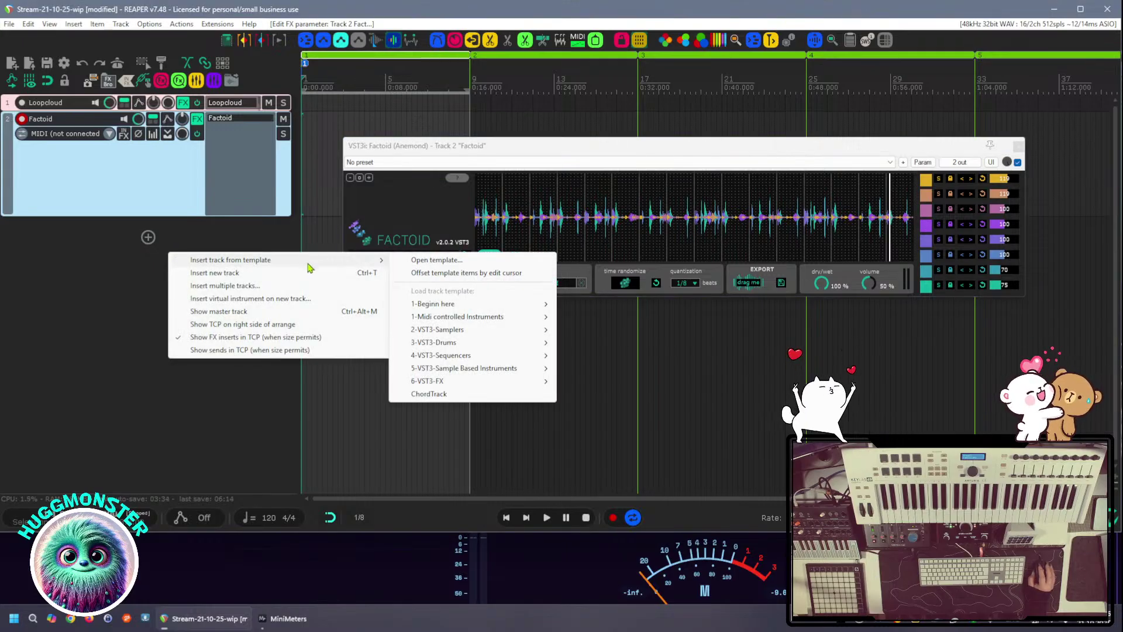
mouse_move(474, 356)
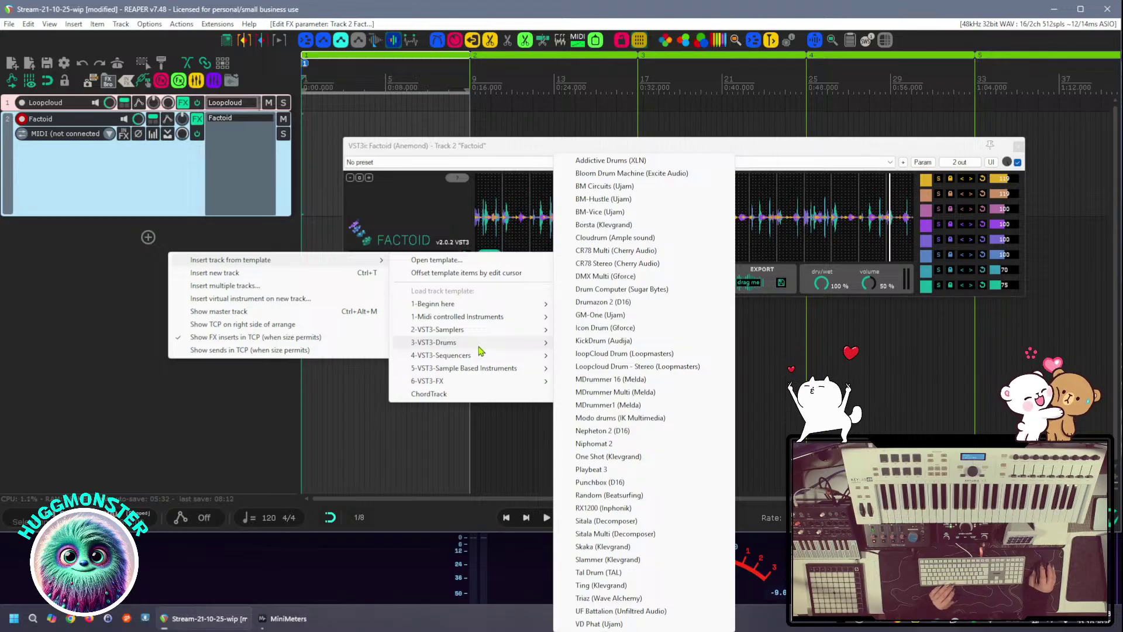
mouse_move(476, 370)
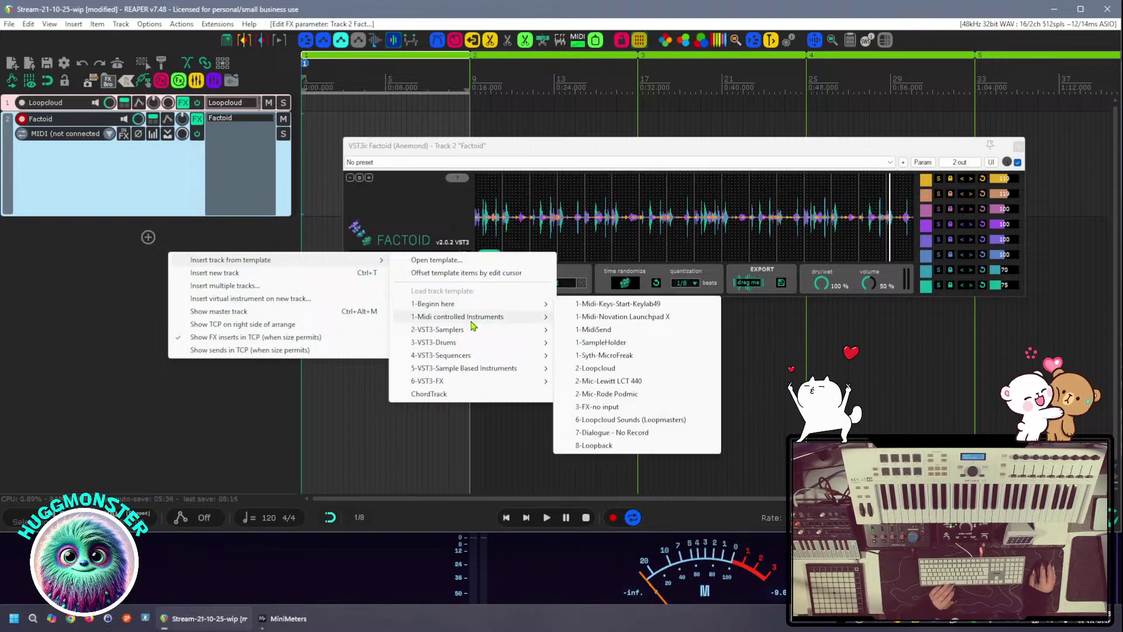
mouse_move(471, 331)
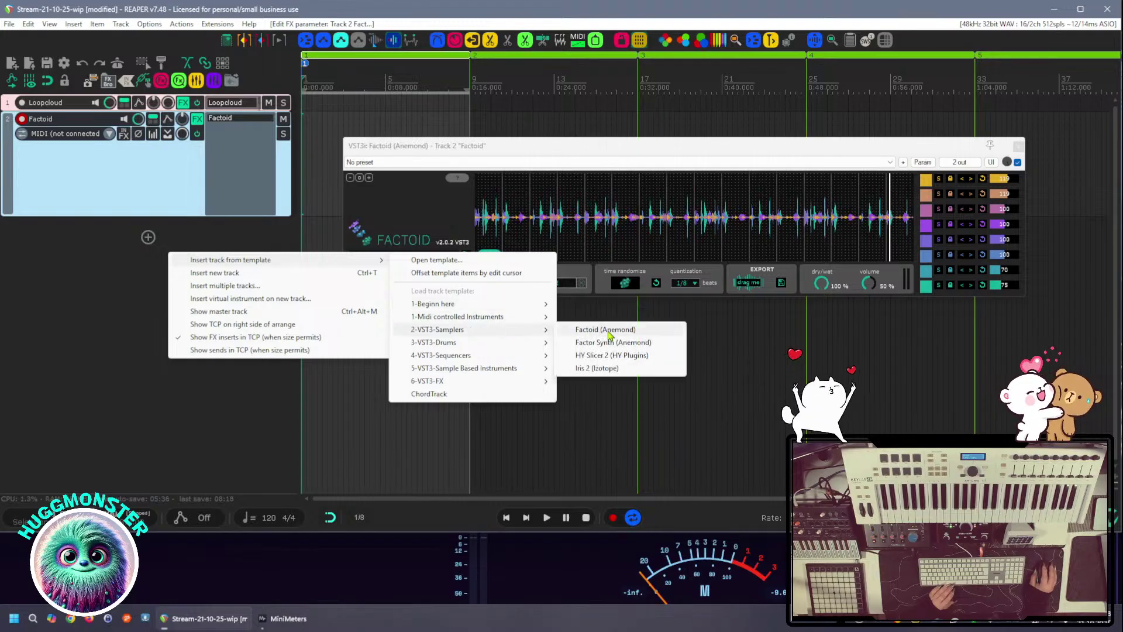
left_click(609, 331)
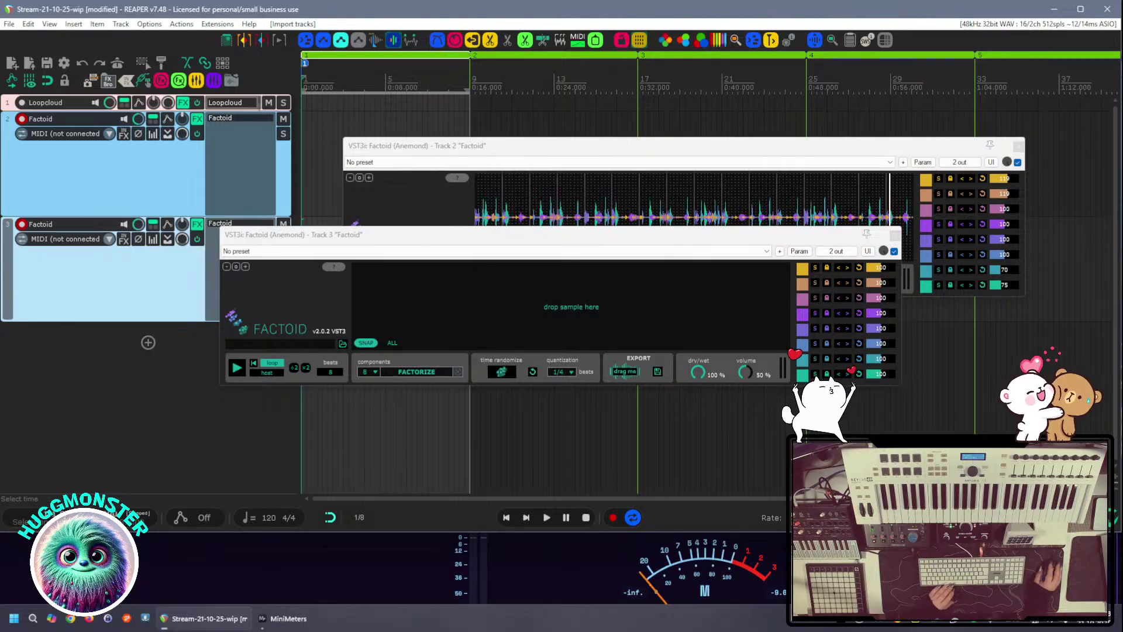
left_click_drag(685, 314, 651, 311)
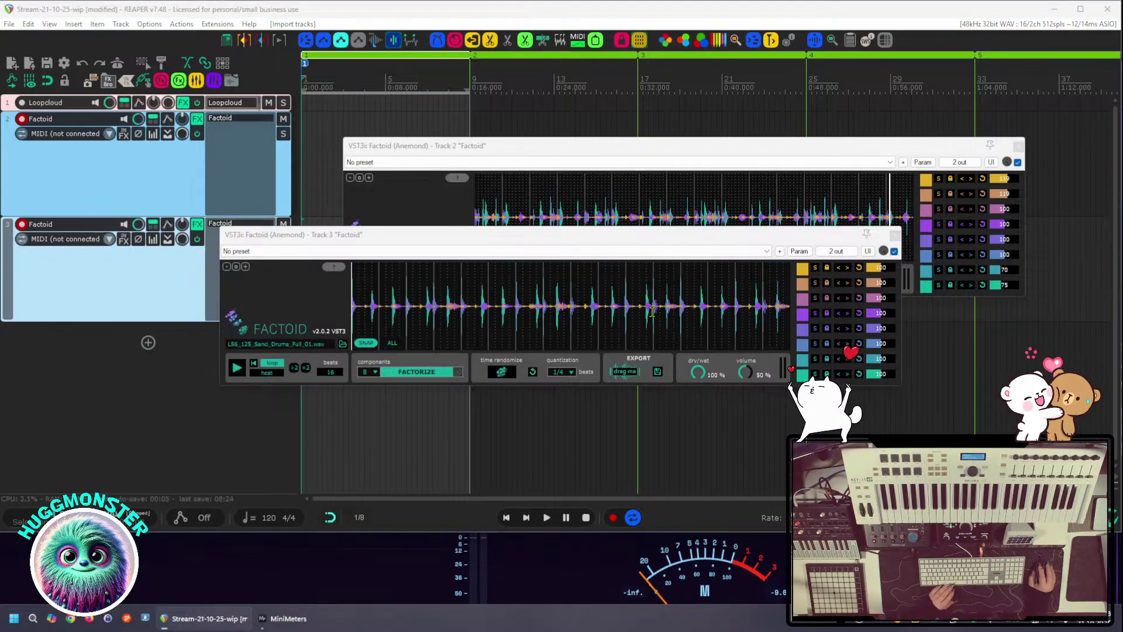
left_click(595, 419)
left_click(595, 244)
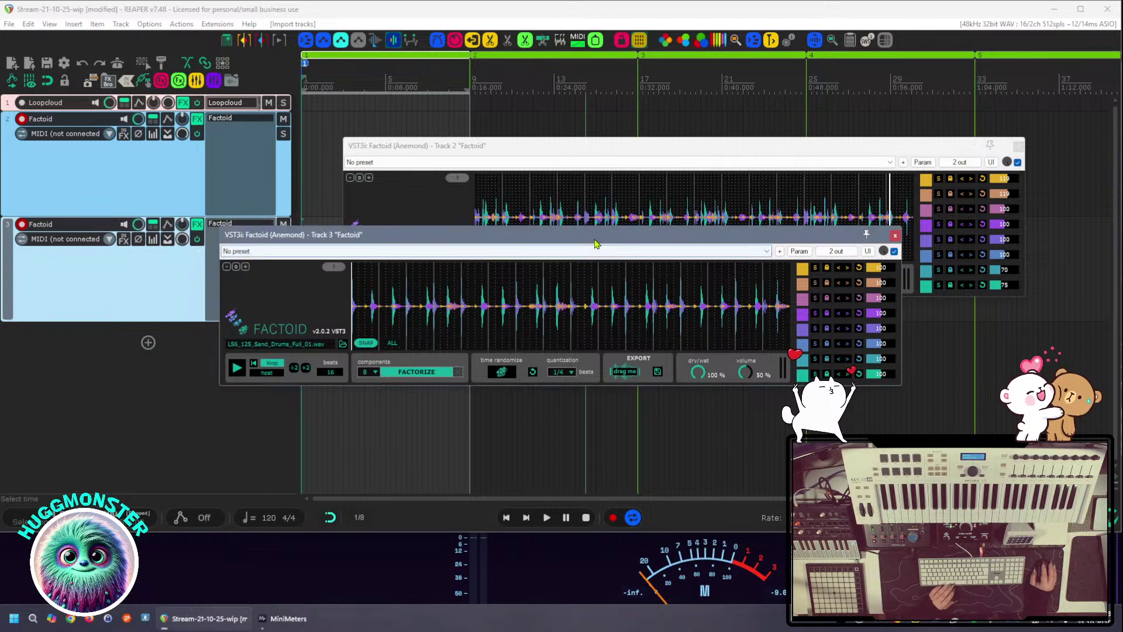
left_click_drag(594, 241, 689, 325)
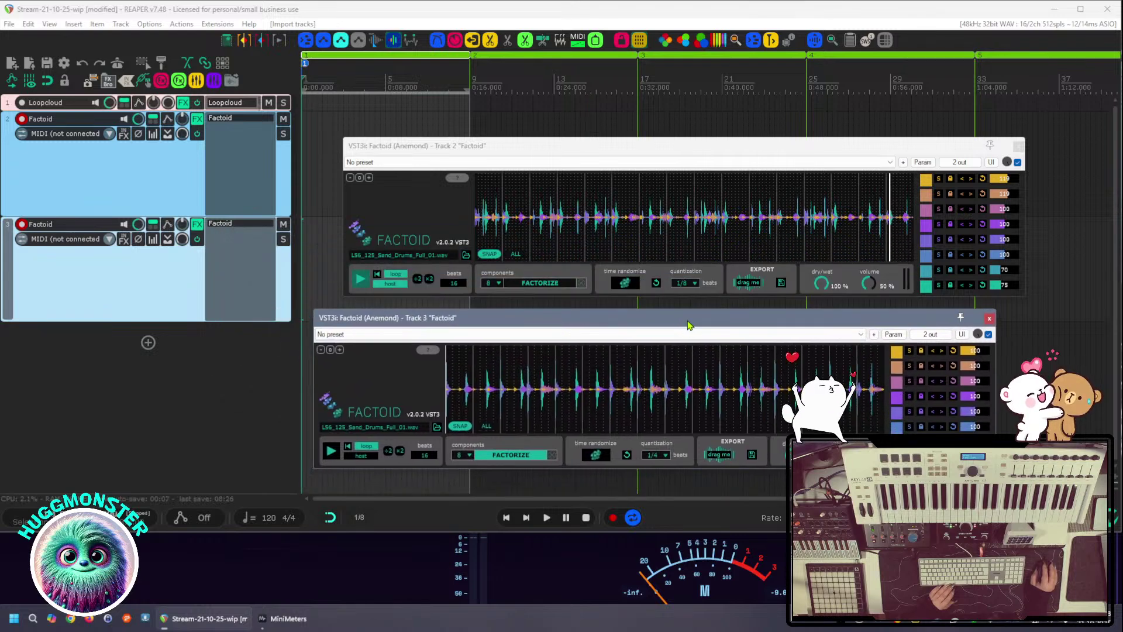
Set the second Factoid's quantization to 1/8 beats, switch on its host sync, and play both tracks together
left_click(665, 456)
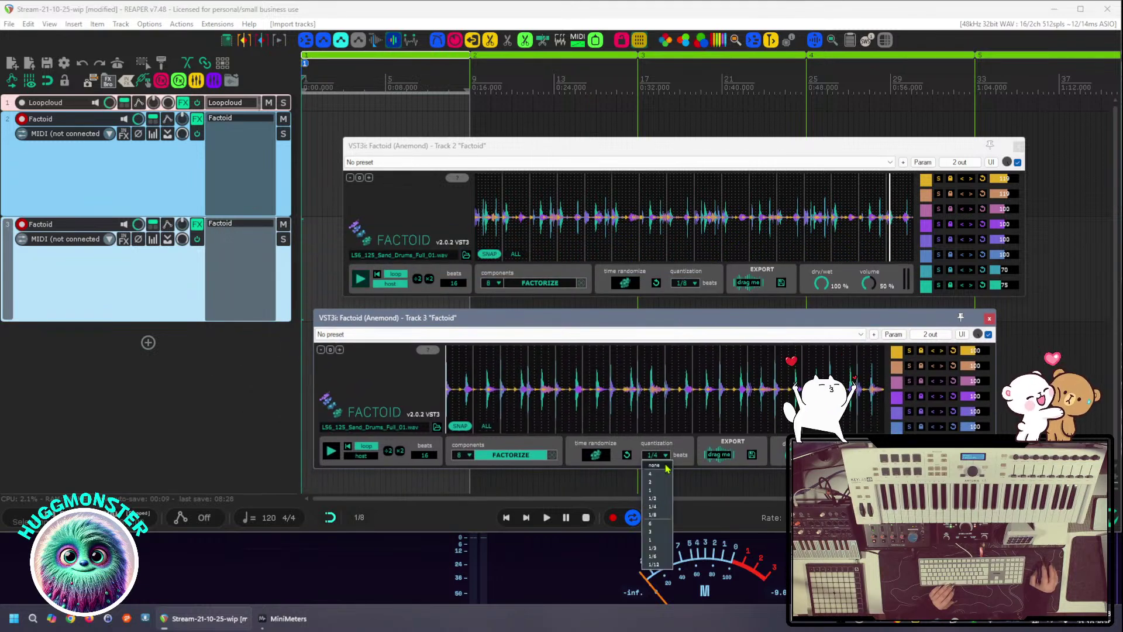
left_click(662, 515)
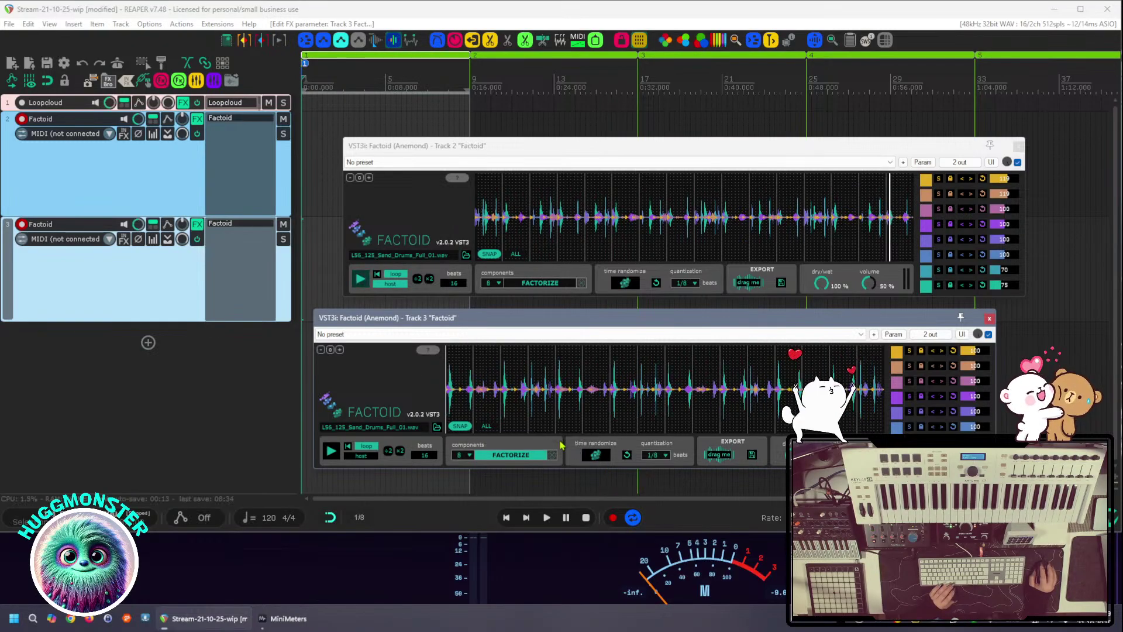
left_click(358, 457)
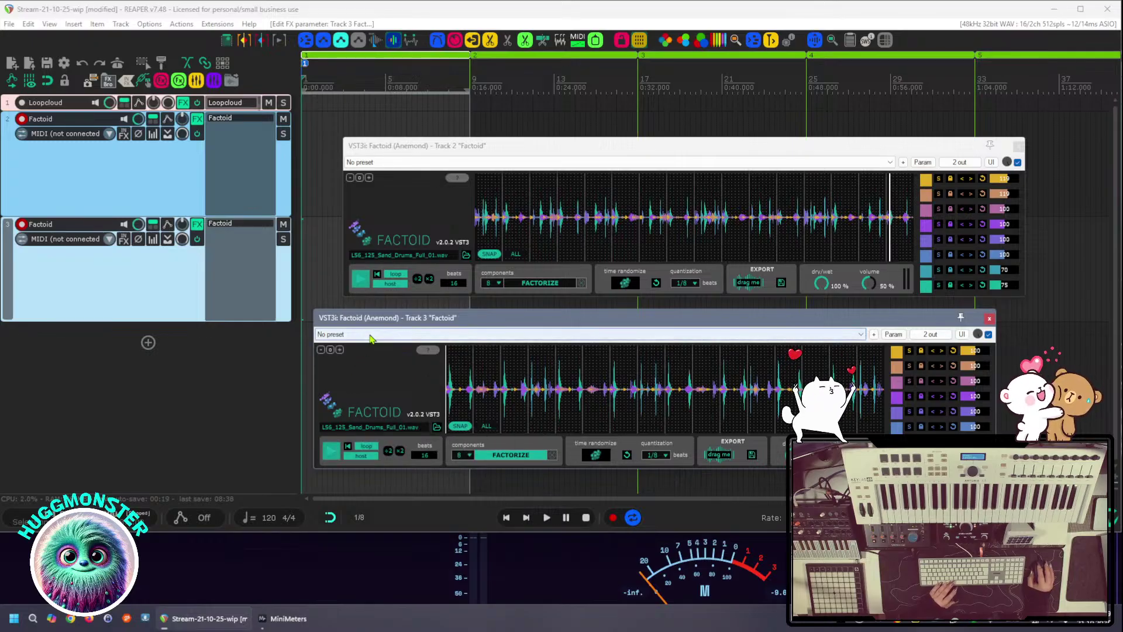
left_click(120, 297)
key("space")
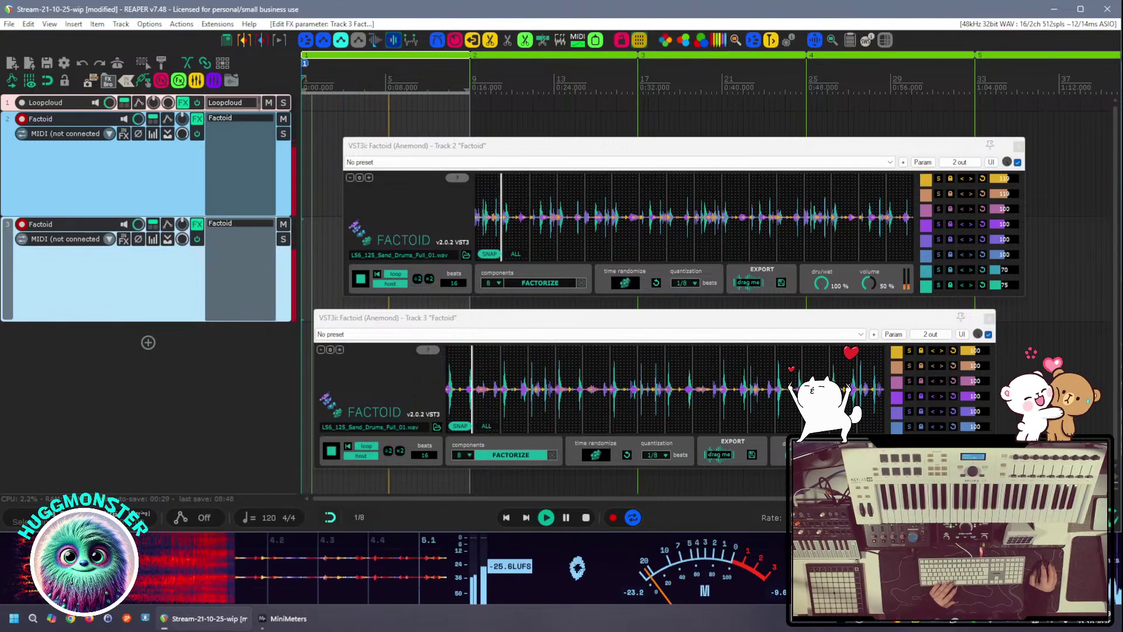
Balance both Factoids with track 2's volume at 64 %, track 3's volume lowered and its third component at 70, and stop playback
mouse_move(869, 286)
left_mouse_down()
mouse_move(868, 259)
mouse_move(865, 268)
left_mouse_up()
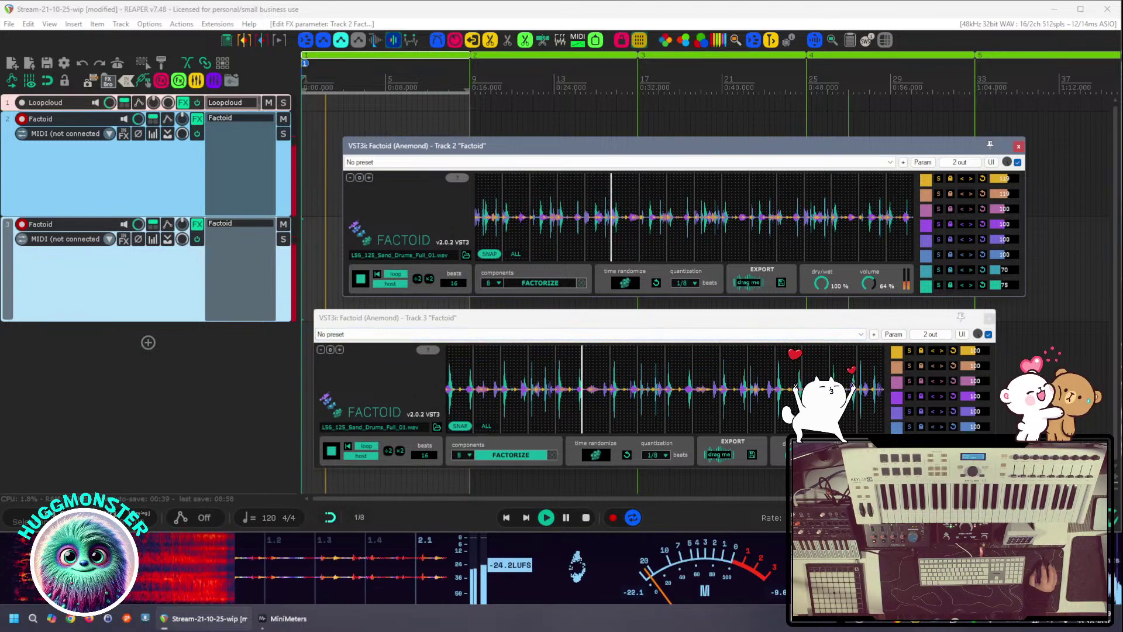
left_click_drag(839, 454, 839, 462)
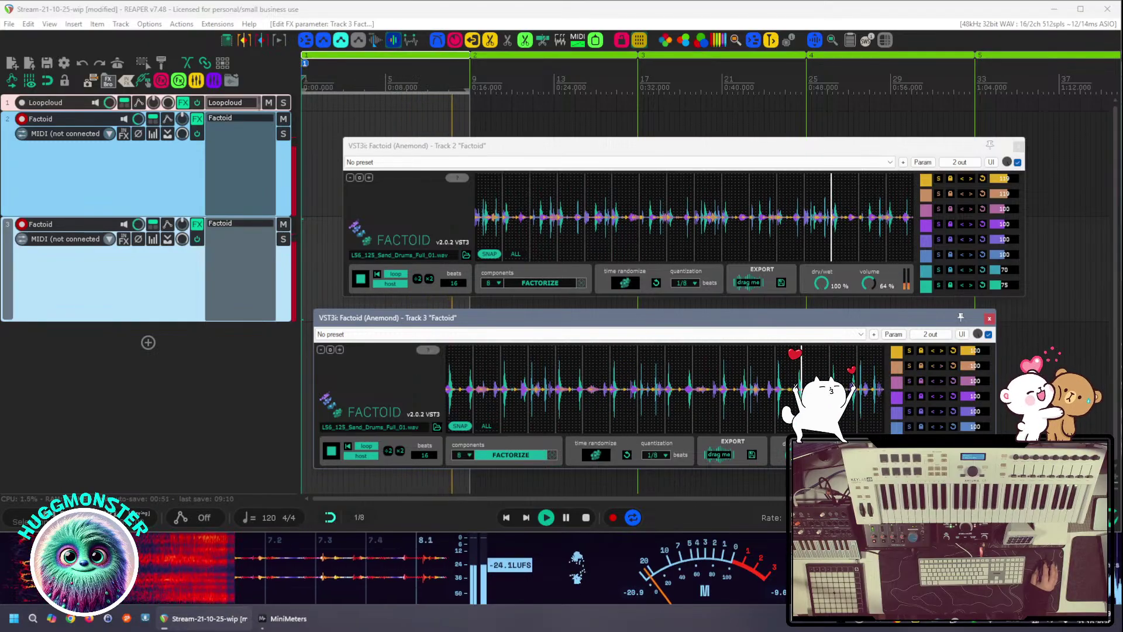
mouse_move(976, 381)
left_mouse_down()
mouse_move(961, 381)
mouse_move(971, 381)
left_mouse_up()
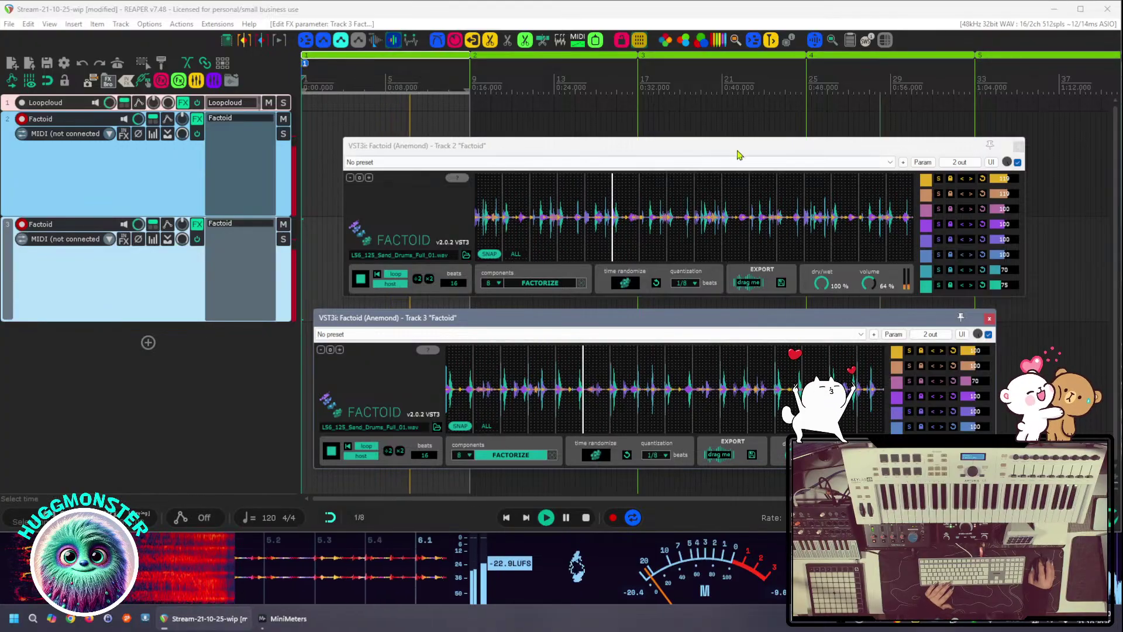
left_click(146, 296)
key("space")
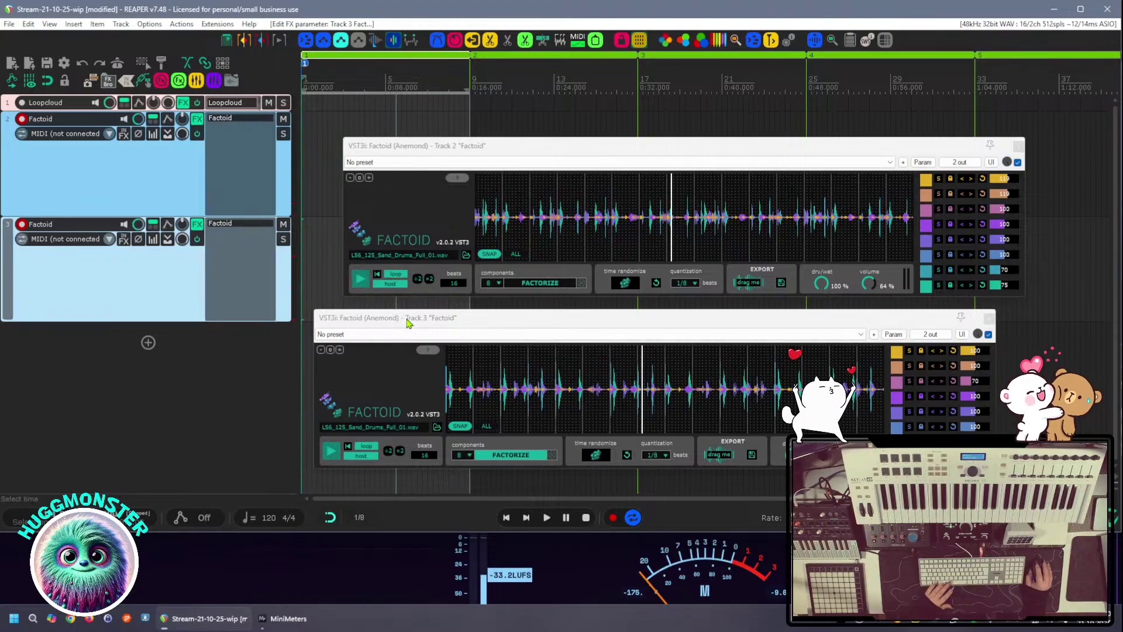
left_click(417, 305)
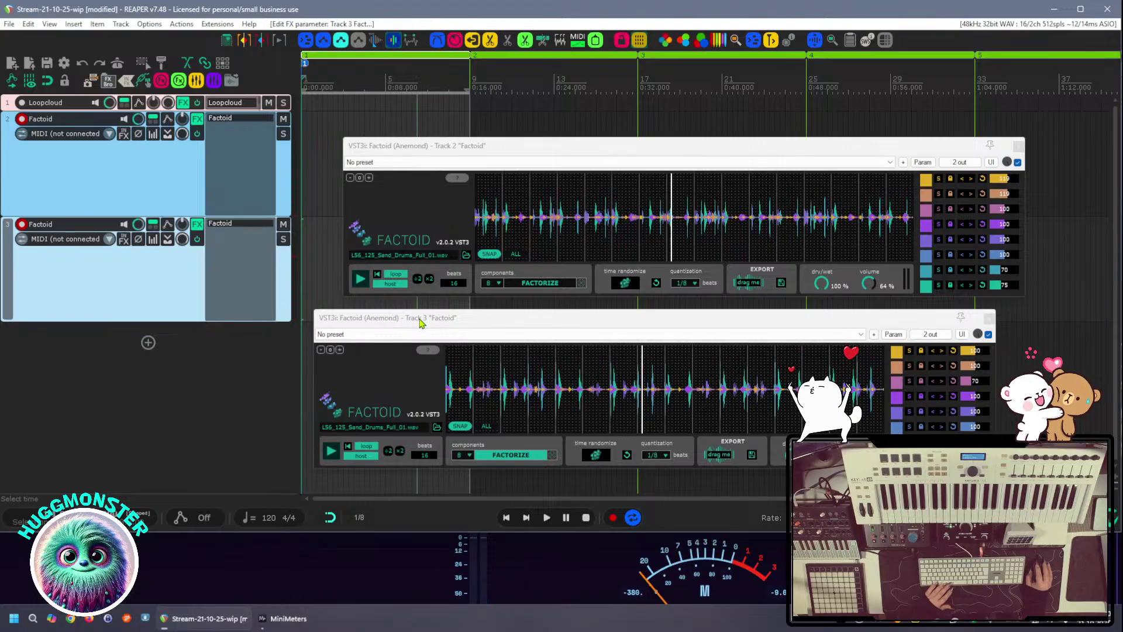
key("space")
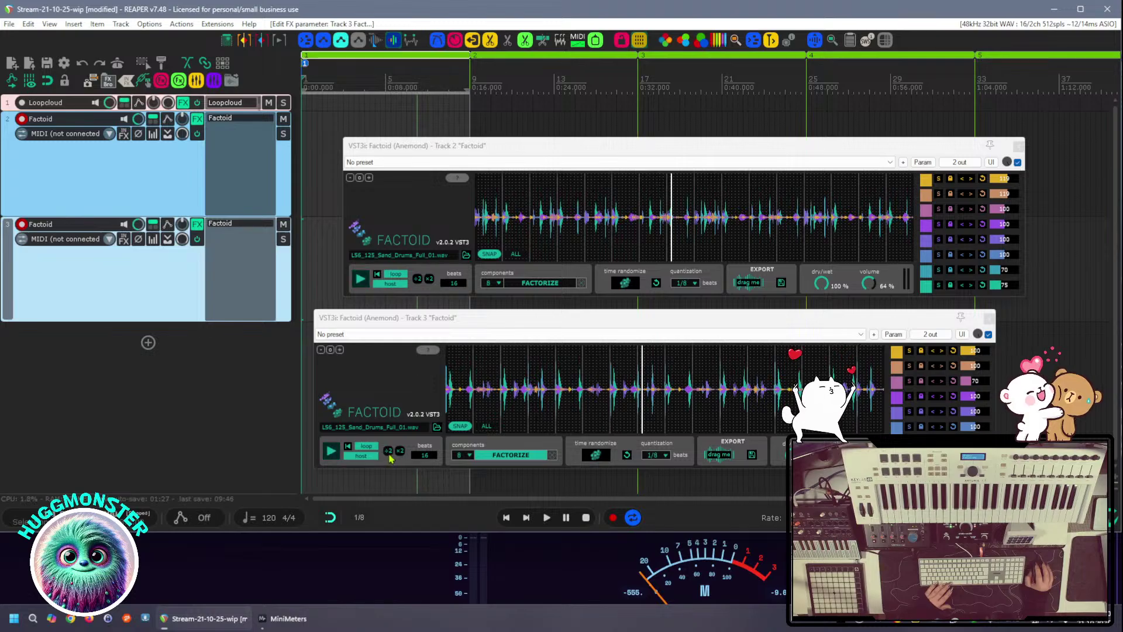
key("space")
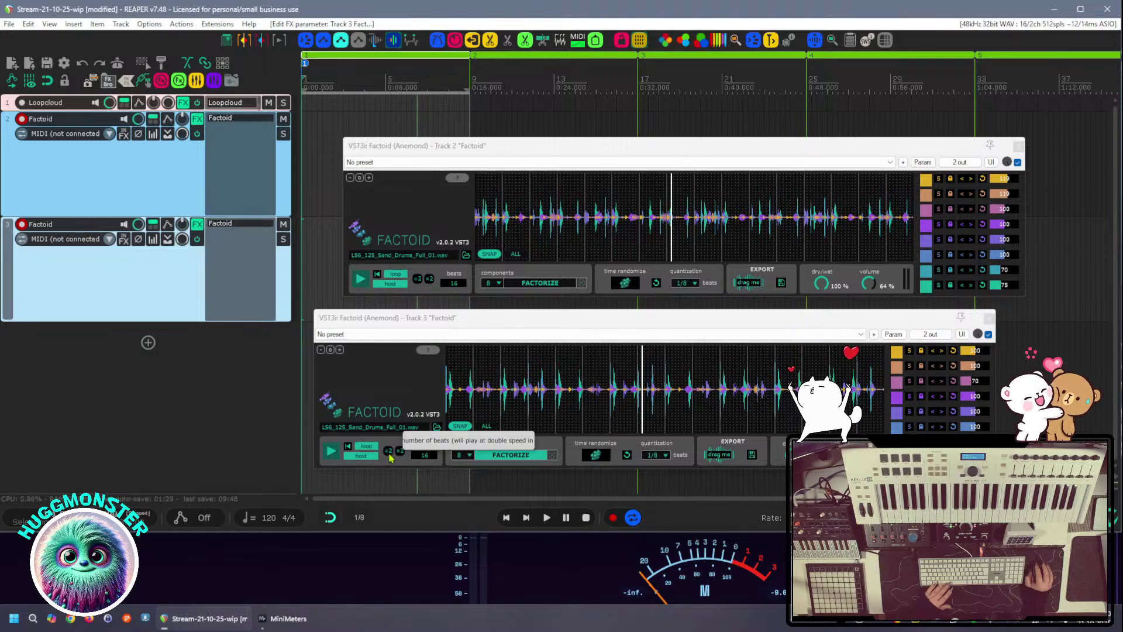
key("space")
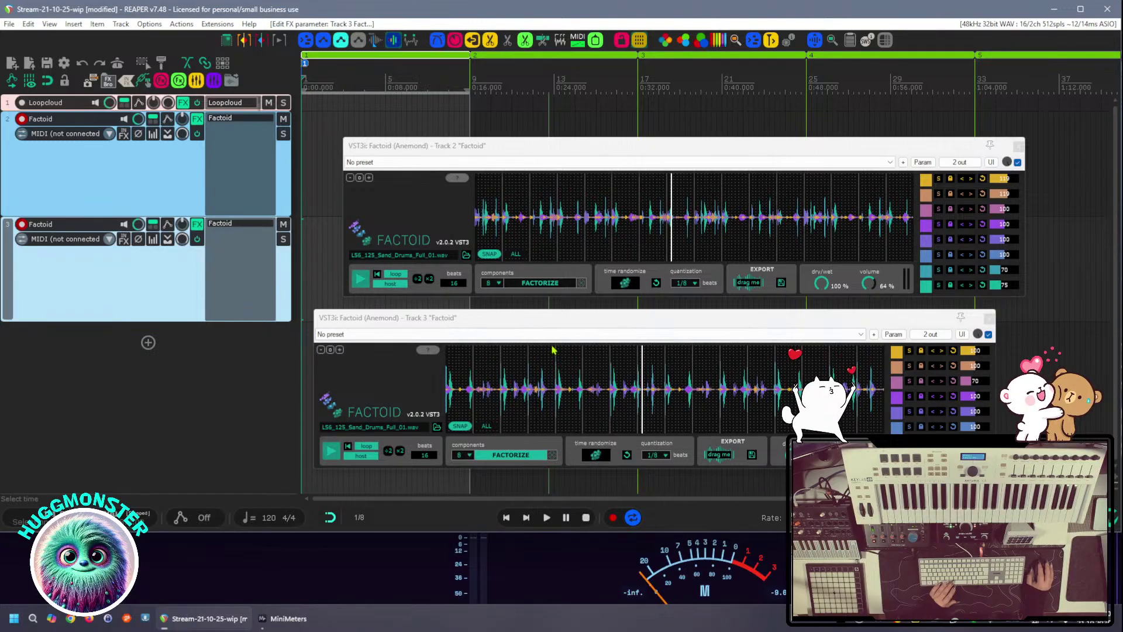
Move track 3's Factoid window directly beneath track 2's, and close both plug-in windows
left_click_drag(634, 319, 590, 323)
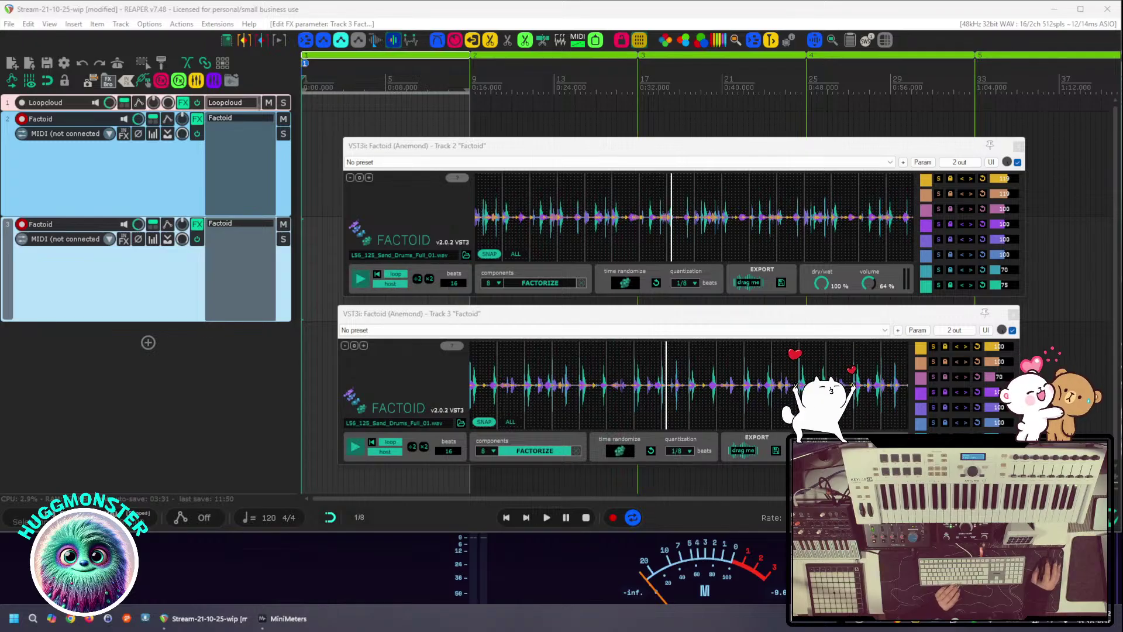
left_click(1019, 146)
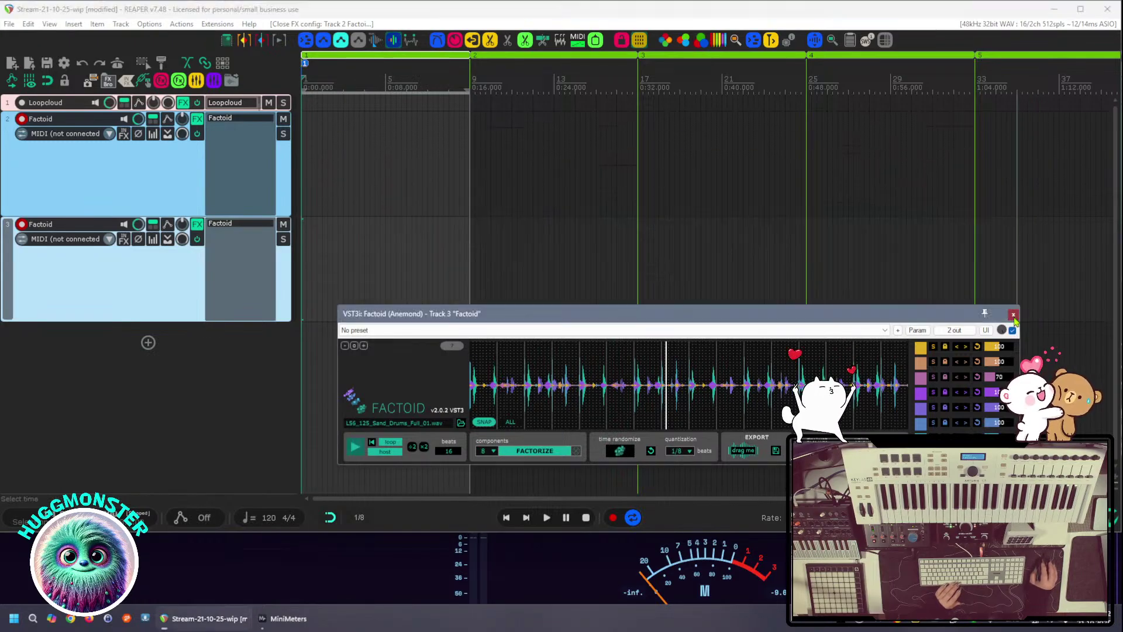
left_click(1014, 313)
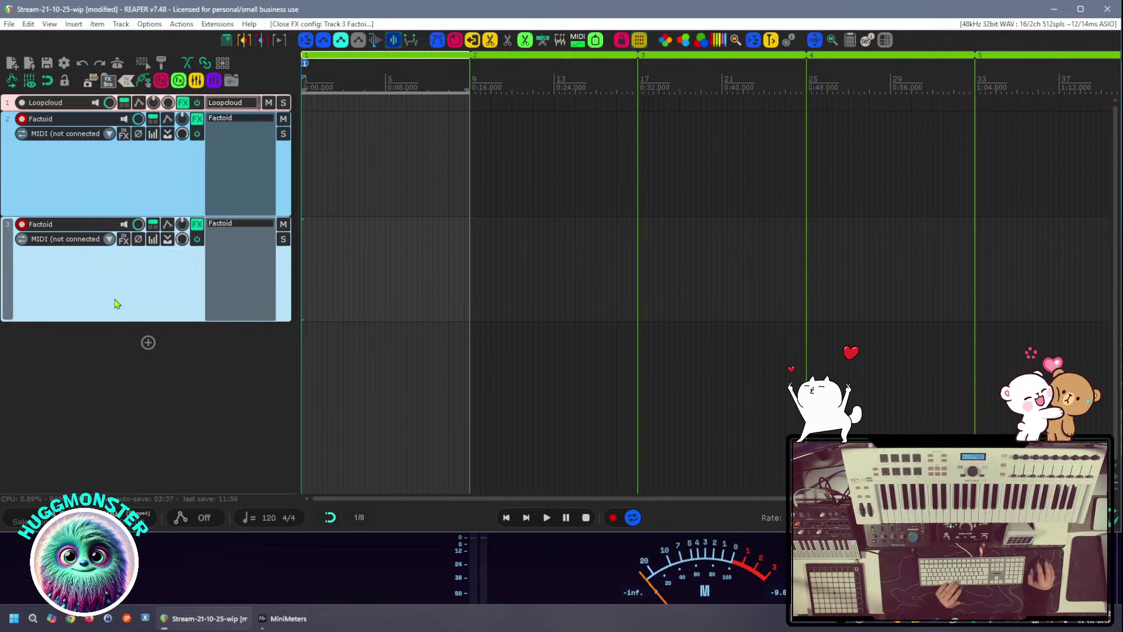
Play the project from the start several times to hear both Factoid tracks together, stopping after each pass
key("space")
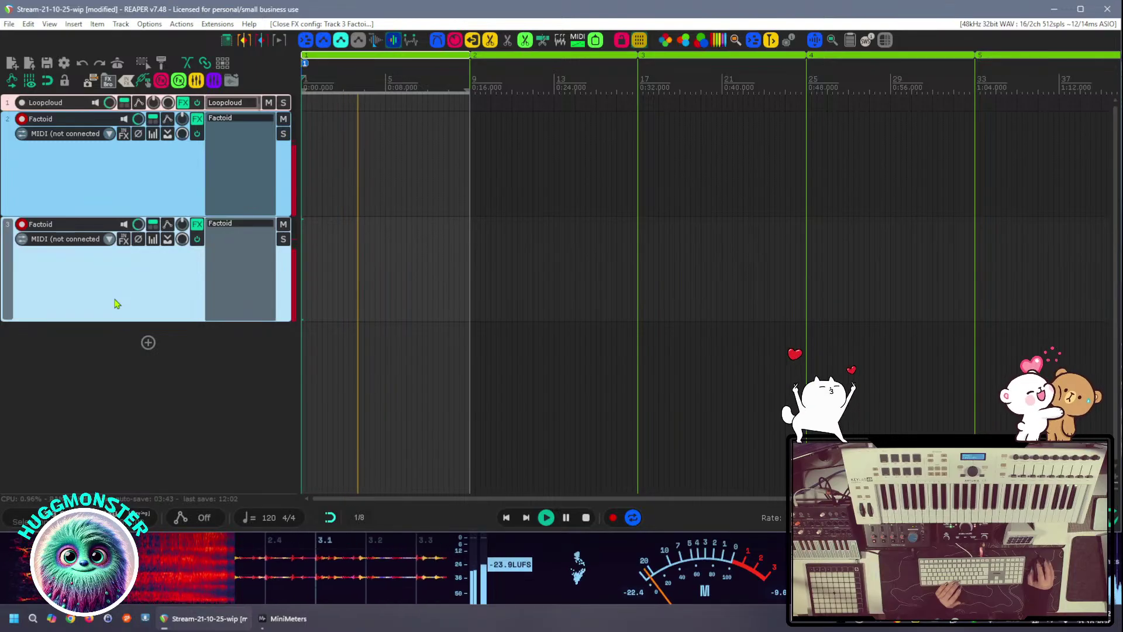
key("space")
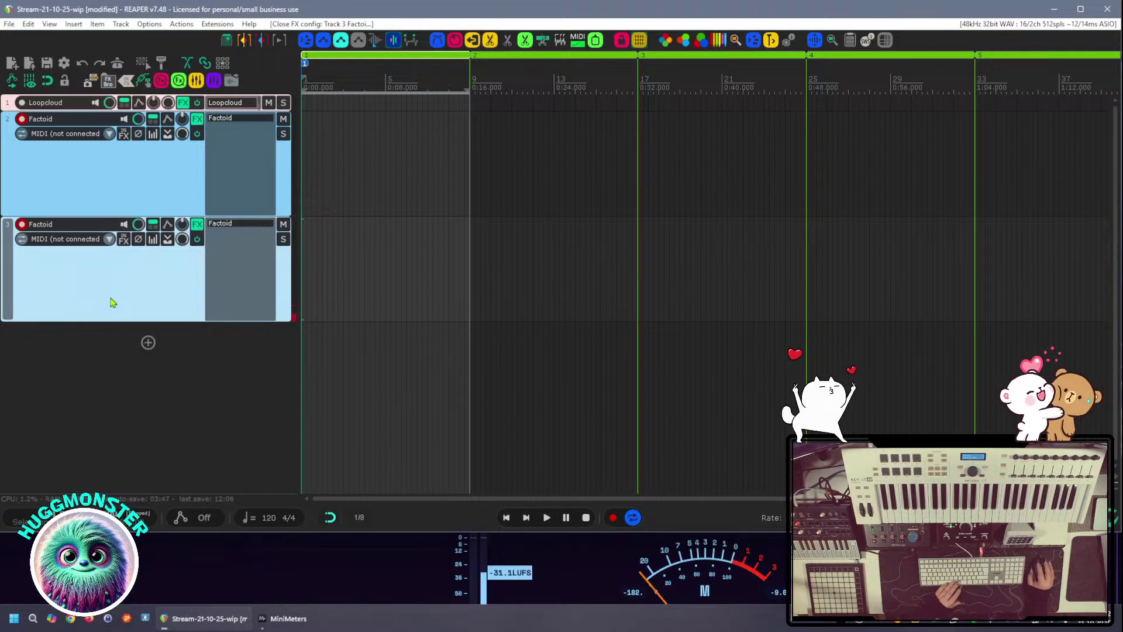
key("space")
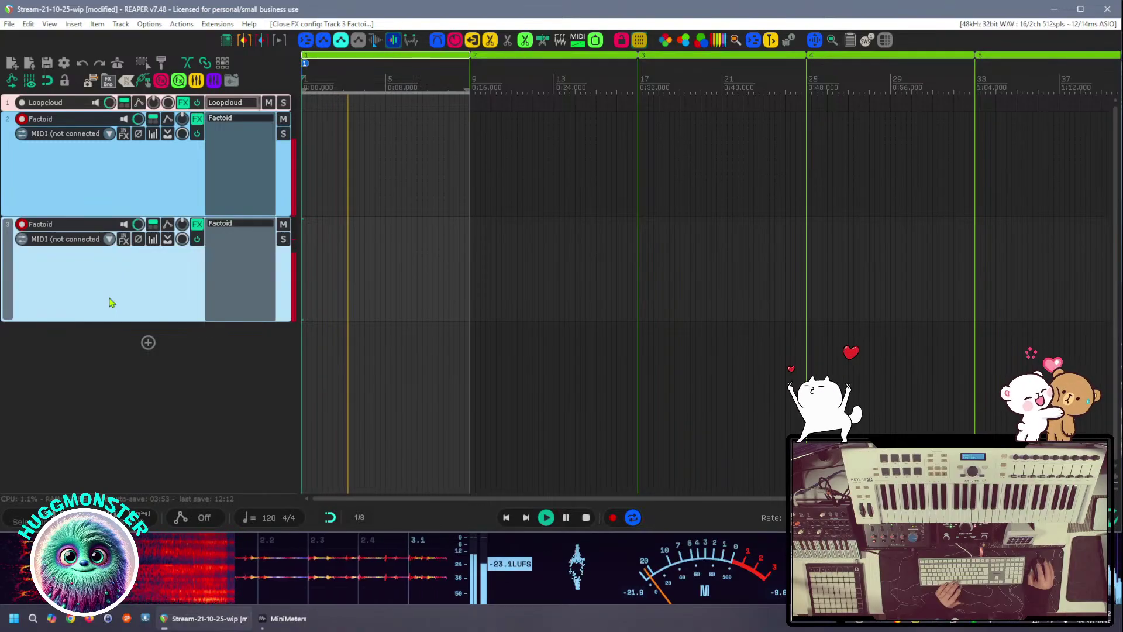
key("space")
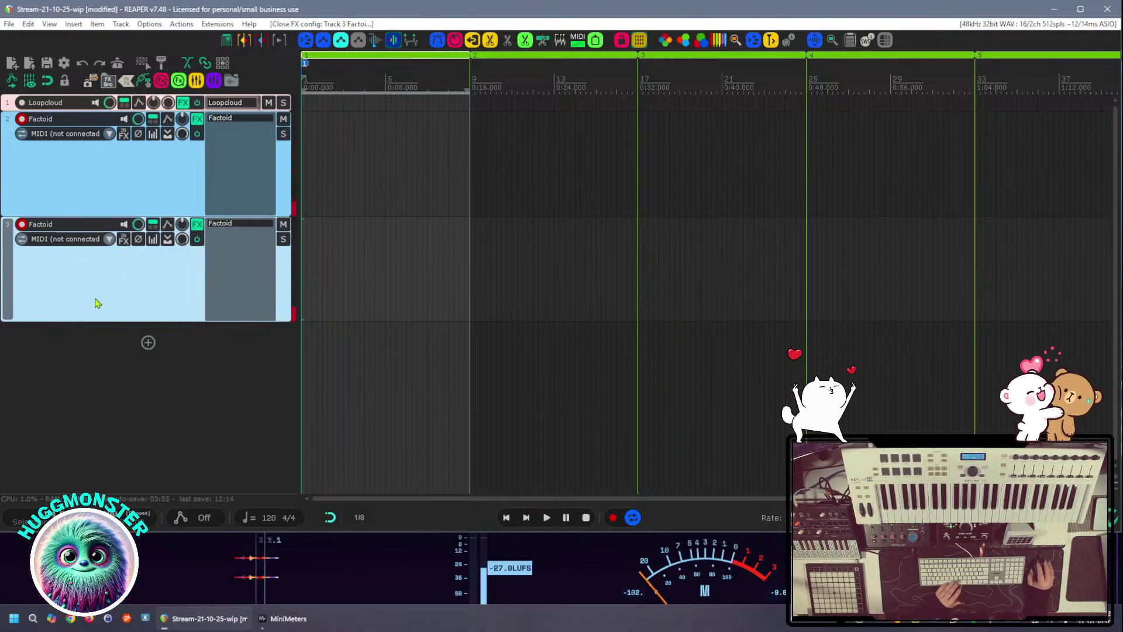
key("space")
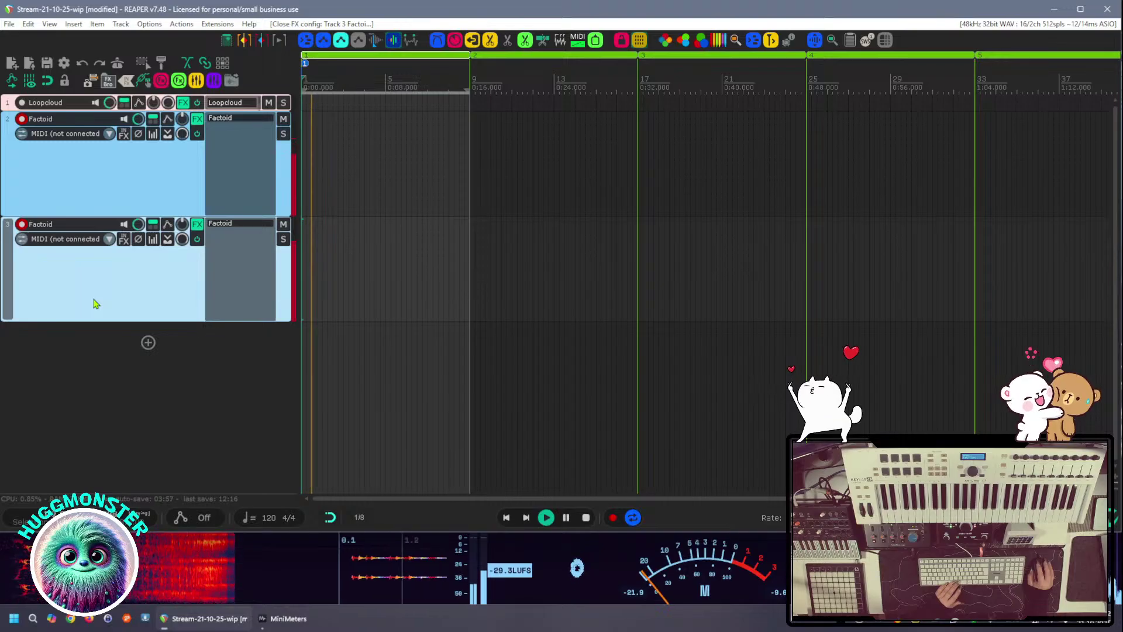
key("space")
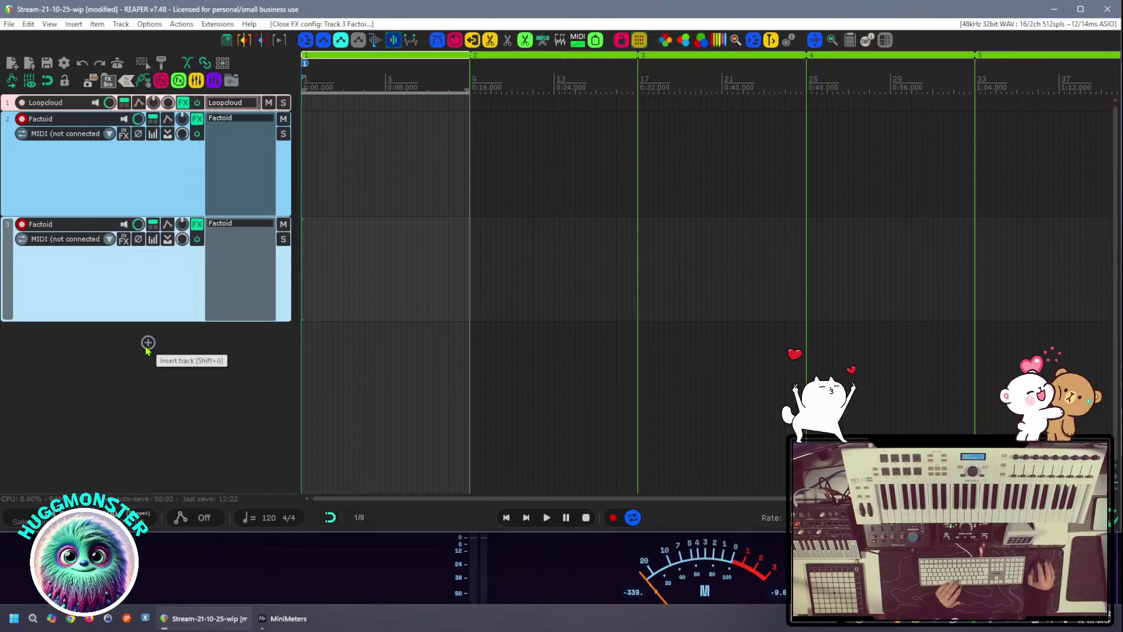
Insert a track from the 1-SampleHolder template below the Factoids and place the original Sand Drums loop on it at the project start
right_click(119, 355)
mouse_move(281, 361)
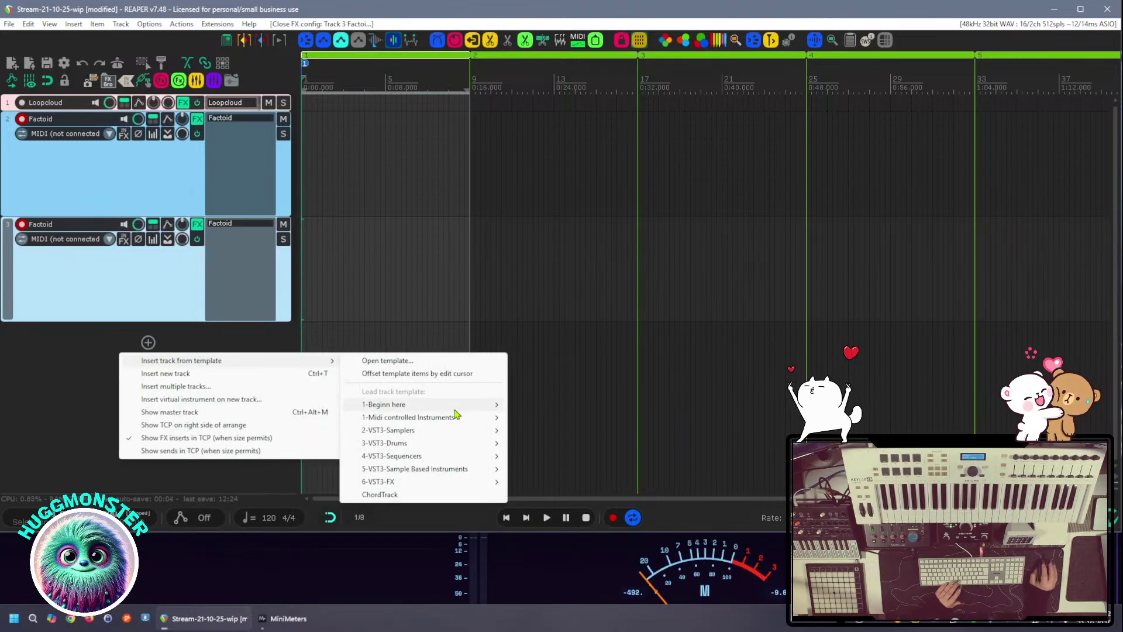
mouse_move(453, 407)
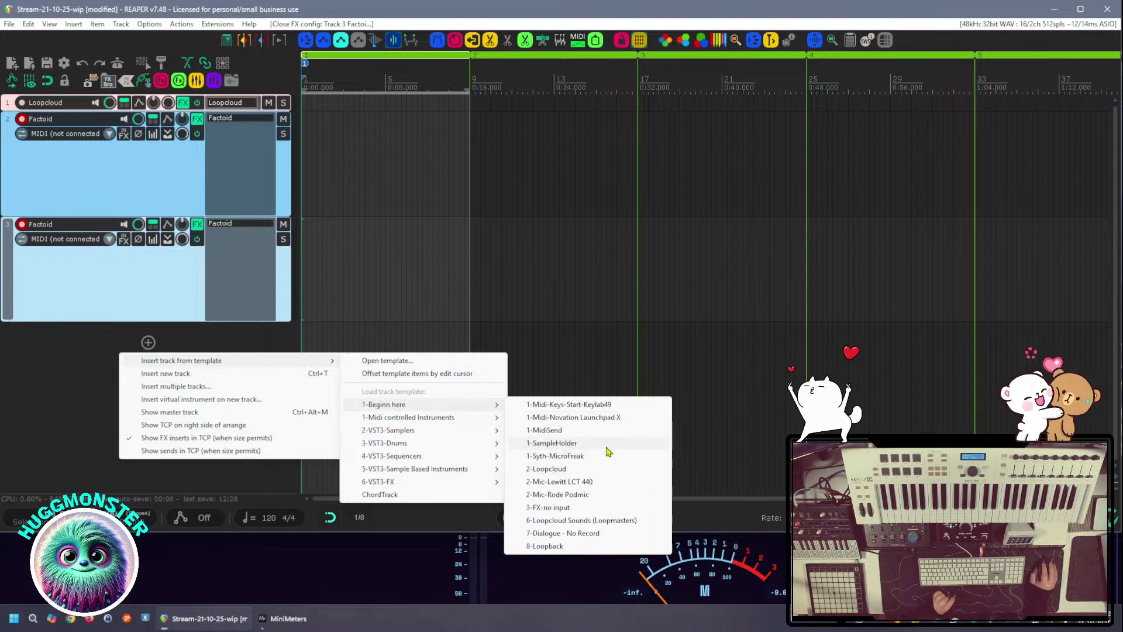
mouse_move(428, 456)
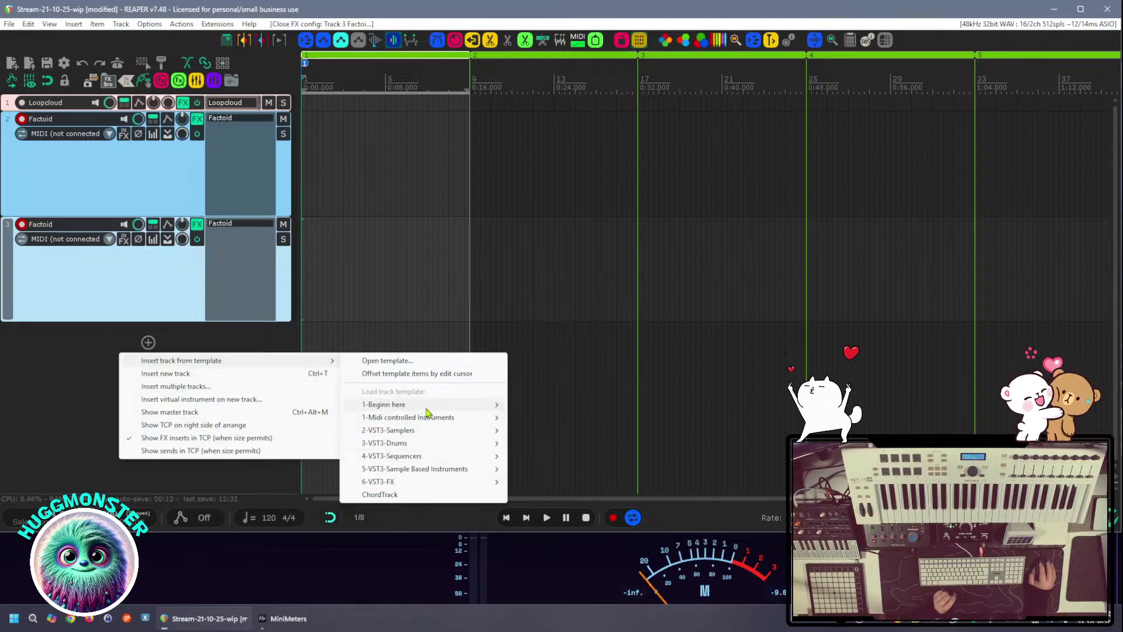
left_click(609, 443)
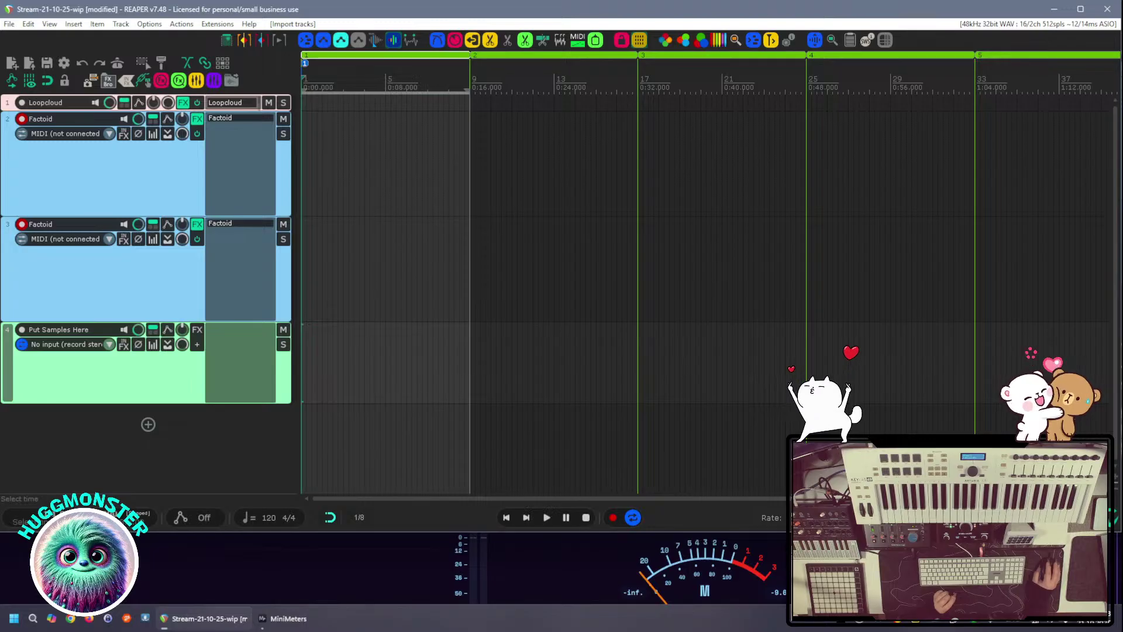
left_click_drag(576, 631, 303, 390)
Play all layers together, disarm recording on both Factoid tracks, and stop playback
key("space")
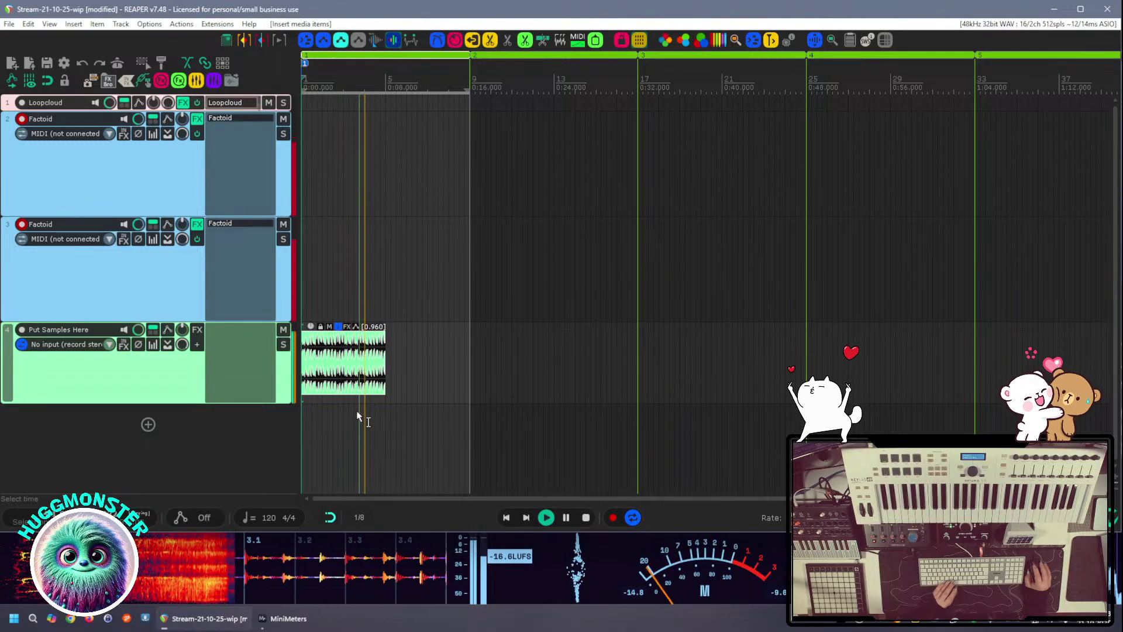
left_click(355, 414)
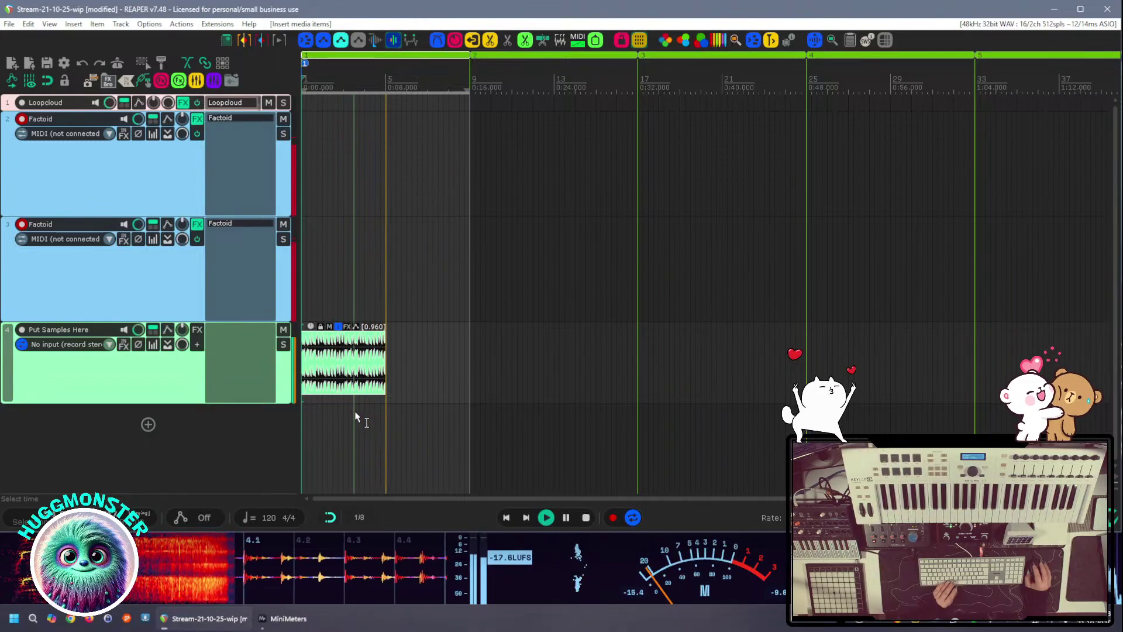
left_click(22, 224)
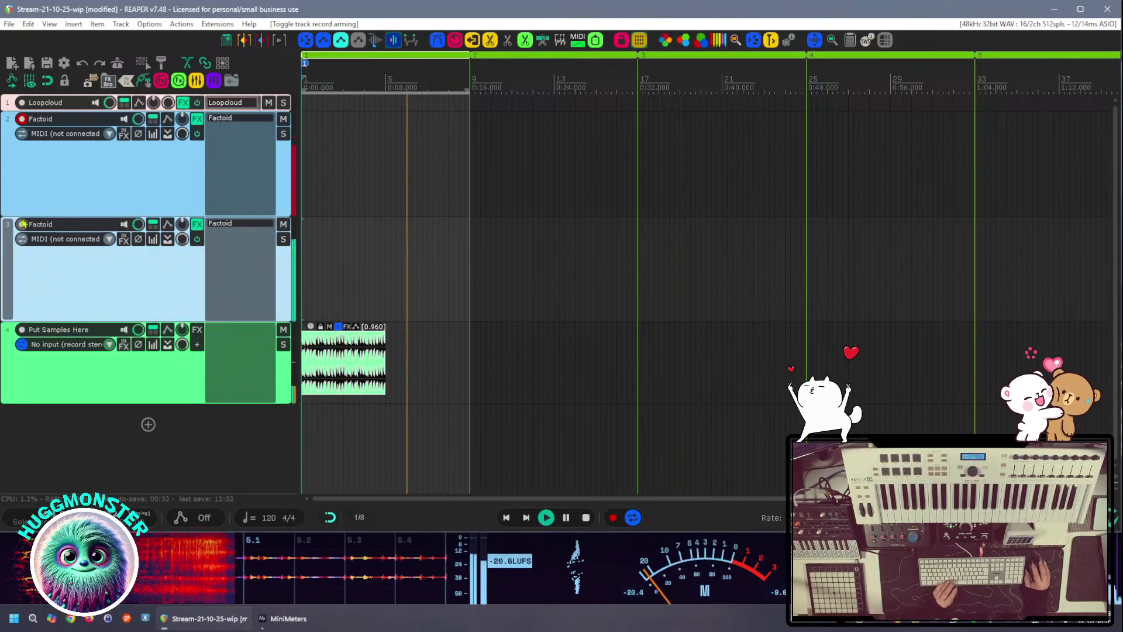
left_click(23, 119)
key("space")
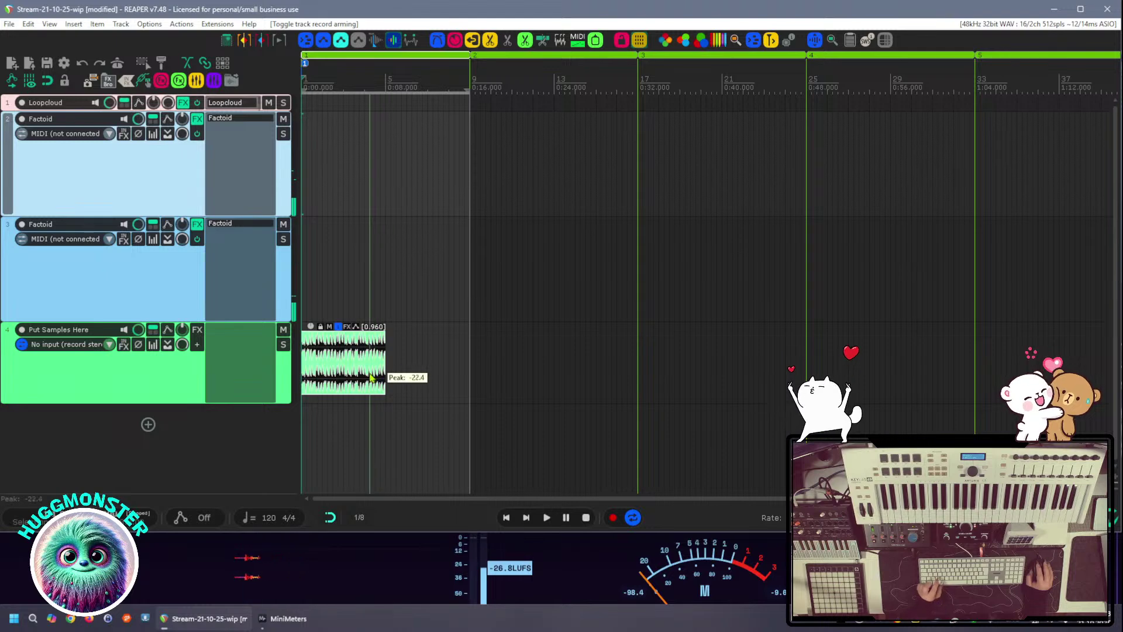
Duplicate the Sand Drums item to fill the eight-bar region, and glue the two copies into one item
key("ctrl+d")
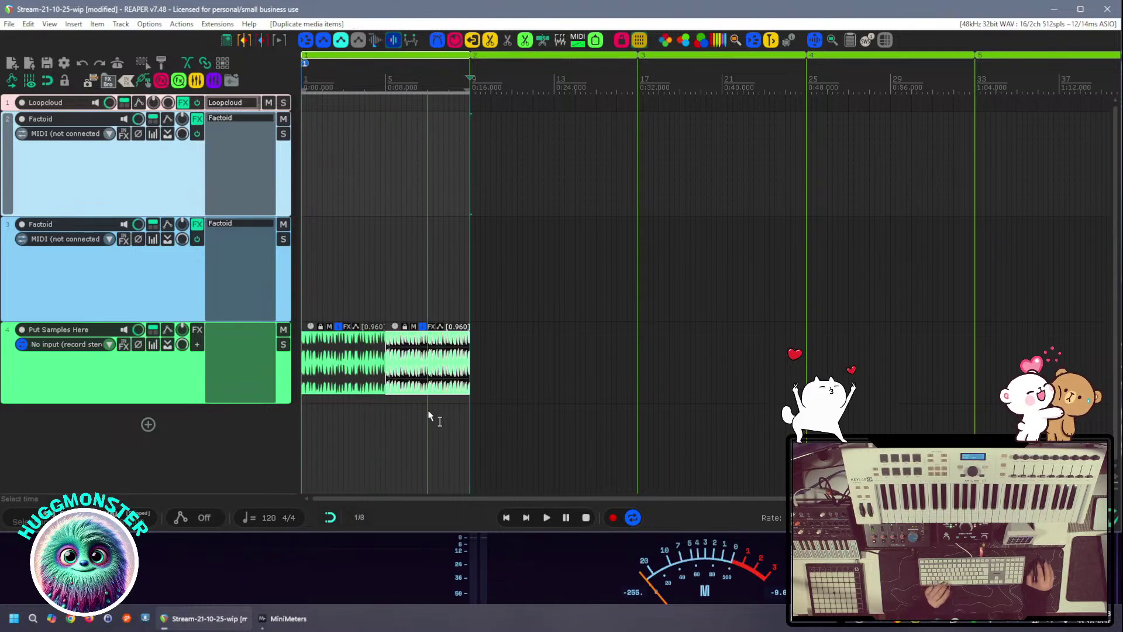
left_click_drag(423, 406, 389, 371)
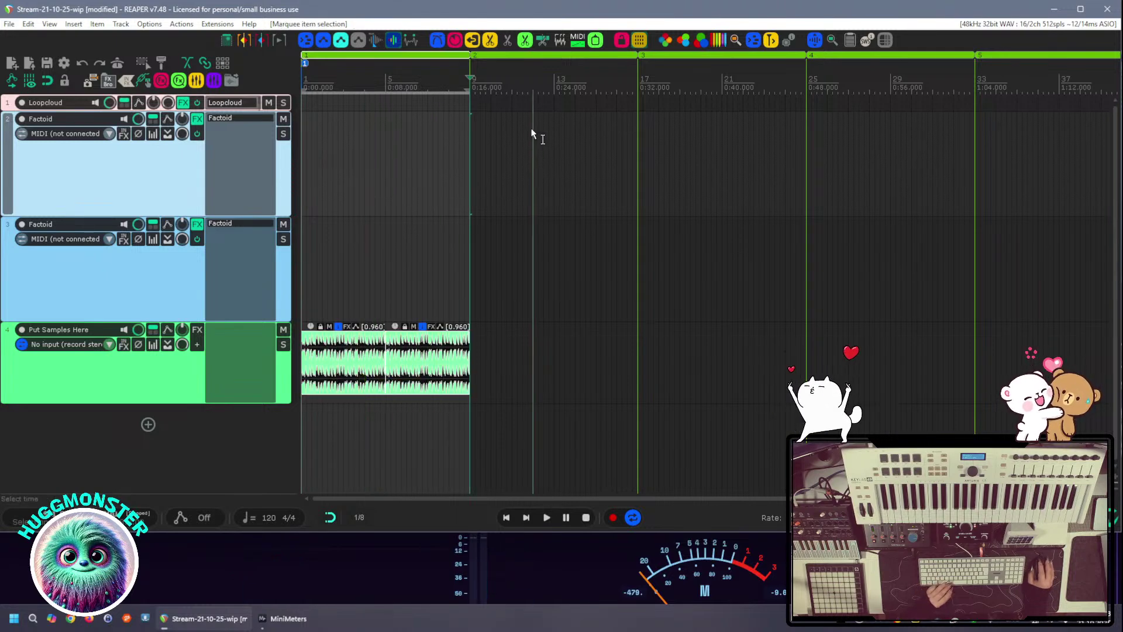
left_click(596, 39)
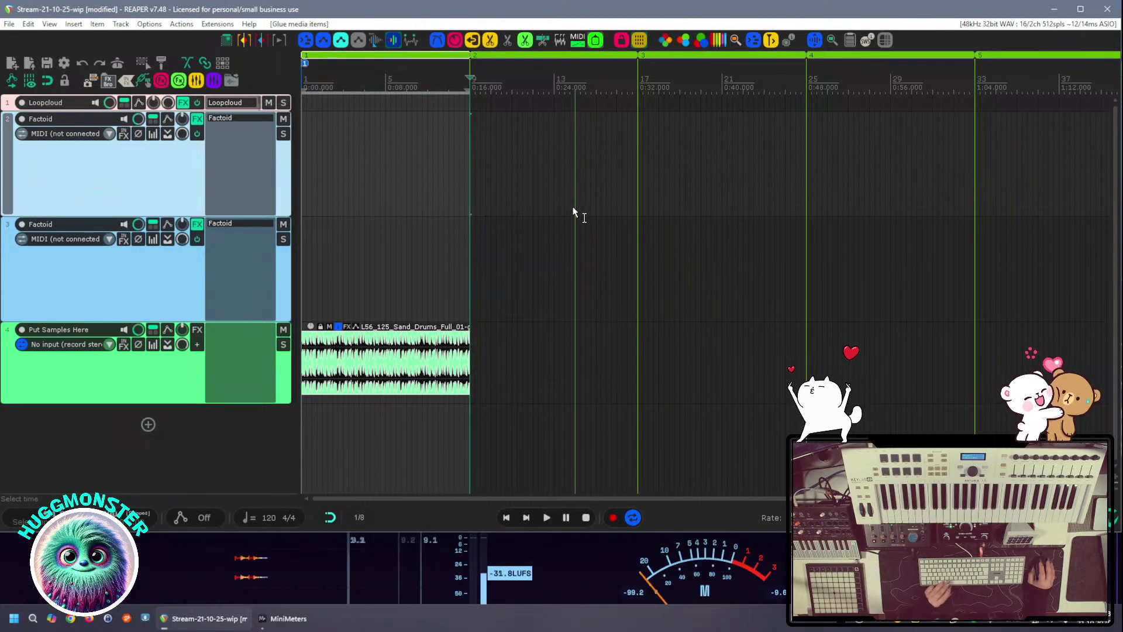
Play the glued loop with both Factoid tracks from the project start in two passes, selecting the second Factoid track
key("space")
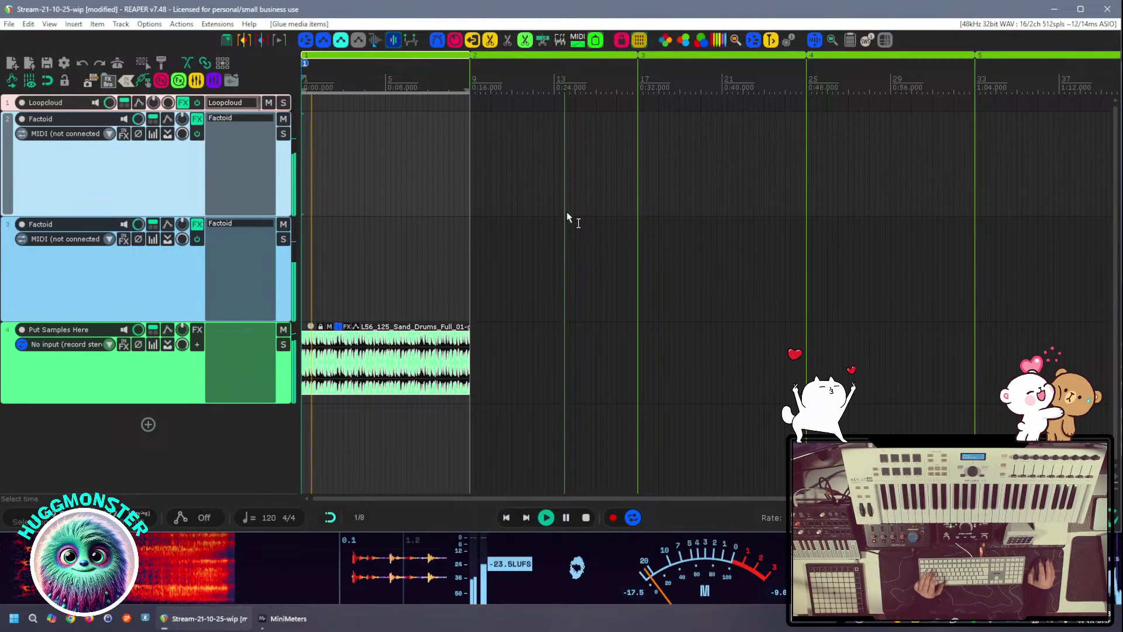
left_click(123, 283)
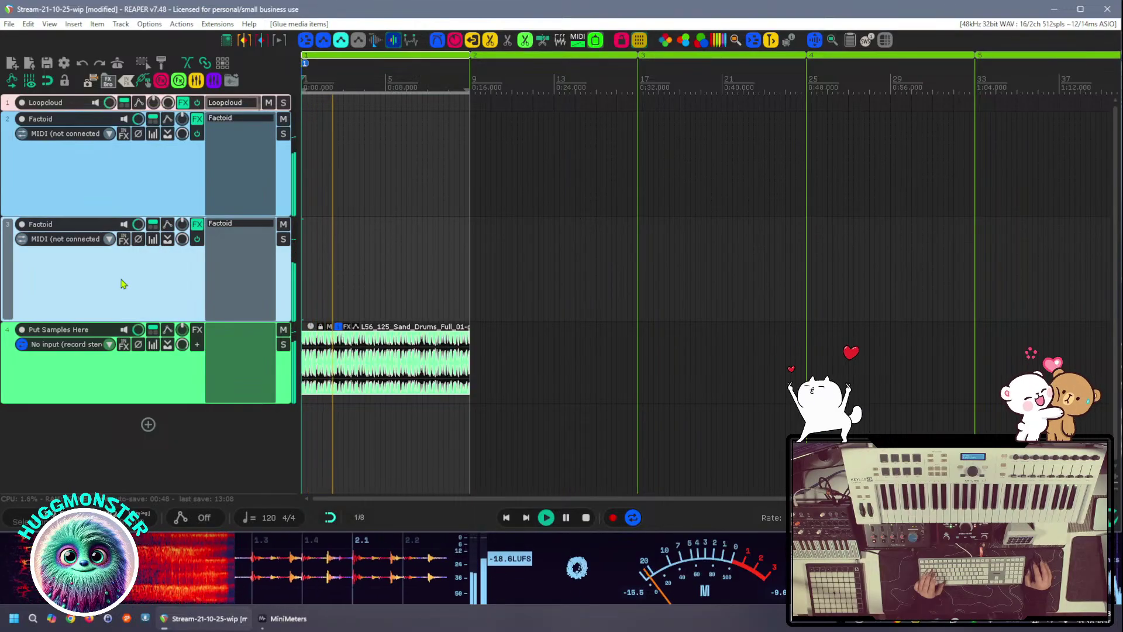
key("space")
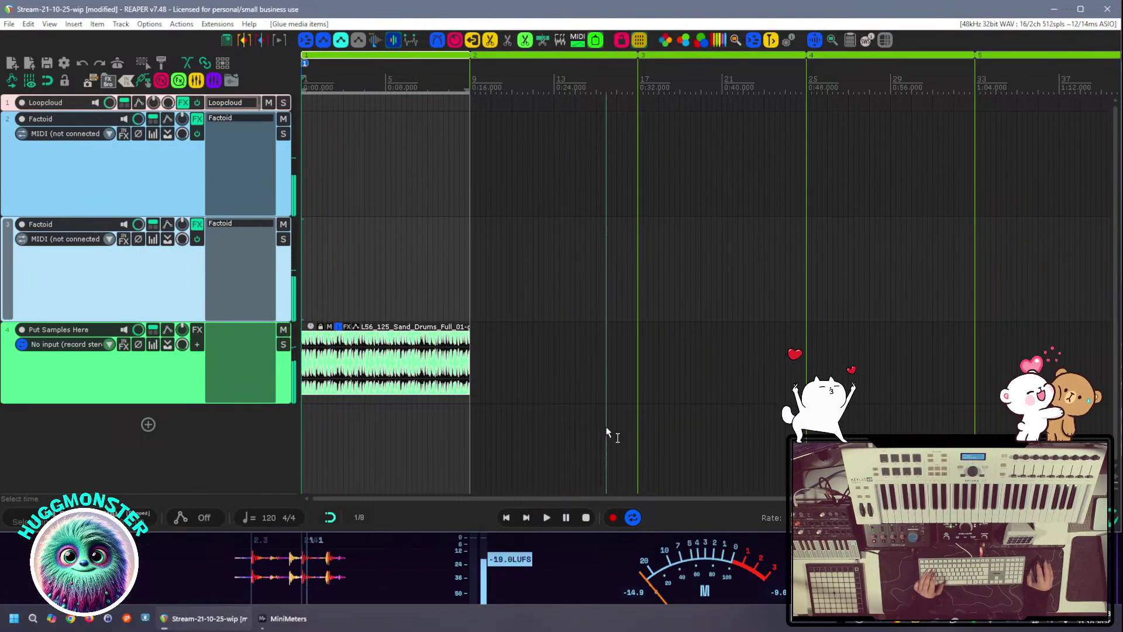
key("space")
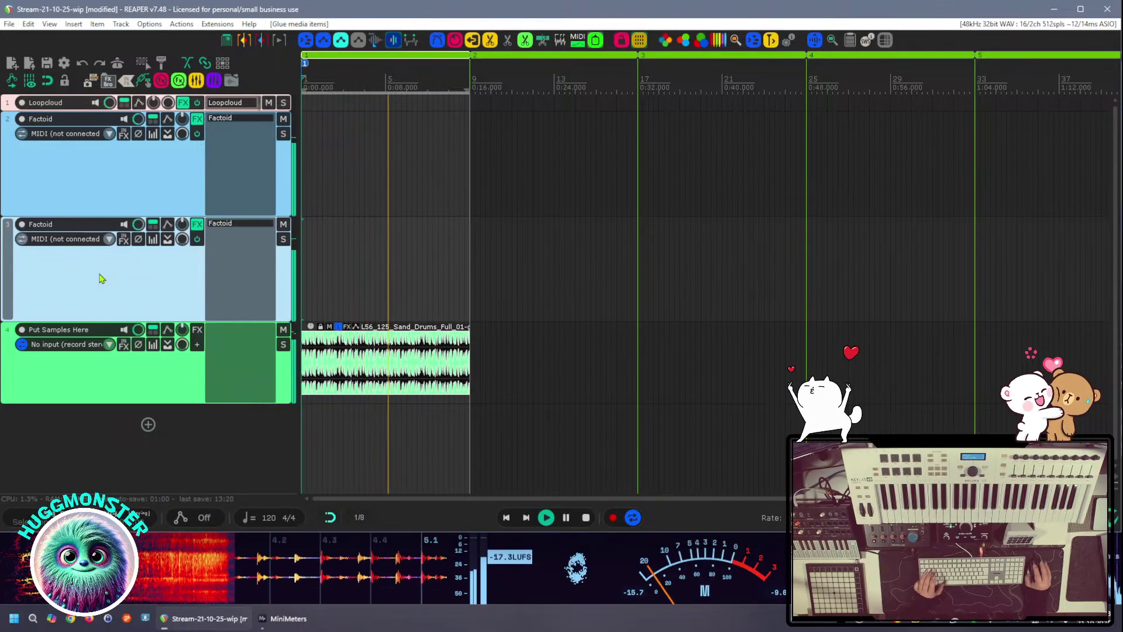
key("space")
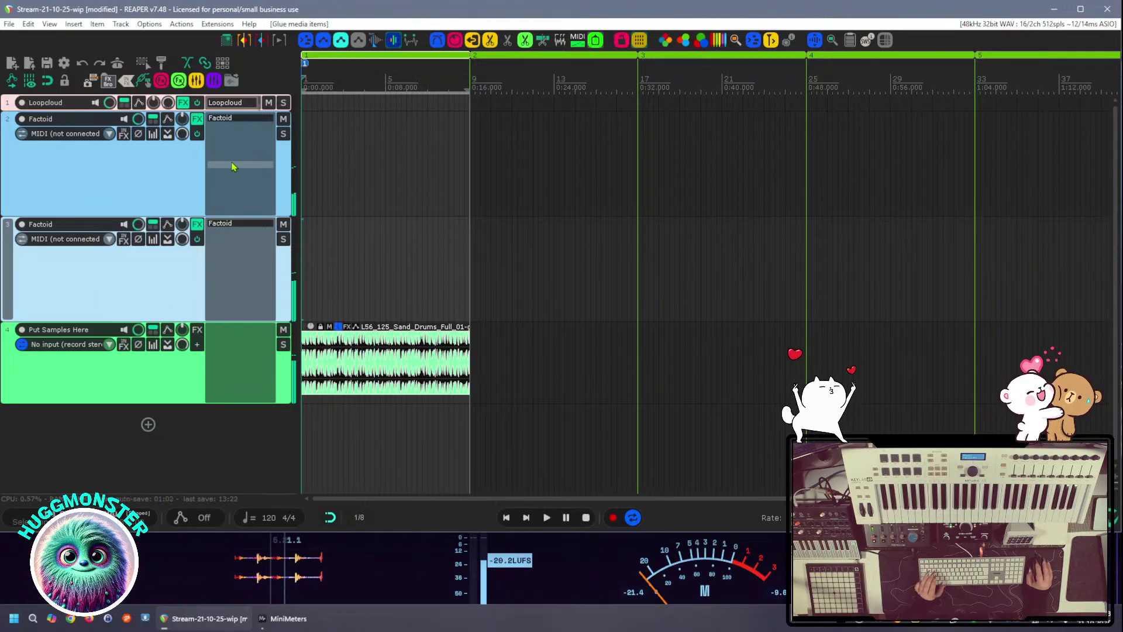
Reopen track 2's Factoid window, move it higher over the arrangement, and insert another 1-SampleHolder template track below track 2
left_click(229, 128)
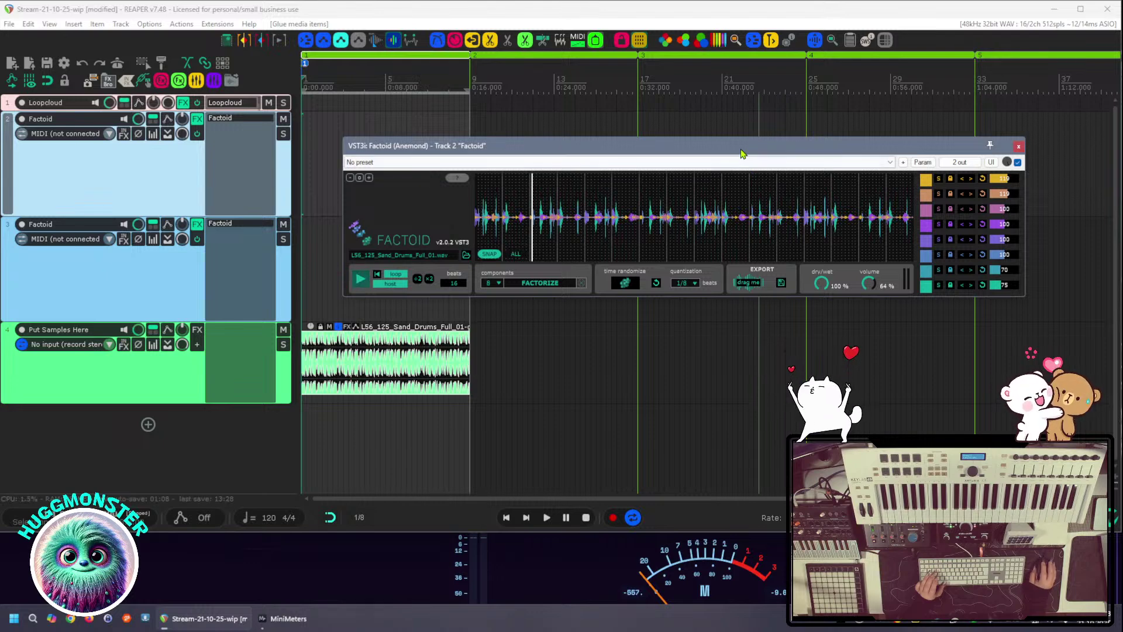
left_click_drag(753, 148, 764, 128)
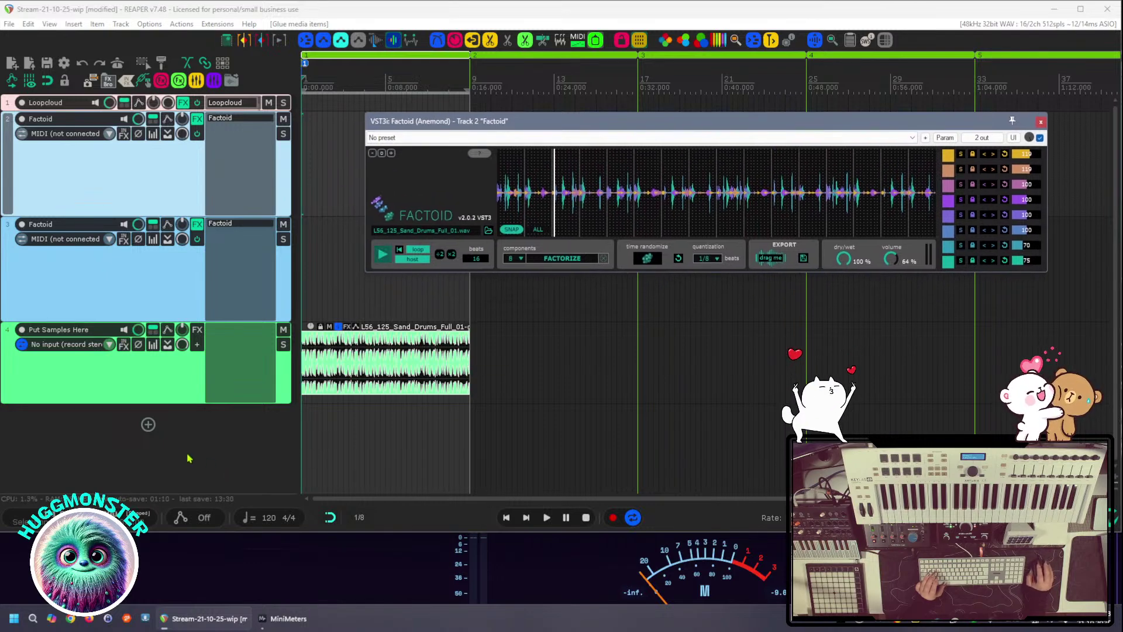
right_click(158, 448)
mouse_move(163, 456)
mouse_move(462, 499)
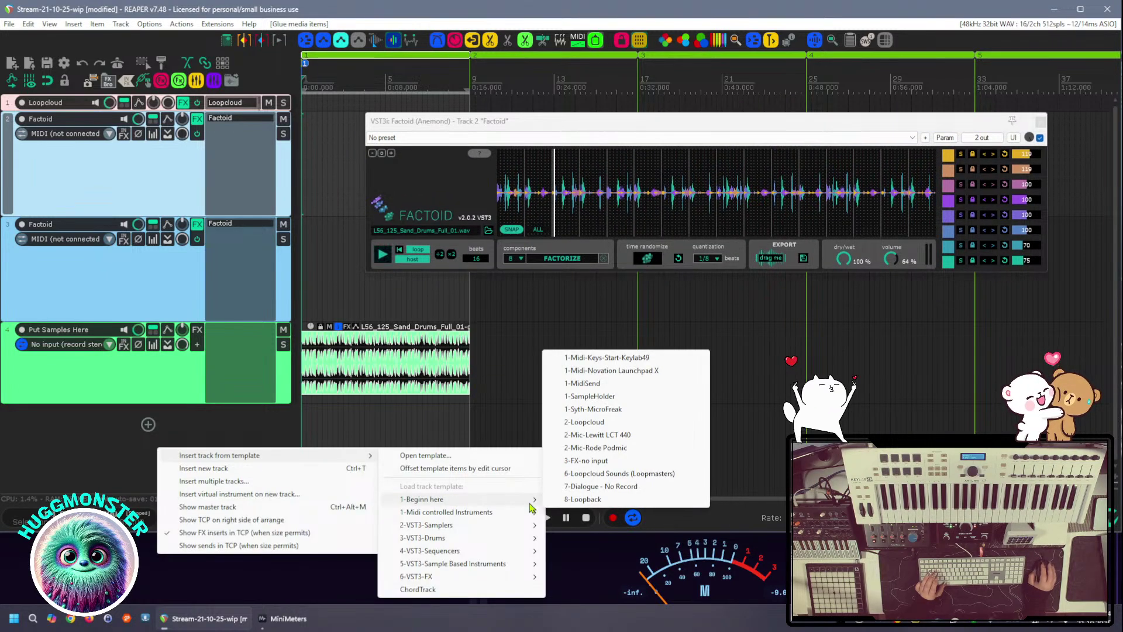
left_click(640, 401)
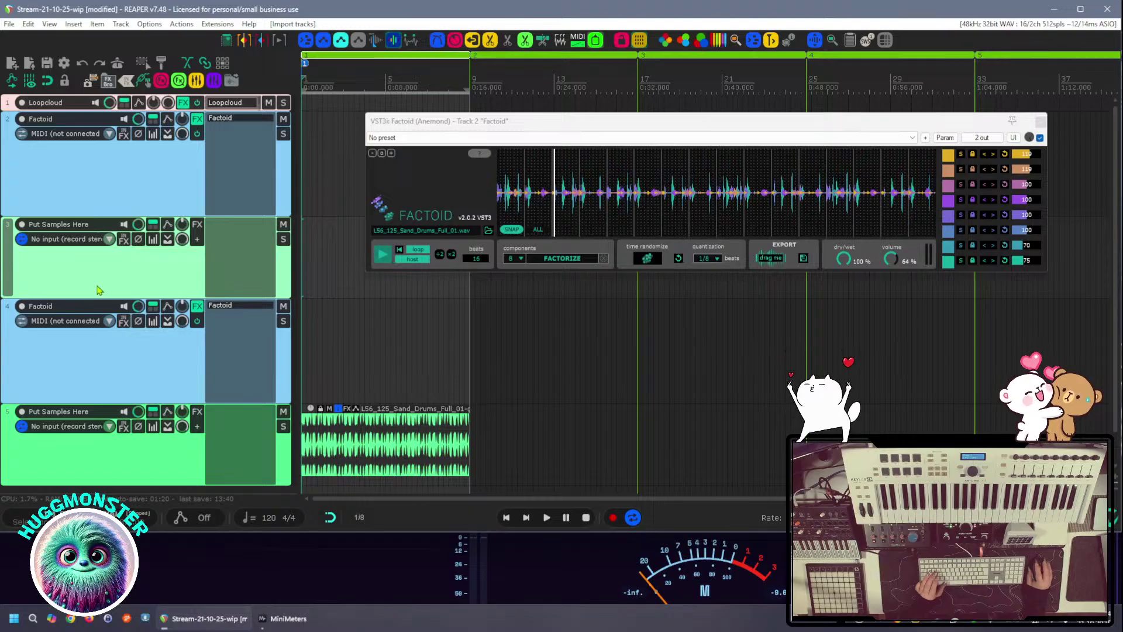
Duplicate the Put Samples Here track on track 3, move the lower Factoid track directly below the first one, and select track 2
right_click(99, 291)
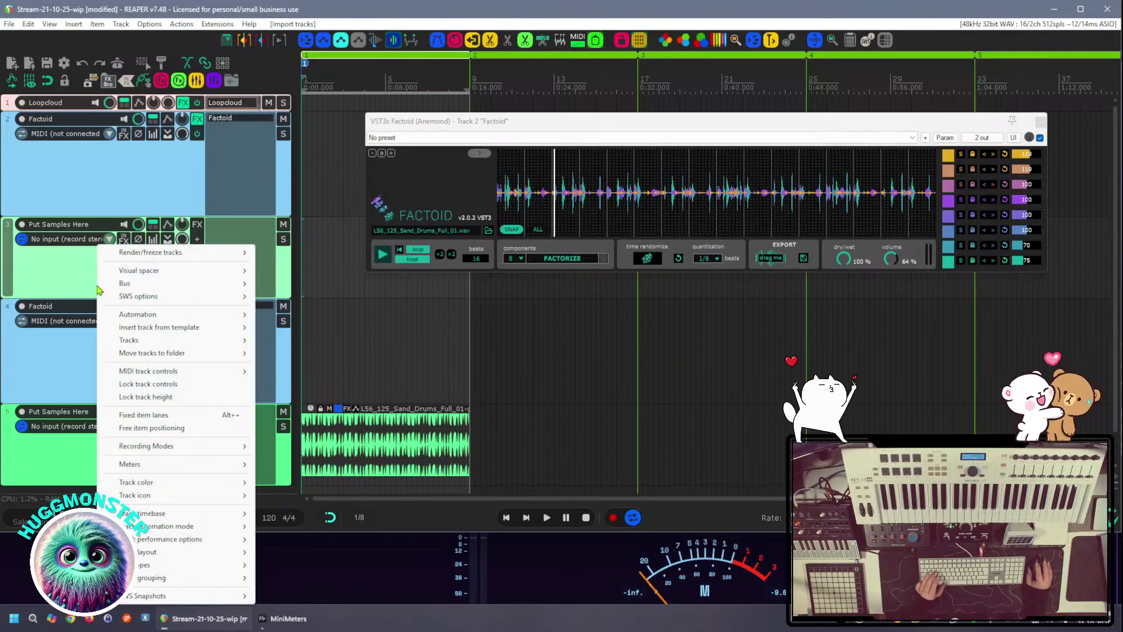
mouse_move(134, 344)
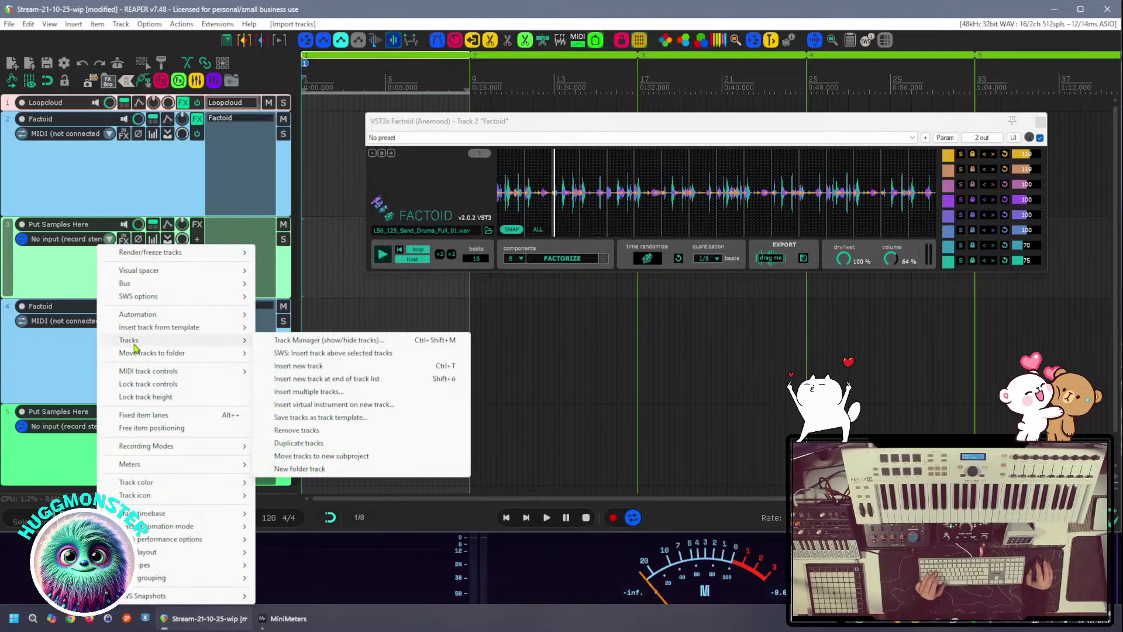
left_click(323, 443)
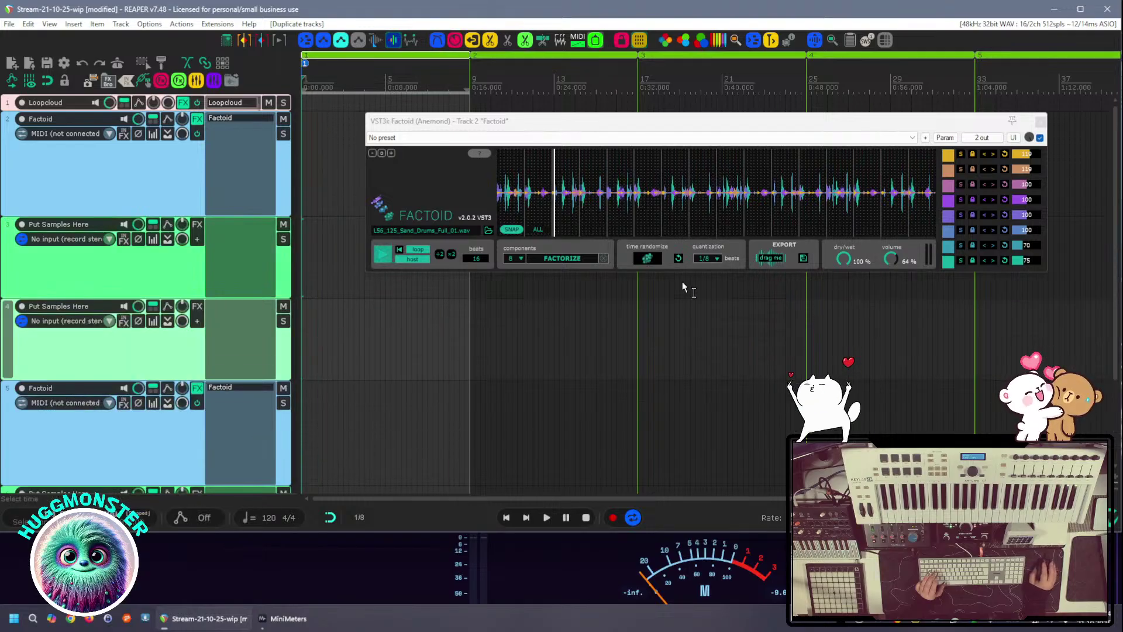
scroll(107, 237, "down", 3)
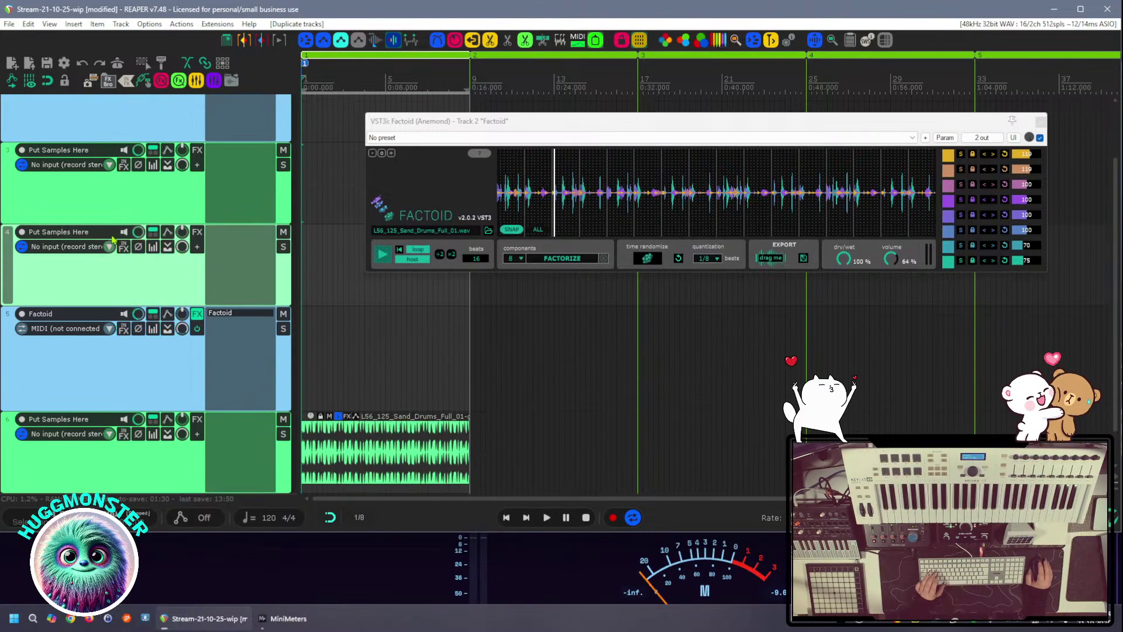
left_click_drag(116, 342, 103, 168)
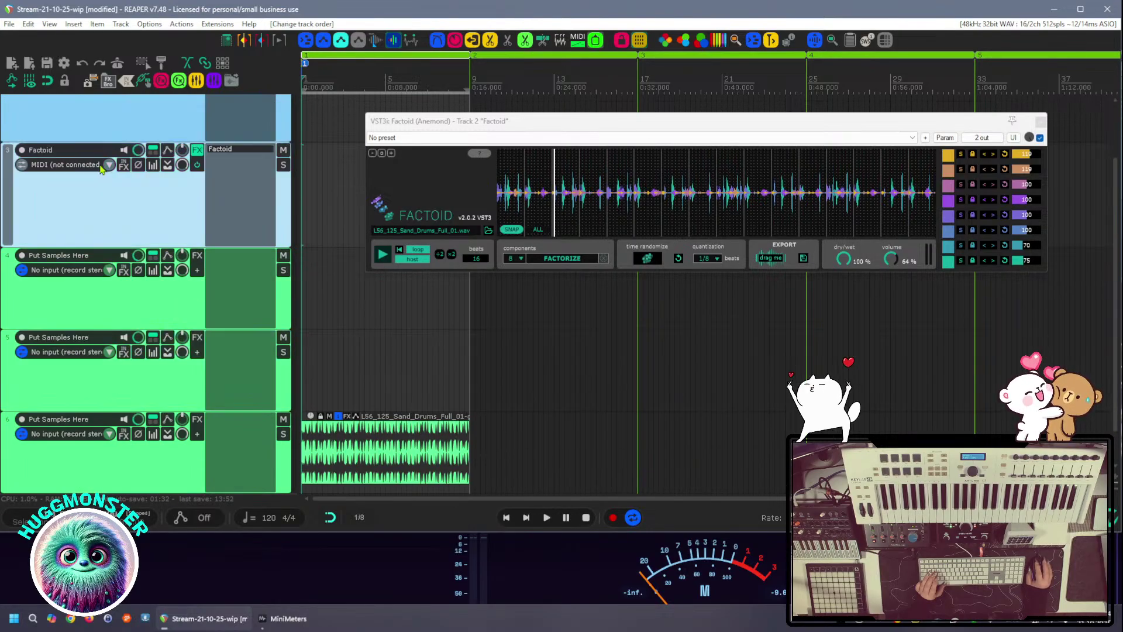
scroll(85, 243, "up", 3)
left_click(94, 185)
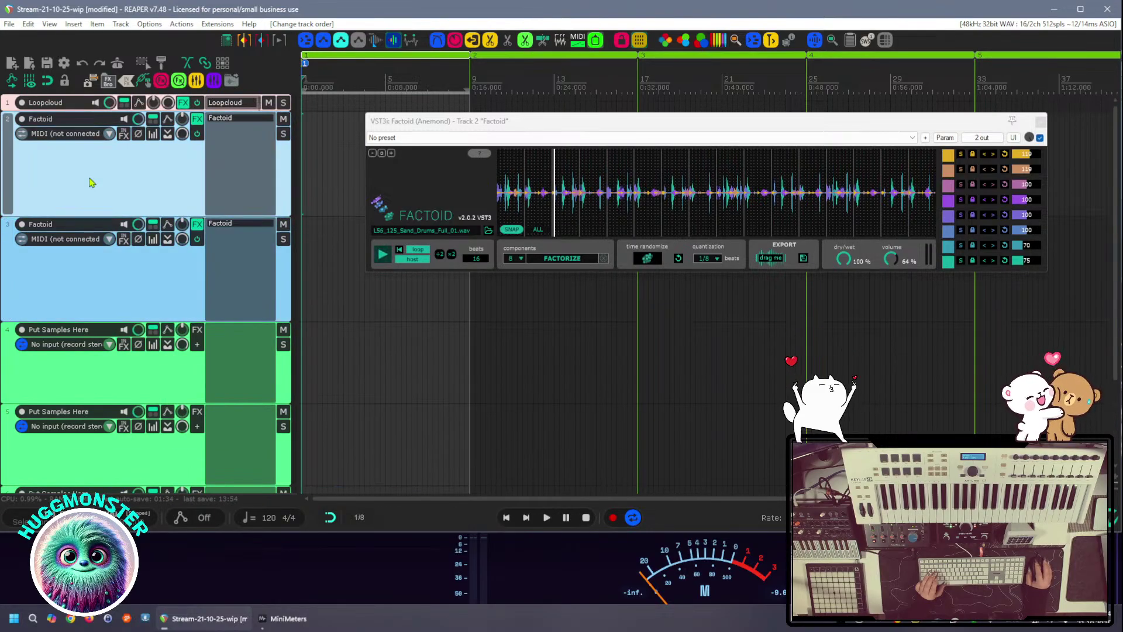
Reopen track 2's Factoid window and export its pattern as an audio item onto track 4 at the project start
left_click(1041, 123)
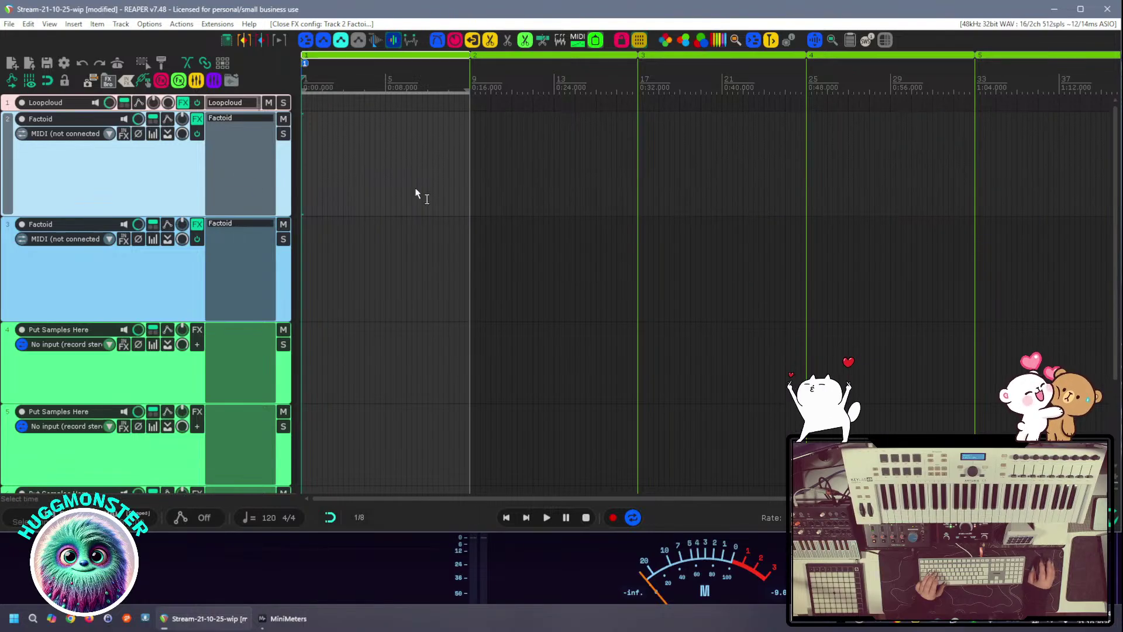
left_click(245, 123)
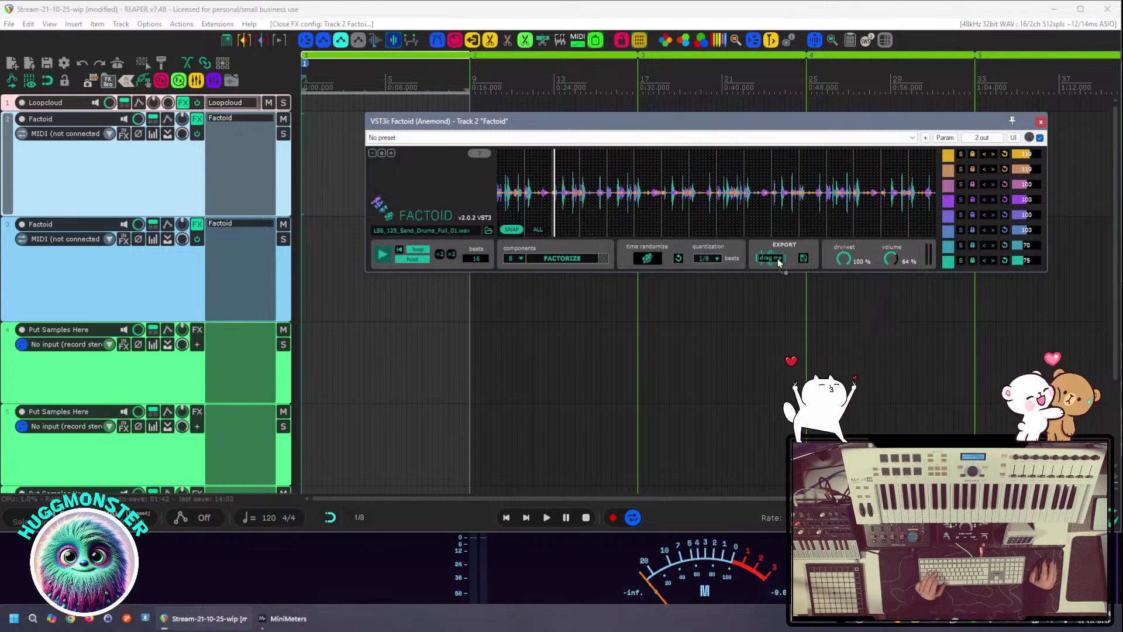
left_click_drag(778, 262, 314, 379)
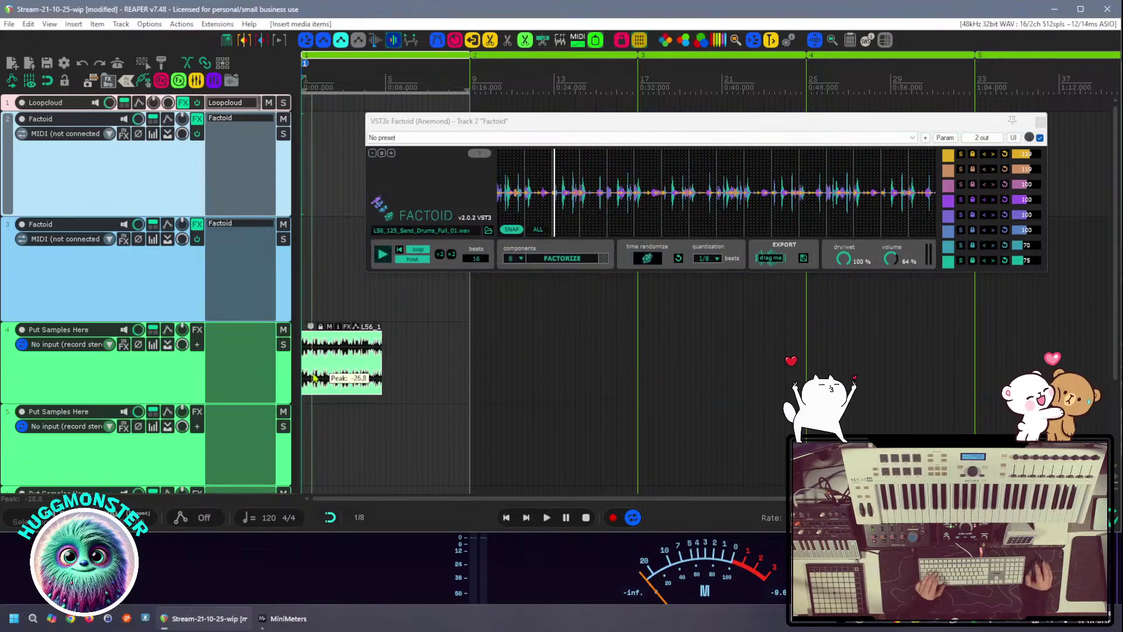
left_click(581, 340)
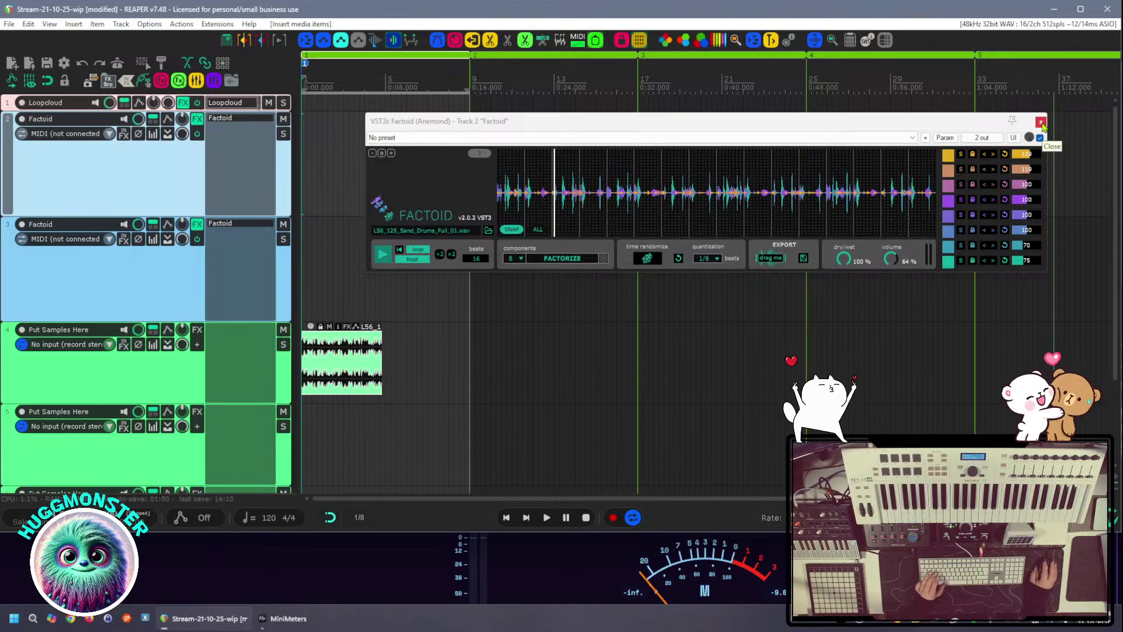
Turn off host sync in track 2's Factoid, briefly run and stop its own playback, and close its window
left_click(409, 262)
left_click(382, 254)
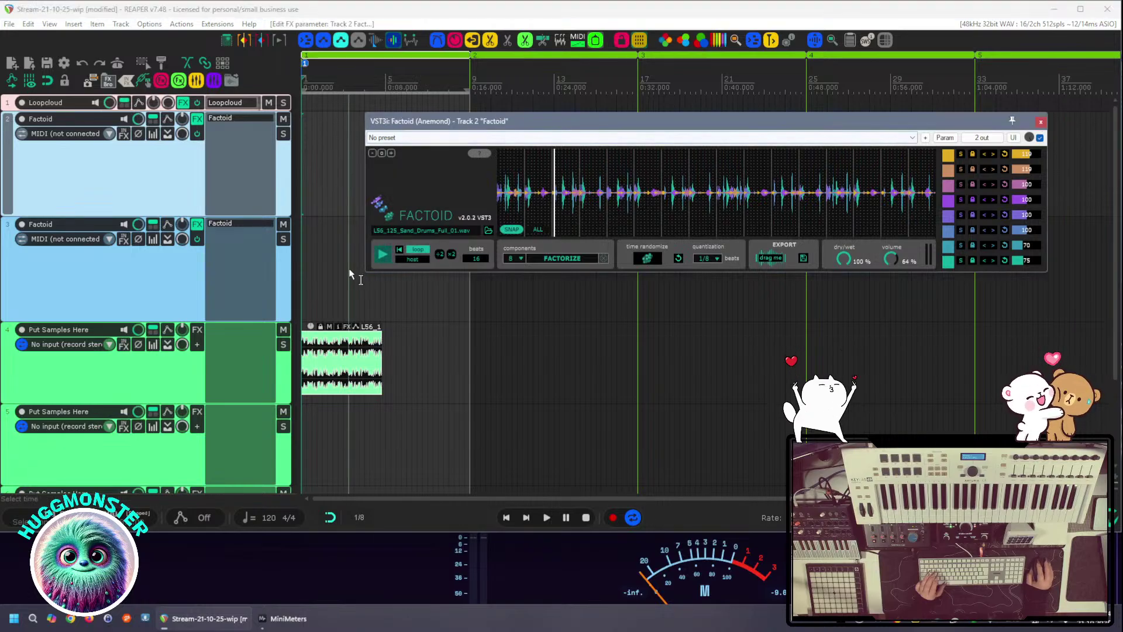
left_click(382, 256)
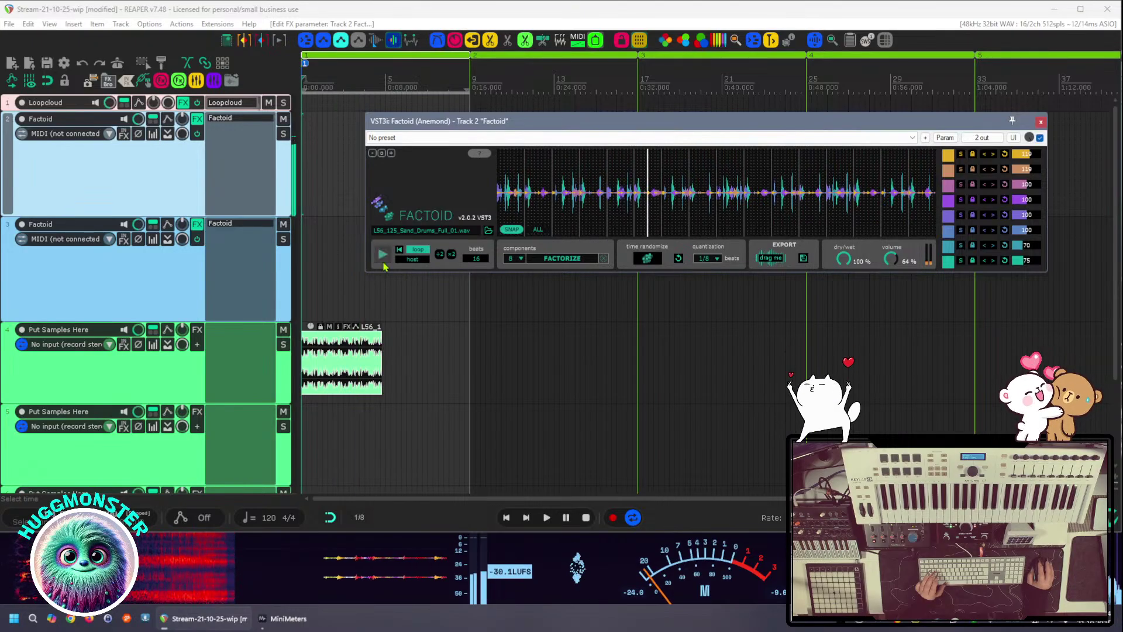
left_click(1042, 121)
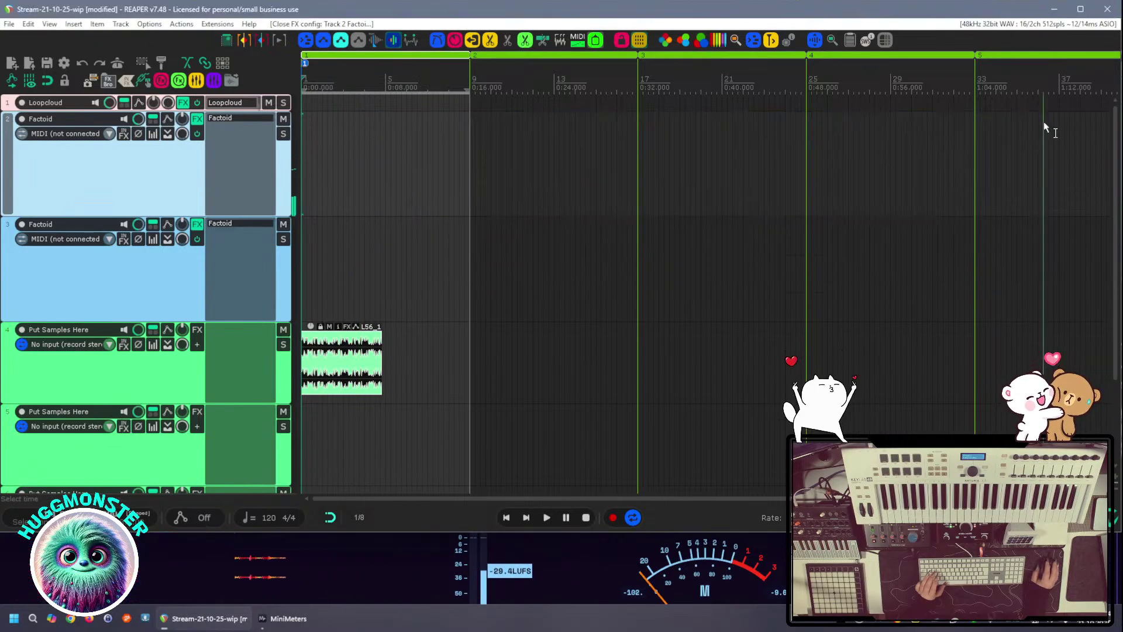
Export track 3's Factoid pattern as an audio item onto track 5 at the project start, and close its window
left_click(244, 228)
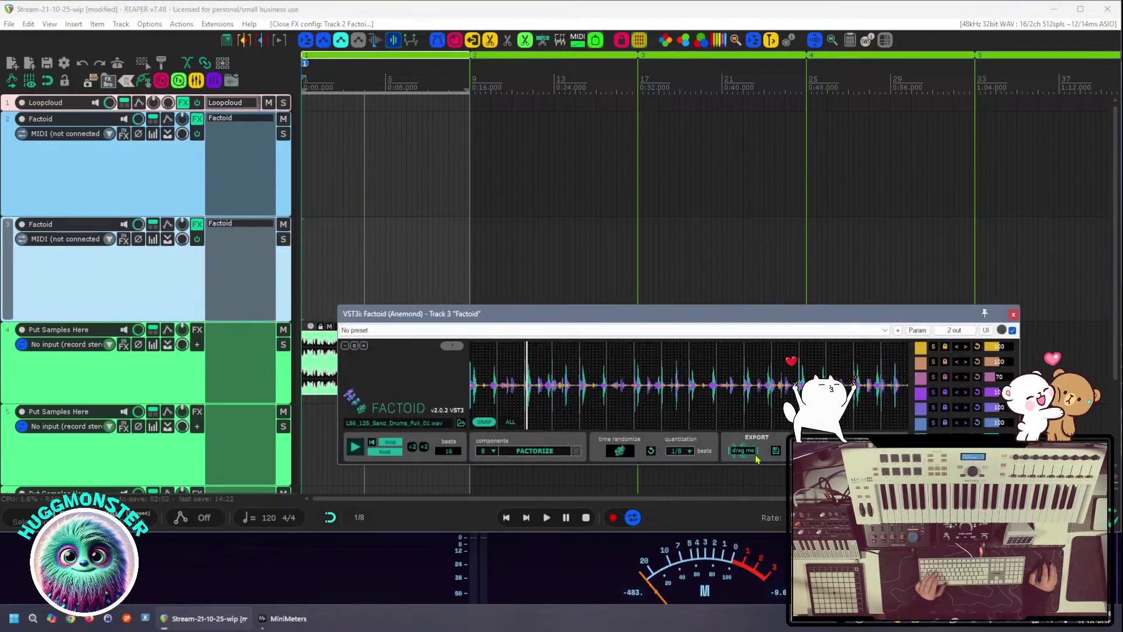
left_click(743, 455)
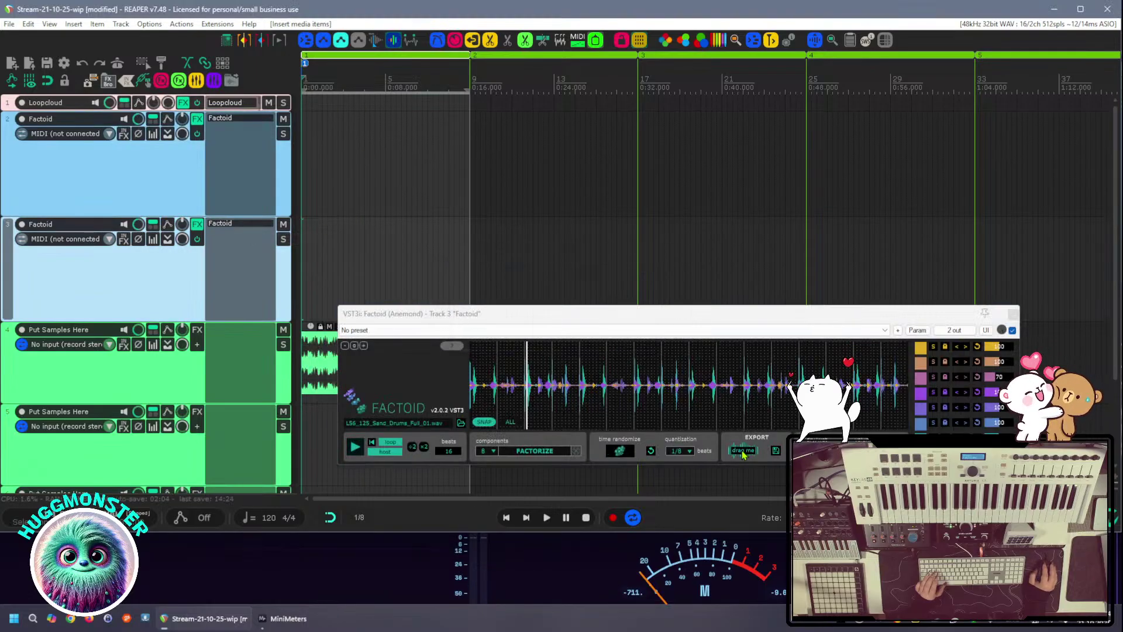
left_click_drag(743, 455, 293, 473)
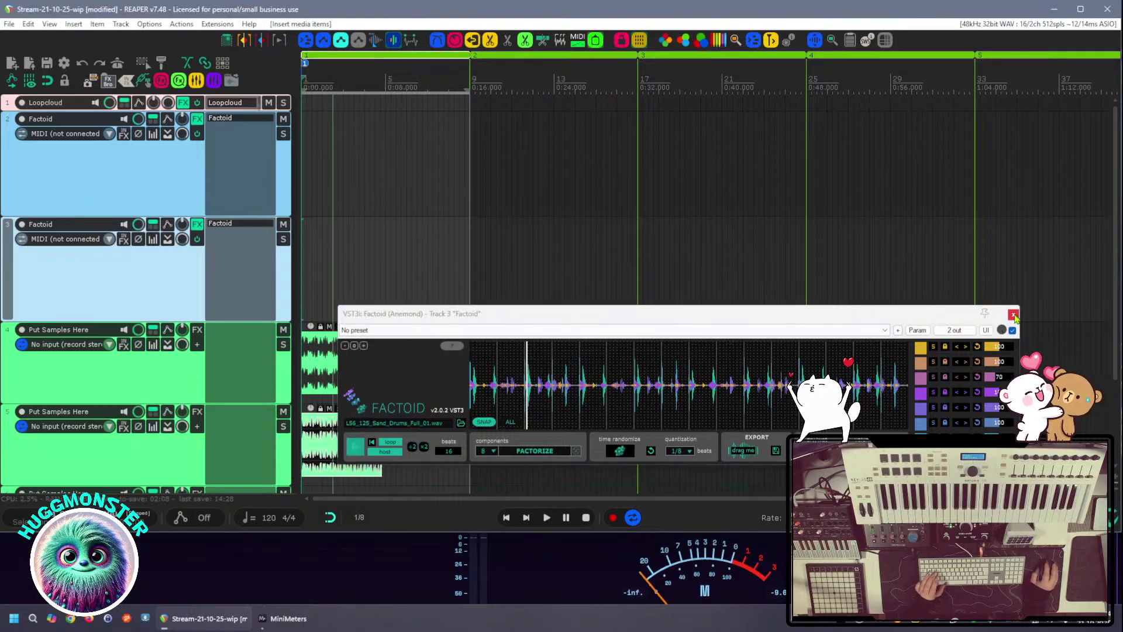
left_click(1014, 316)
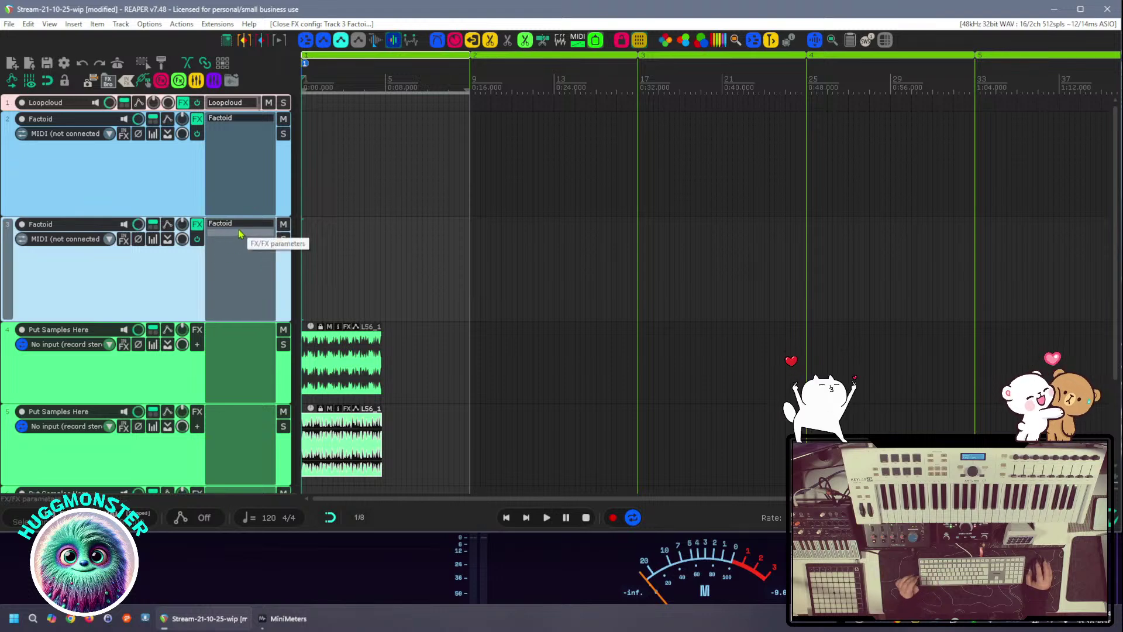
Bypass the Factoid plugins on tracks 3 and 2, and select track 2
left_click(223, 223, "shift")
left_click(222, 117, "shift")
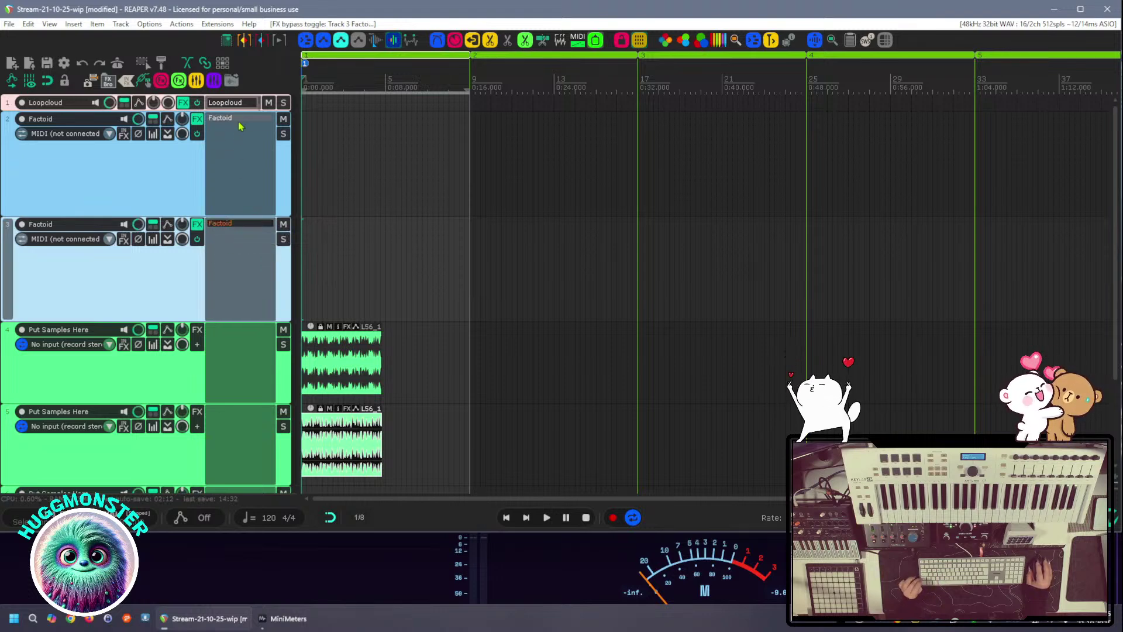
left_click(108, 183)
Select the exported Factoid items on tracks 4 and 5 together and duplicate them
scroll(87, 178, "down", 2)
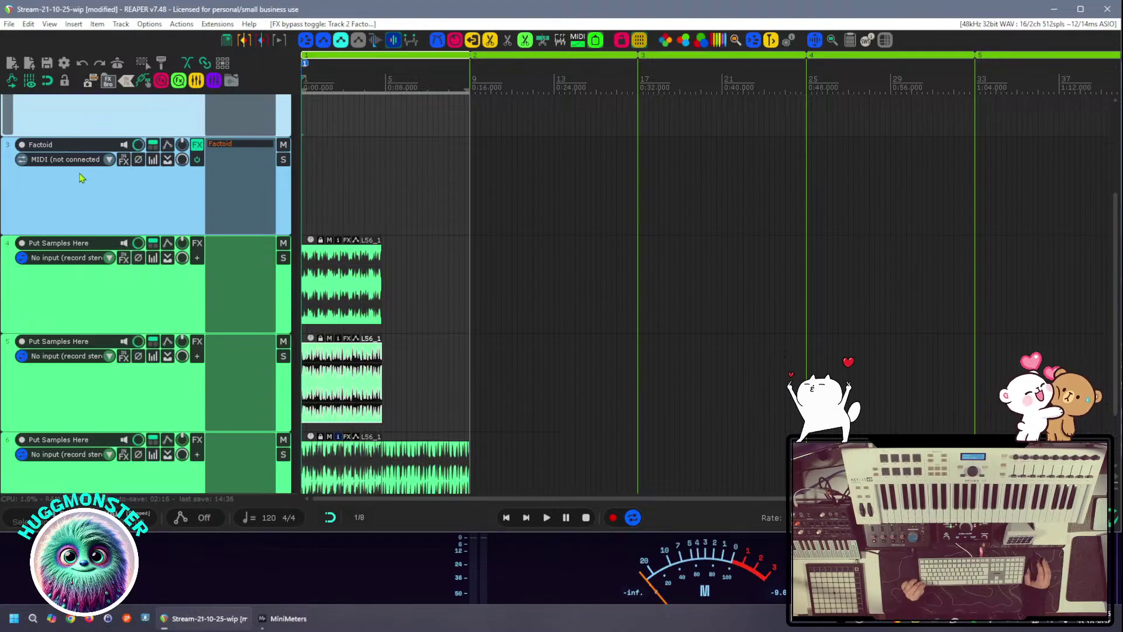
scroll(82, 178, "down", 3)
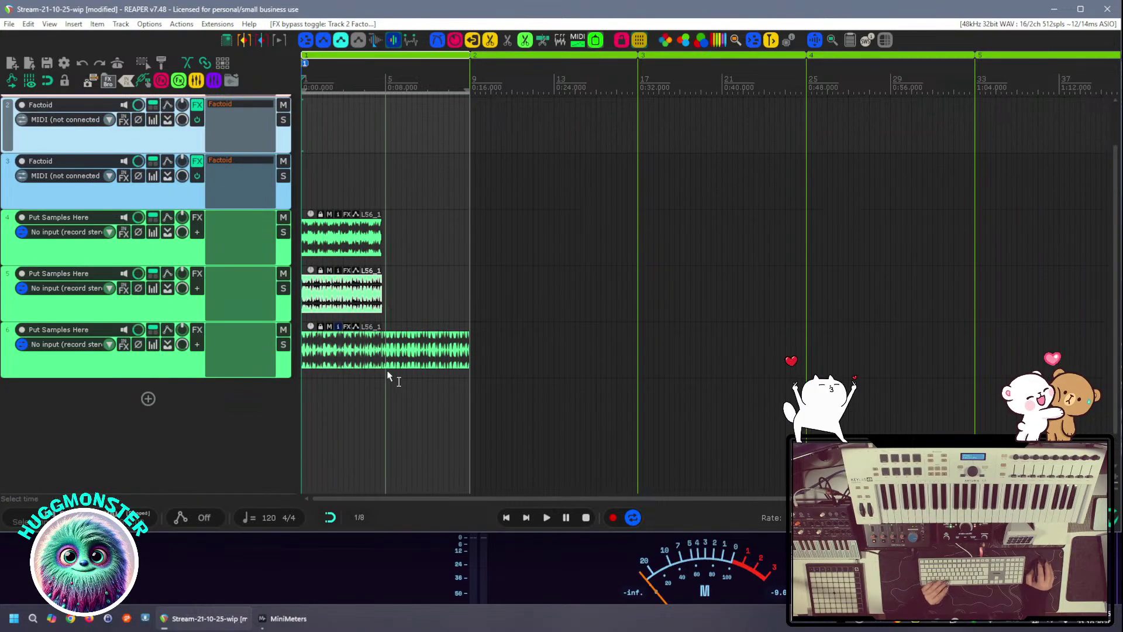
left_click_drag(419, 296, 361, 240)
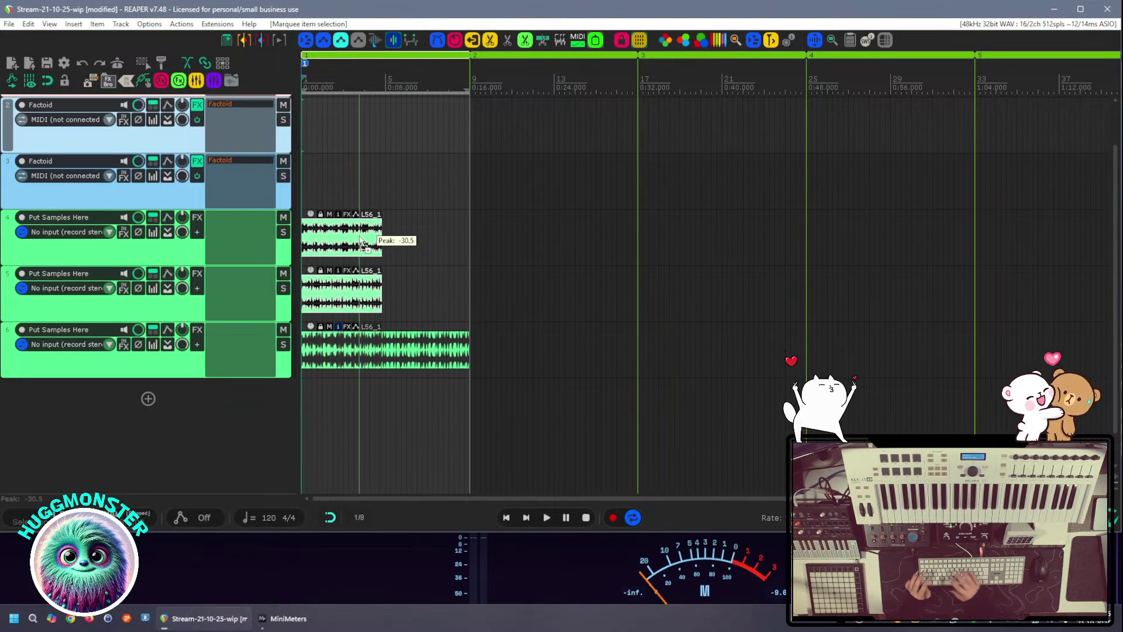
key("ctrl+d")
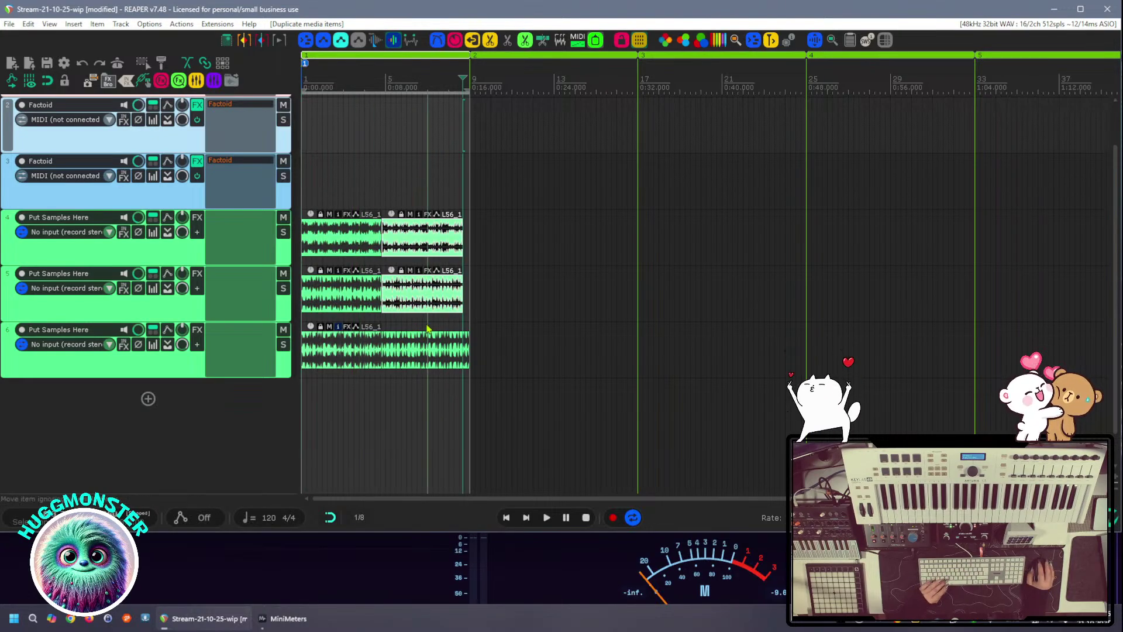
Move both duplicated Factoid items slightly later so they start exactly at bar 5
scroll(513, 344, "up", 2)
scroll(491, 338, "up", 1)
left_click_drag(490, 339, 938, 318)
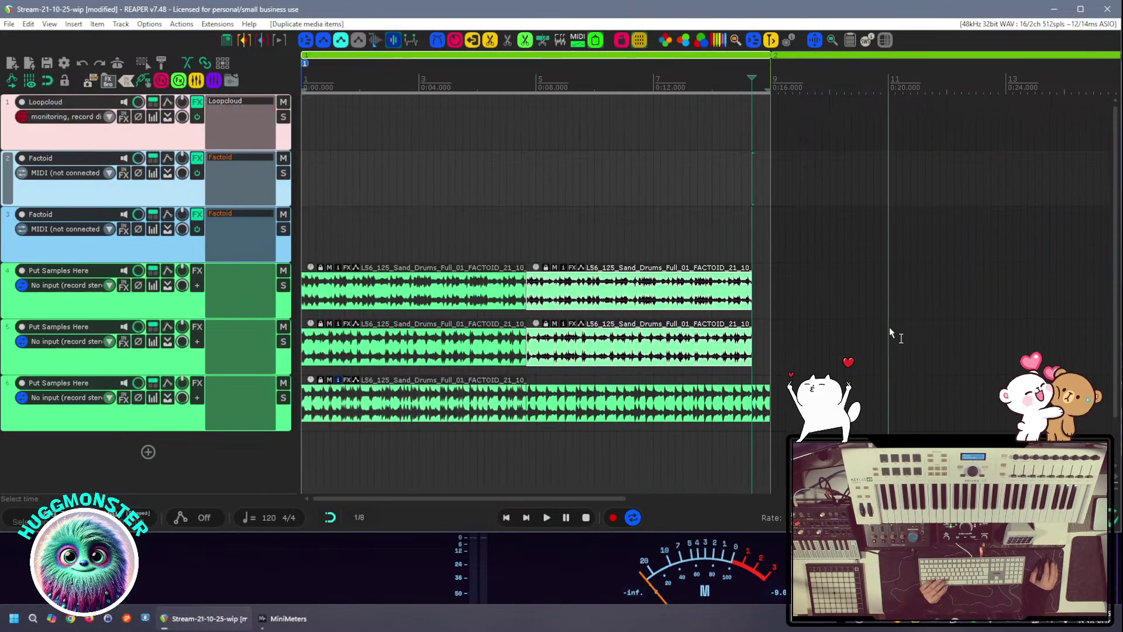
scroll(799, 336, "up", 2)
scroll(798, 335, "up", 2)
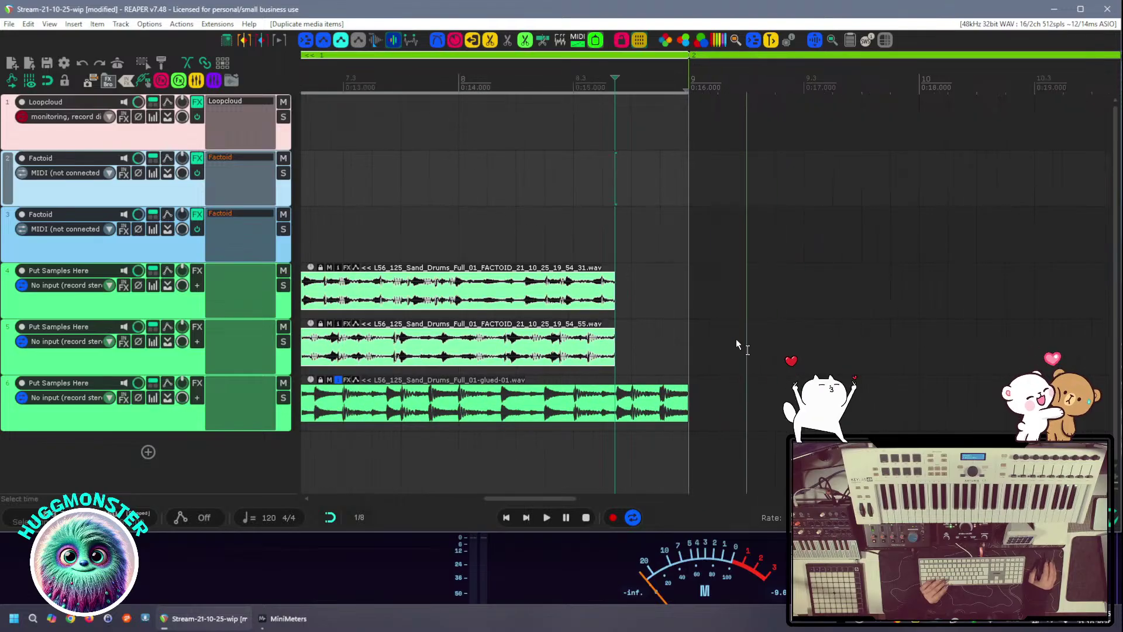
left_click_drag(649, 336, 957, 323)
scroll(957, 323, "down", 2)
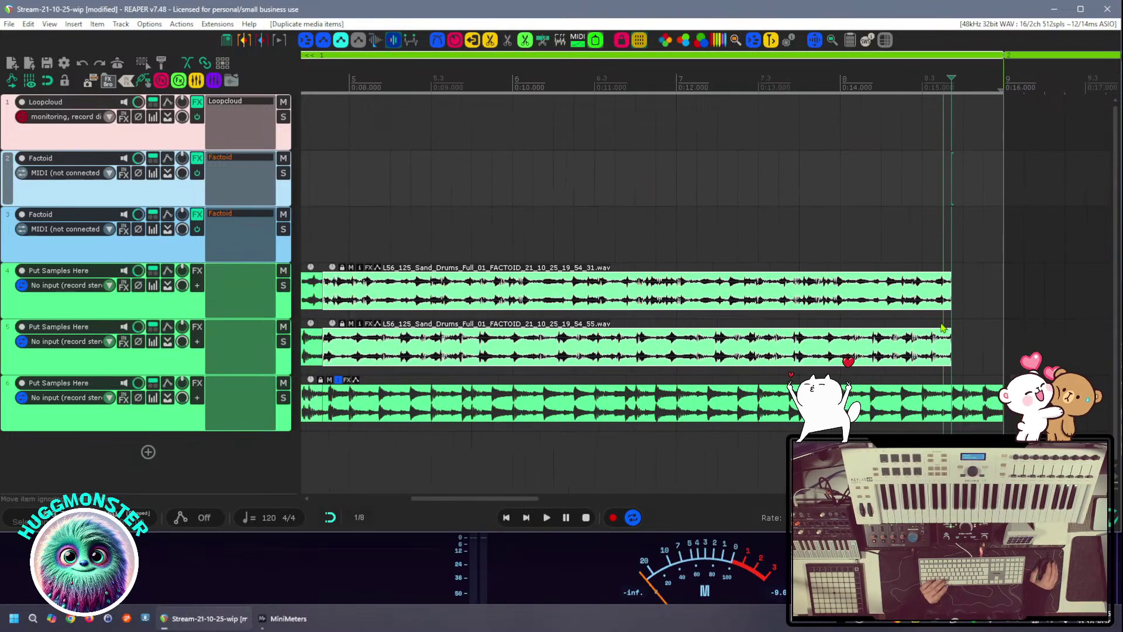
mouse_move(863, 346)
left_mouse_down()
mouse_move(895, 346)
mouse_move(866, 345)
left_mouse_up()
Play the three sample tracks together in several passes, including from the project start, and stop playback
key("space")
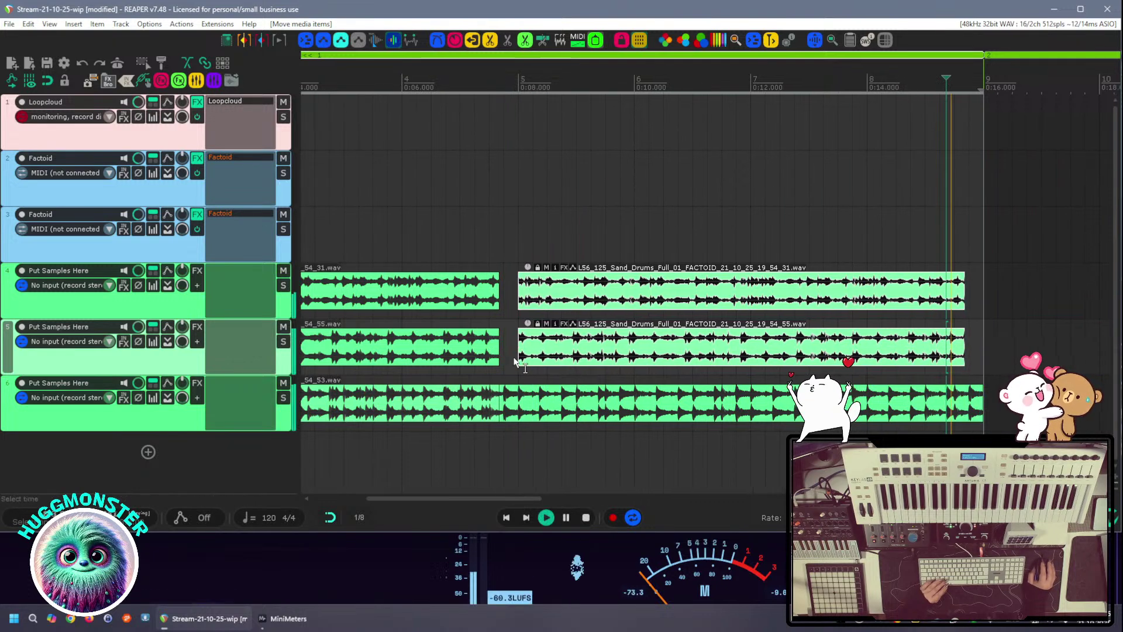
scroll(515, 361, "right", 5)
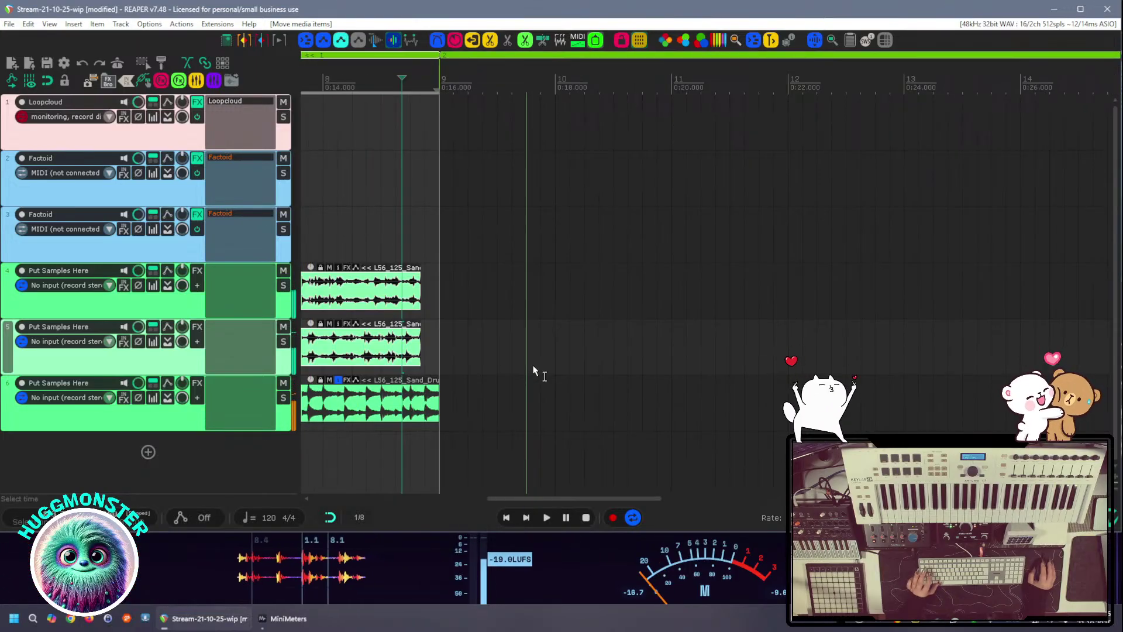
key("Home")
key("space")
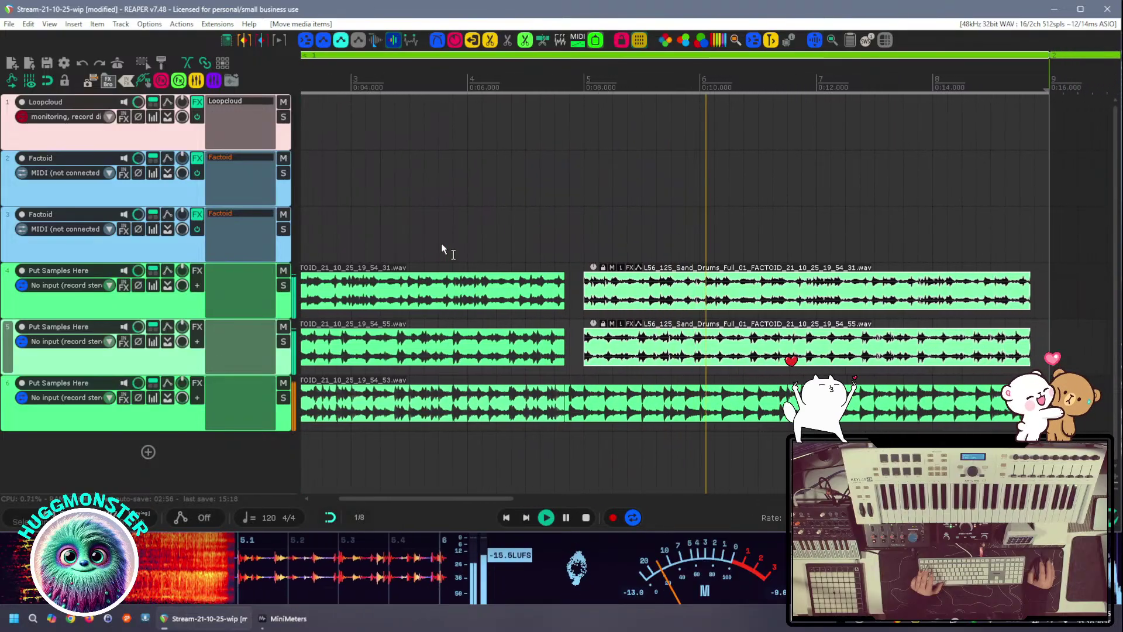
key("space")
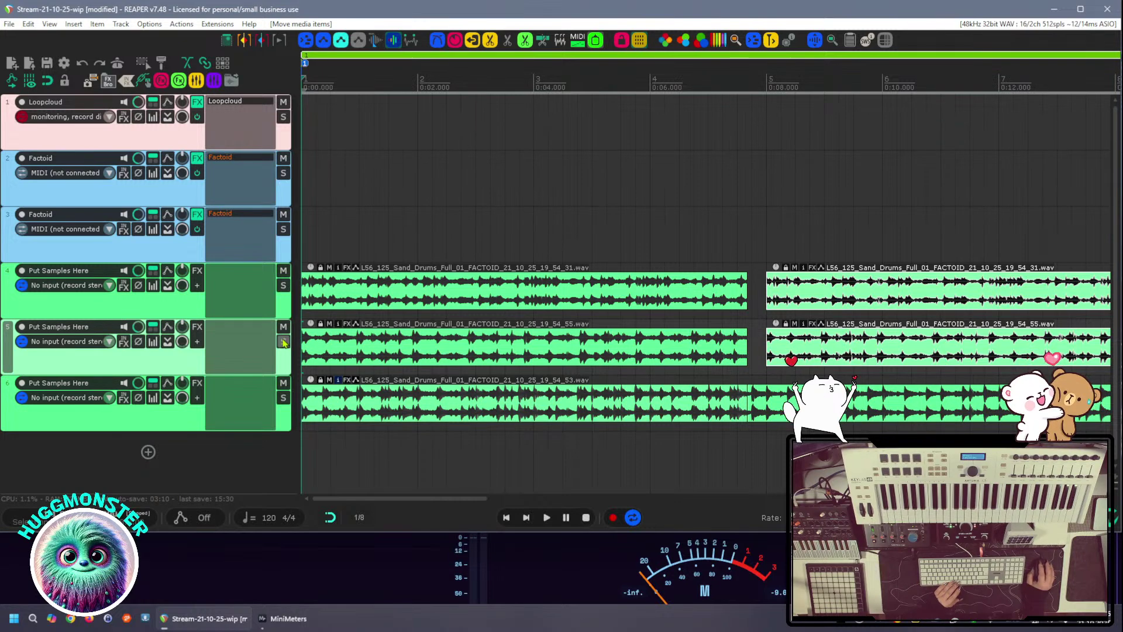
key("space")
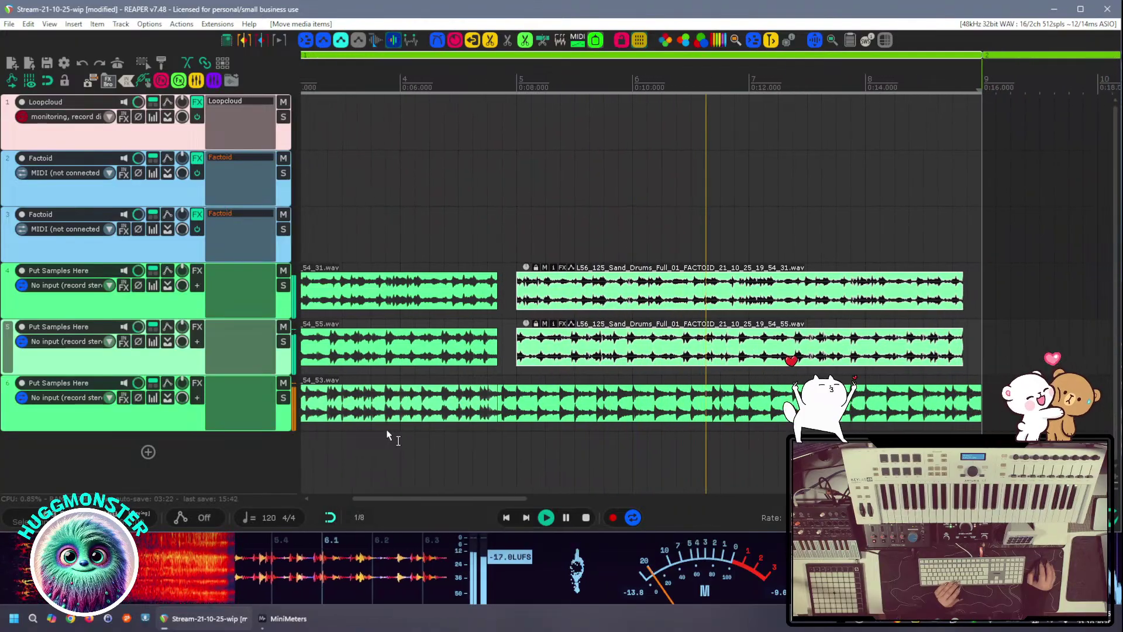
key("space")
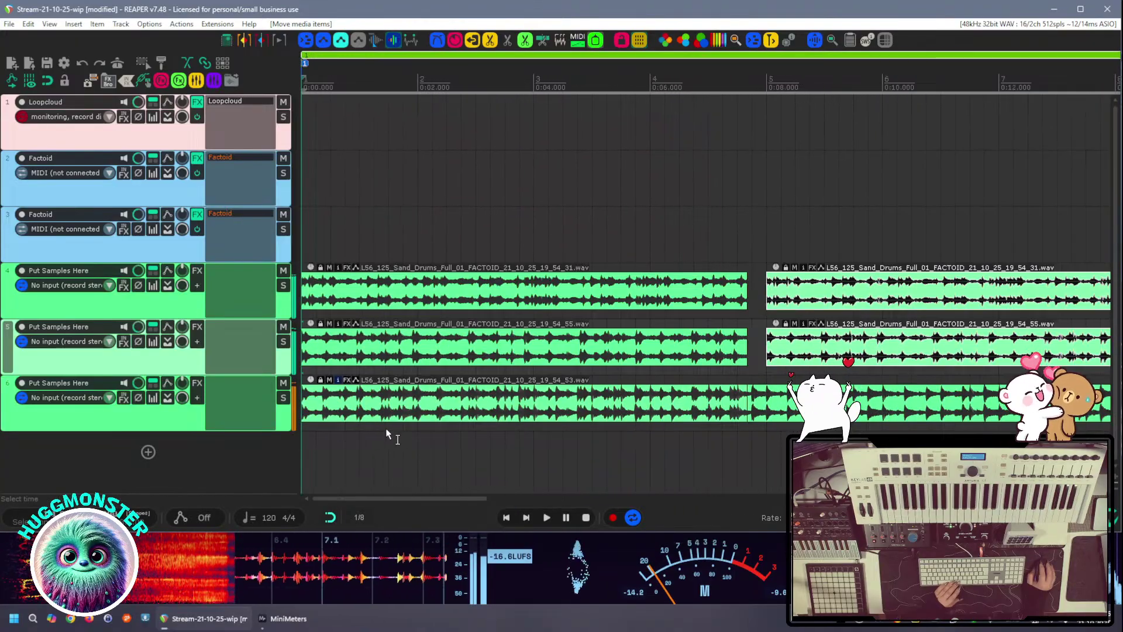
Examine the waveforms of the three sample items up close, from around bar 4 back to the project start
scroll(694, 456, "up", 6)
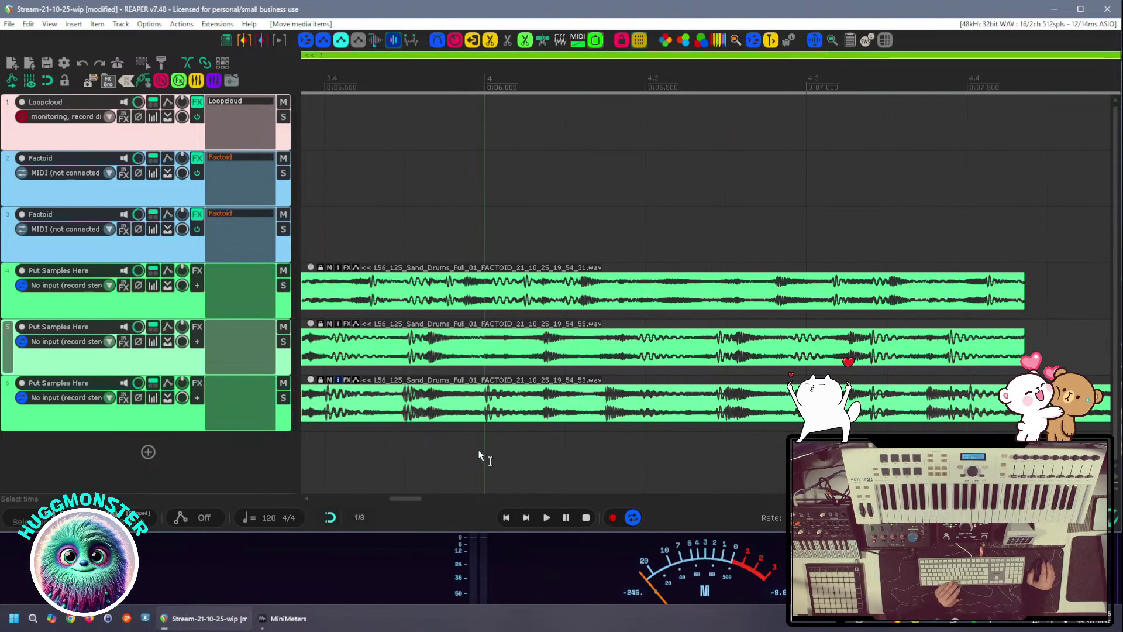
left_click_drag(480, 450, 819, 456)
left_click_drag(437, 466, 803, 465)
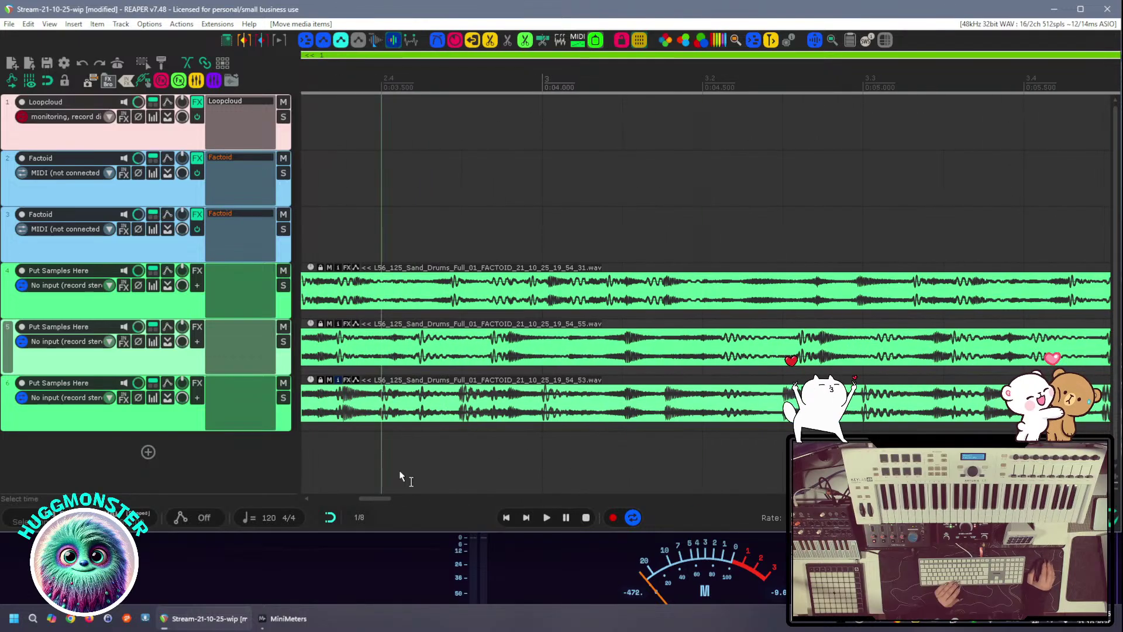
left_click_drag(401, 476, 764, 467)
left_click(343, 461)
left_click_drag(442, 460, 502, 454)
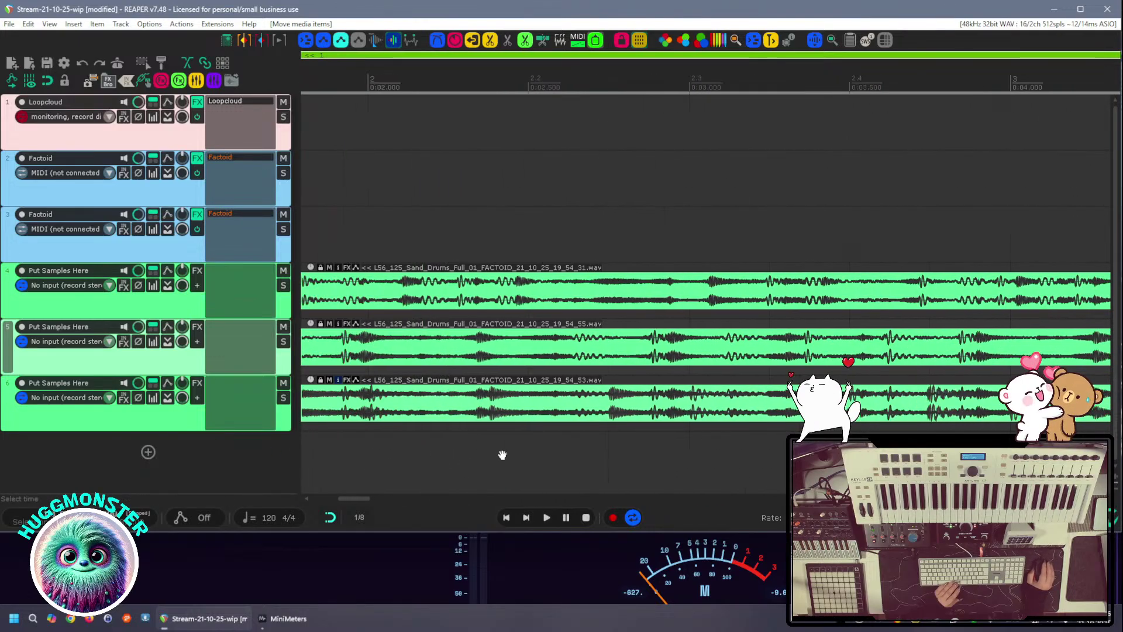
left_click_drag(434, 469, 777, 451)
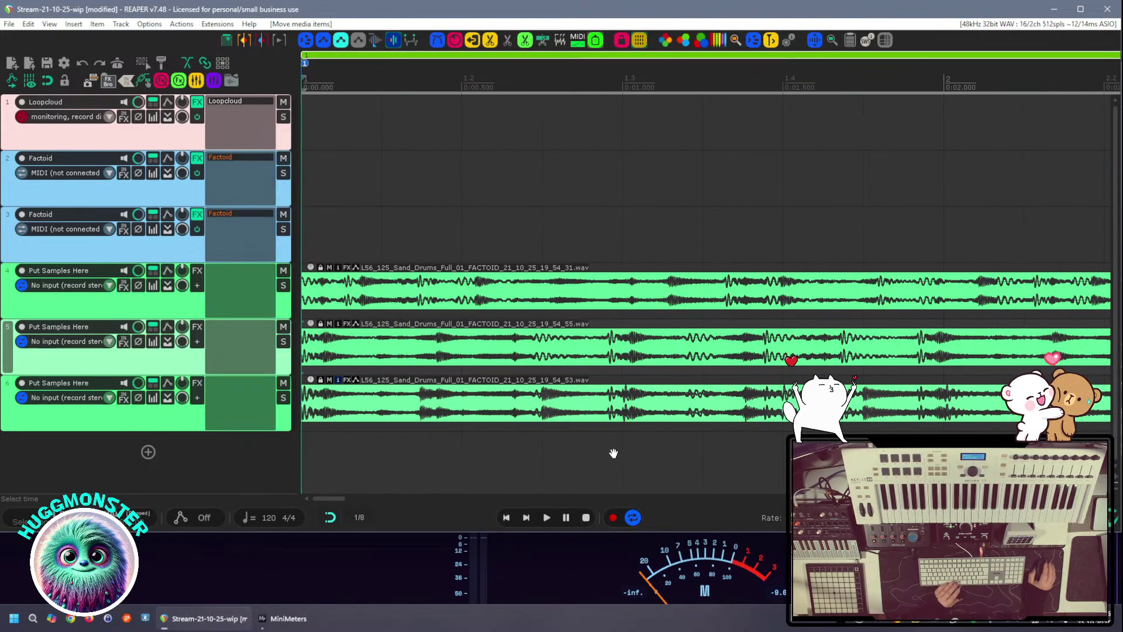
scroll(579, 449, "down", 4)
scroll(554, 448, "up", 1)
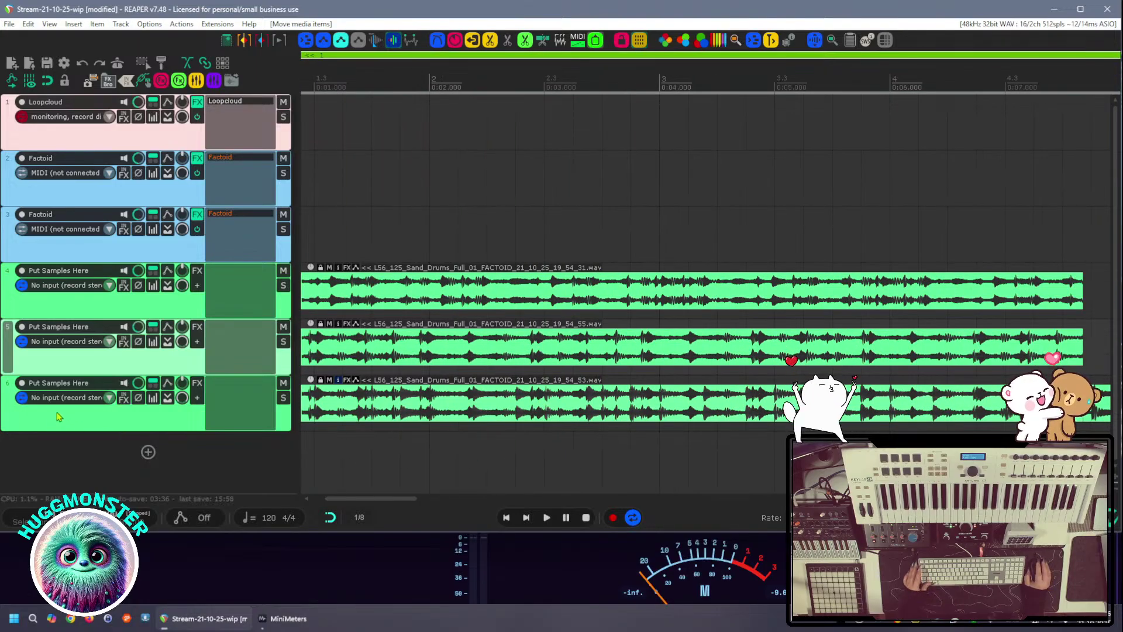
key("super")
left_click(440, 452)
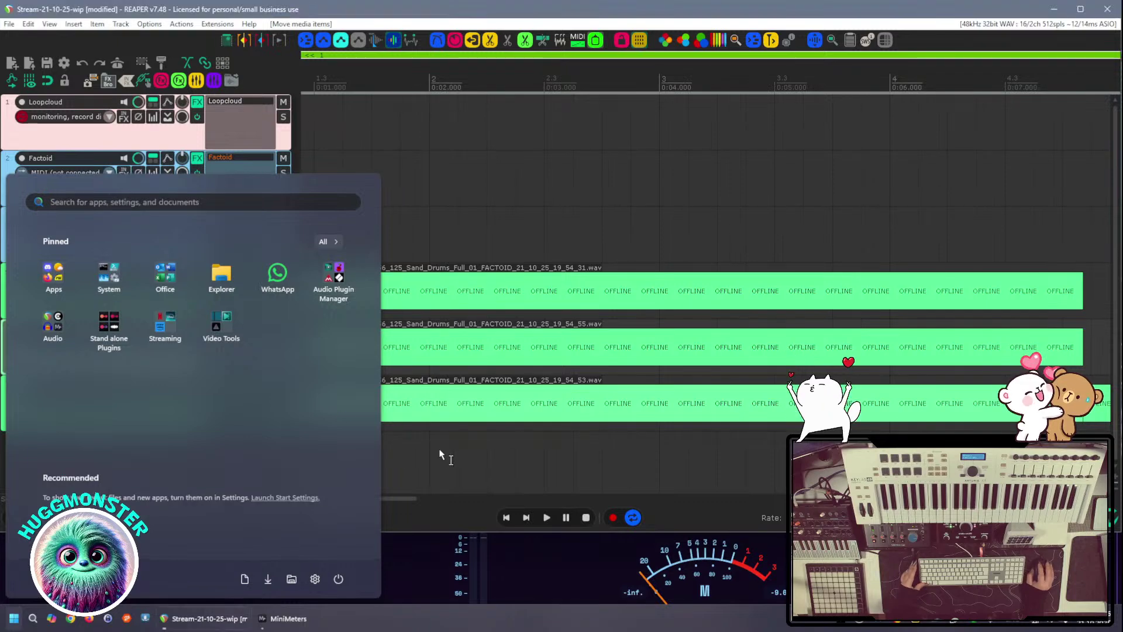
scroll(98, 416, "up", 4)
scroll(97, 413, "up", 2)
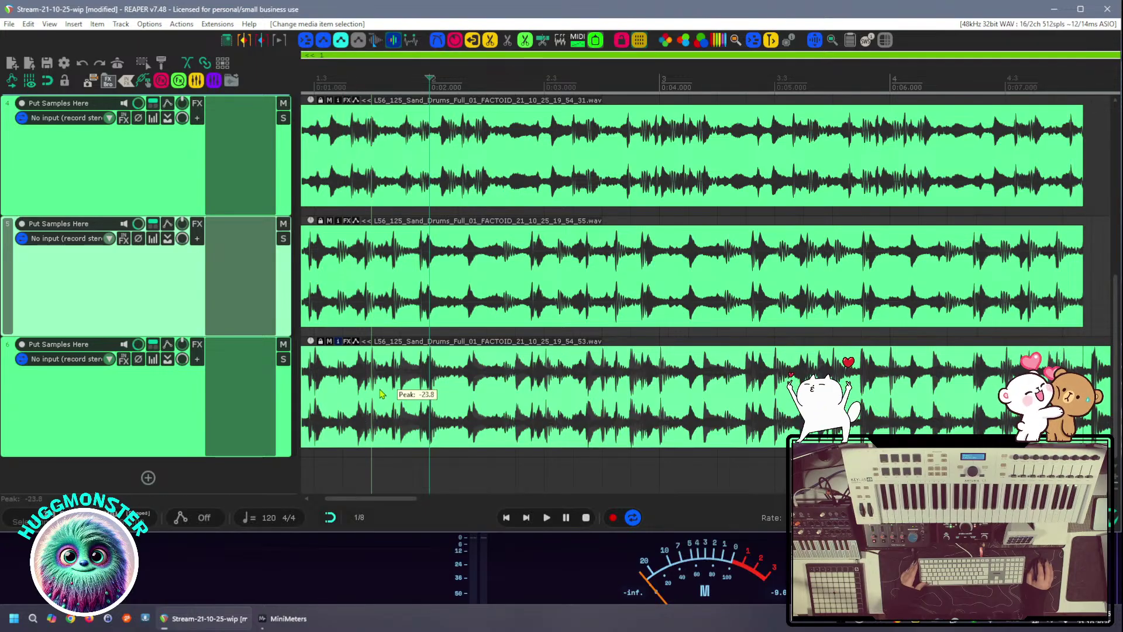
Try shifting both Factoid items on track 4 slightly later against the items on tracks 5 and 6
left_click(457, 321)
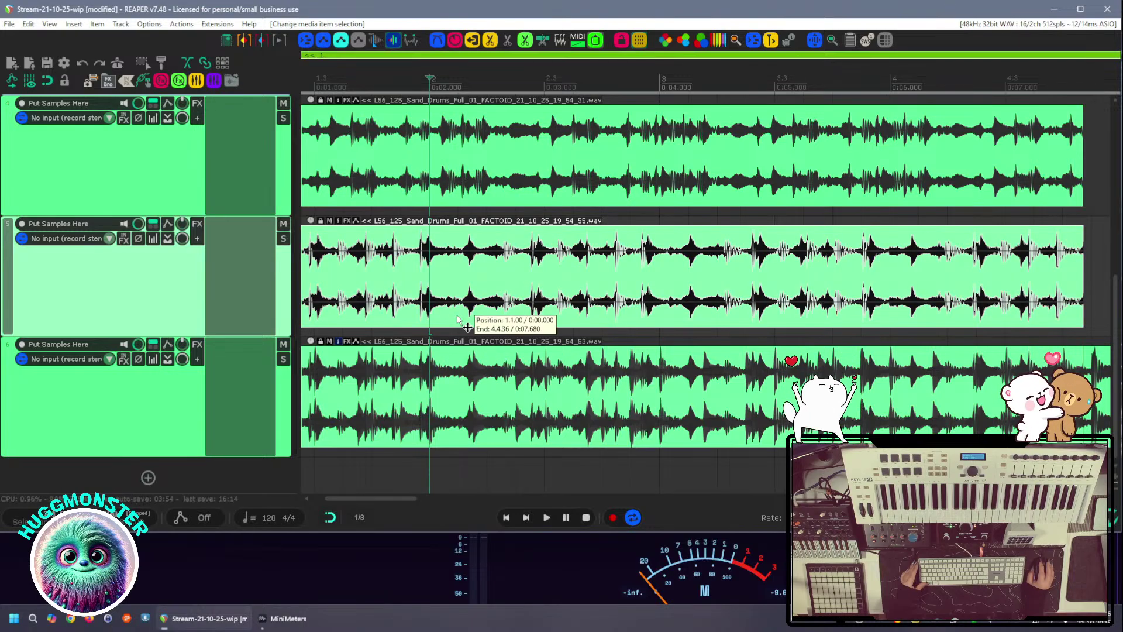
left_click(458, 320)
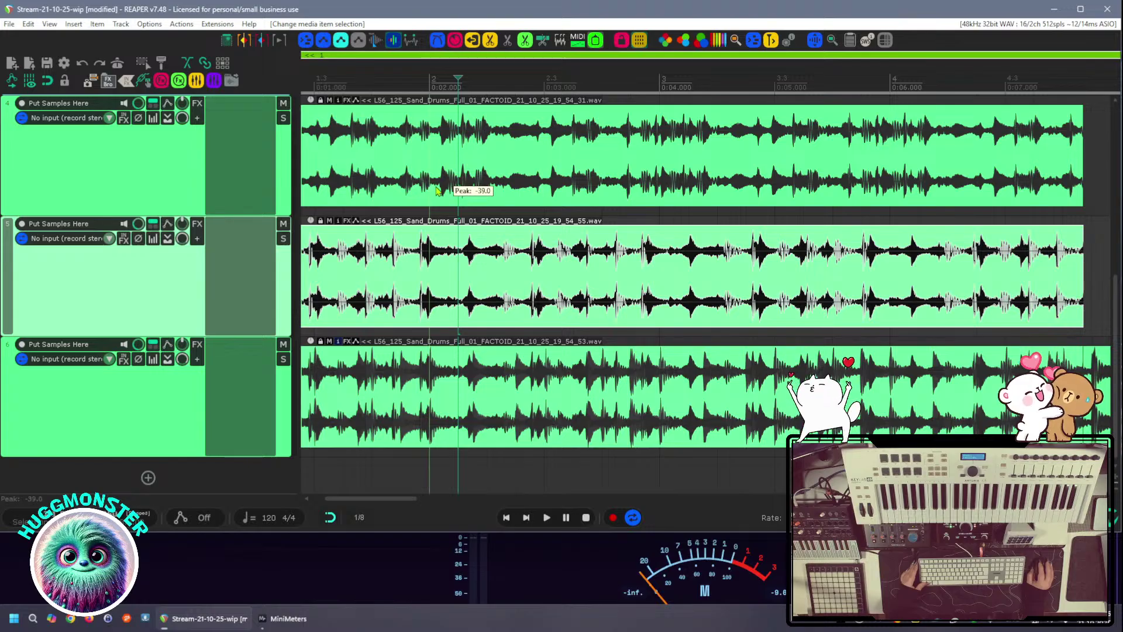
left_click_drag(479, 193, 587, 192)
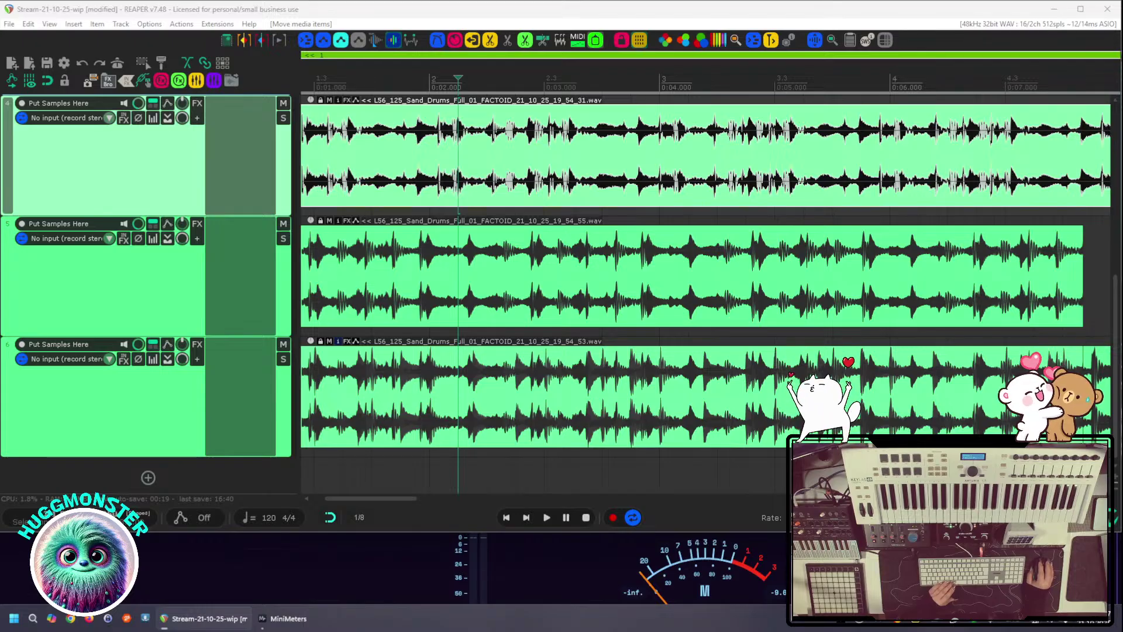
scroll(702, 270, "up", 3)
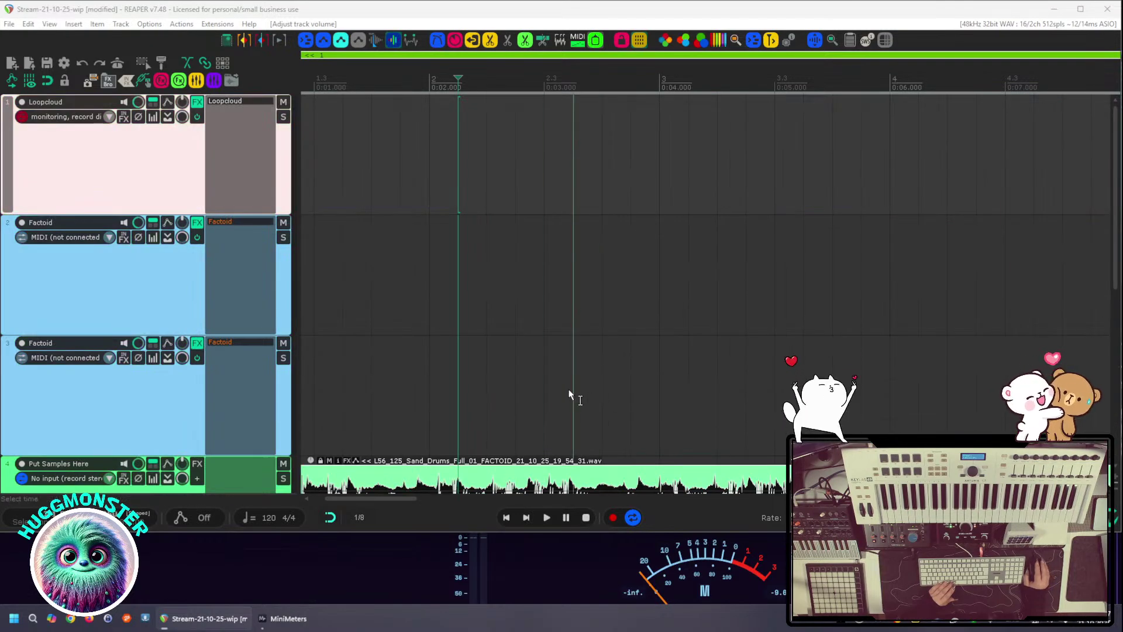
scroll(530, 358, "down", 6)
scroll(471, 339, "down", 3)
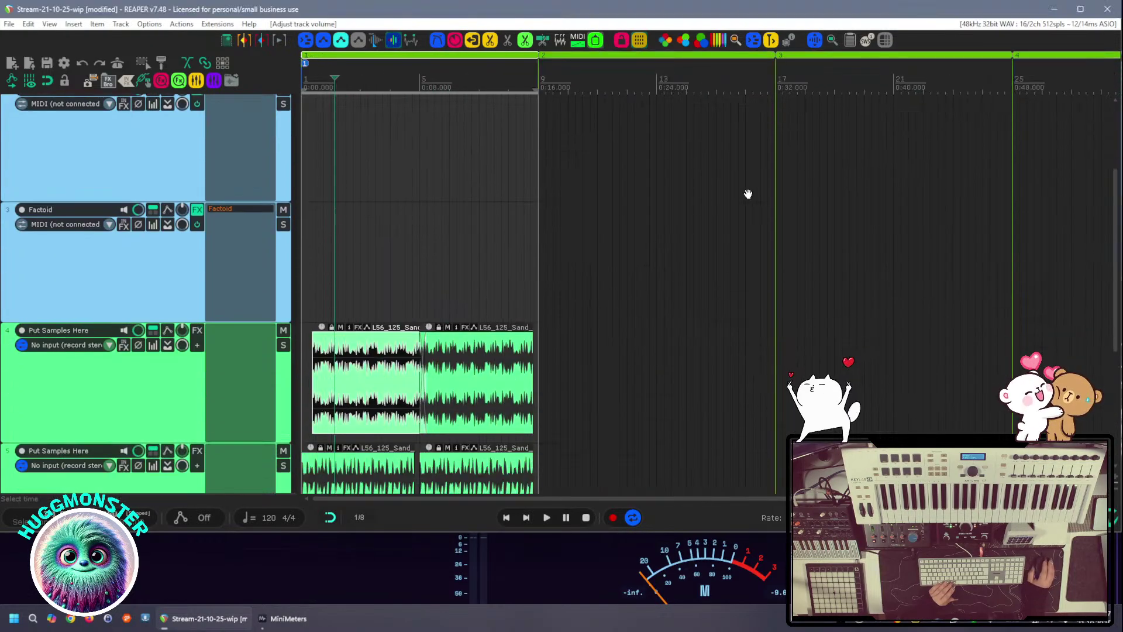
scroll(643, 281, "down", 3)
left_click_drag(530, 186, 541, 187)
Play the sample tracks together and rebalance the volumes of tracks 4, 5 and 6 while listening, ending with playback stopped
key("space")
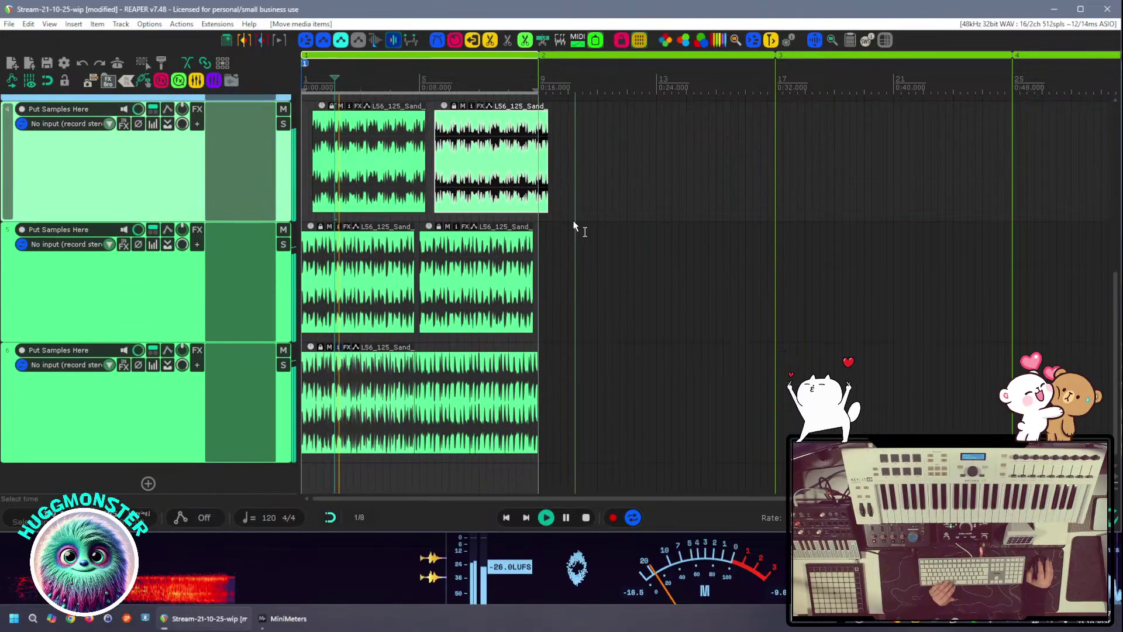
scroll(146, 263, "up", 5)
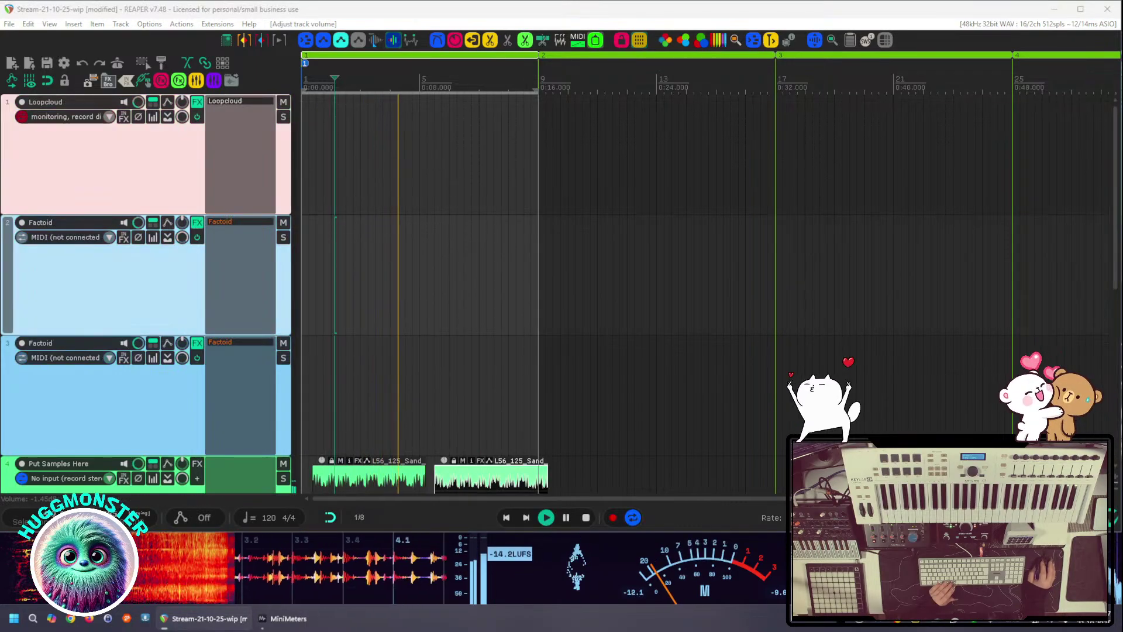
left_click(102, 404)
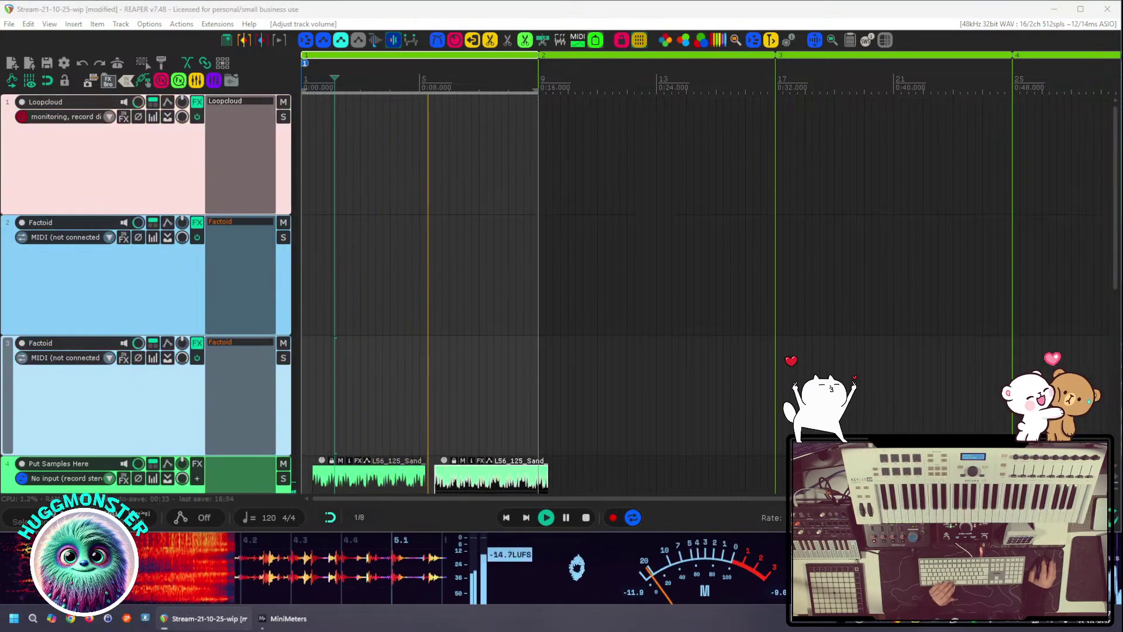
left_click(103, 486)
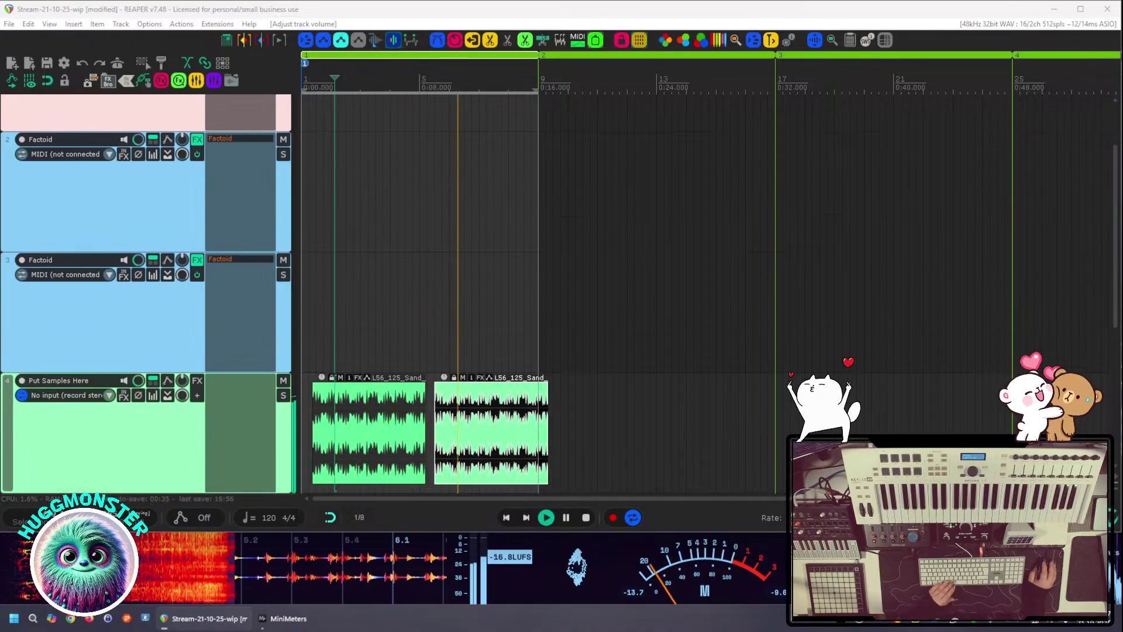
scroll(146, 293, "down", 3)
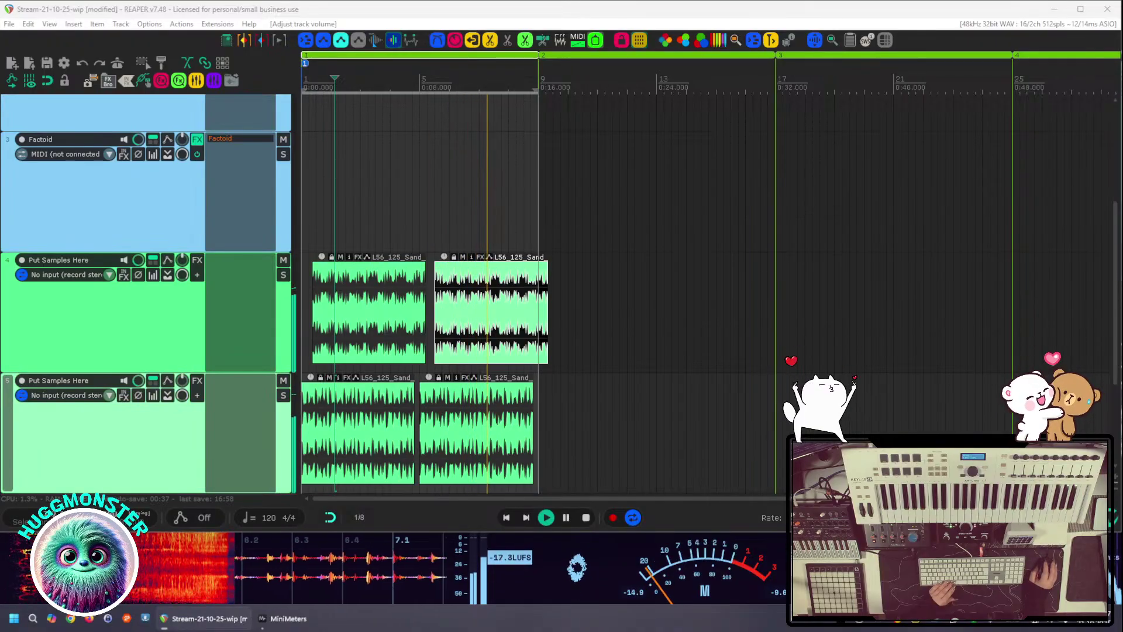
scroll(420, 292, "down", 2)
key("Up")
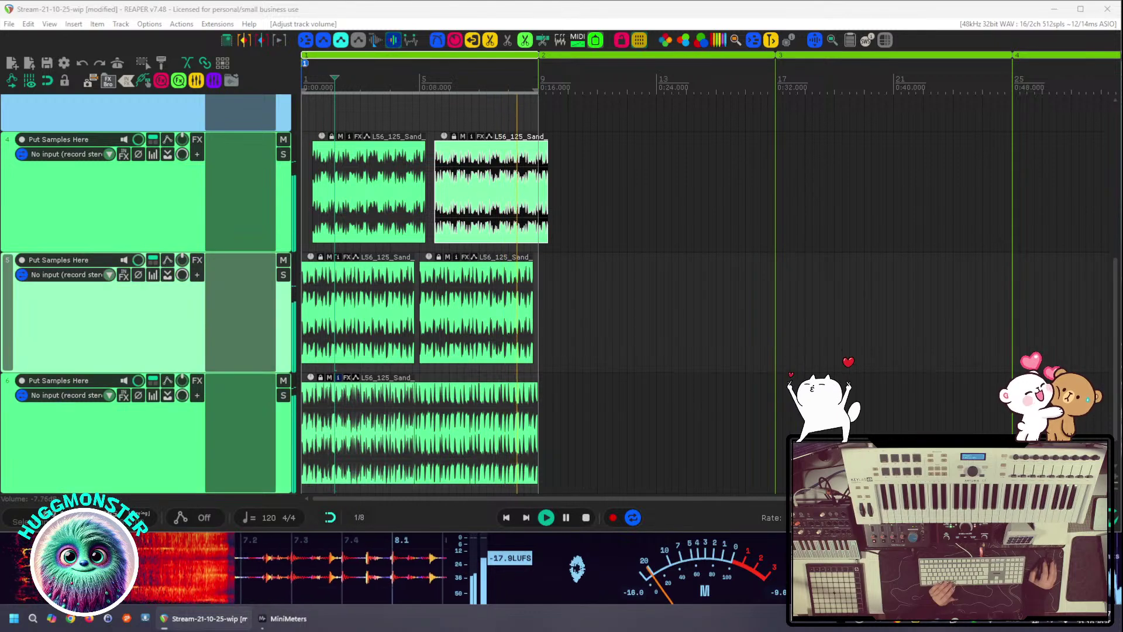
key("Up")
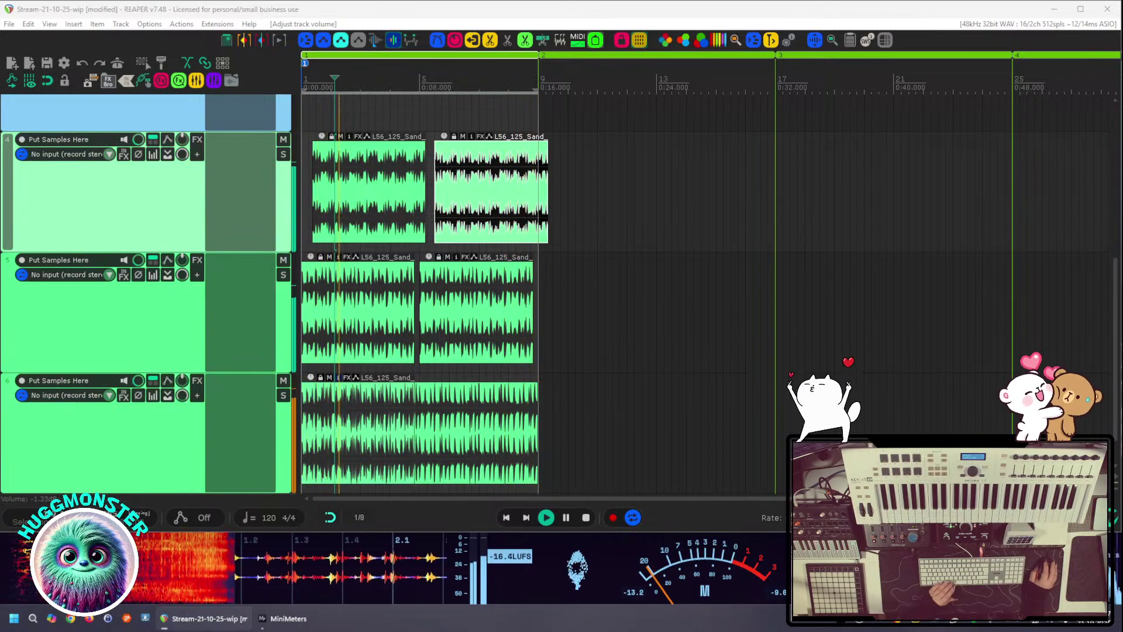
left_click_drag(138, 381, 138, 385)
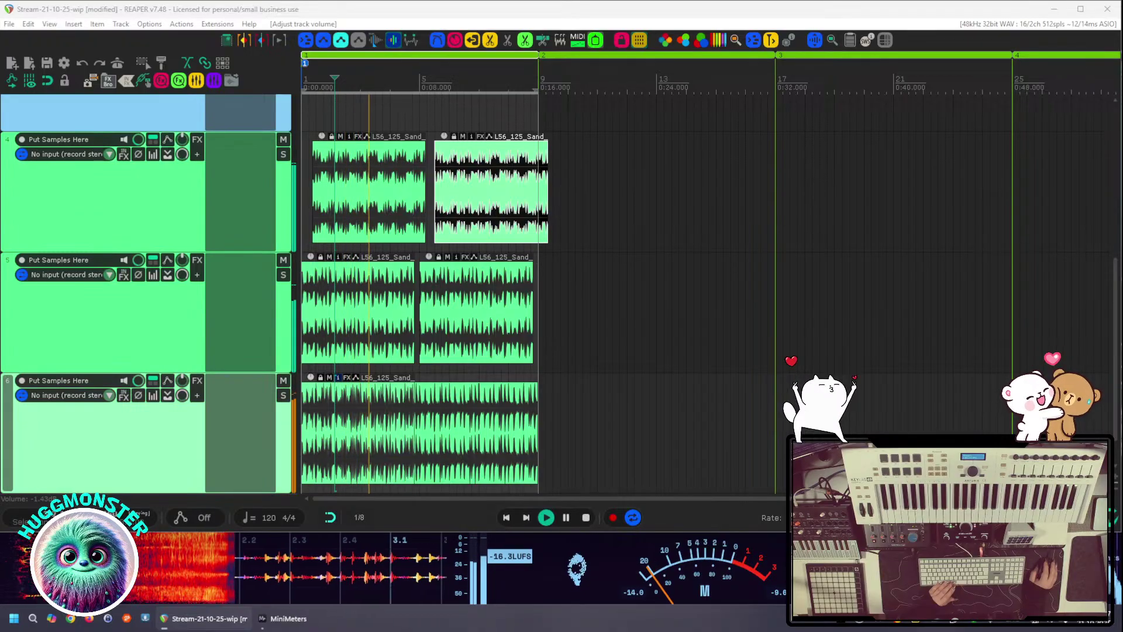
left_click(138, 139)
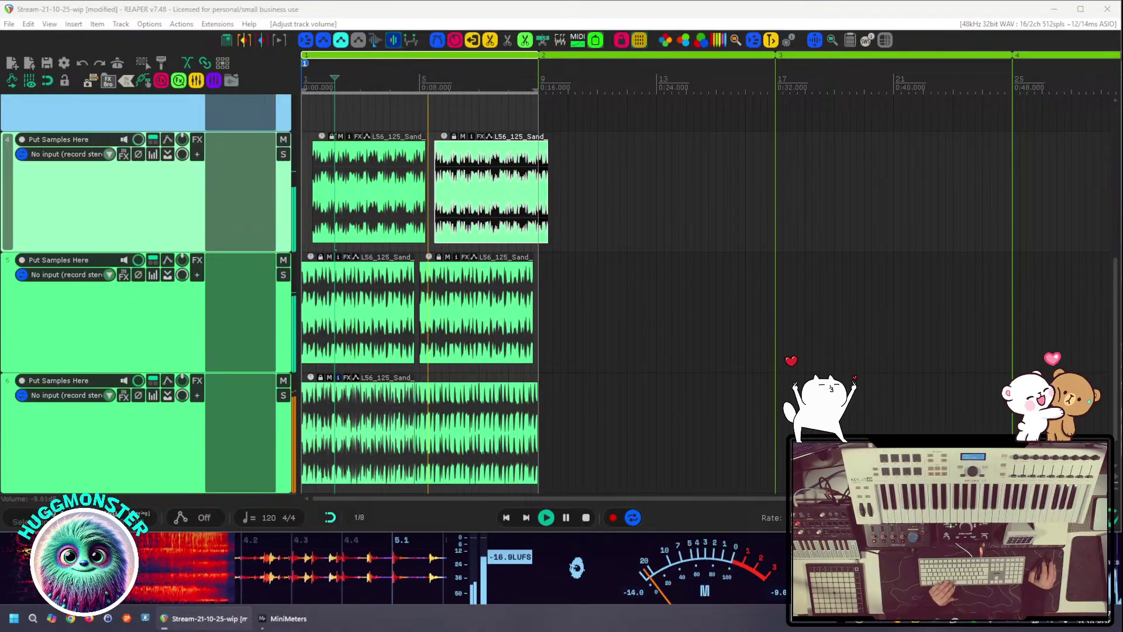
left_click(138, 260)
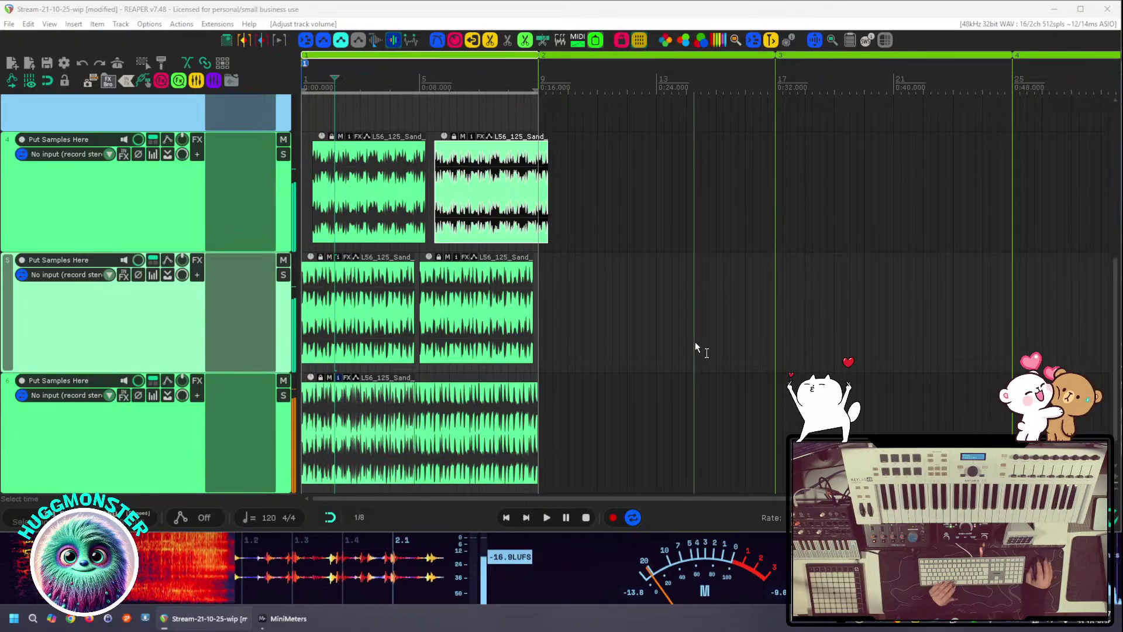
Delete all four exported Factoid items on tracks 4 and 5, keeping the glued loop on track 6
left_click_drag(617, 307, 373, 223)
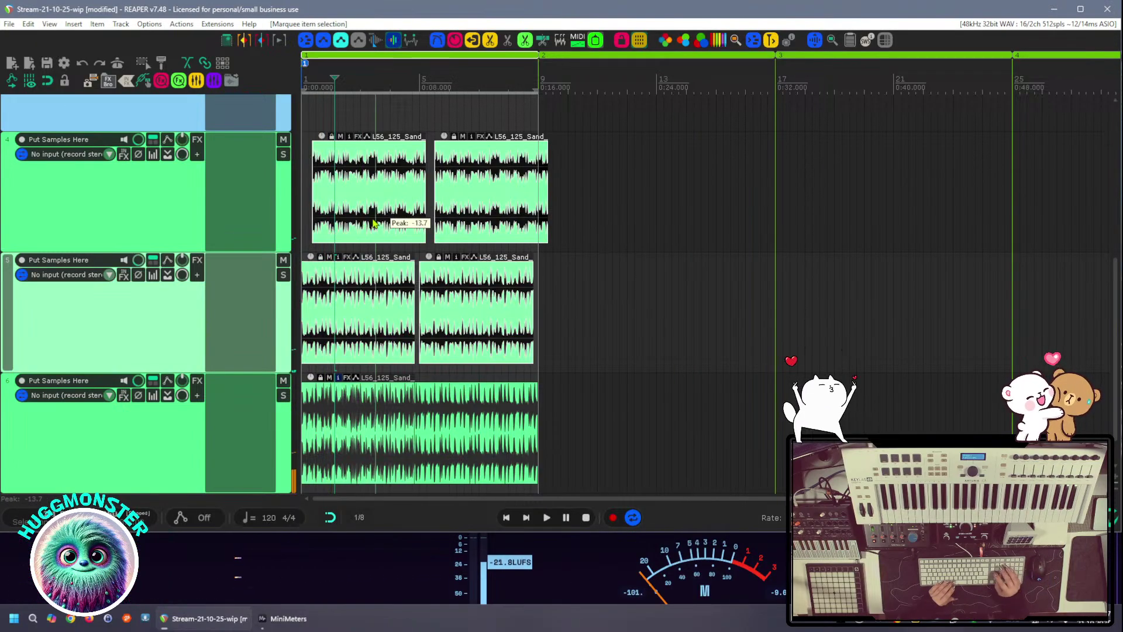
key("Delete")
Re-enable the Factoid plugin on tracks 2 and 3, check both plugin windows and close them
scroll(216, 268, "up", 5)
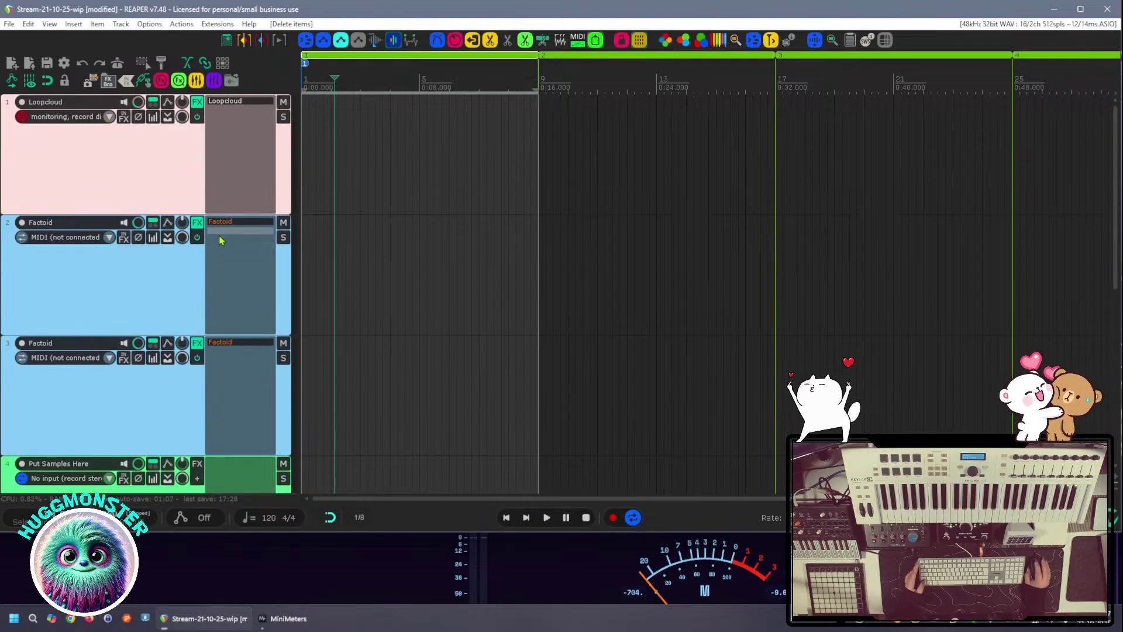
left_click(229, 223, "shift")
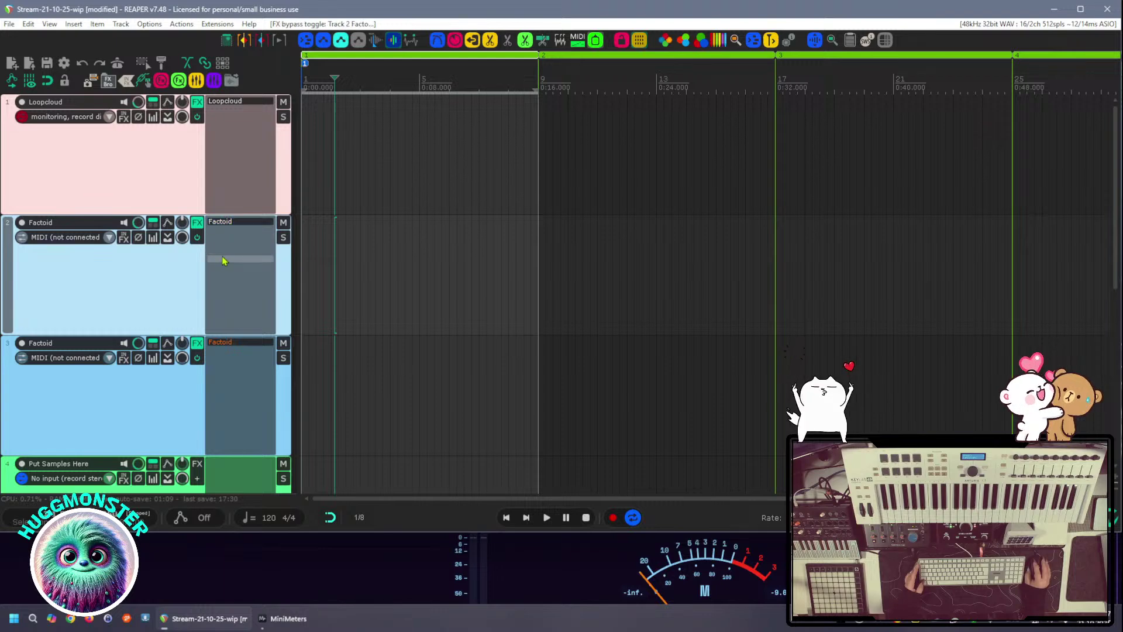
left_click(237, 344, "shift")
left_click(230, 223)
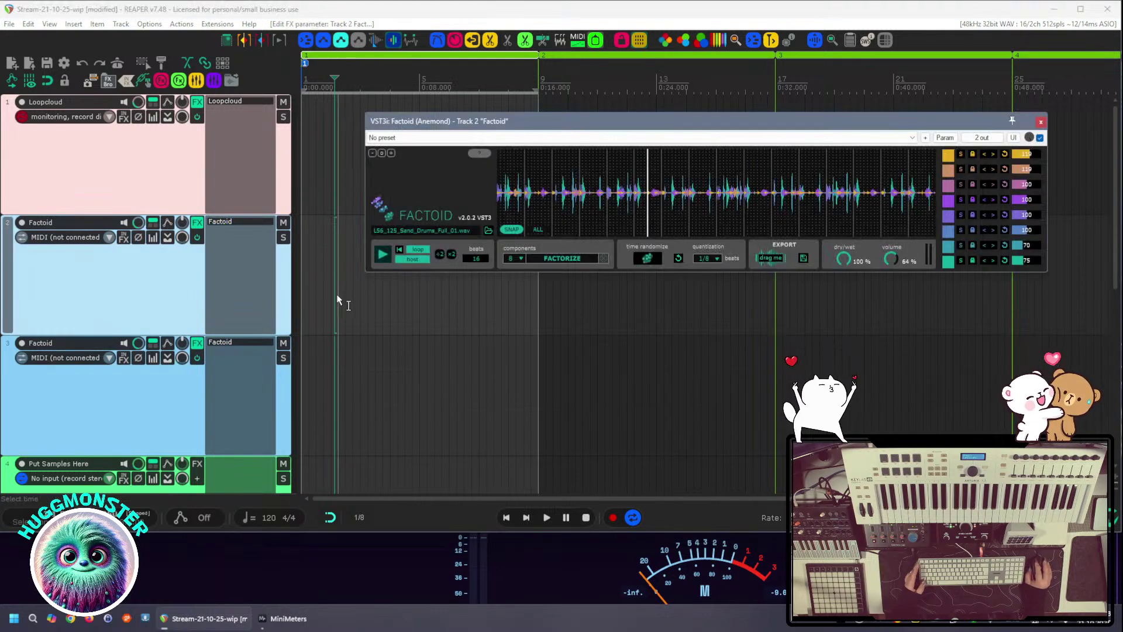
left_click(263, 346)
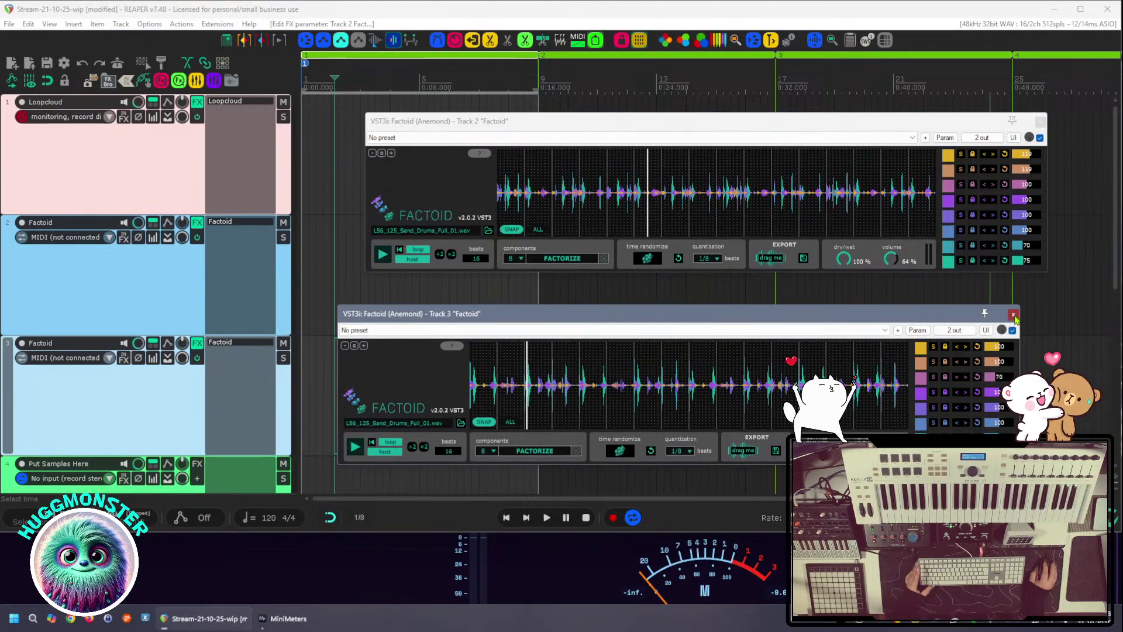
left_click(1013, 314)
left_click(1042, 123)
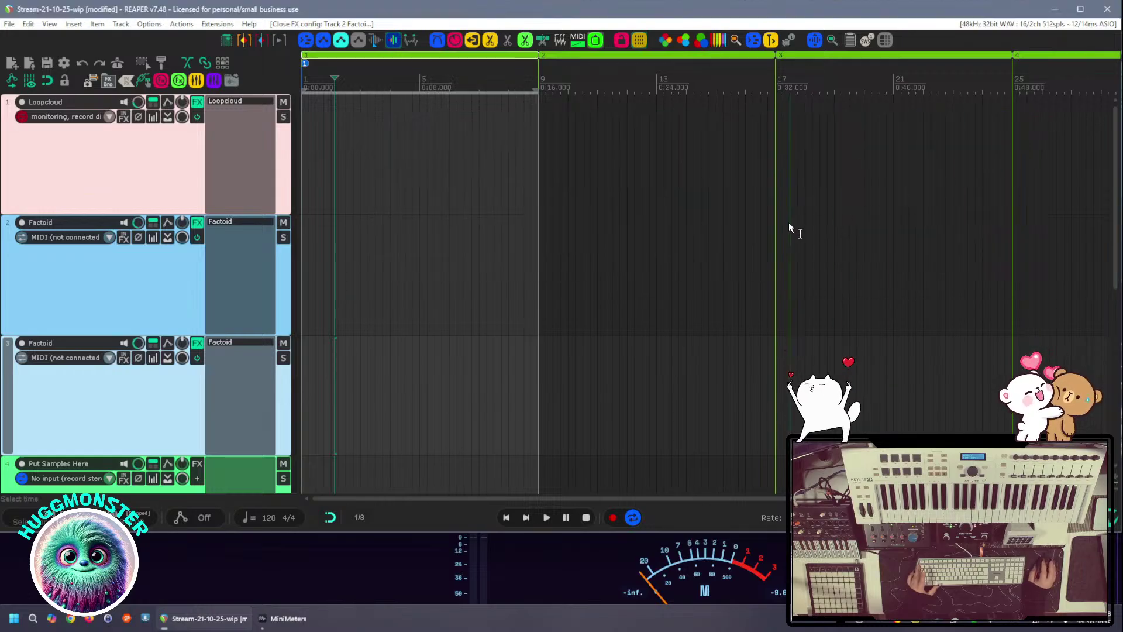
Play both Factoid instances together with the glued loop from the project start, and stop playback
key("space")
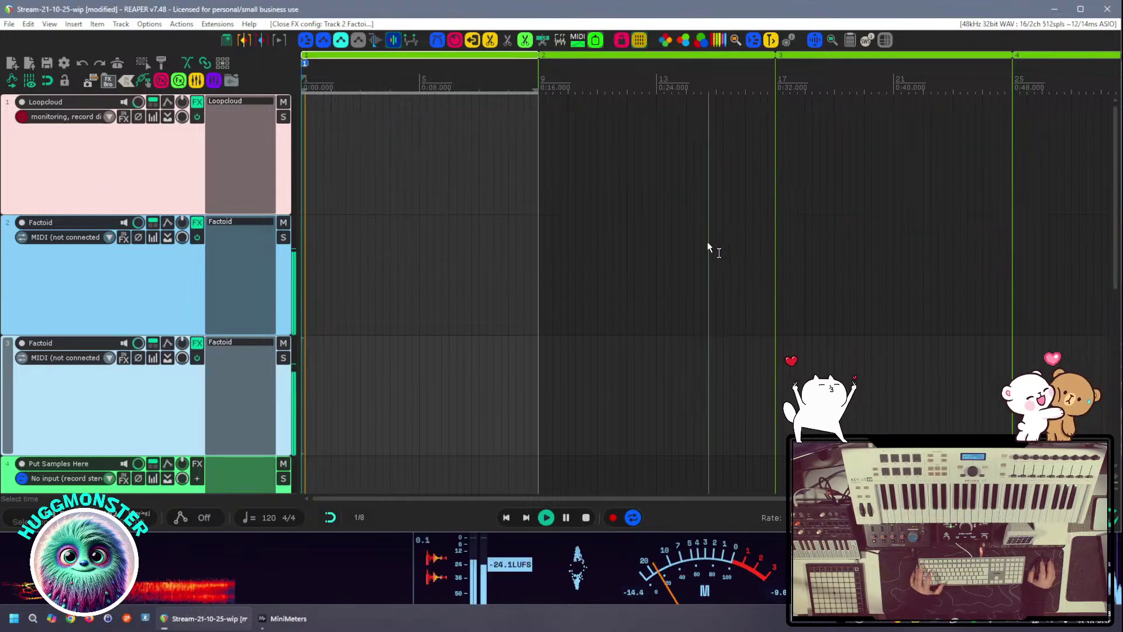
scroll(158, 306, "down", 2)
scroll(158, 306, "down", 2)
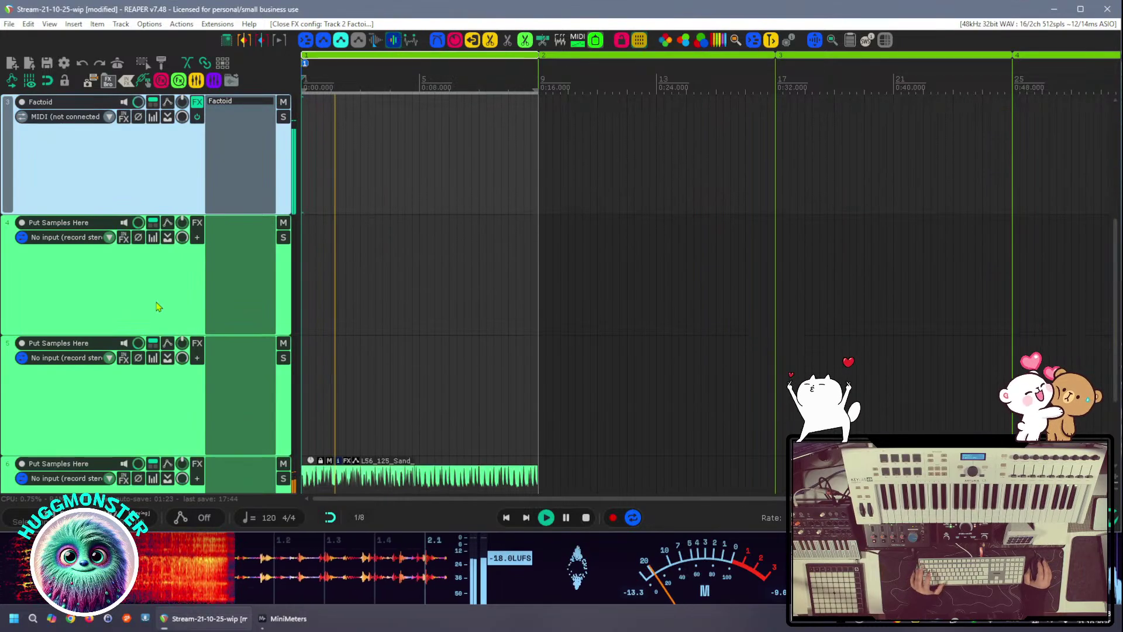
scroll(158, 306, "down", 2)
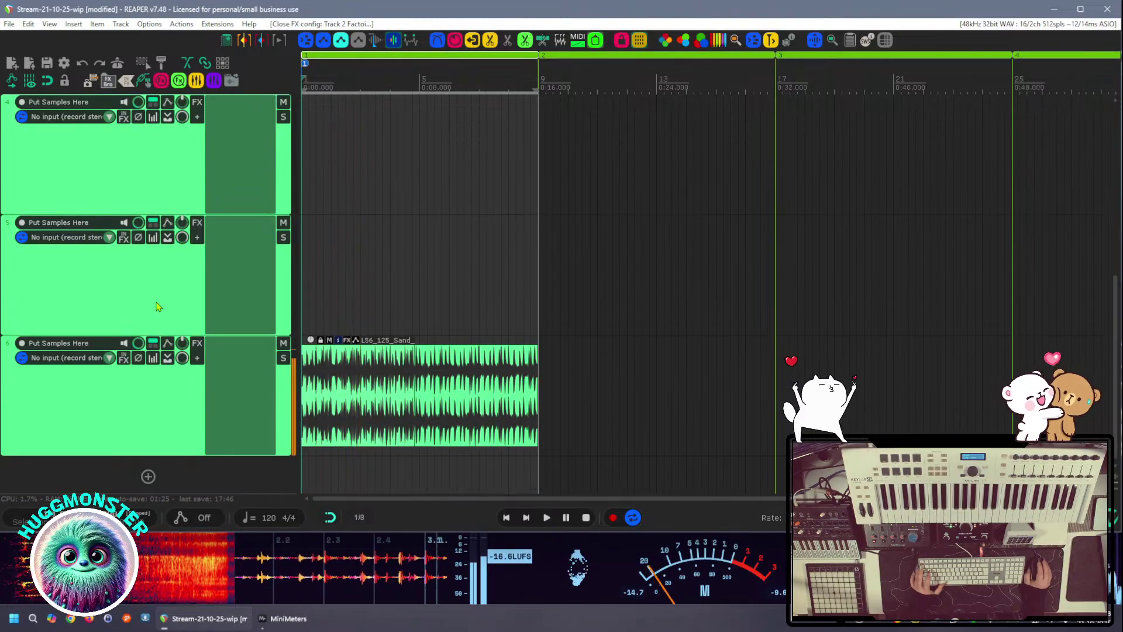
key("space")
scroll(129, 269, "up", 2)
scroll(130, 270, "up", 3)
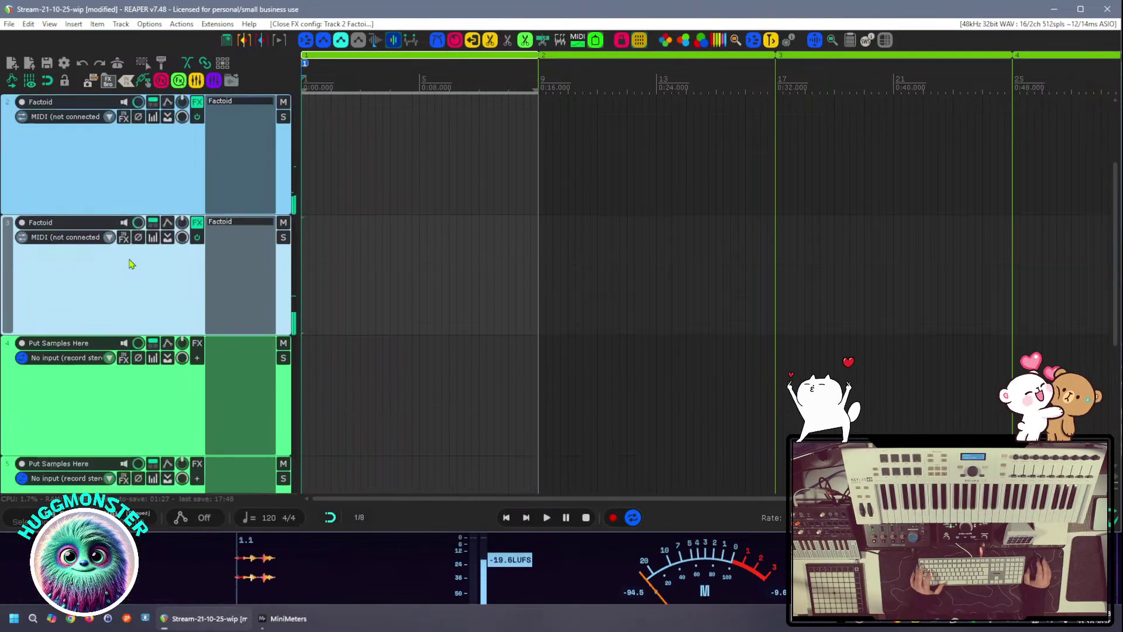
Delete the second Factoid track, track 3, from the project
left_click(489, 279)
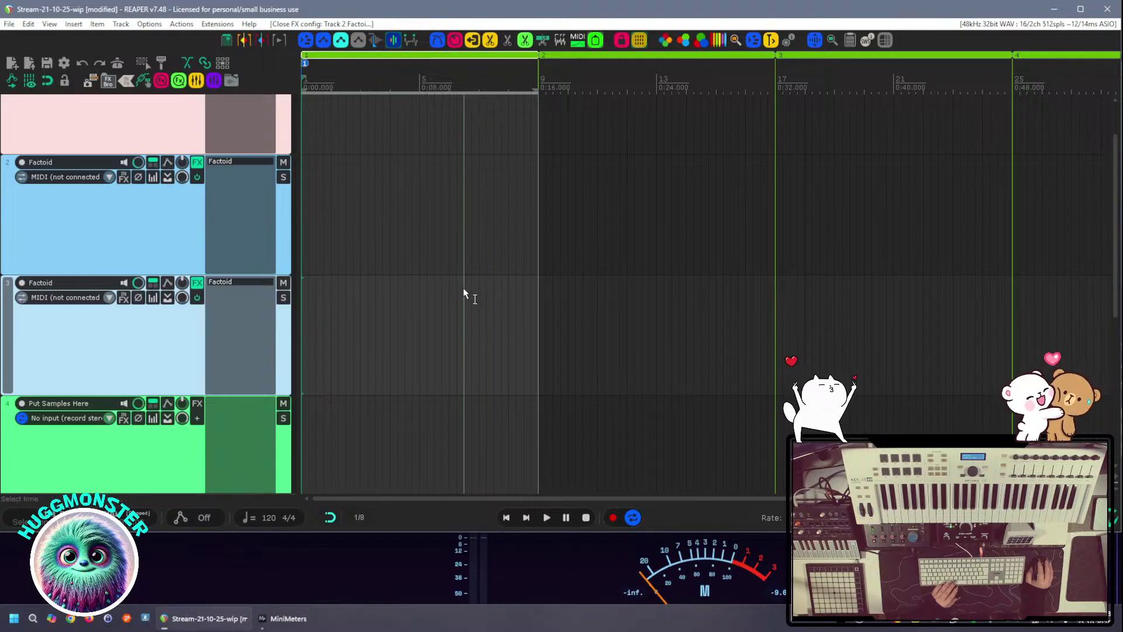
left_click_drag(439, 291, 664, 279)
scroll(416, 281, "down", 2)
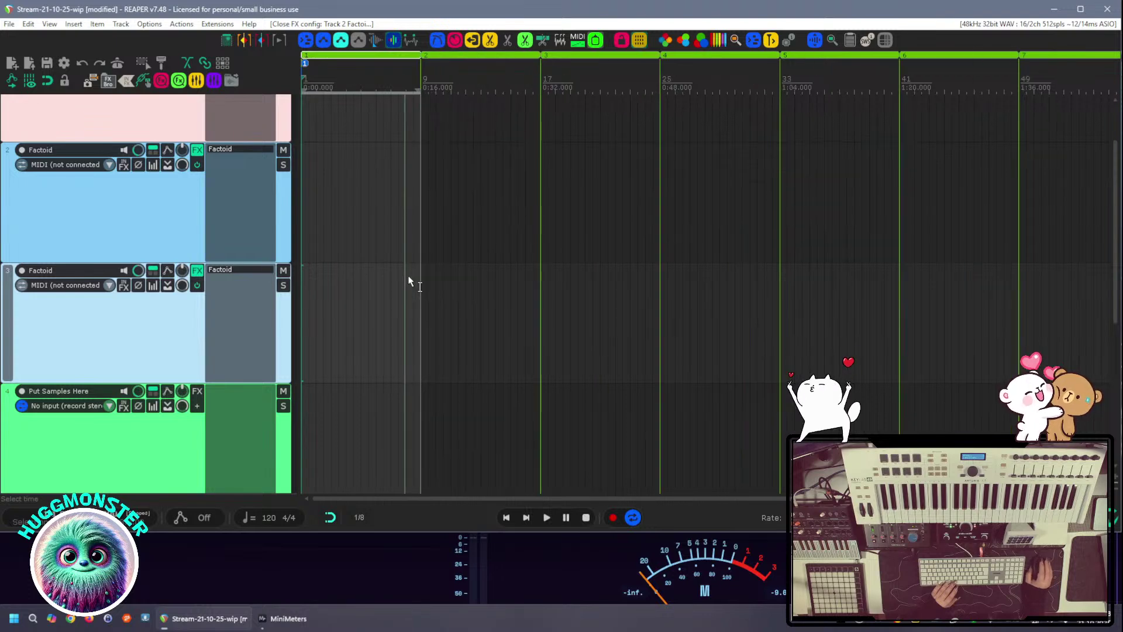
left_click_drag(404, 283, 532, 172)
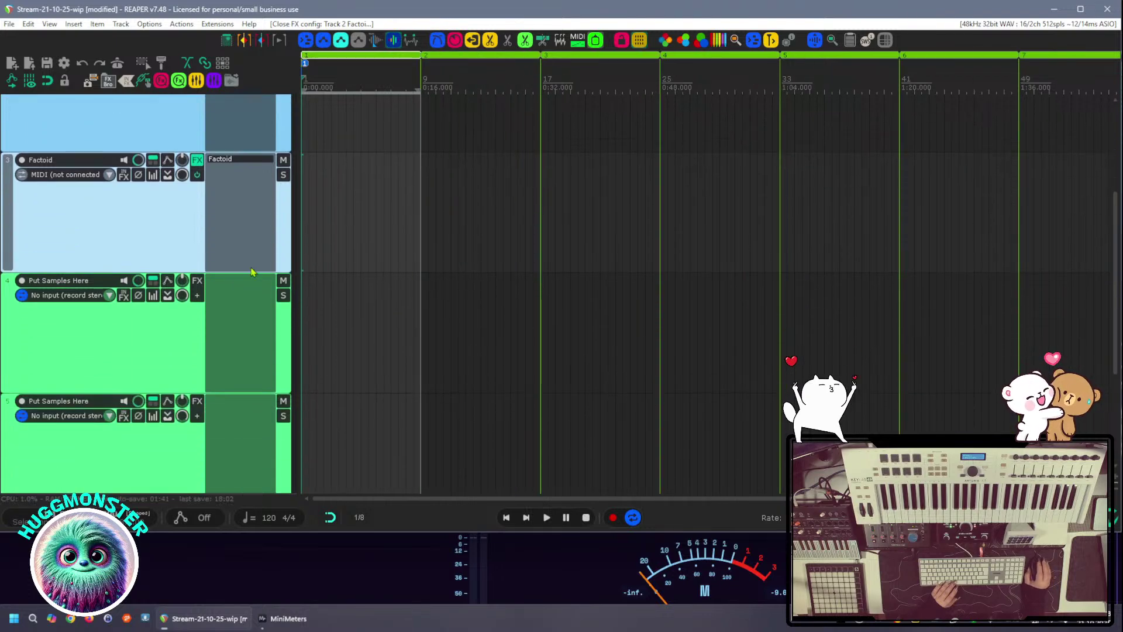
scroll(125, 264, "up", 5)
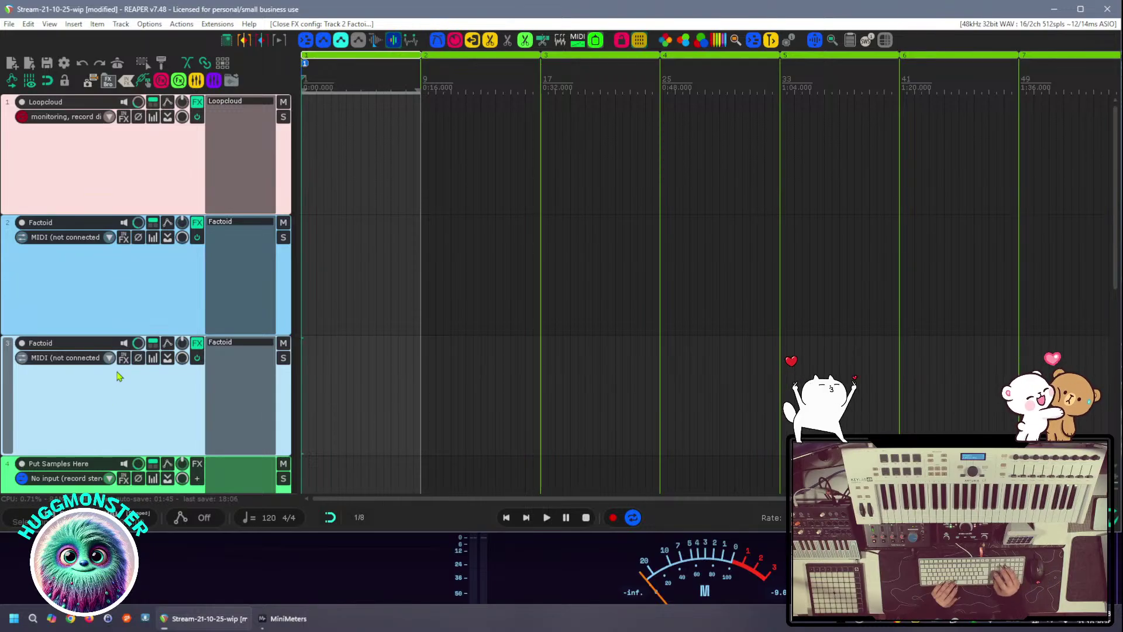
key("Delete")
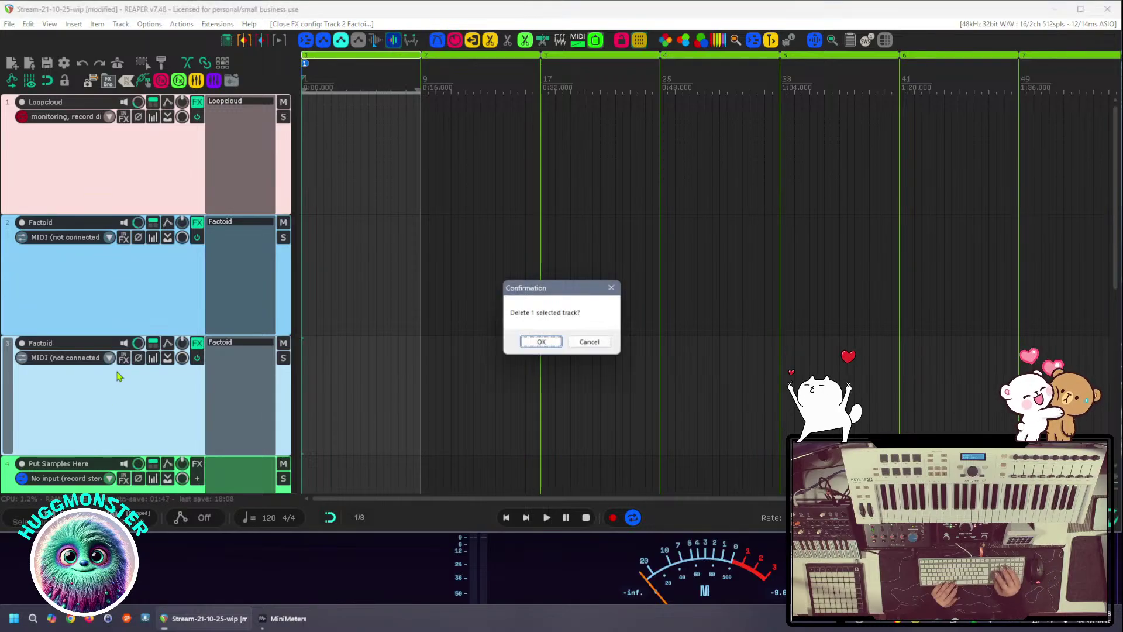
left_click(541, 343)
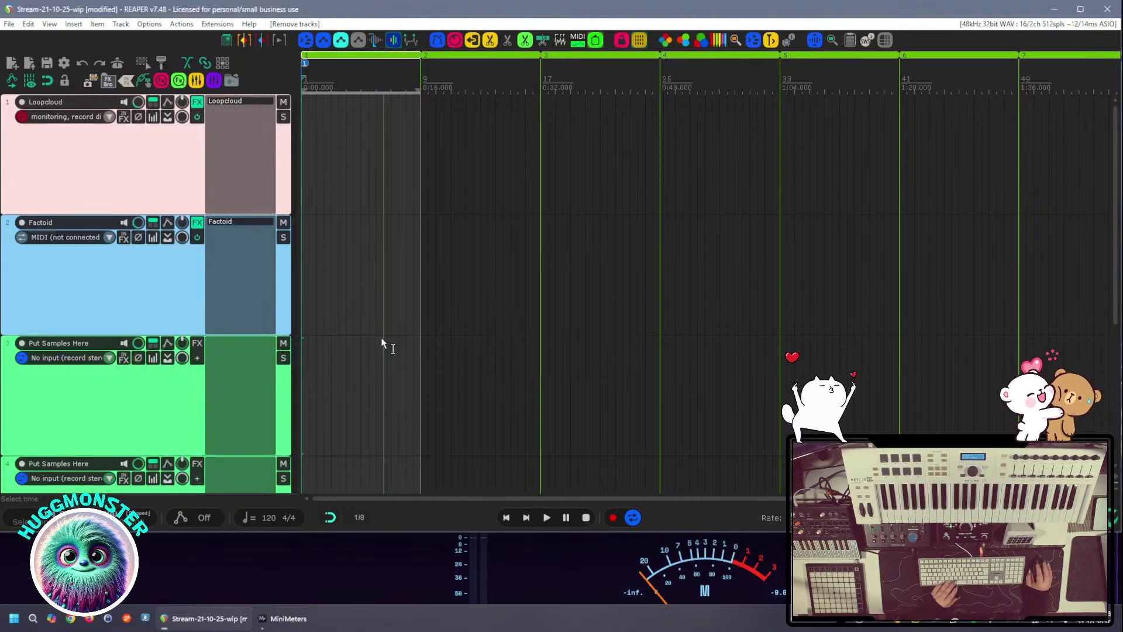
Open the Factoid plugin on track 2, start playback, and delete the two empty Put Samples Here tracks, keeping the one with the glued loop
left_click(226, 228)
key("space")
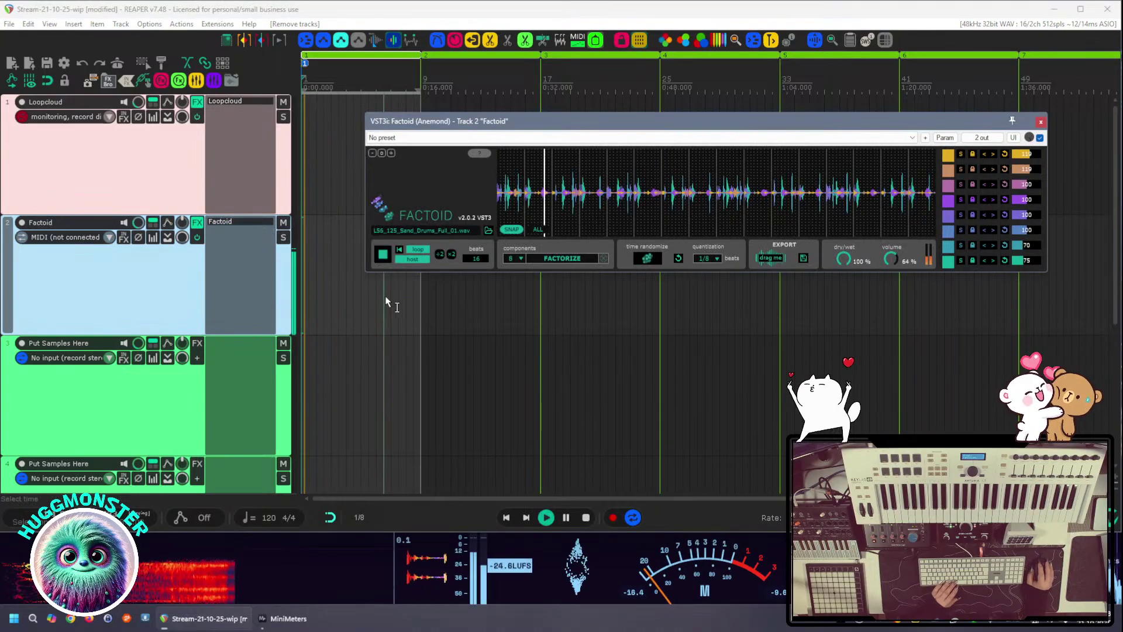
left_click(155, 388)
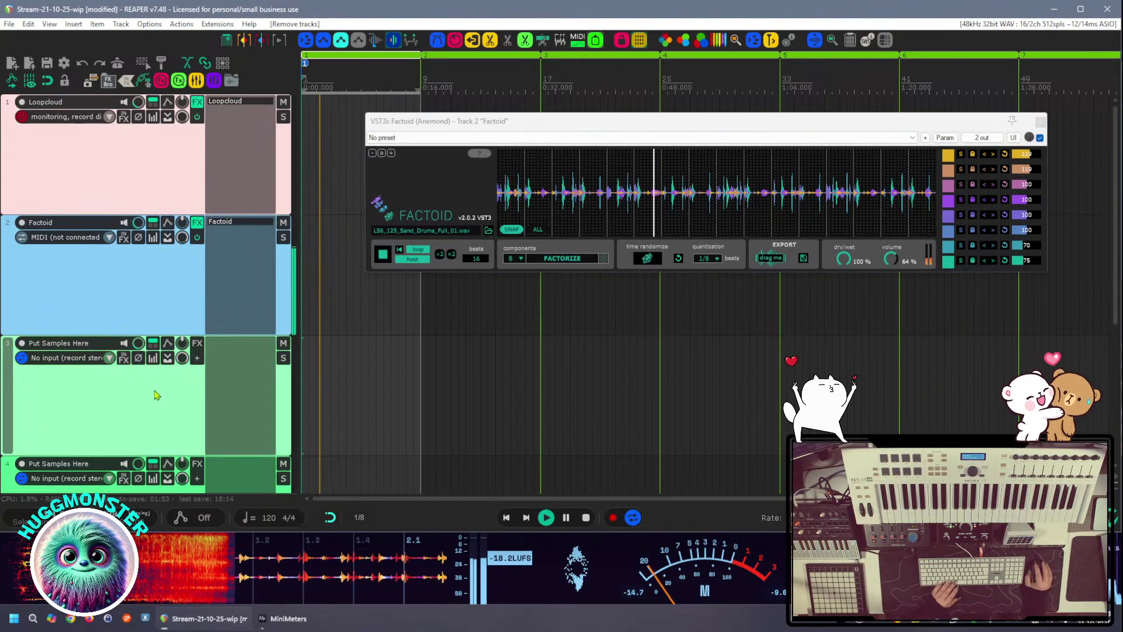
key("Delete")
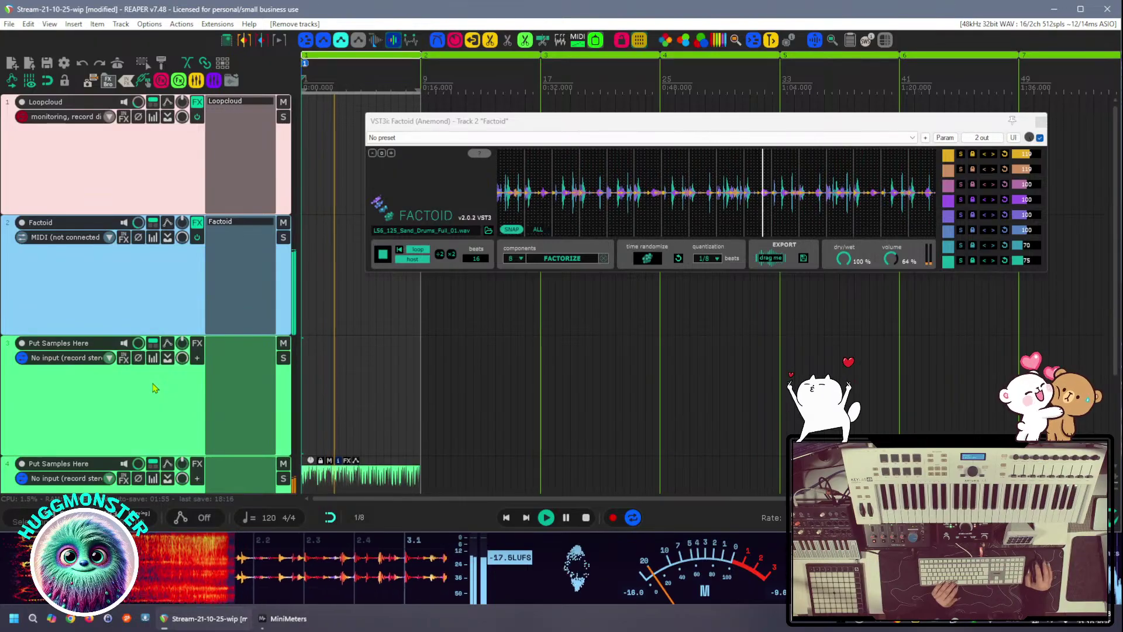
scroll(151, 398, "down", 2)
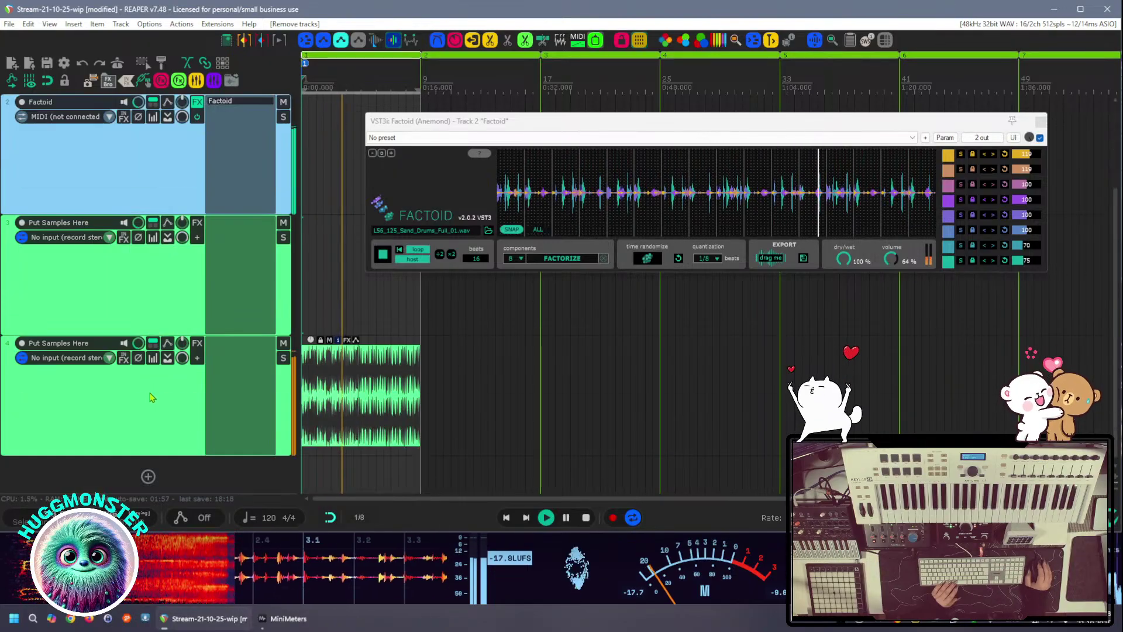
left_click(132, 304)
key("Delete")
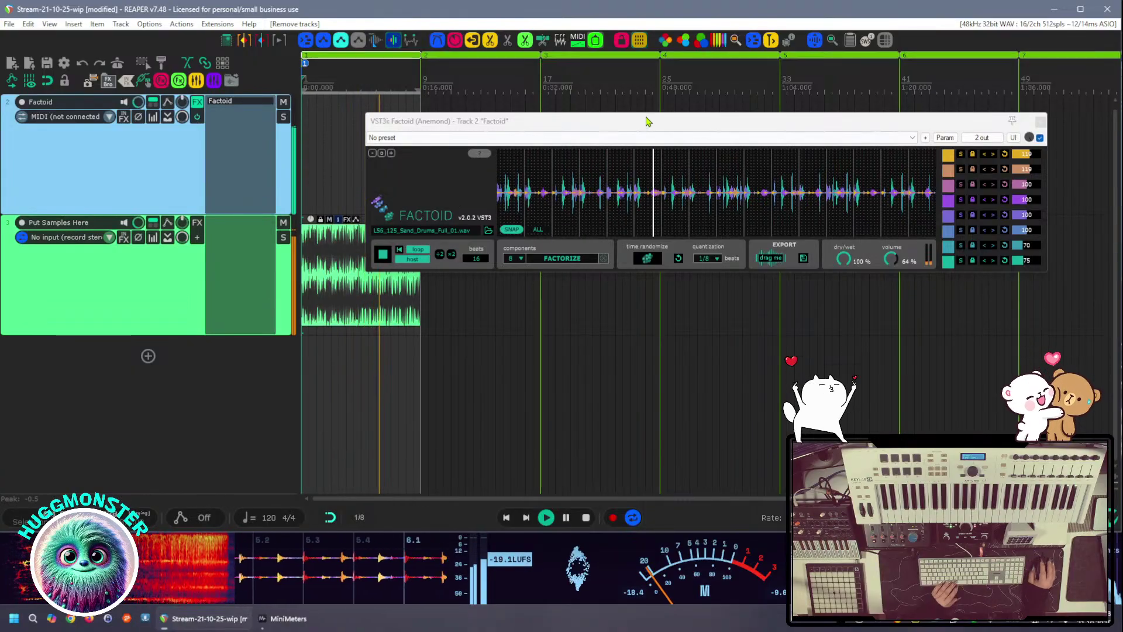
Stop playback and shift the bottom teal Factoid component to the right by repeated steps
left_click_drag(646, 126, 710, 96)
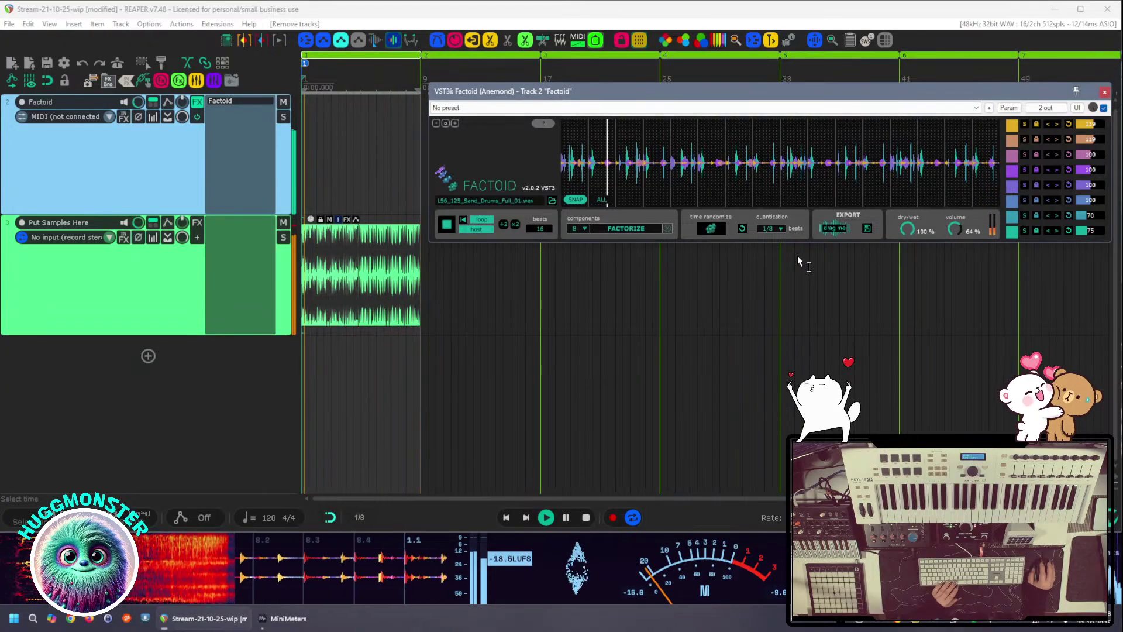
key("space")
left_click(749, 253)
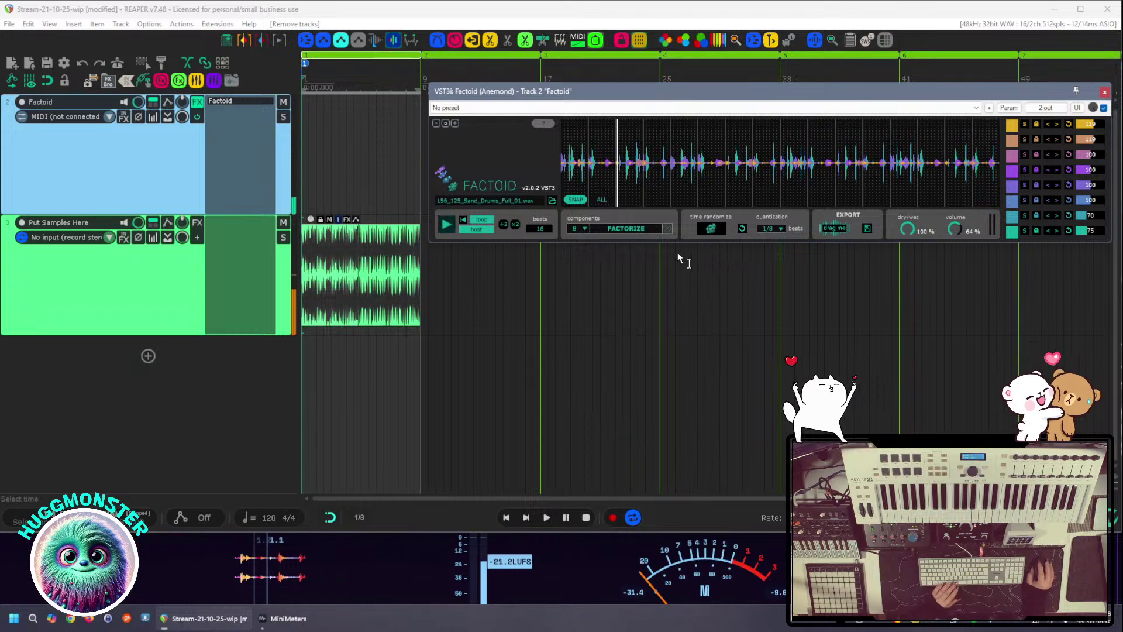
left_click(824, 249)
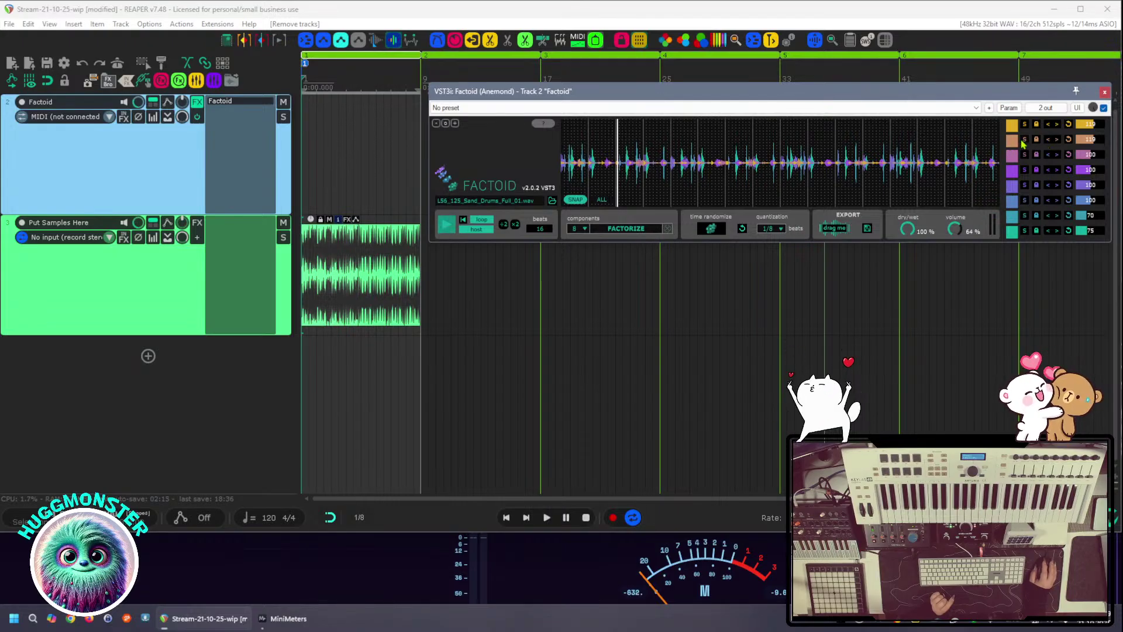
left_click(1057, 231)
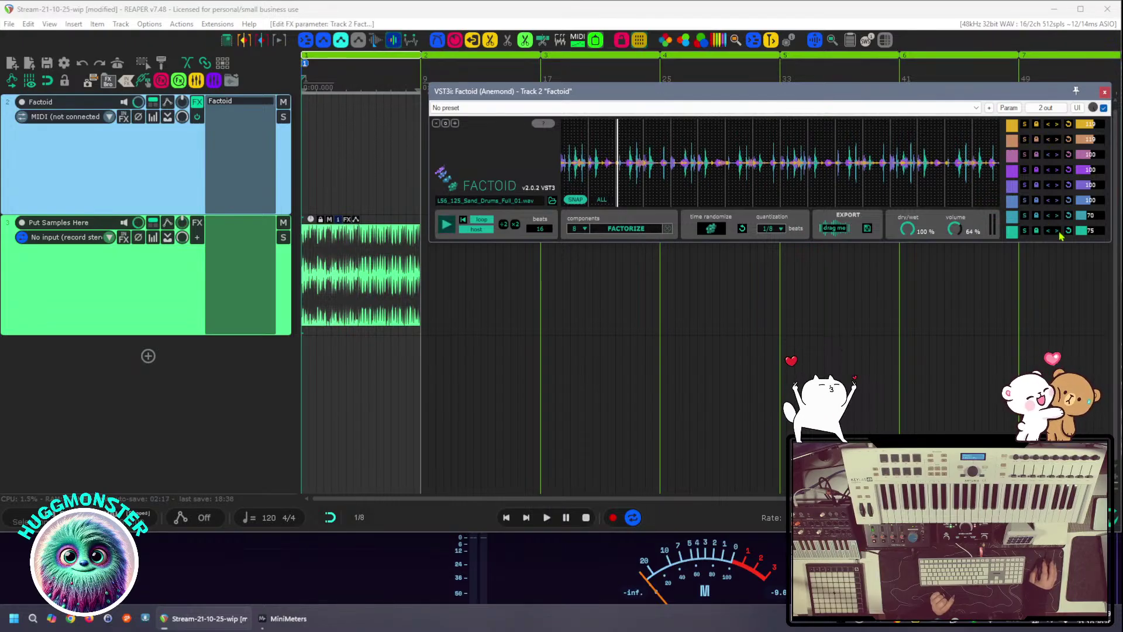
left_click(1057, 232)
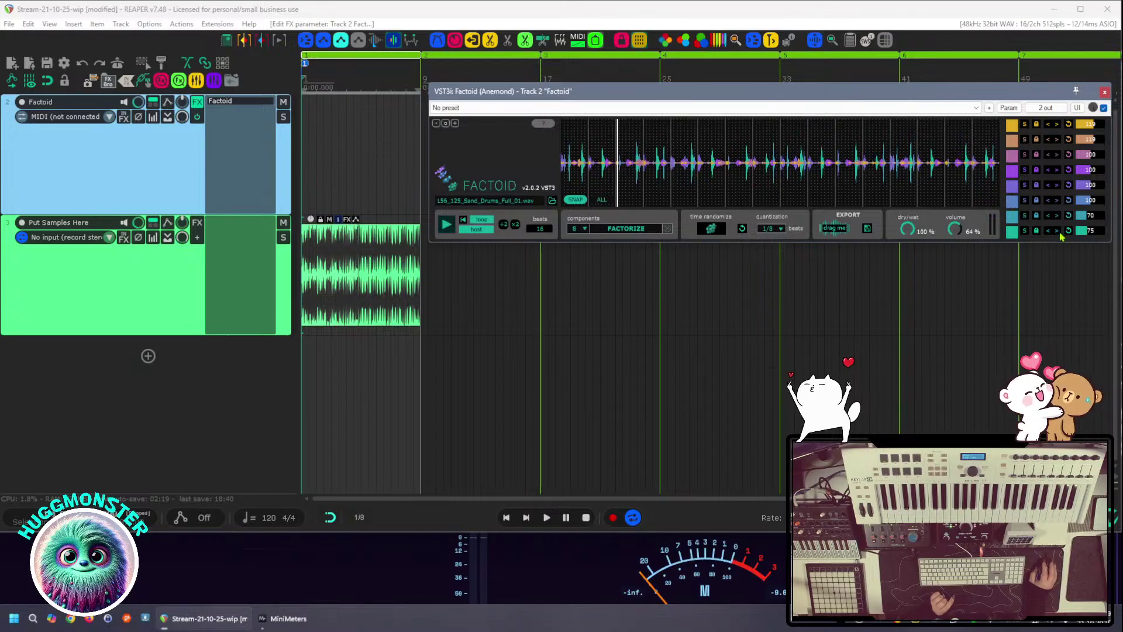
left_click(1061, 234)
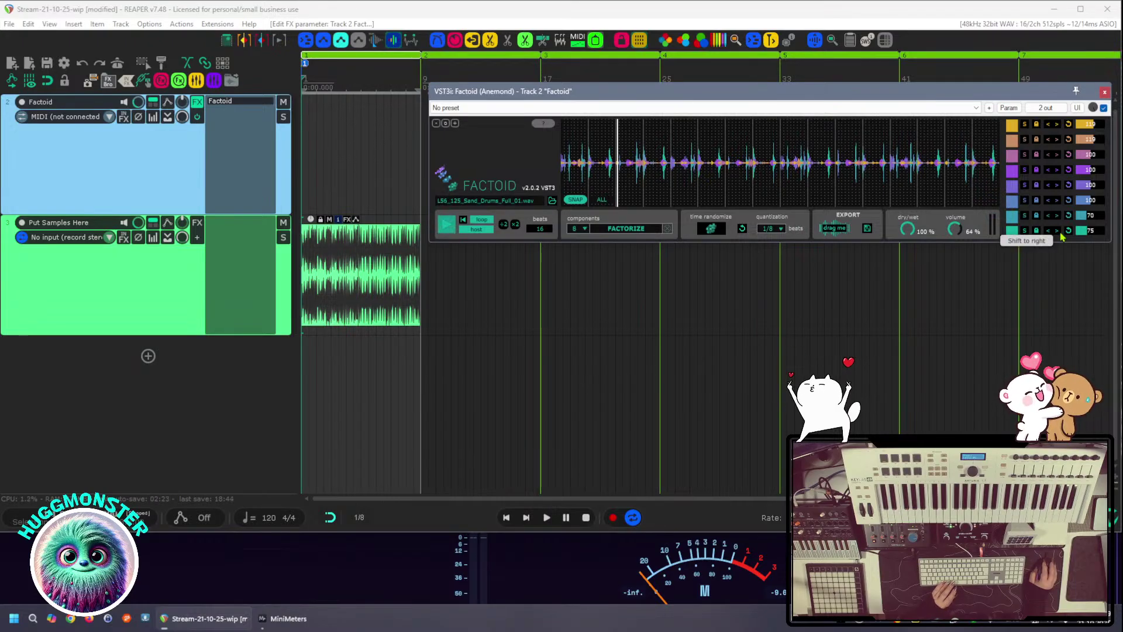
Play the shifted Factoid pattern together with the glued loop from the project start, and stop playback
left_click_drag(862, 92, 818, 100)
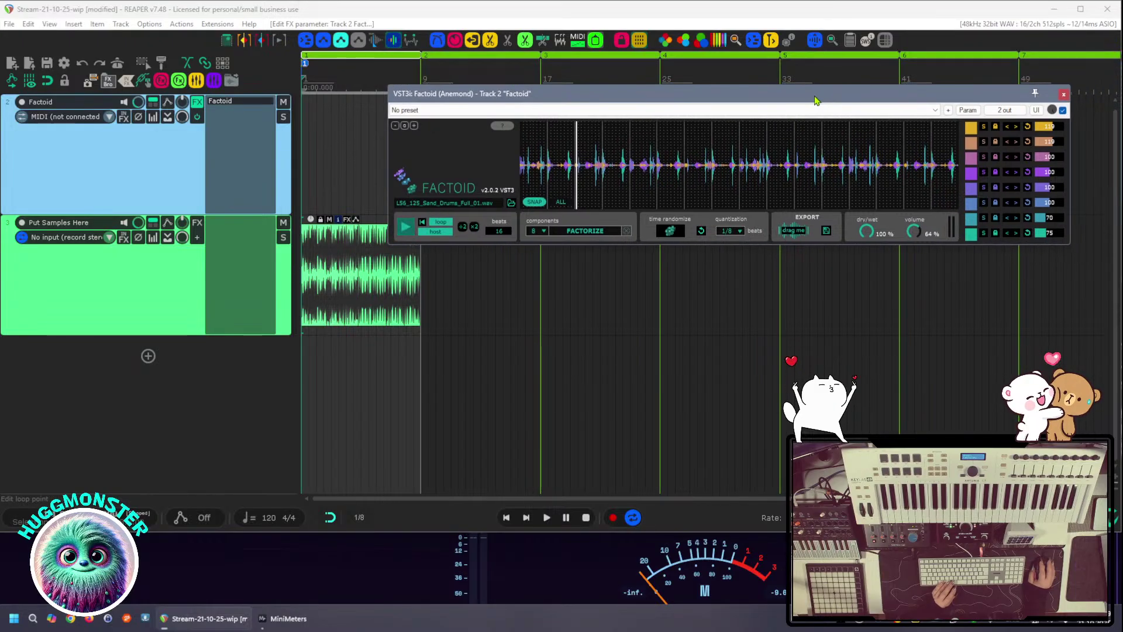
left_click(143, 169)
key("space")
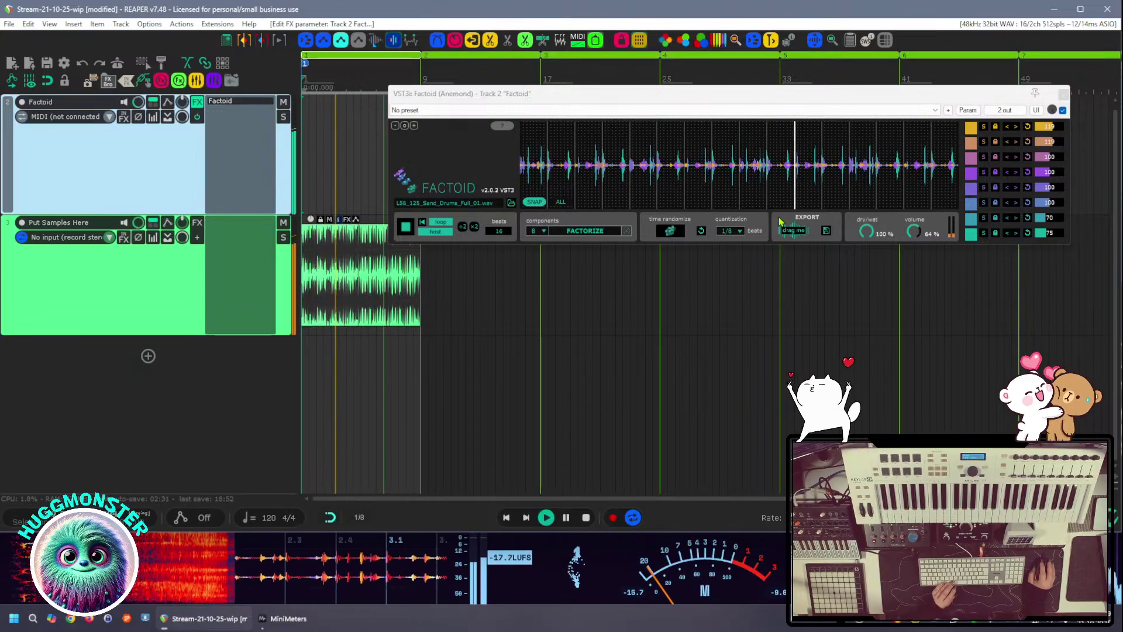
scroll(394, 357, "up", 5)
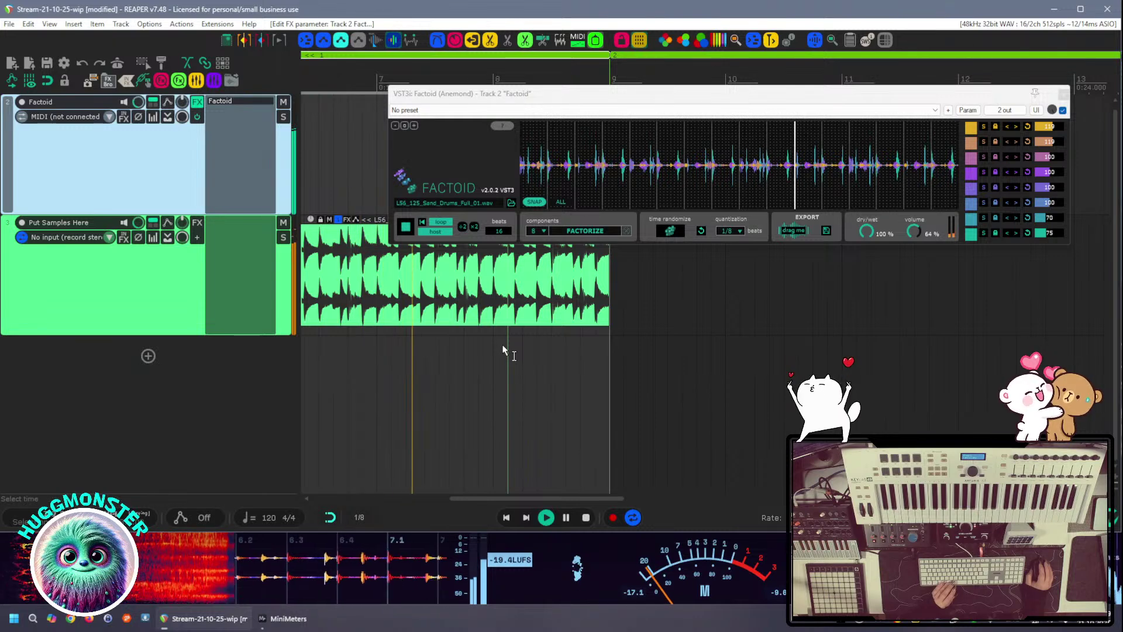
key("space")
Delete track 3, which holds the glued loop, from the project
left_click(141, 312)
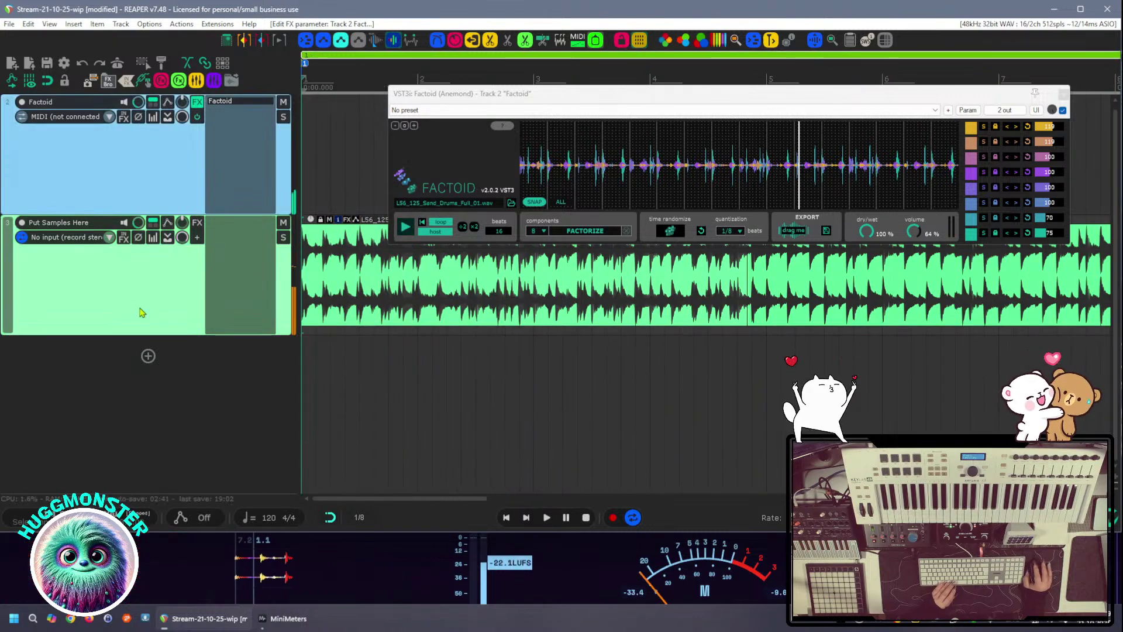
key("Delete")
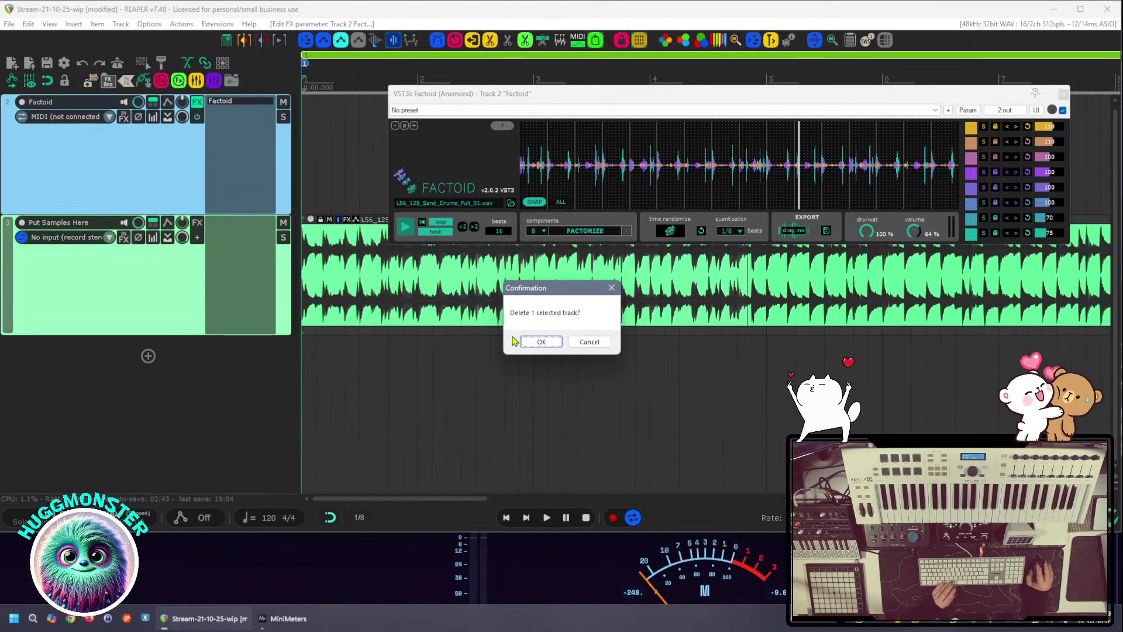
left_click(541, 344)
Play Factoid alone while making its track taller, stop playback, and set the plugin's volume to 100%
key("space")
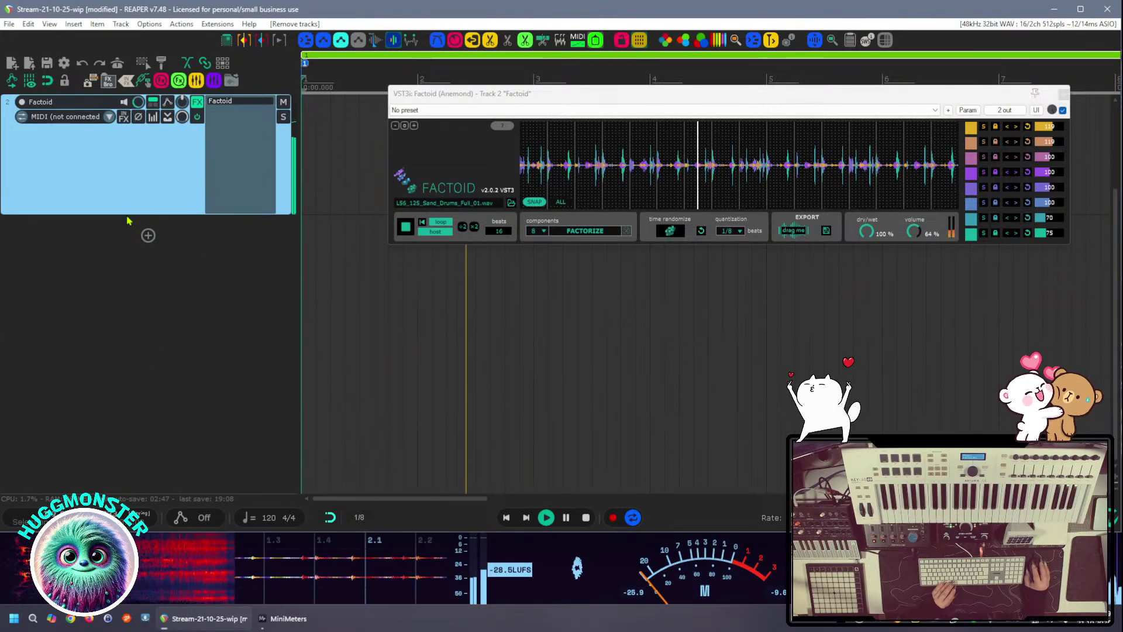
left_click_drag(128, 213, 128, 309)
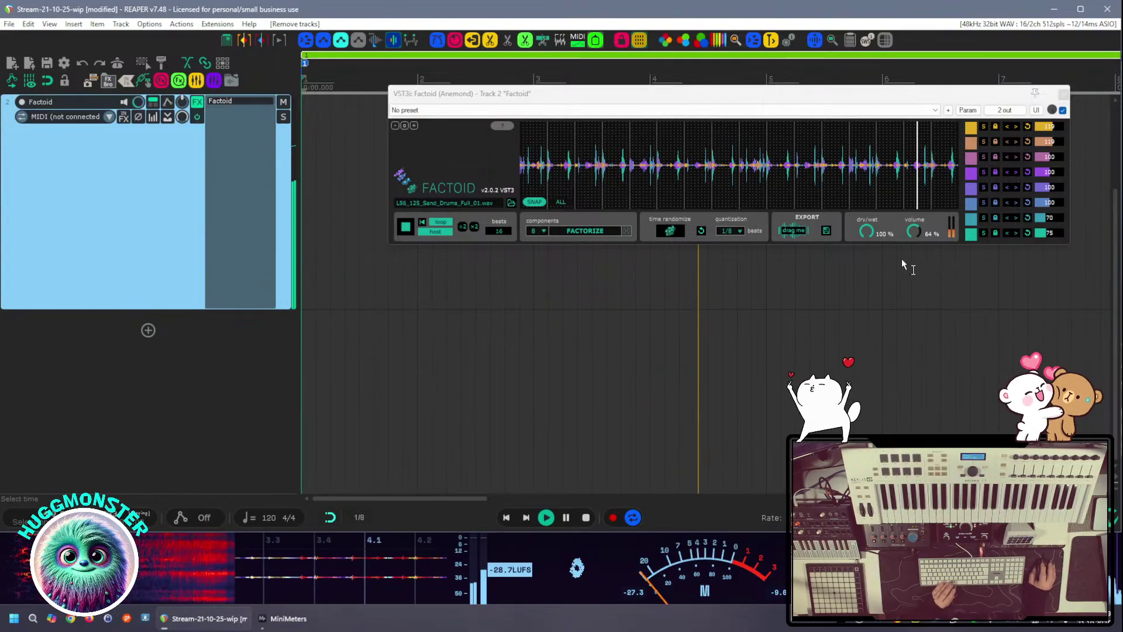
key("space")
left_click(916, 235)
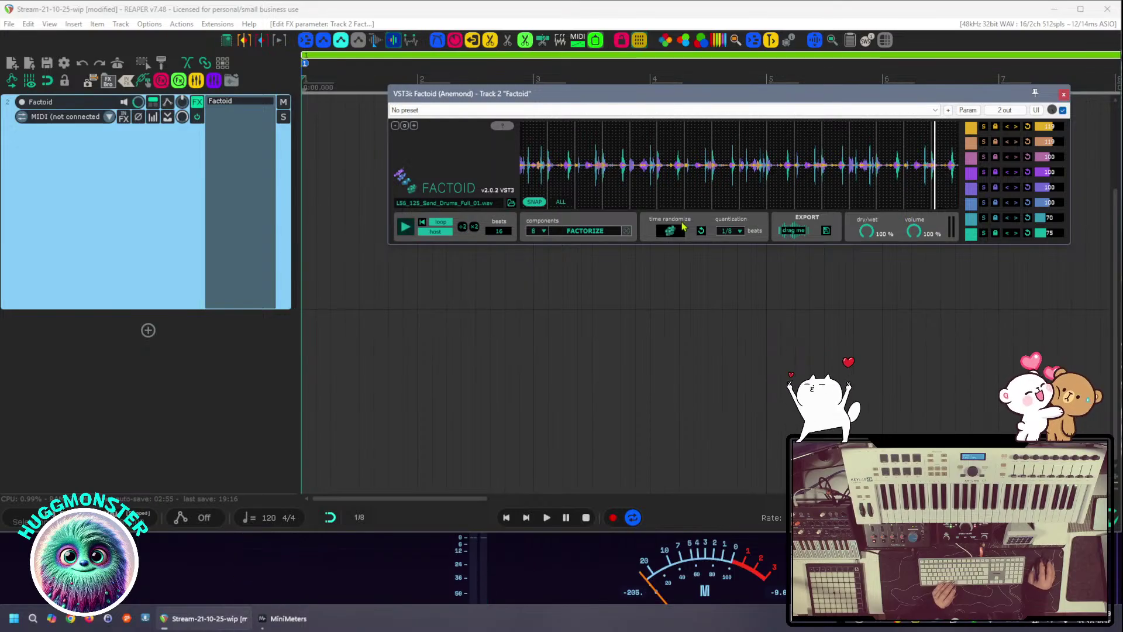
During playback, raise the level of the bottom Factoid component and set the levels of the seven components above it to 0
left_click(140, 285)
key("space")
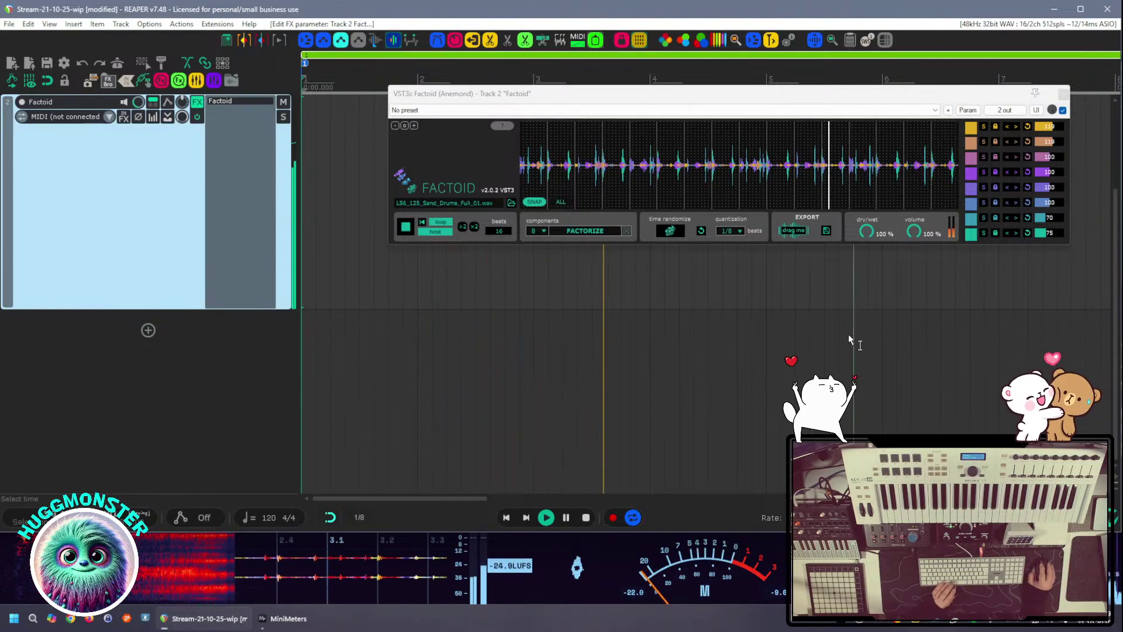
left_click_drag(1045, 234, 1047, 219)
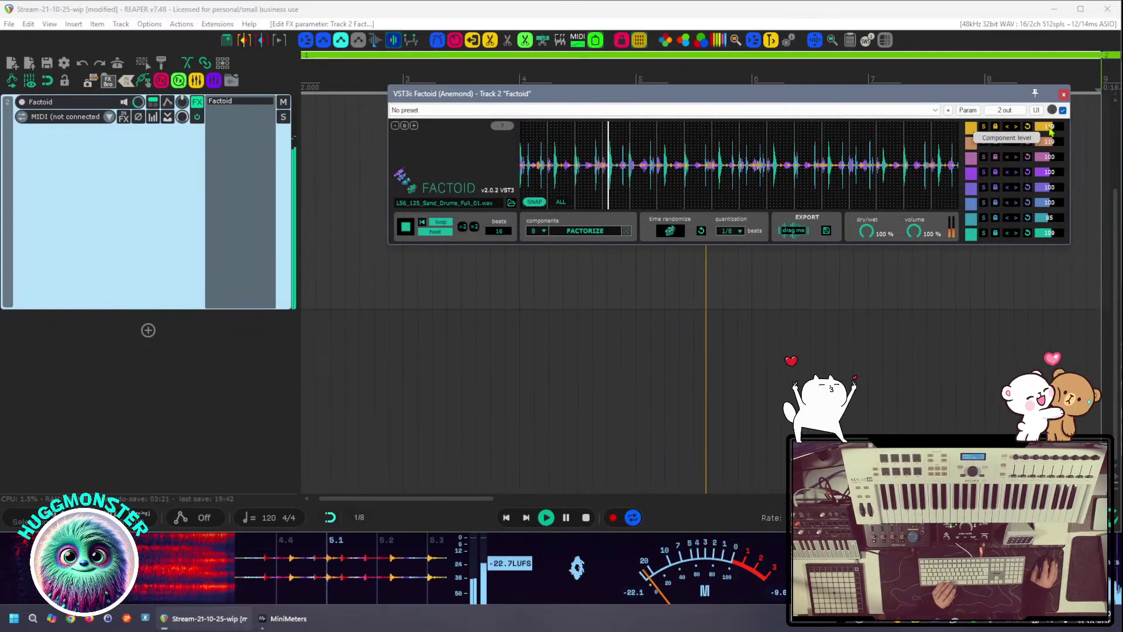
left_click_drag(1047, 127, 1048, 151)
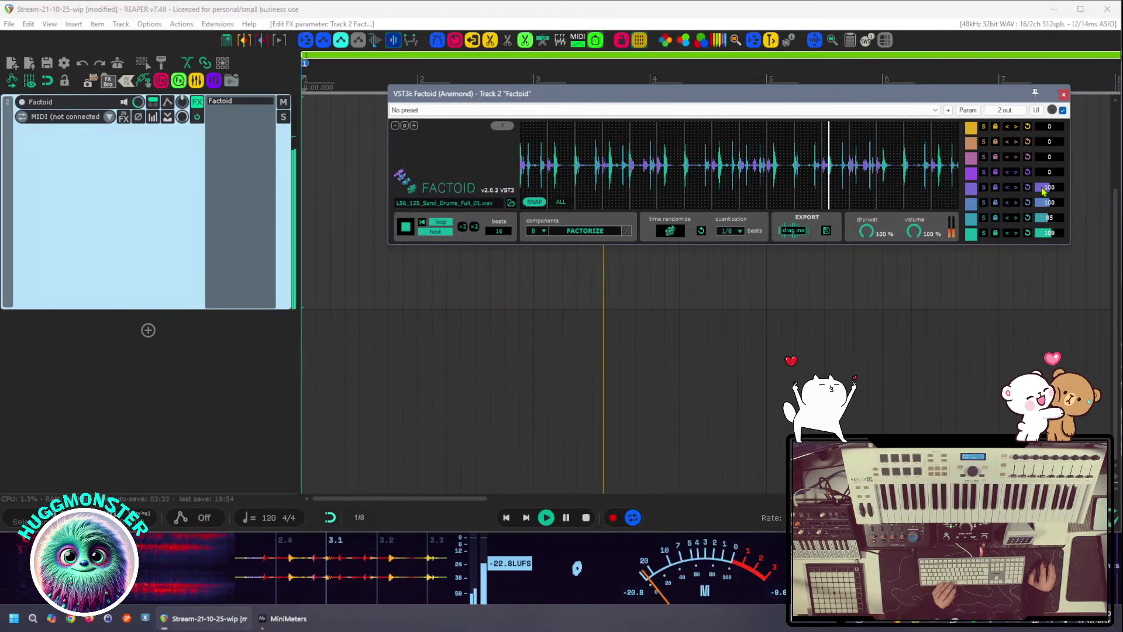
left_click_drag(1043, 188, 1041, 243)
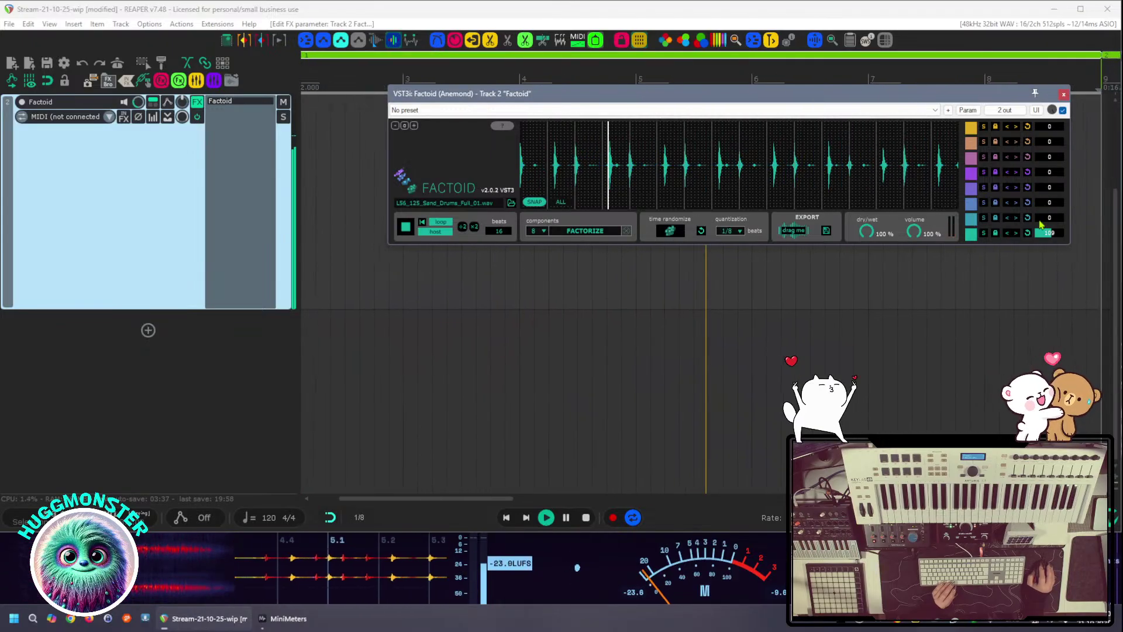
Stop playback, reposition the Factoid window over the arrangement, and set the bottom component's level to 100
left_click_drag(785, 100, 735, 142)
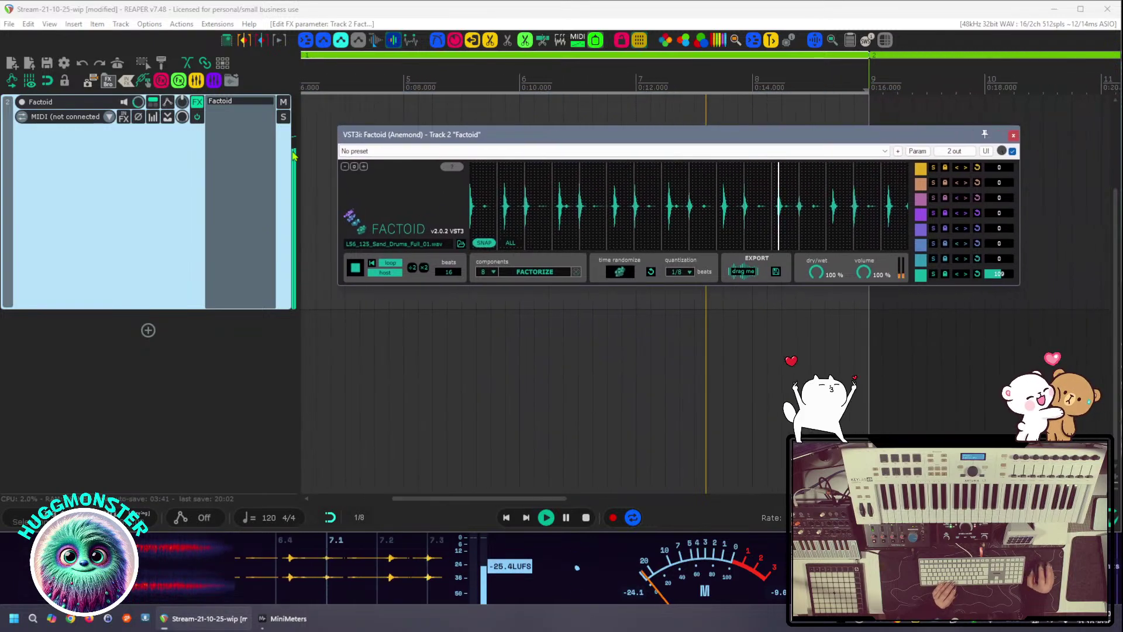
left_click(60, 181)
key("space")
scroll(483, 109, "down", 3)
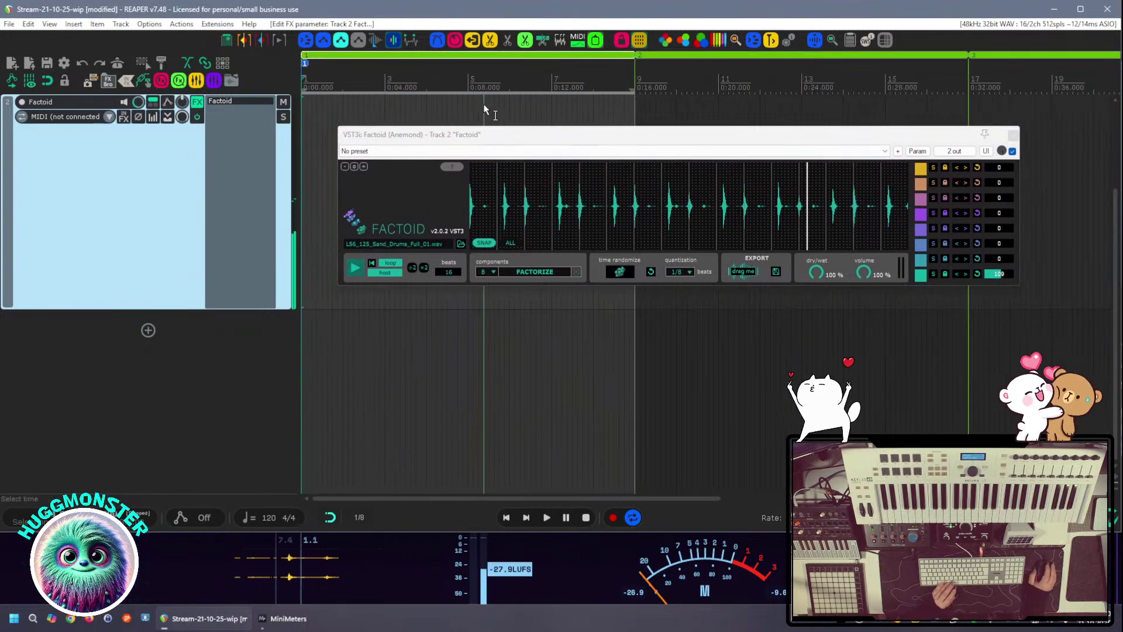
left_click_drag(492, 135, 477, 140)
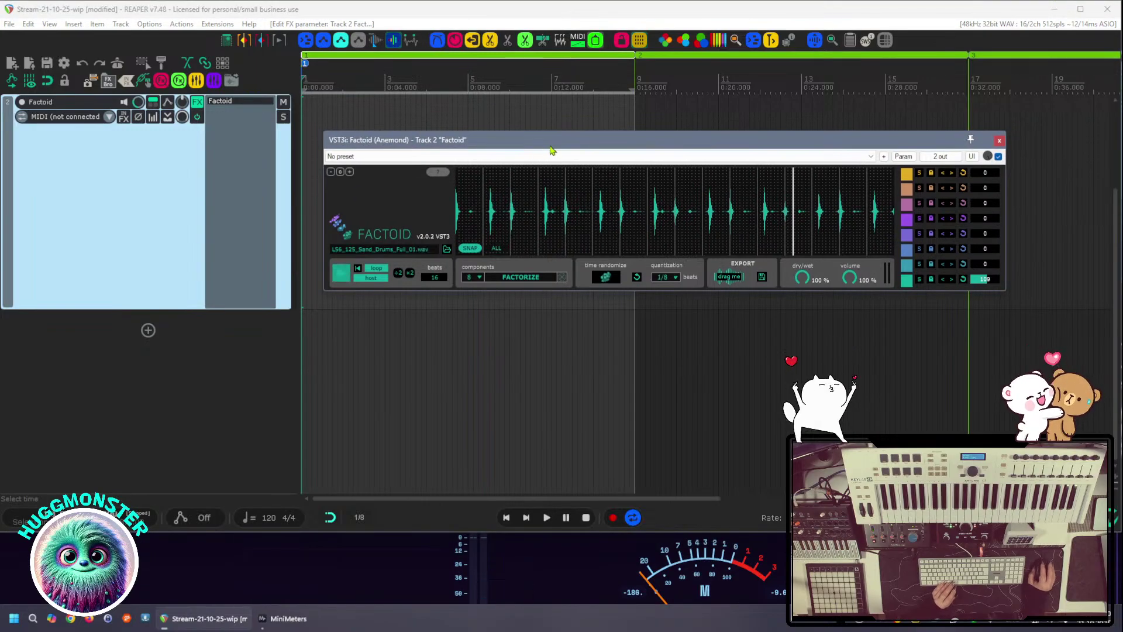
left_click_drag(715, 147, 722, 133)
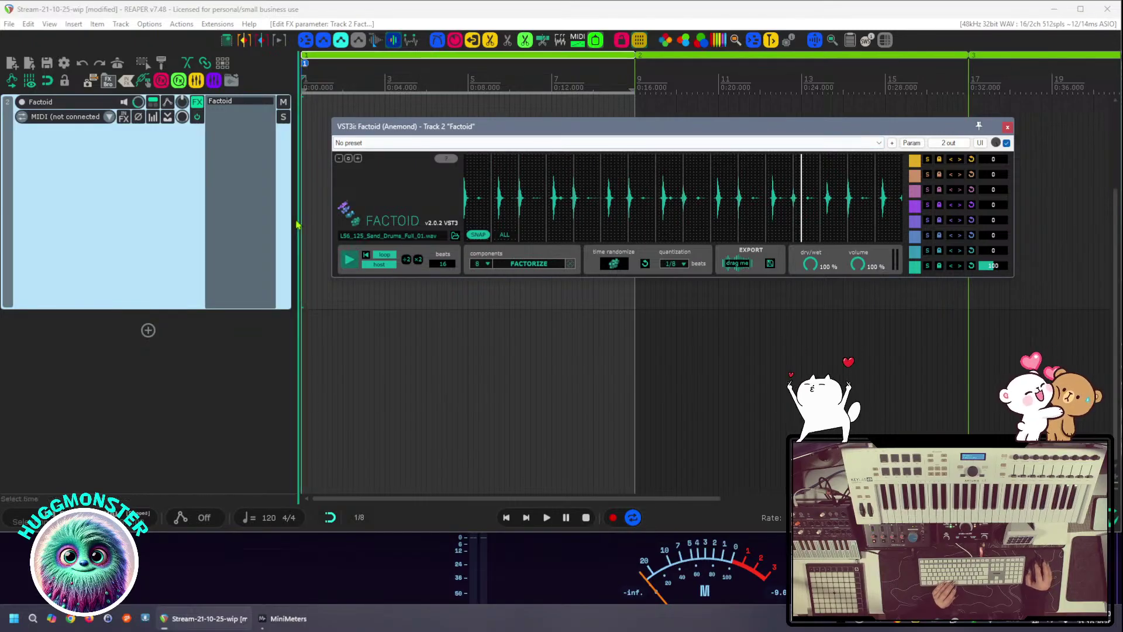
Play the loop, bring the seventh Factoid component in at a level of 55, and stop playback
left_click(547, 517)
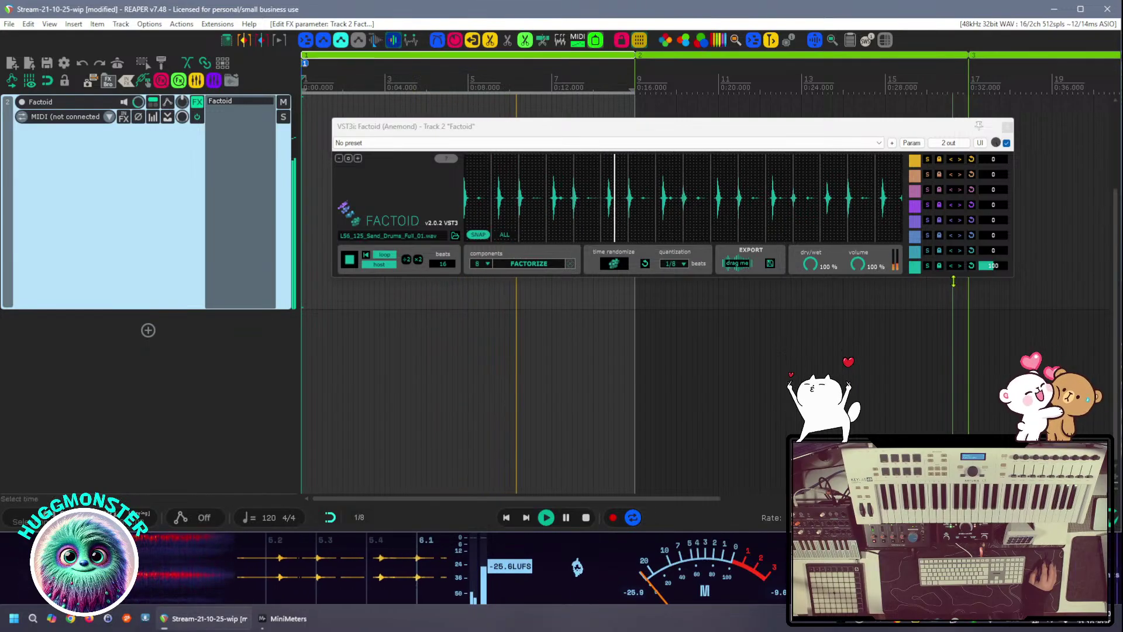
left_click(984, 255)
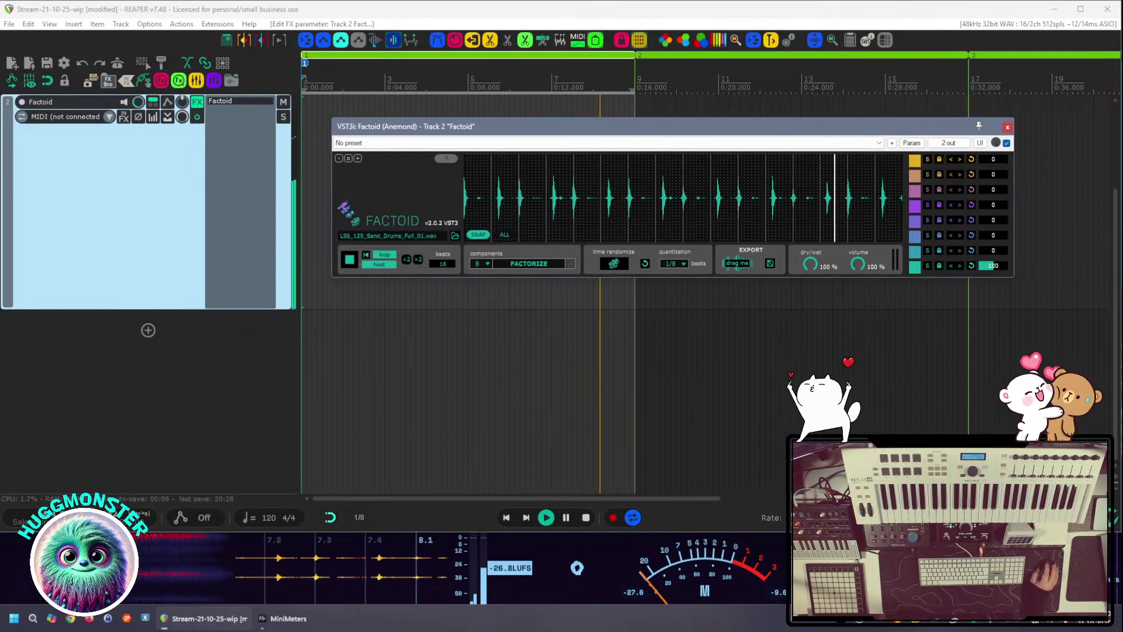
left_click_drag(988, 251, 985, 254)
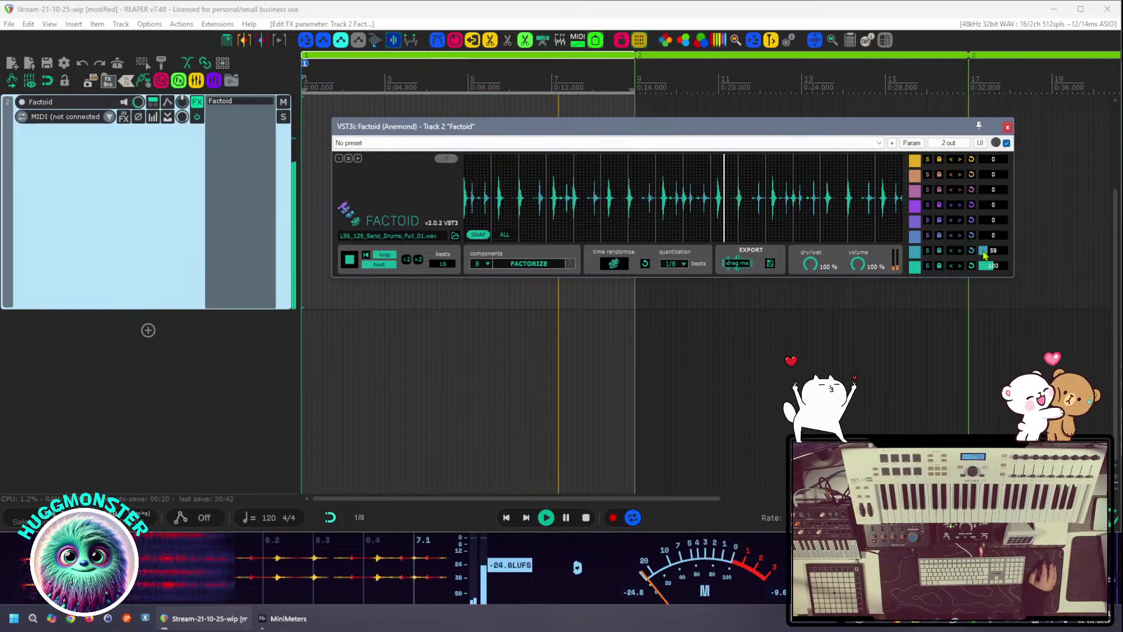
left_click_drag(985, 253, 985, 258)
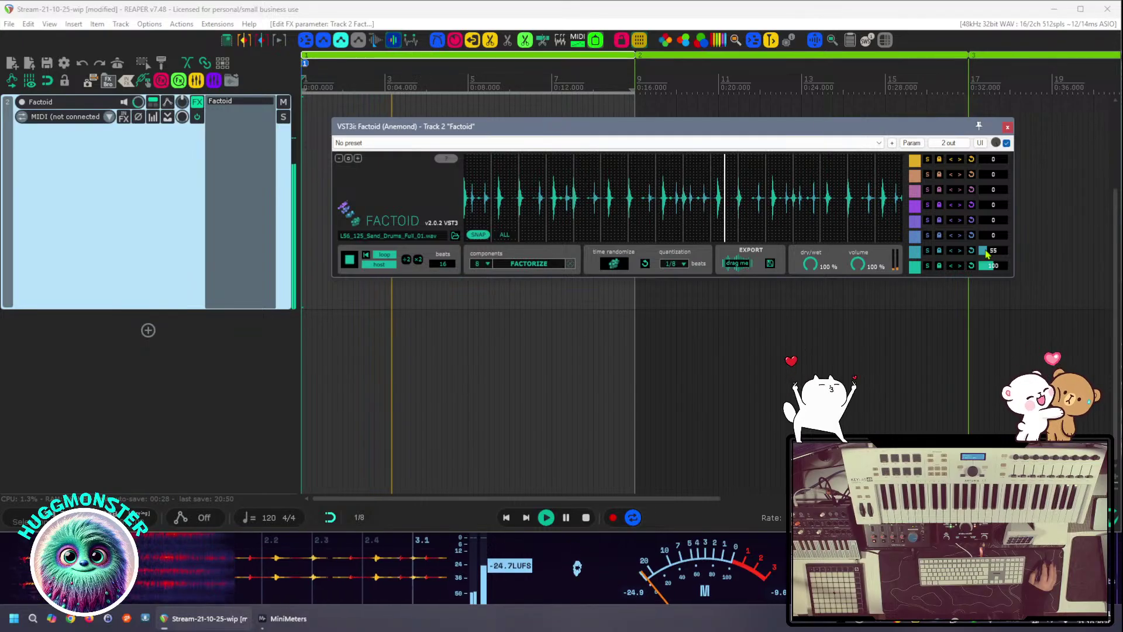
left_click(113, 226)
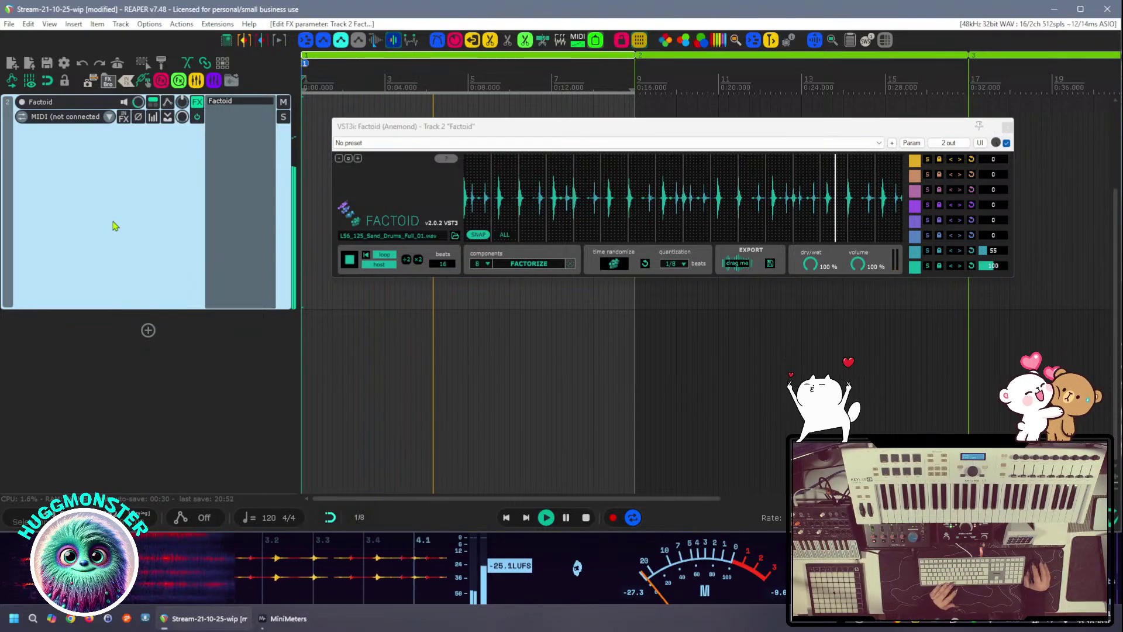
key("space")
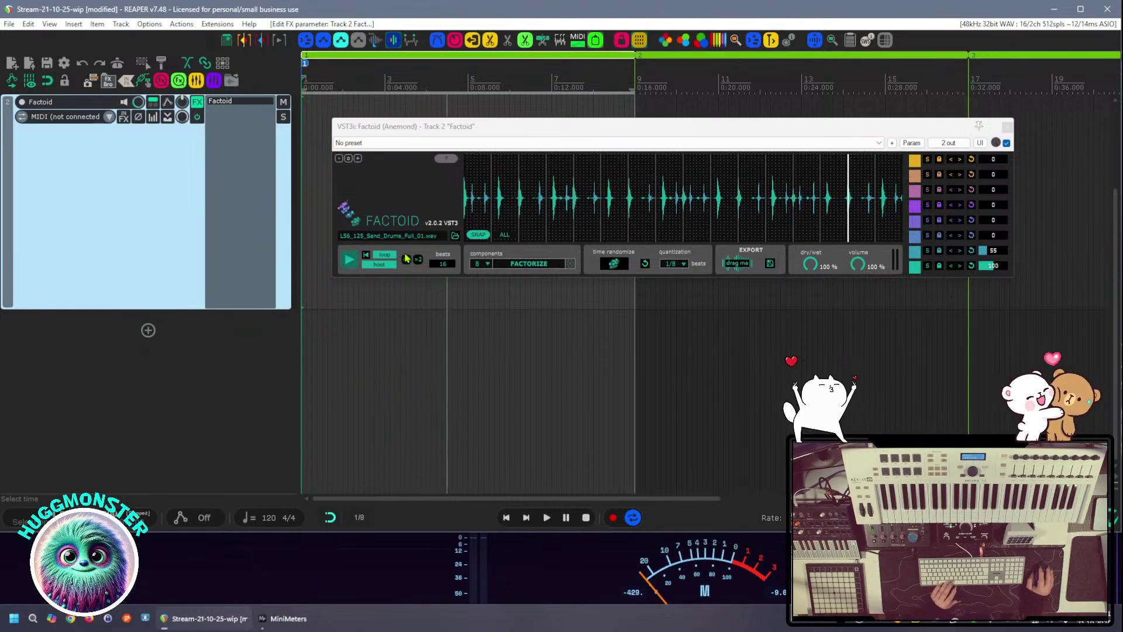
Restart playback and set the level of the sixth Factoid component to 62
key("space")
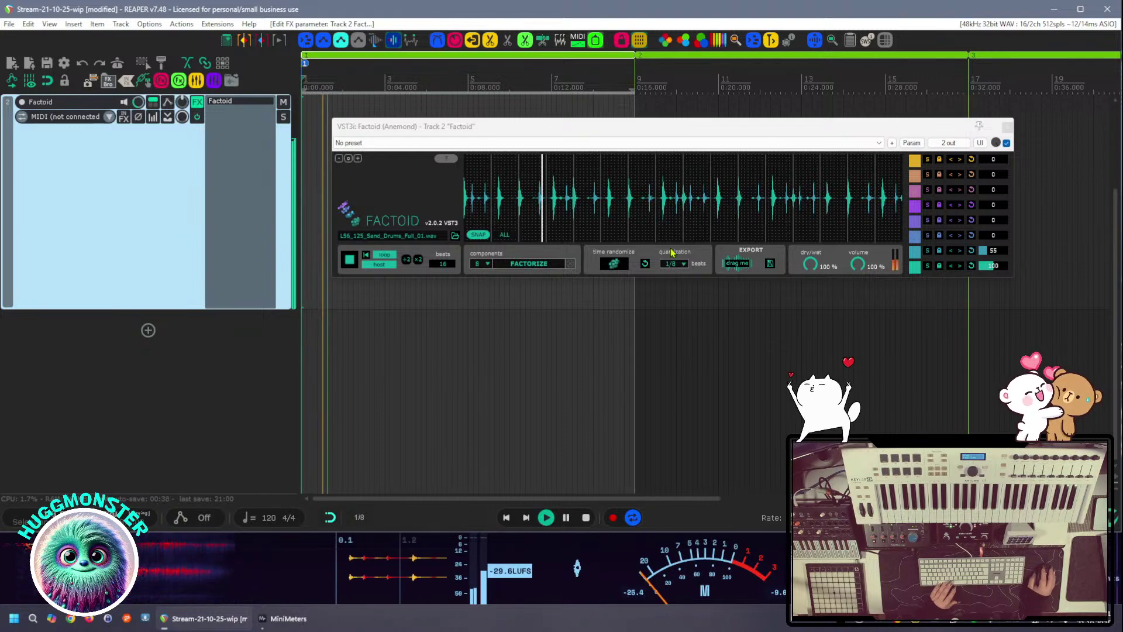
left_click_drag(993, 235, 1000, 235)
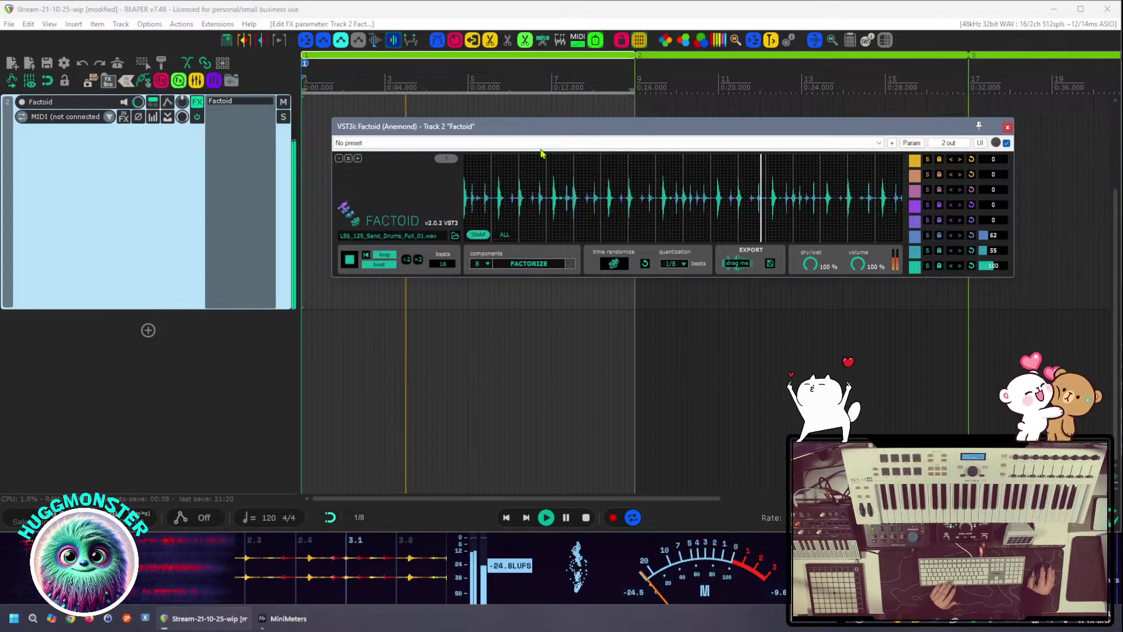
Reposition the Factoid window, bring the fifth component in at a level of 97 during playback, and stop playback
left_click_drag(555, 129, 556, 144)
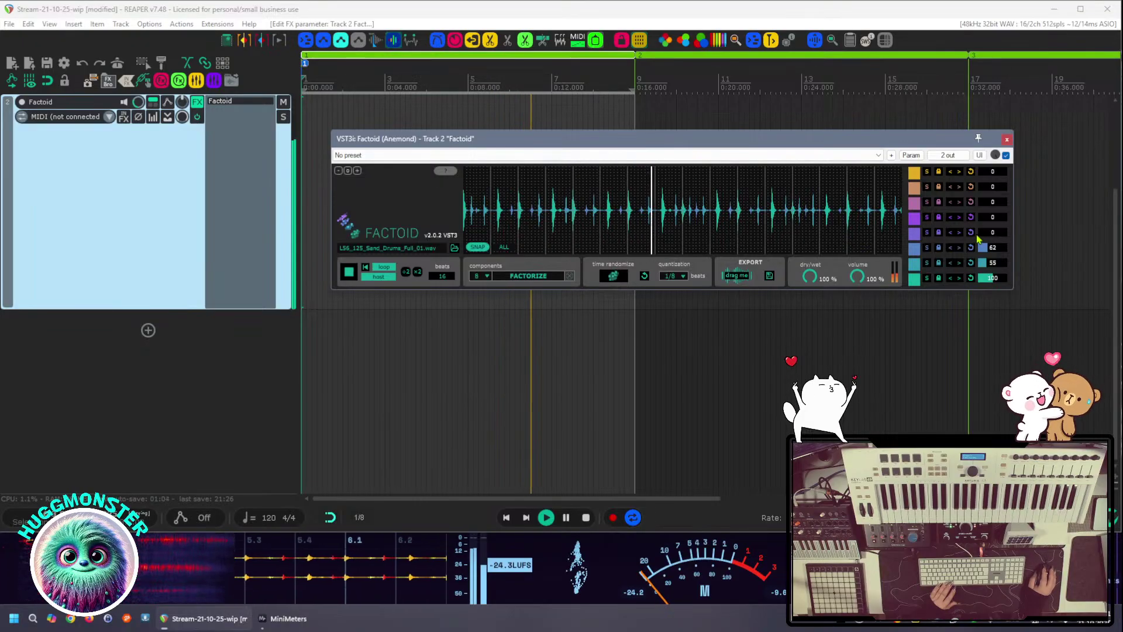
mouse_move(978, 238)
left_mouse_down()
mouse_move(978, 217)
mouse_move(1006, 232)
mouse_move(992, 232)
left_mouse_up()
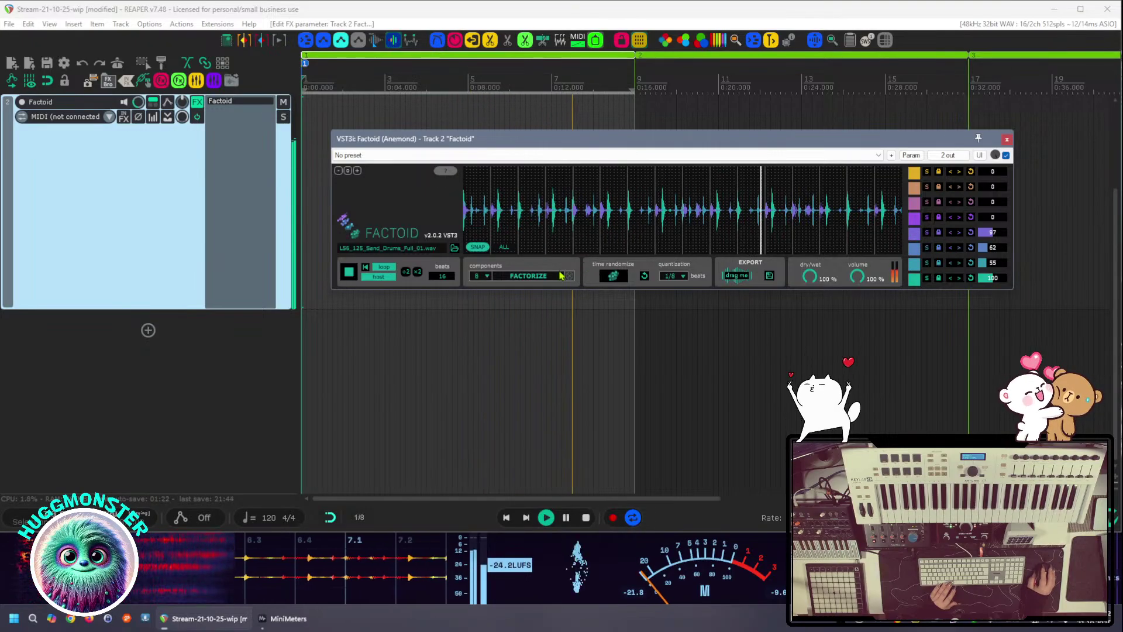
left_click(129, 258)
key("space")
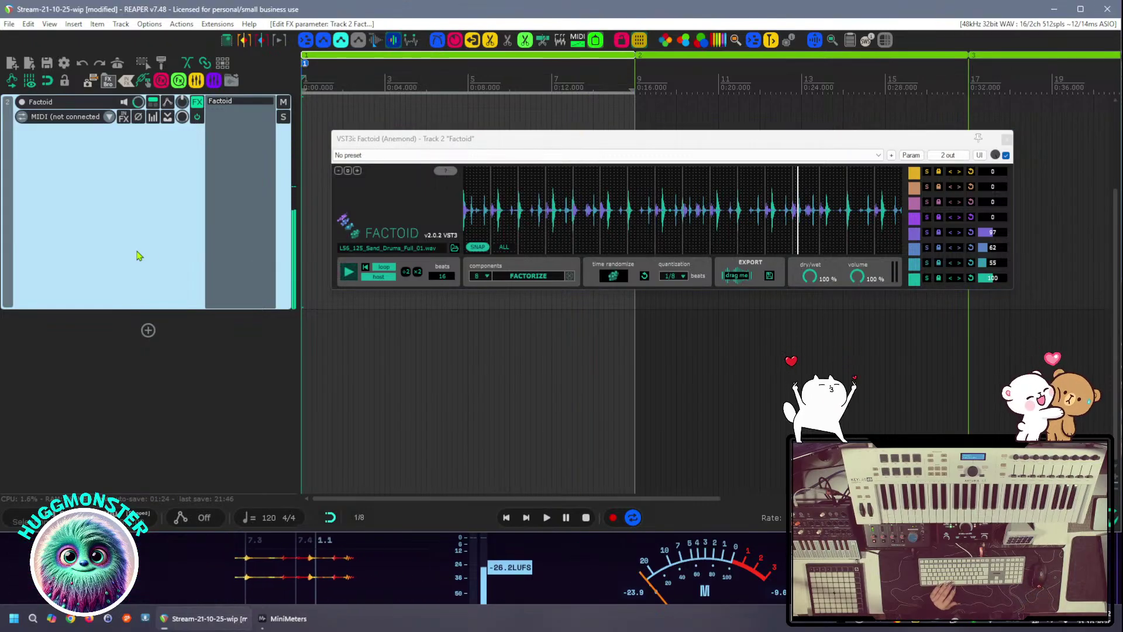
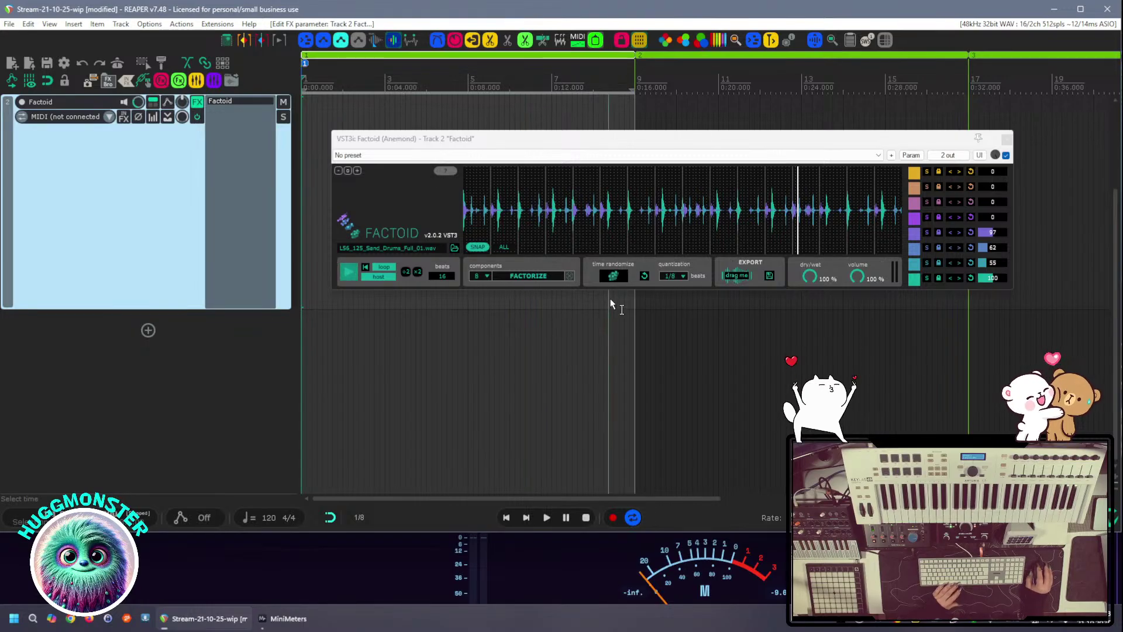
Save the project, shrink the Loopcloud track to its minimum height, and reposition the Factoid window
left_click_drag(614, 139, 599, 136)
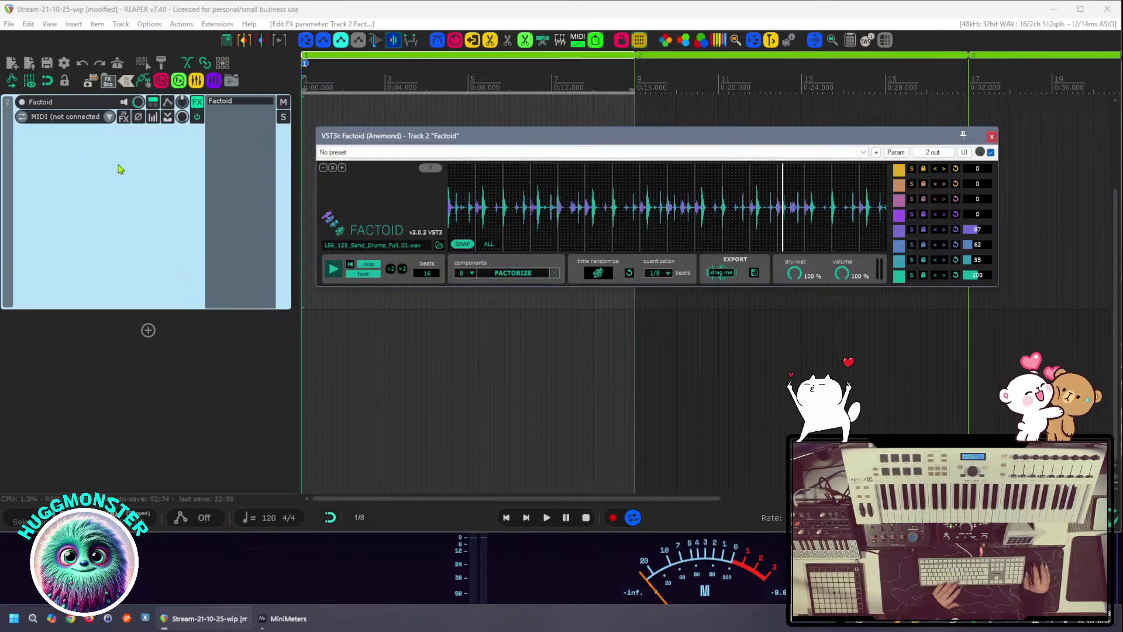
left_click(46, 64)
scroll(83, 215, "up", 3)
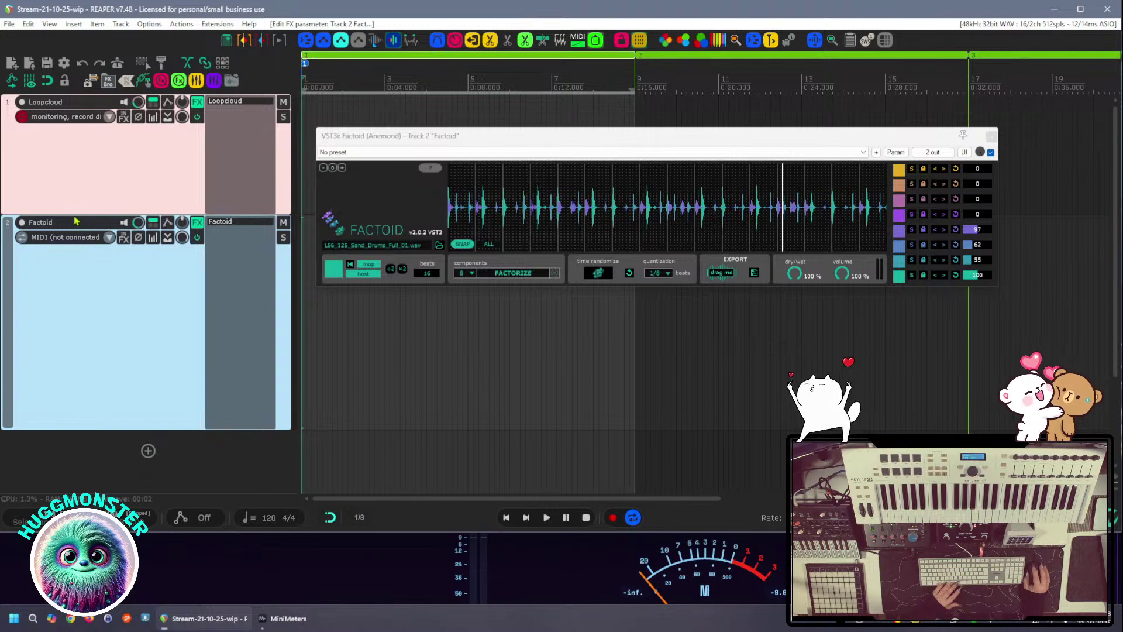
left_click_drag(74, 214, 80, 103)
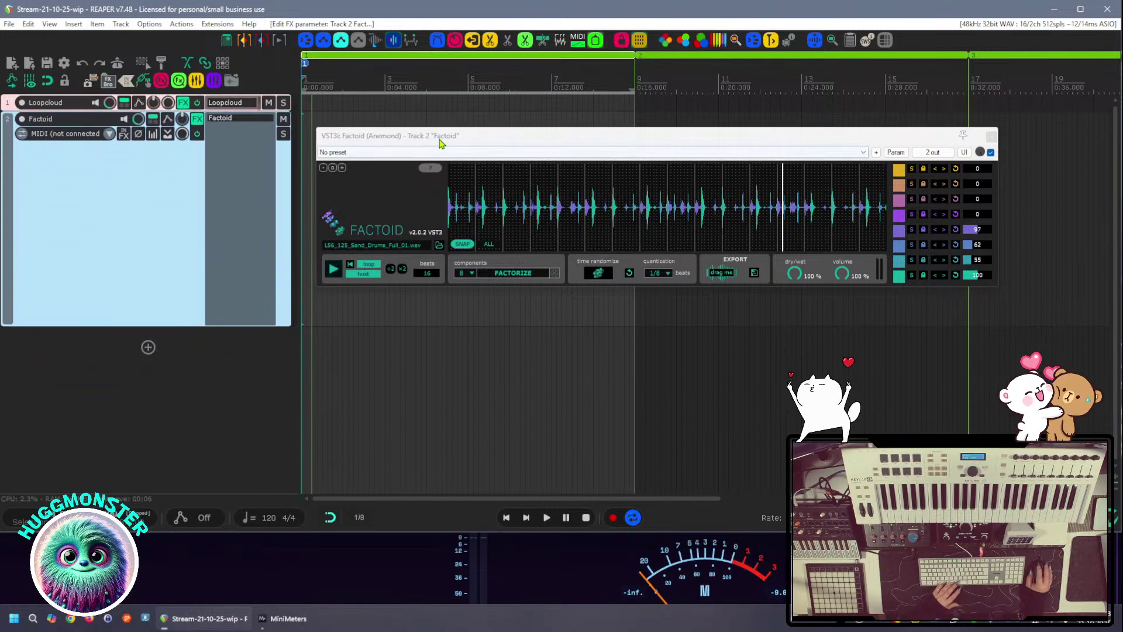
left_click_drag(442, 140, 436, 145)
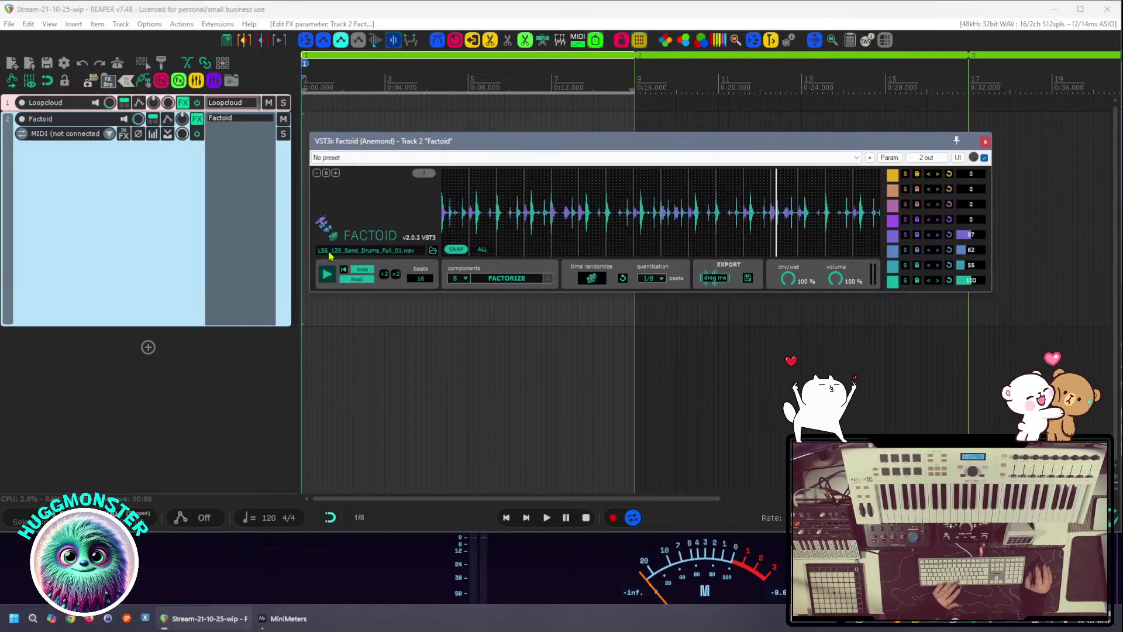
Audition the rebalanced loop at 16 beats, try it with the beat count halved to 8, and stop playback
left_click(547, 517)
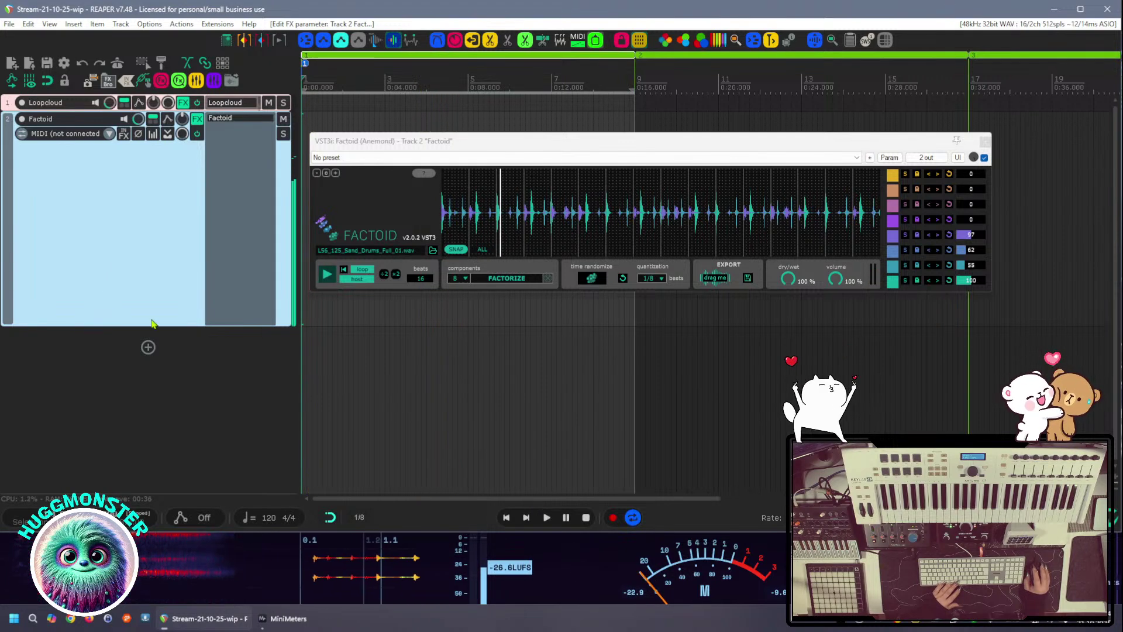
left_click(385, 278)
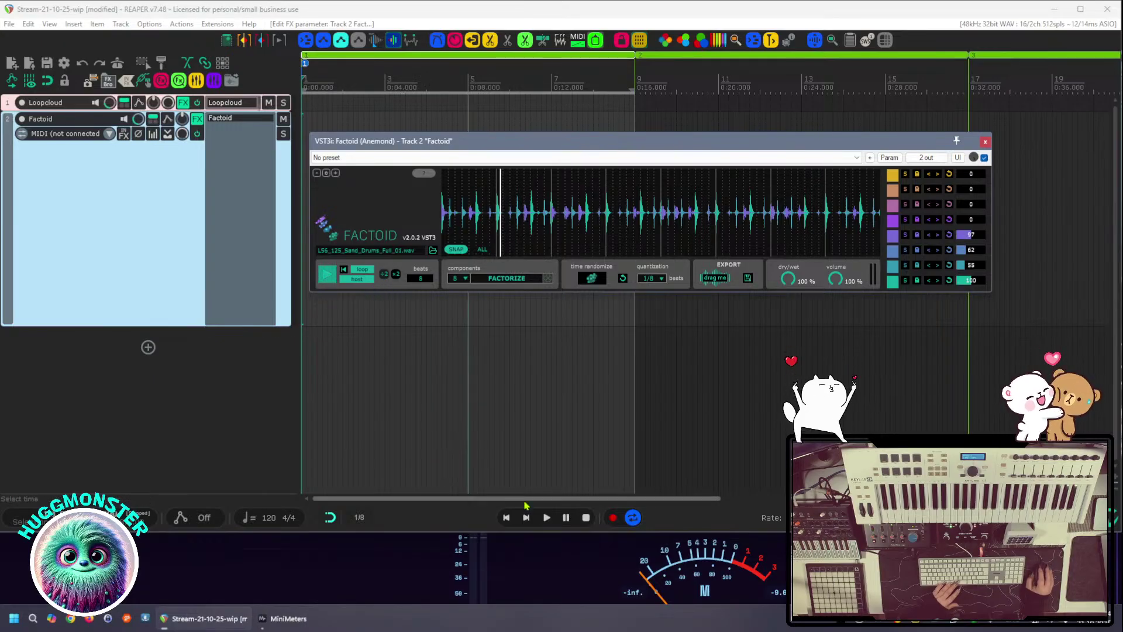
left_click(547, 518)
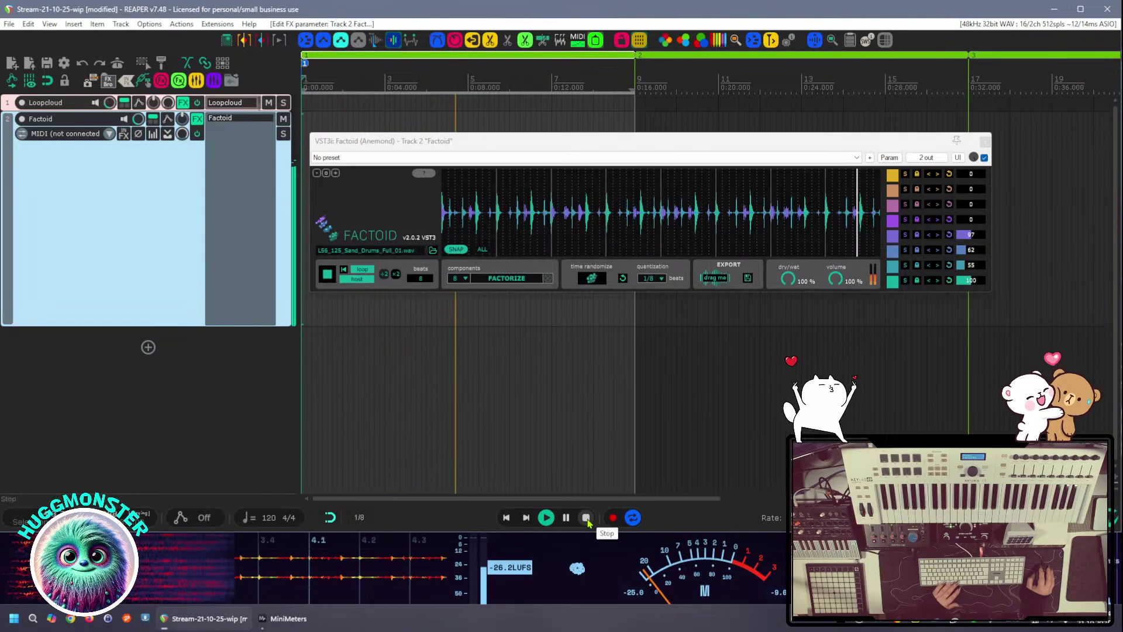
left_click(586, 518)
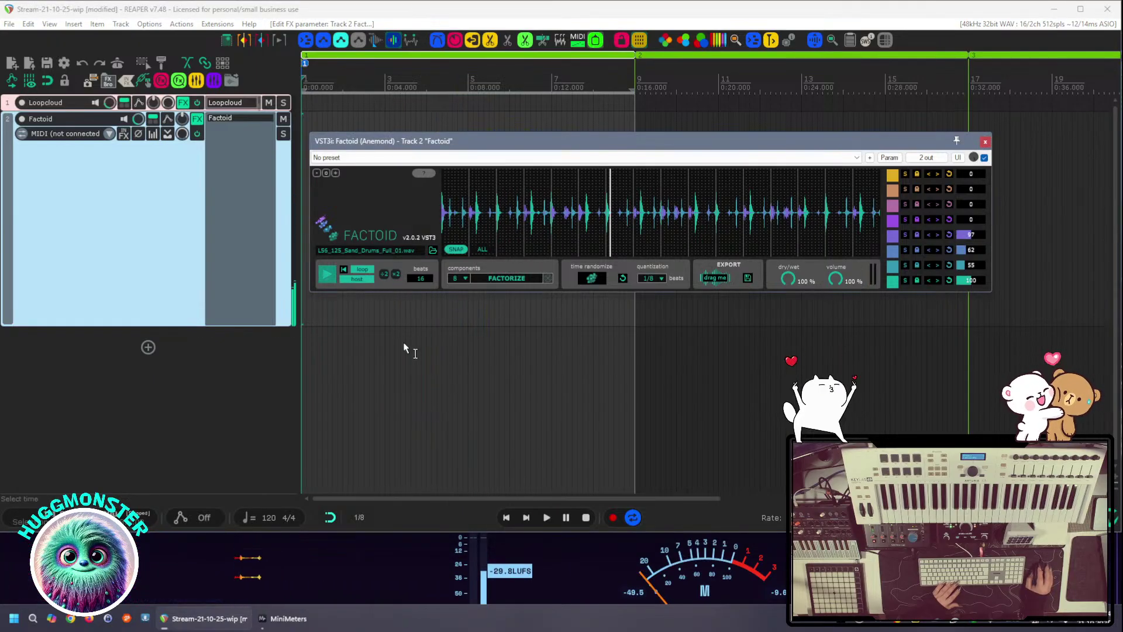
Play the loop at 8 beats, double Factoid's beat count to 16 and again to 32 during playback, and stop
left_click(385, 274)
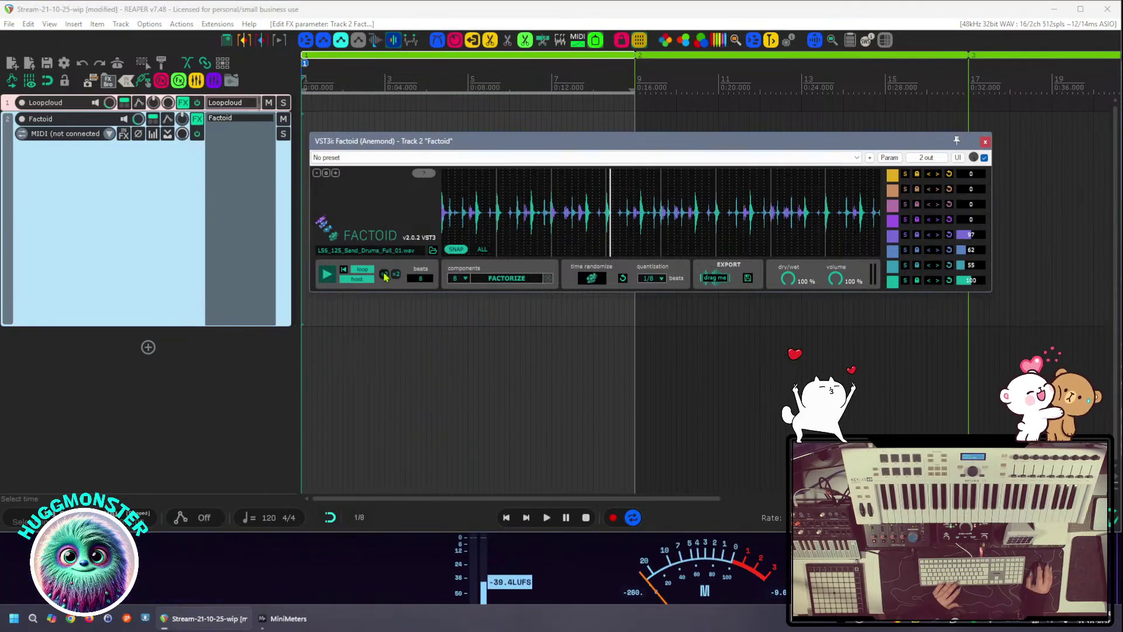
left_click(541, 509)
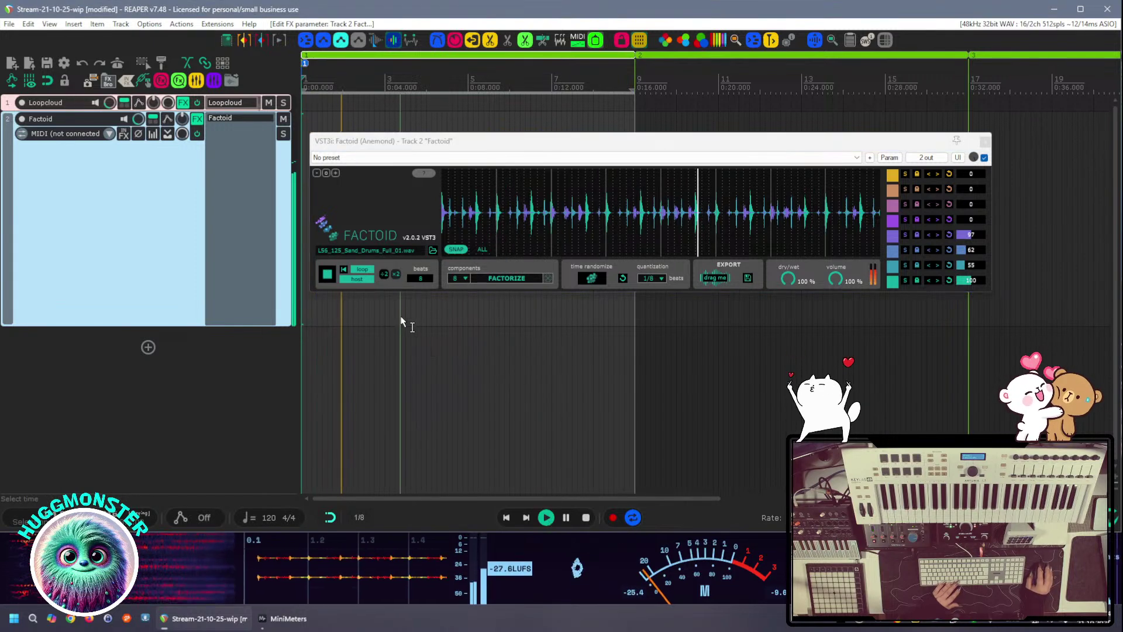
left_click(396, 275)
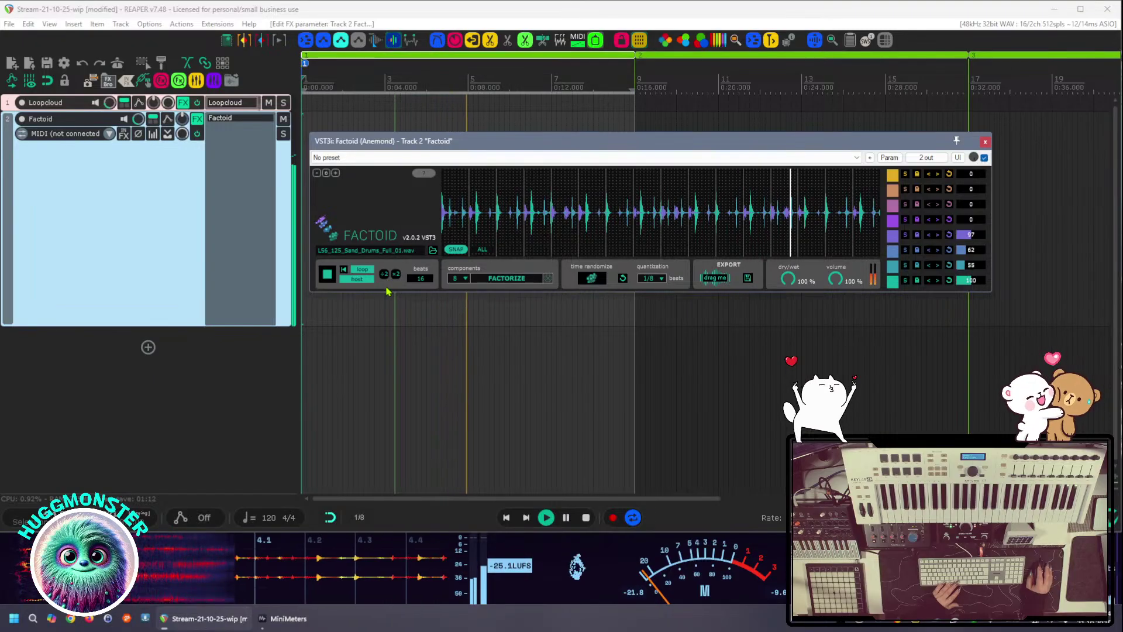
left_click(396, 275)
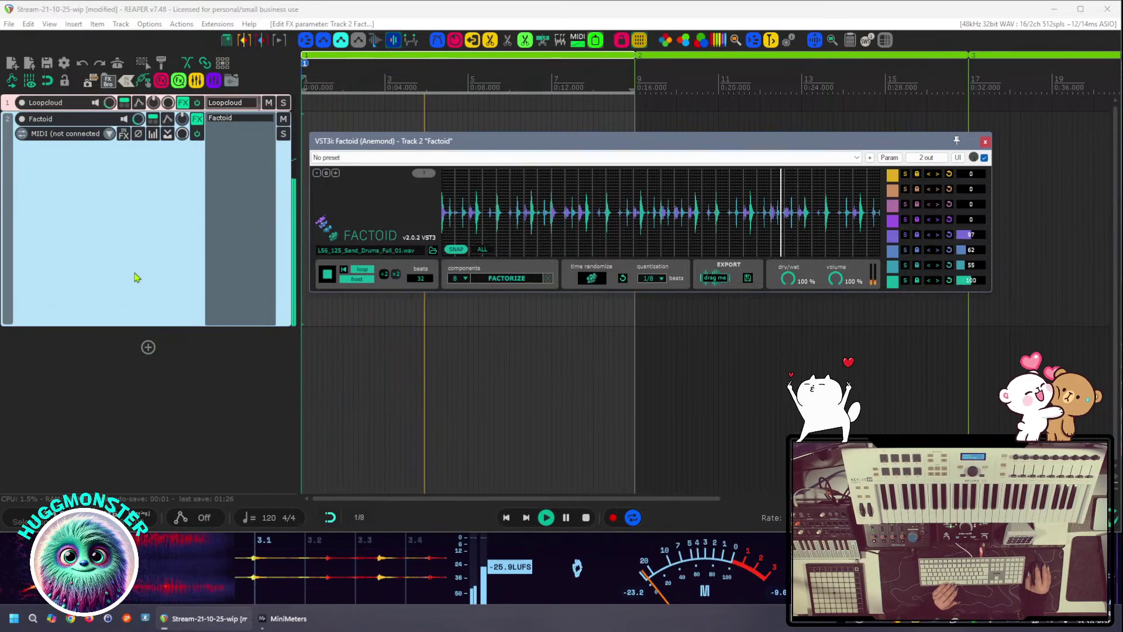
left_click(124, 280)
key("space")
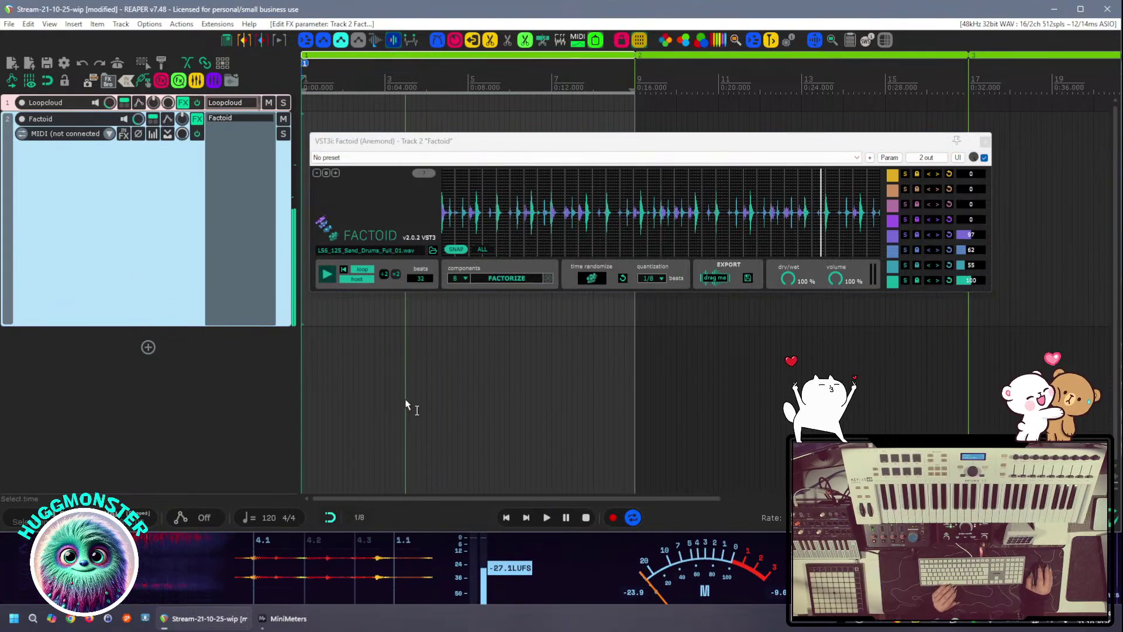
Reduce the Factoid track's height and add a new empty track below it
left_click(503, 401)
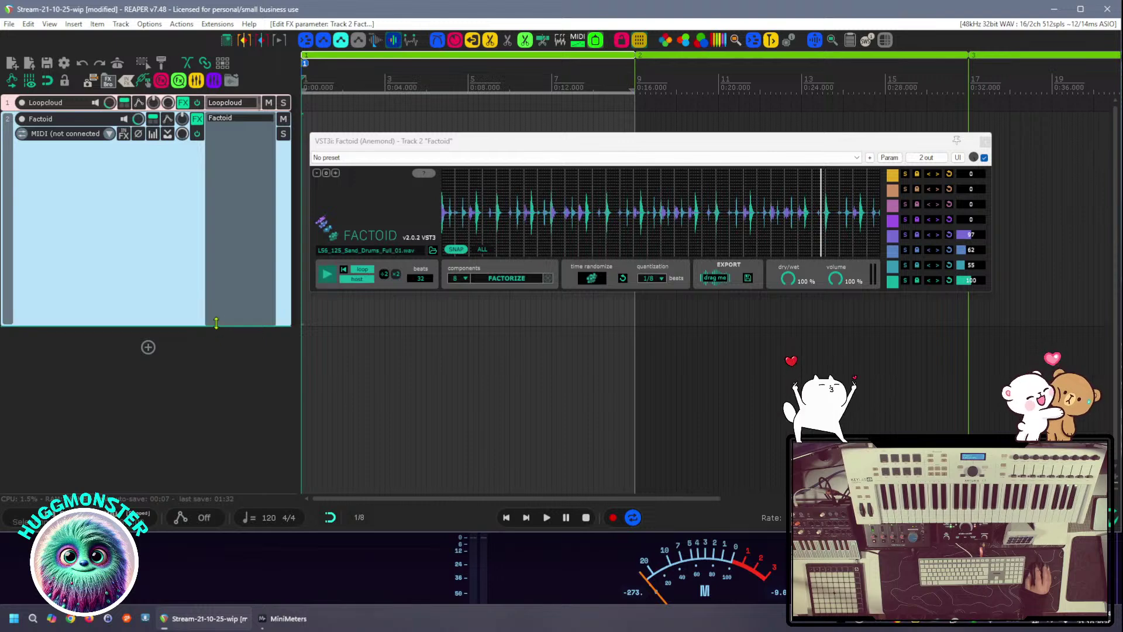
left_click_drag(216, 323, 220, 214)
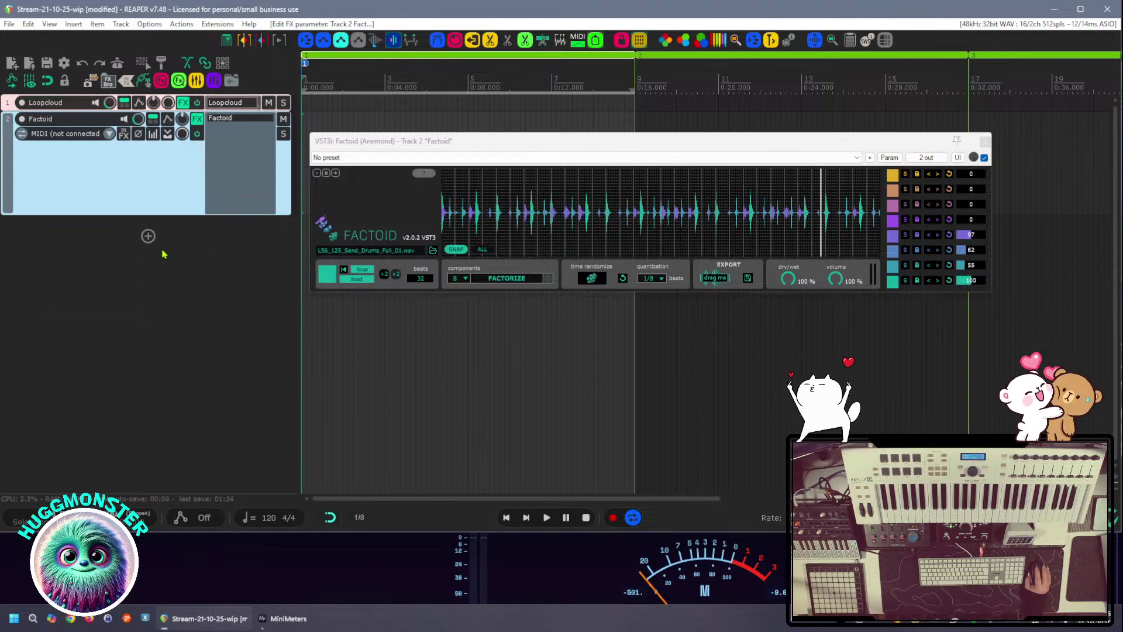
left_click(148, 237)
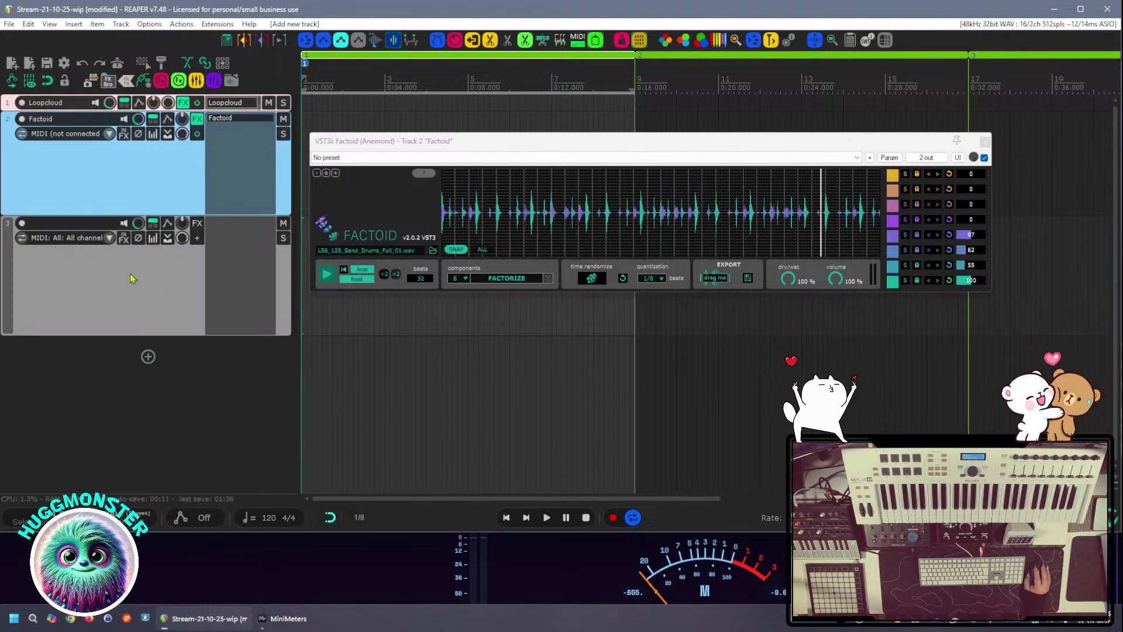
Create an audio send from the Factoid track to track 3 with its MIDI channels set to None
left_click_drag(157, 123, 153, 227)
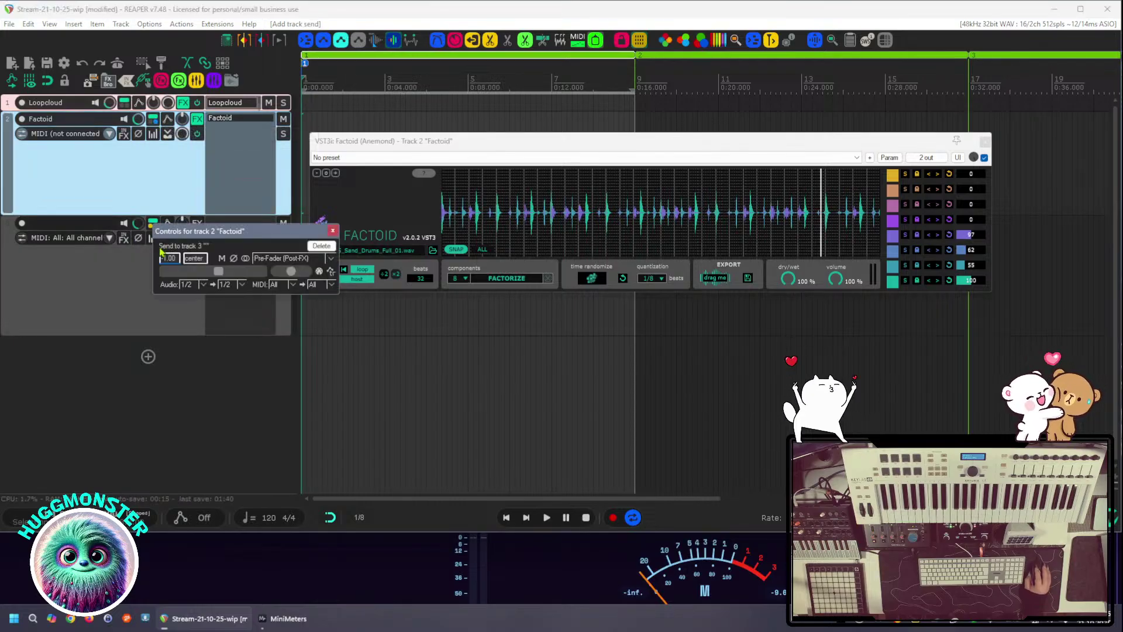
left_click(288, 286)
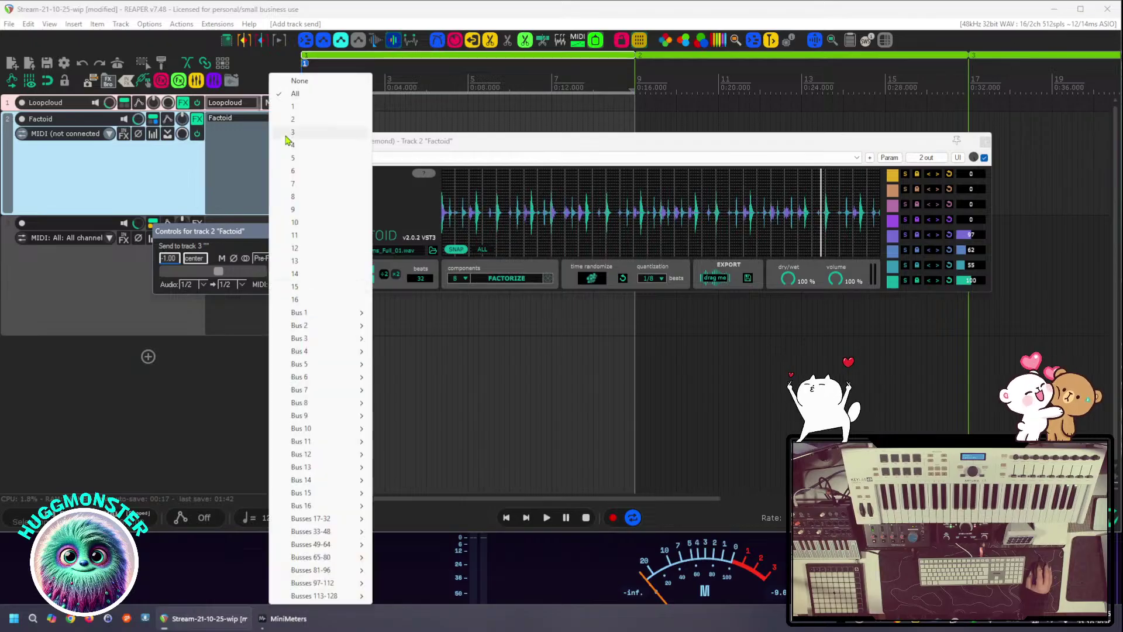
left_click(301, 82)
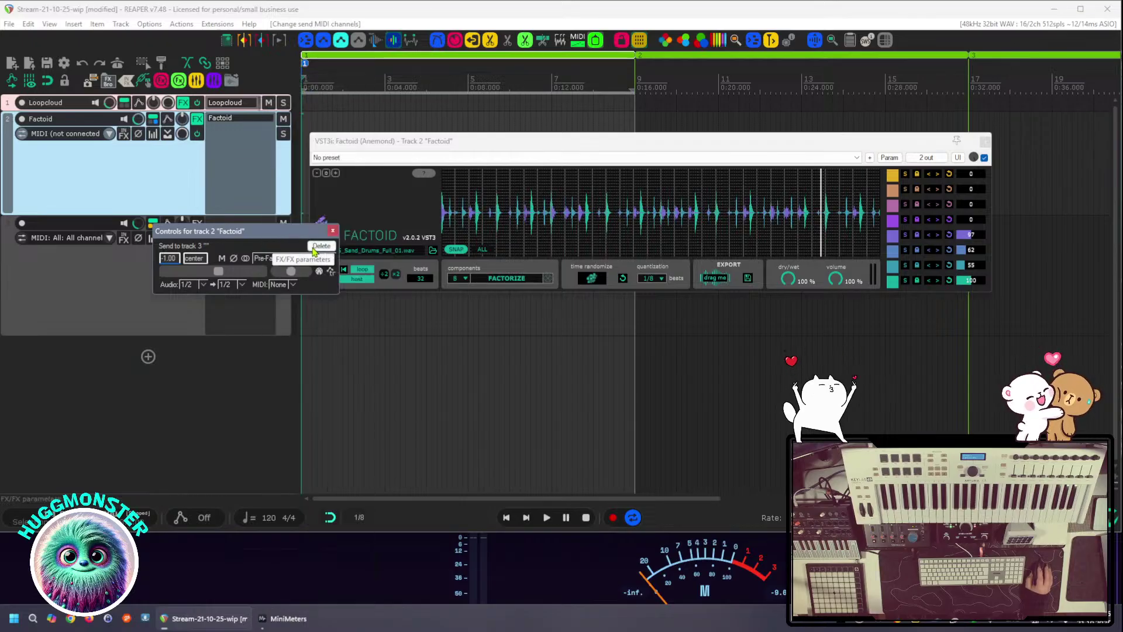
left_click(333, 231)
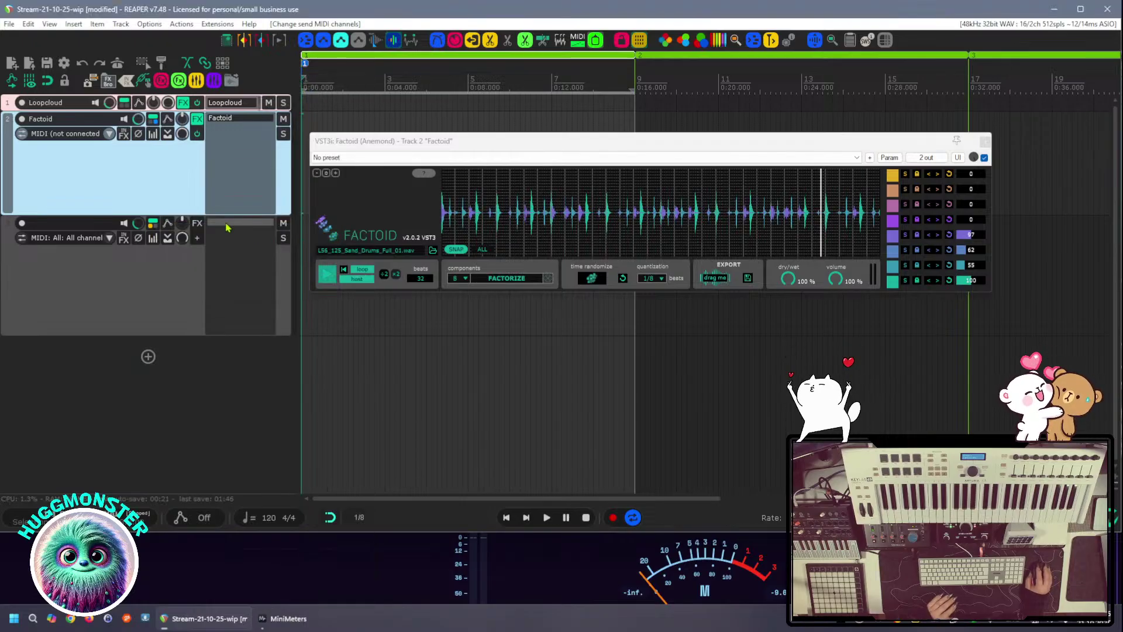
Select track 3, play the loop to check the Factoid signal arriving through the send, and stop playback
left_click(72, 287)
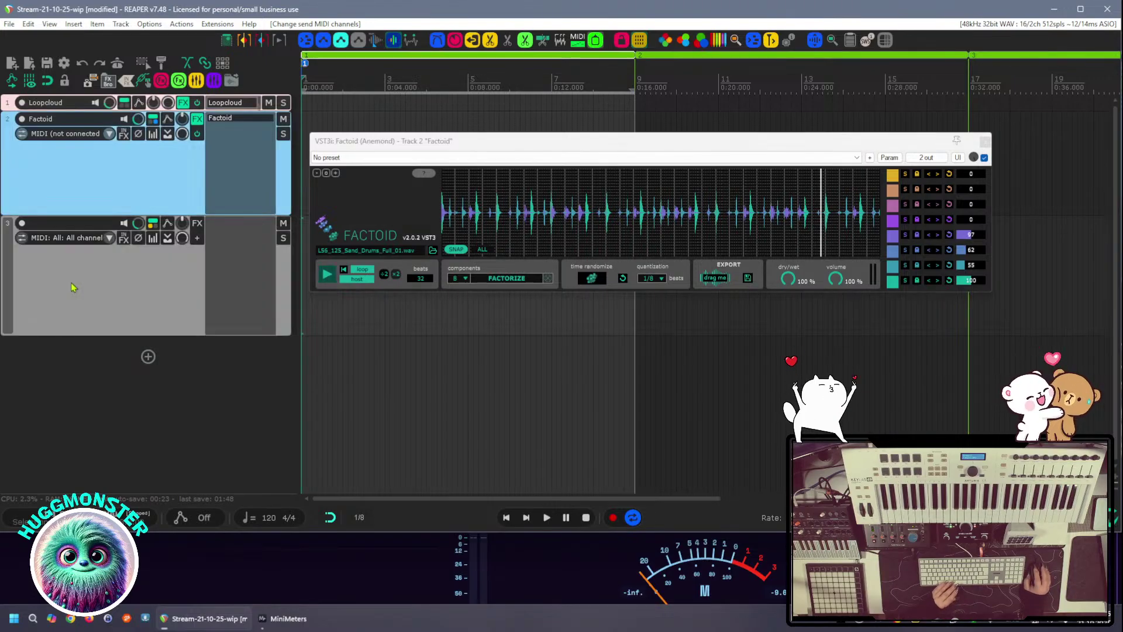
key("space")
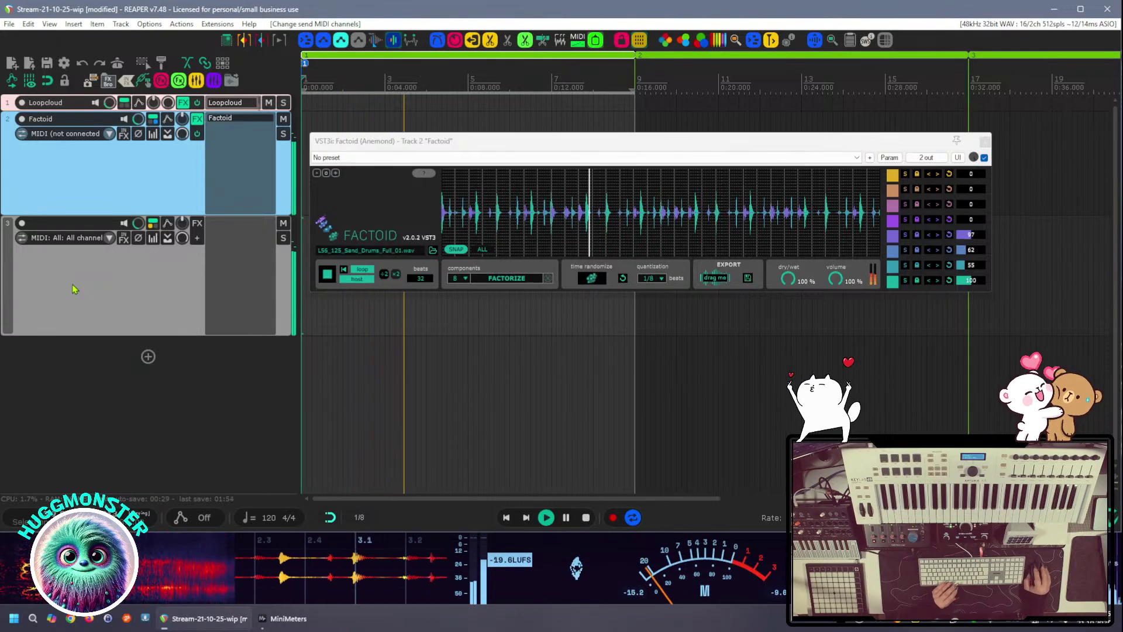
key("space")
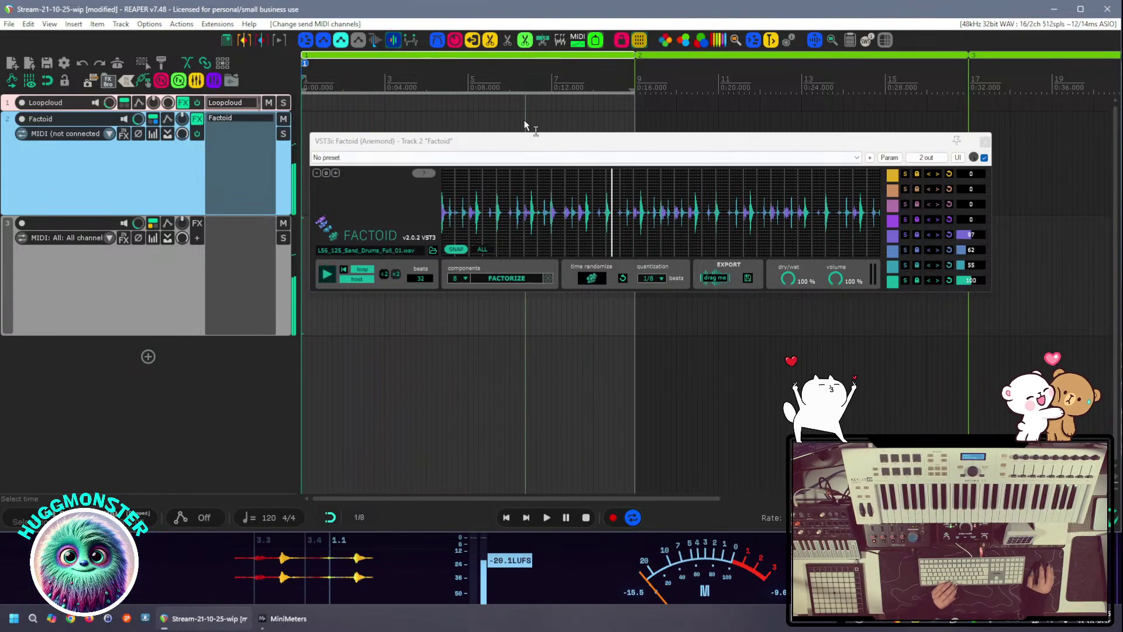
Clear the loop and time selection from the arrangement
left_click(442, 111)
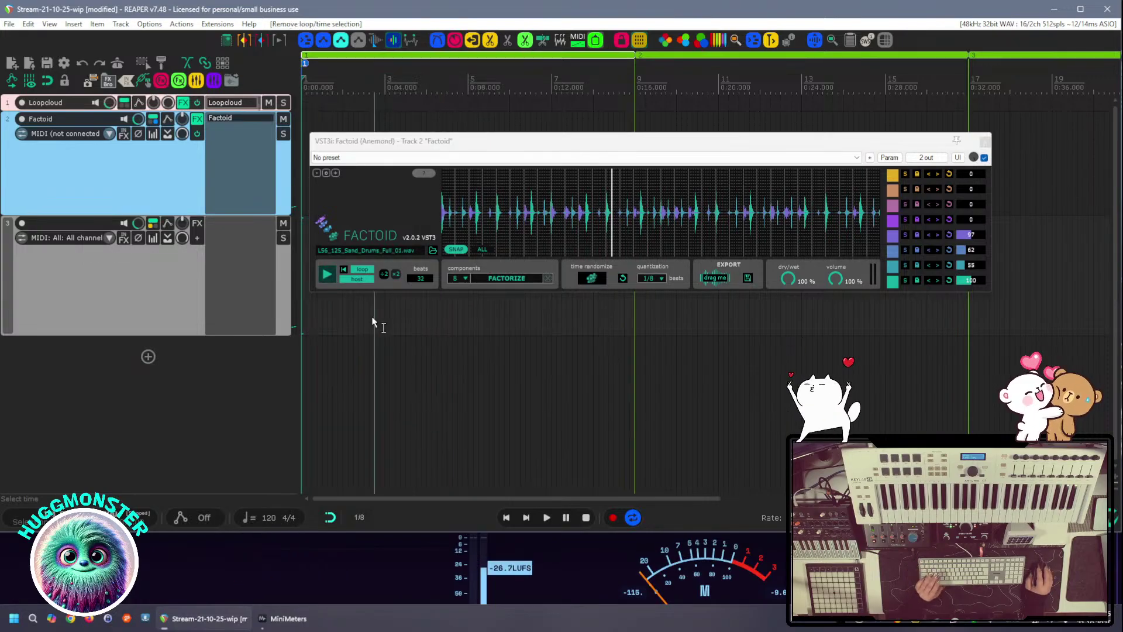
left_click(401, 338)
left_click(432, 345)
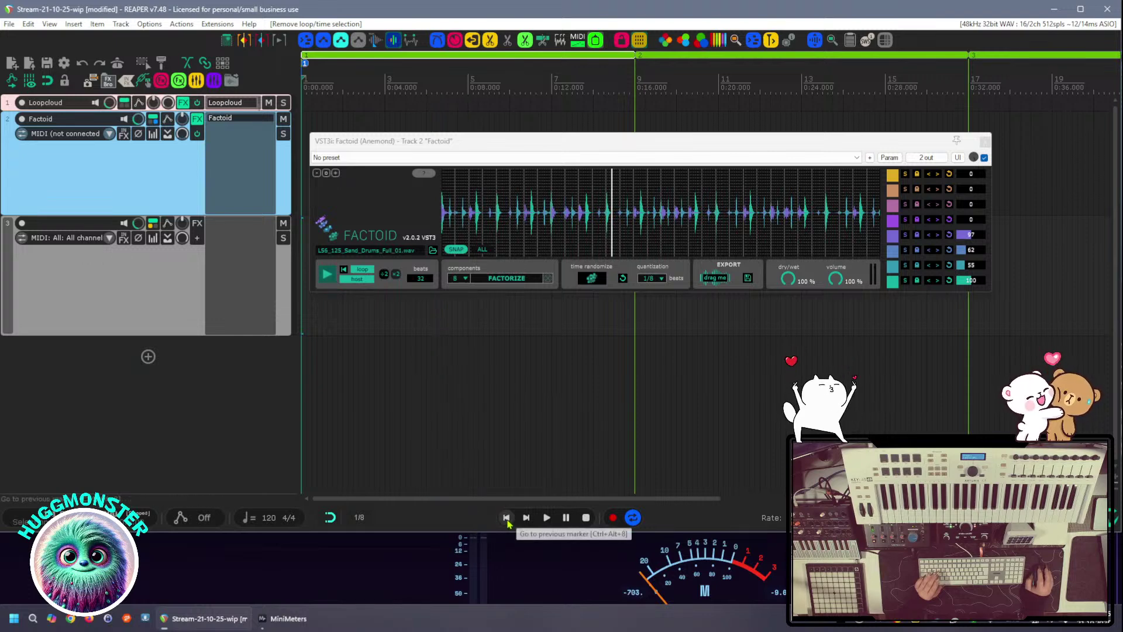
Audition Factoid's drum loop with the project playback, and rewind the plugin's playback to its start
left_click(544, 519)
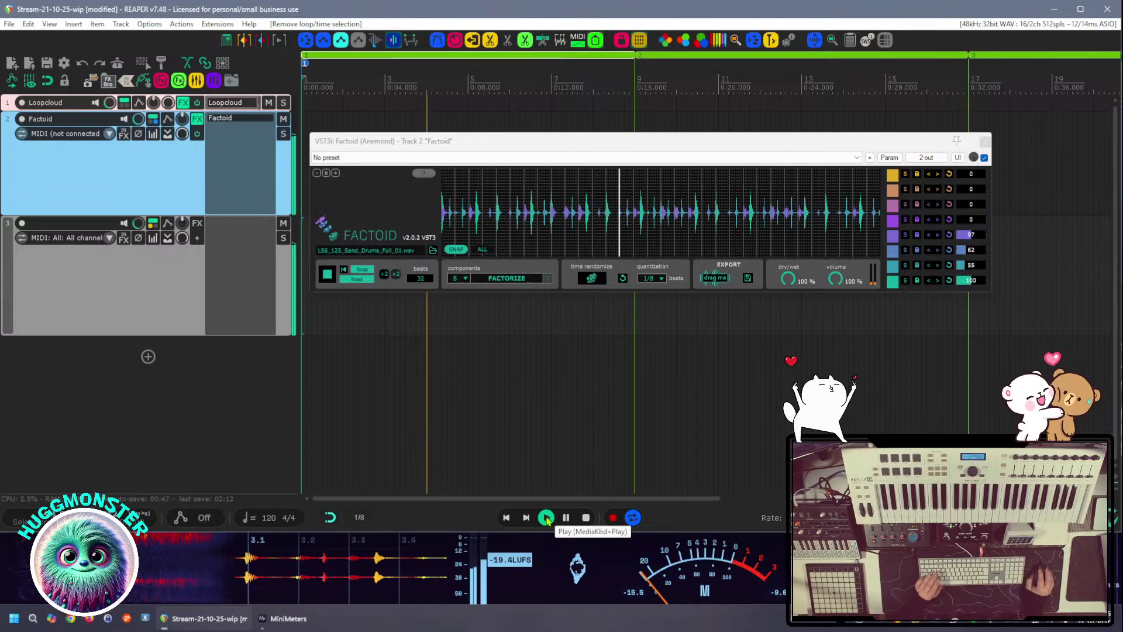
left_click(586, 518)
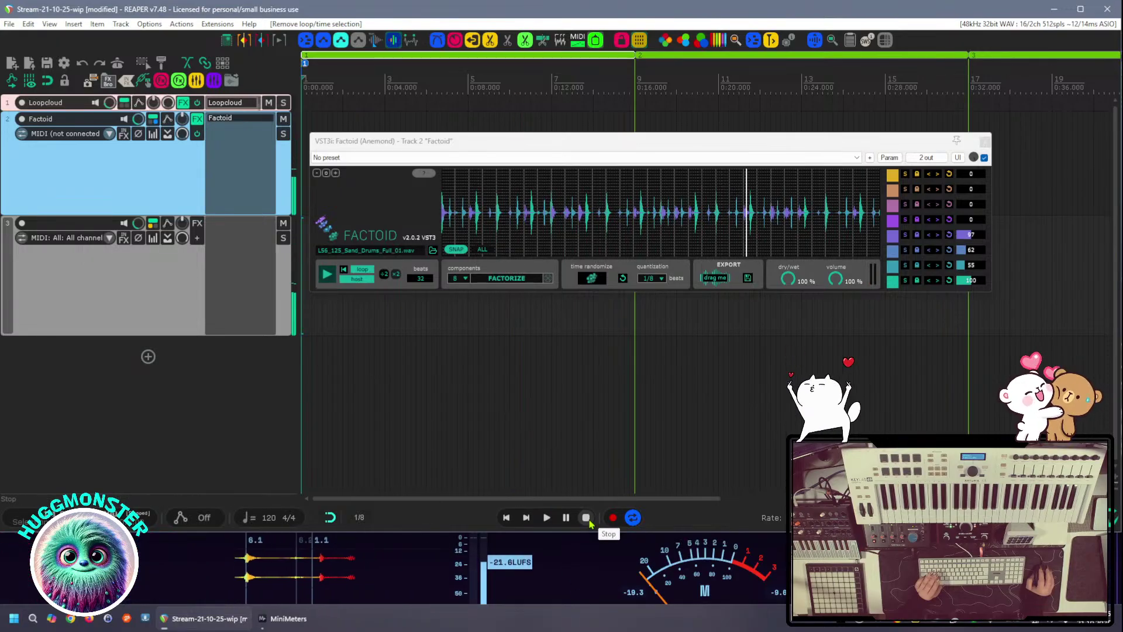
left_click_drag(745, 175, 408, 174)
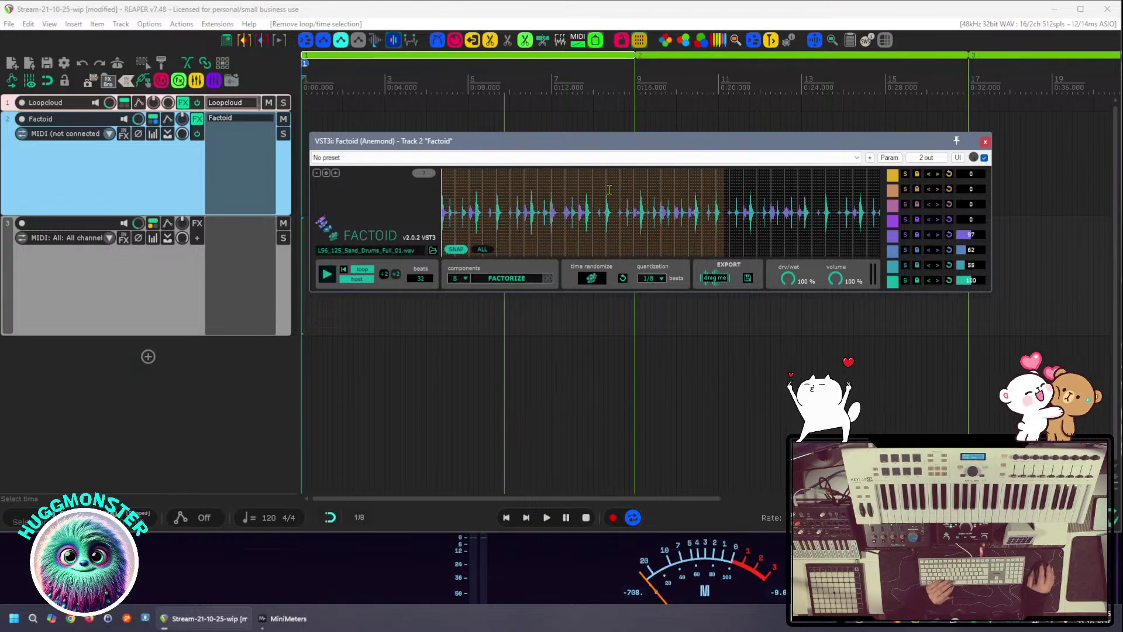
left_click(769, 191)
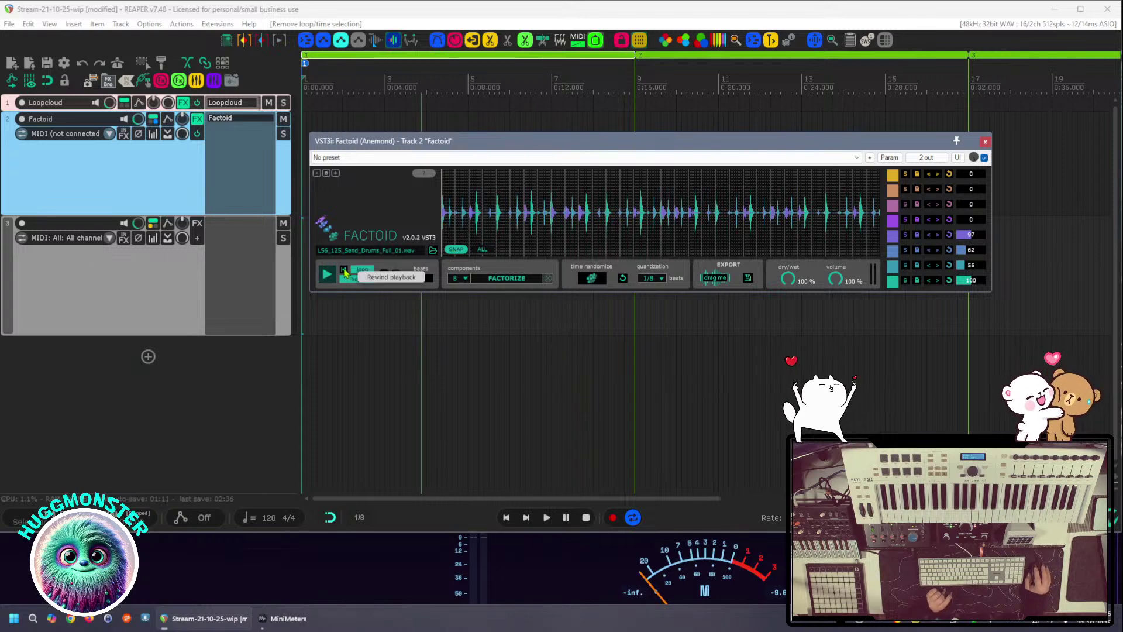
left_click(344, 272)
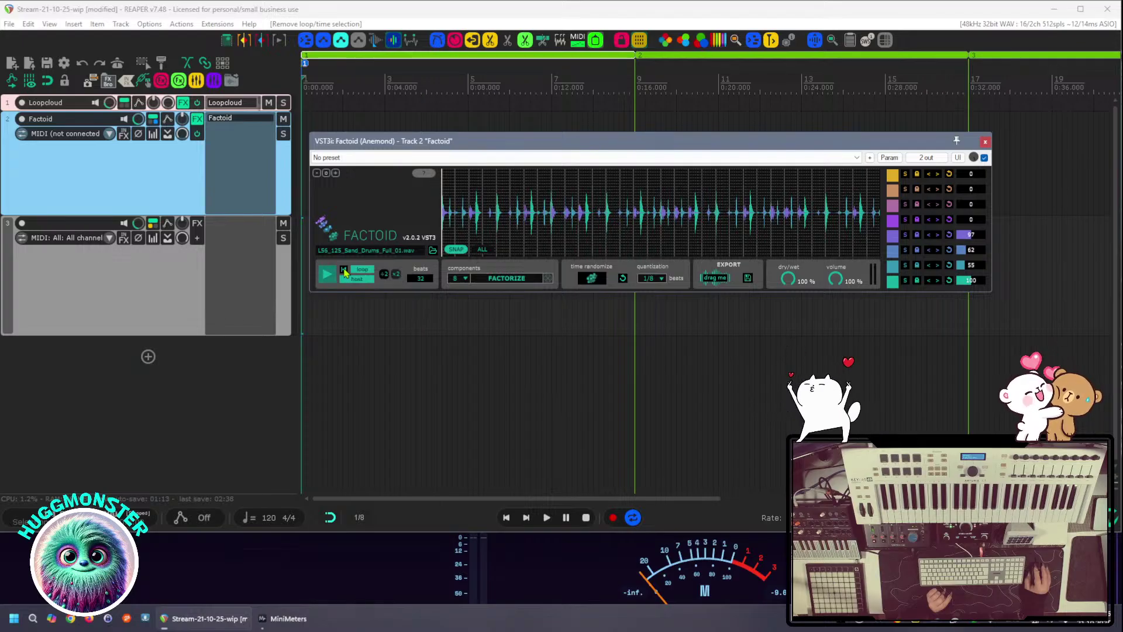
left_click(474, 345)
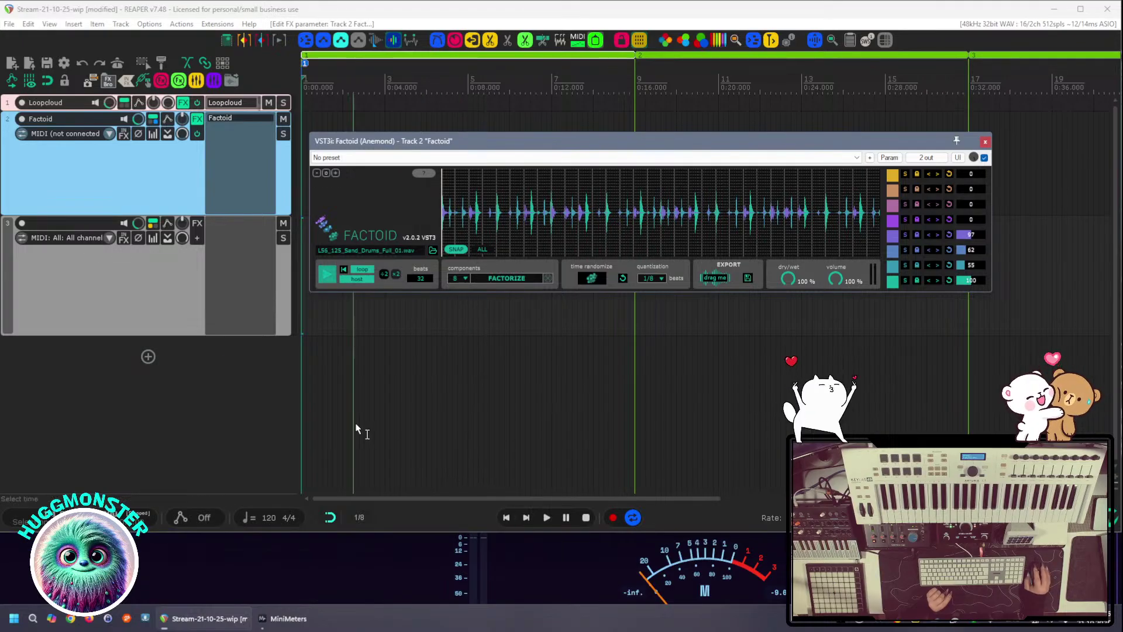
Arm track 3 for recording and set its record mode to stereo output
left_click(21, 223)
right_click(21, 223)
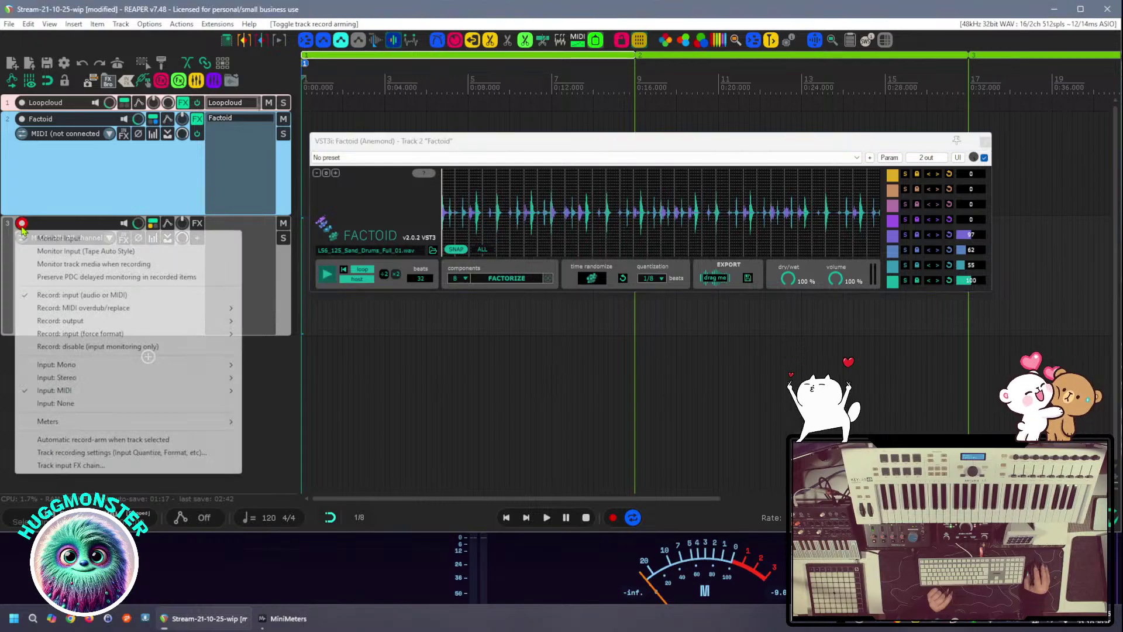
mouse_move(65, 323)
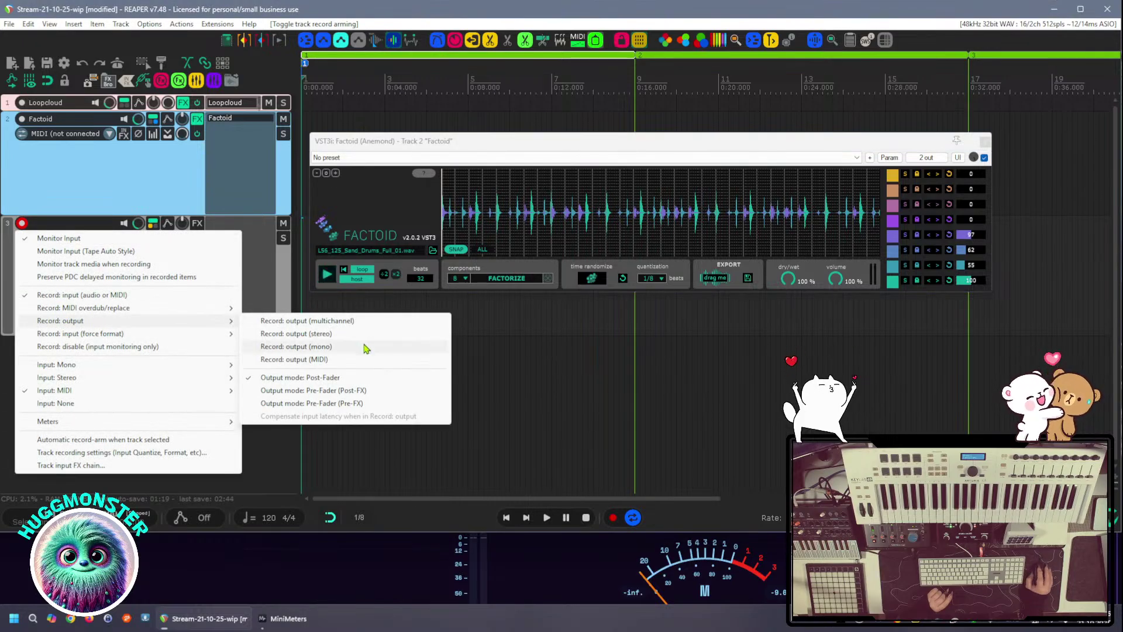
left_click(362, 335)
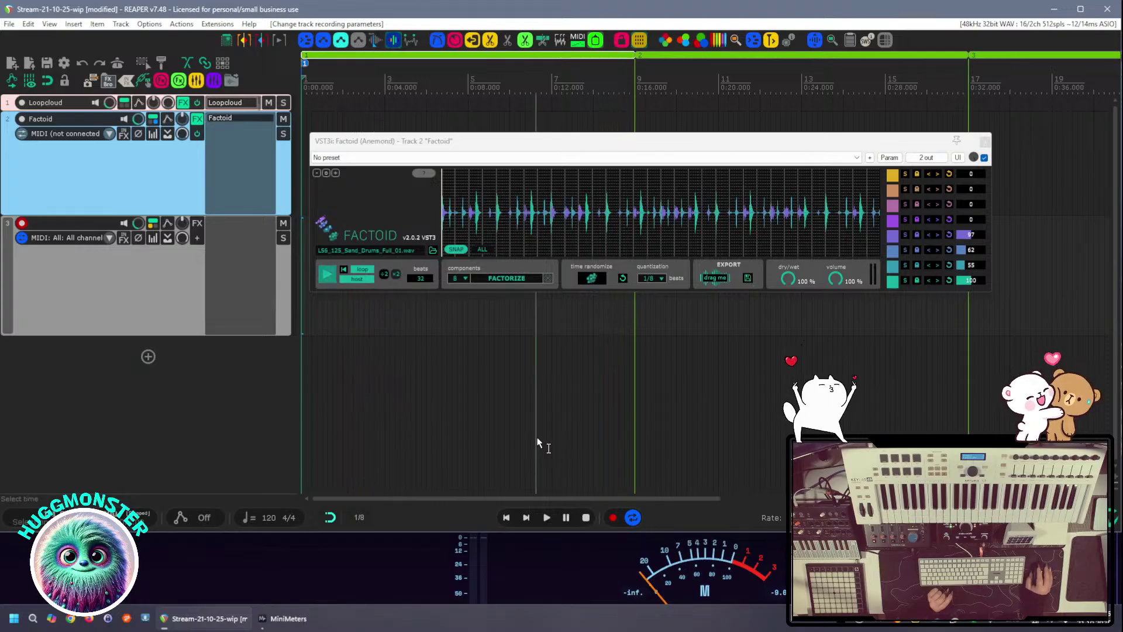
Record a short test take of the Factoid output on track 3 and delete the recorded item
left_click(612, 517)
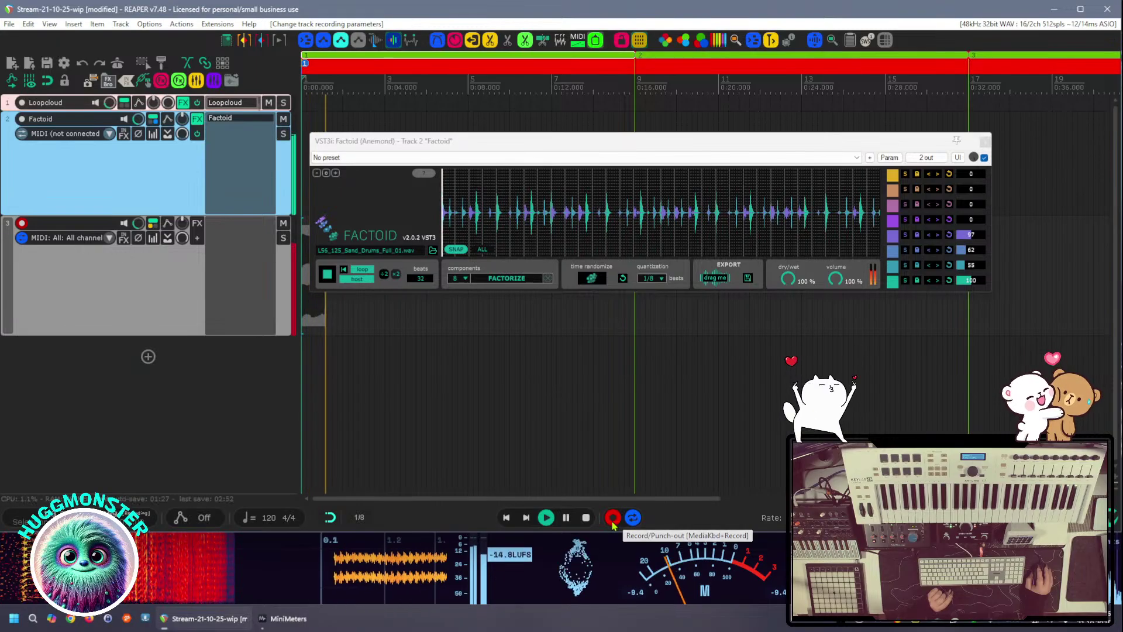
left_click(586, 517)
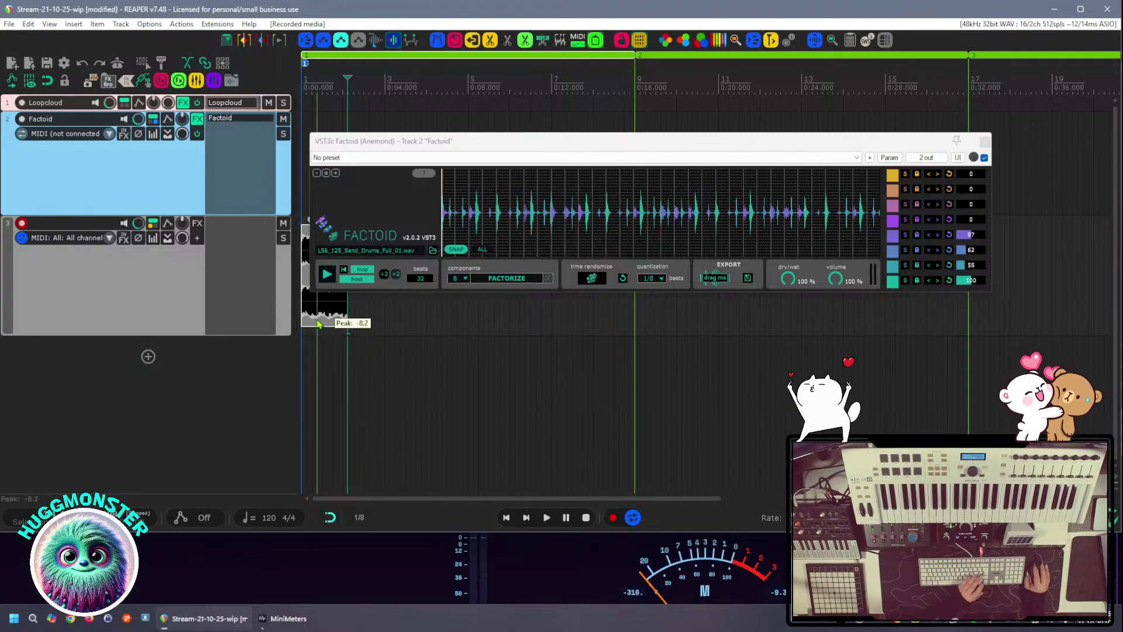
key("Delete")
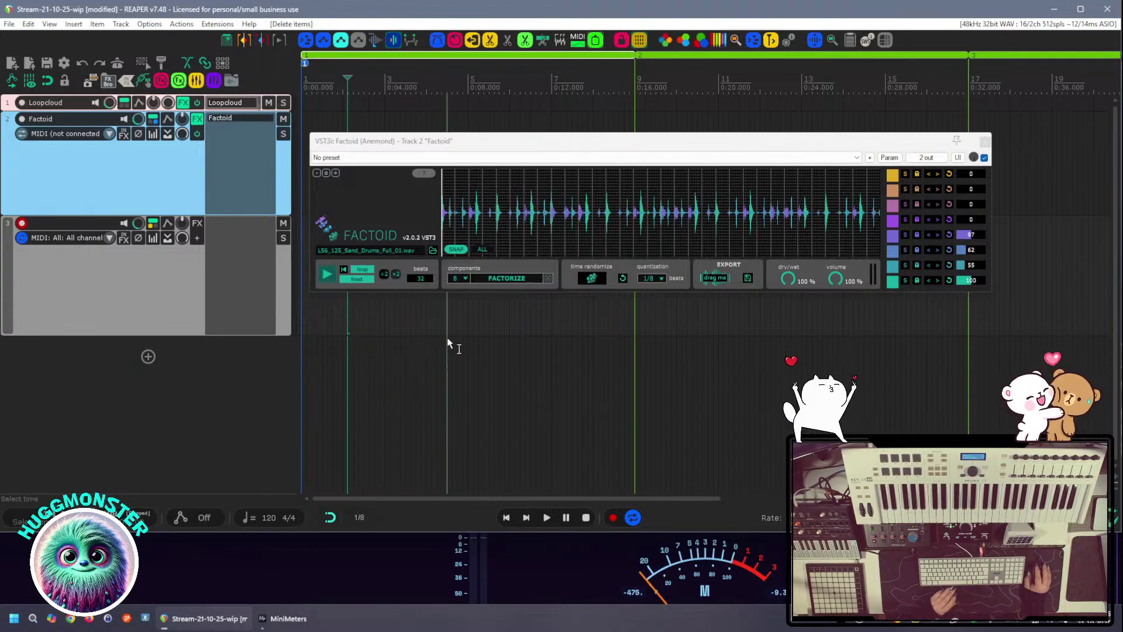
Try Factoid's Snap and All options, leaving Snap on and All off
left_click(453, 250)
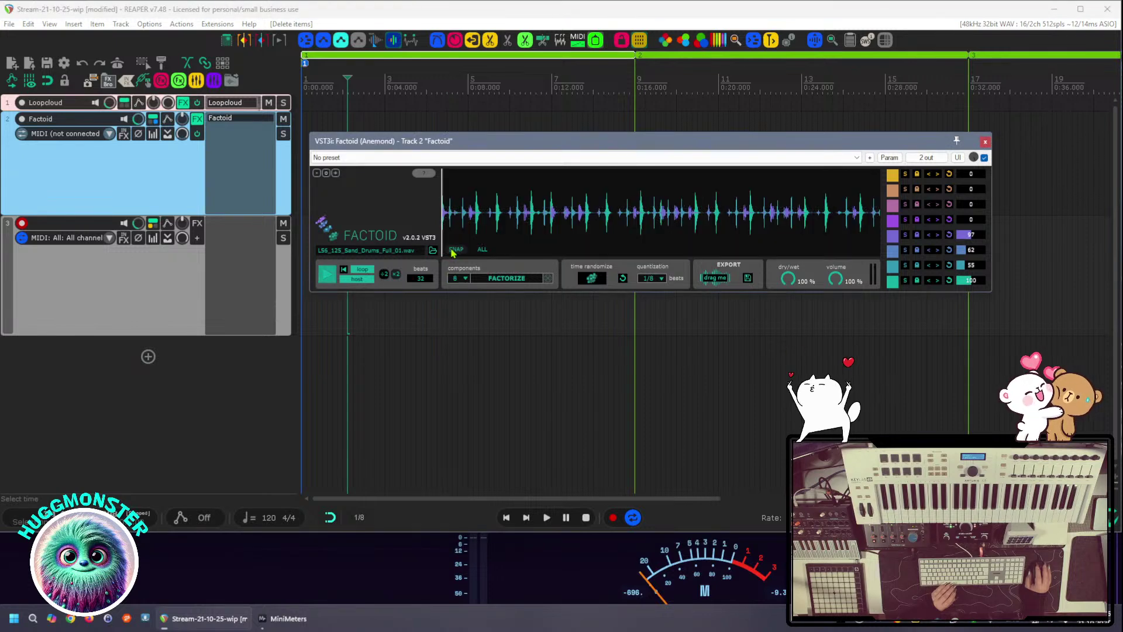
left_click(455, 250)
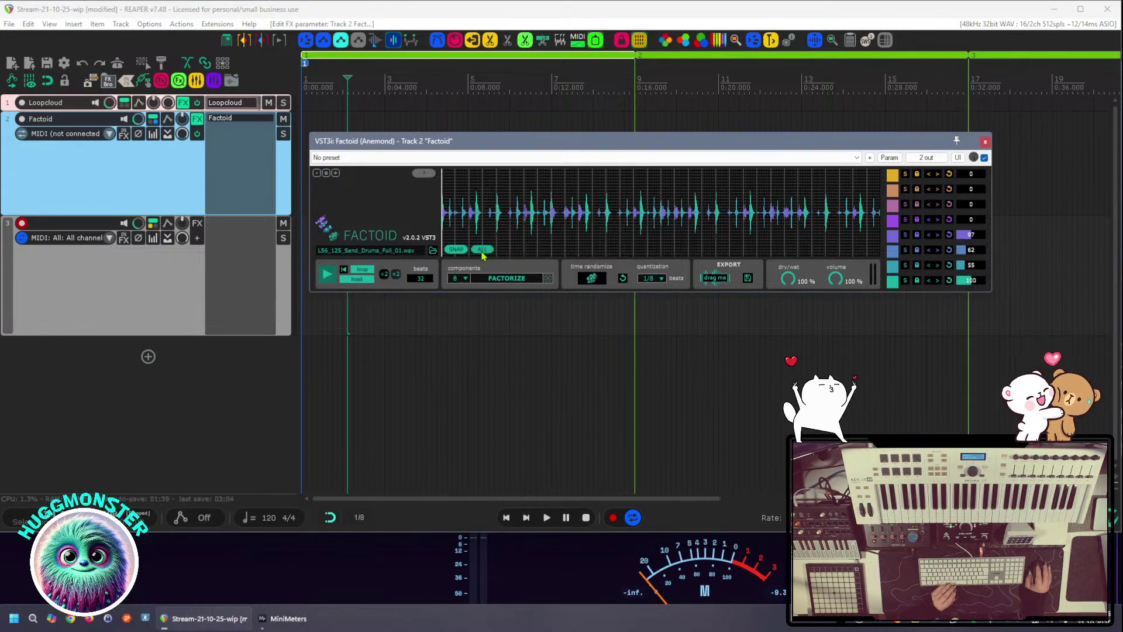
left_click(467, 254)
left_click(466, 253)
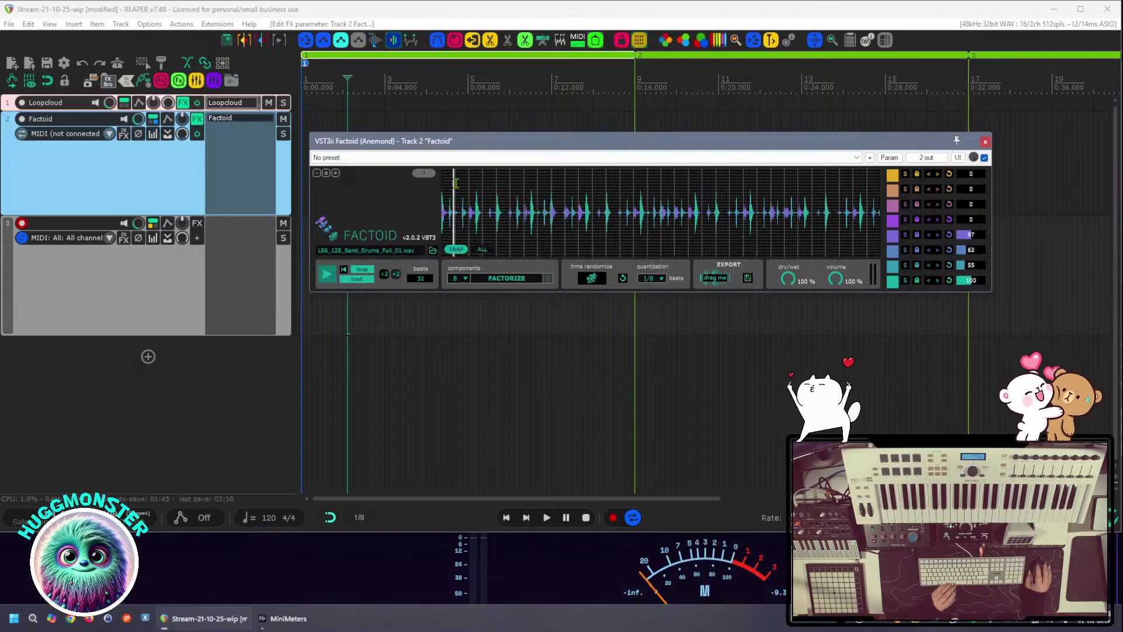
Select a short region near the start of Factoid's waveform and play the project to audition it
left_click_drag(469, 182, 495, 183)
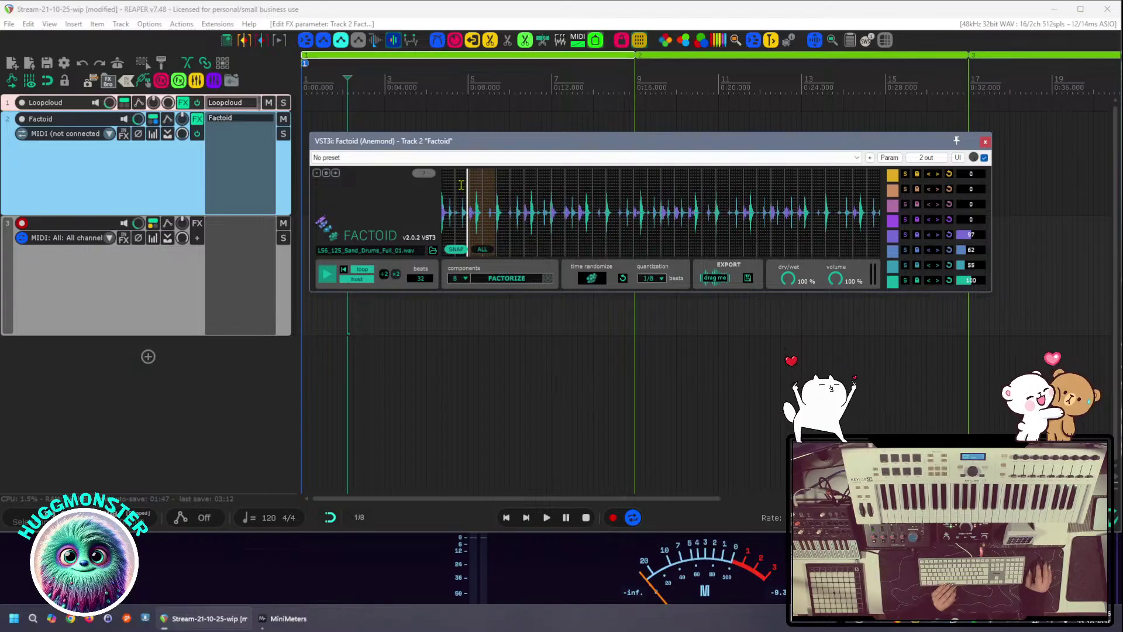
left_click(455, 185)
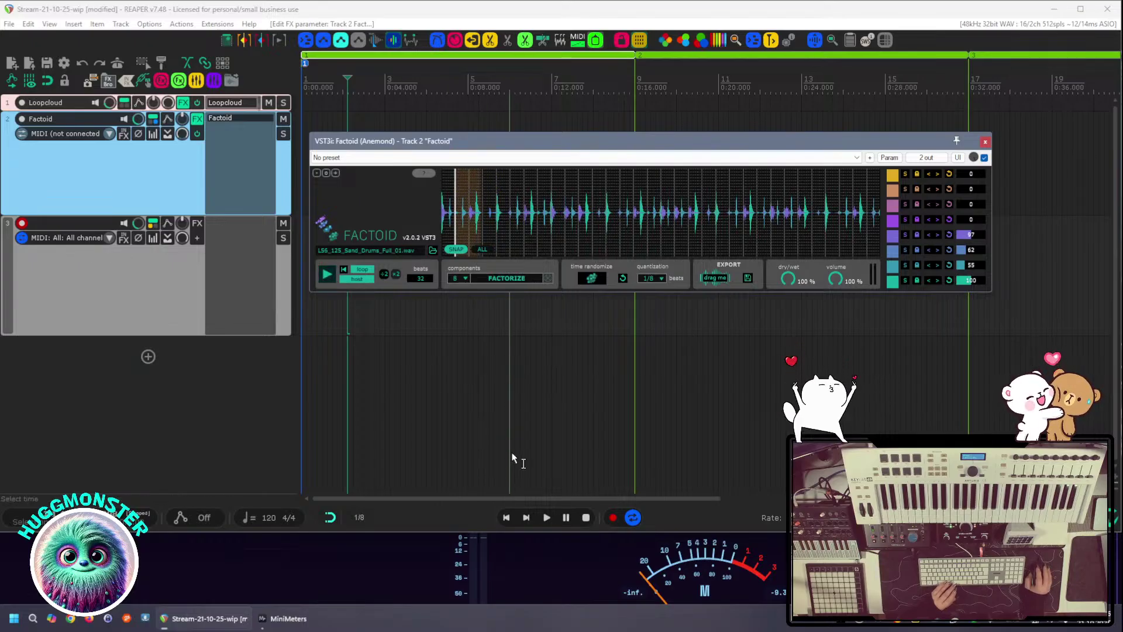
left_click(544, 518)
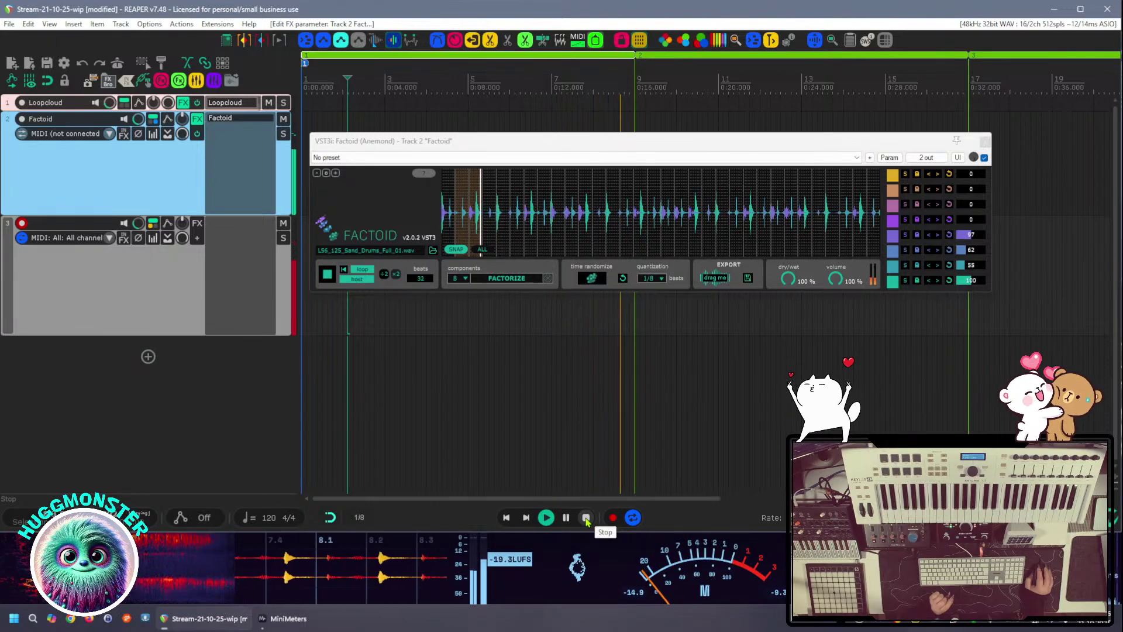
Turn off Factoid's loop option and audition the sample without the waveform selection, rewinding the plugin's playback
left_click(370, 276)
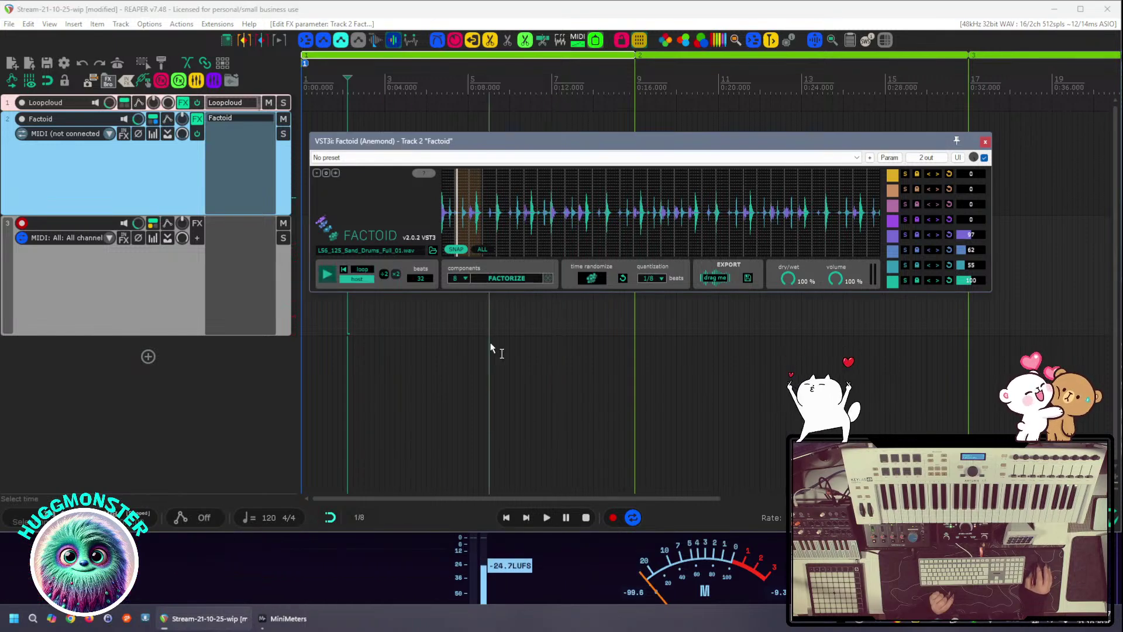
left_click(468, 214)
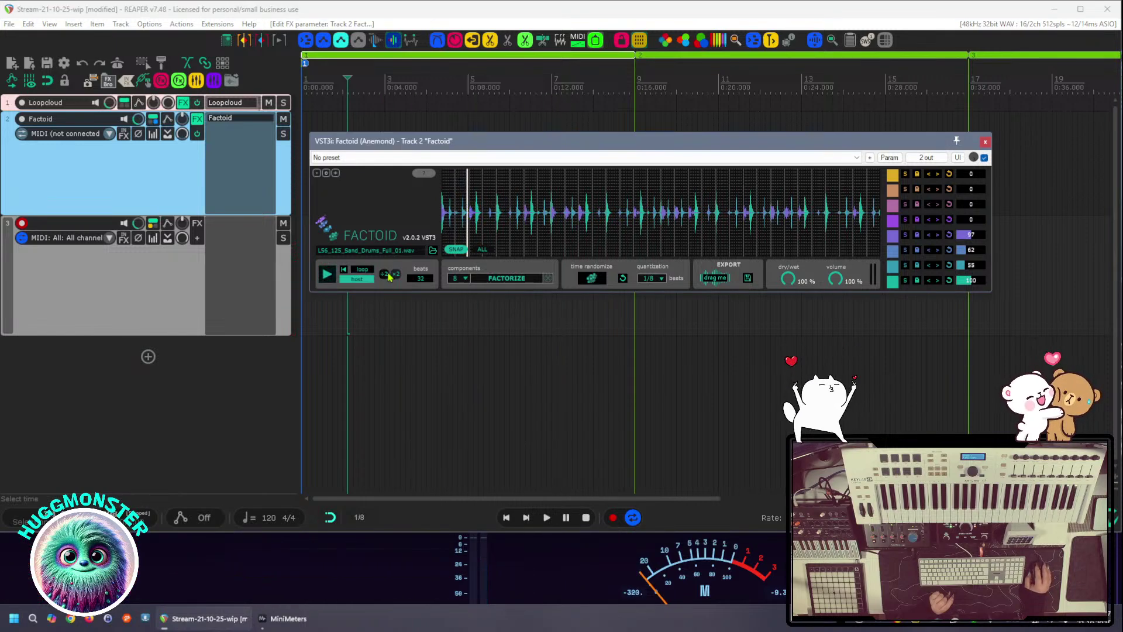
left_click(547, 518)
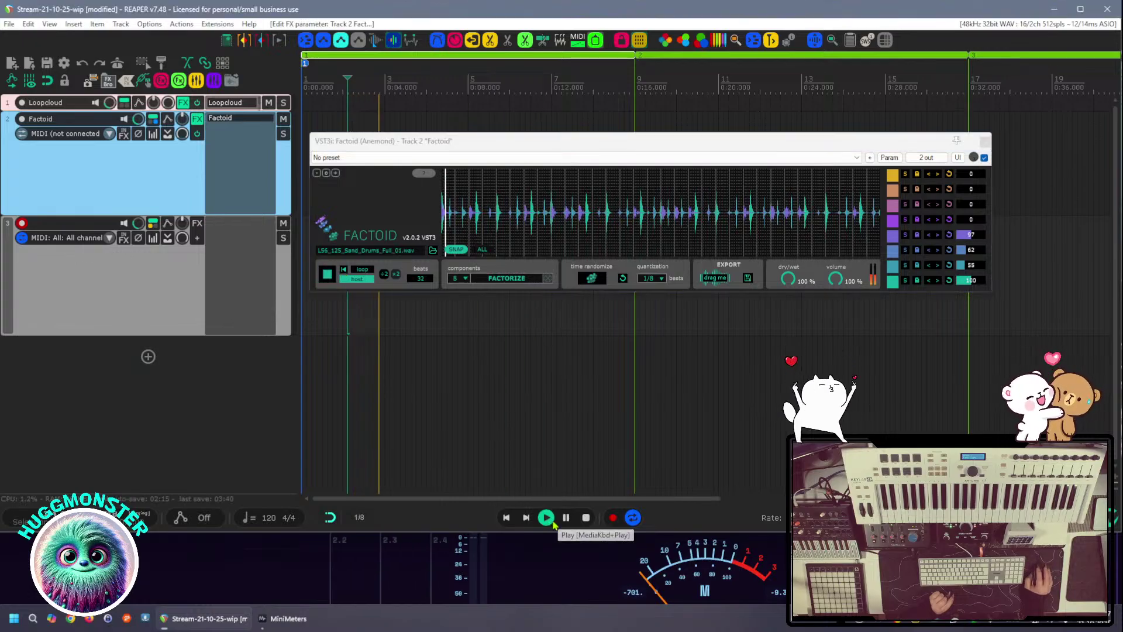
left_click(585, 518)
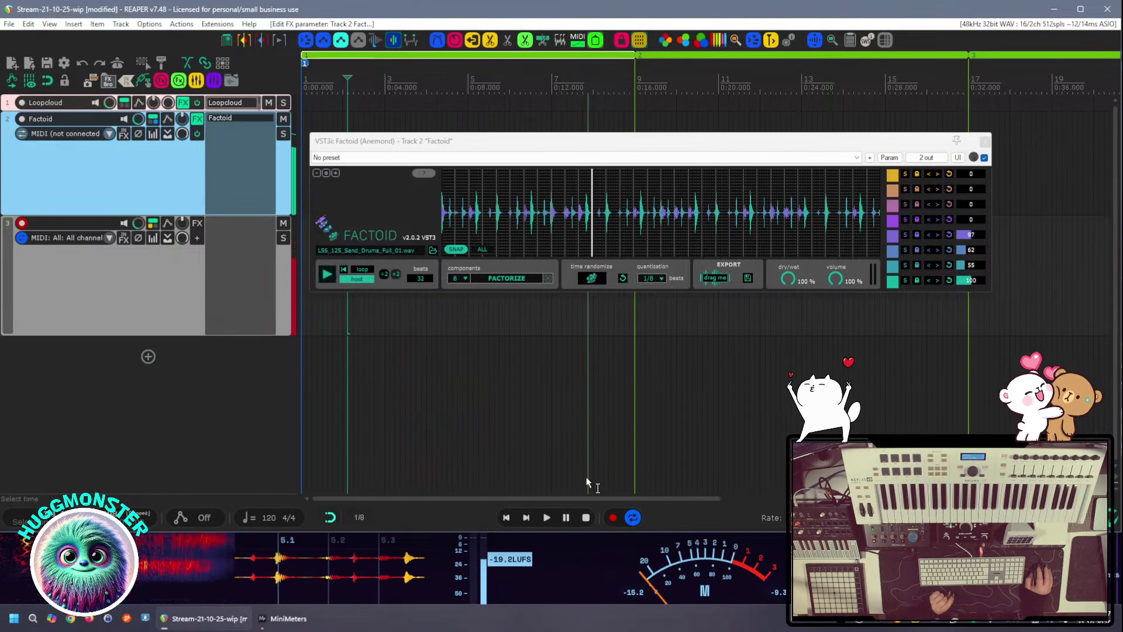
left_click(345, 275)
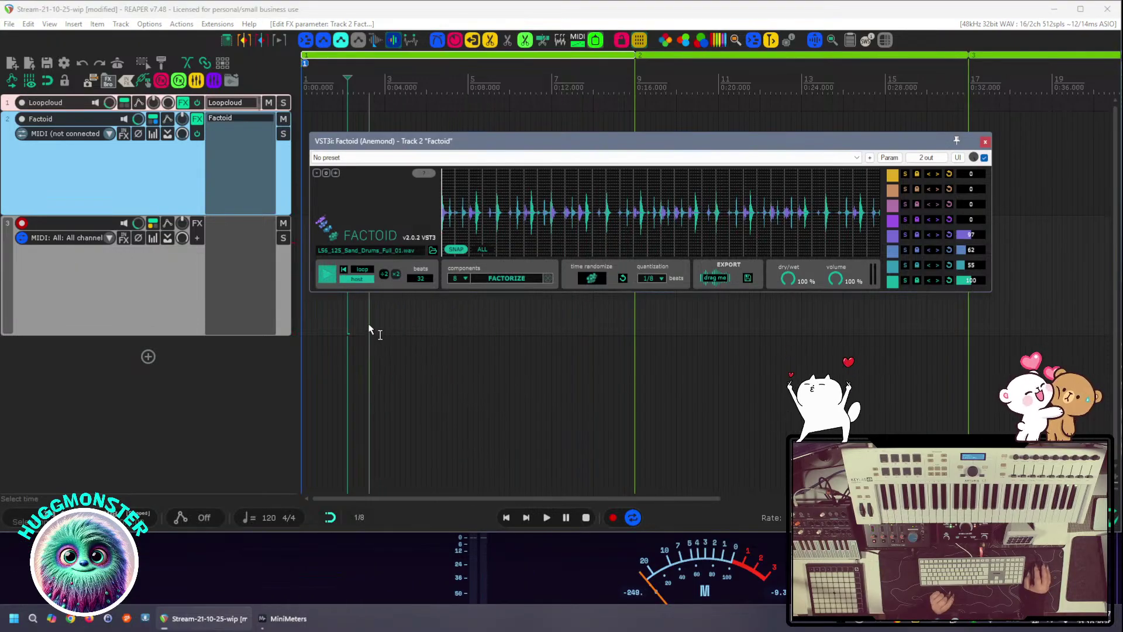
Try Factoid's beats value at 8 by playing the project, and set it back to 32
left_click(427, 281)
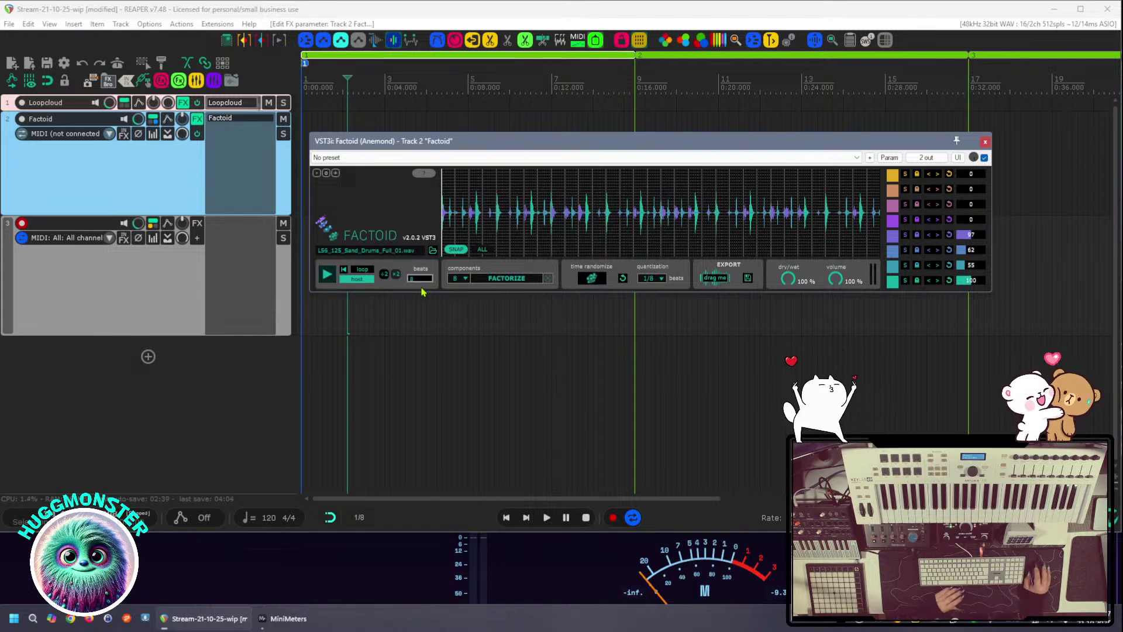
left_click(546, 518)
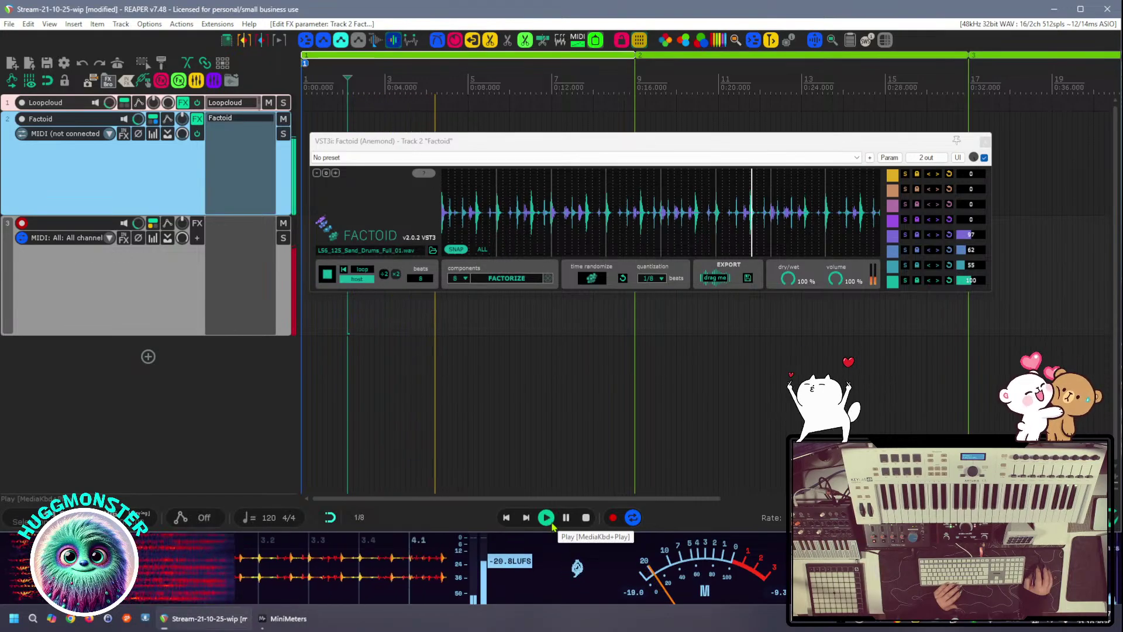
left_click(585, 517)
left_click(424, 279)
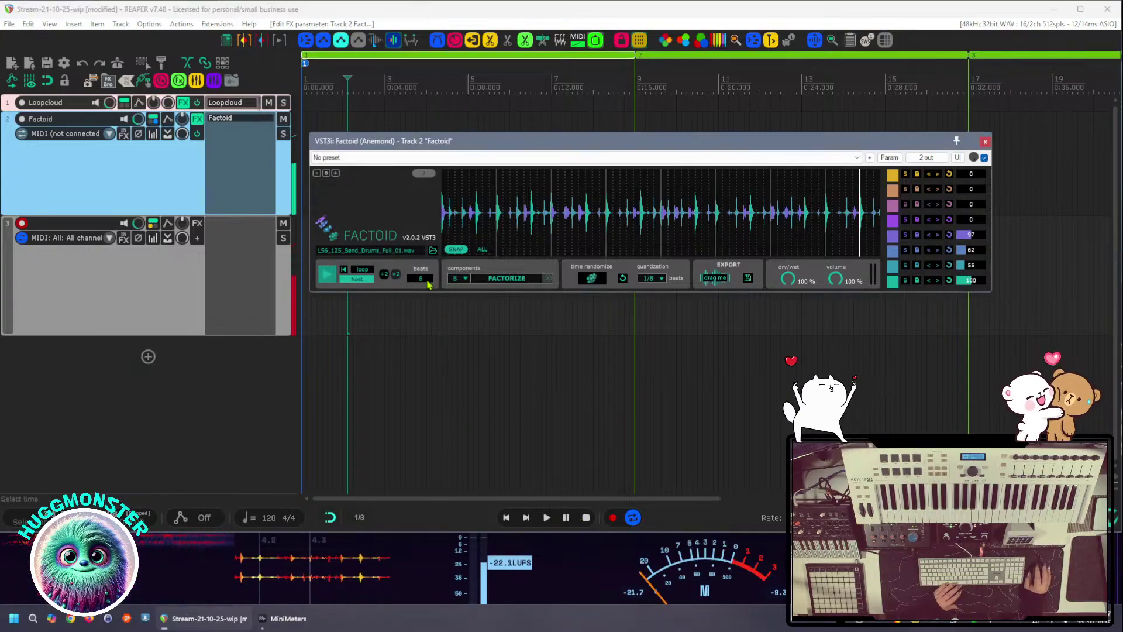
type("32")
key("Return")
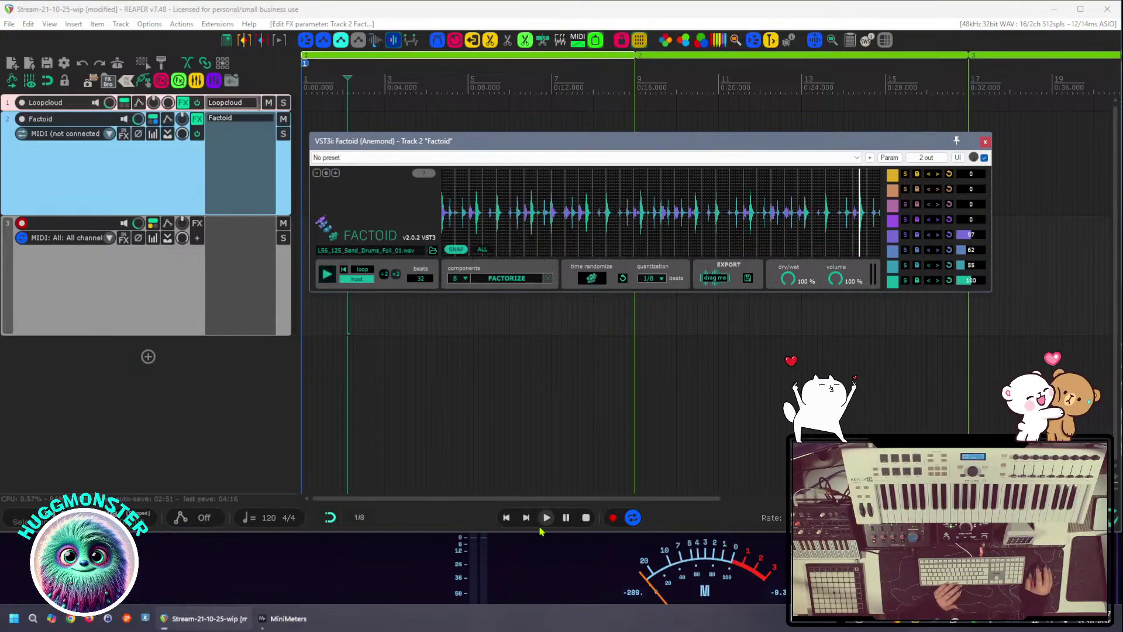
Play the project from its beginning to check Factoid's playback at 32 beats
left_click(506, 518)
left_click(547, 518)
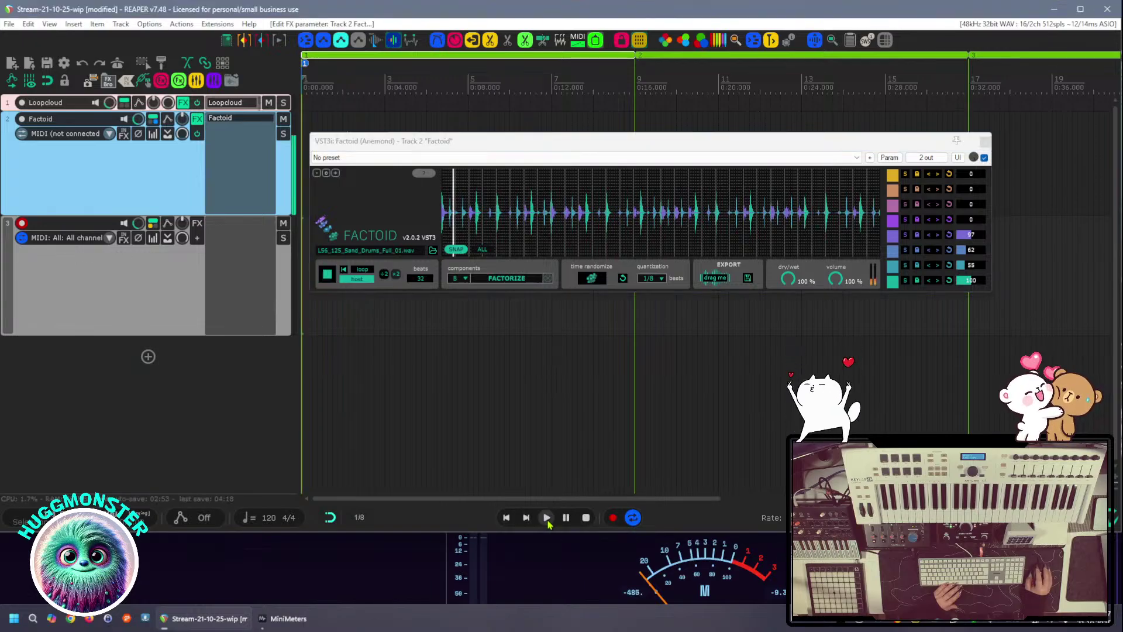
left_click(585, 518)
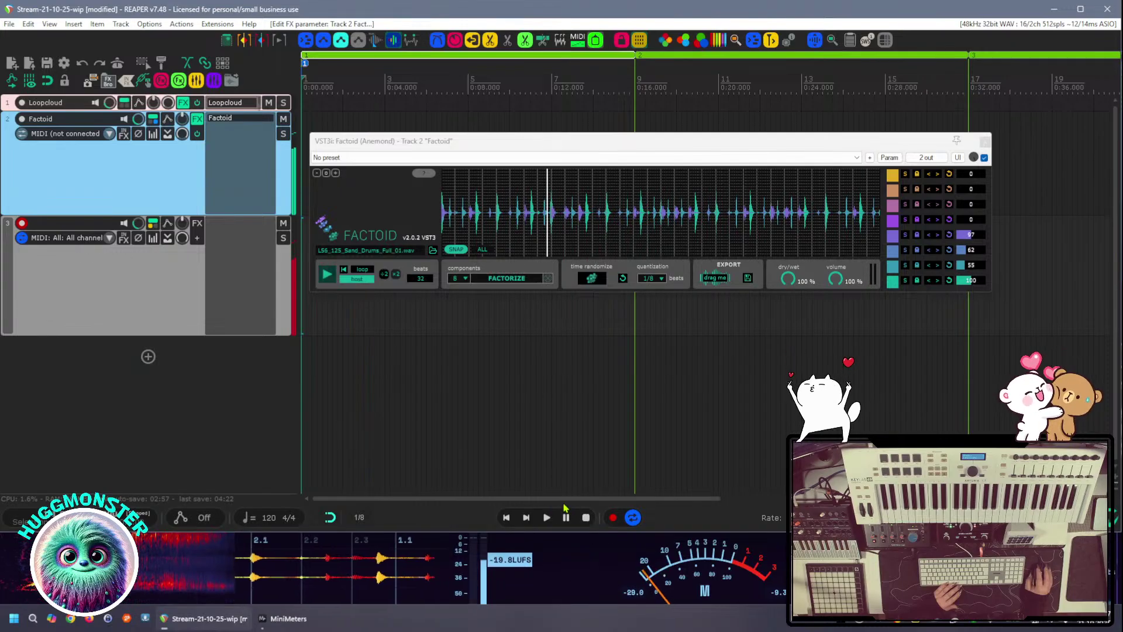
left_click(560, 397)
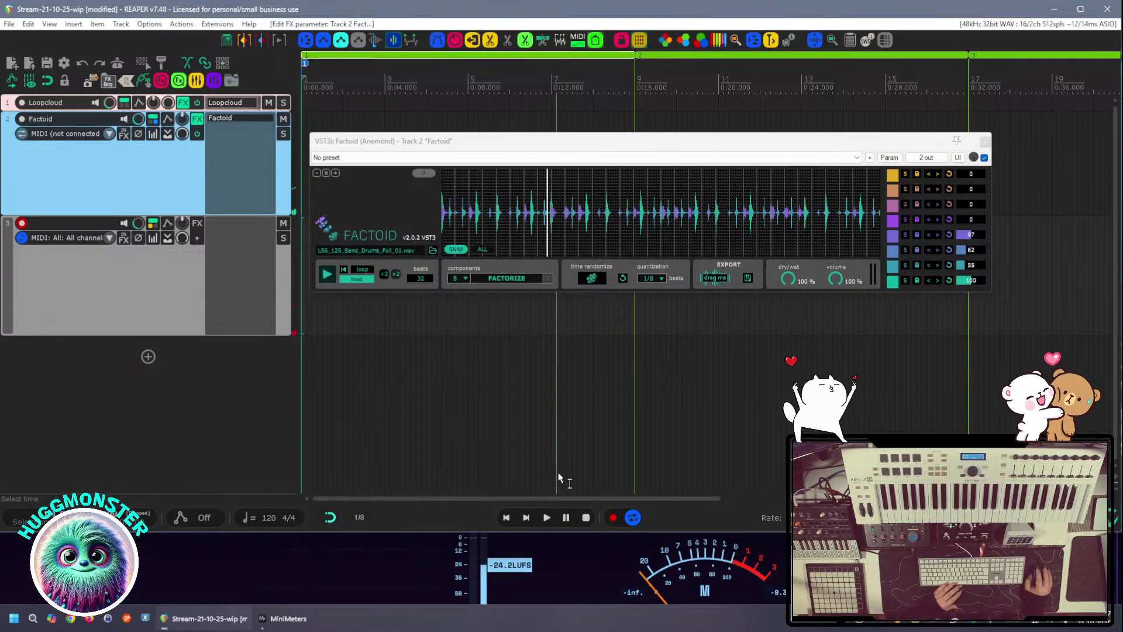
left_click(511, 419)
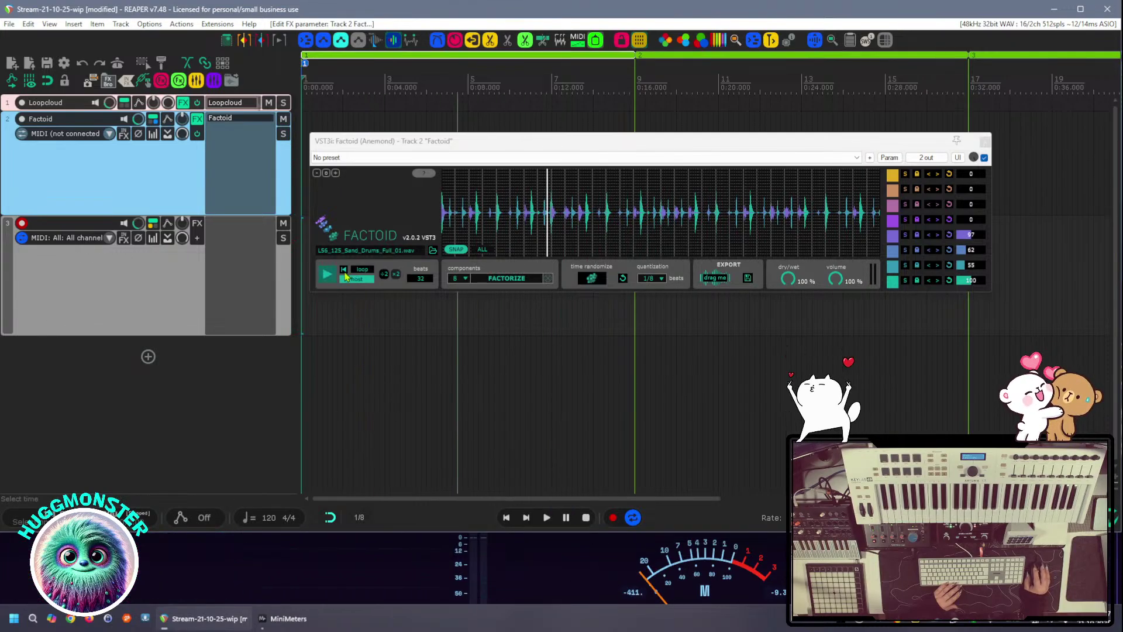
Rewind Factoid and record its output onto track 3 from the project start to just past bar 9, closing the Factoid window
left_click(348, 277)
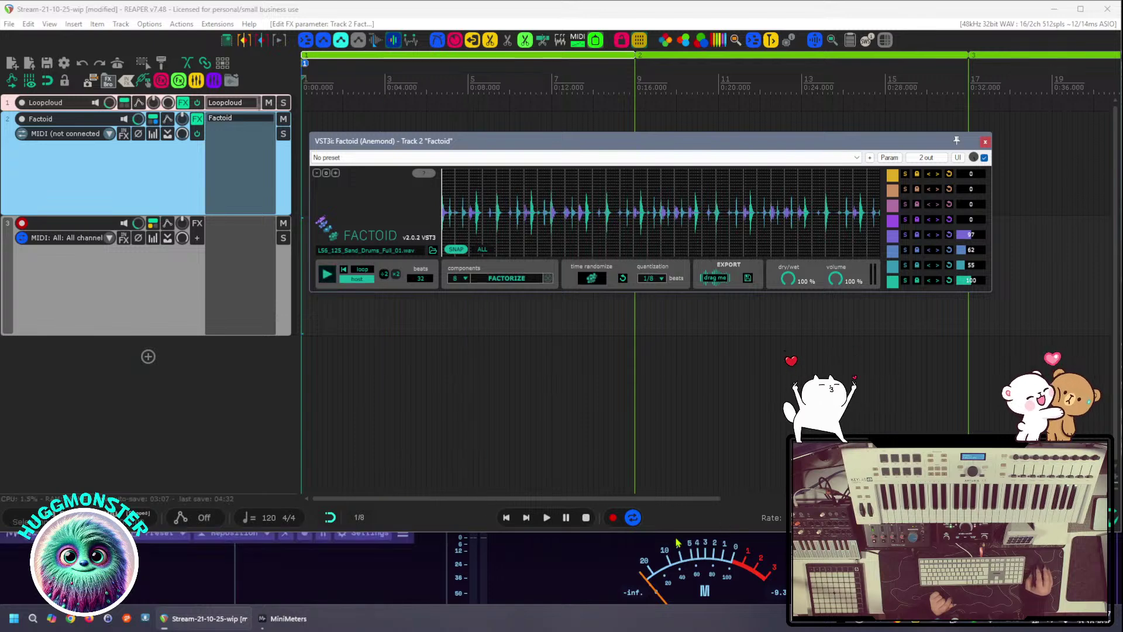
left_click(613, 518)
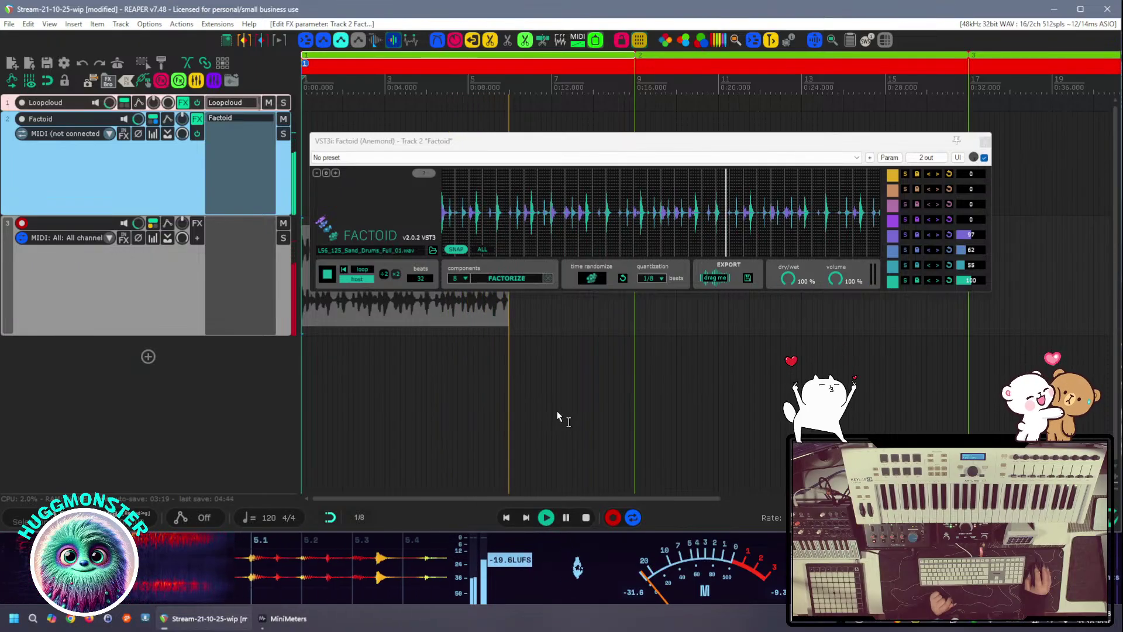
left_click(589, 524)
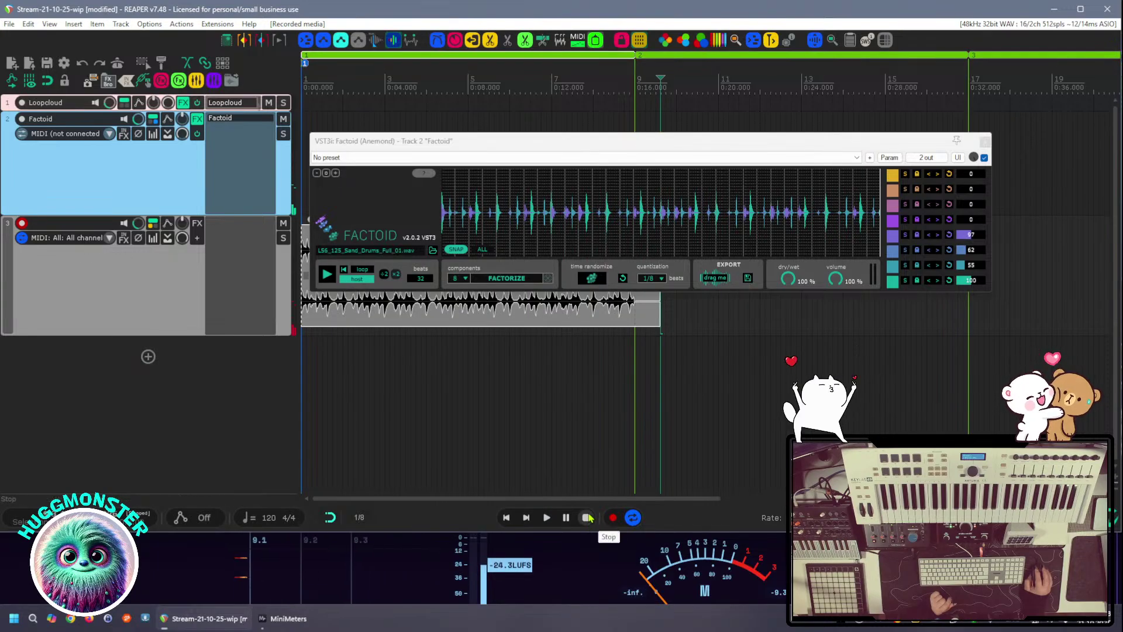
left_click(986, 143)
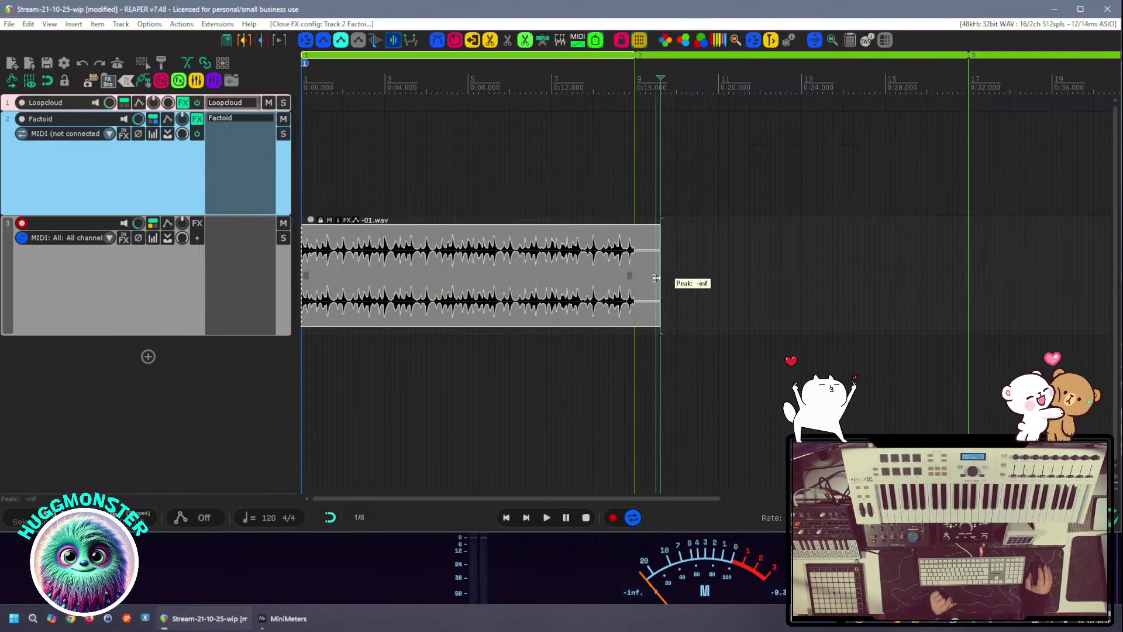
Trim the recorded item on track 3 to end at bar 9 and isolate it by muting Factoid and disarming track 3
left_click_drag(656, 278, 635, 278)
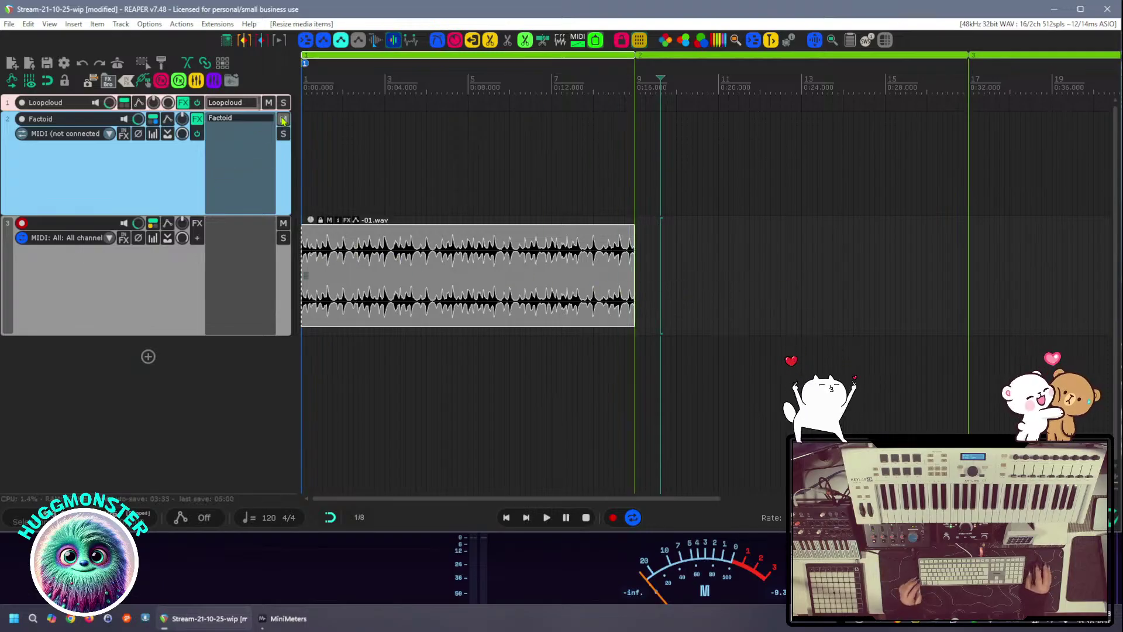
left_click(283, 119)
left_click(22, 222)
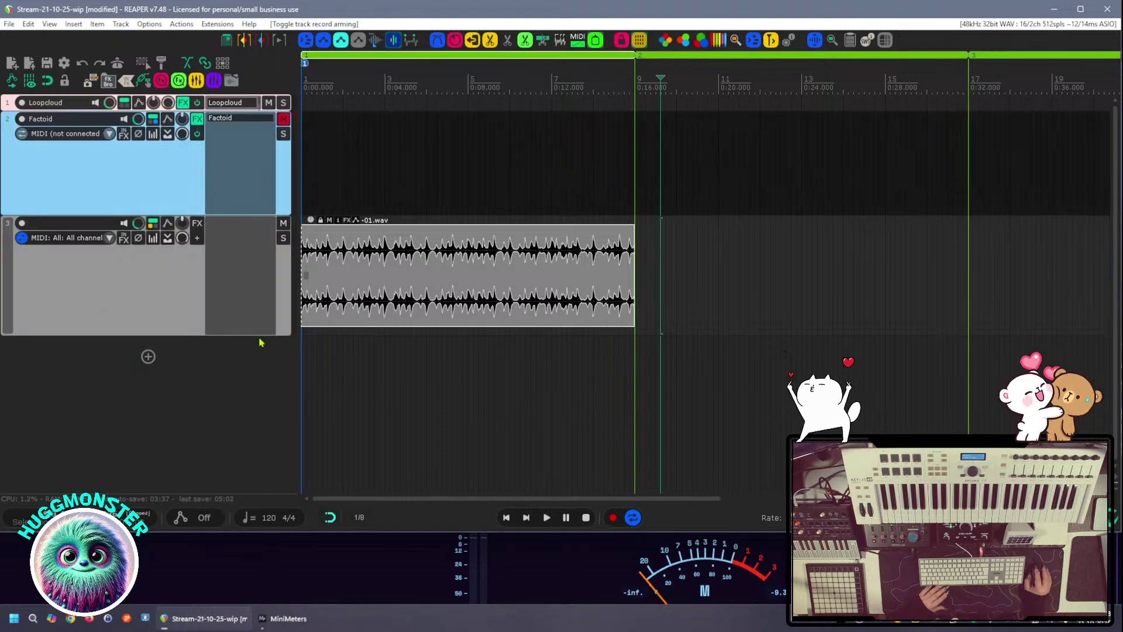
Play the recorded loop on track 3 from the project start through the end of the loop
left_click(541, 522)
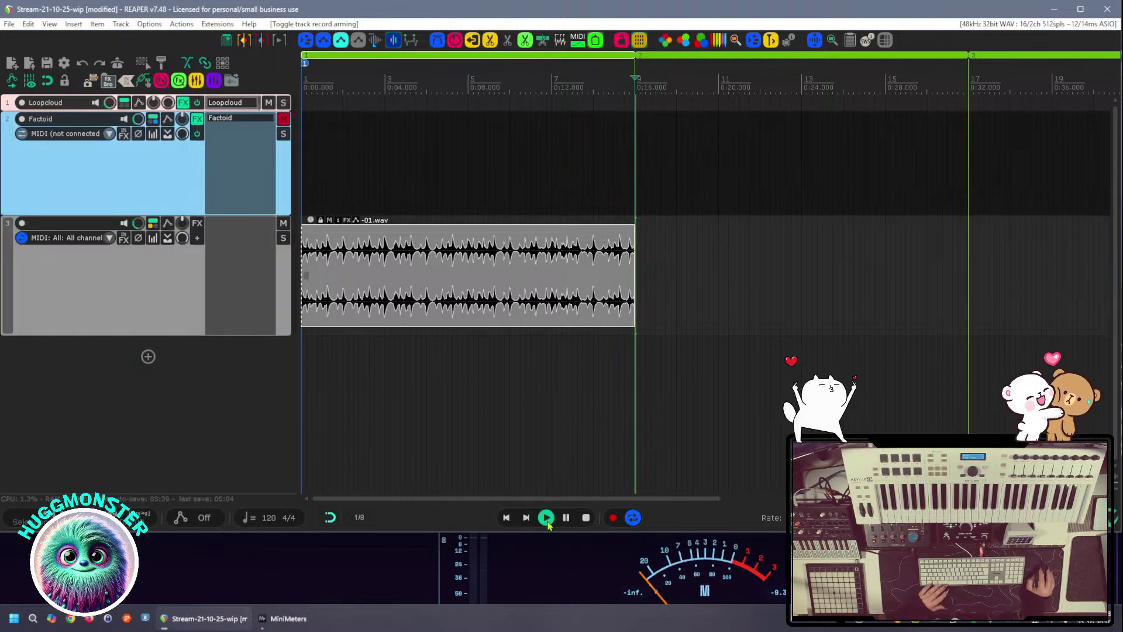
left_click(586, 519)
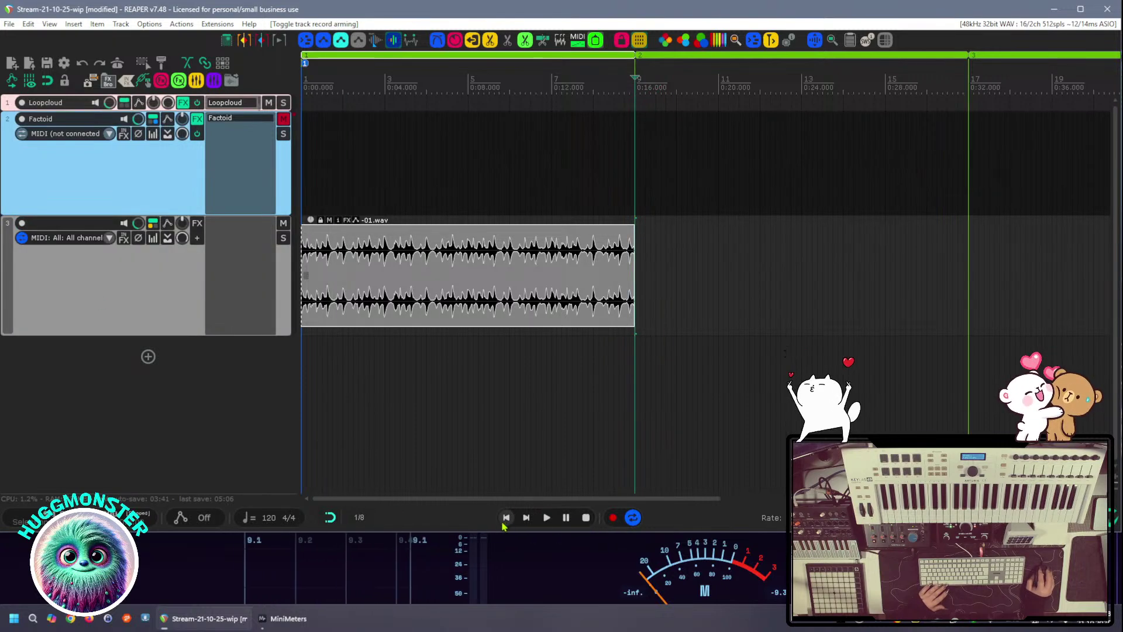
left_click(544, 519)
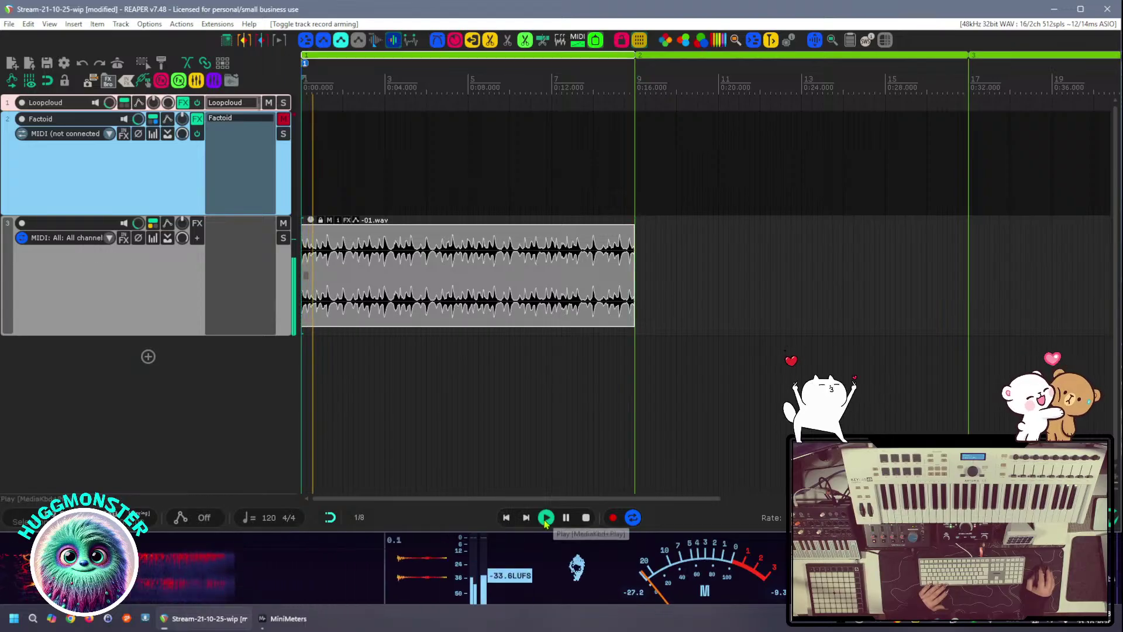
left_click(500, 409)
left_click(496, 408)
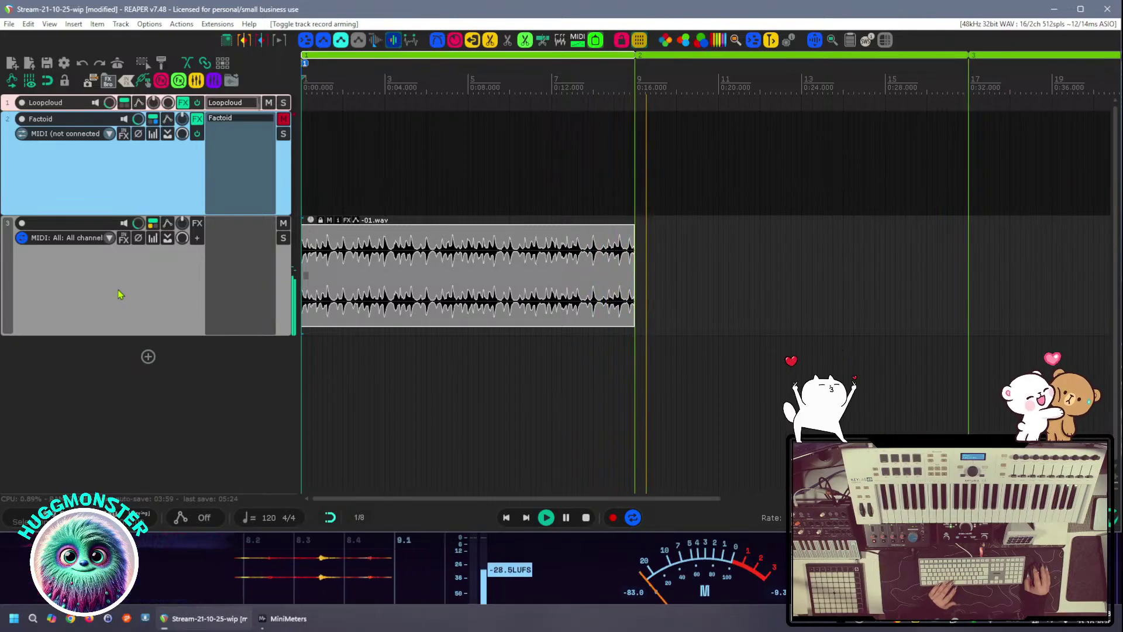
key("space")
Add a short fade-out at the end of the recorded item on track 3 and play the loop to check it
scroll(498, 284, "up", 3)
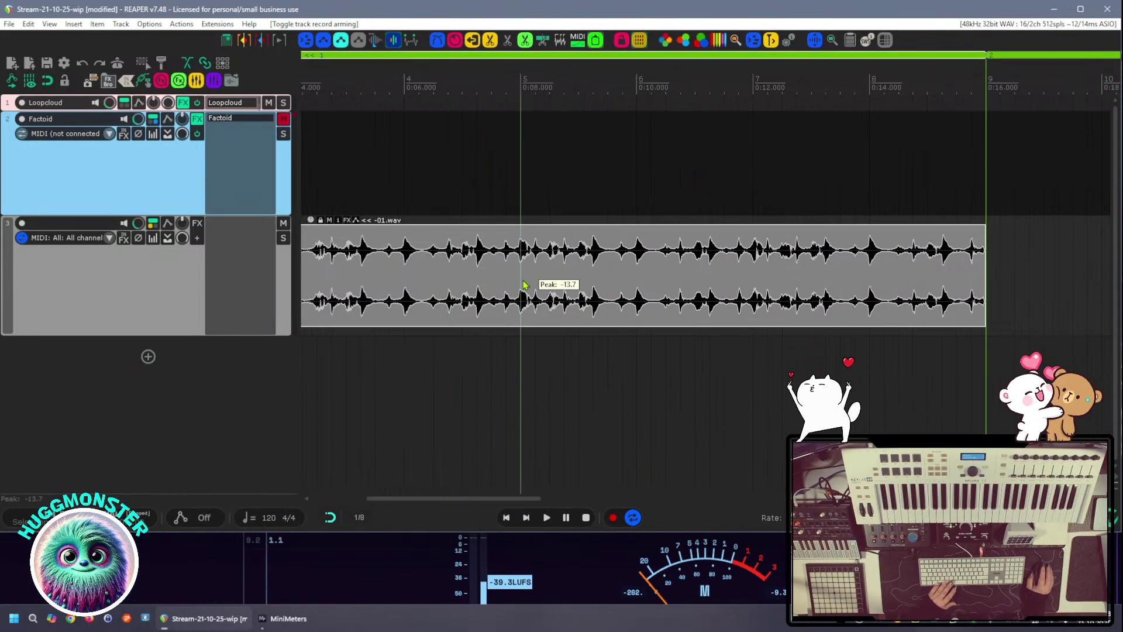
scroll(943, 277, "up", 4)
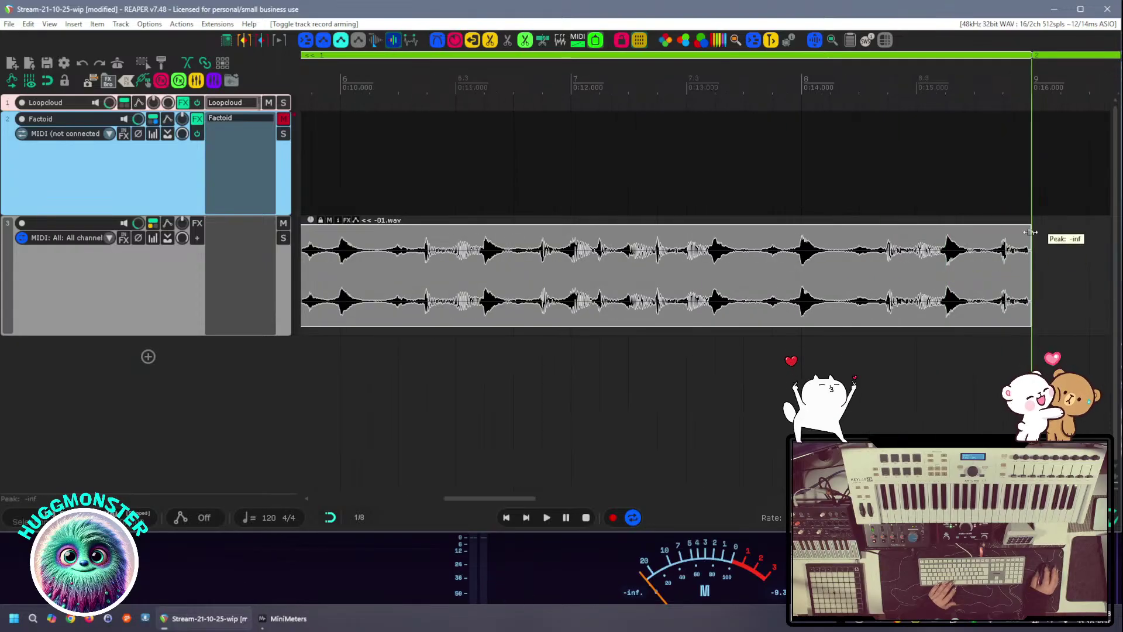
mouse_move(1028, 230)
left_mouse_down()
mouse_move(963, 236)
mouse_move(1005, 236)
left_mouse_up()
left_click_drag(431, 376, 882, 374)
left_click_drag(468, 376, 700, 376)
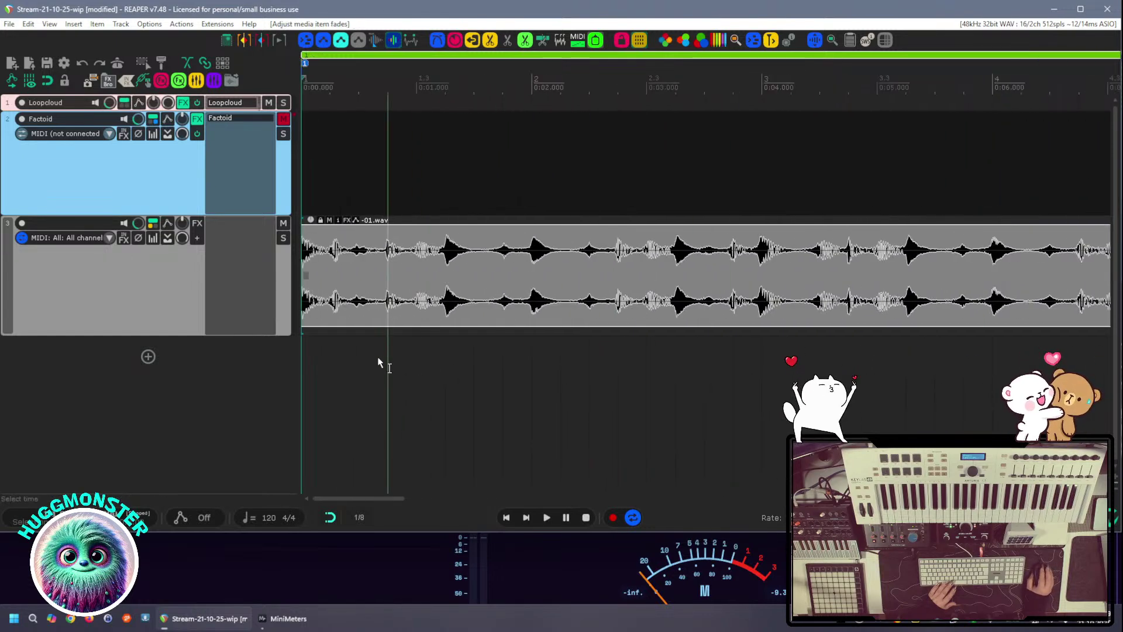
scroll(521, 385, "down", 6)
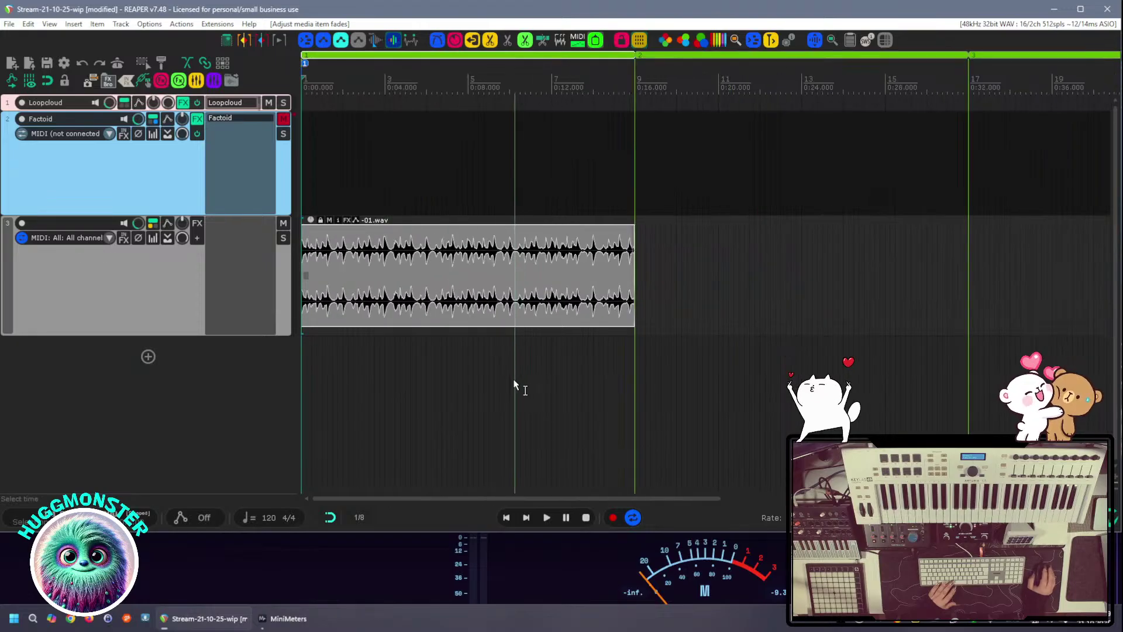
key("space")
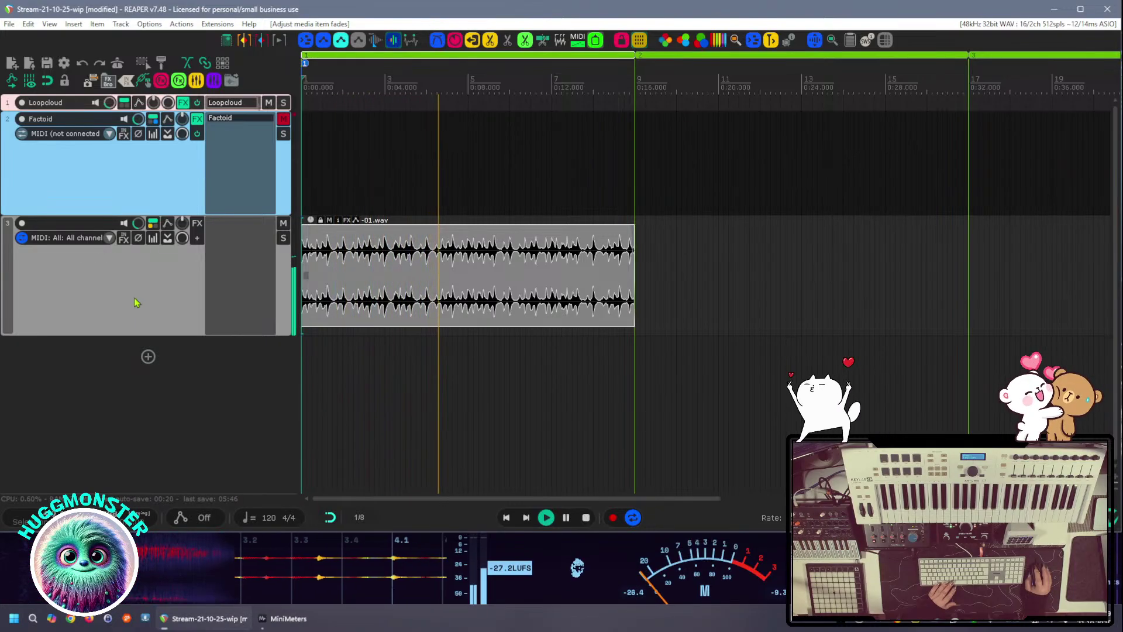
key("space")
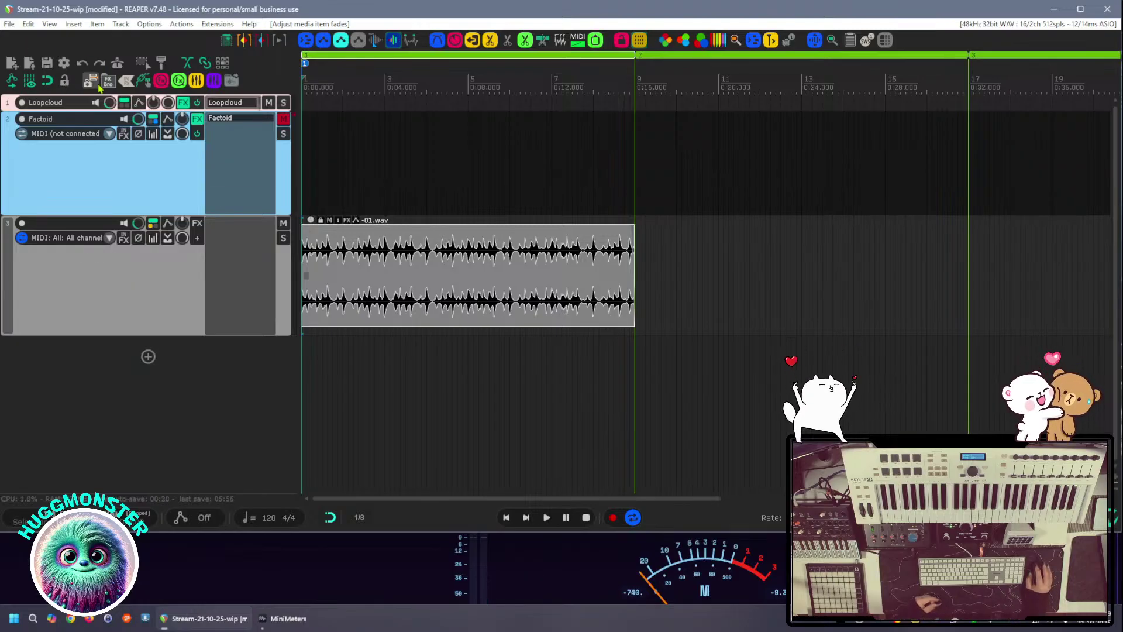
left_click(106, 81)
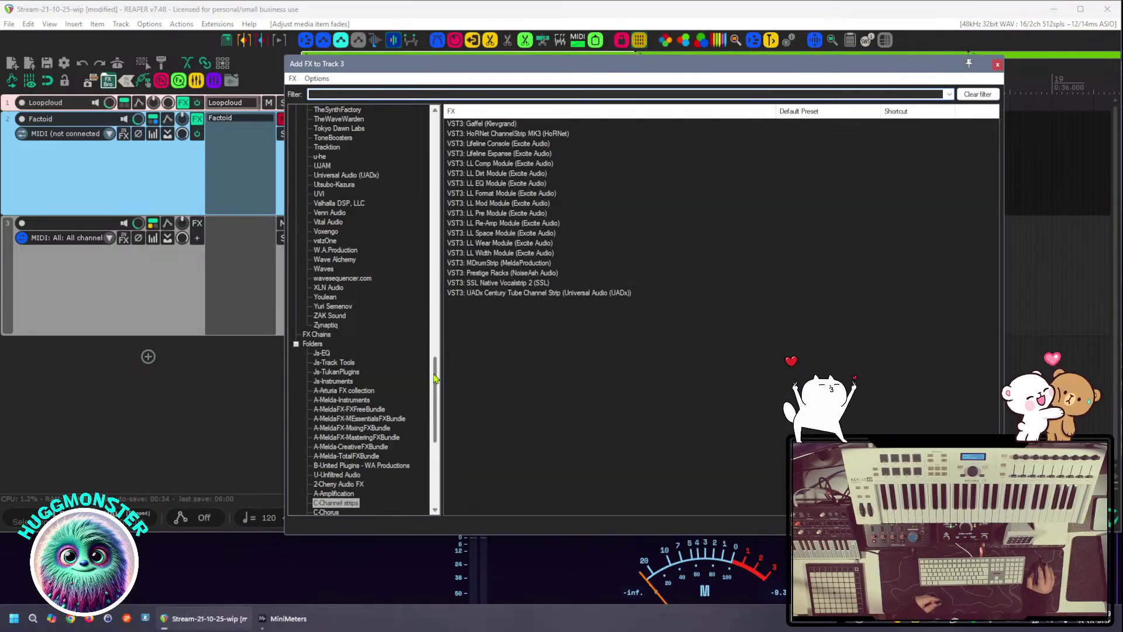
left_click_drag(436, 381, 453, 324)
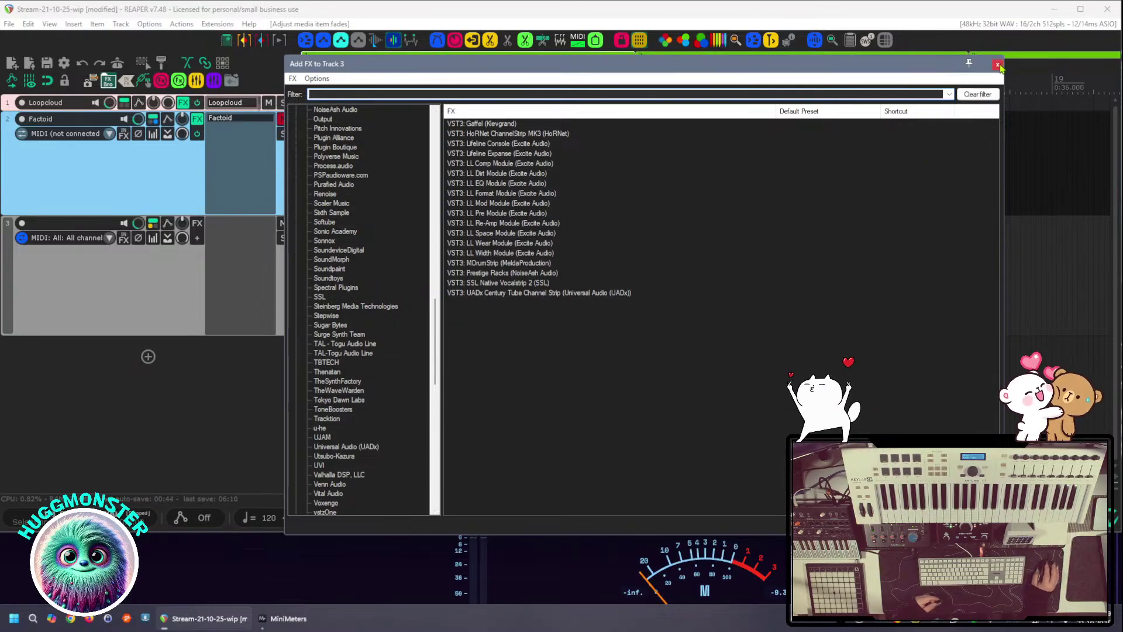
left_click(997, 64)
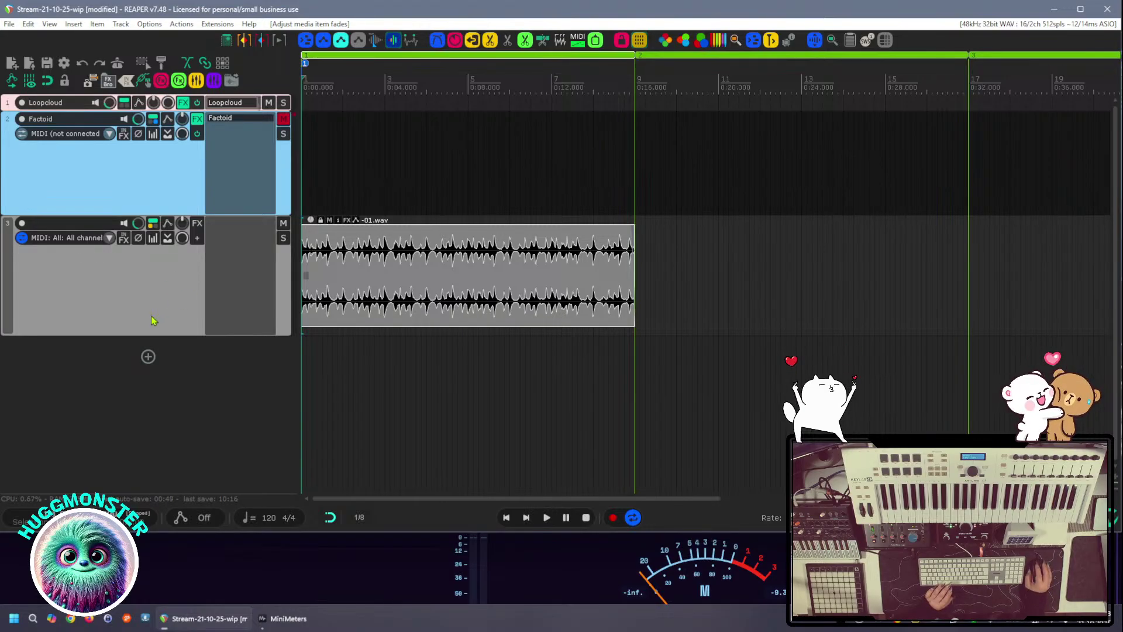
Audition the trimmed and faded loop on track 3 once more from the project start
left_click(386, 354)
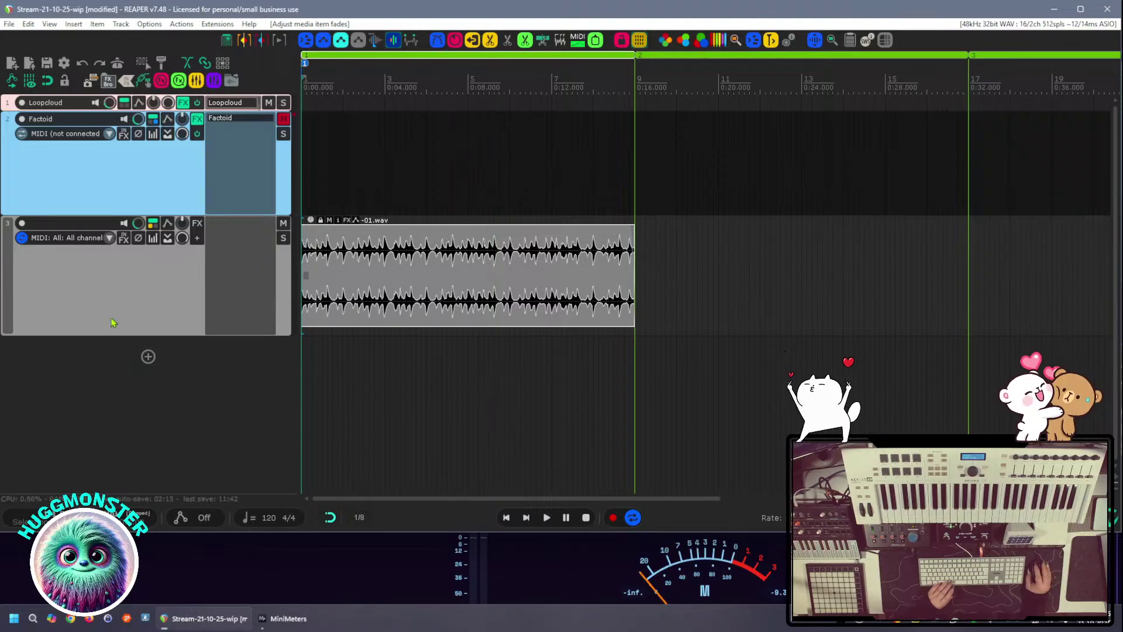
scroll(484, 379, "up", 3)
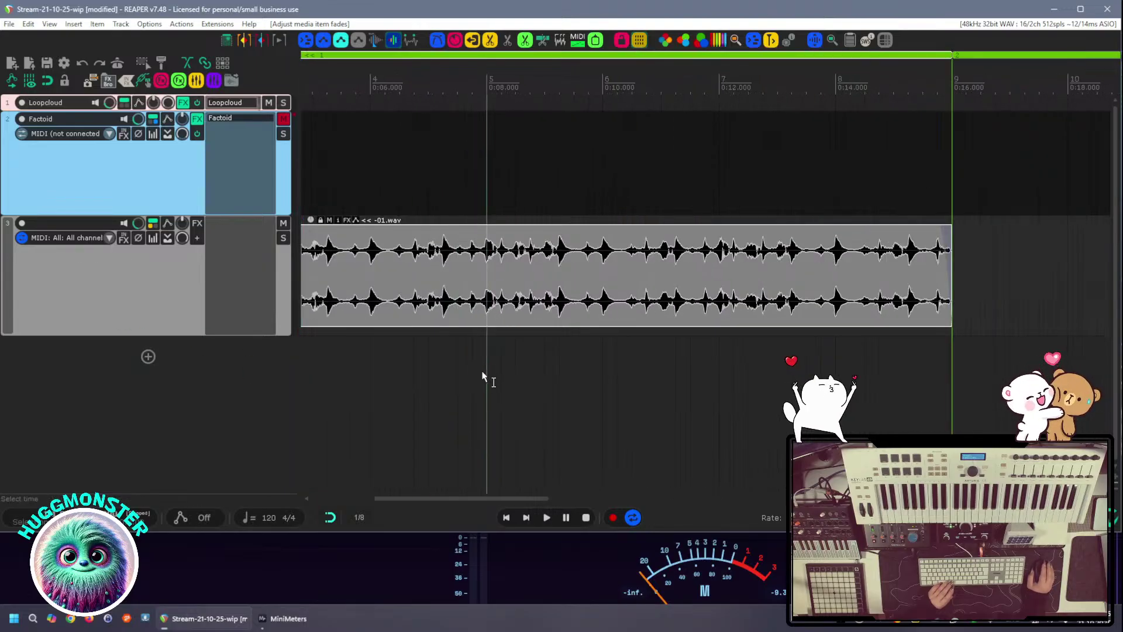
scroll(489, 376, "down", 3)
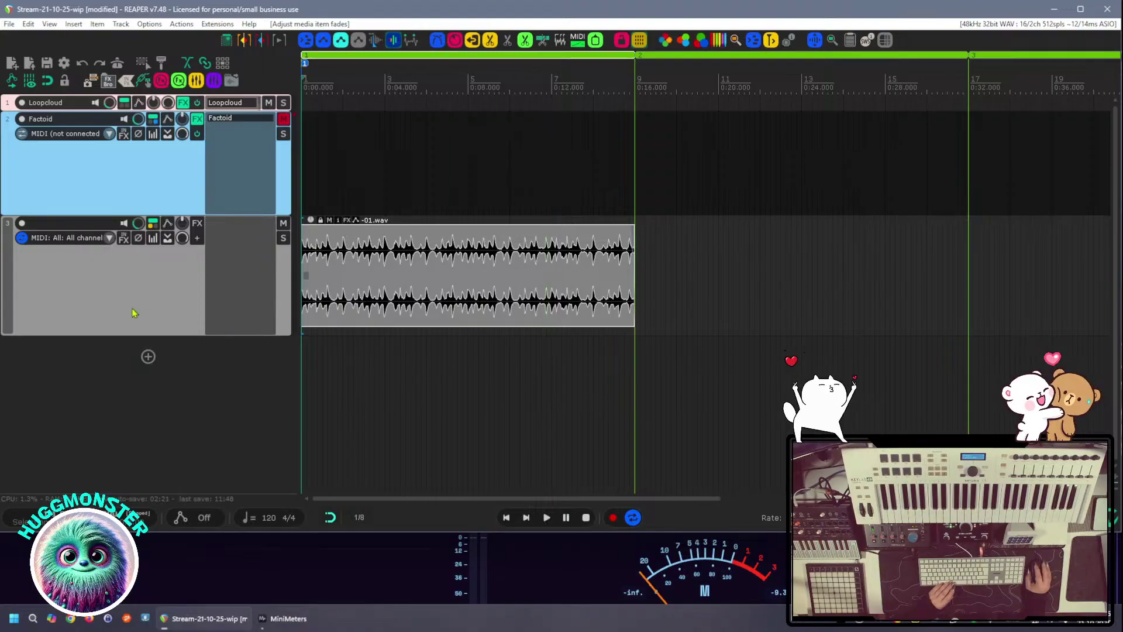
key("space")
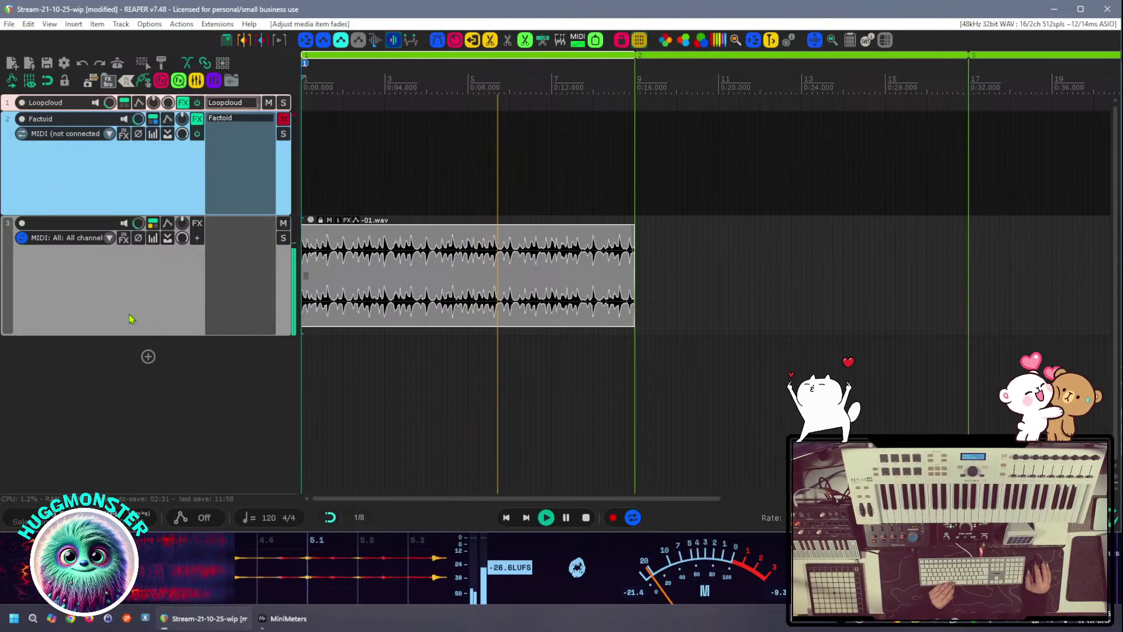
key("space")
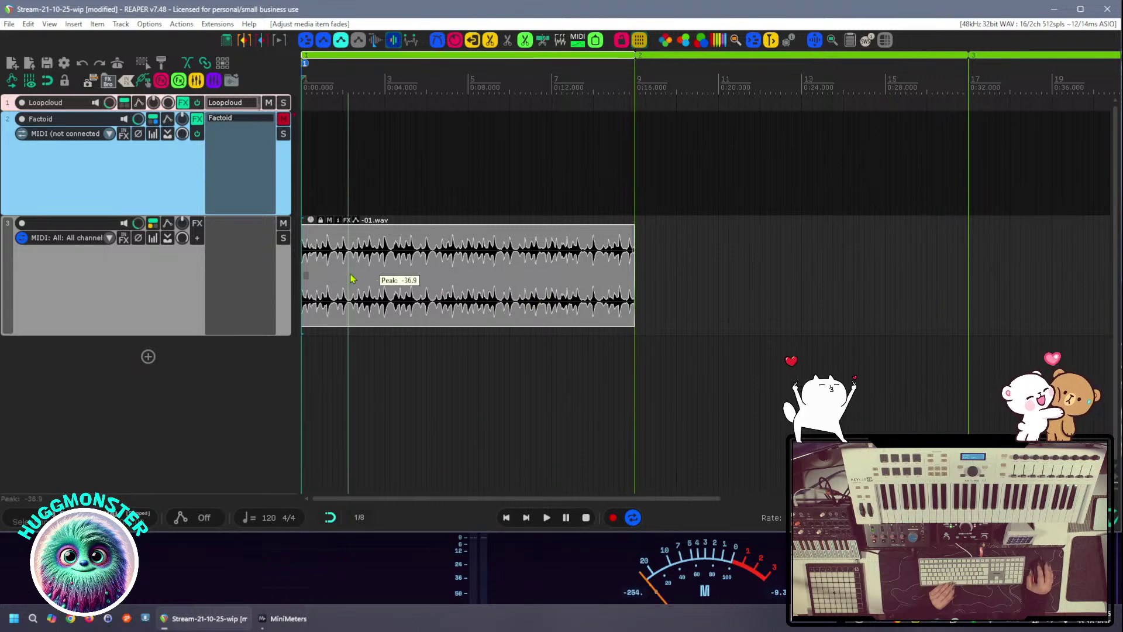
Delete track 3's receive from the Factoid track and play the recorded loop without it
left_click(154, 227)
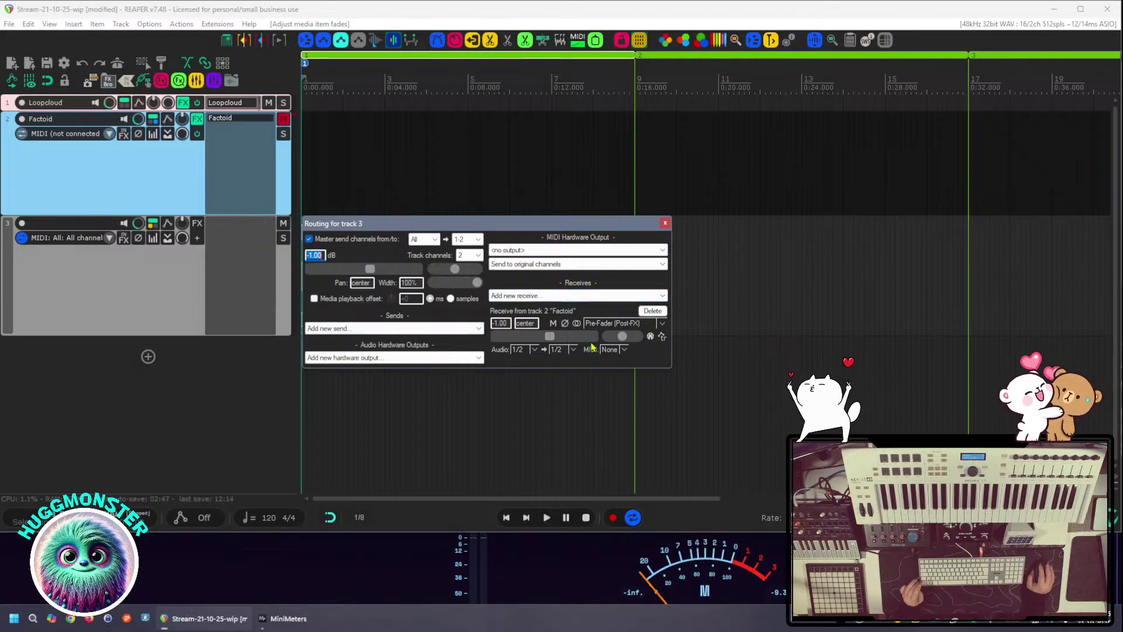
left_click(652, 311)
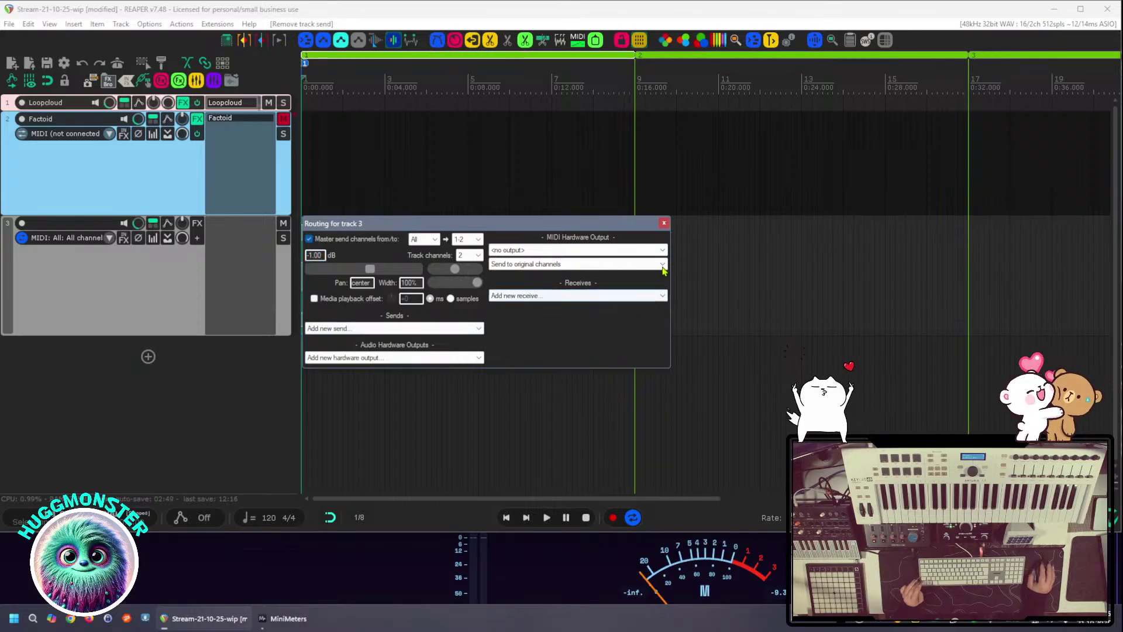
left_click(665, 222)
key("space")
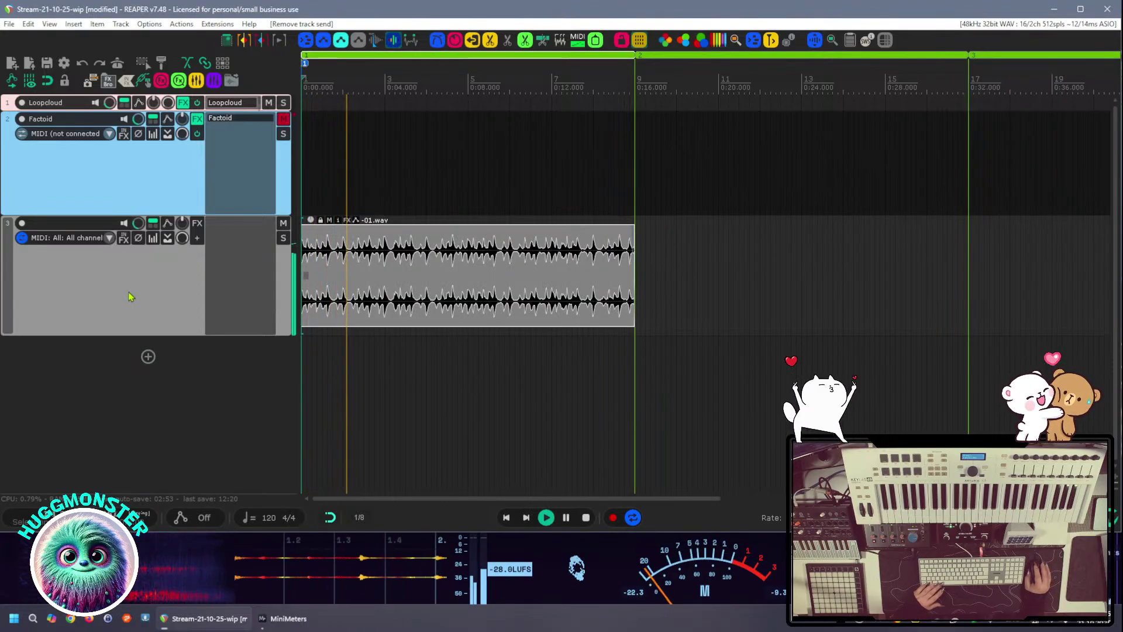
Add the Portal (Output) VST3 effect from the G-Granular FX folder to track 3
double_click(237, 228)
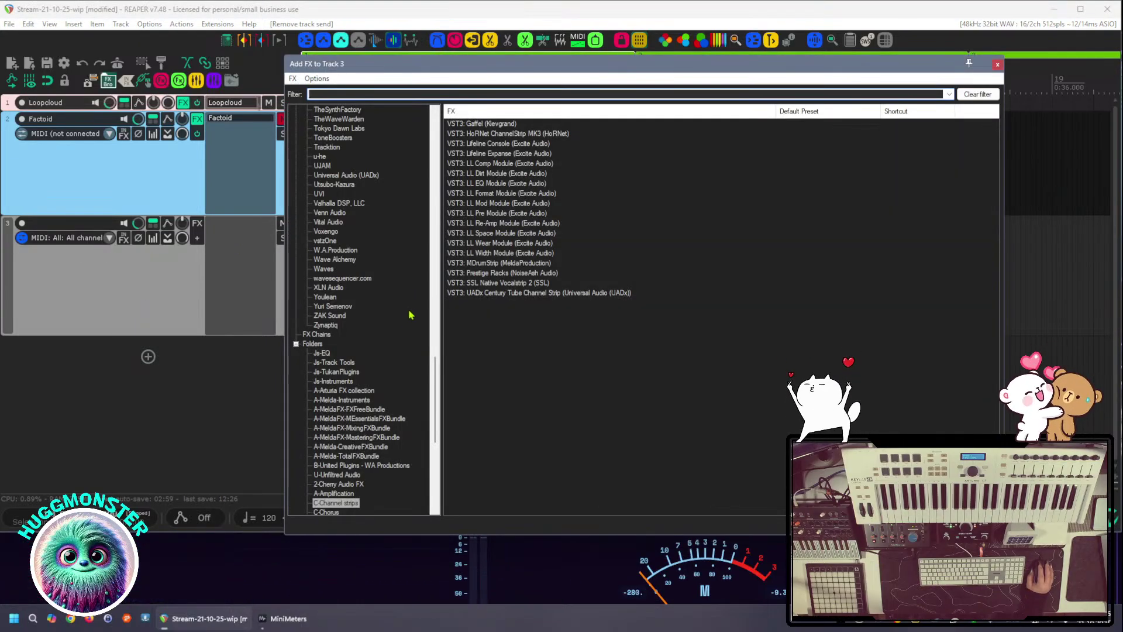
left_click(434, 406)
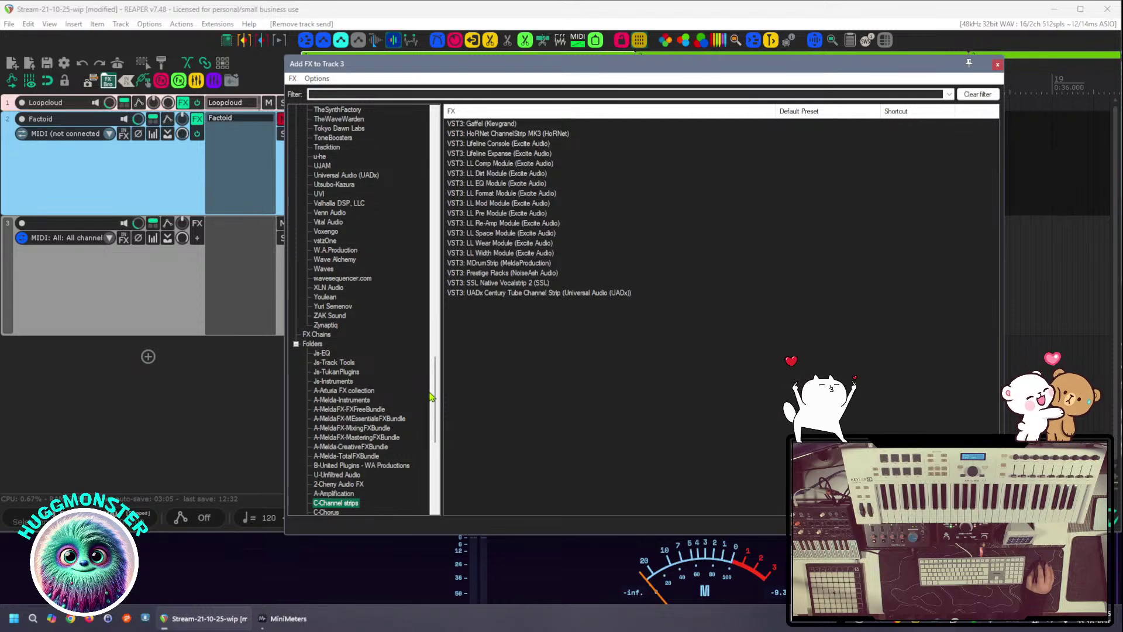
scroll(431, 396, "down", 3)
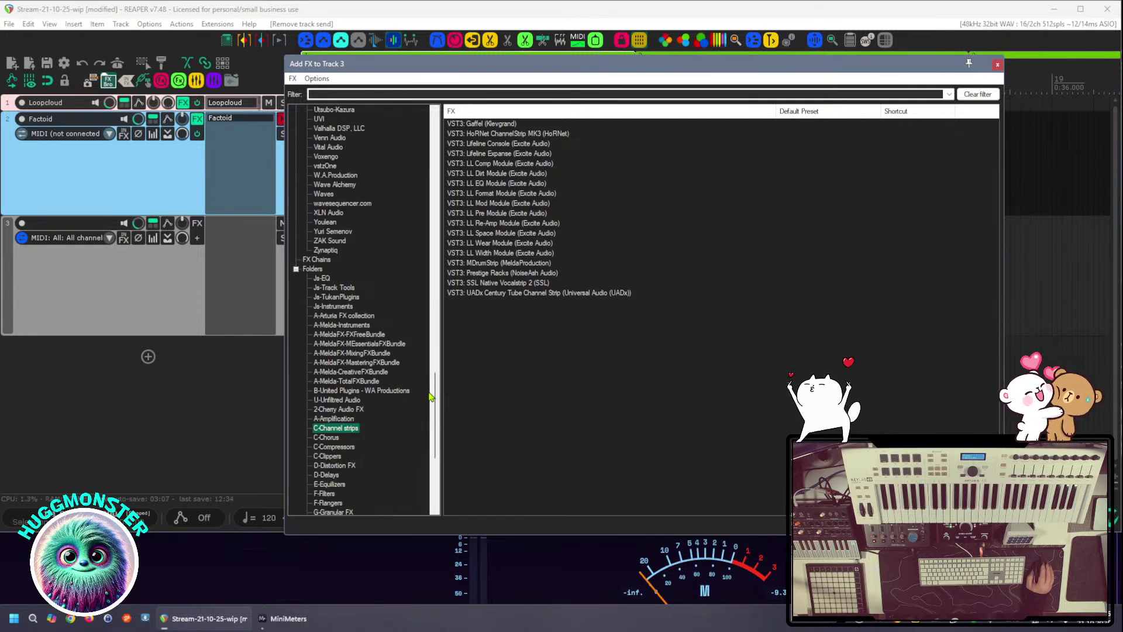
scroll(374, 482, "down", 1)
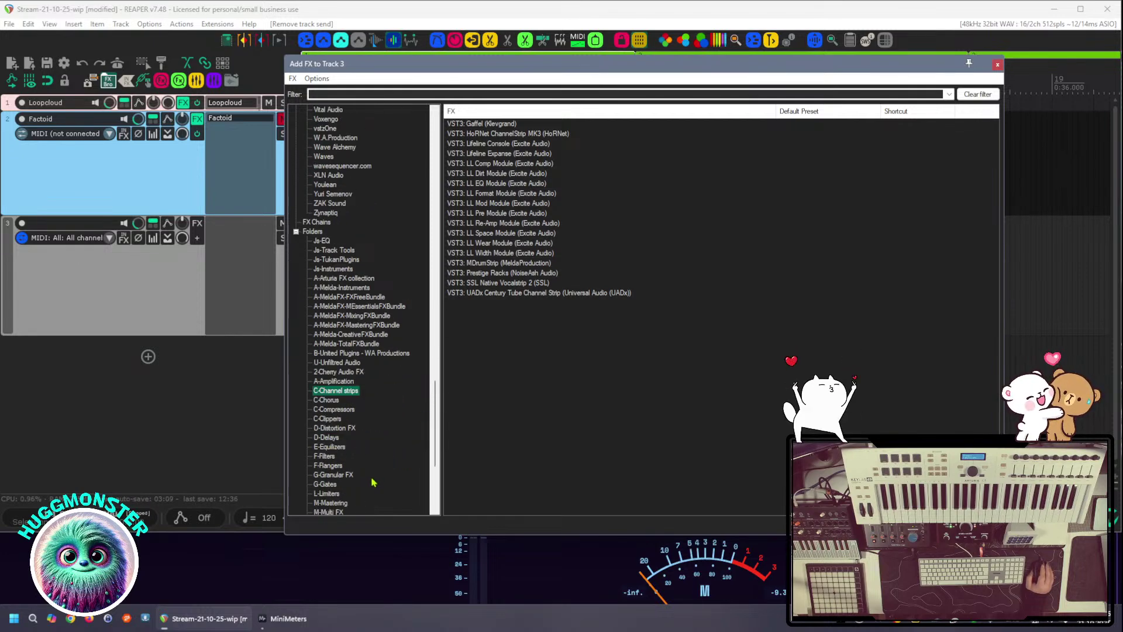
scroll(373, 482, "down", 1)
left_click(343, 437)
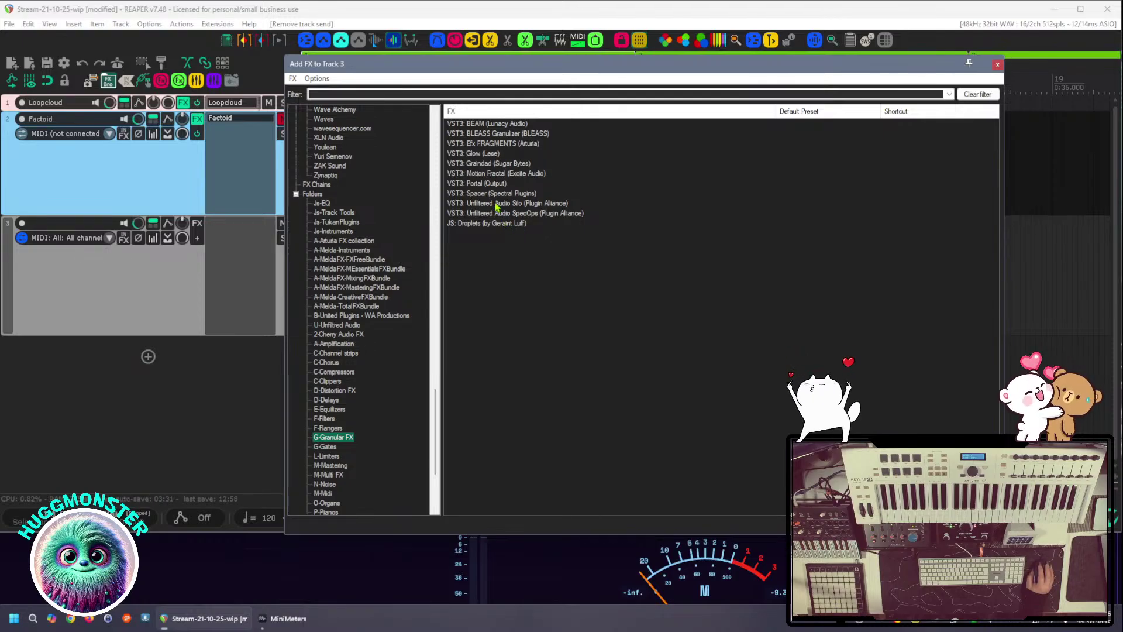
left_click(492, 184)
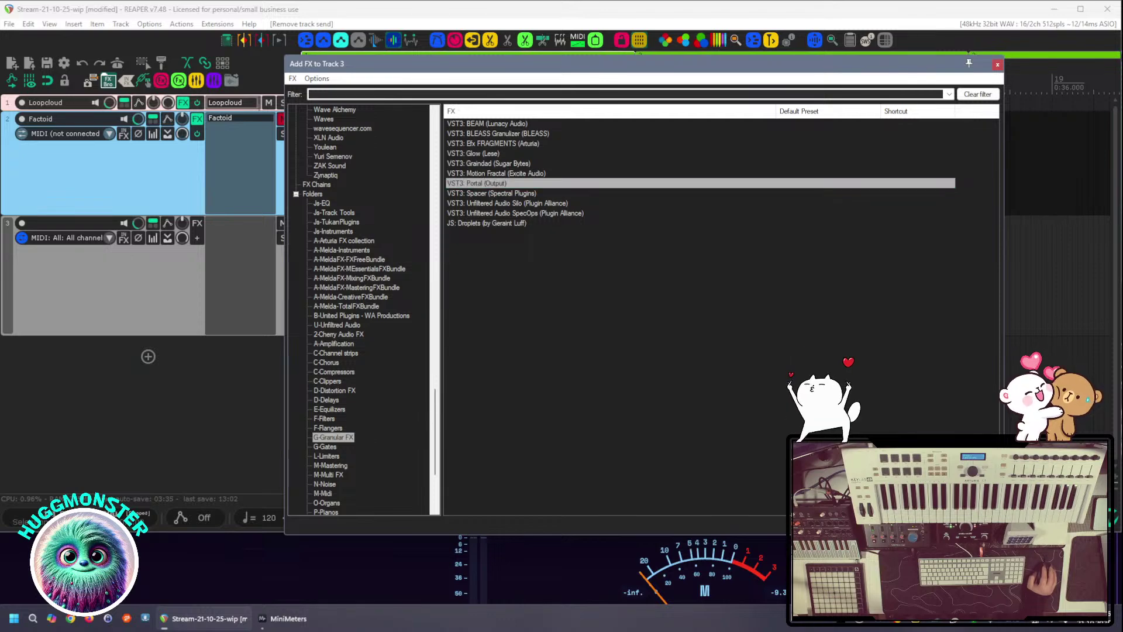
key("Return")
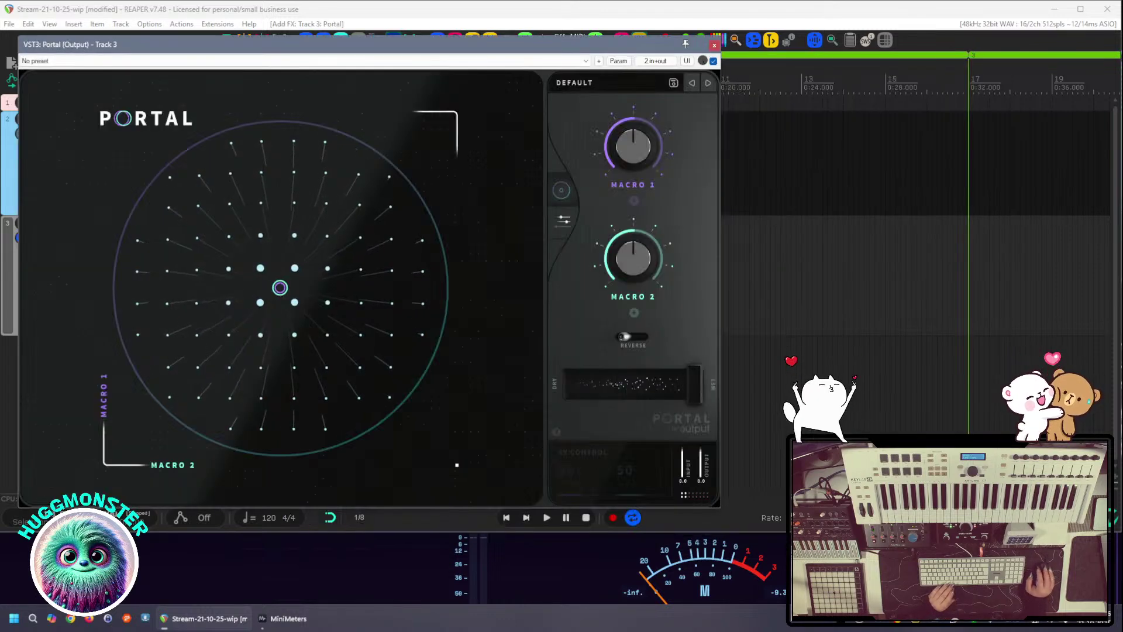
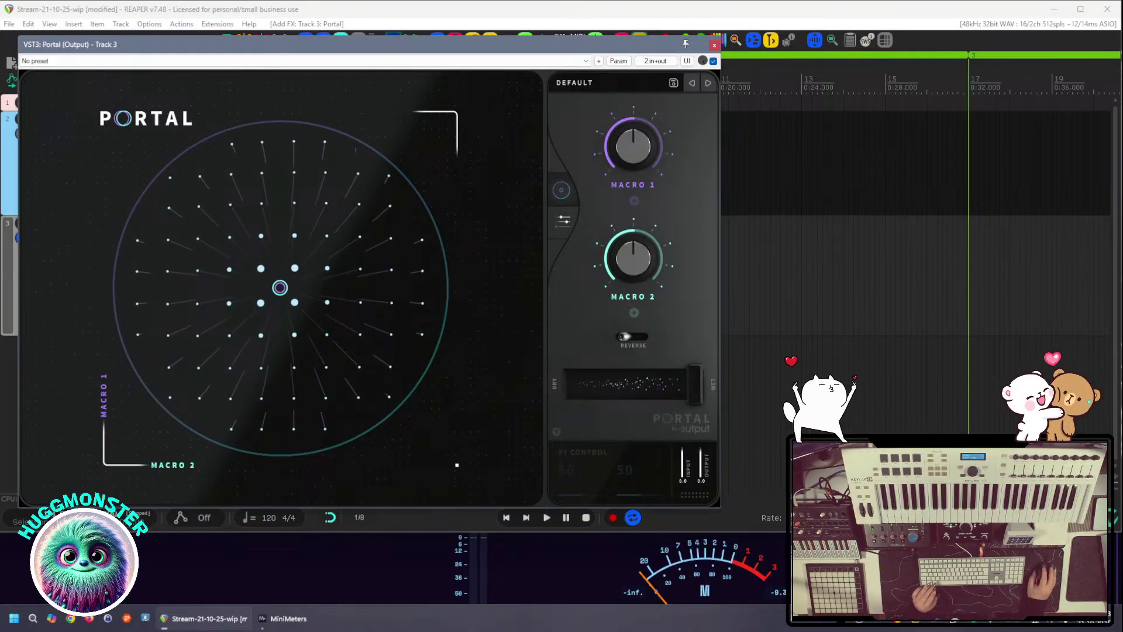
Browse Portal's Drums preset category on track 3 and load the Go Get Em Drums preset
left_click_drag(453, 47, 737, 57)
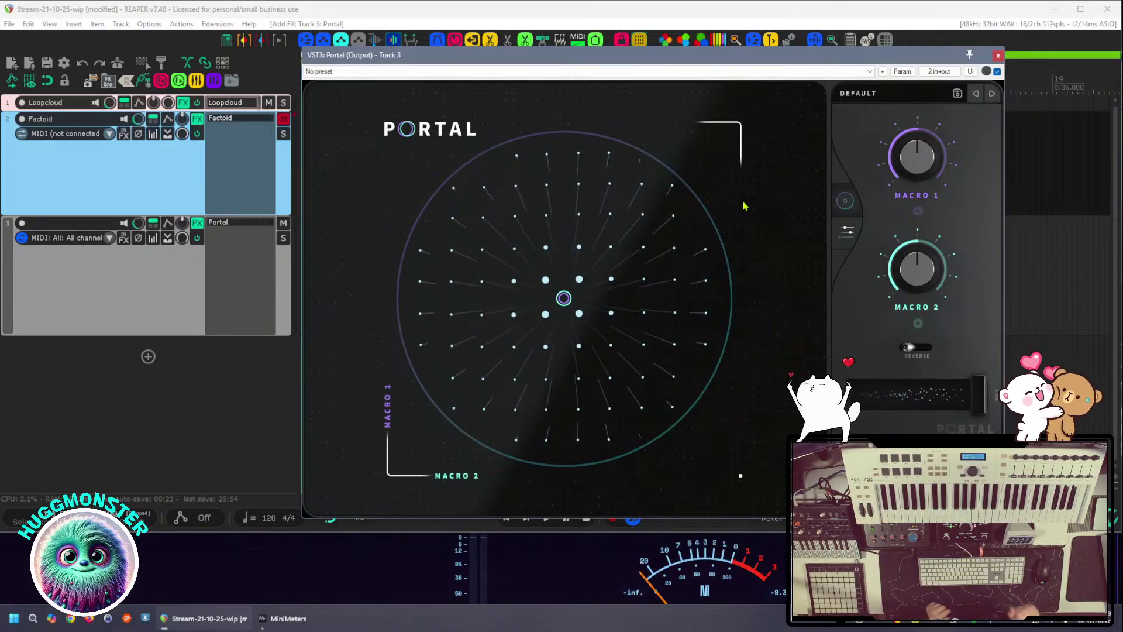
left_click(998, 55)
left_click(229, 224)
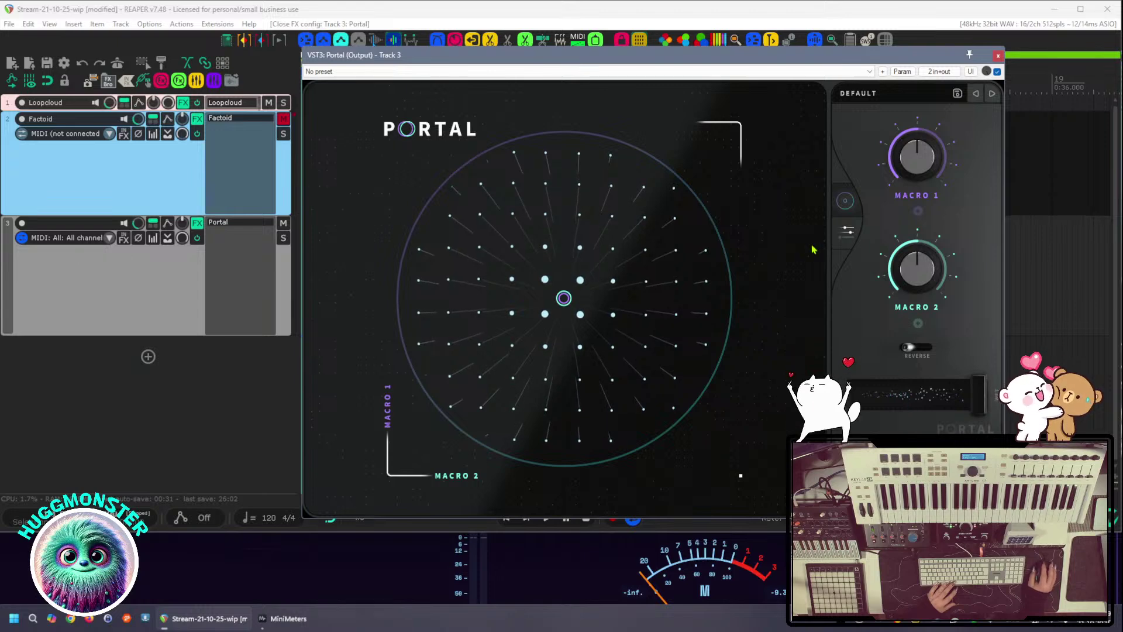
left_click(872, 94)
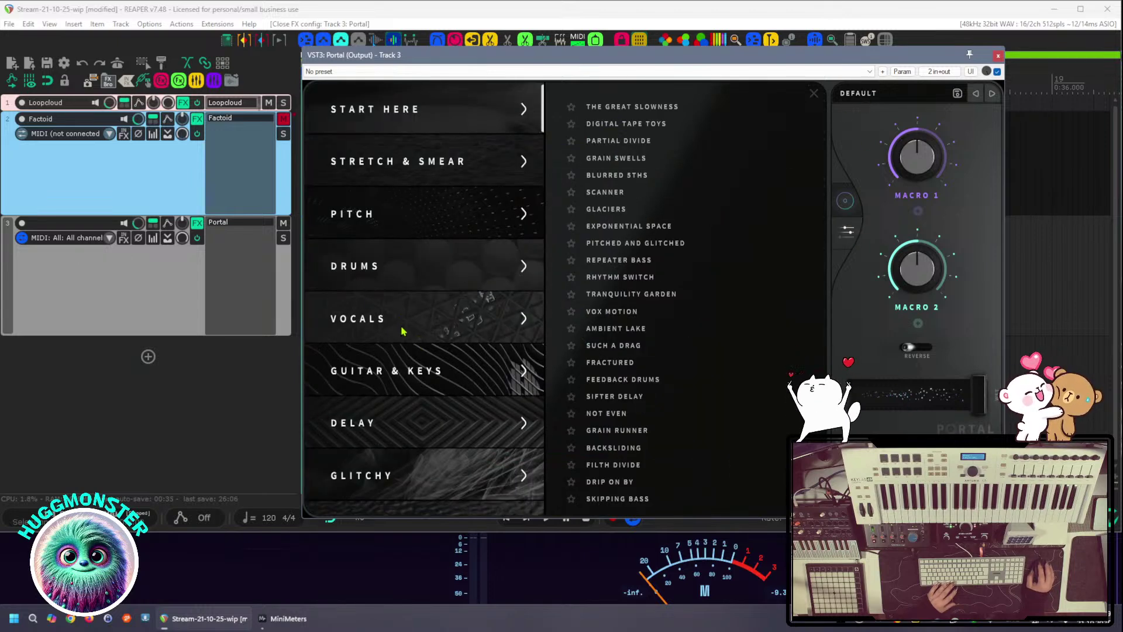
left_click(391, 269)
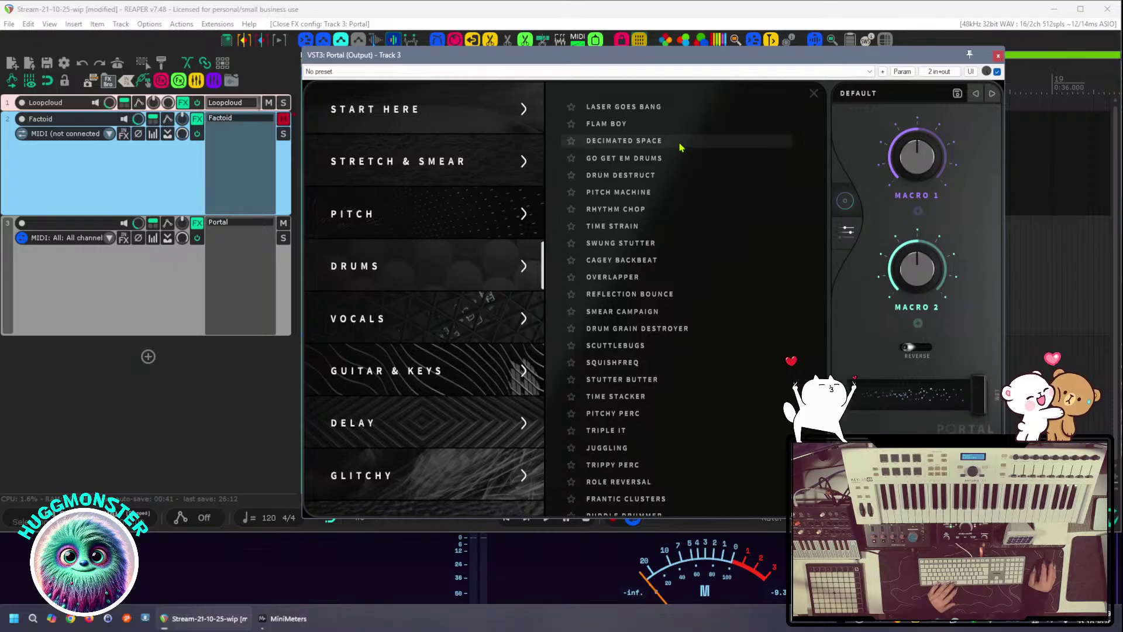
left_click(677, 162)
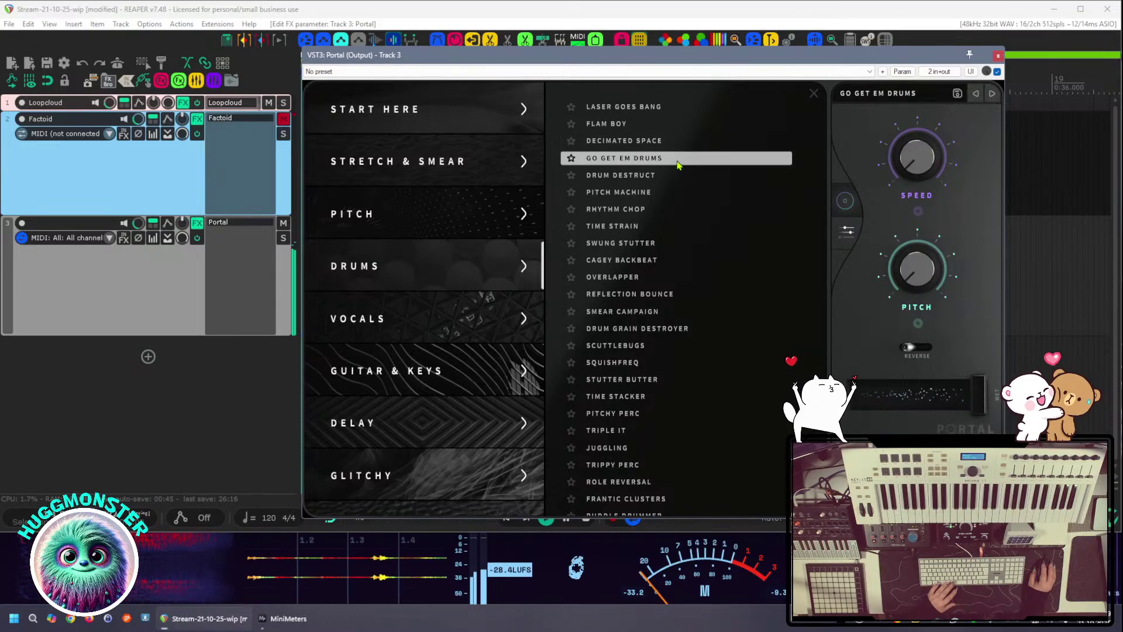
left_click_drag(679, 57, 763, 61)
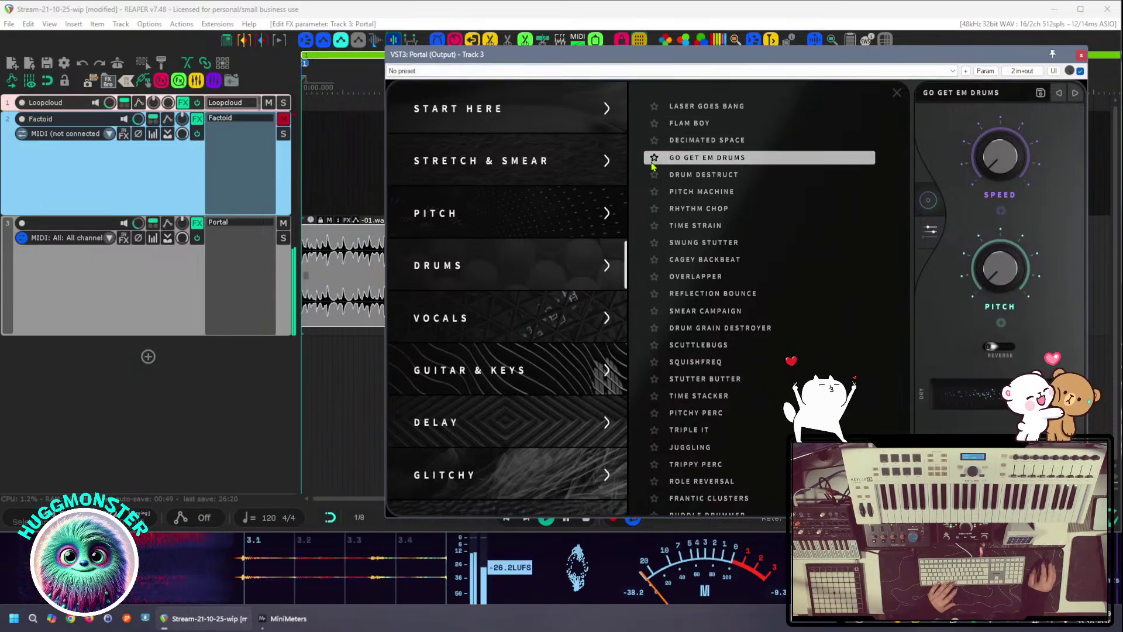
Audition Portal's Drum Destruct and Pitch Machine presets on the loop, then mark Pitch Machine as a favourite
left_click(692, 179)
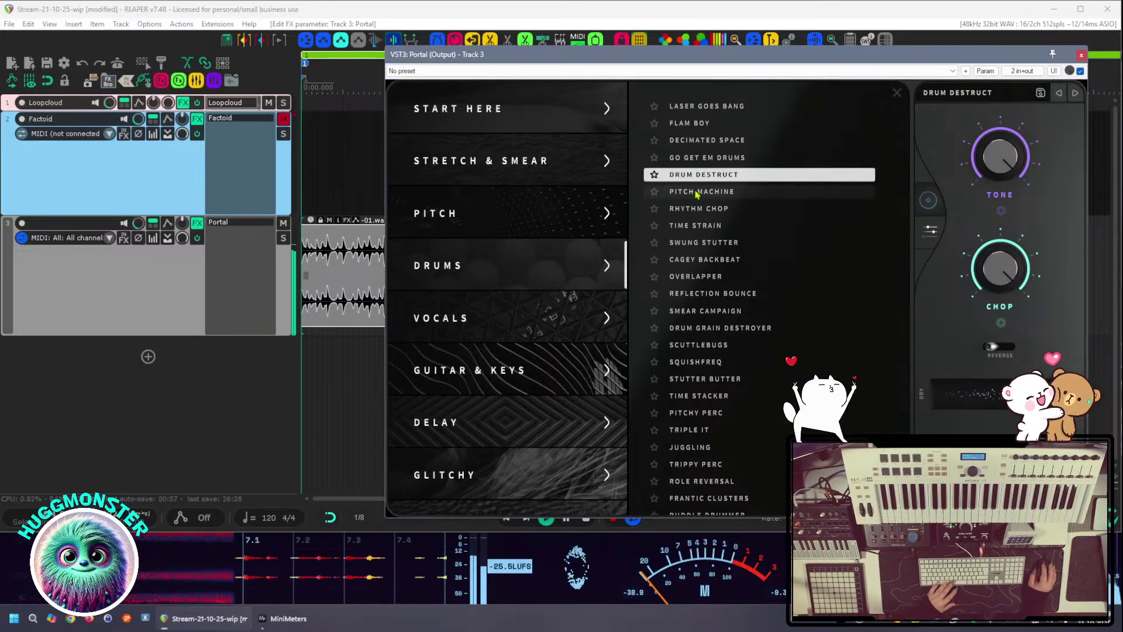
left_click(697, 193)
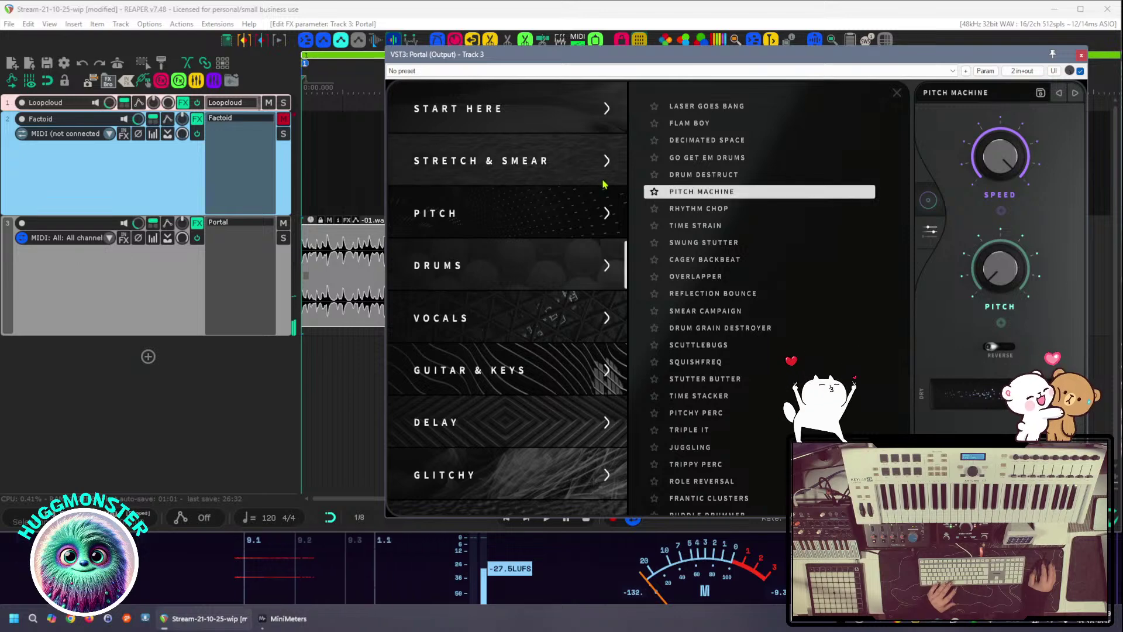
left_click(328, 61)
key("space")
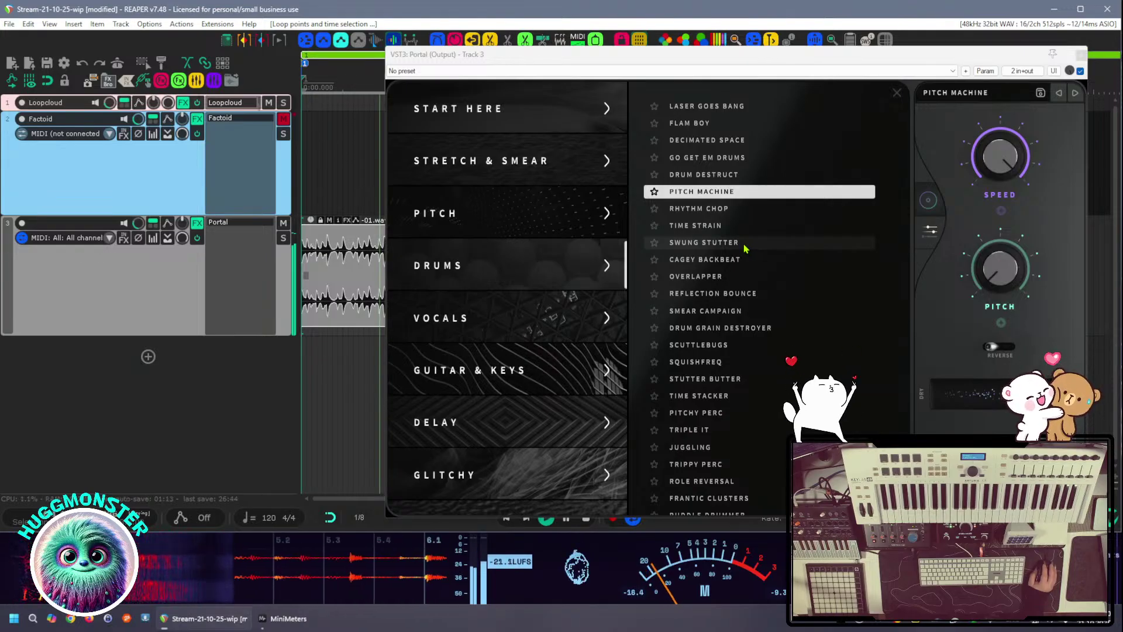
left_click(654, 192)
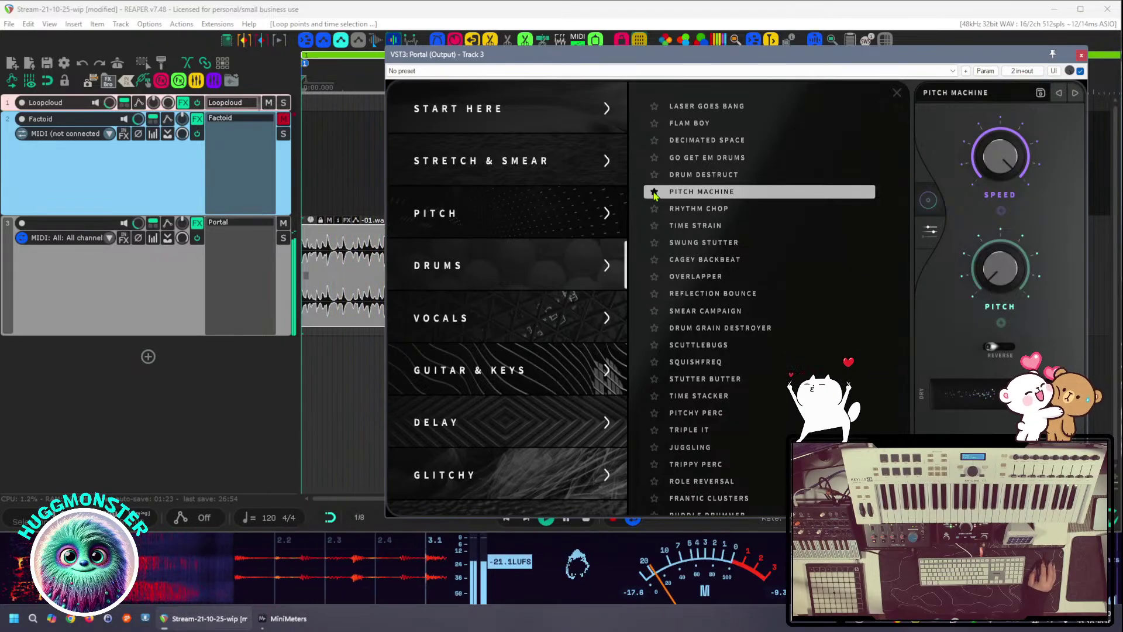
left_click(897, 93)
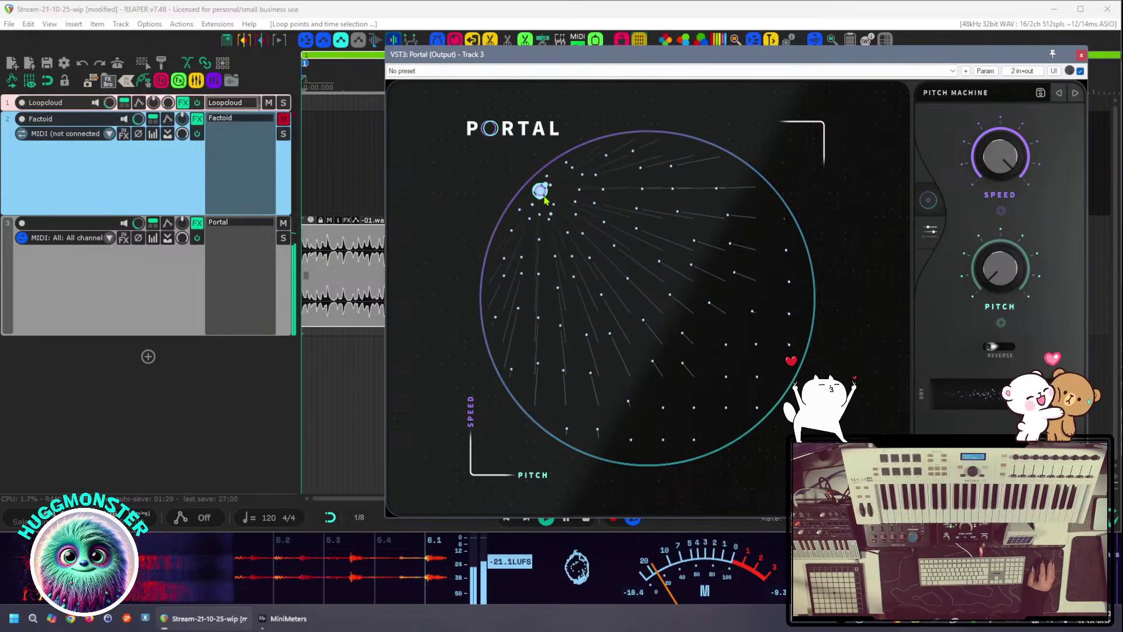
Move the XY control through several positions to vary Speed and Pitch, leaving it in the upper-right part of the circle
left_click_drag(541, 193, 693, 292)
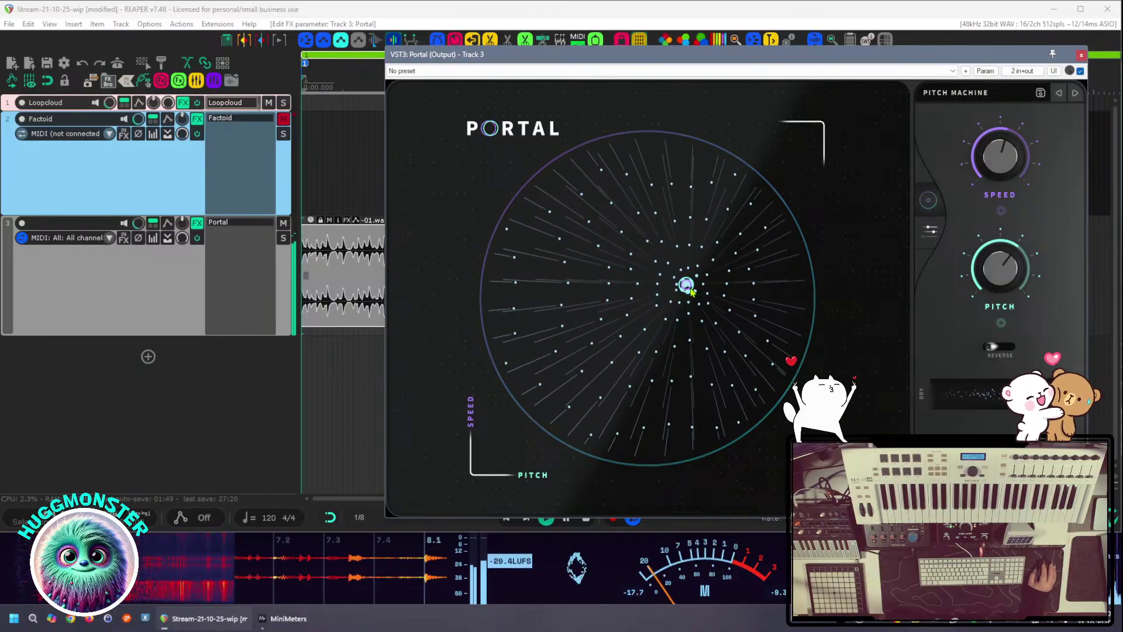
left_click_drag(691, 291, 648, 175)
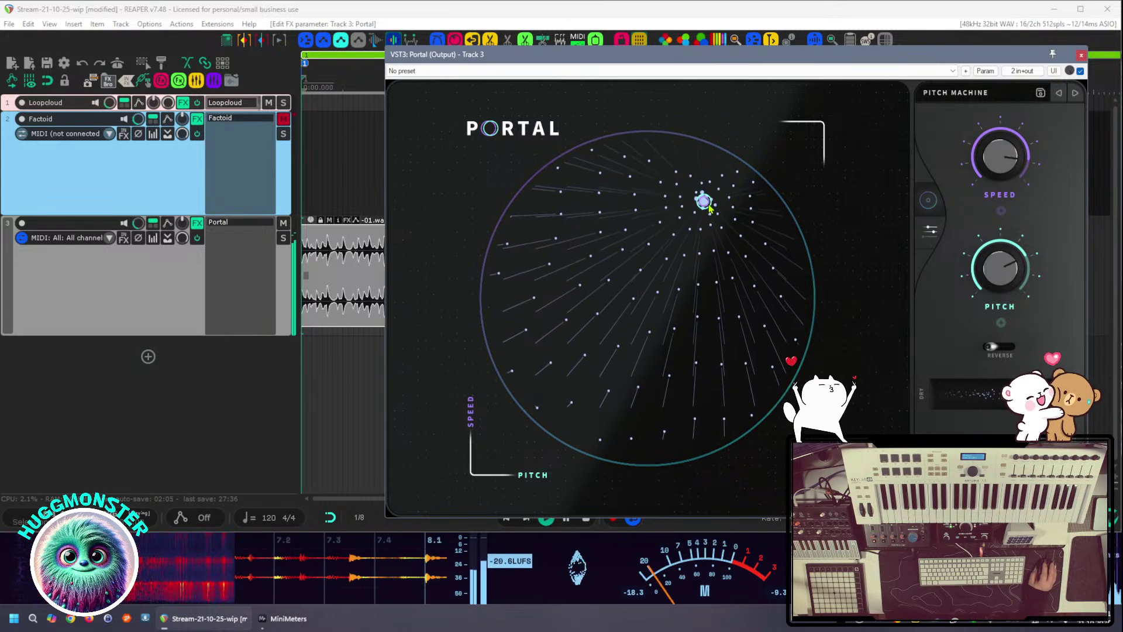
left_click_drag(710, 223, 709, 227)
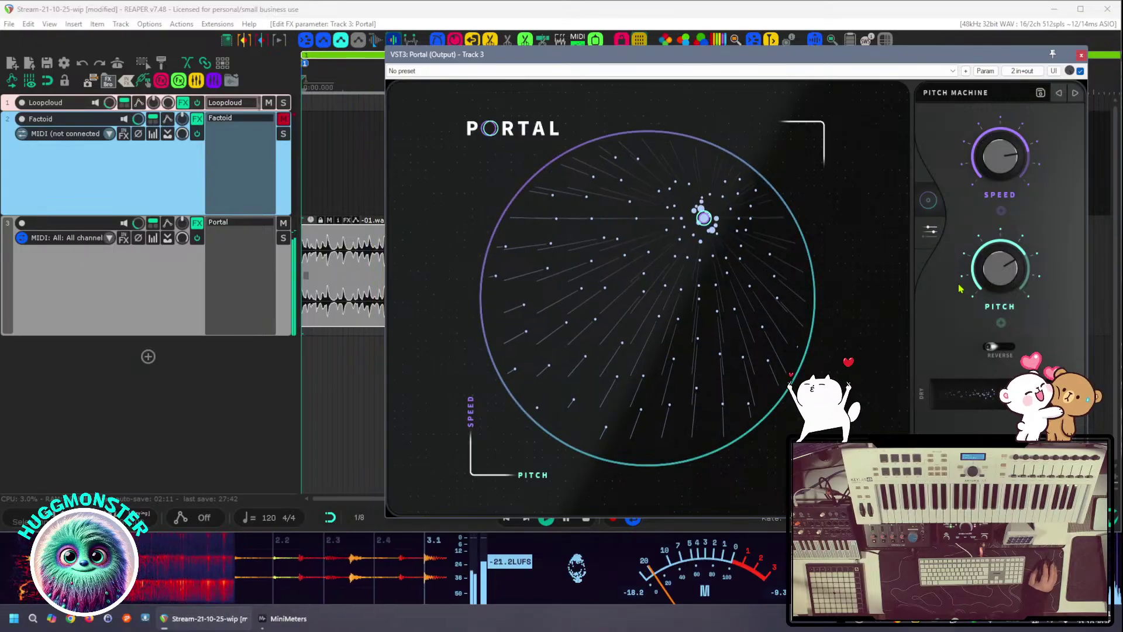
Inspect Portal's grain controls while the loop plays, then close the plug-in window and stop playback
left_click(931, 231)
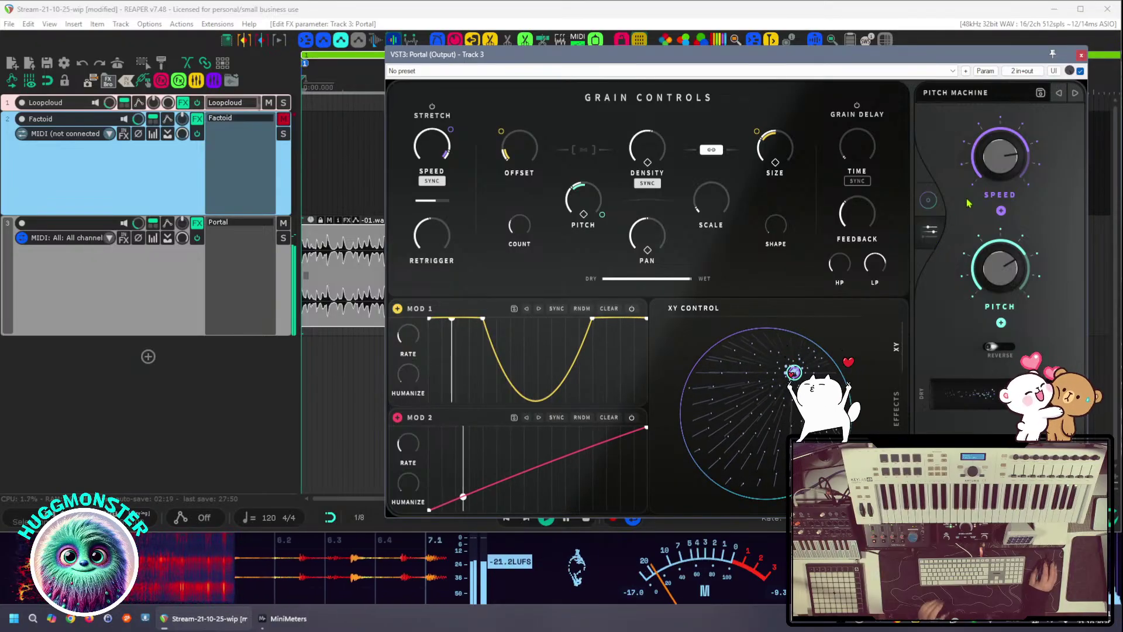
left_click(1082, 55)
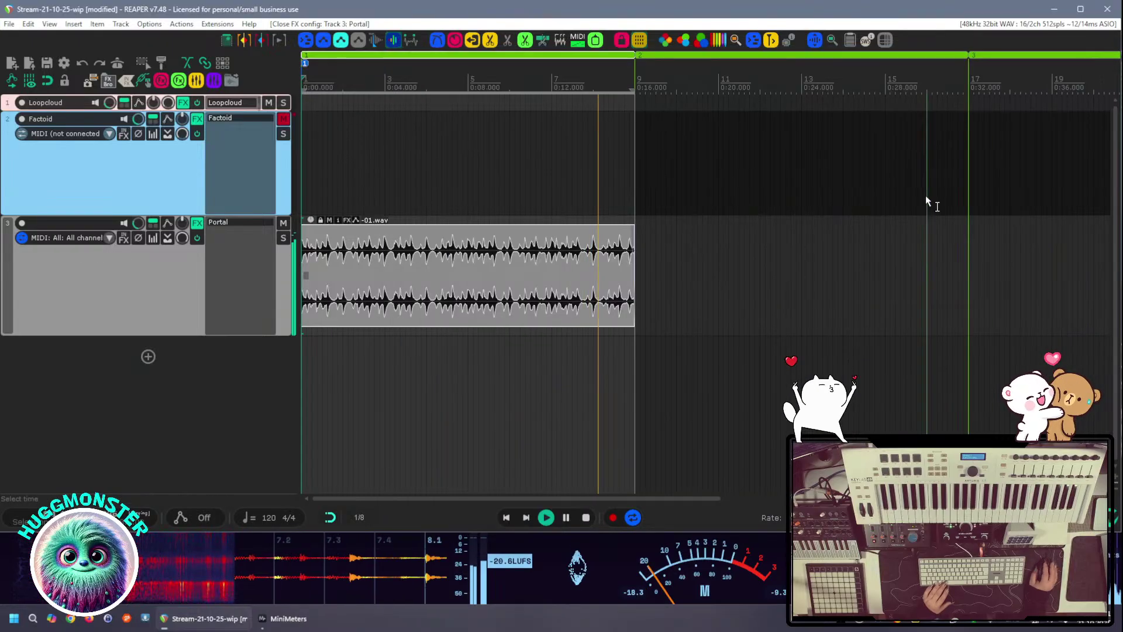
key("space")
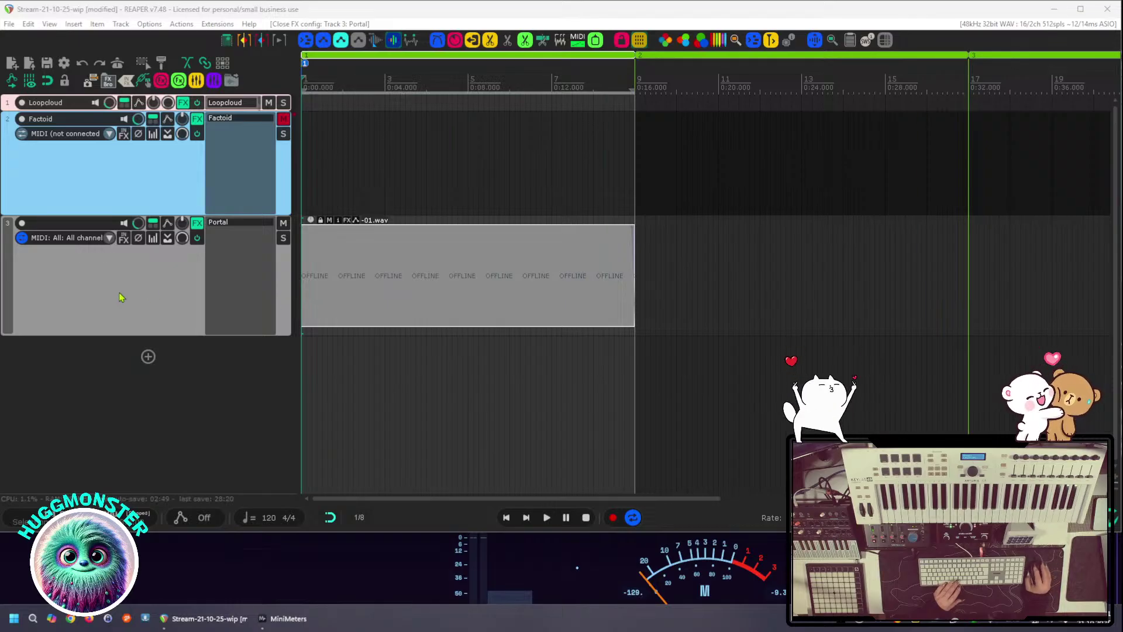
key("alt+Tab")
key("space")
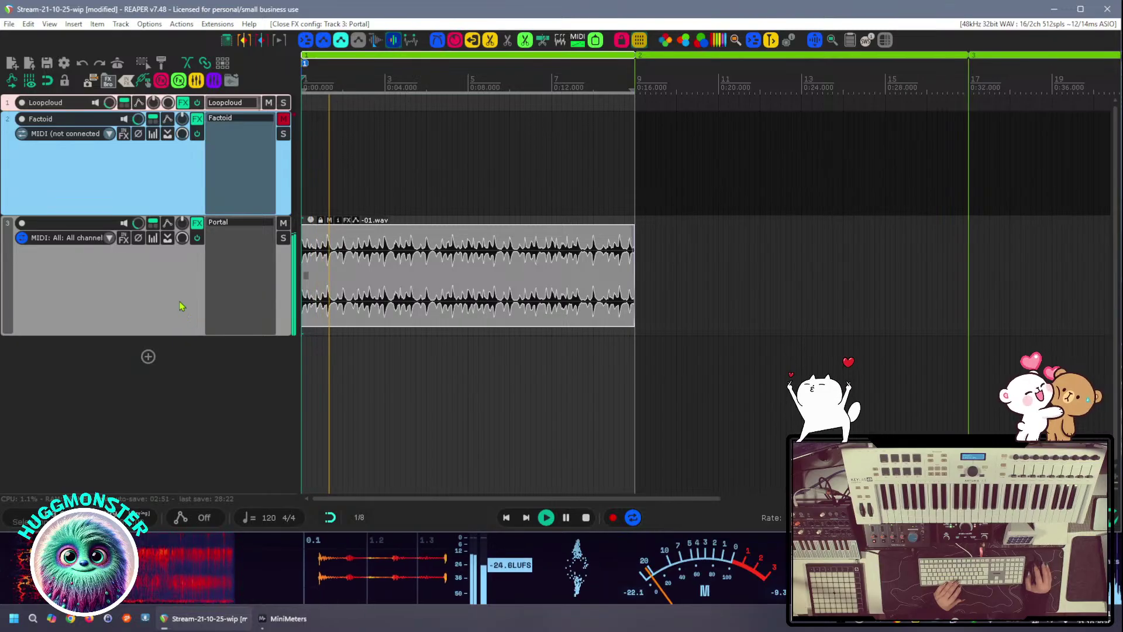
key("space")
Reopen Portal on track 3, return to its XY view and display its preset browser
left_click(222, 222)
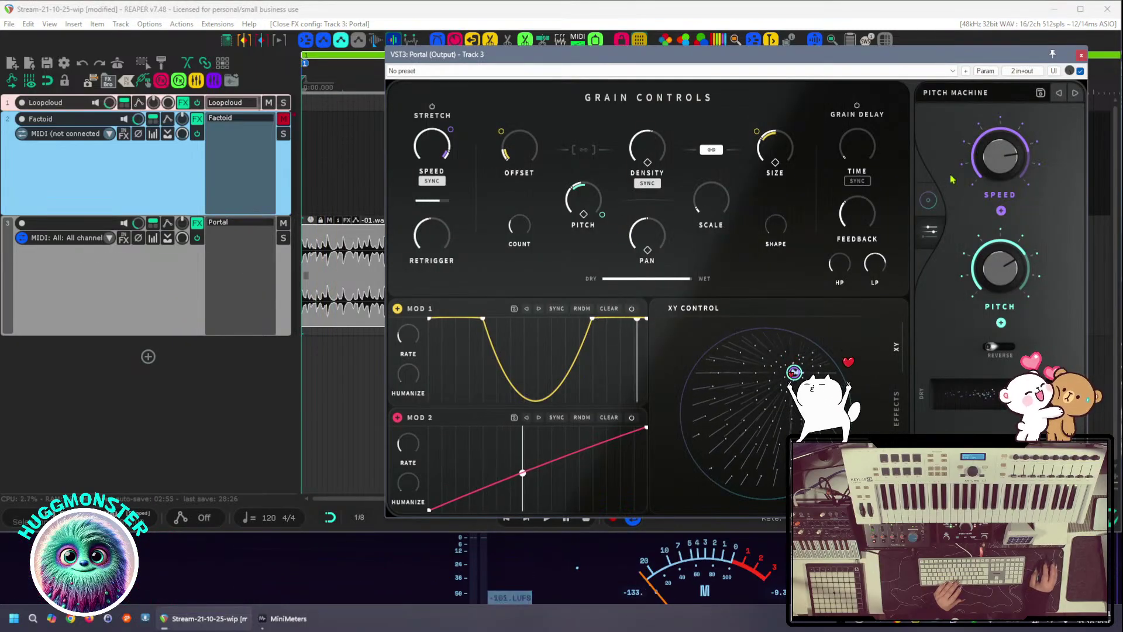
left_click(936, 205)
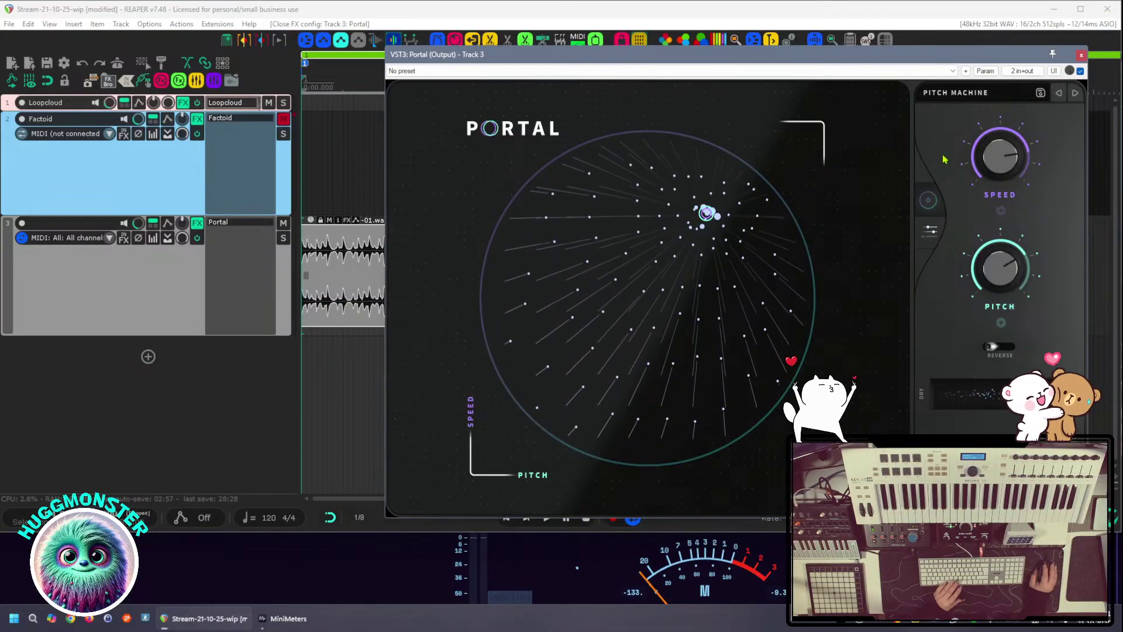
left_click(971, 99)
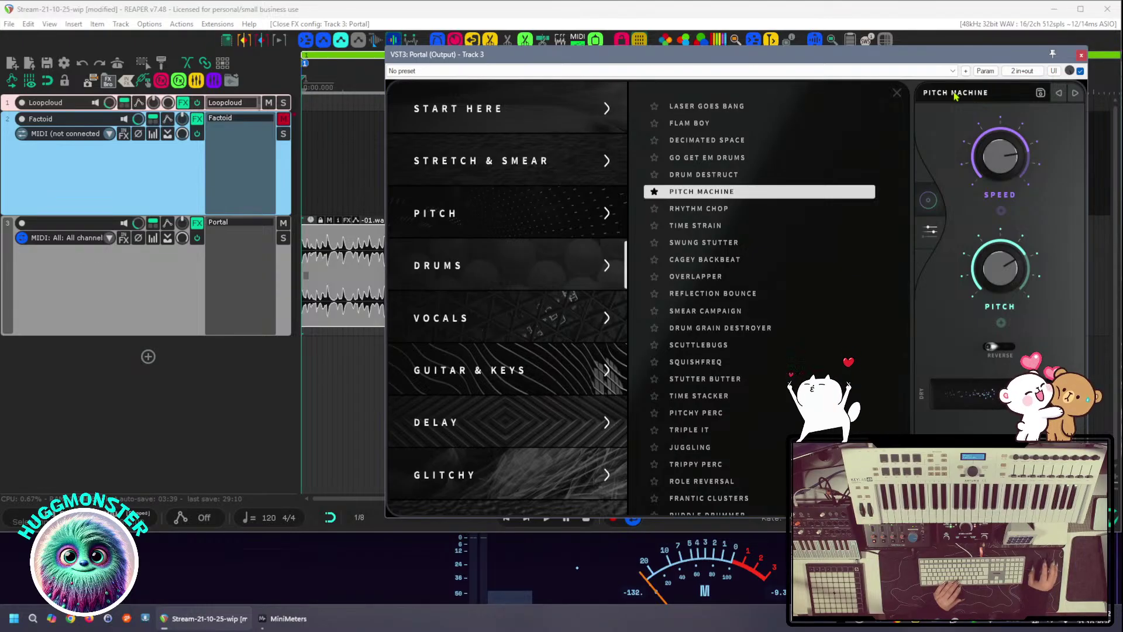
Look up the plug-ins by the developer Output in the FX browser, then close the browser and Portal
left_click(108, 85)
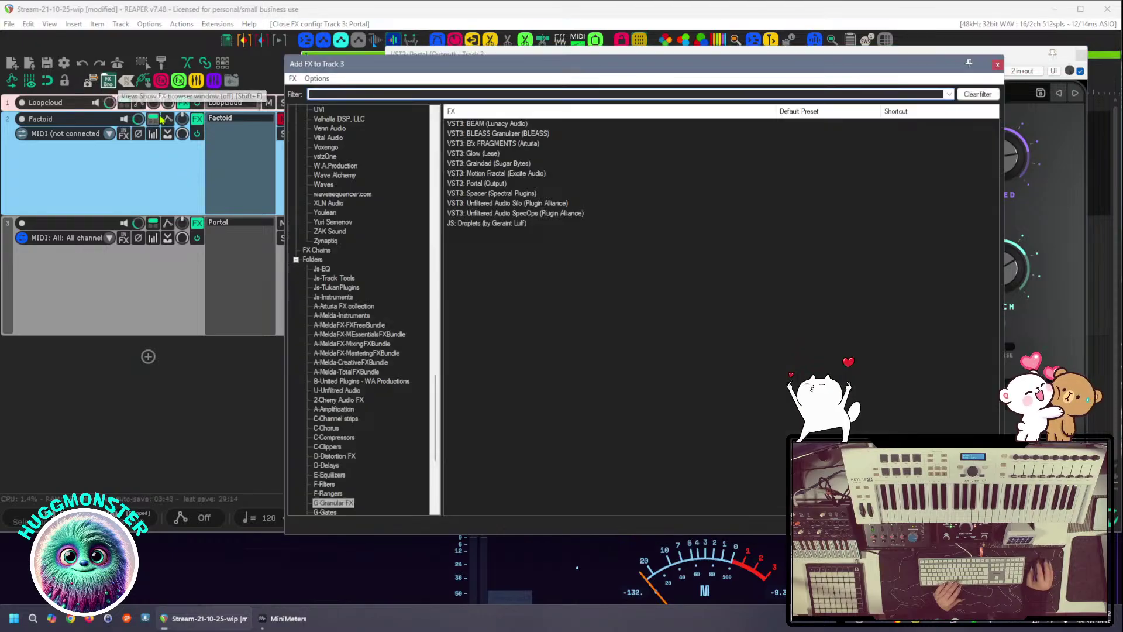
scroll(358, 199, "up", 13)
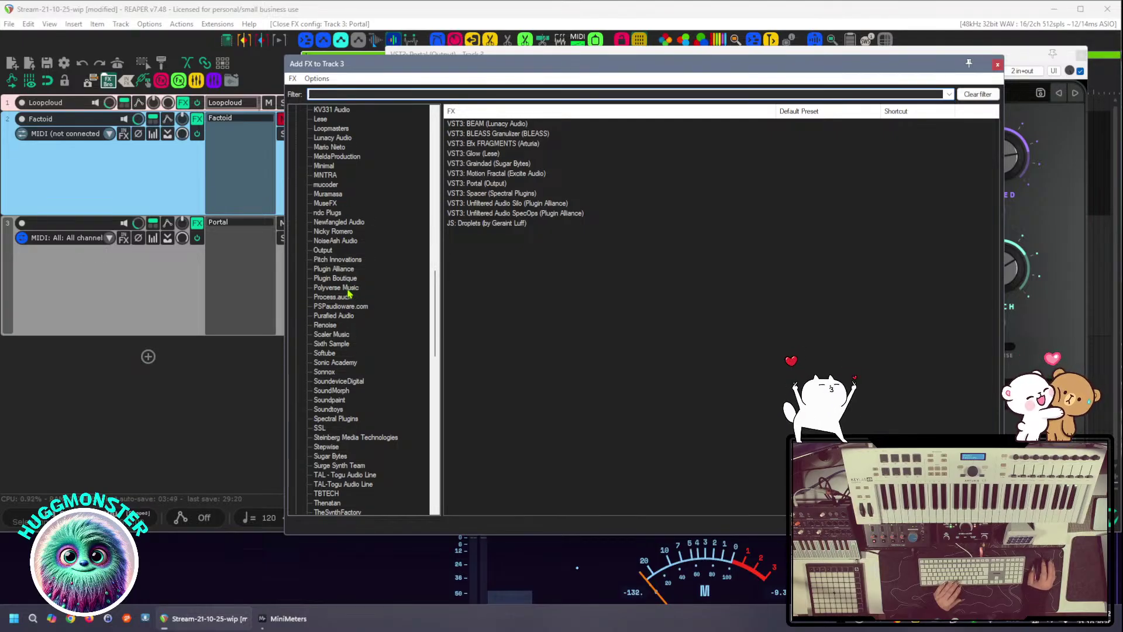
scroll(342, 205, "up", 1)
scroll(337, 234, "down", 1)
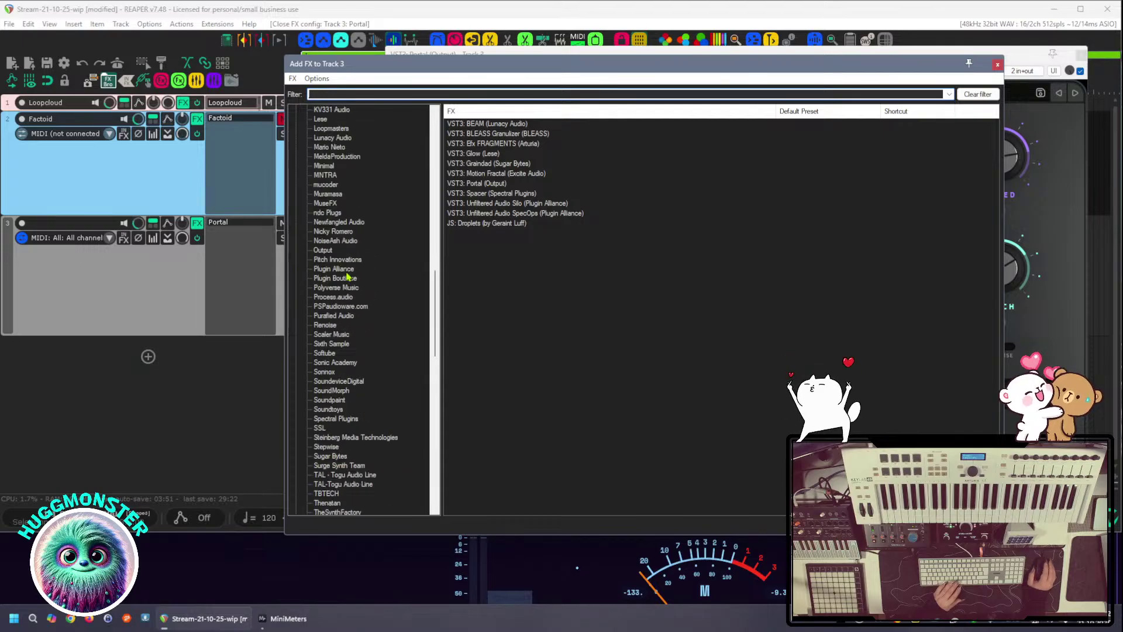
left_click(325, 250)
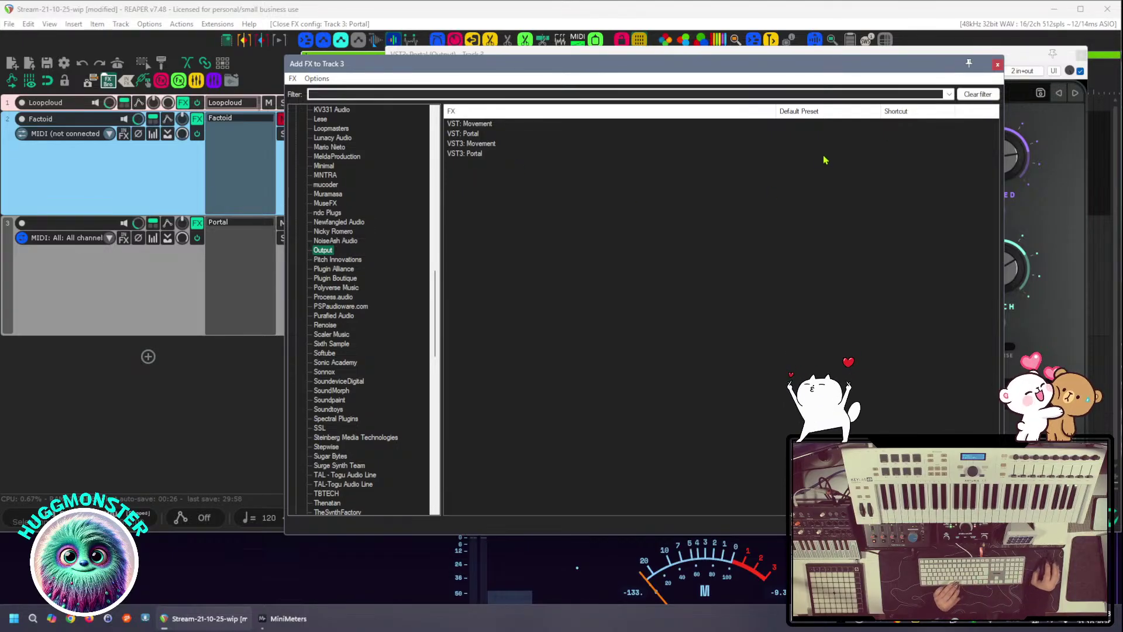
left_click(997, 66)
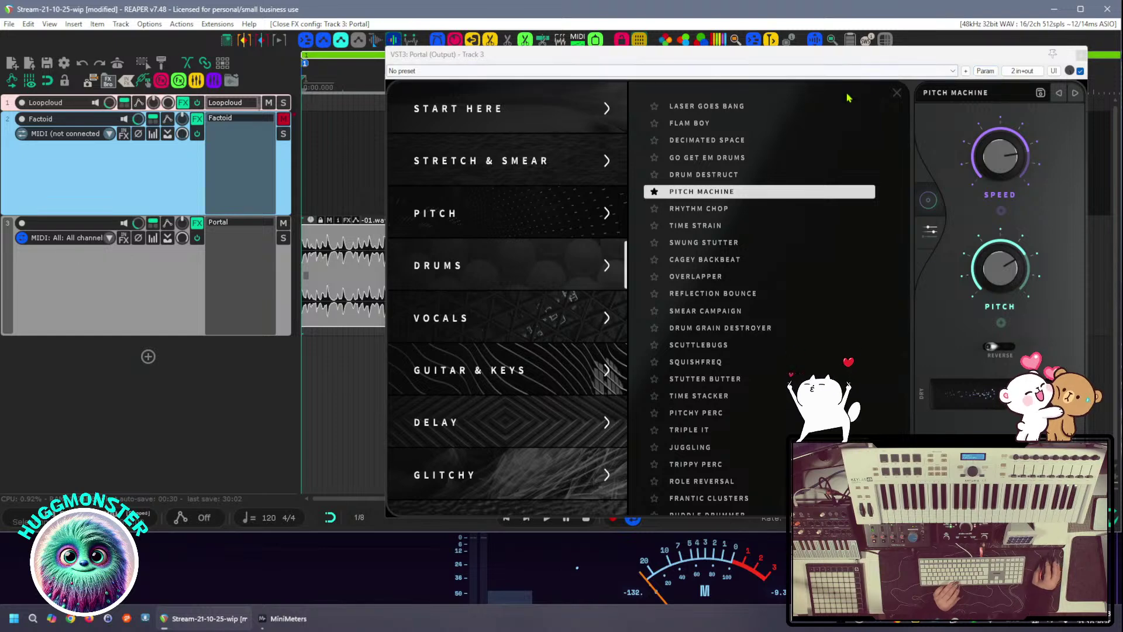
left_click(897, 93)
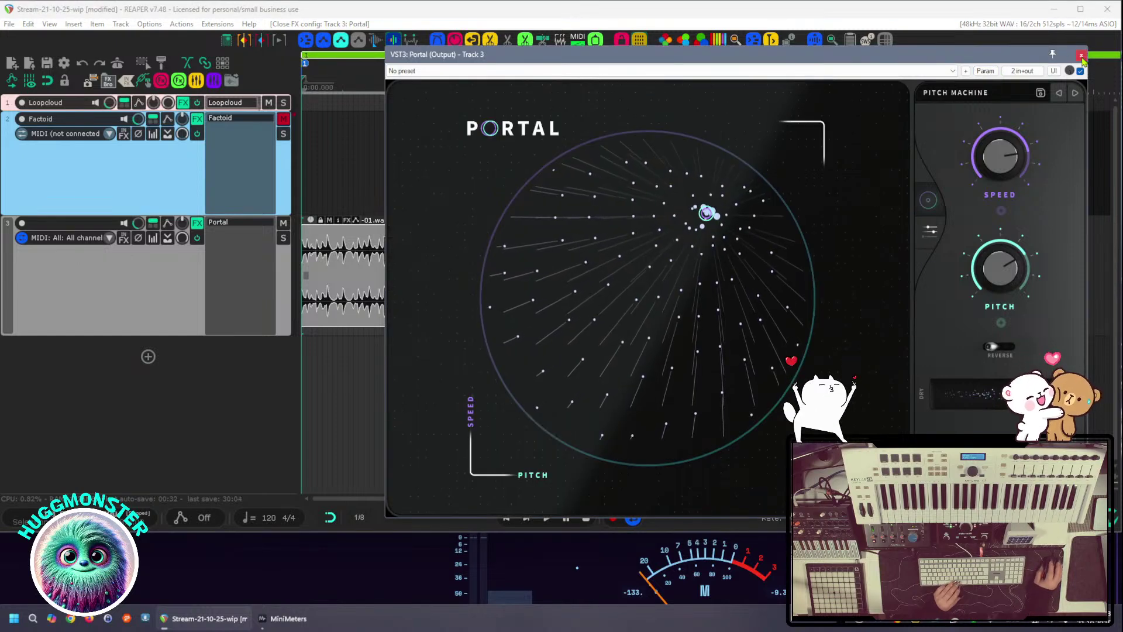
left_click(1081, 56)
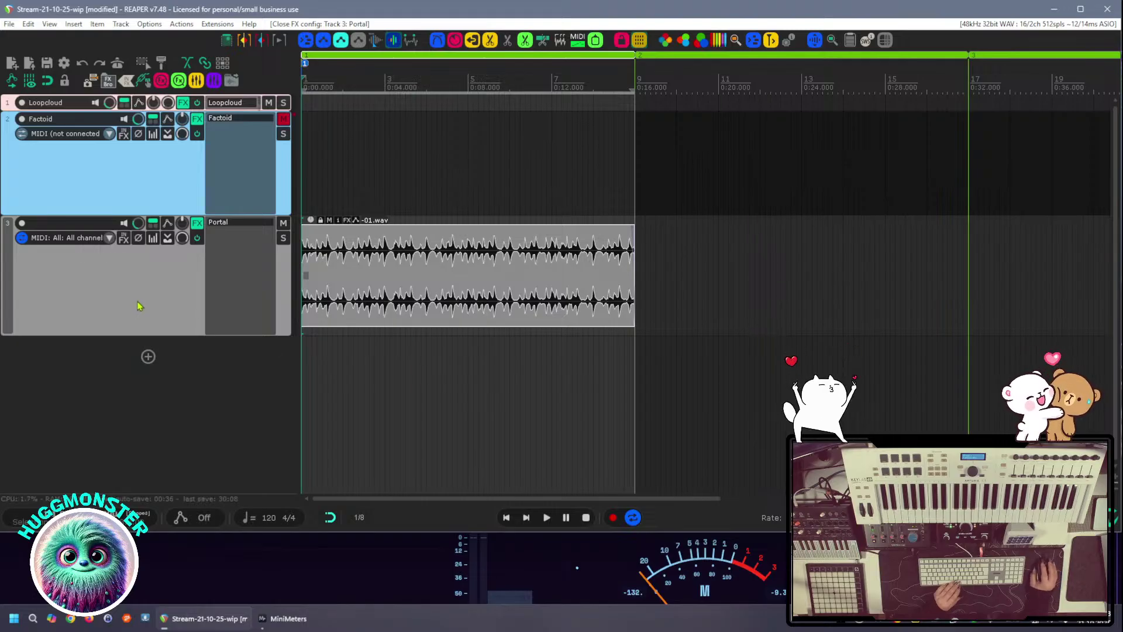
Play the Portal-processed loop on track 3 twice with the plug-in window closed
key("space")
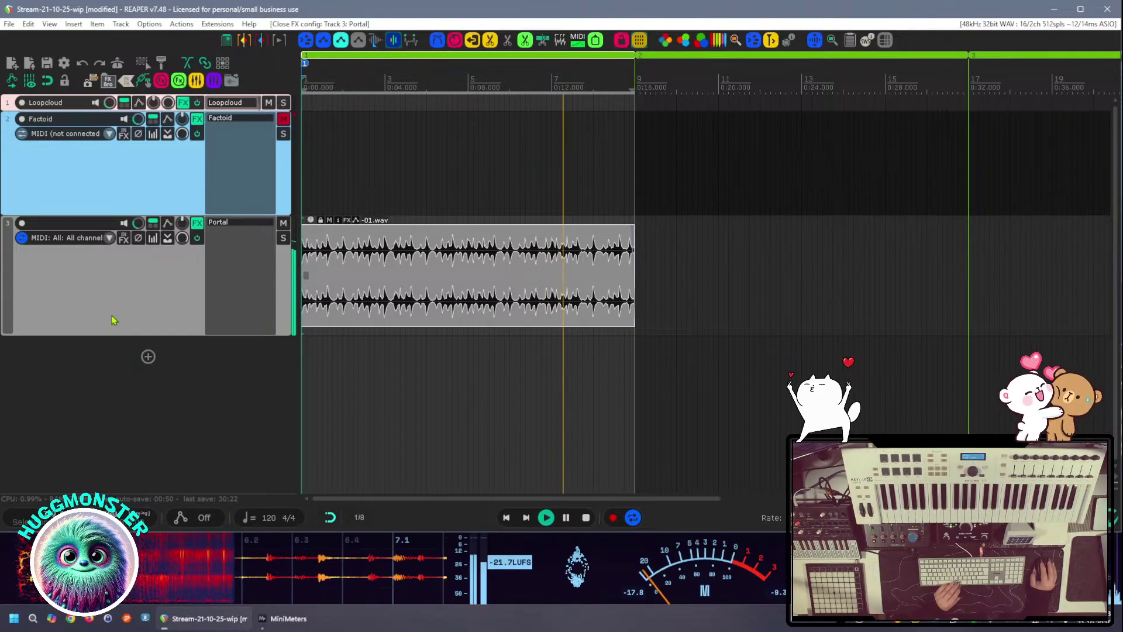
key("space")
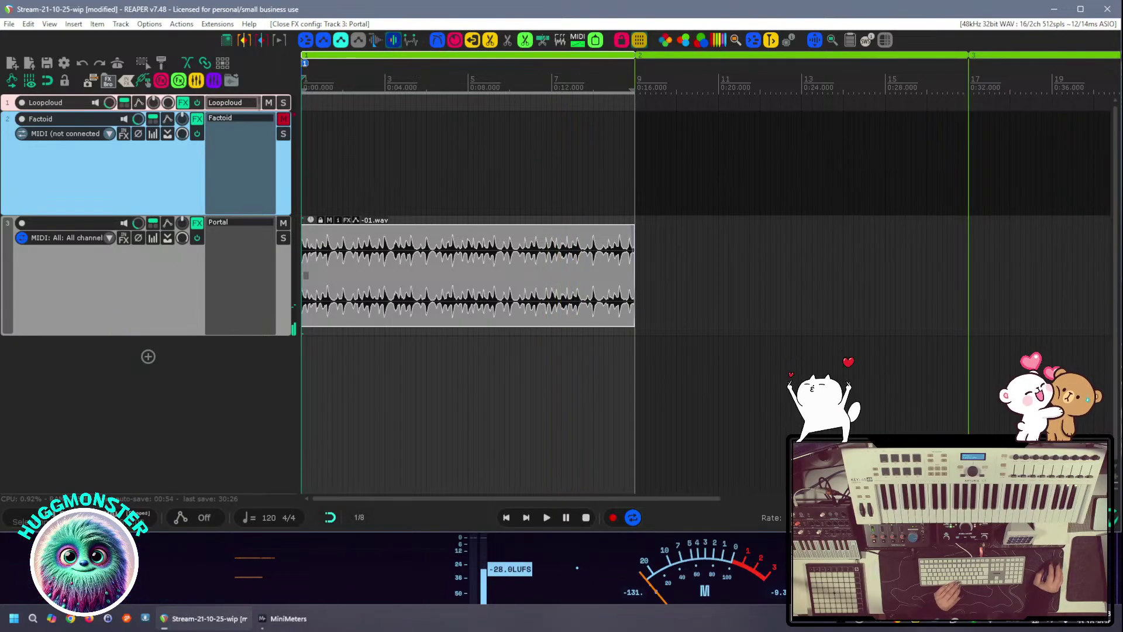
key("alt+Tab")
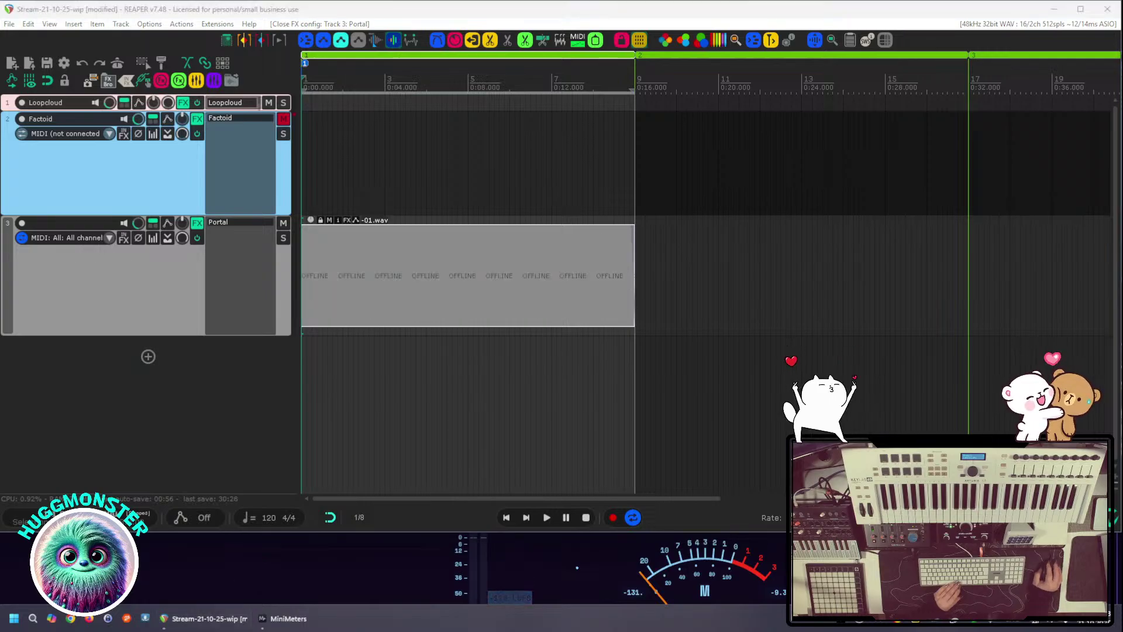
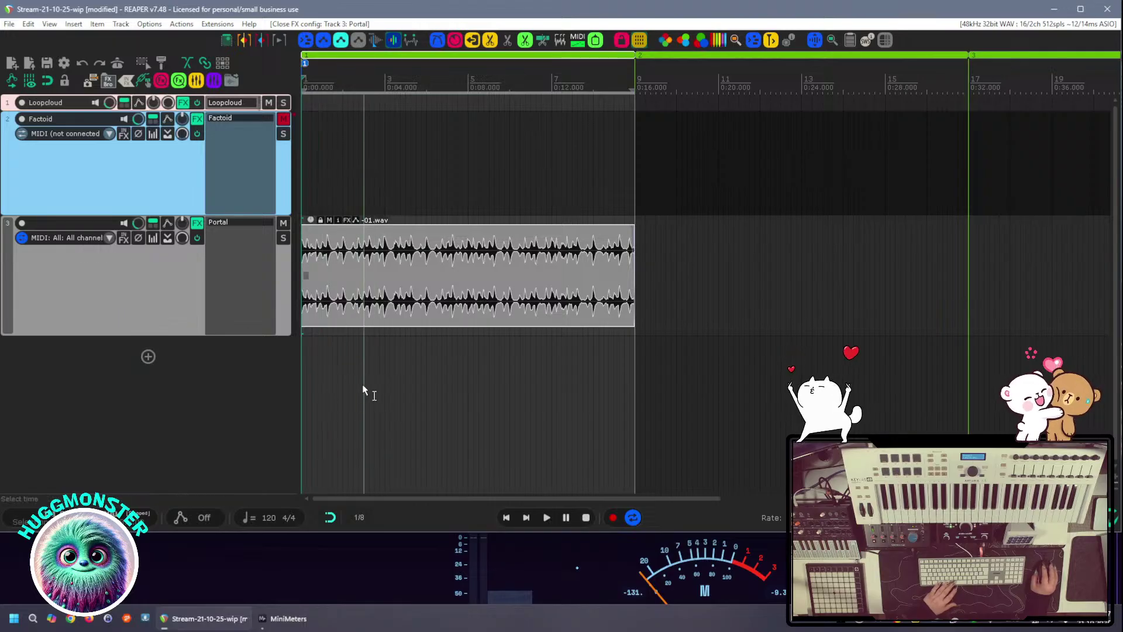
key("space")
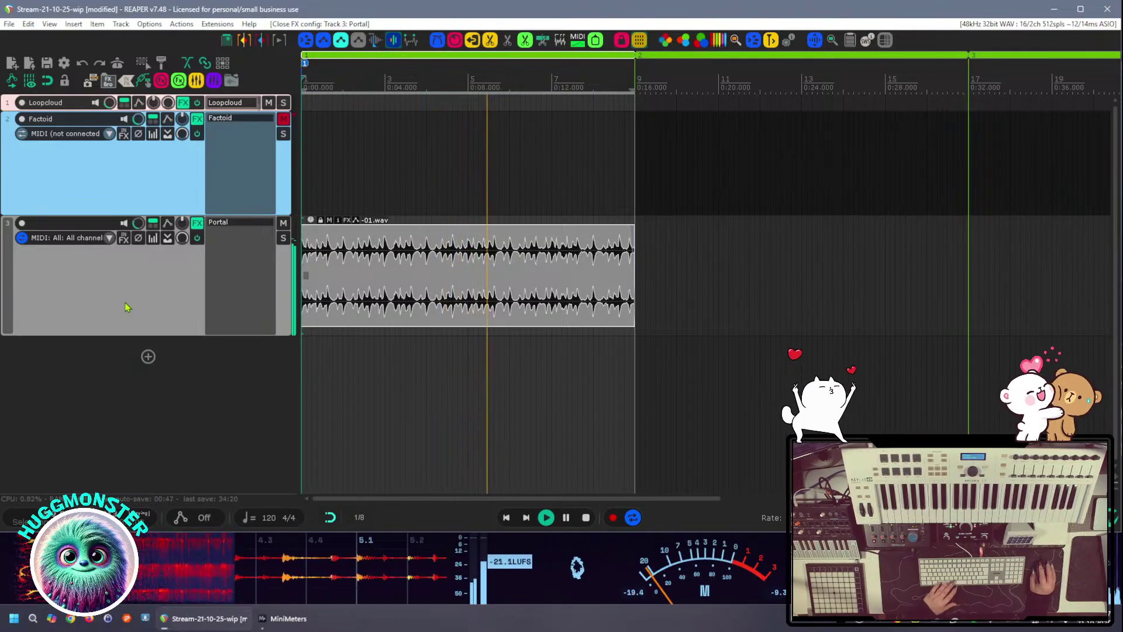
key("space")
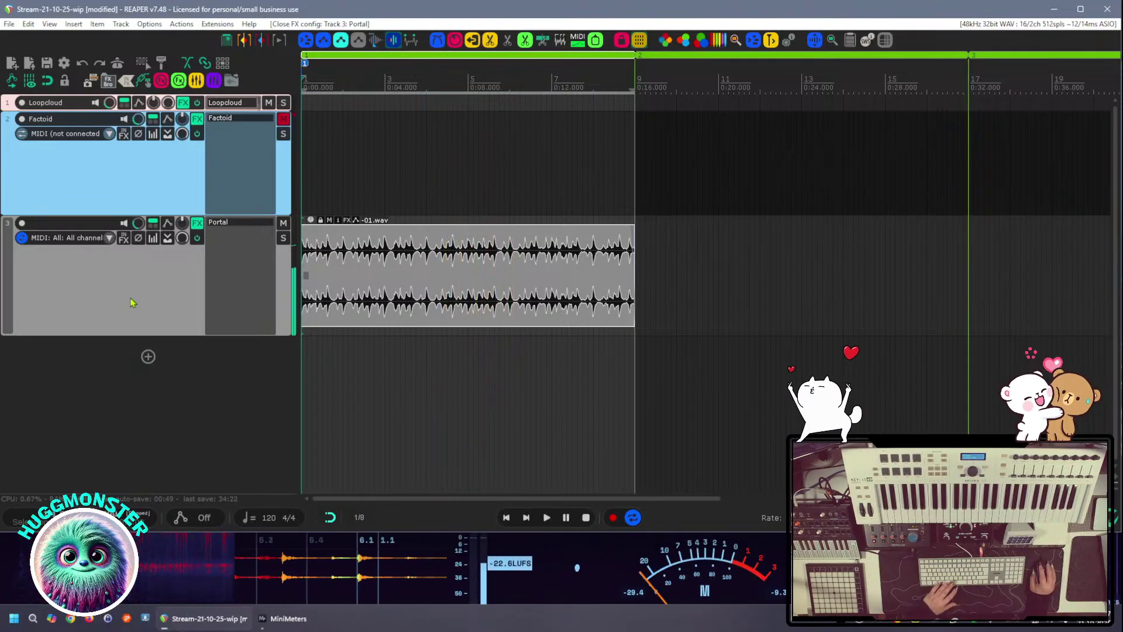
Remove Portal from track 3, add the VST3 version of Movement in its place, and move its window clear of the track list
left_click(232, 224, "alt")
left_click(235, 225)
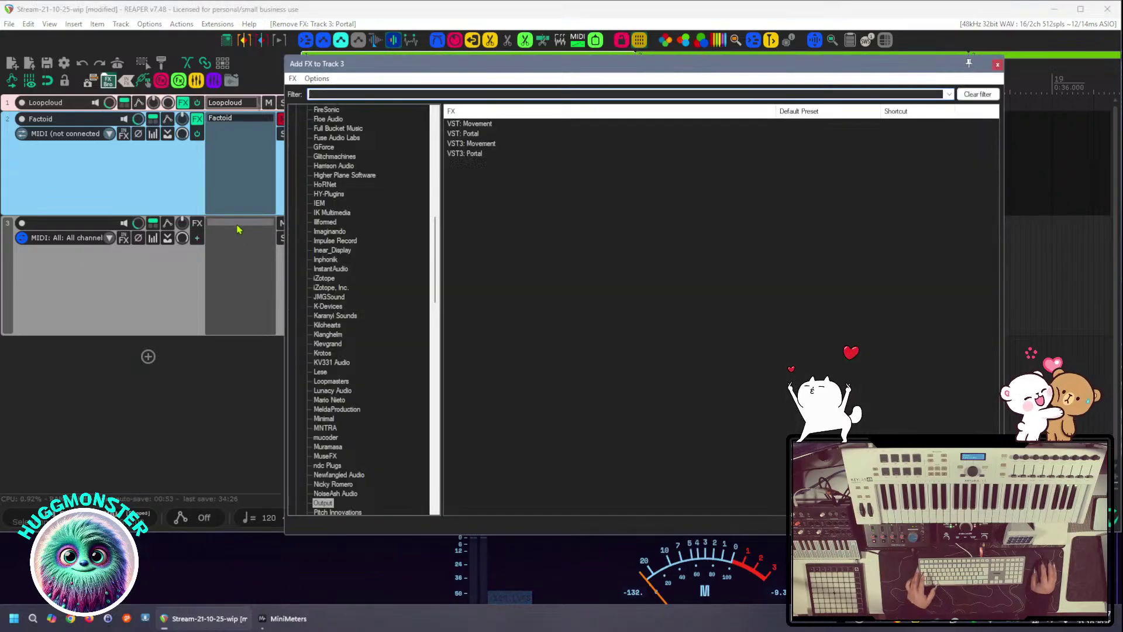
scroll(344, 392, "down", 4)
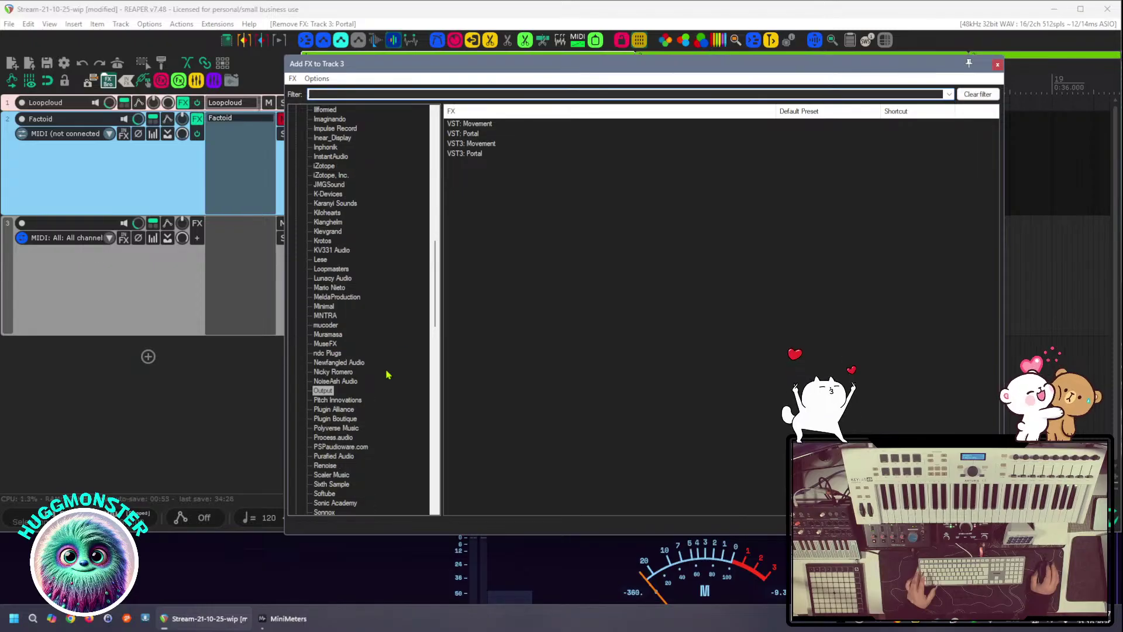
left_click(475, 143)
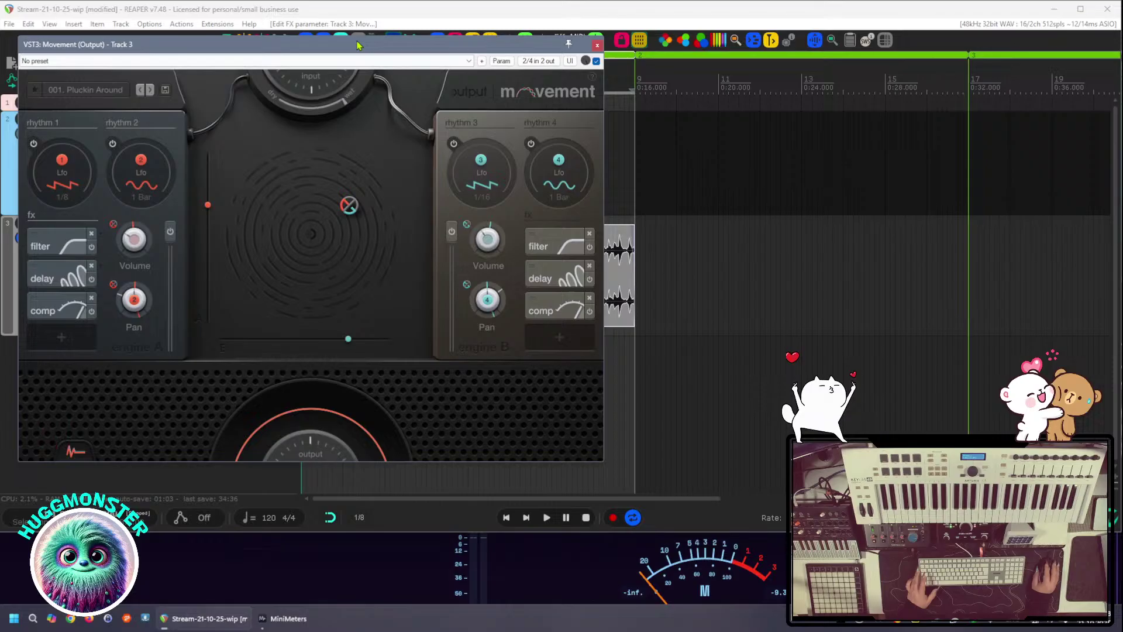
left_click_drag(359, 45, 742, 66)
Audition Movement's presets Drifting Figures, Click N Pulse, Breathtaking, Foof Machine, Saw Pumper and Furiosa Flux'd while the drum loop plays
left_click(470, 116)
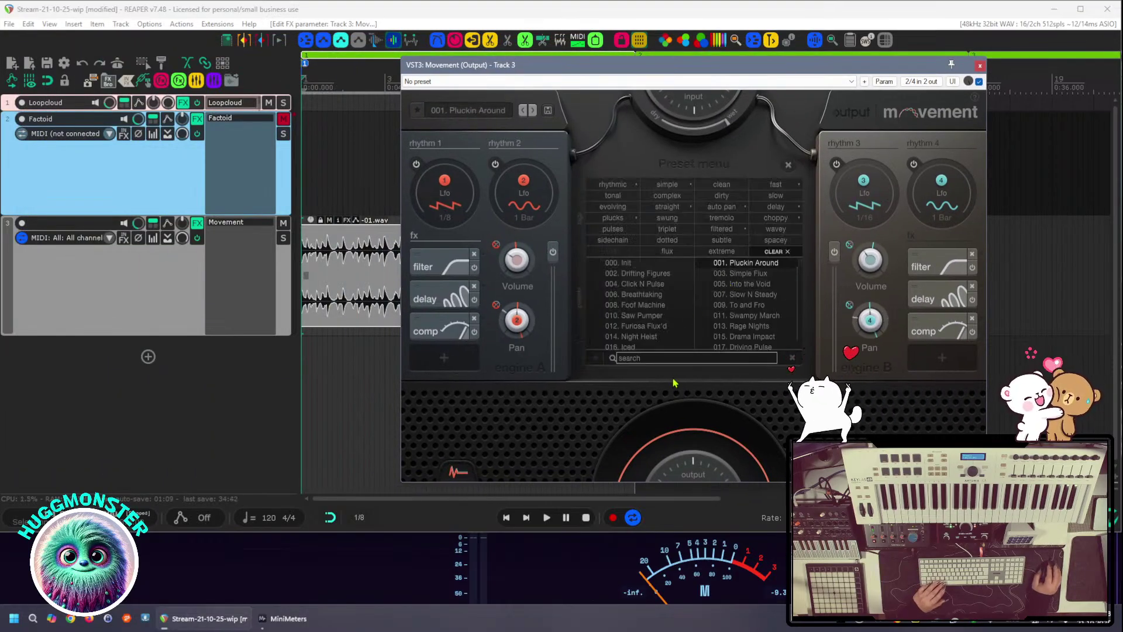
left_click(665, 275)
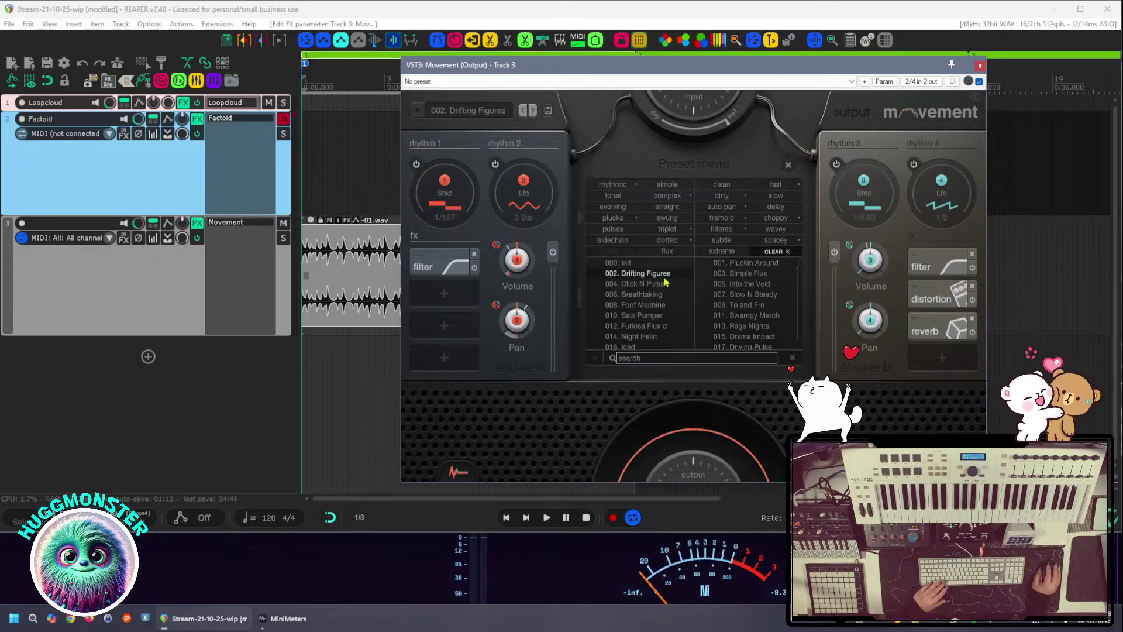
key("space")
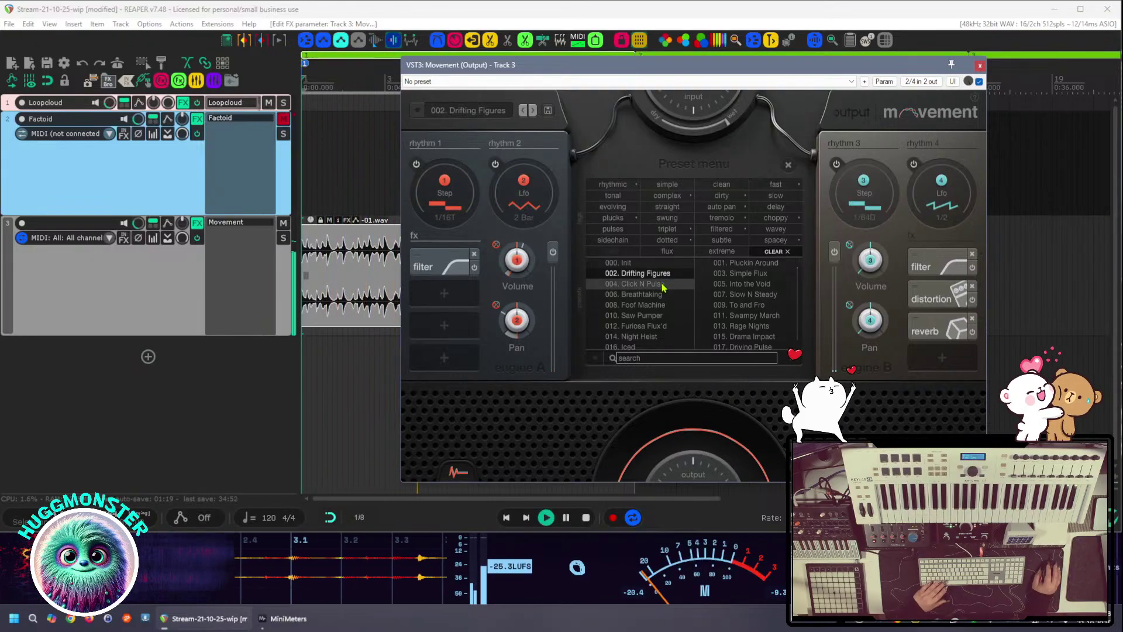
left_click(662, 284)
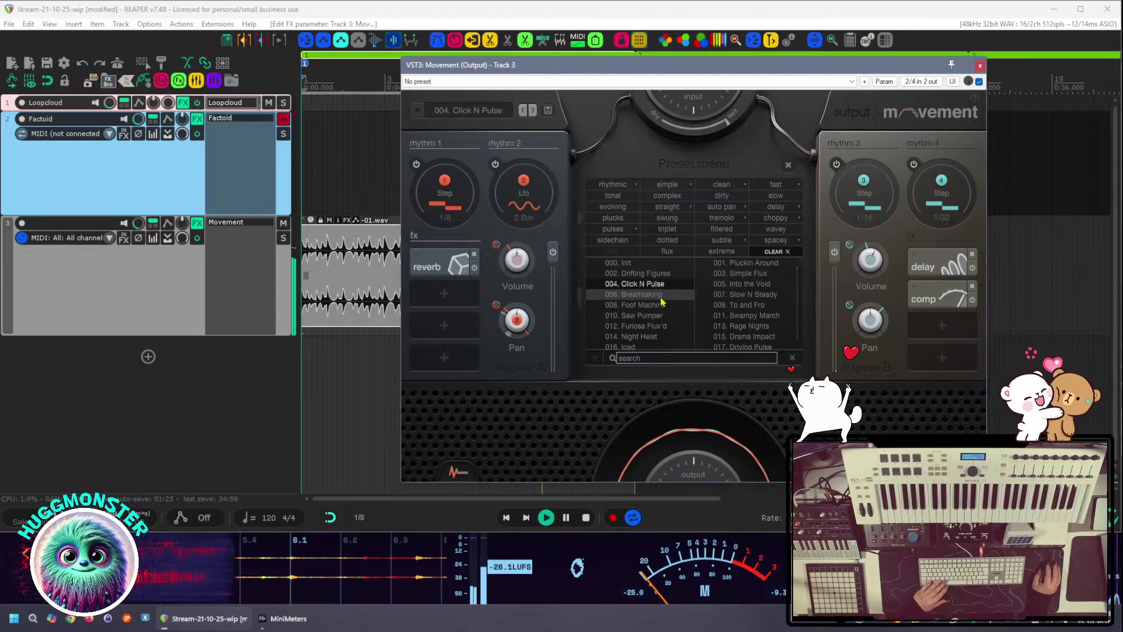
left_click(662, 294)
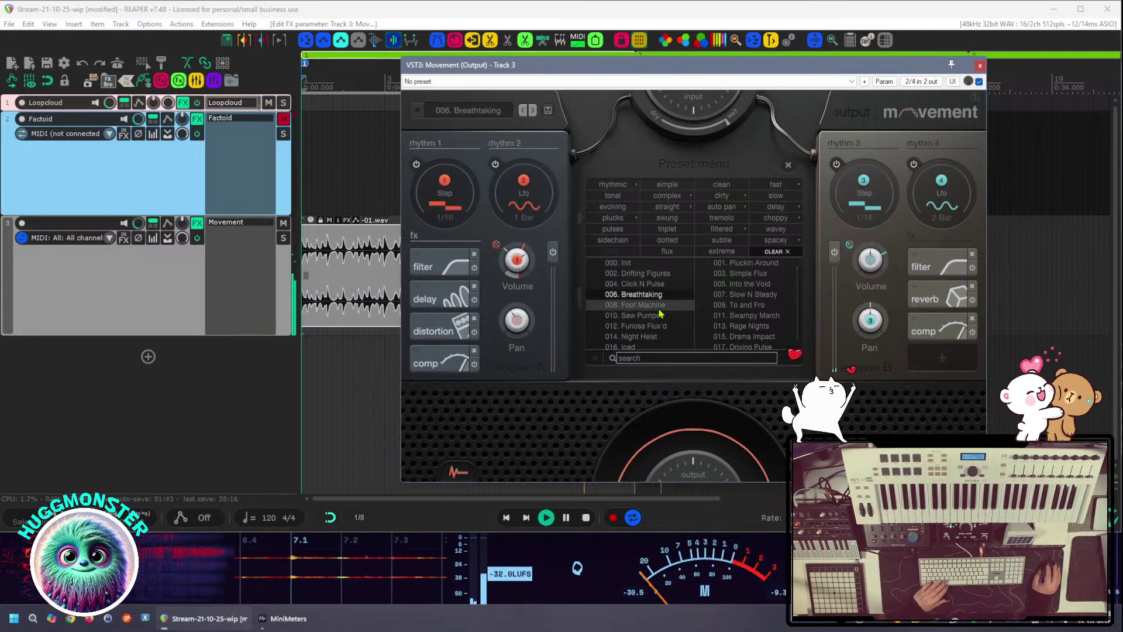
left_click(660, 310)
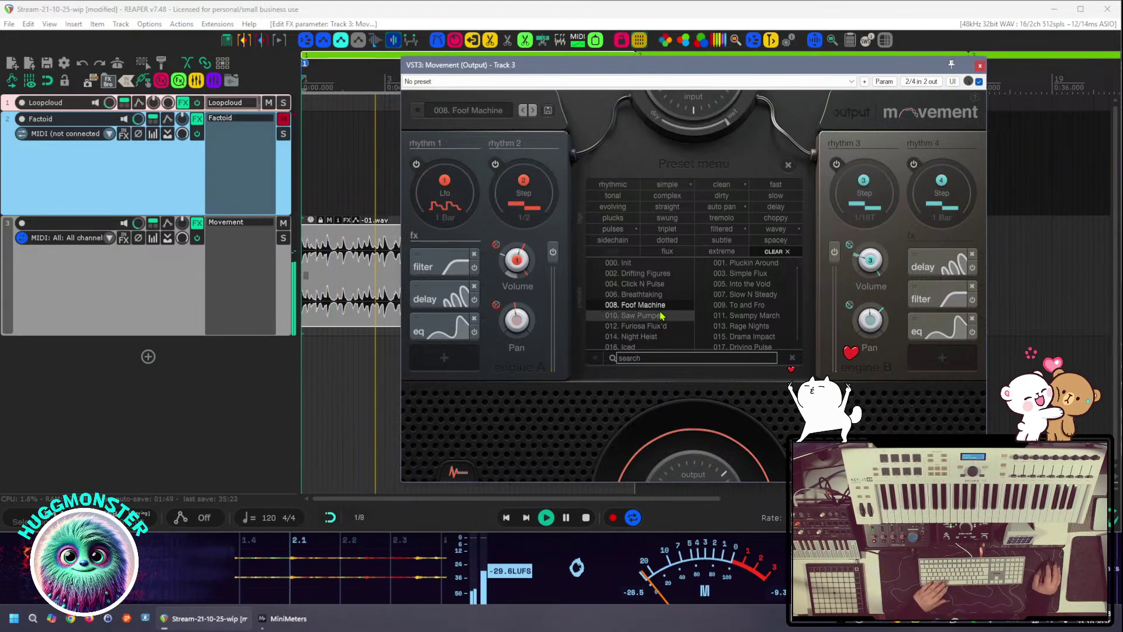
left_click(661, 318)
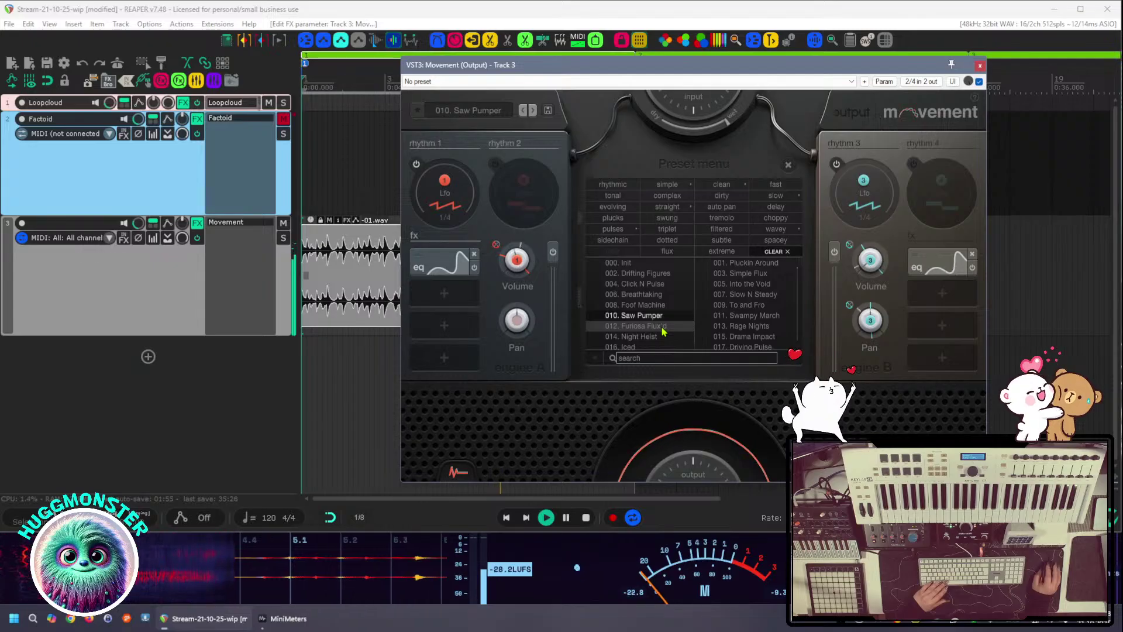
left_click(664, 329)
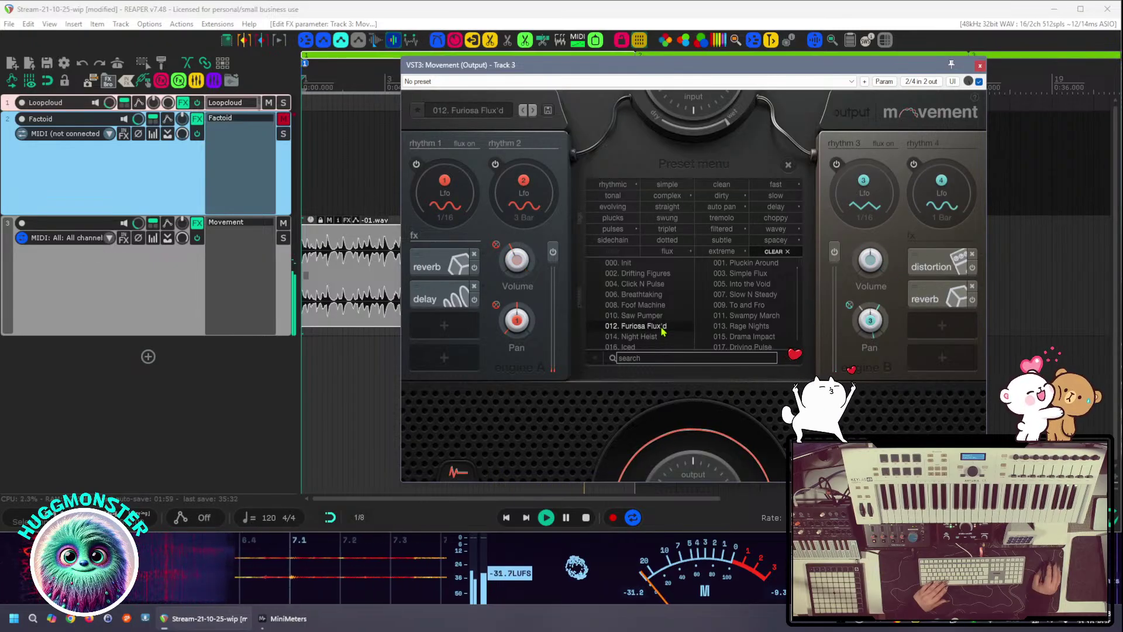
Audition the Movement presets Night Heist, Iced, Rhythm City and Cutting Ice on the playing loop
scroll(664, 331, "down", 1)
left_click(658, 304)
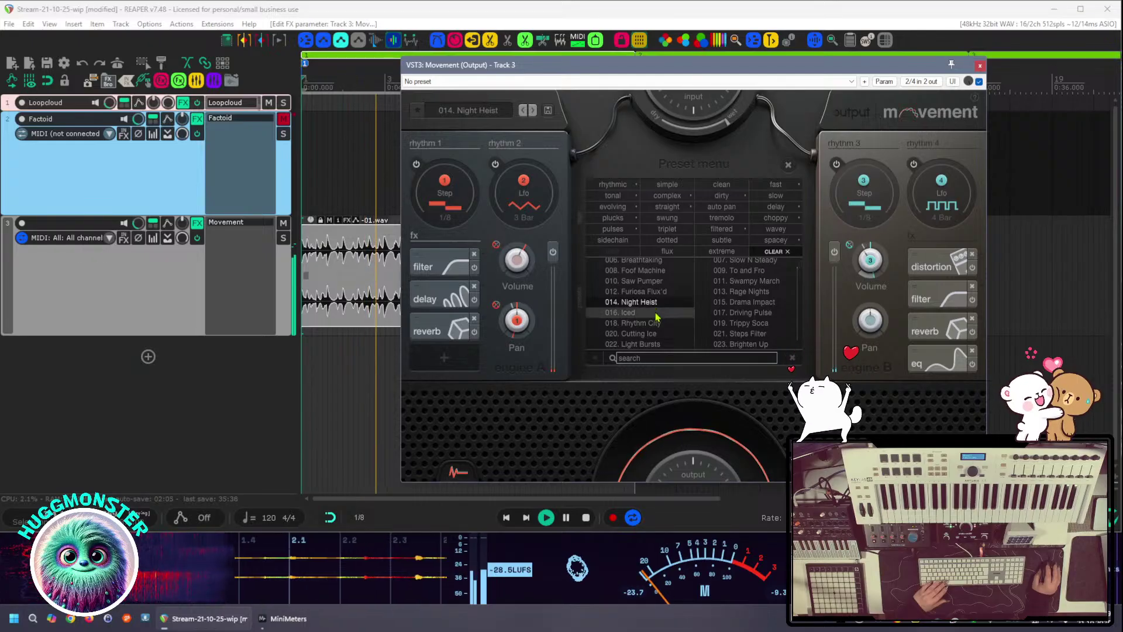
left_click(657, 313)
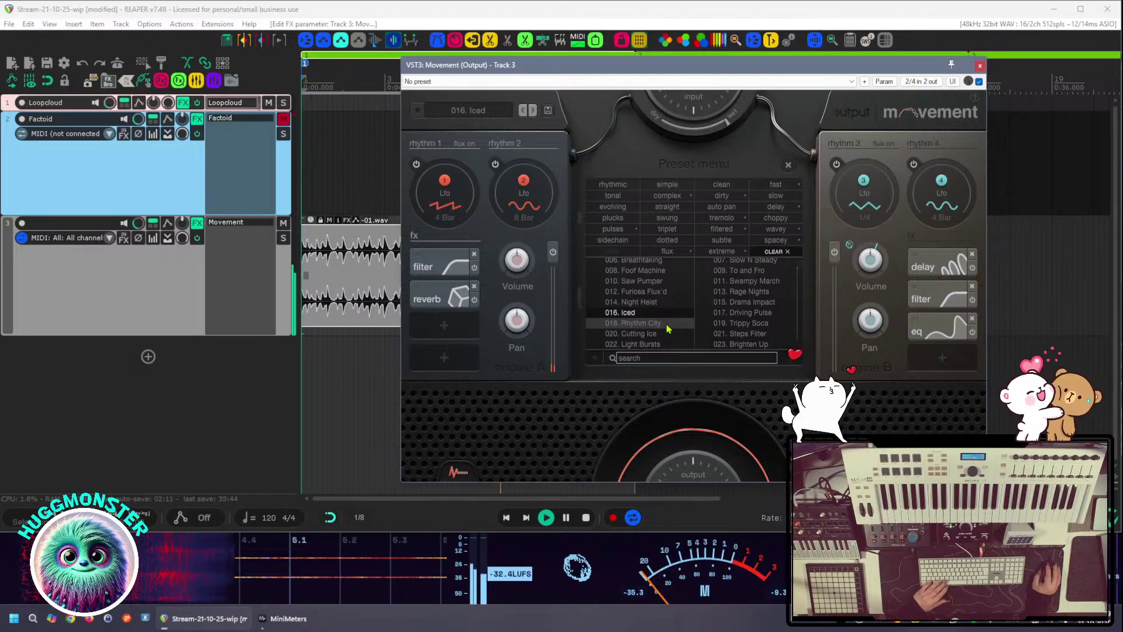
left_click(668, 328)
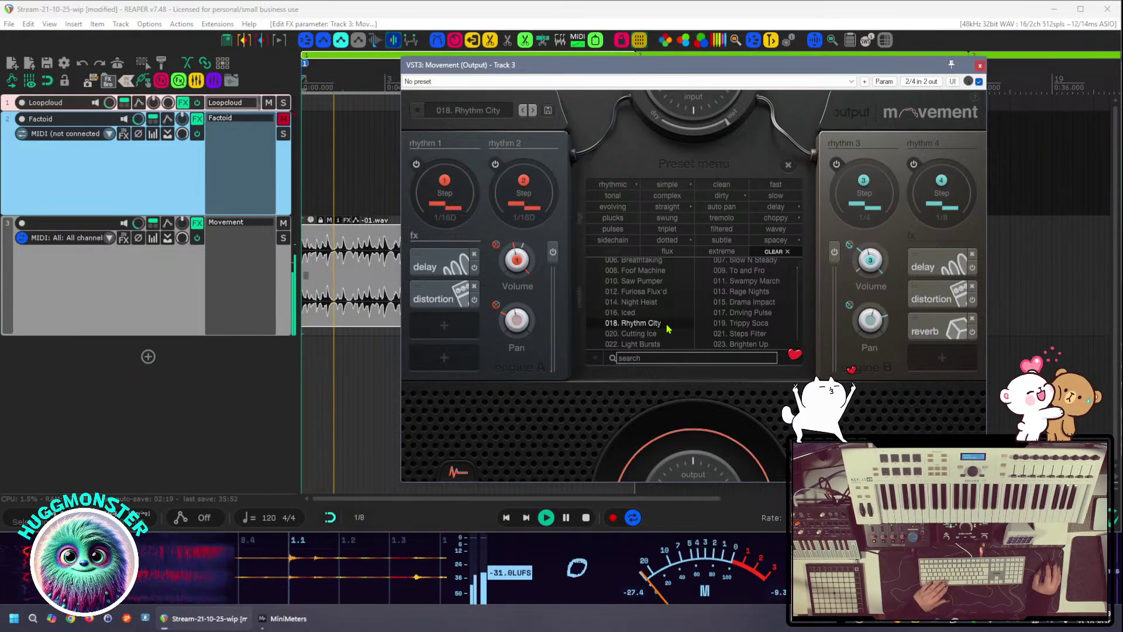
left_click(668, 335)
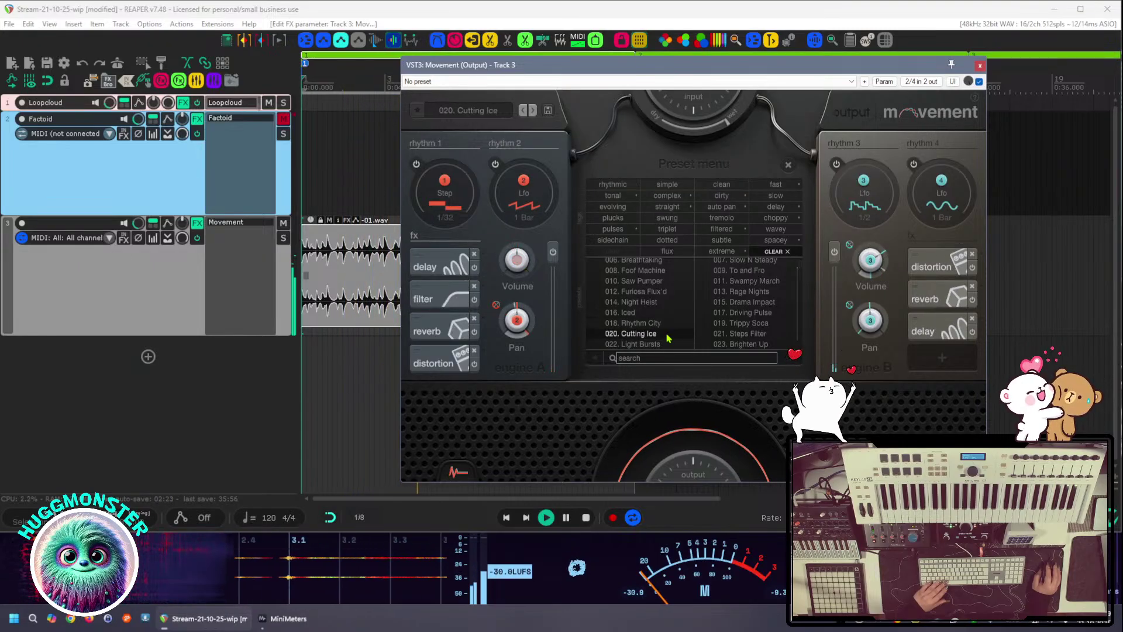
scroll(670, 326, "down", 6)
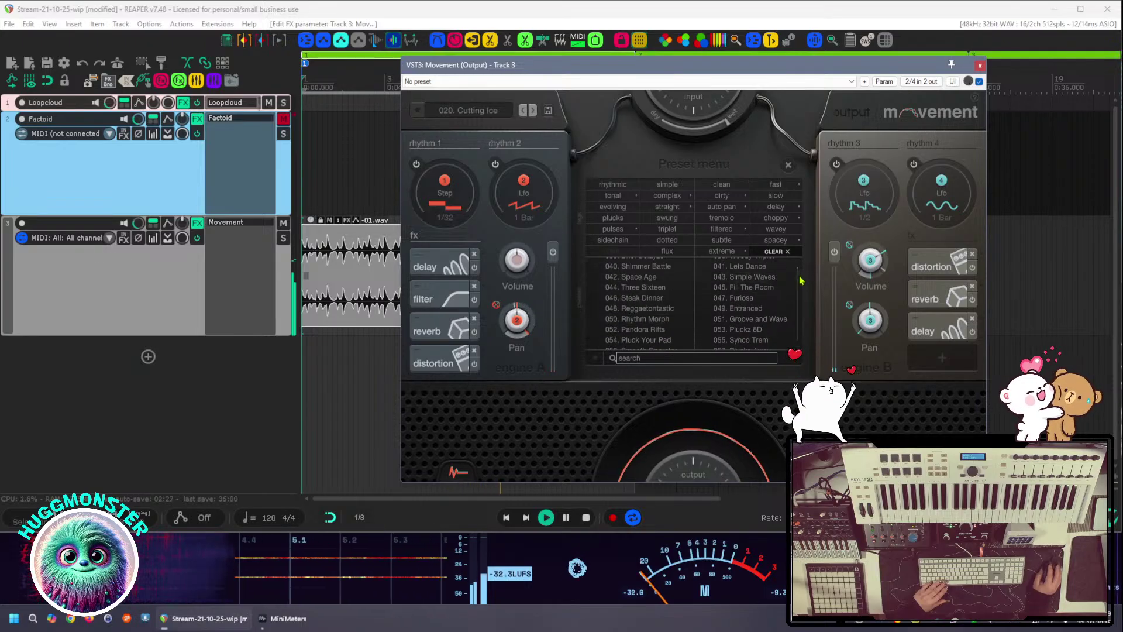
mouse_move(798, 278)
left_mouse_down()
mouse_move(795, 356)
mouse_move(804, 263)
left_mouse_up()
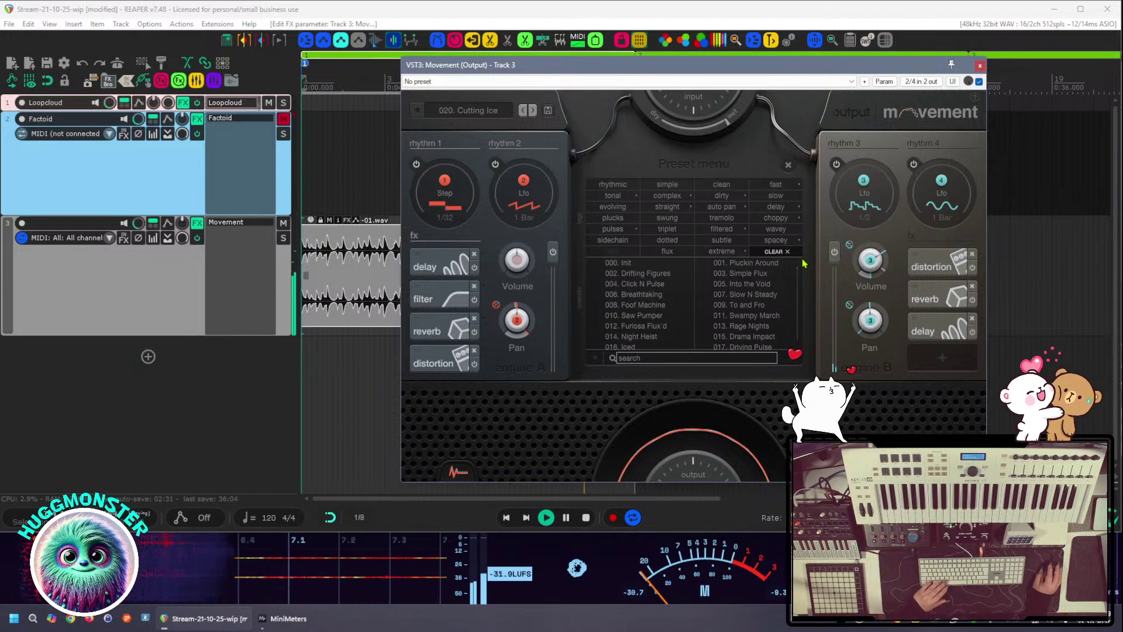
Try the Movement presets Simple Flux, Into the Void, Slow N Steady, To and Fro and Swampy March on the loop
left_click(755, 273)
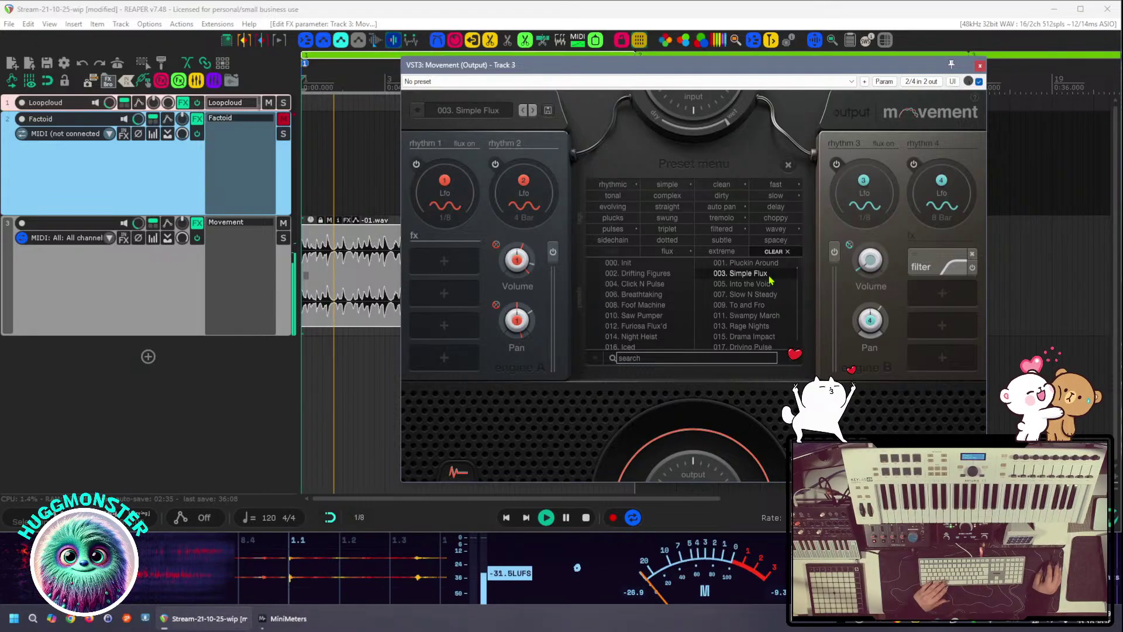
left_click(764, 285)
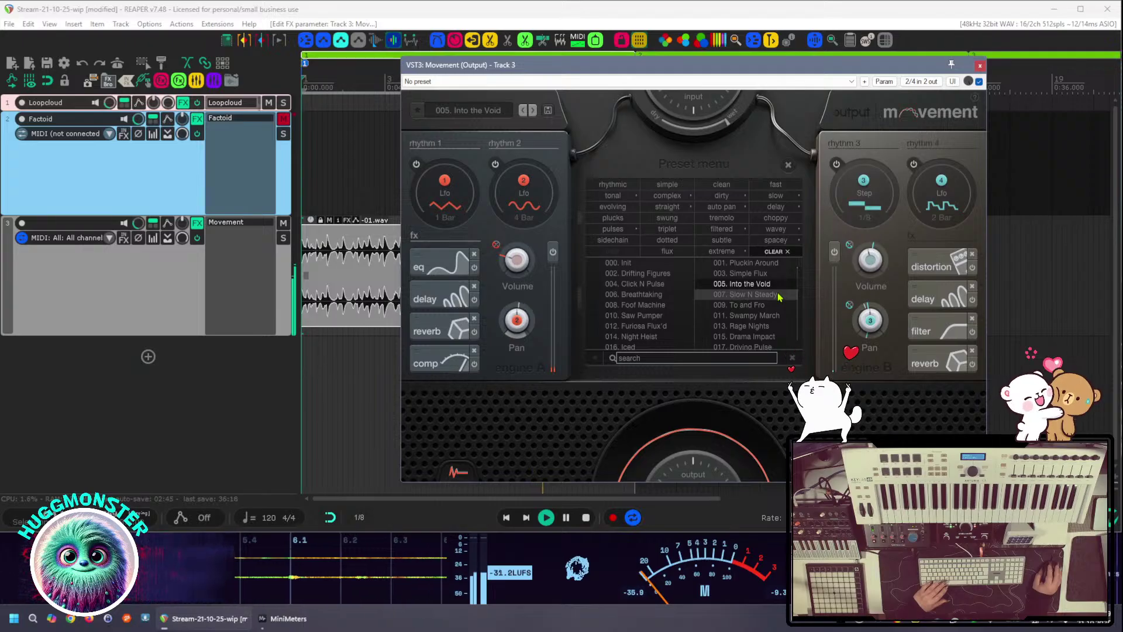
left_click(760, 294)
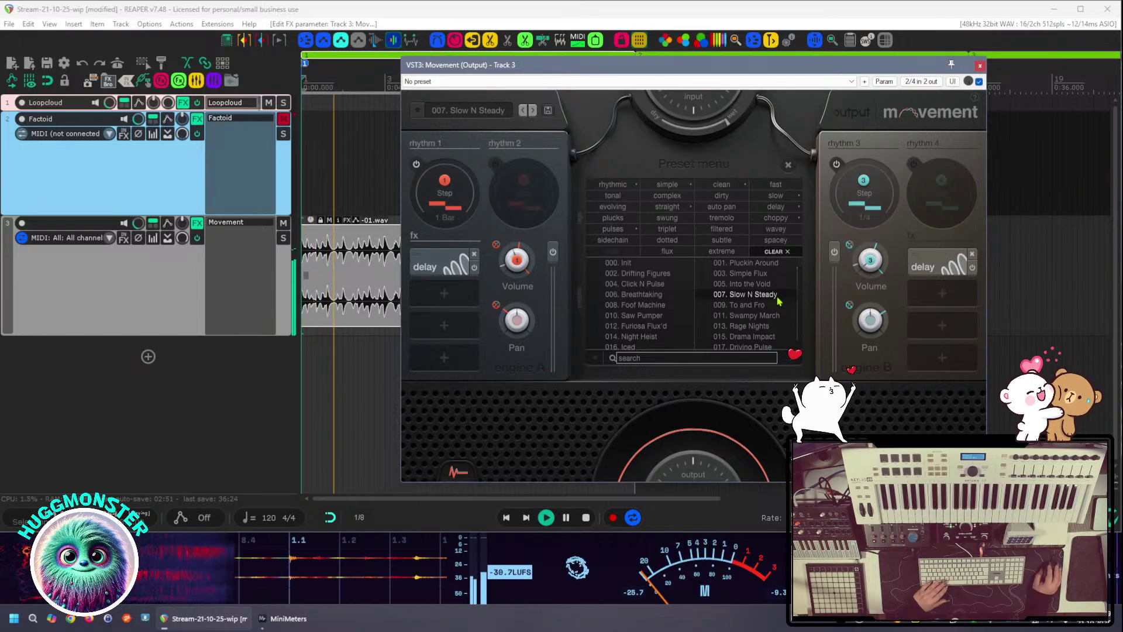
left_click(776, 305)
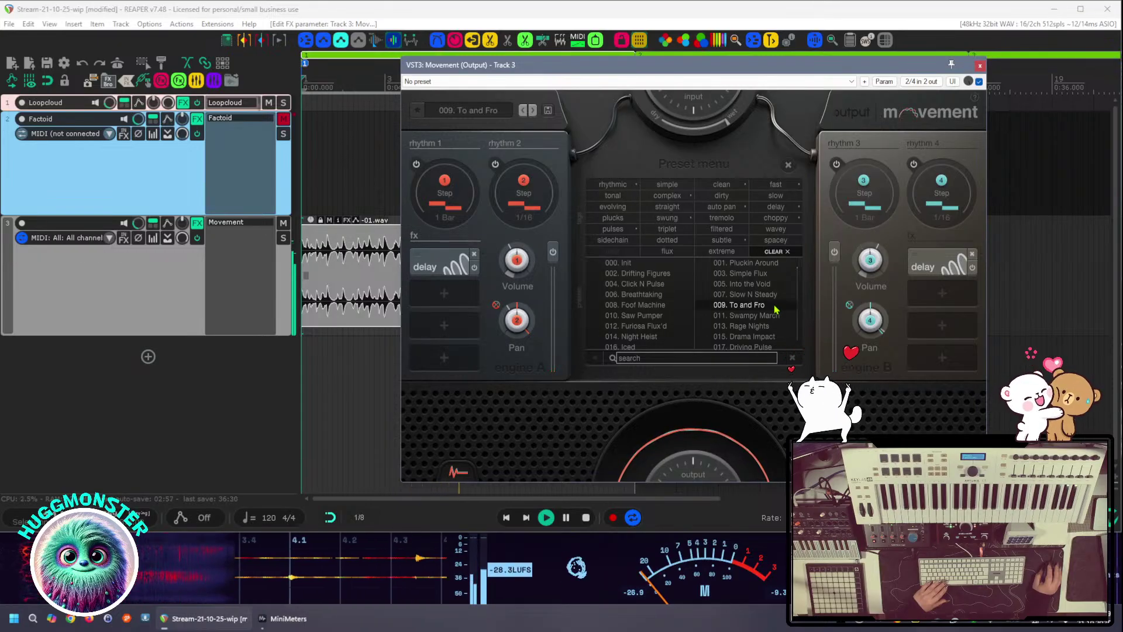
left_click(775, 316)
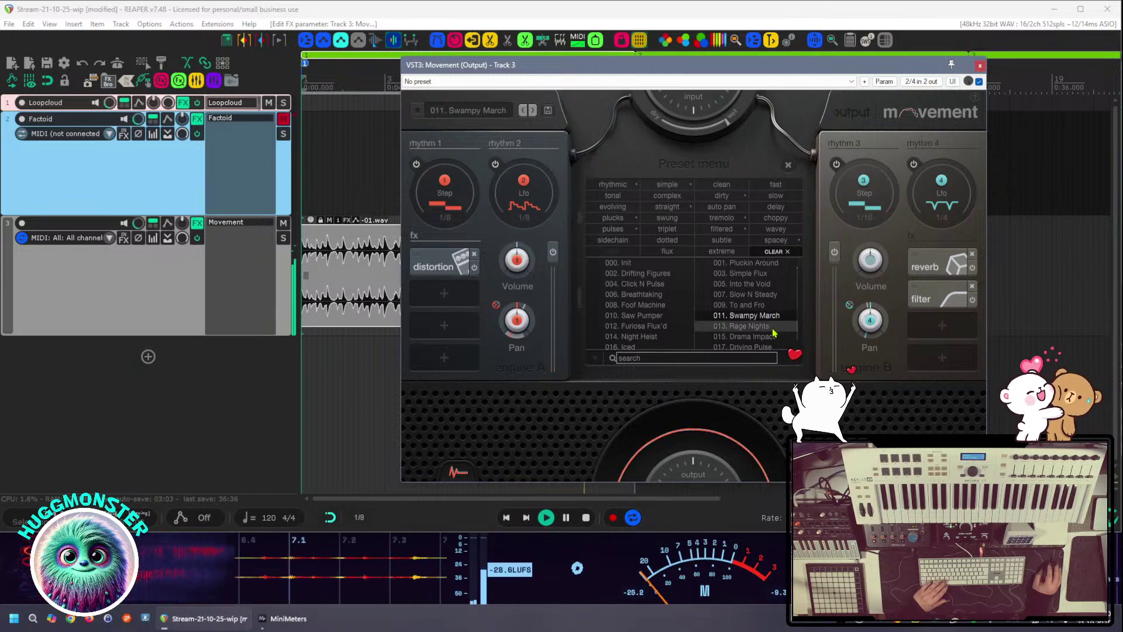
Audition the Movement presets Driving Pulse and Trippy Soca, stopping playback and closing the plug-in window on Trippy Soca
scroll(778, 331, "down", 1)
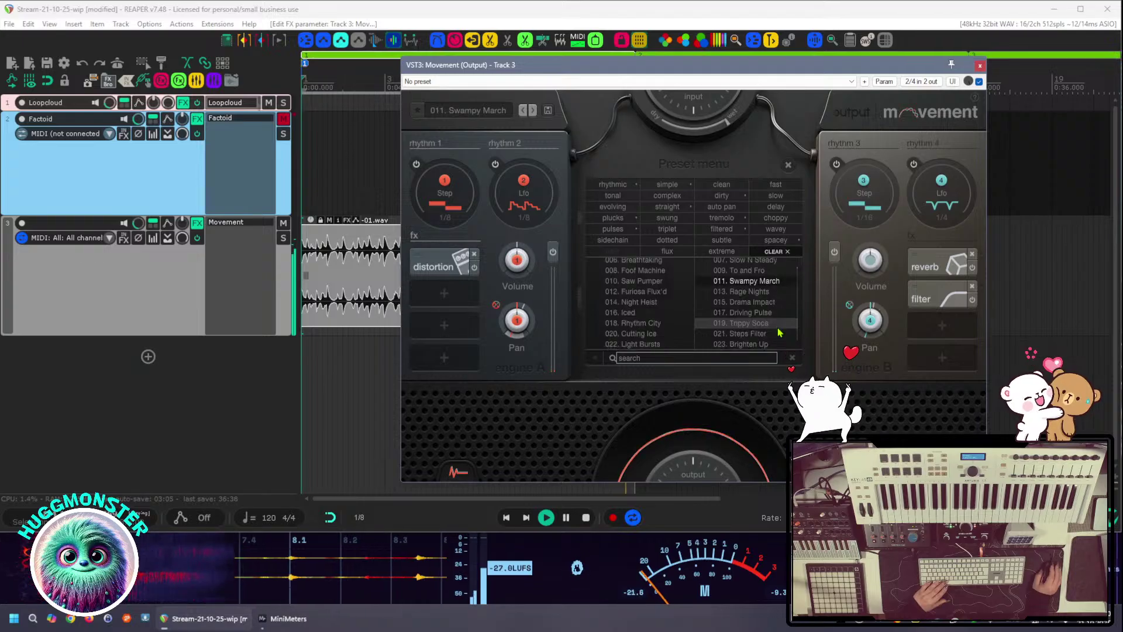
left_click(774, 314)
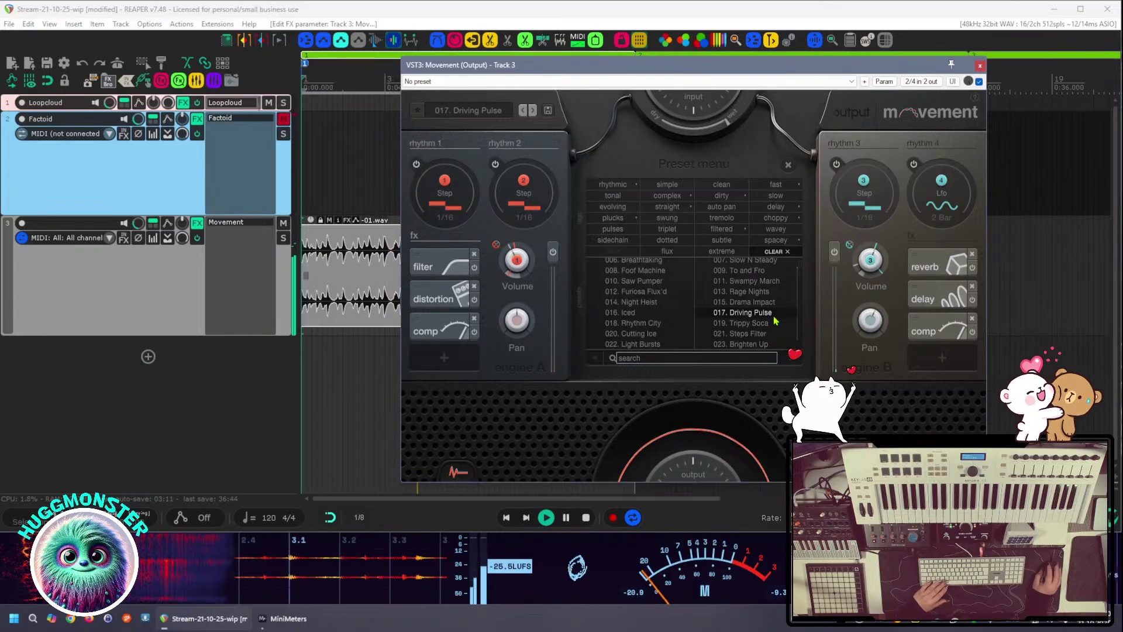
left_click(773, 326)
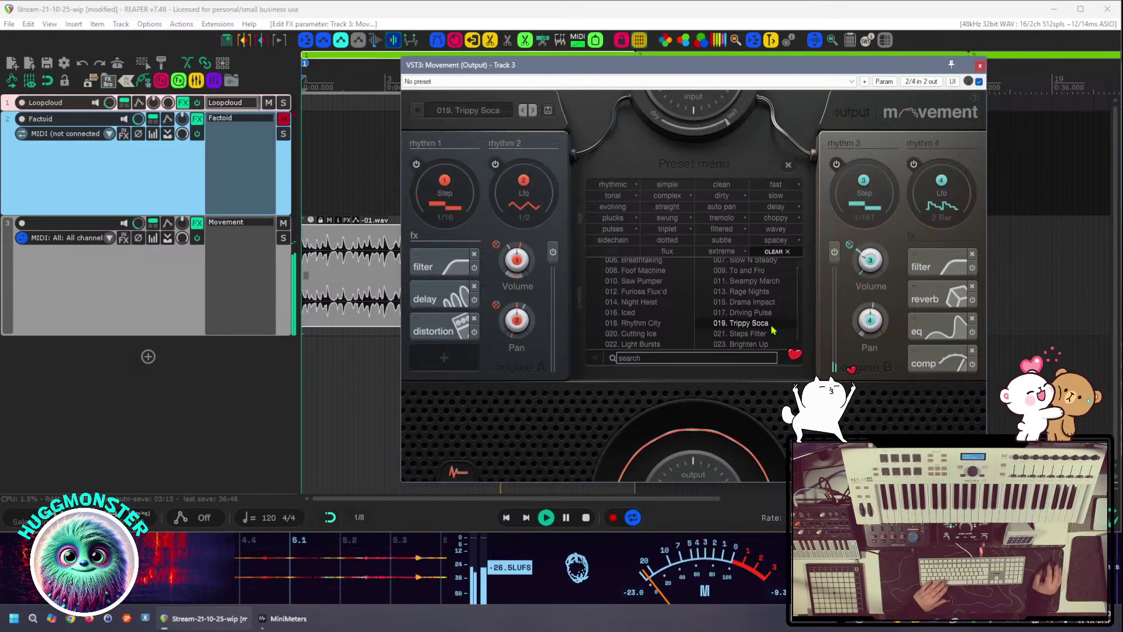
key("space")
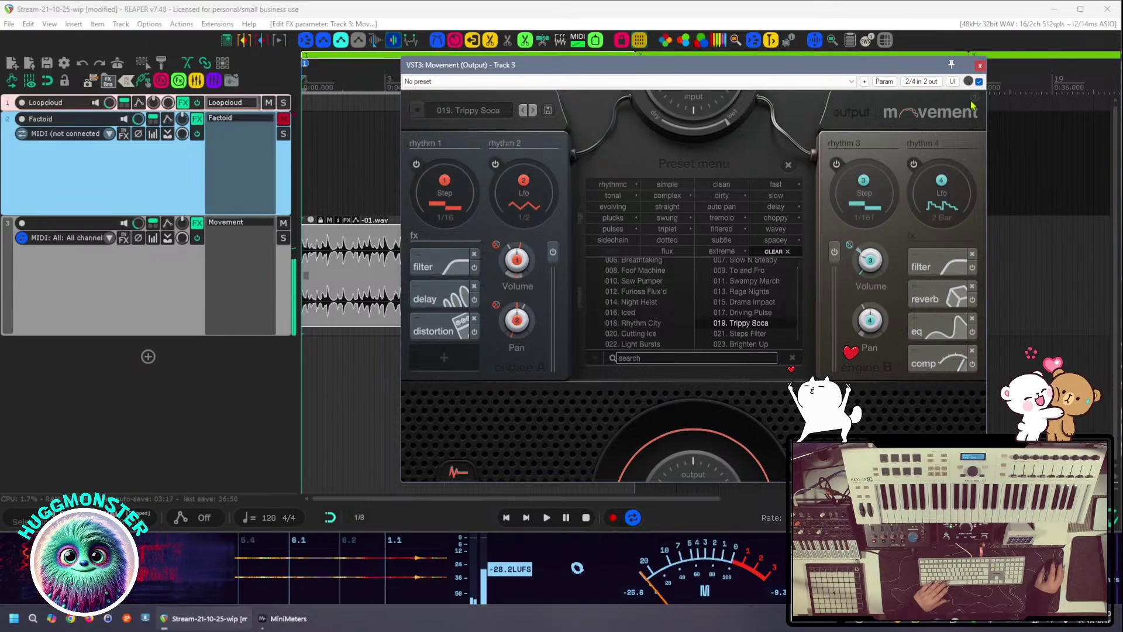
left_click(980, 67)
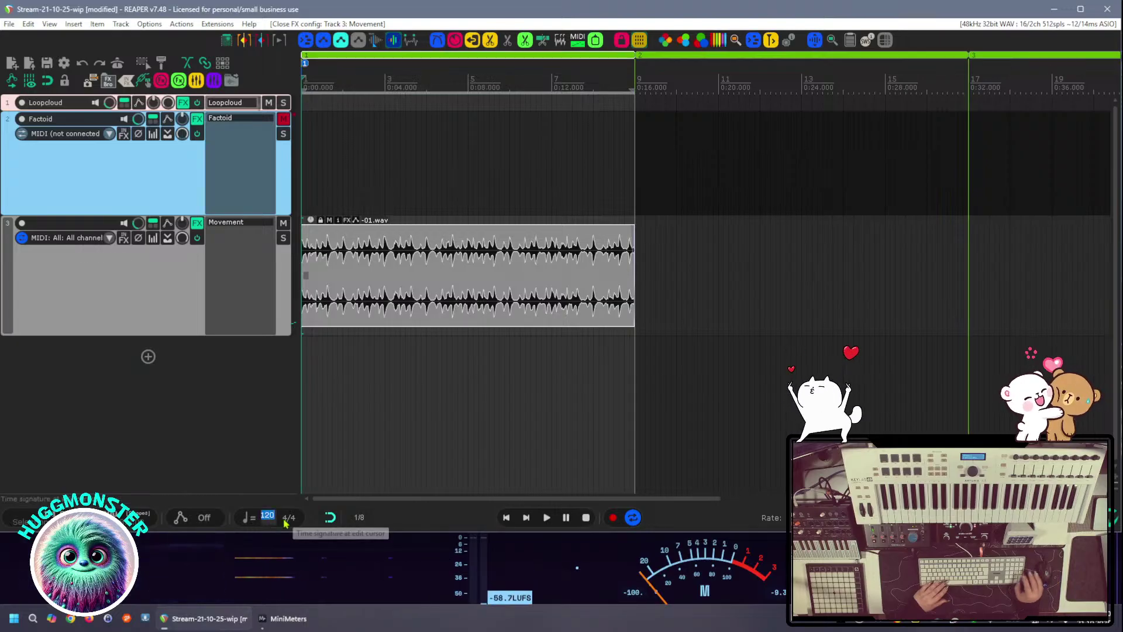
Set the project tempo to 80 BPM and play the Movement-processed loop at that speed
type("8")
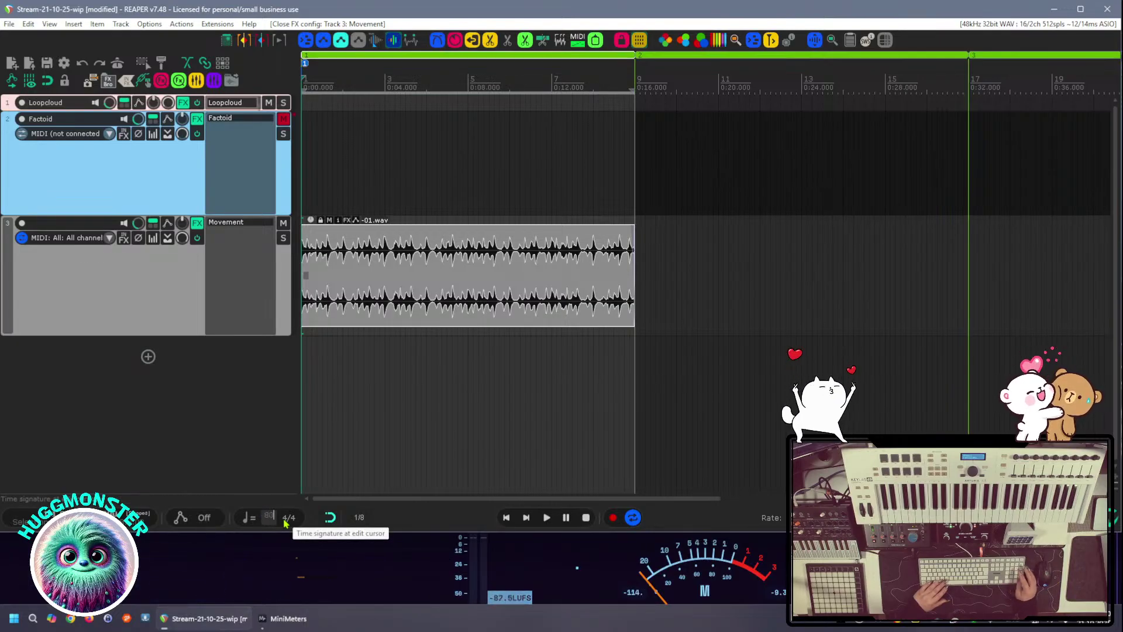
type("0")
key("Return")
key("space")
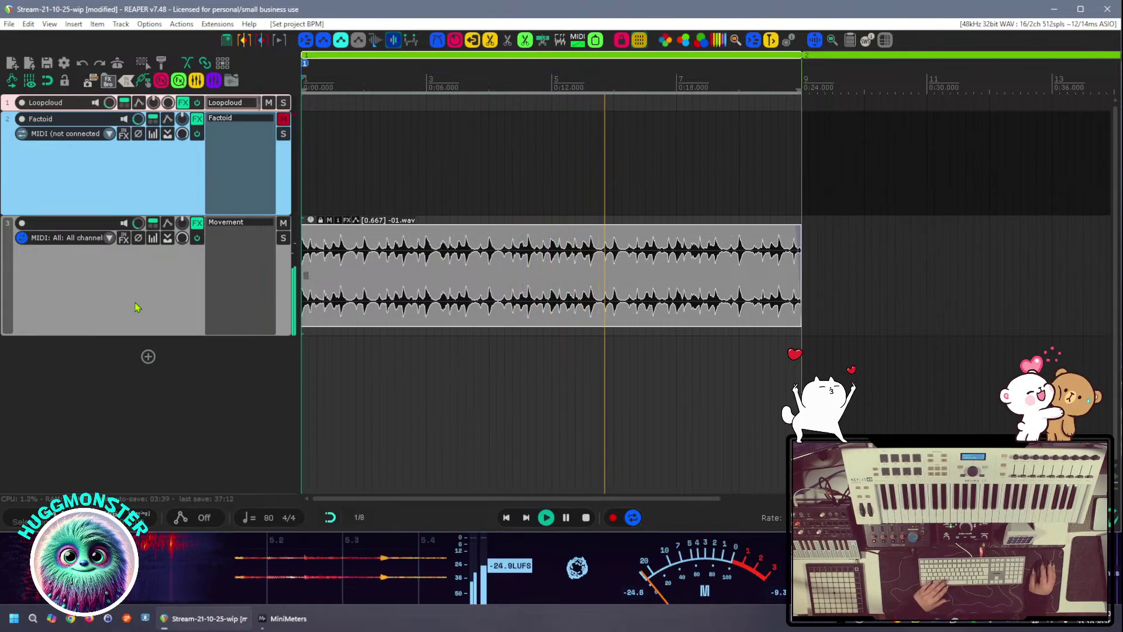
key("space")
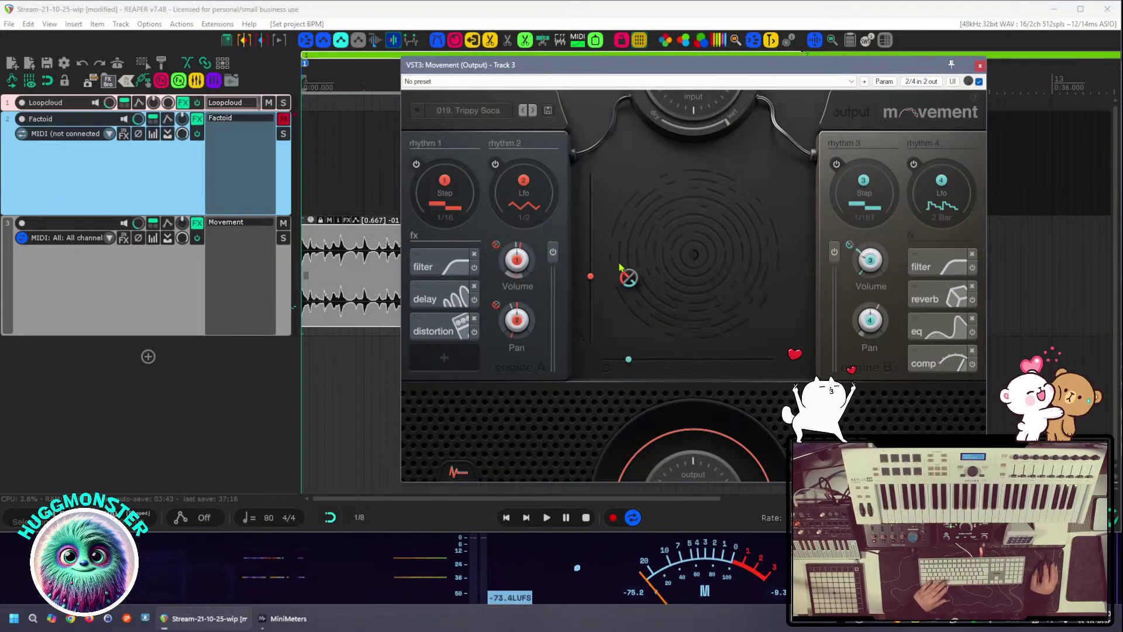
Reopen Movement's preset browser and audition Flutter Crunch, Mid High Fluxes and Passing Pans with the loop playing
left_click(483, 120)
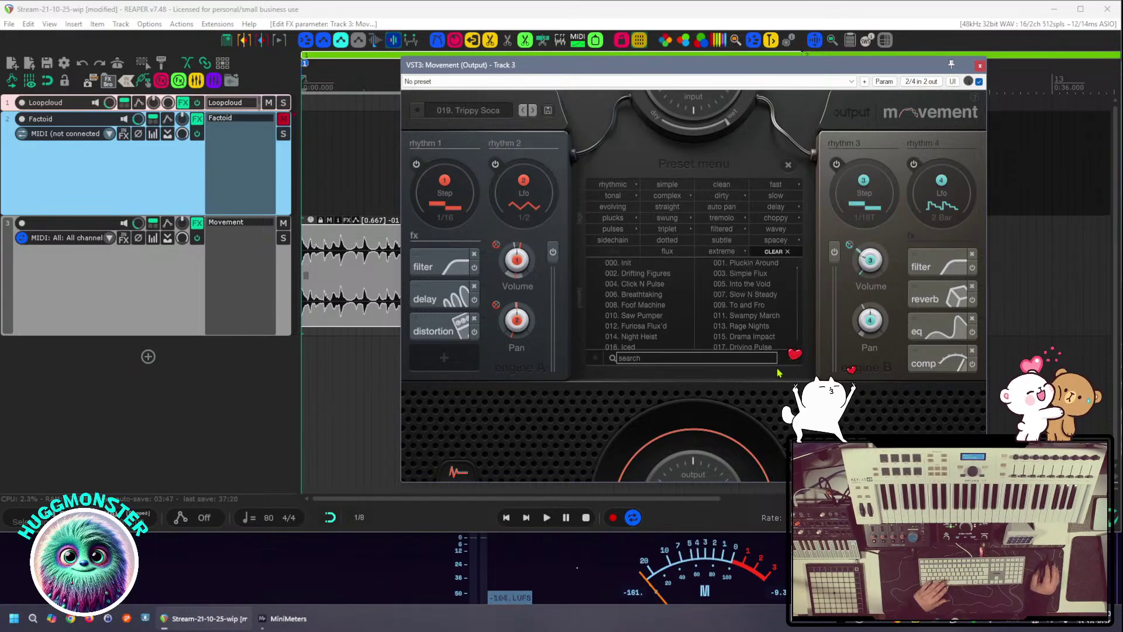
scroll(747, 322, "down", 2)
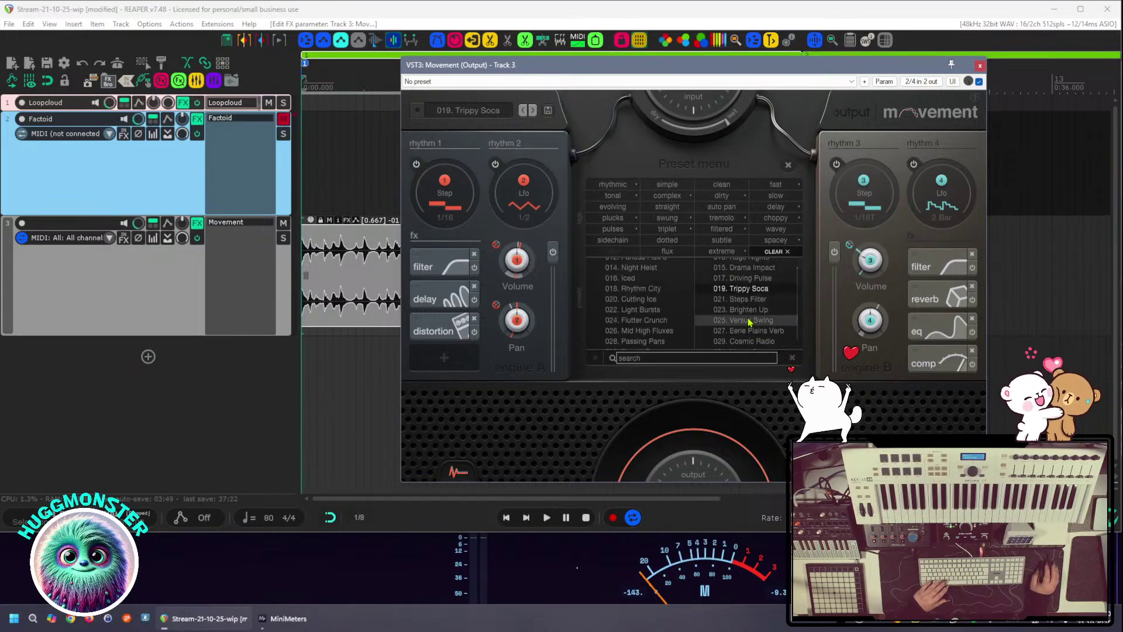
left_click(676, 321)
key("space")
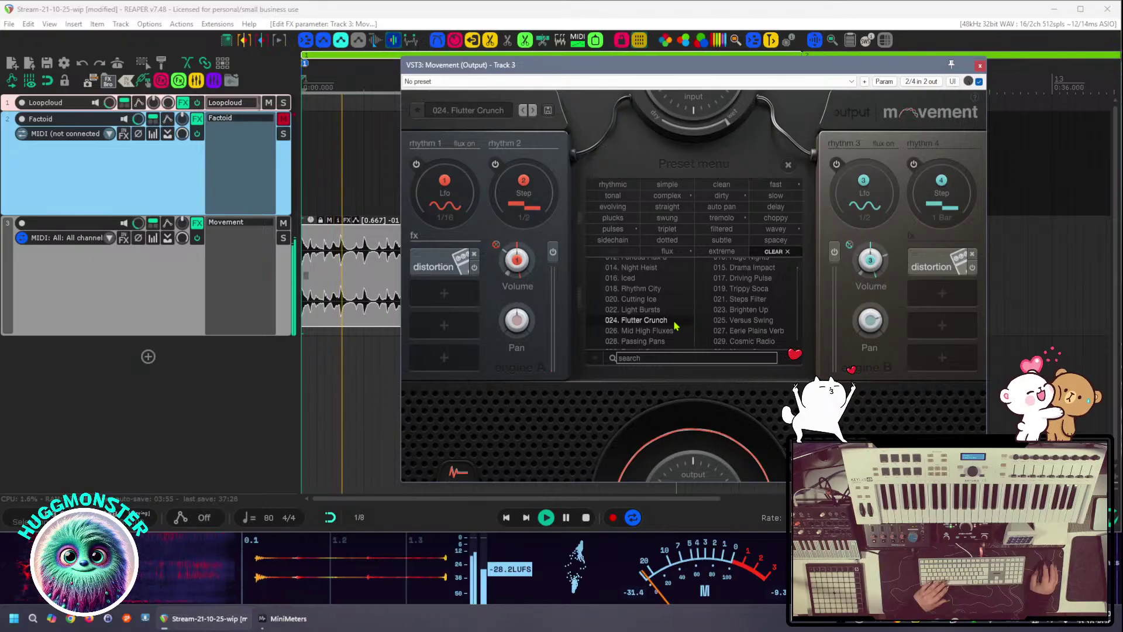
left_click(678, 331)
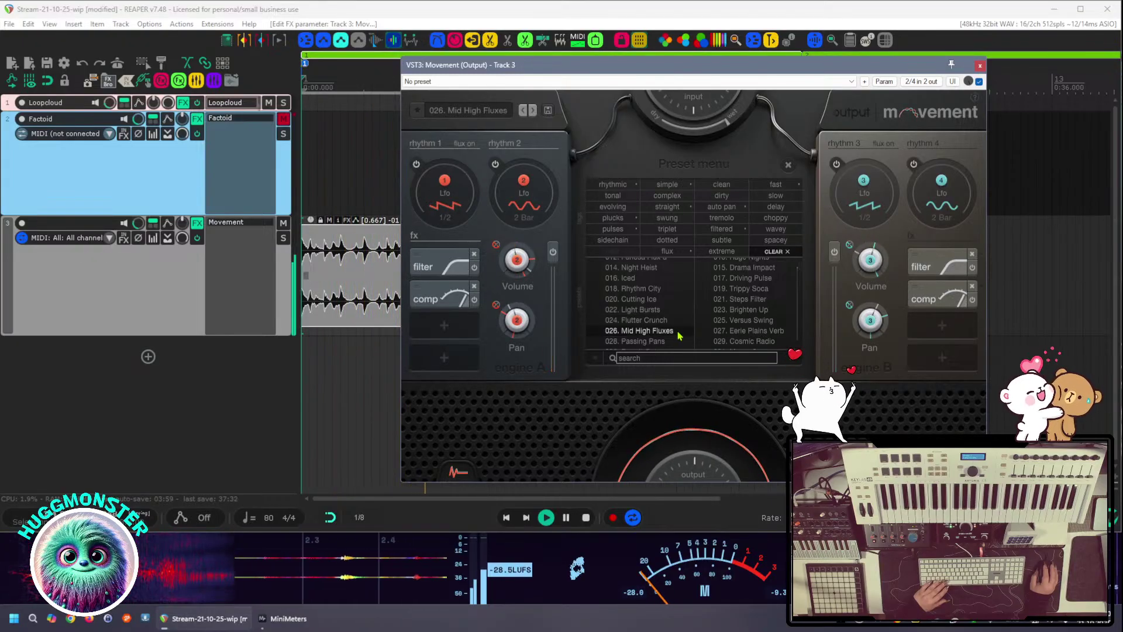
scroll(677, 328, "down", 1)
left_click(673, 313)
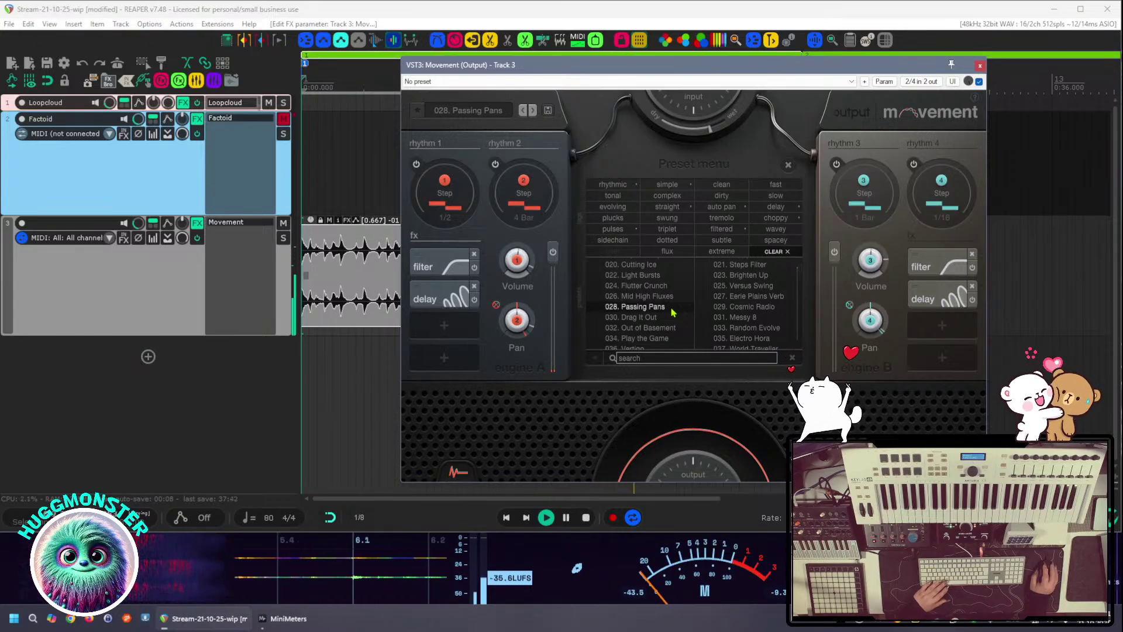
Keep the Passing Pans preset, close the Movement plug-in window and stop playback
left_click(788, 166)
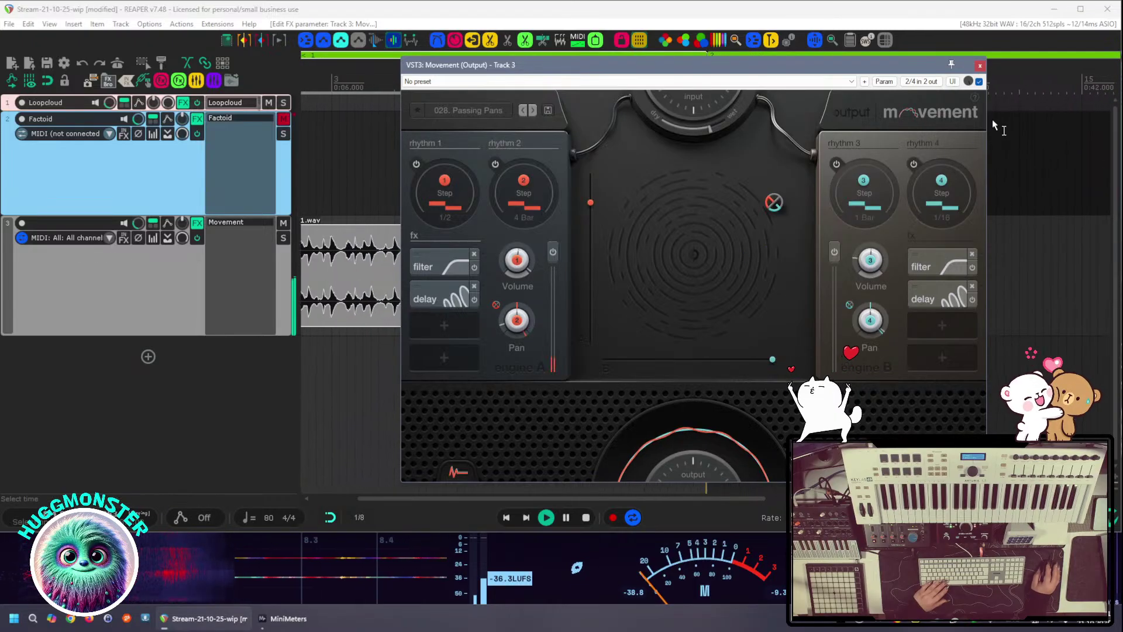
left_click(980, 65)
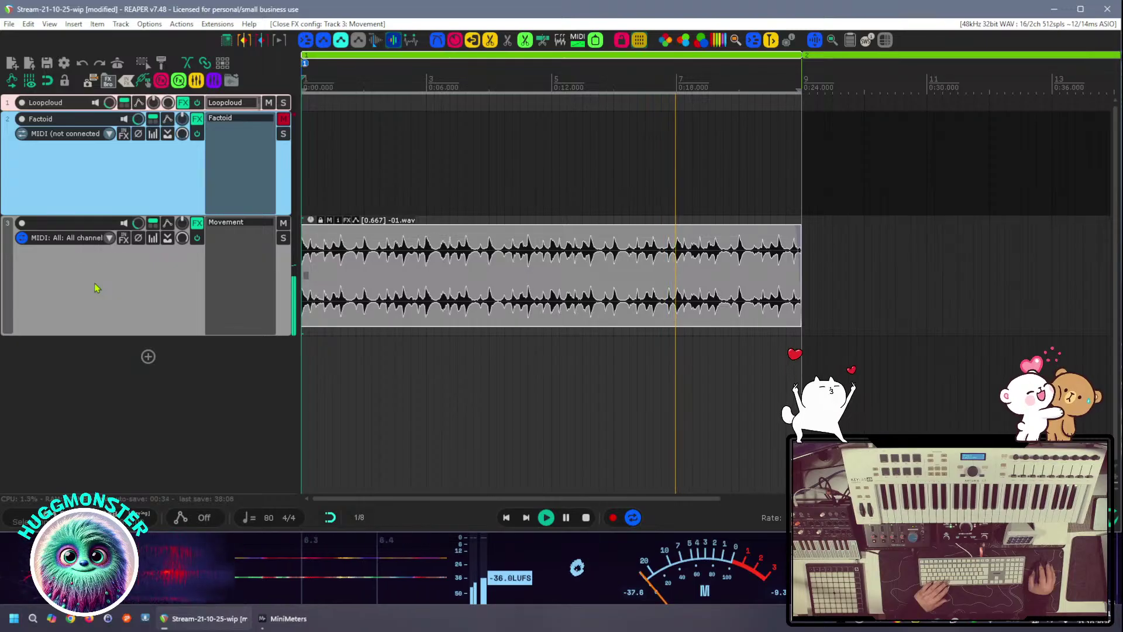
key("space")
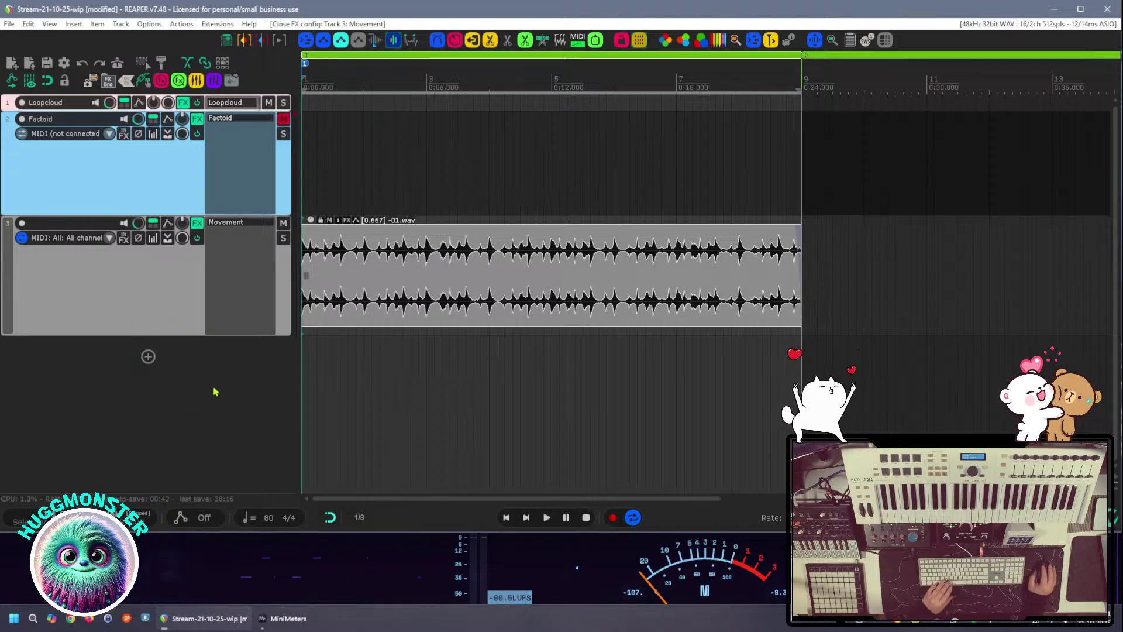
Duplicate the drum loop on track 3 three times so four copies run back to back
scroll(500, 392, "down", 2)
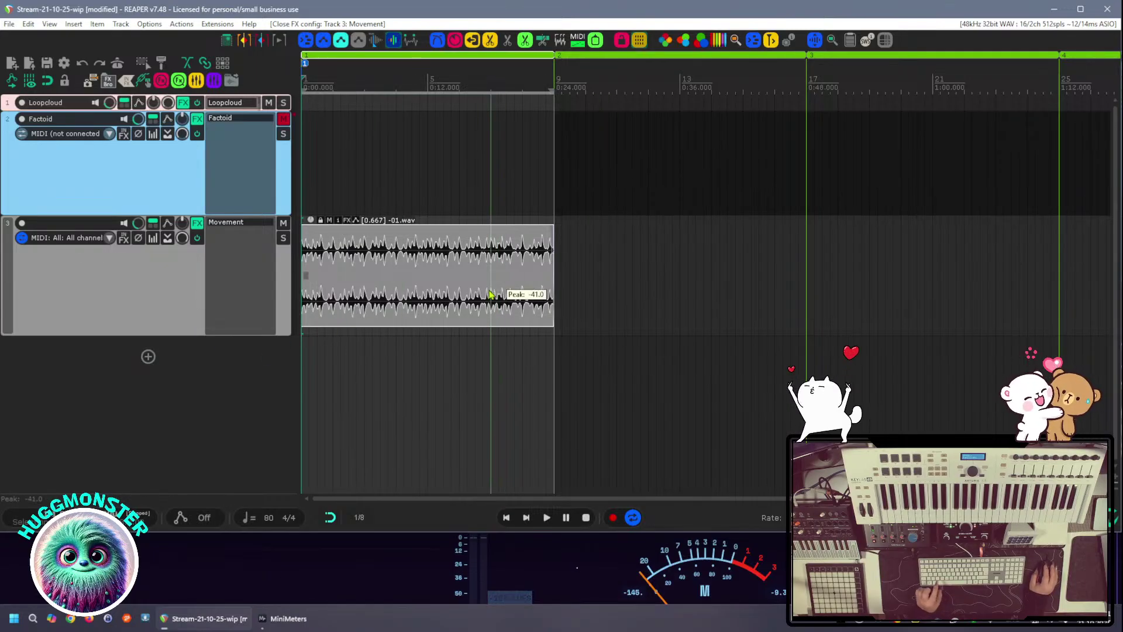
key("ctrl+d")
key("ctrl+d")
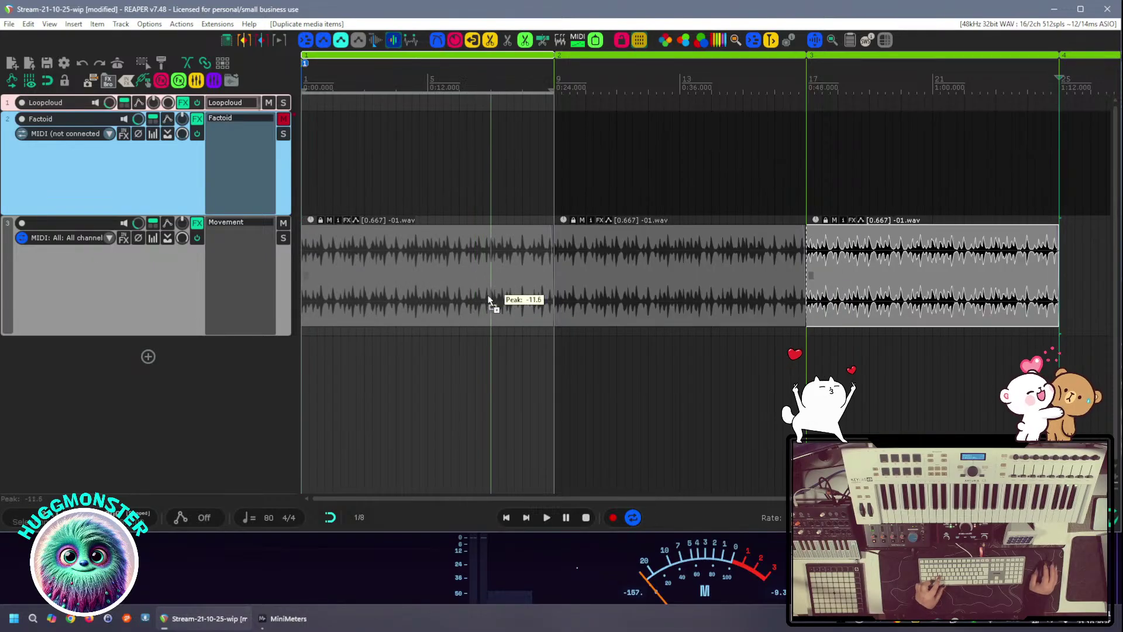
key("ctrl+d")
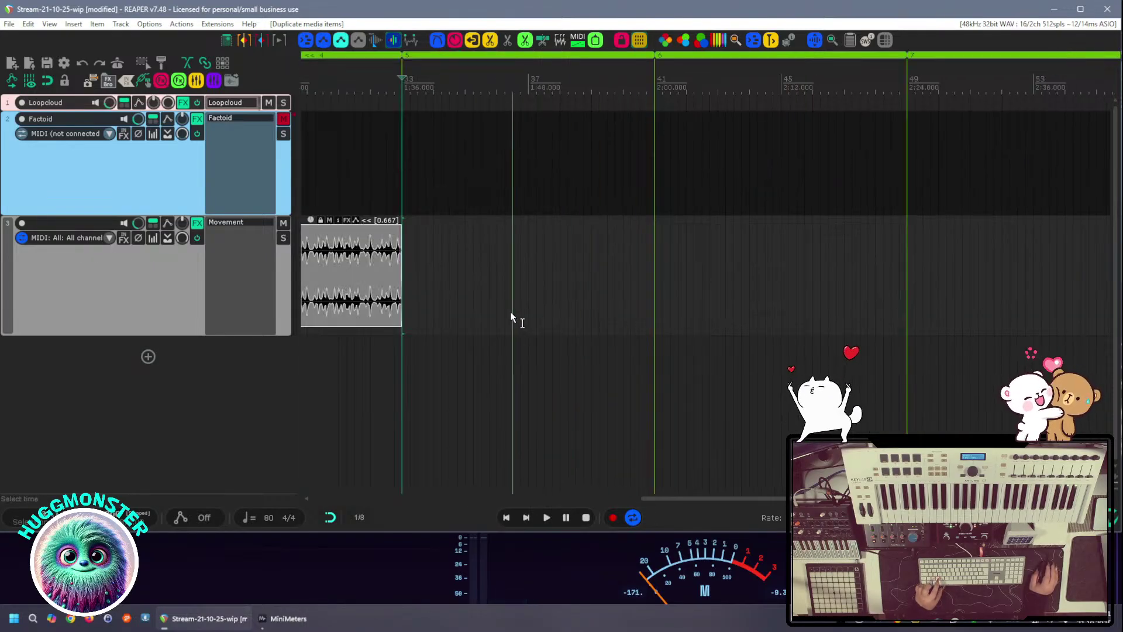
scroll(511, 316, "left", 5)
scroll(632, 364, "left", 3)
scroll(612, 367, "down", 2)
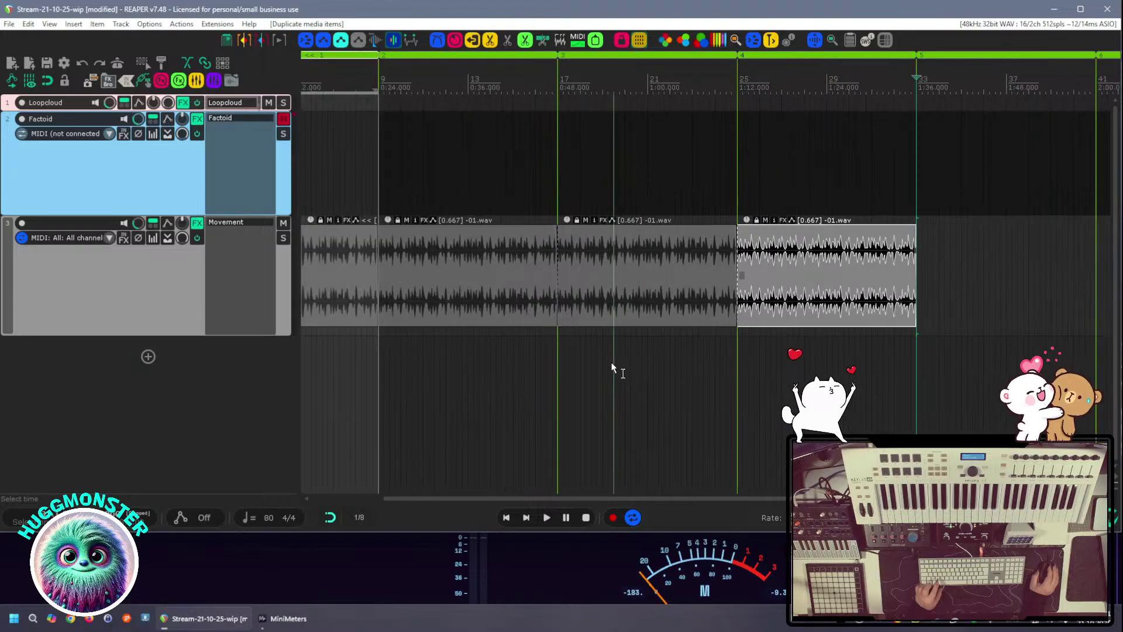
scroll(612, 367, "down", 2)
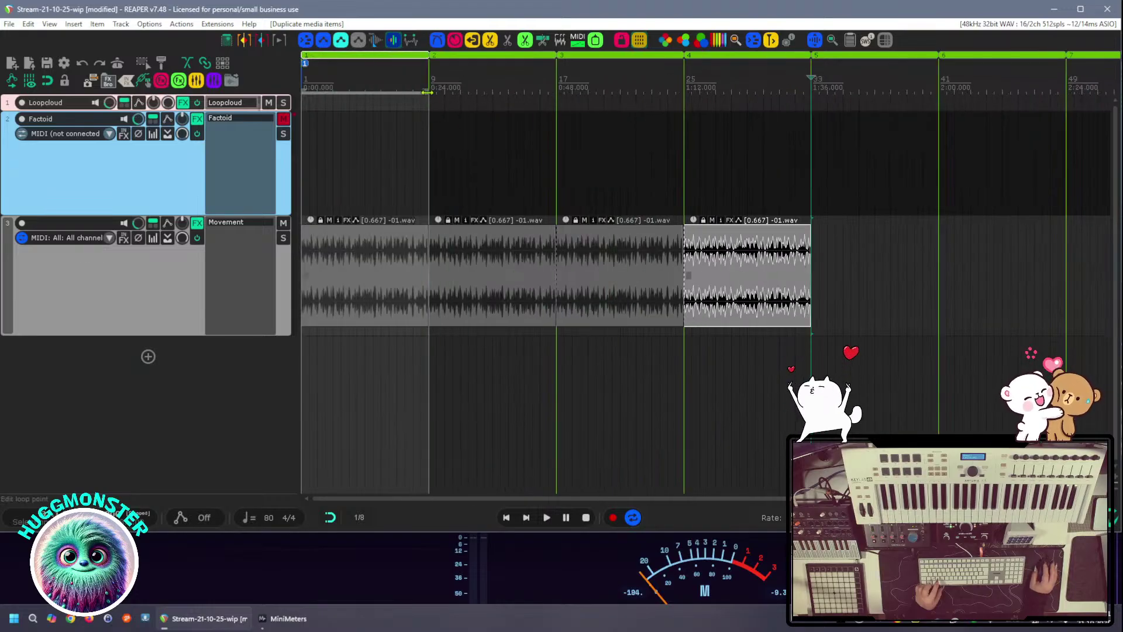
Extend the loop range to bar 33 across all four drum clips, audition it and save the project
left_click_drag(428, 92, 811, 92)
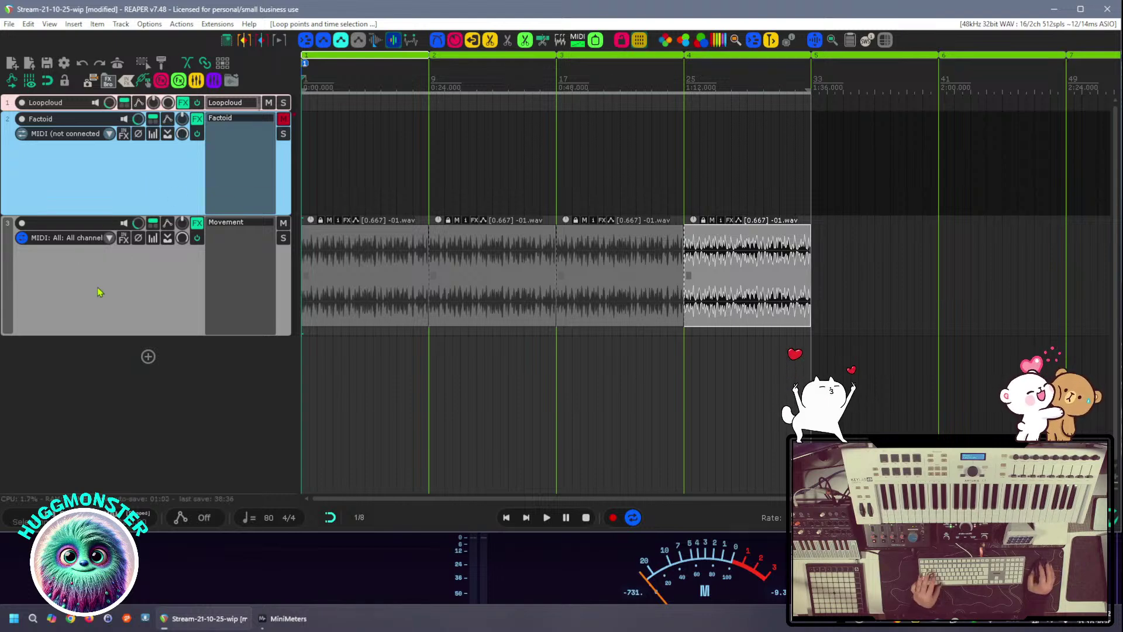
key("space")
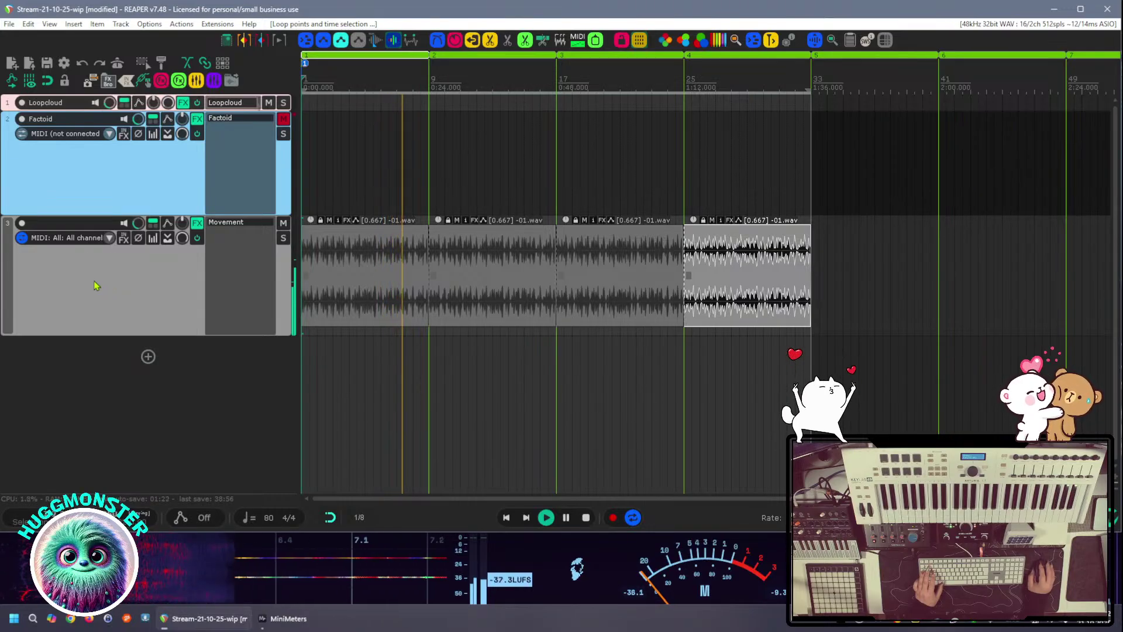
key("space")
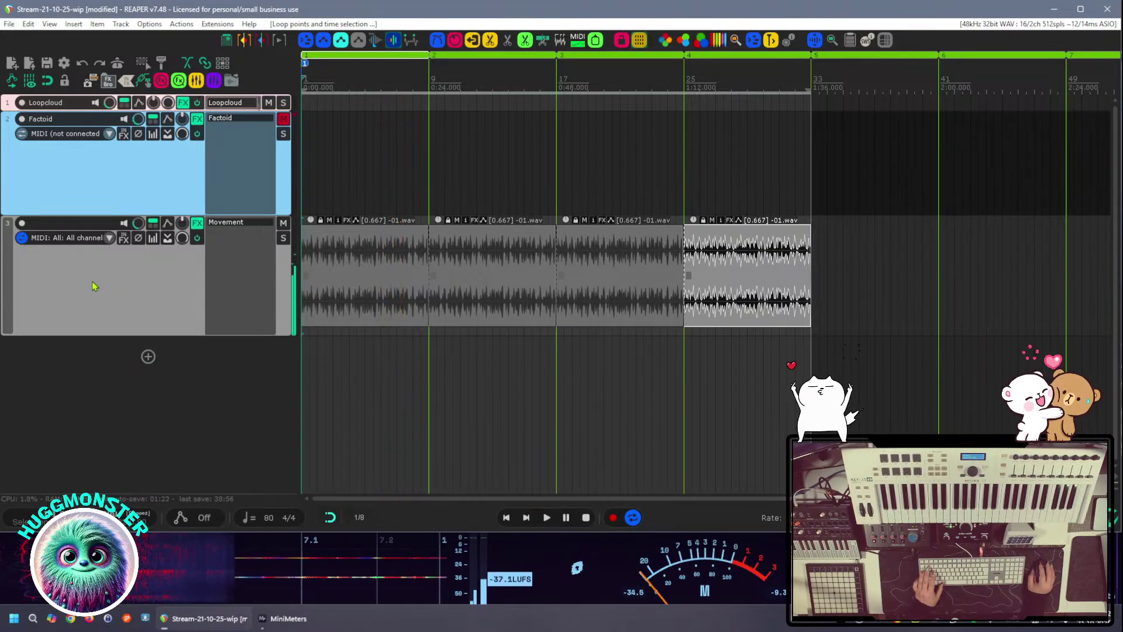
left_click(47, 64)
Insert the Novum (Dawesome) track from the Keylab49 MIDI-controlled instrument templates
right_click(75, 360)
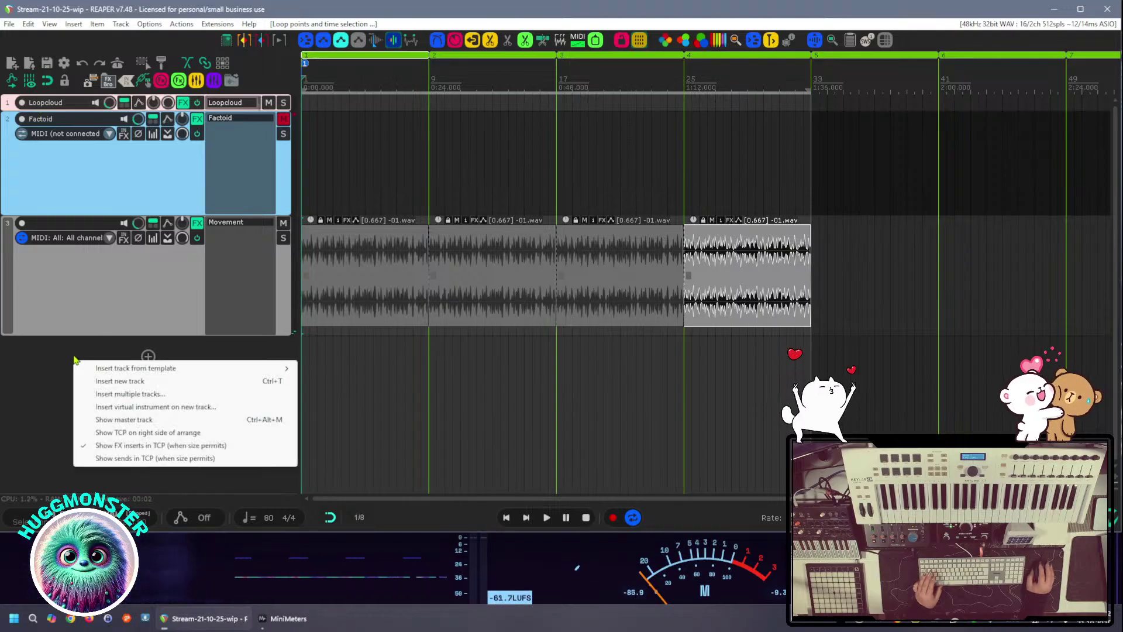
mouse_move(81, 371)
mouse_move(421, 427)
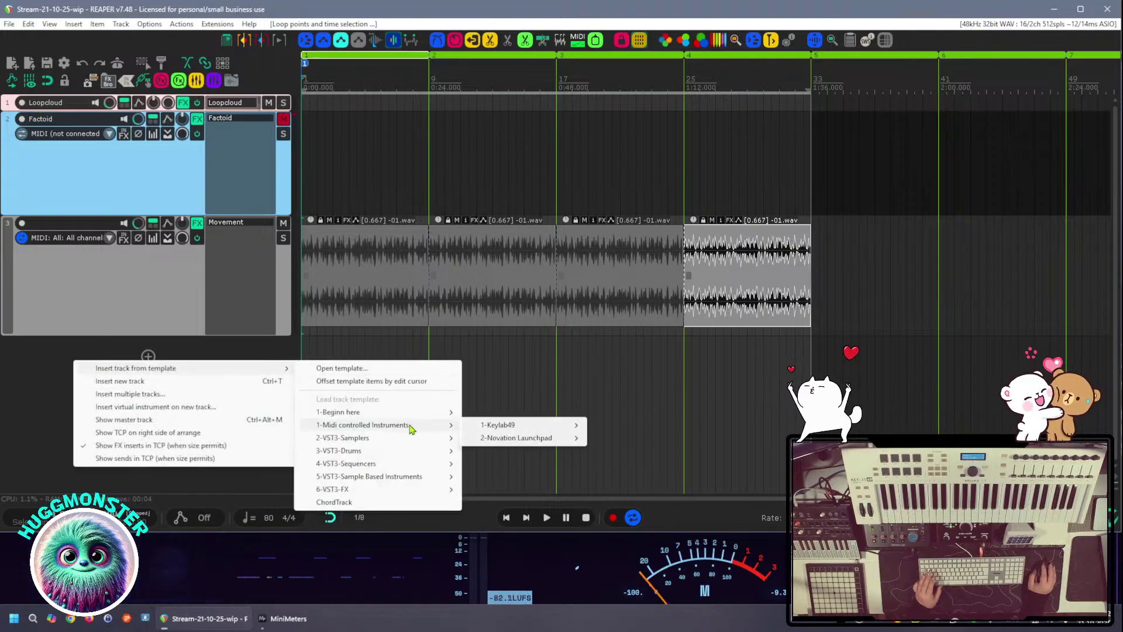
mouse_move(509, 426)
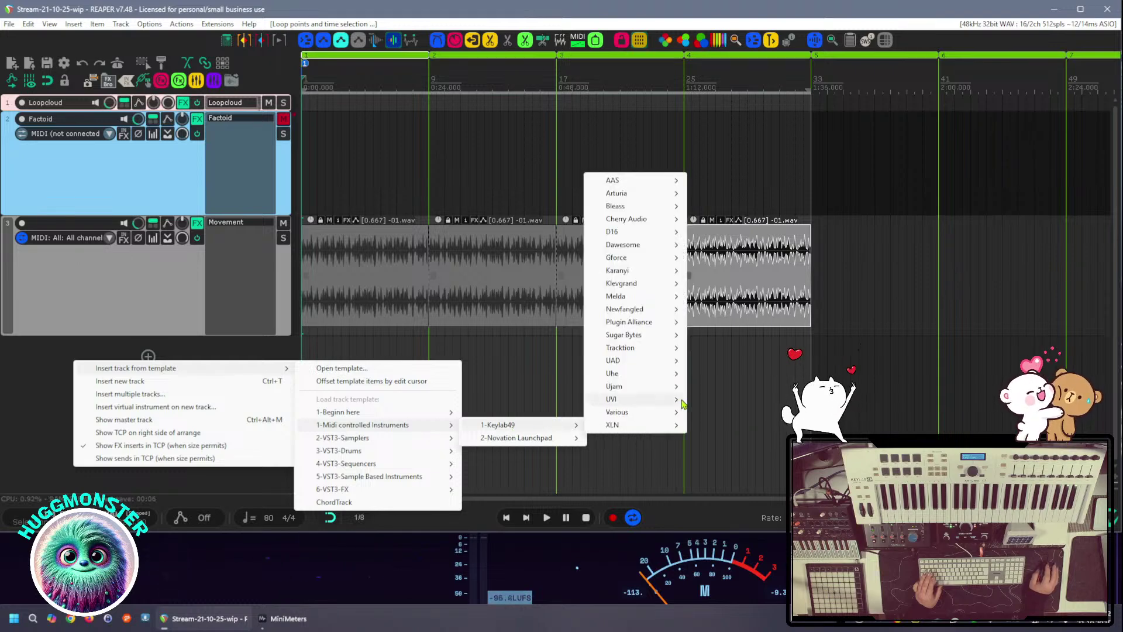
mouse_move(652, 393)
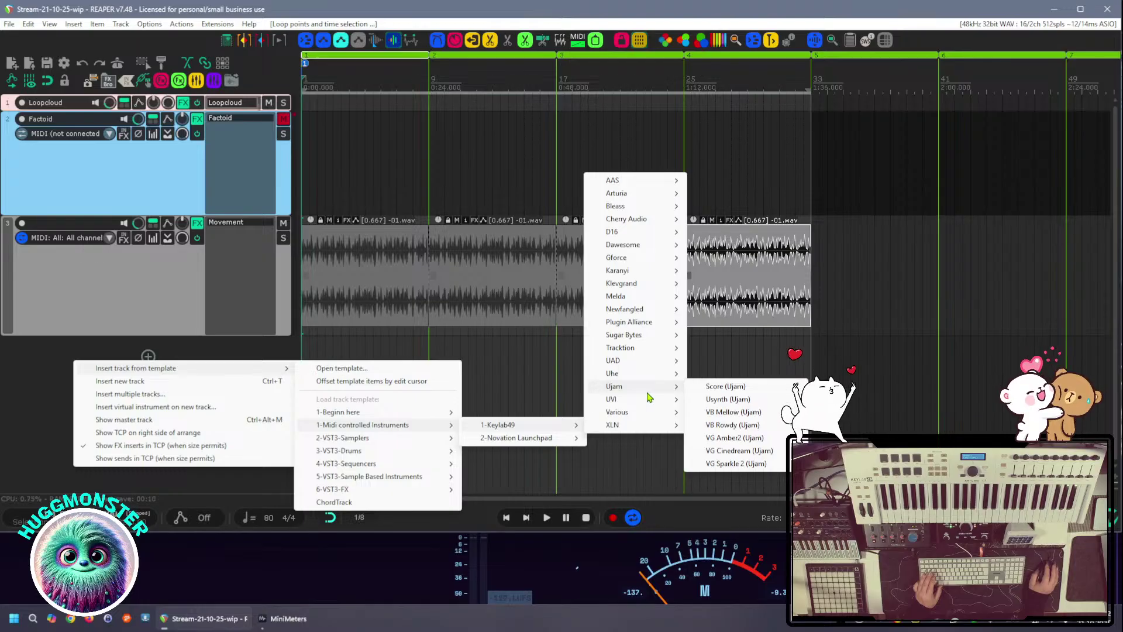
mouse_move(648, 252)
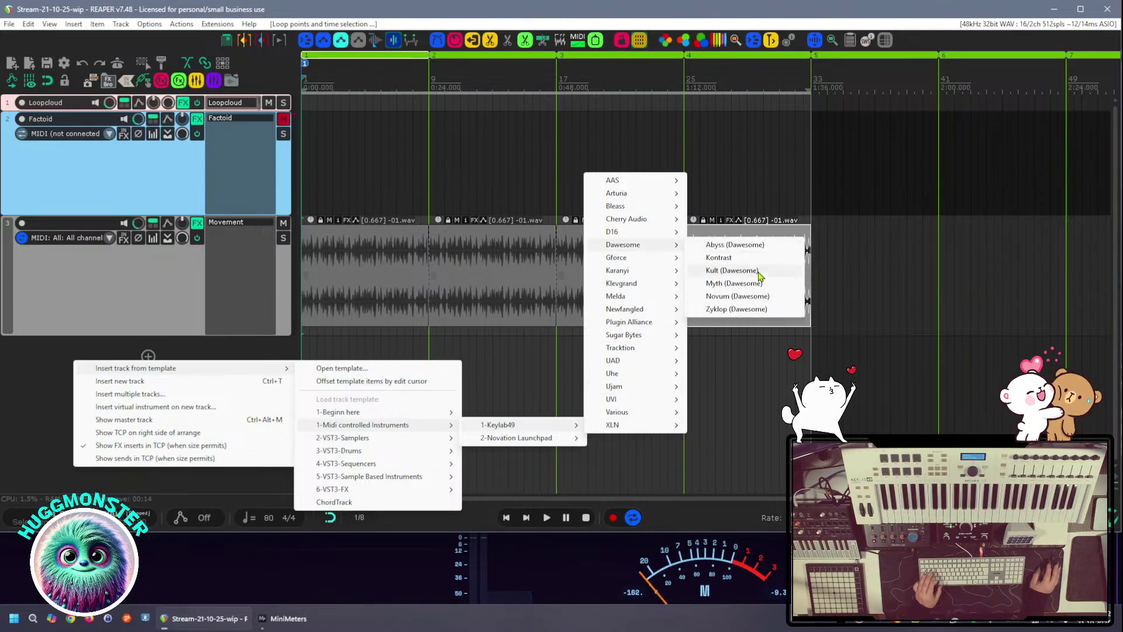
left_click(758, 297)
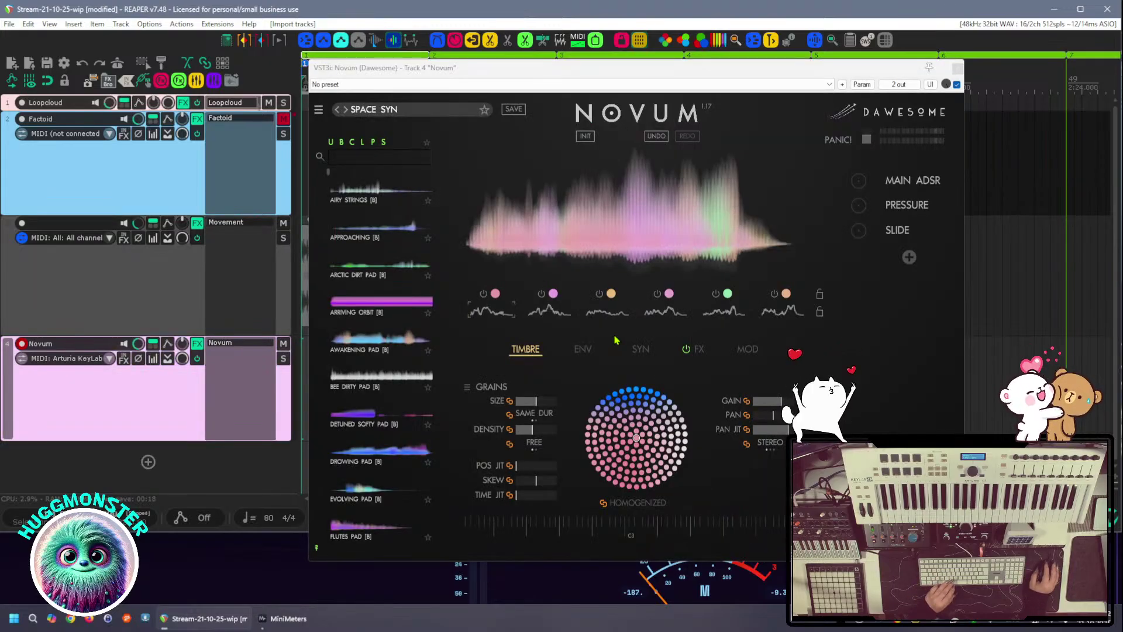
Load Novum's Anxious Aliens patch from Signals From Outer Space and close the plug-in window
left_click(319, 111)
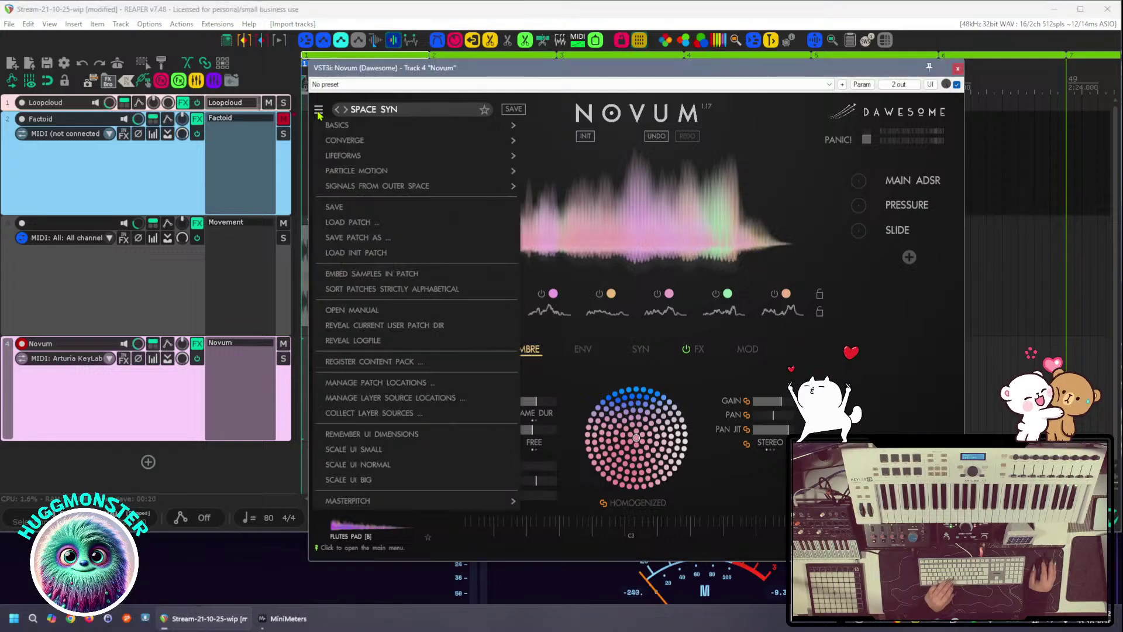
mouse_move(322, 128)
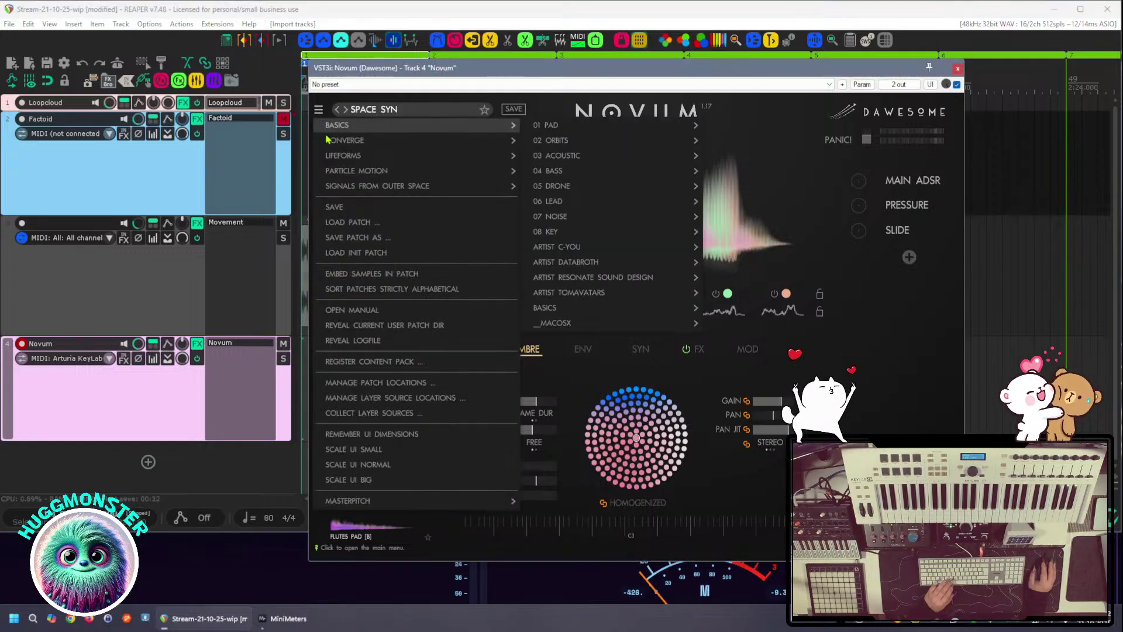
mouse_move(371, 170)
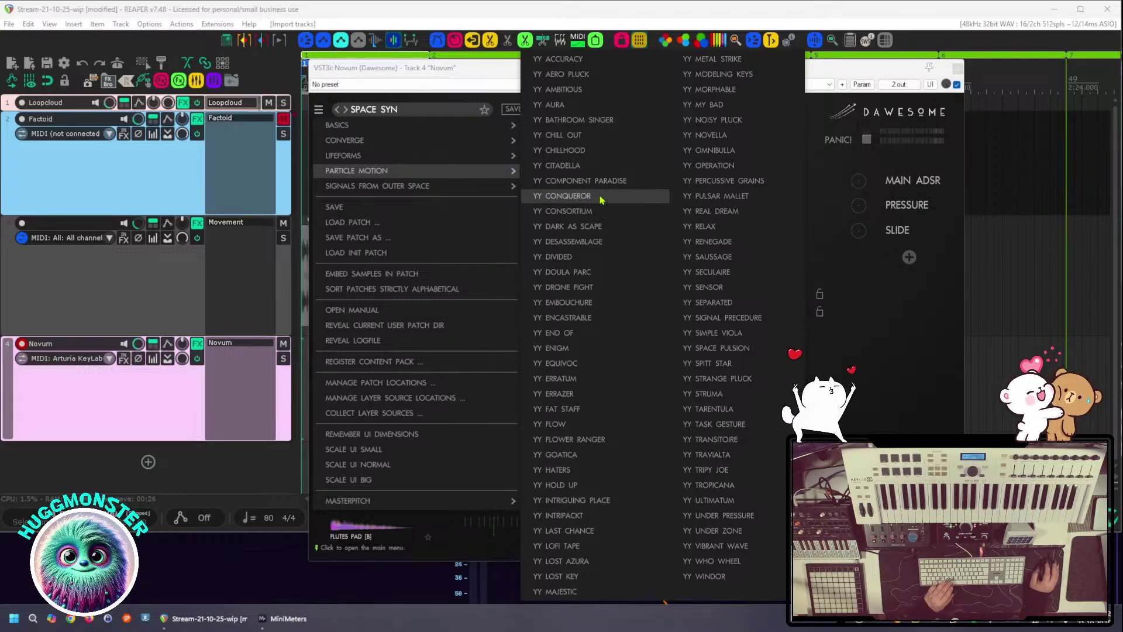
mouse_move(474, 192)
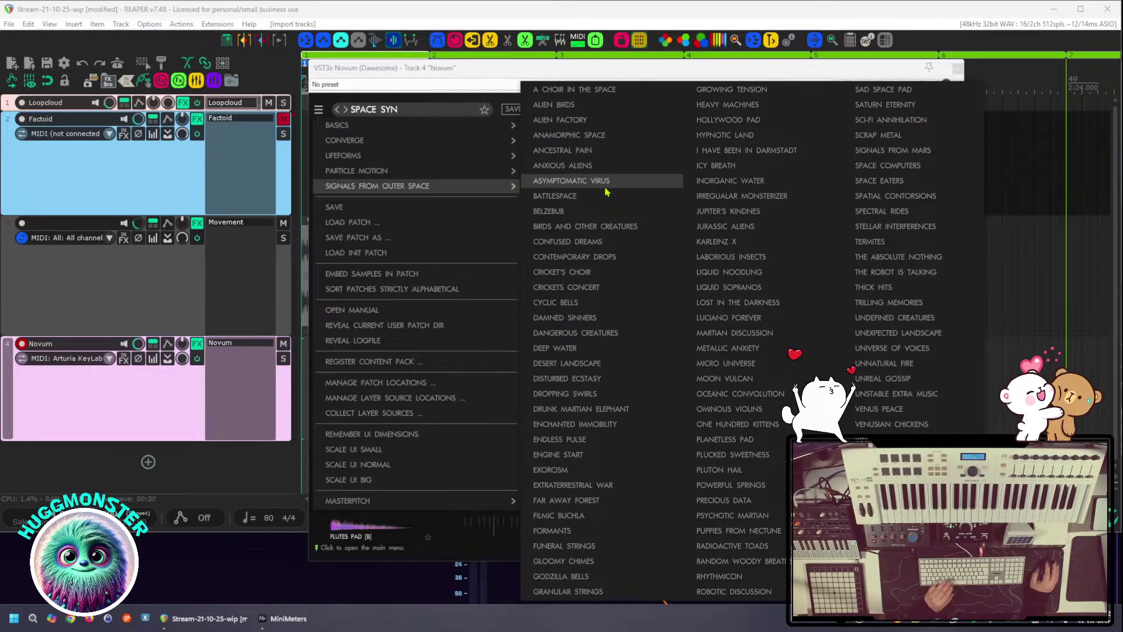
left_click(605, 165)
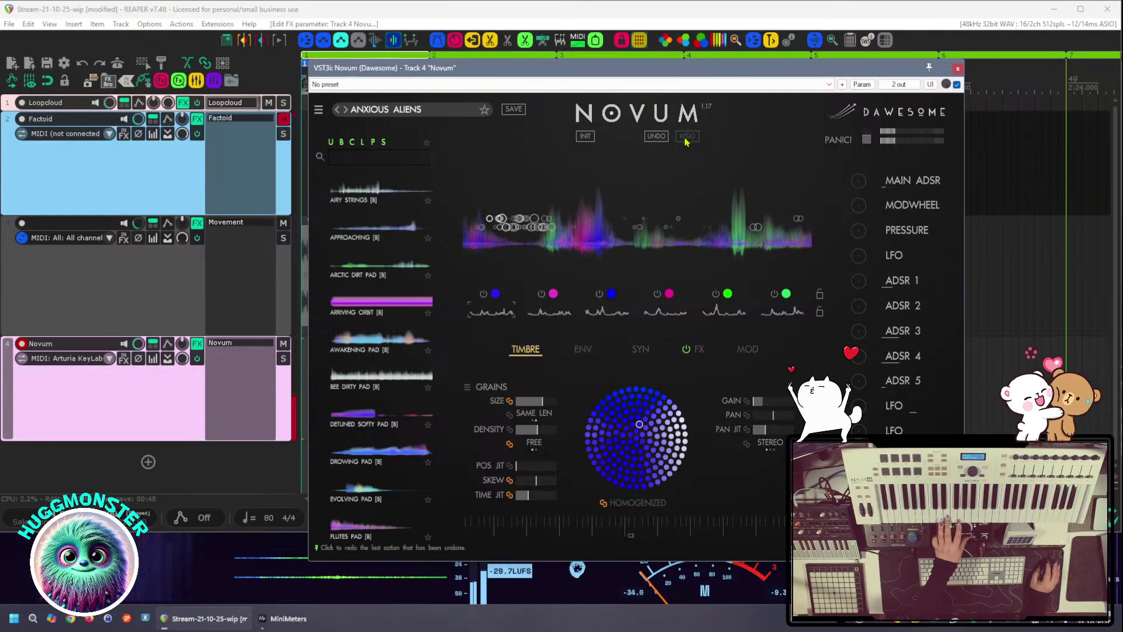
left_click(957, 69)
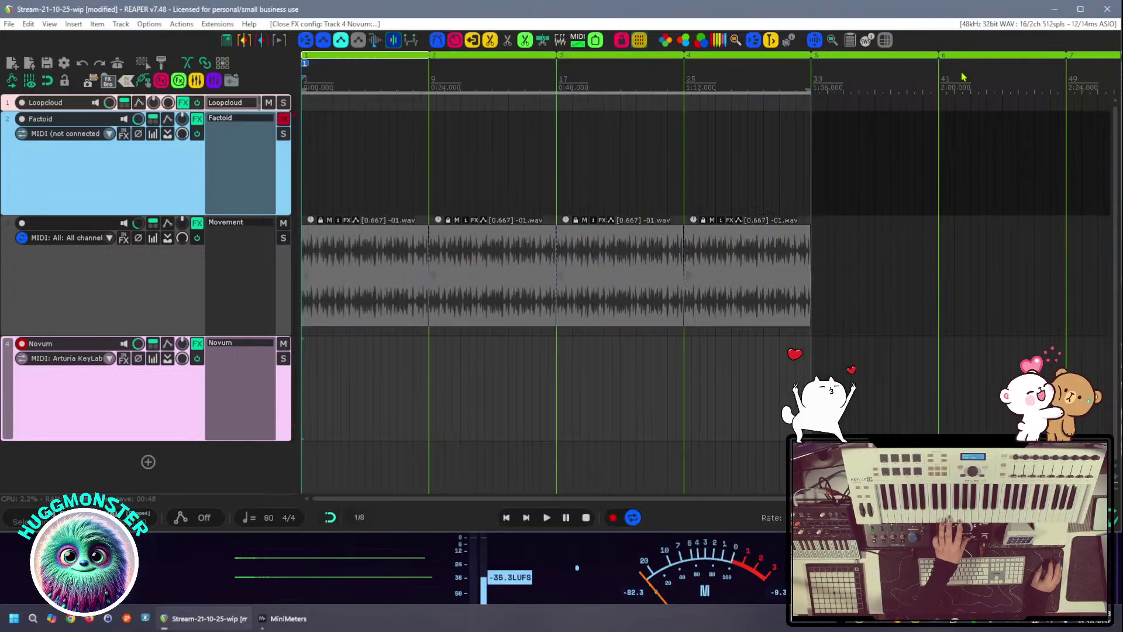
Set the loop range to the first eight-bar region, create a MIDI part there on the Novum track and close MVelocity
left_click(359, 61)
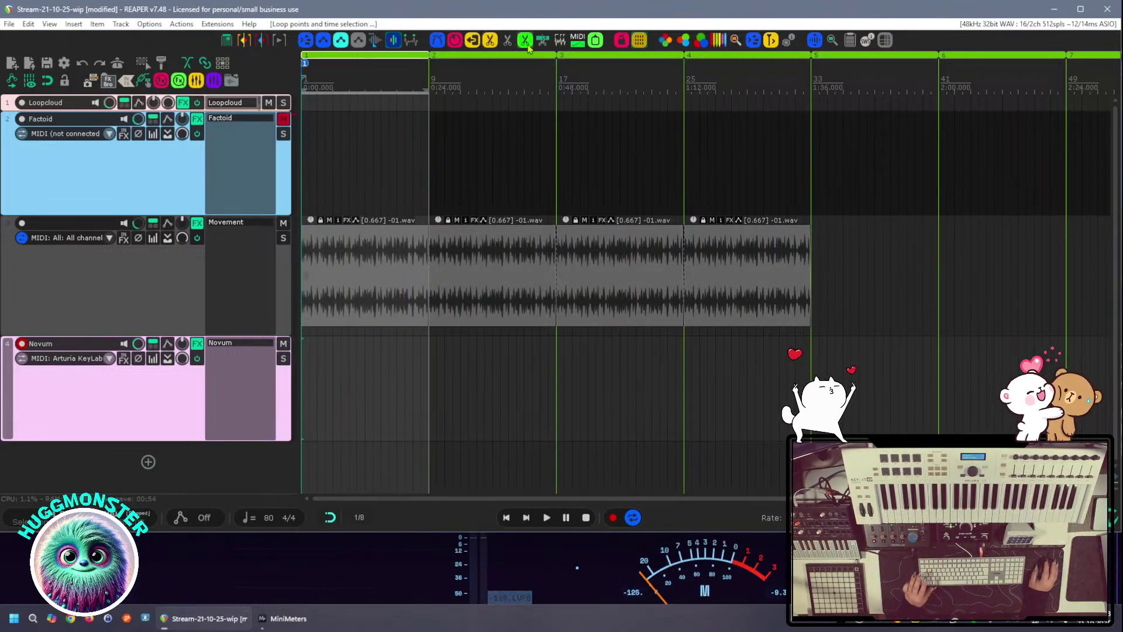
left_click(577, 41)
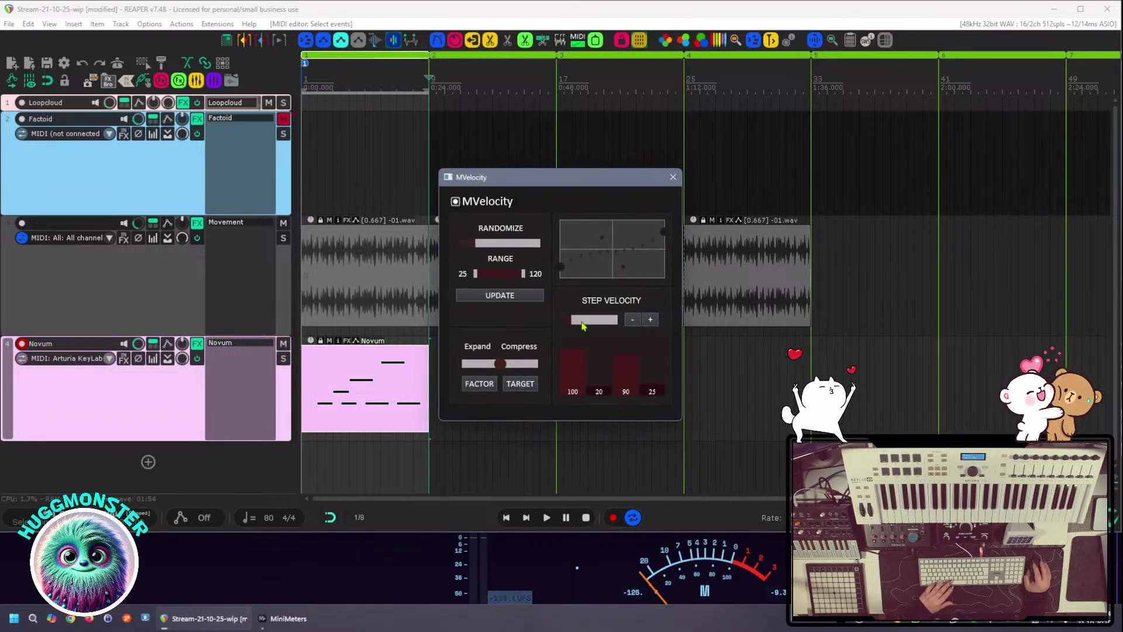
left_click(673, 177)
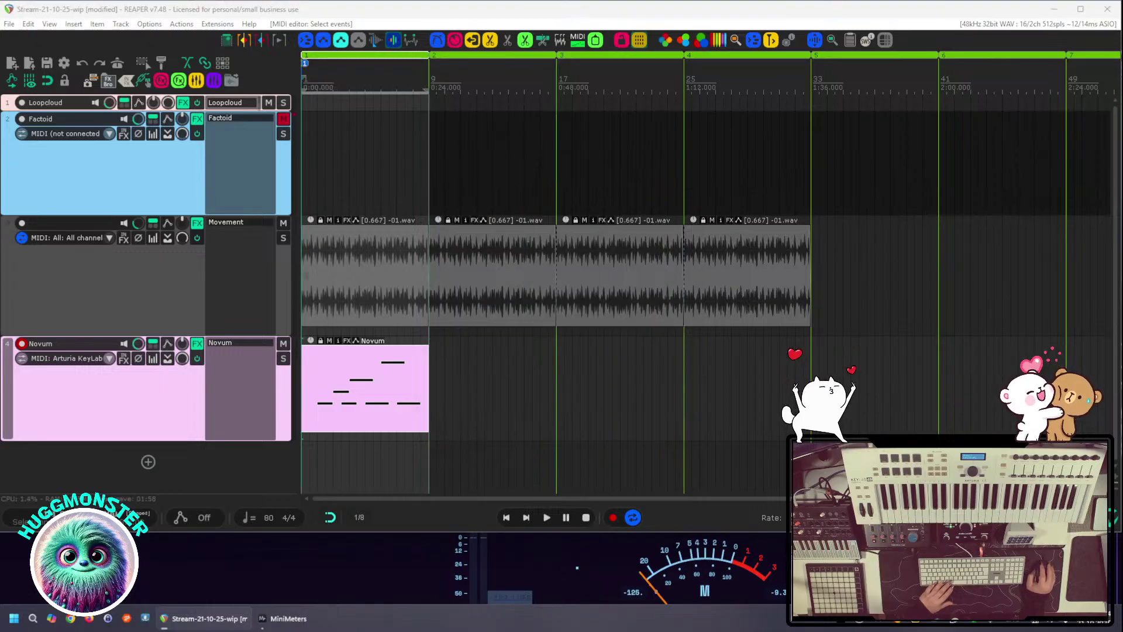
Play the Novum part with the drum loop, raise the gain in the Anxious Aliens patch and close the plug-in window
key("space")
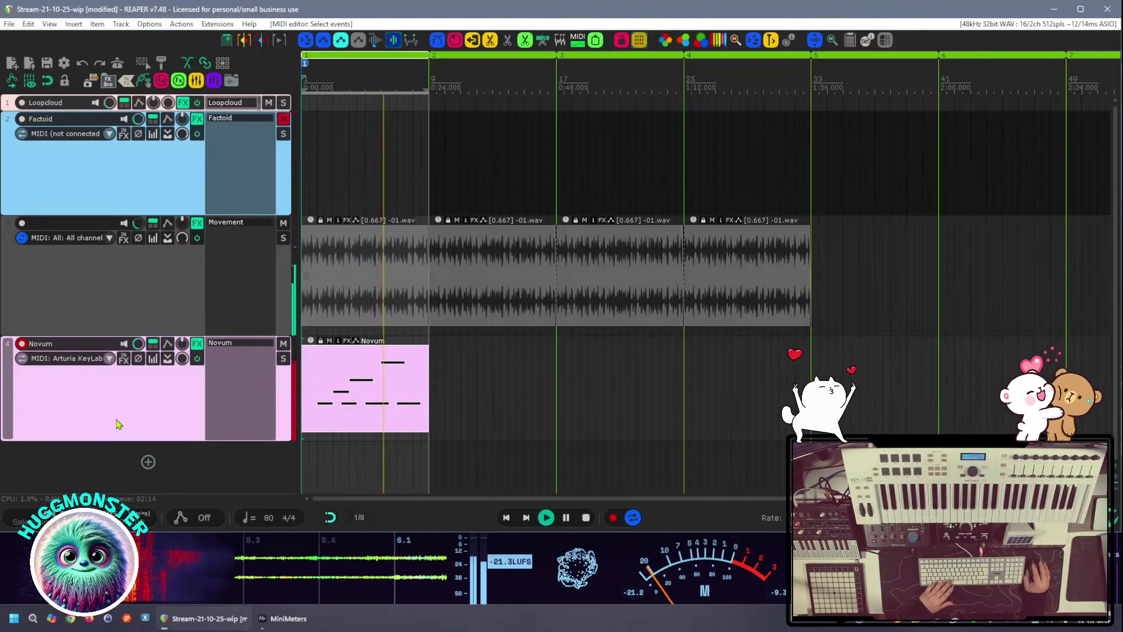
key("space")
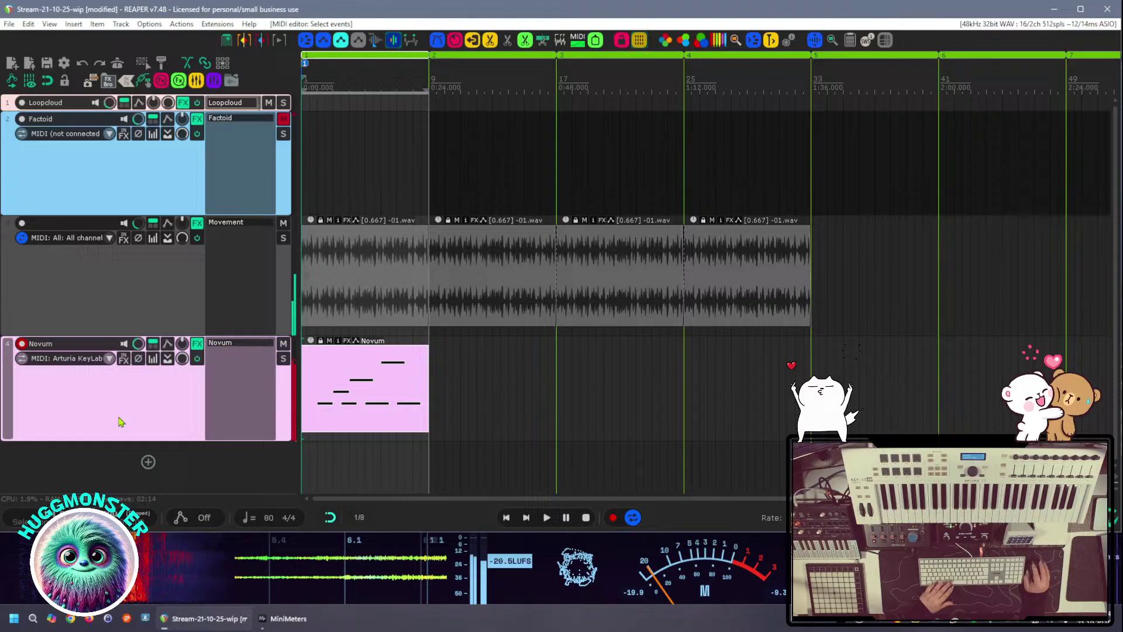
left_click(238, 350)
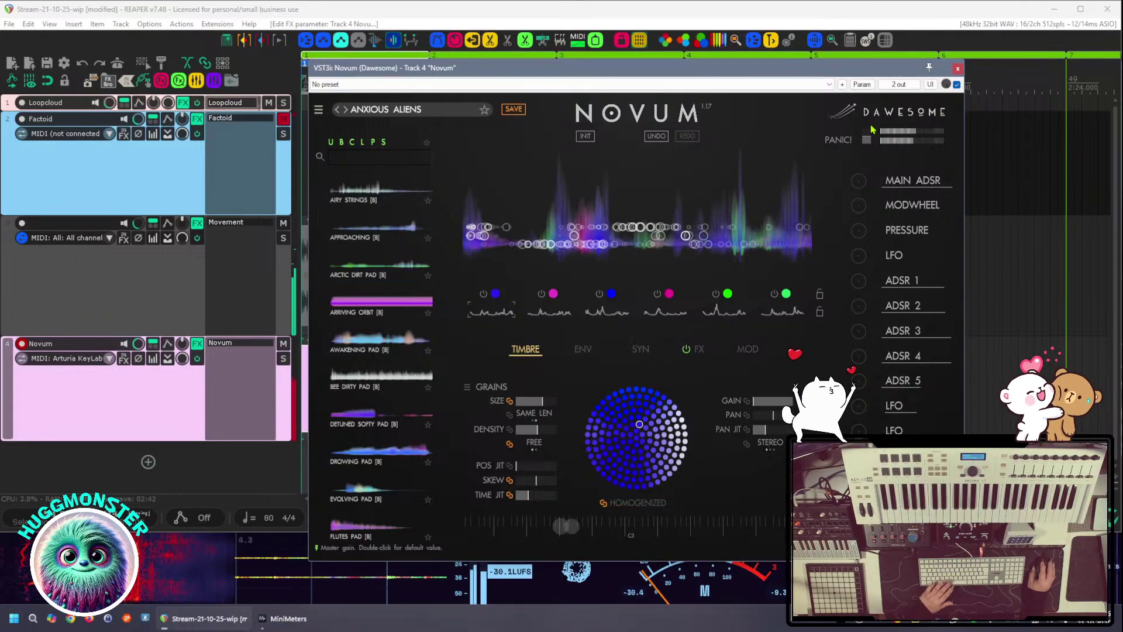
left_click(1009, 169)
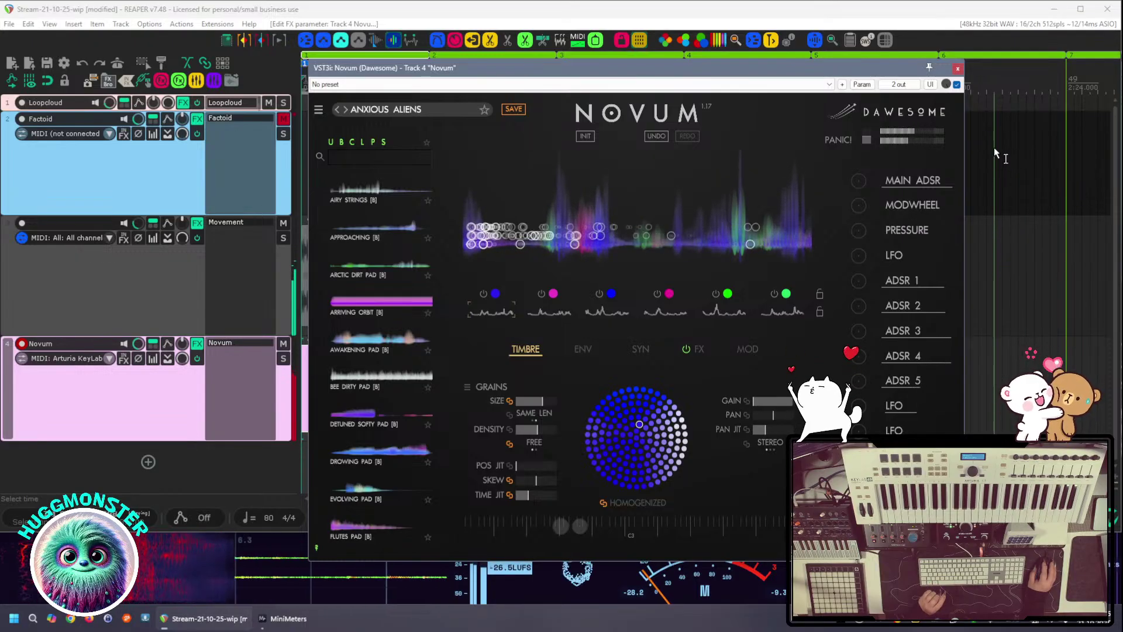
left_click(957, 70)
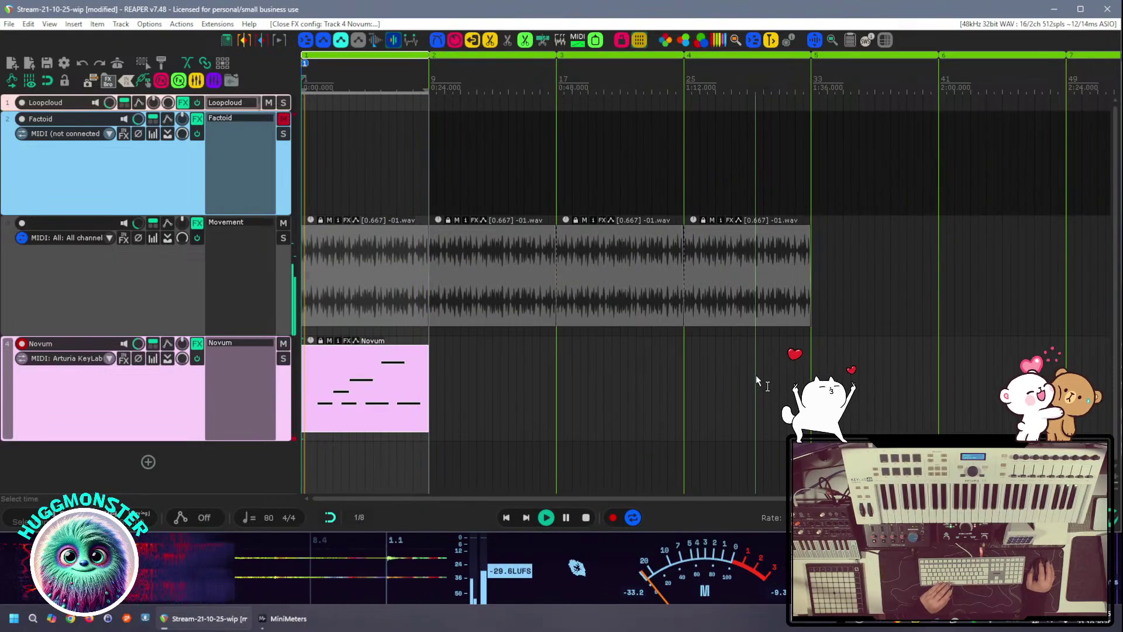
Lengthen the last low note to the end of the Novum MIDI item, play it back and save the project
key("space")
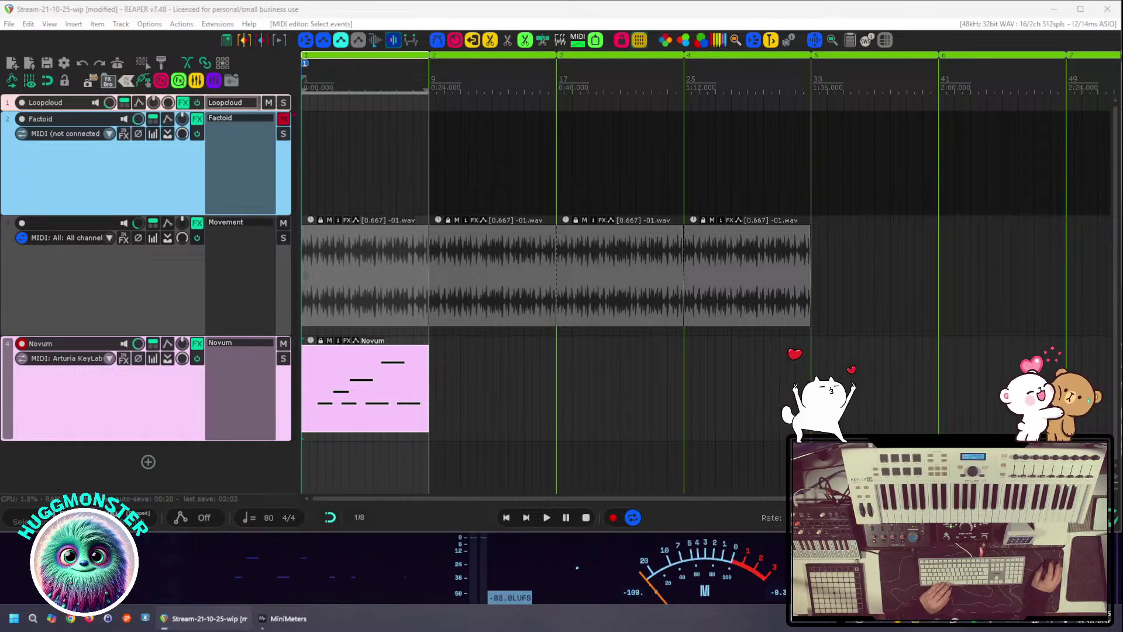
key("space")
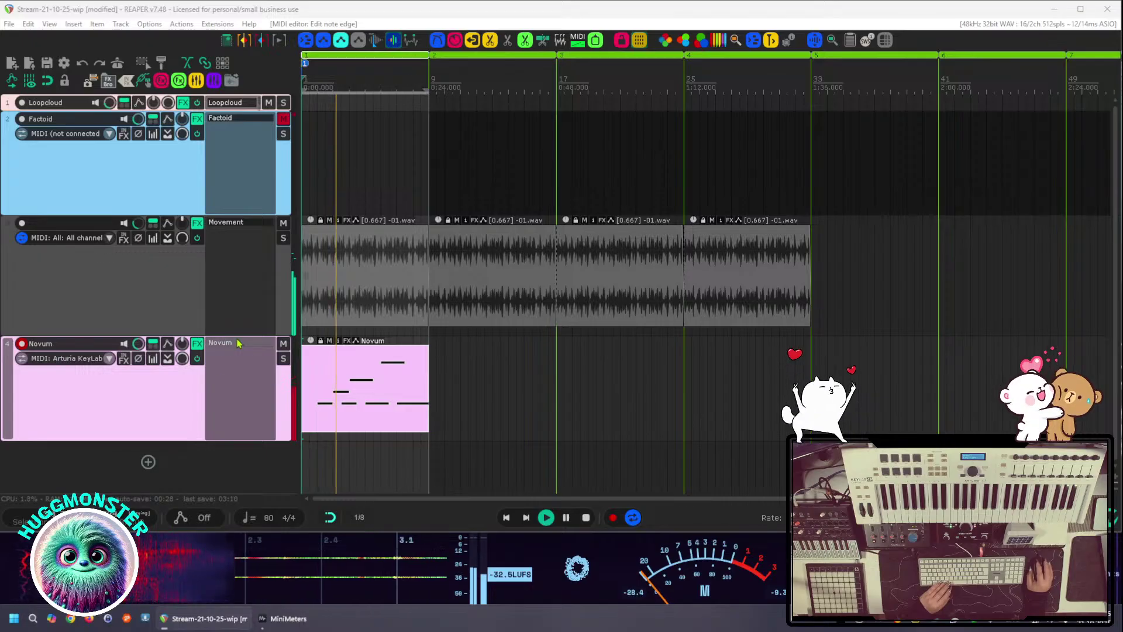
left_click(111, 401)
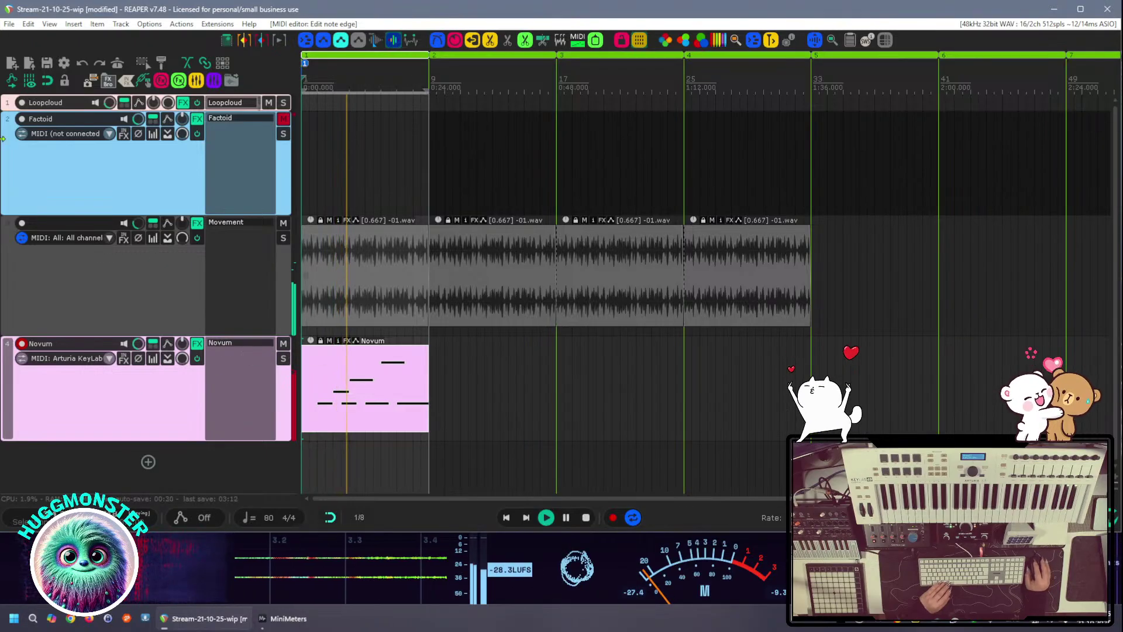
key("ctrl+s")
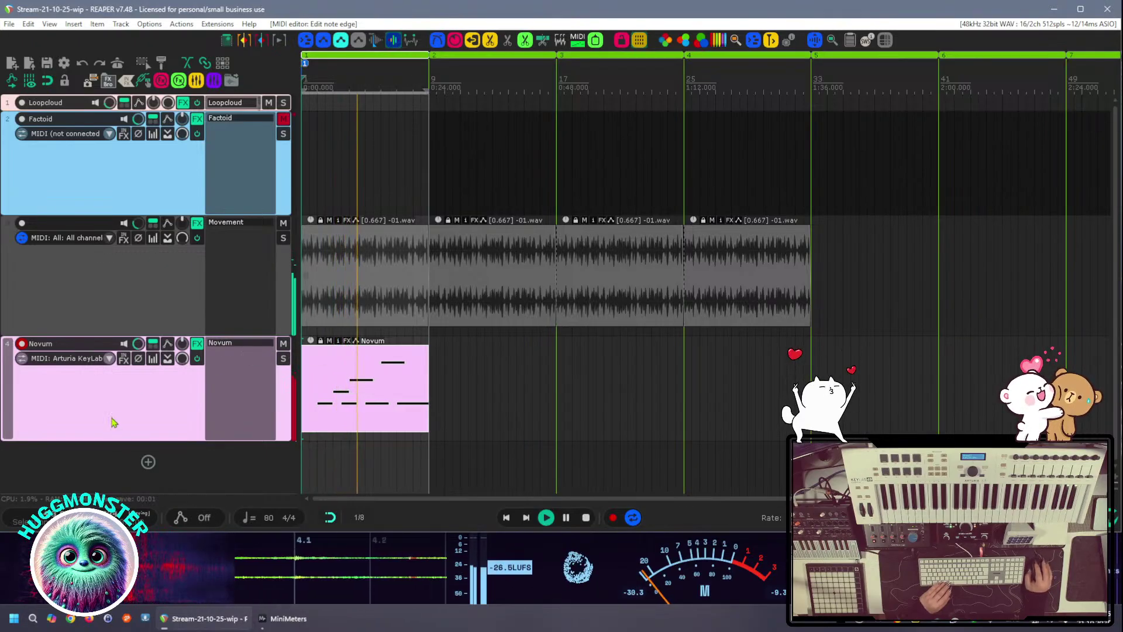
Set Novum's main envelope to 1.70 s attack, 6.74 s decay and 6.29 s release, view ADSR 1, and close the plug-in window
key("space")
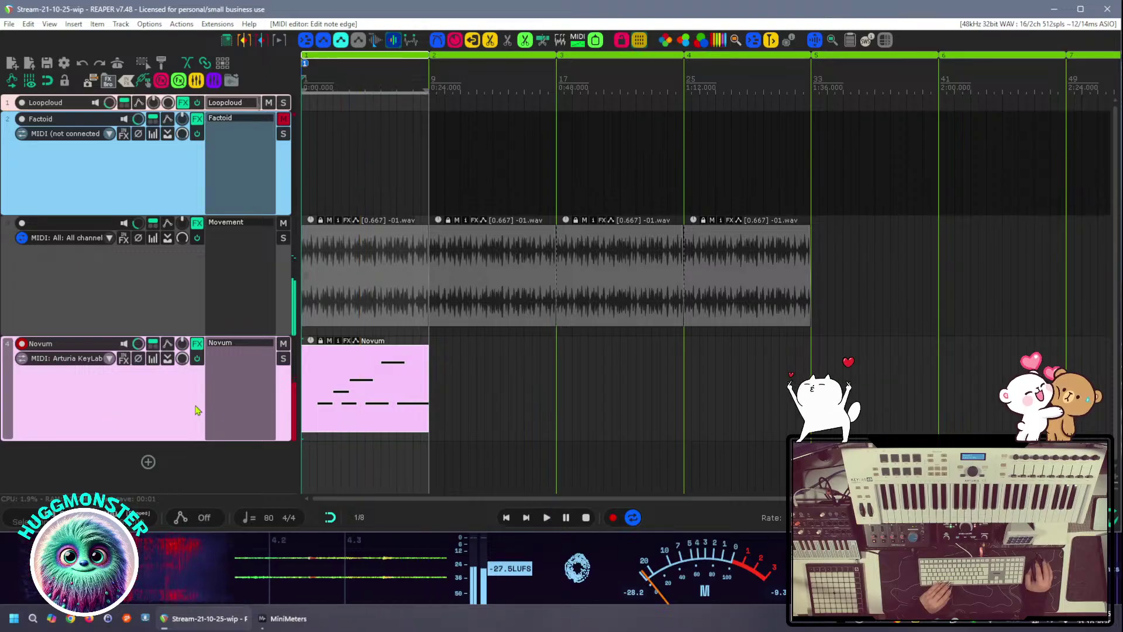
left_click(234, 347)
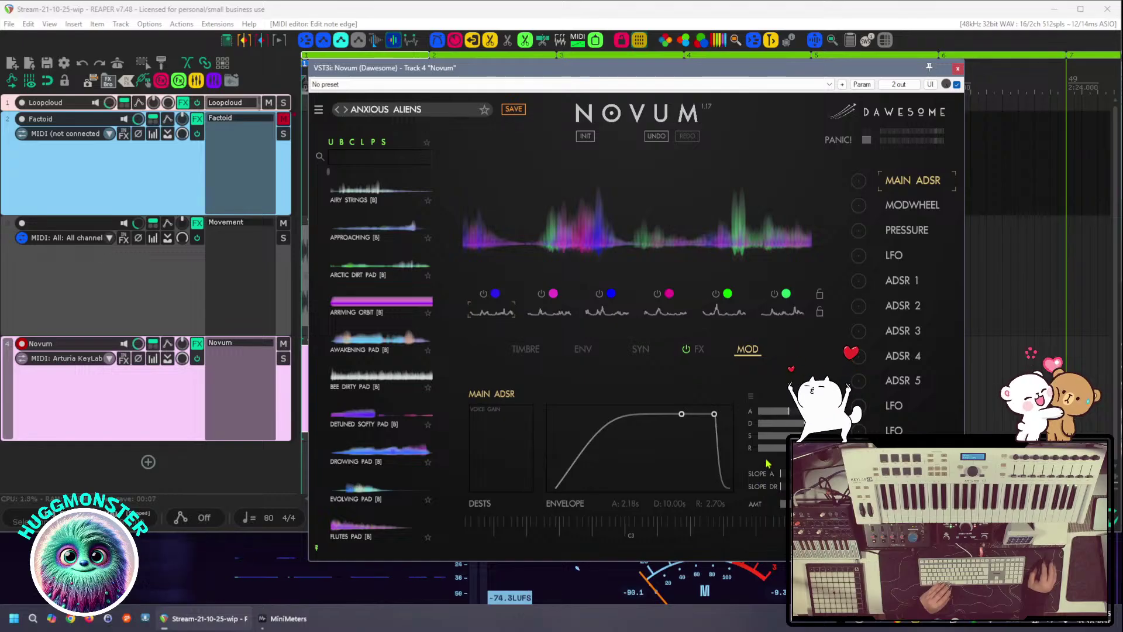
left_click_drag(783, 449, 804, 451)
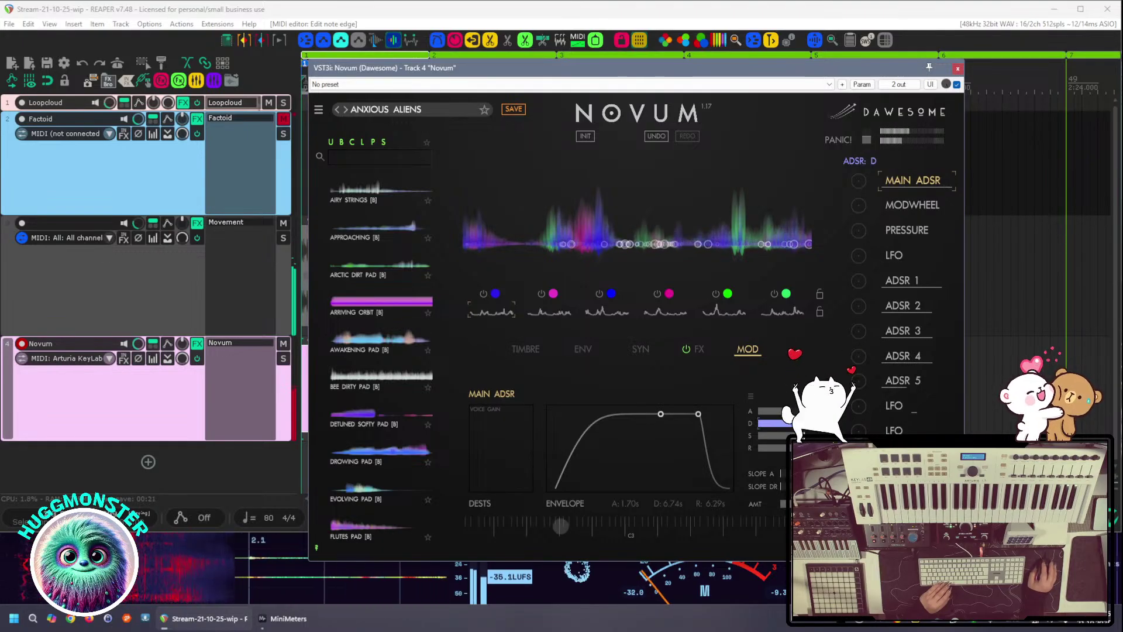
left_click(908, 282)
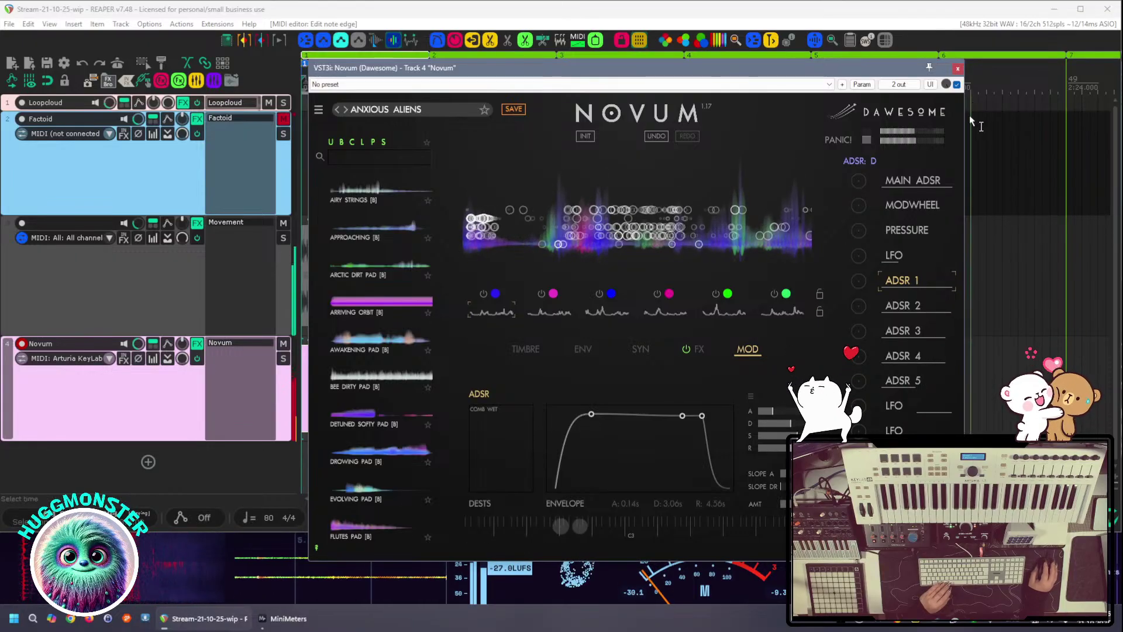
left_click(958, 68)
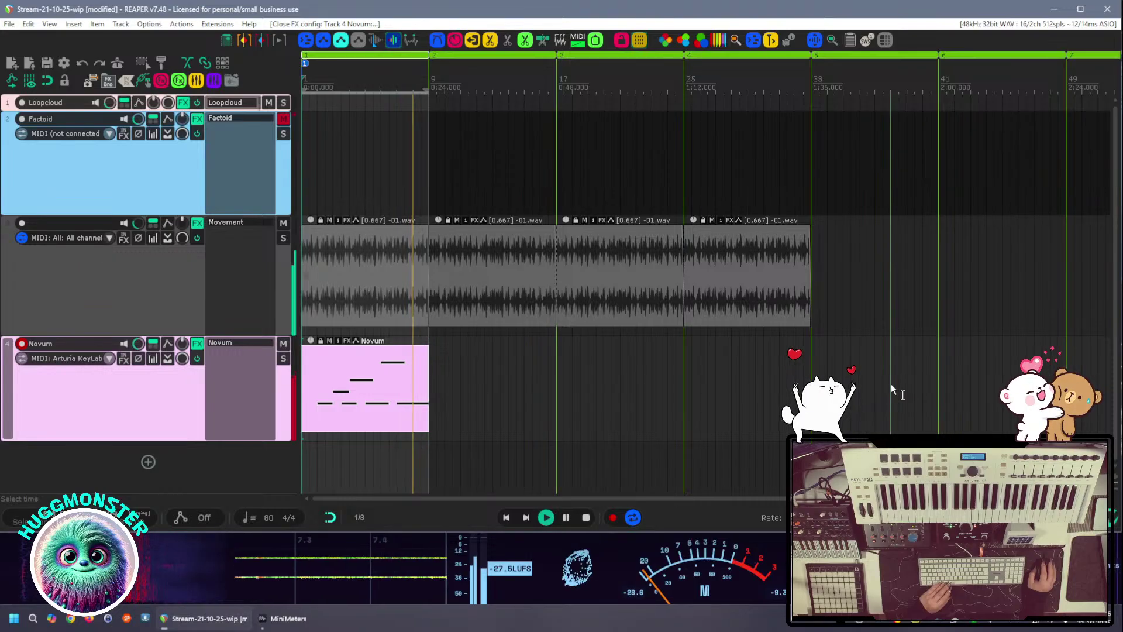
key("space")
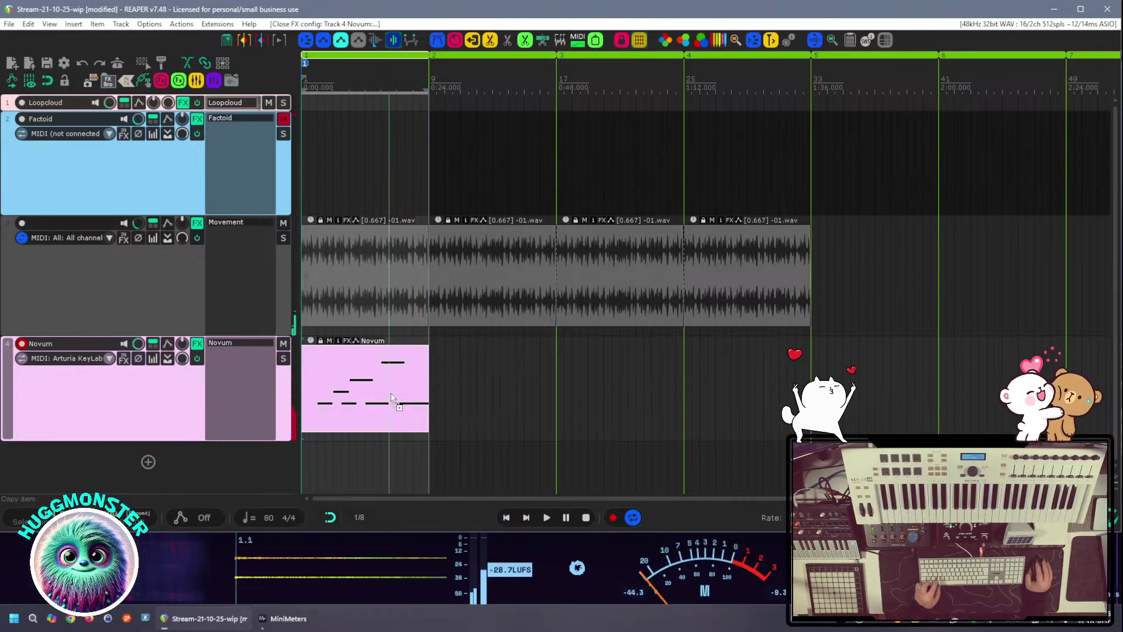
Duplicate the eight-bar Novum MIDI item three times so the part fills the arrangement up to bar 33
key("ctrl+d")
key("ctrl+d")
key("ctrl+d")
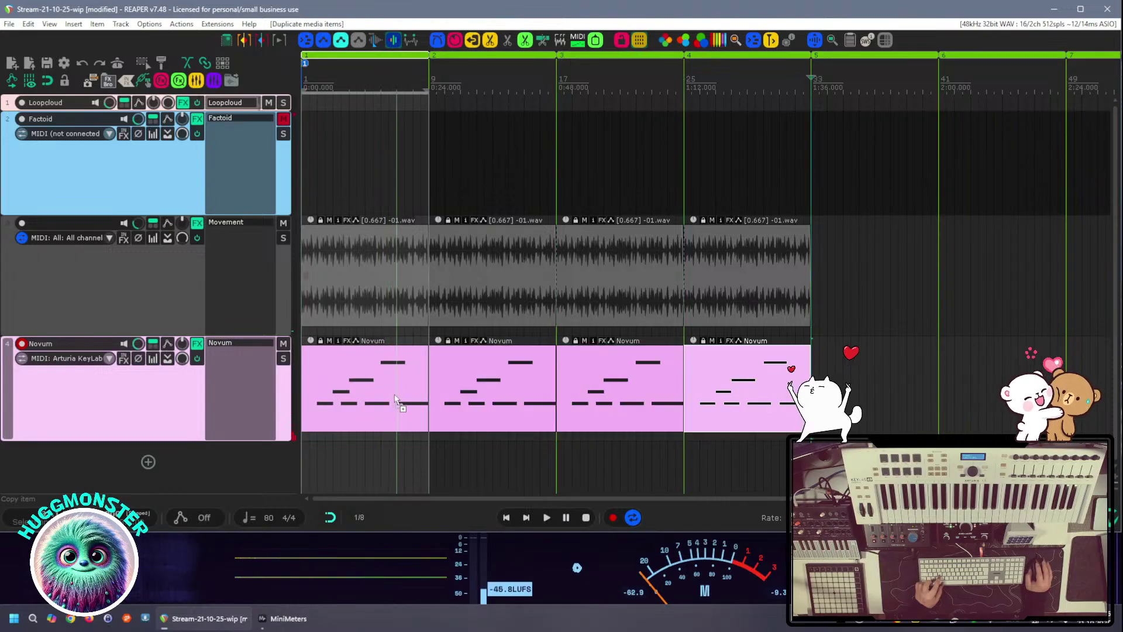
Transpose all notes in the second Novum MIDI item up
left_click_drag(538, 464, 477, 393)
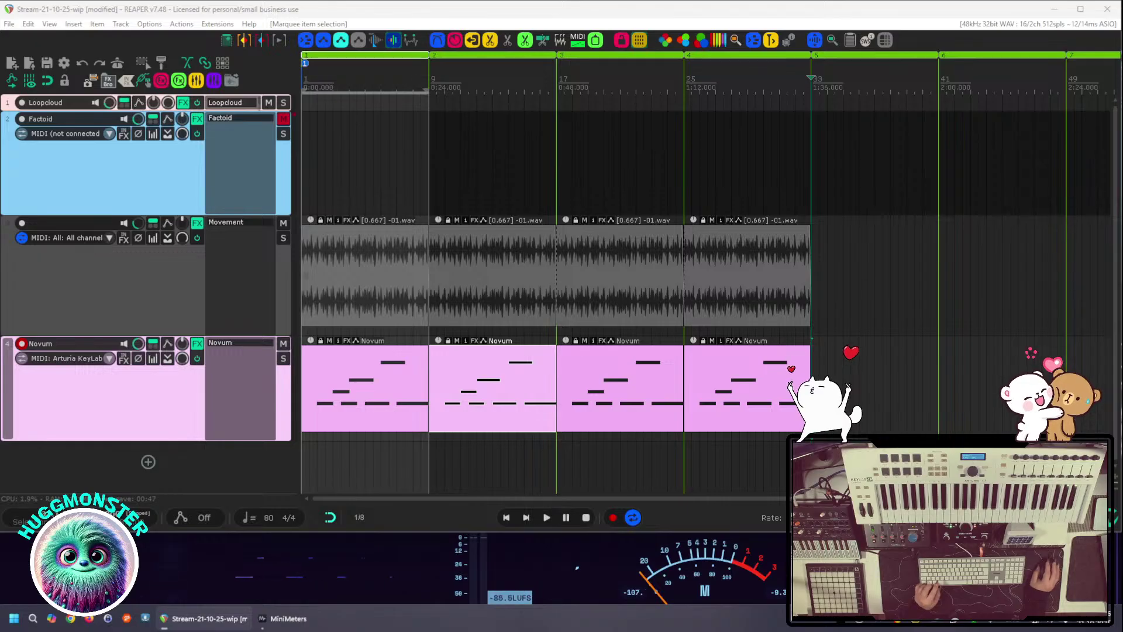
key("ctrl+a")
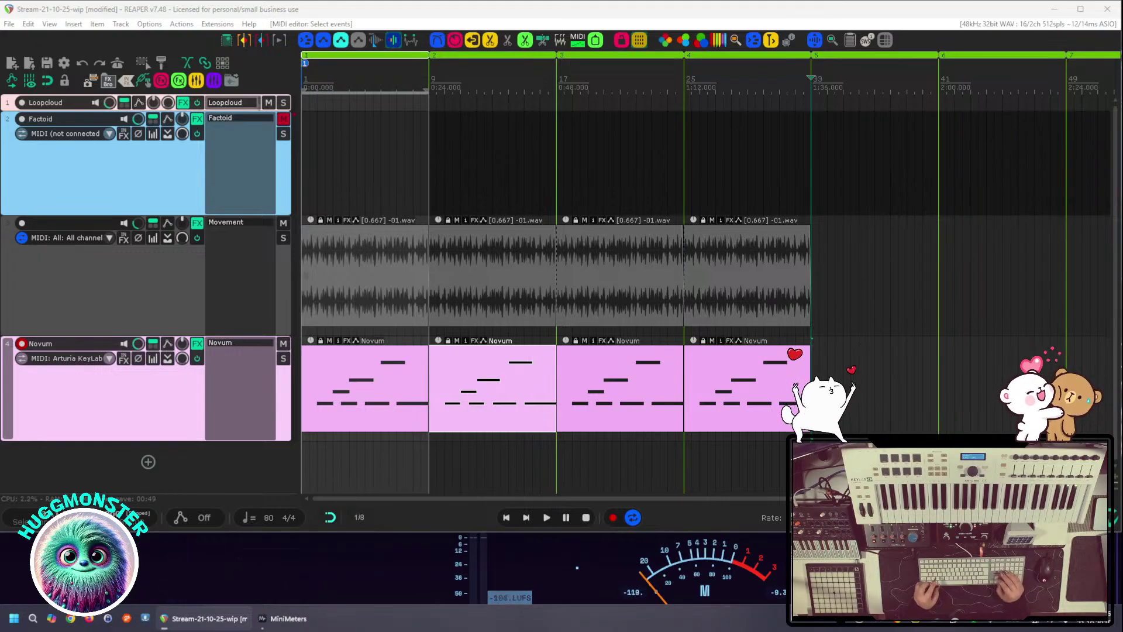
key("Up")
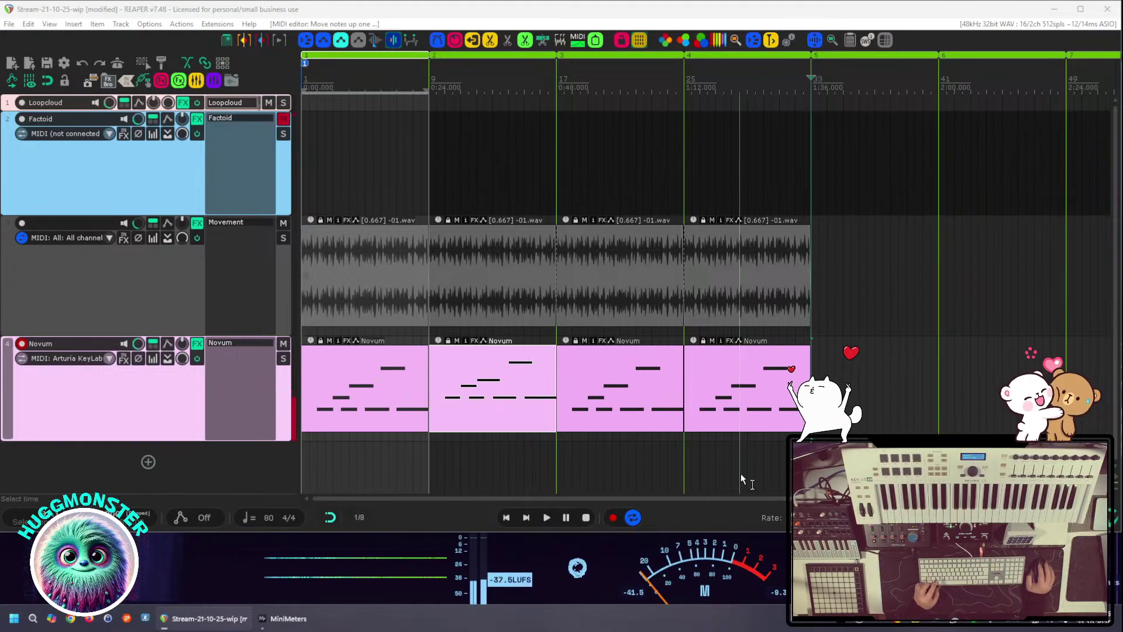
Transpose the third Novum item's notes up highest and the fourth item's notes up to match the second item's pitches
left_click_drag(669, 454, 636, 418)
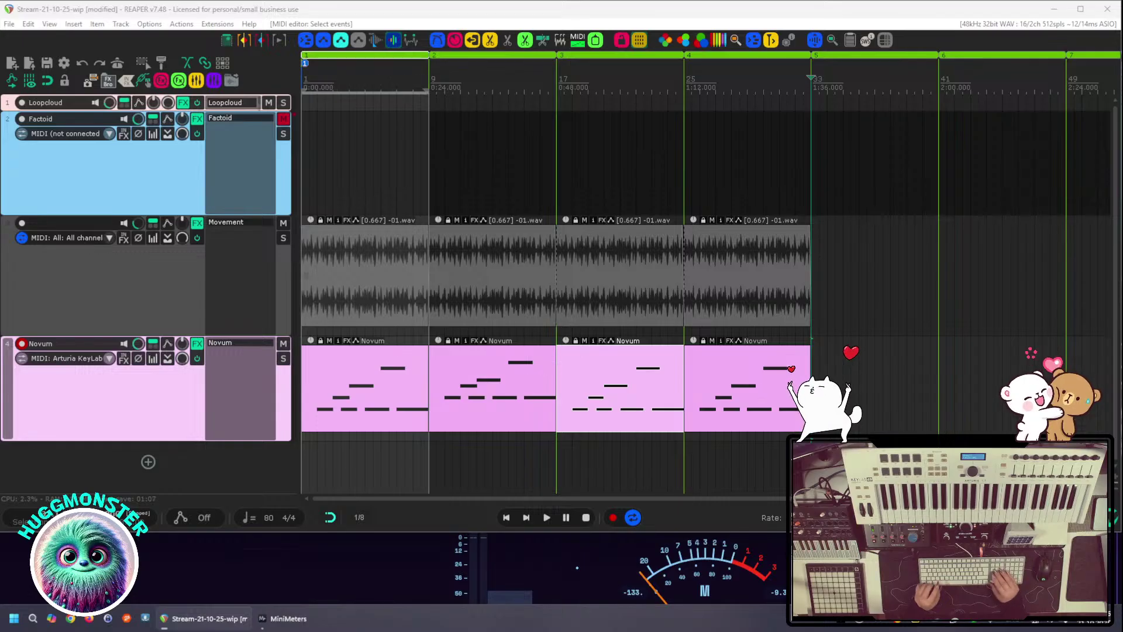
key("Up")
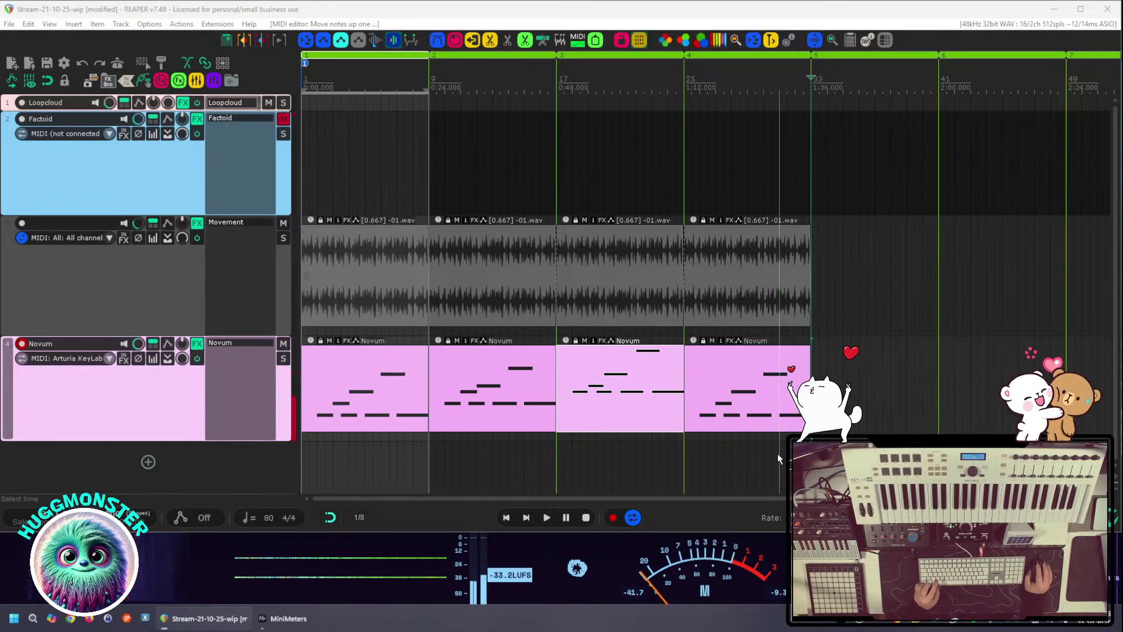
left_click(727, 360)
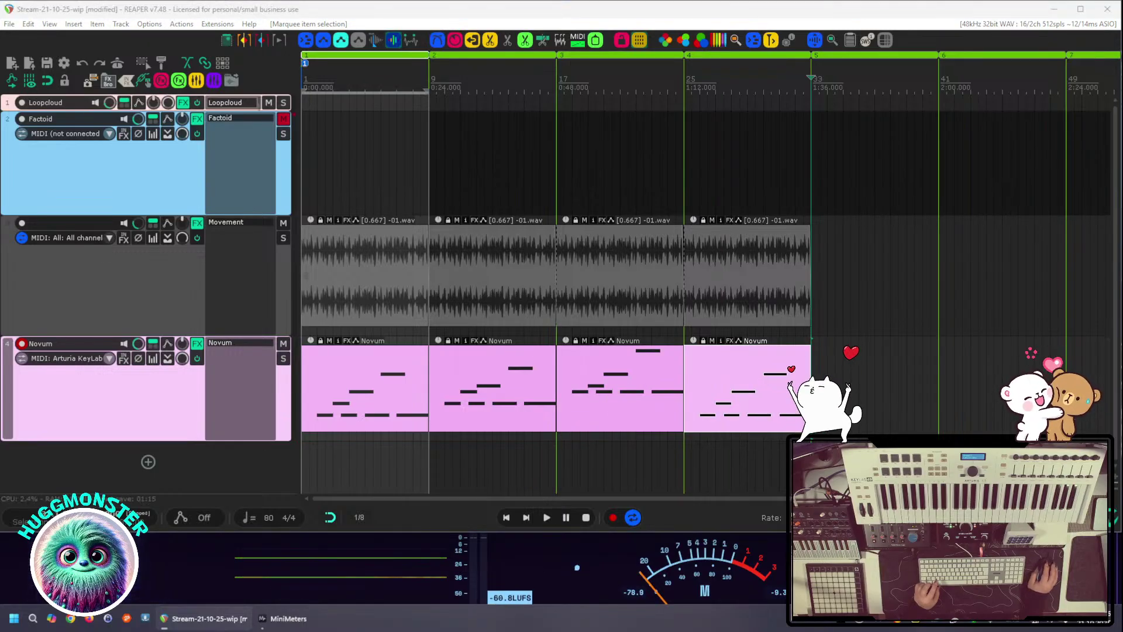
key("Up")
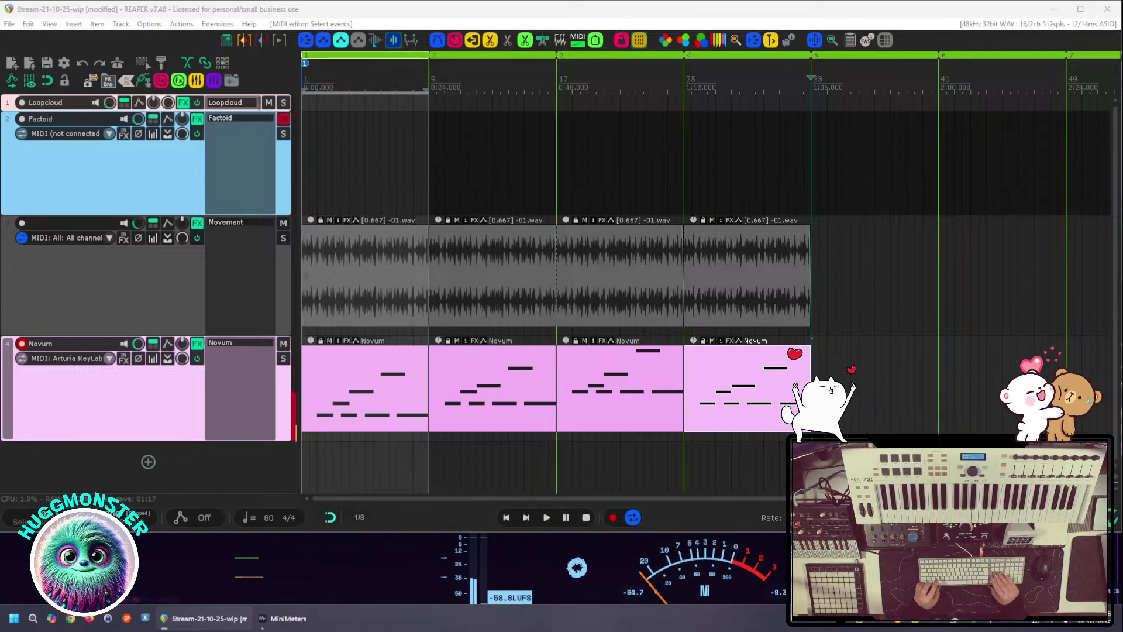
key("Up")
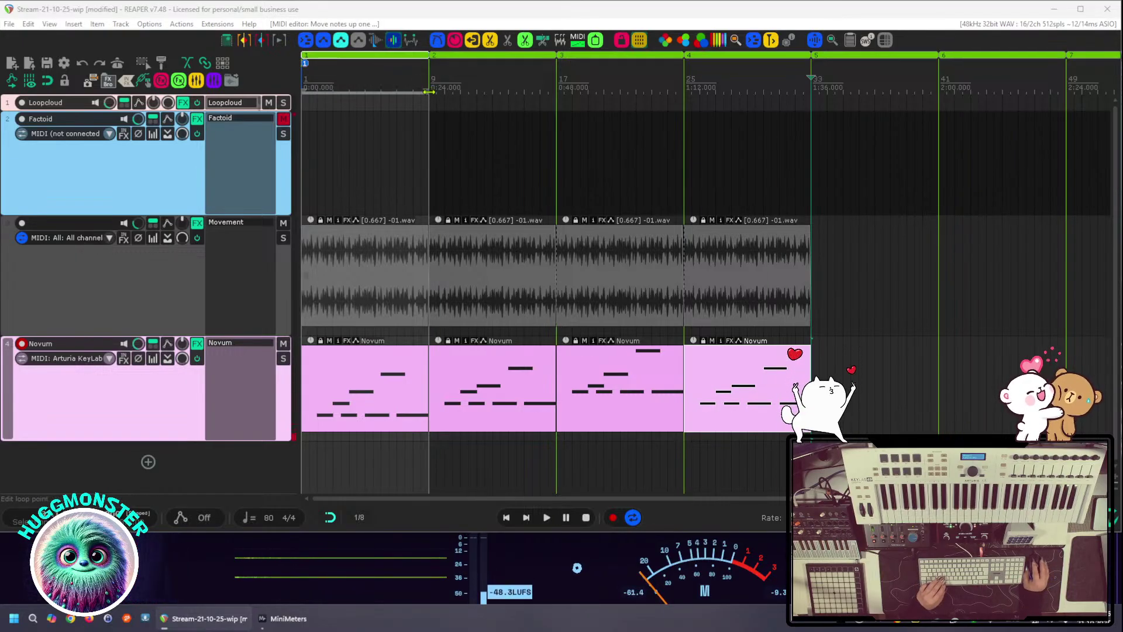
Extend the loop range to bar 33 and play back the full four-section Novum part with the drum loop
left_click_drag(429, 115, 811, 111)
key("space")
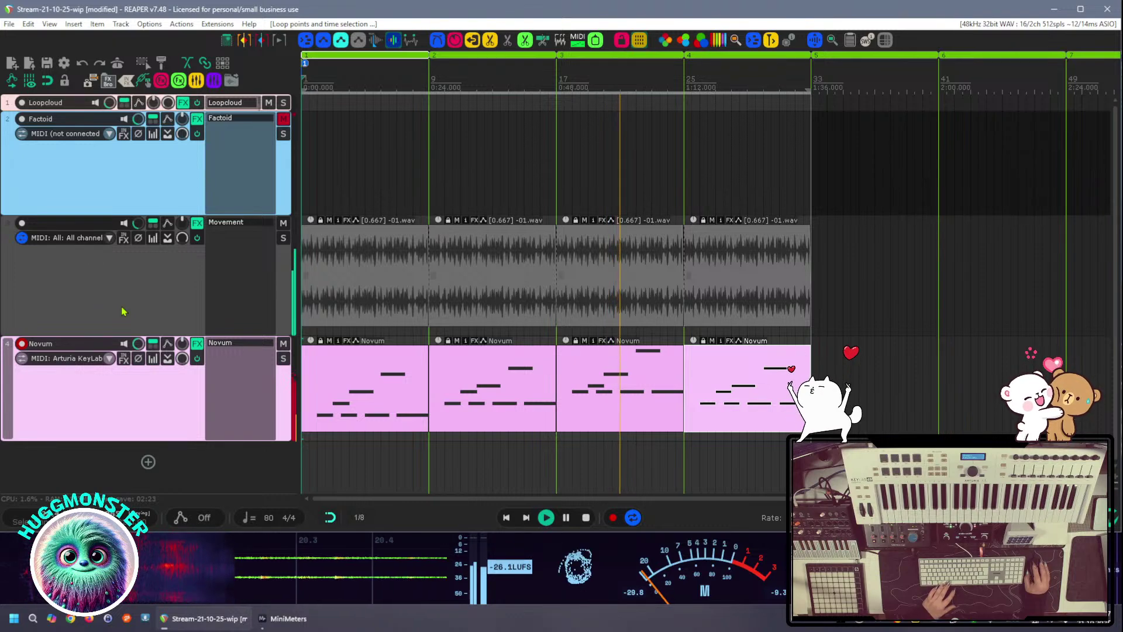
key("space")
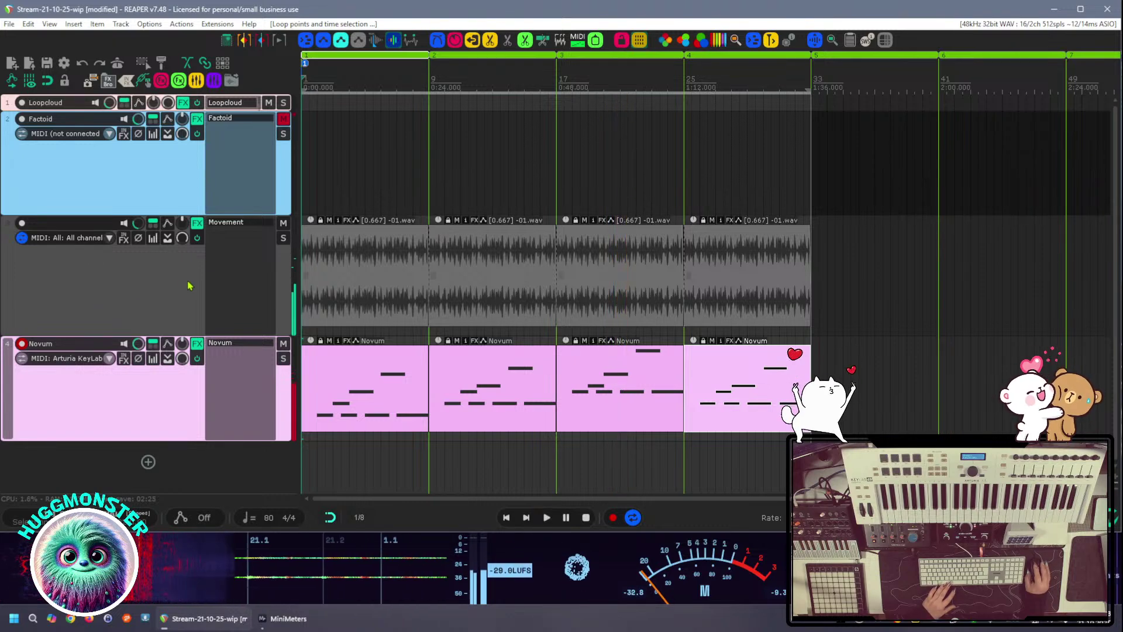
Open the Movement plug-in, filter its presets by spacey, load 011. Swampy March and play the Movement track soloed
left_click(236, 224)
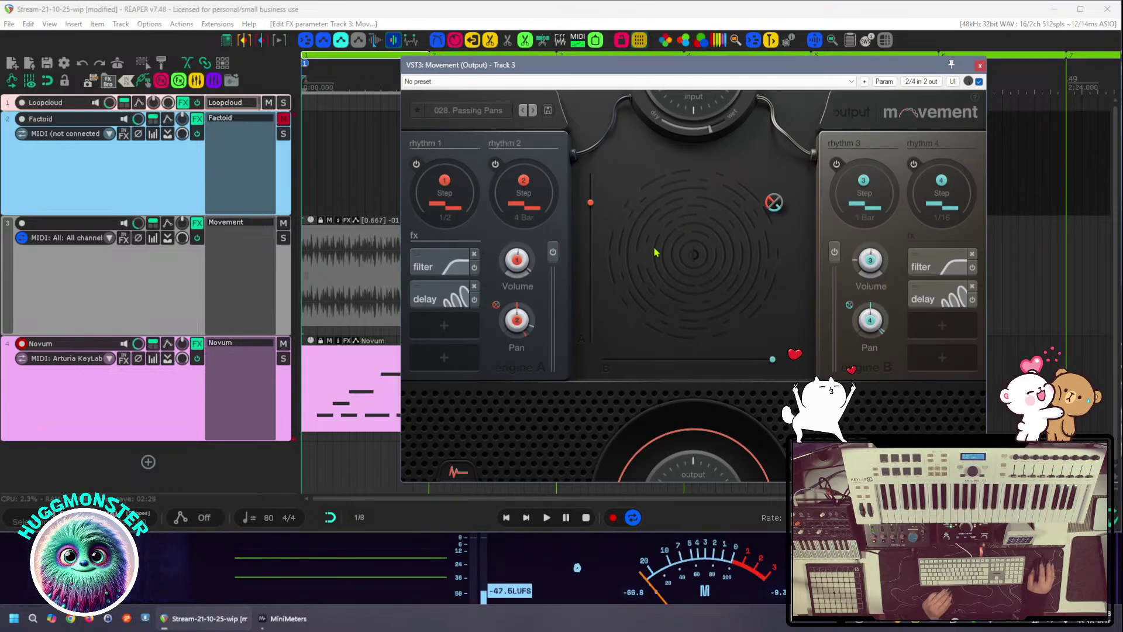
left_click(454, 116)
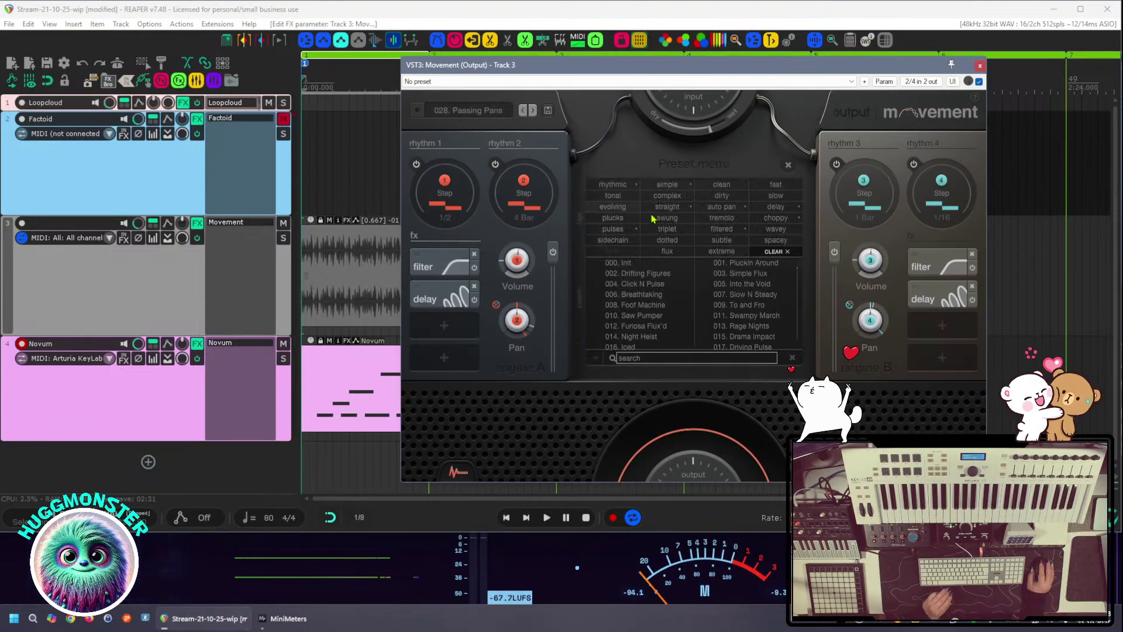
left_click(786, 242)
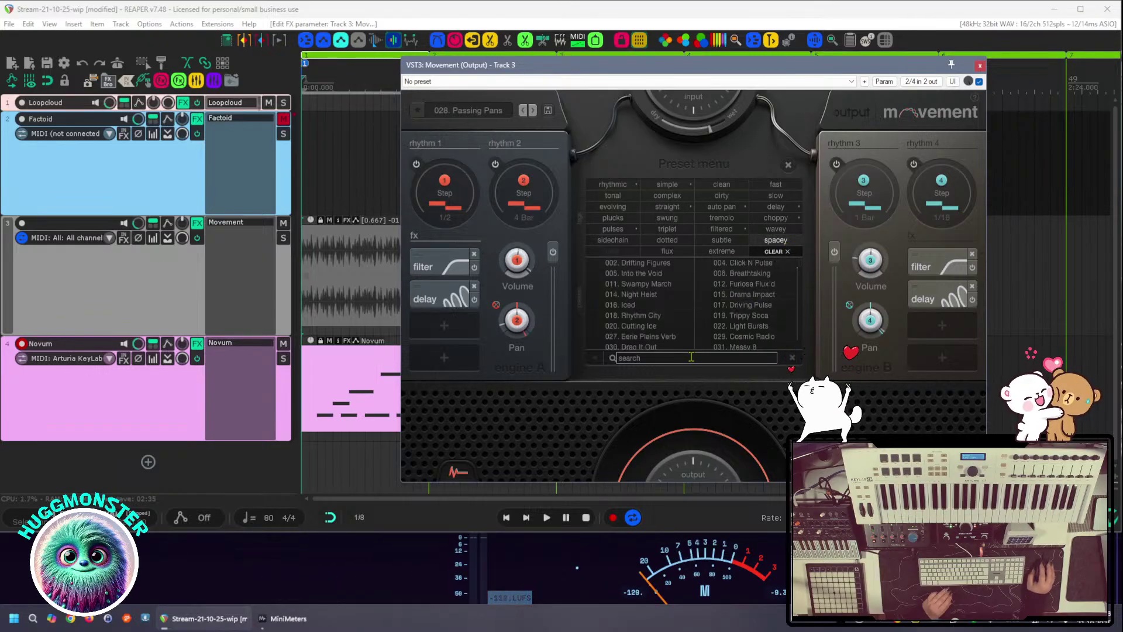
left_click(657, 285)
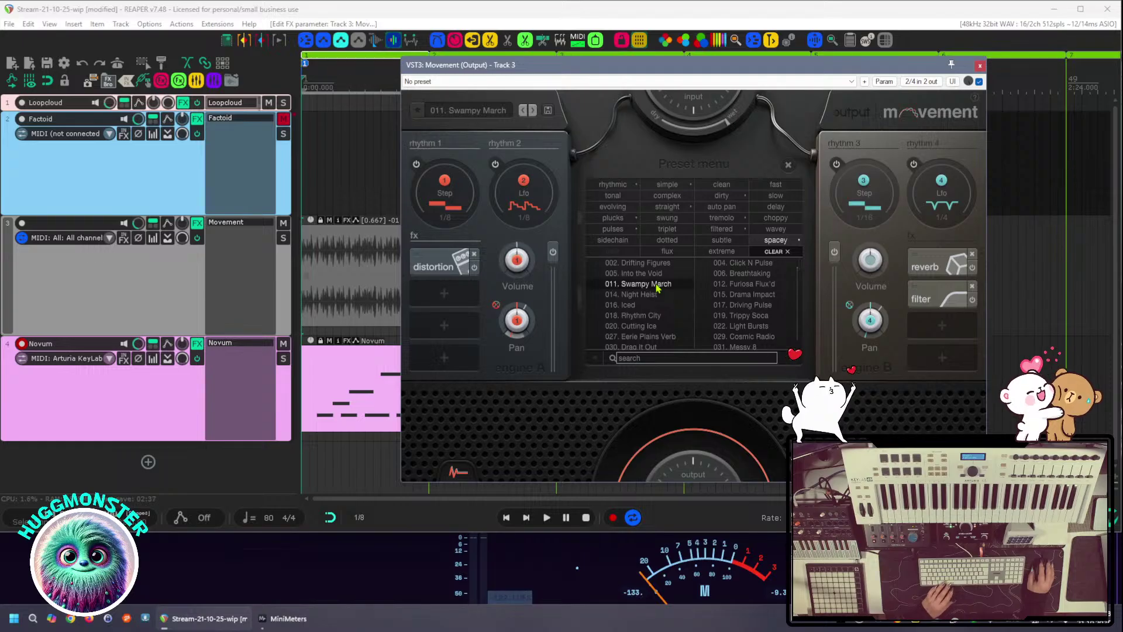
key("space")
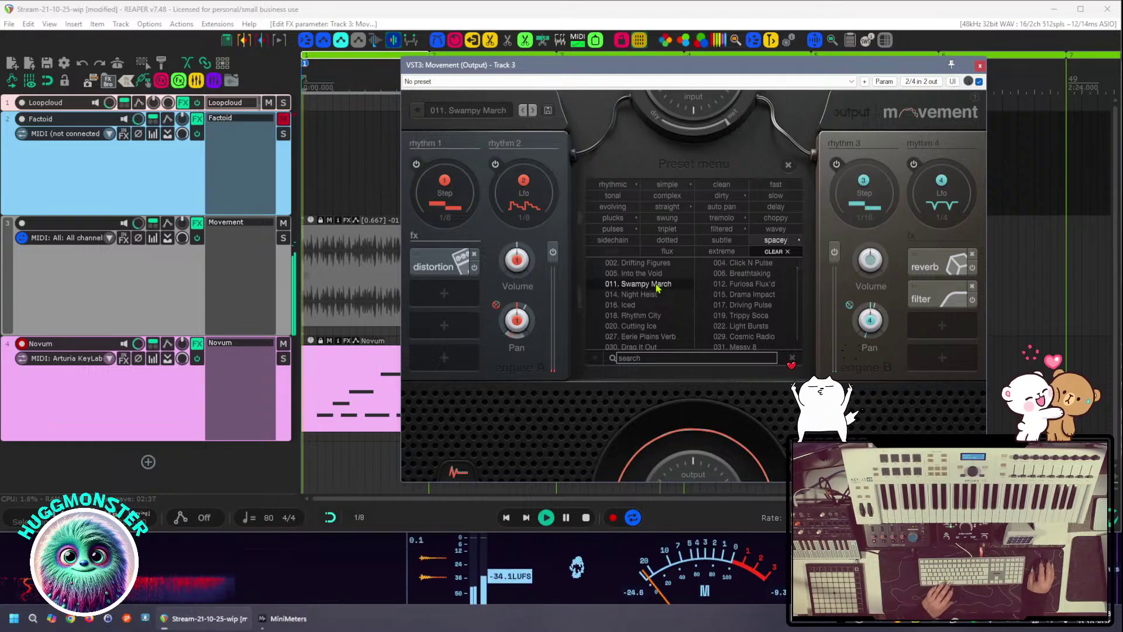
left_click(284, 237)
Audition the Movement presets 014. Night Heist, 016. Iced, 027. Eerie Plains Verb and 018. Rhythm City on the soloed drum loop
left_click(641, 294)
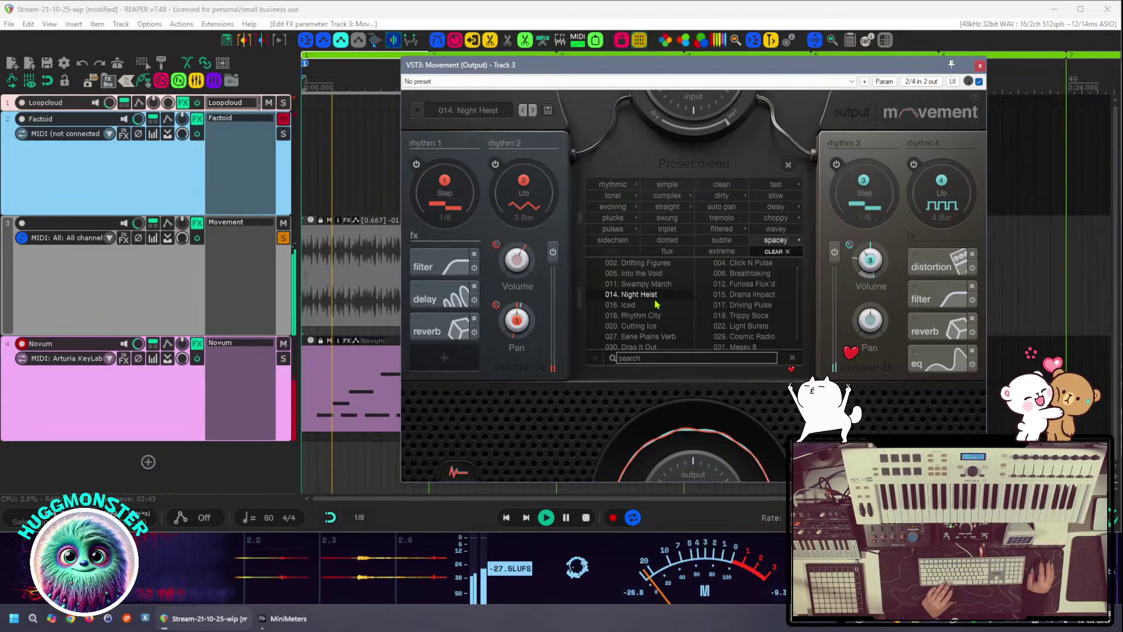
left_click(656, 304)
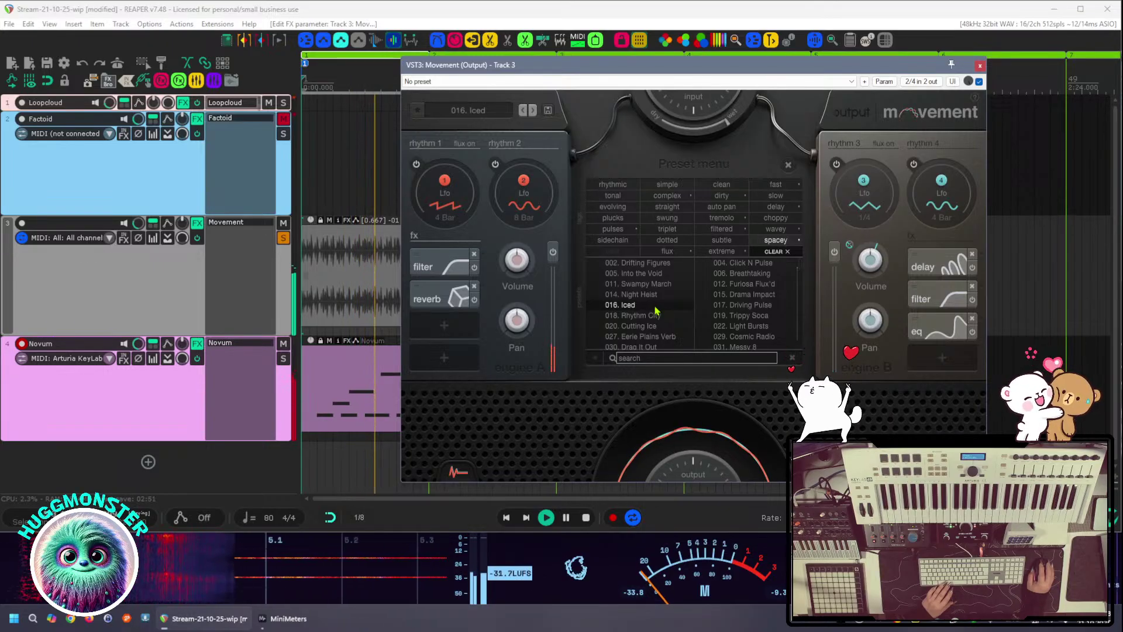
left_click(664, 338)
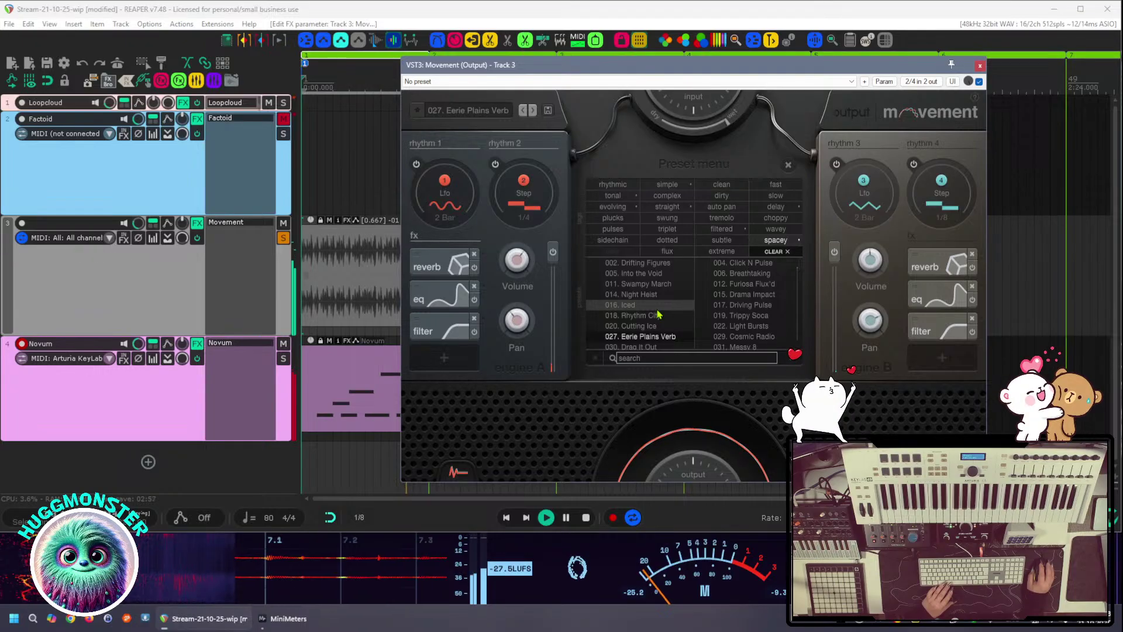
left_click(658, 310)
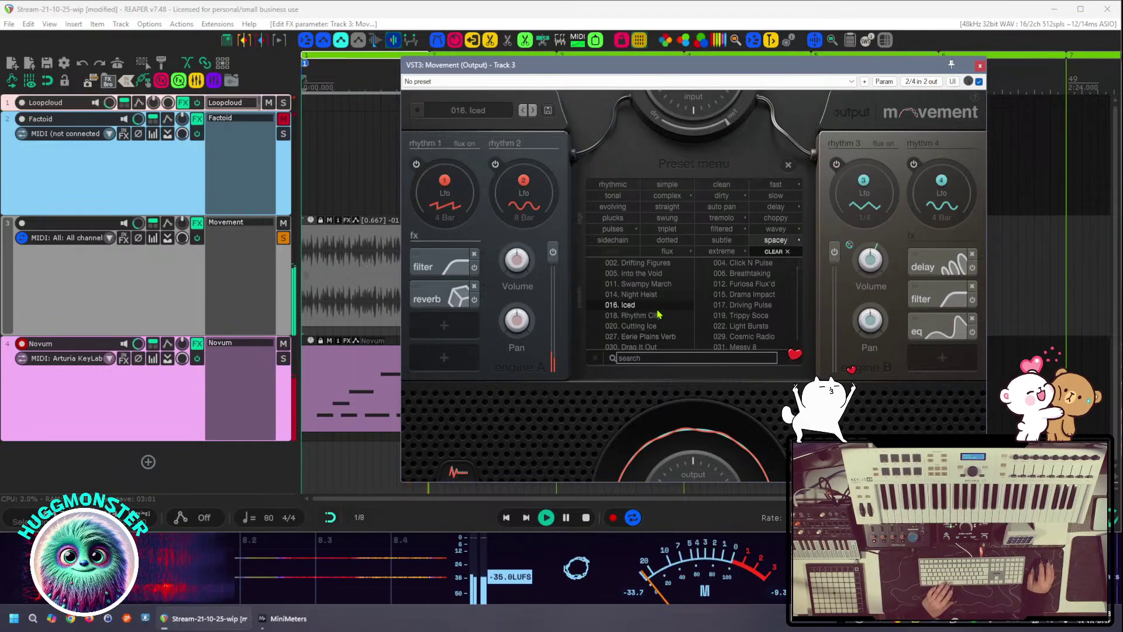
left_click(664, 319)
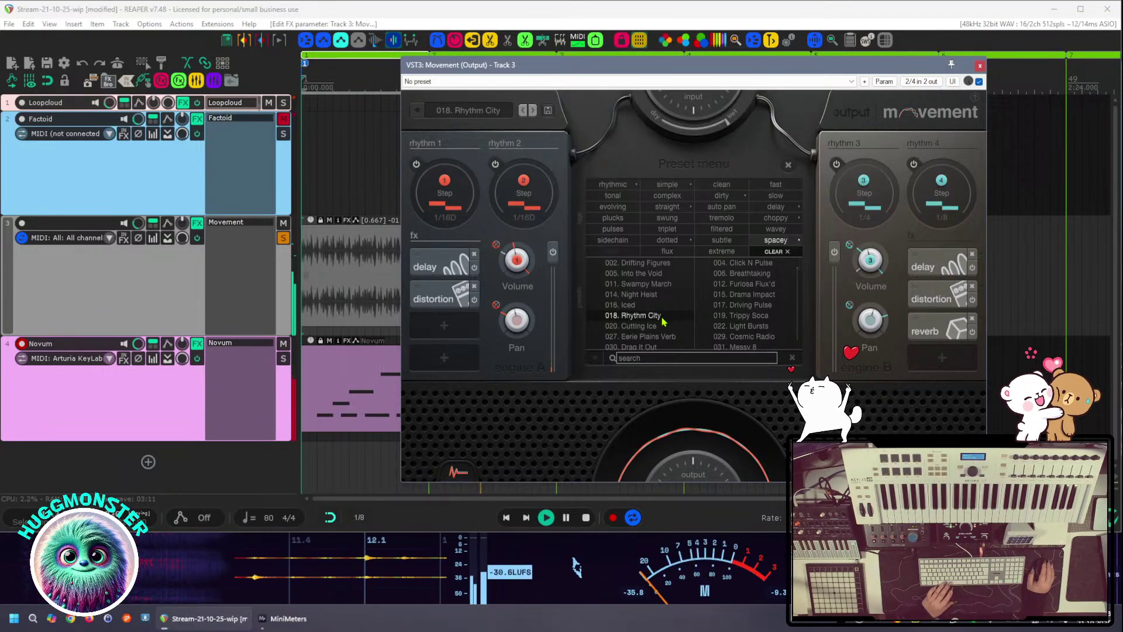
Add the complex filter, try 082. Flipping Switches, load 083. Metallic Waves, then unsolo the Movement track and close the plug-in window
scroll(664, 321, "down", 1)
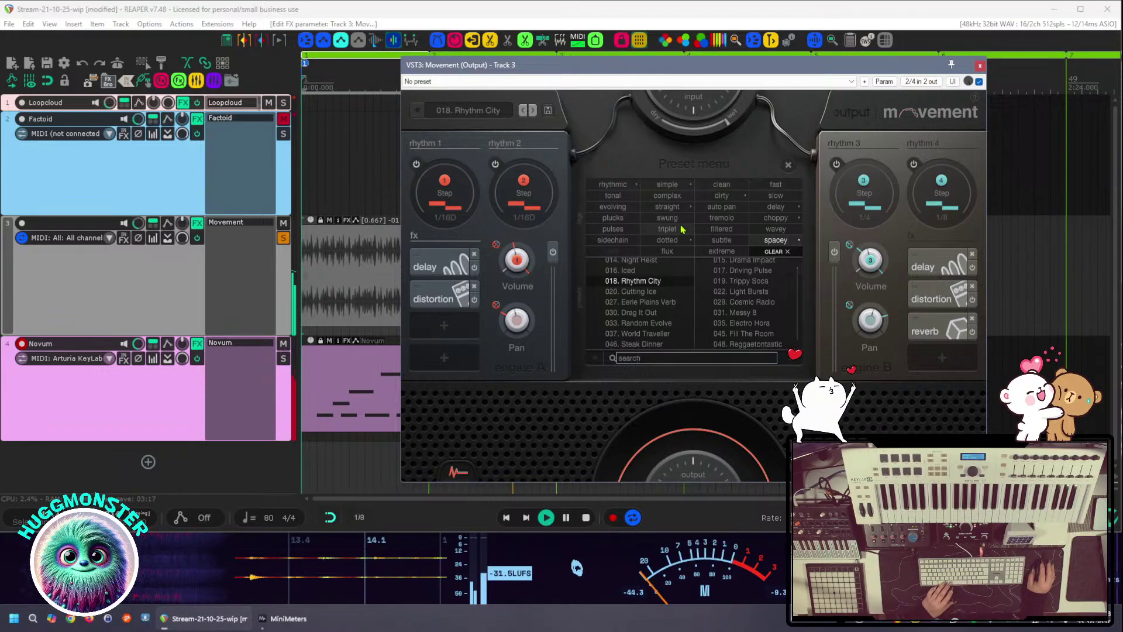
left_click(667, 199)
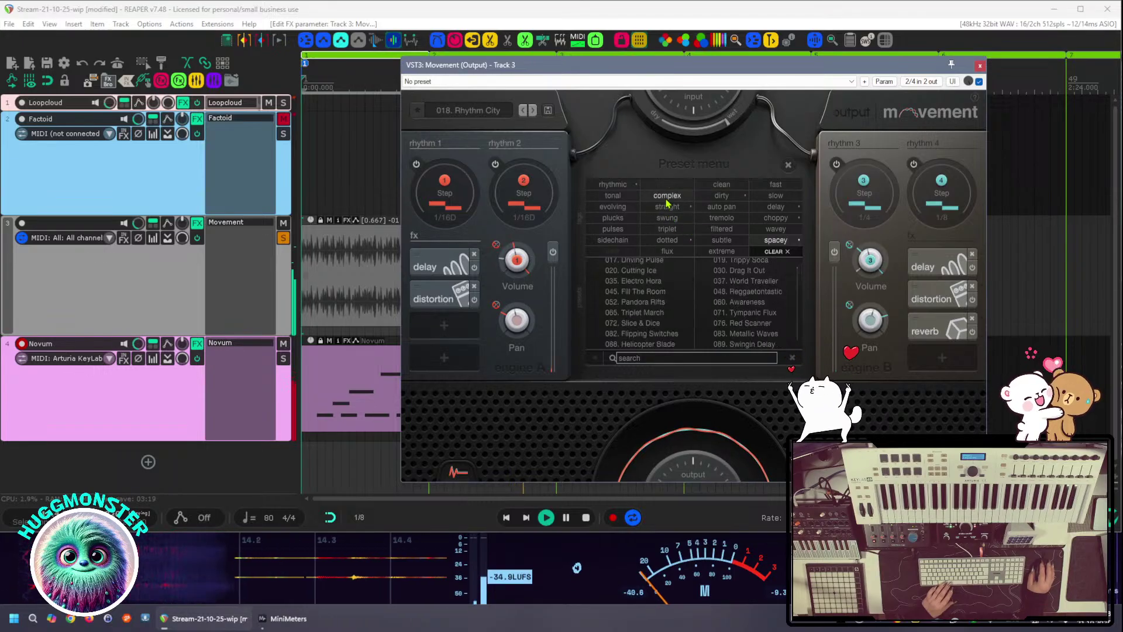
left_click(671, 334)
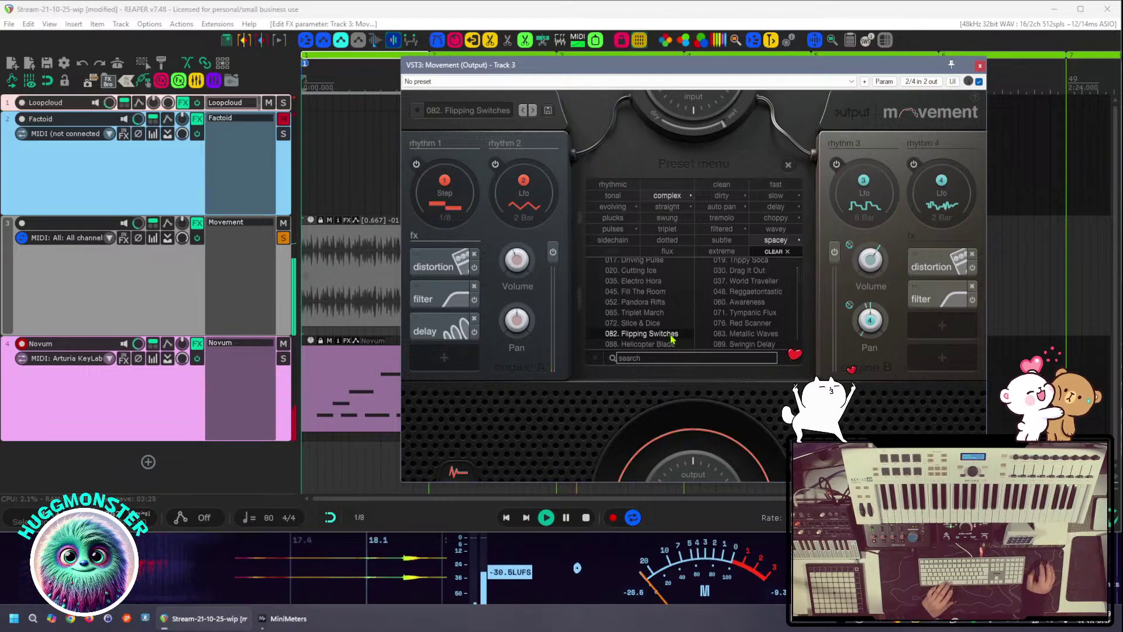
left_click(739, 338)
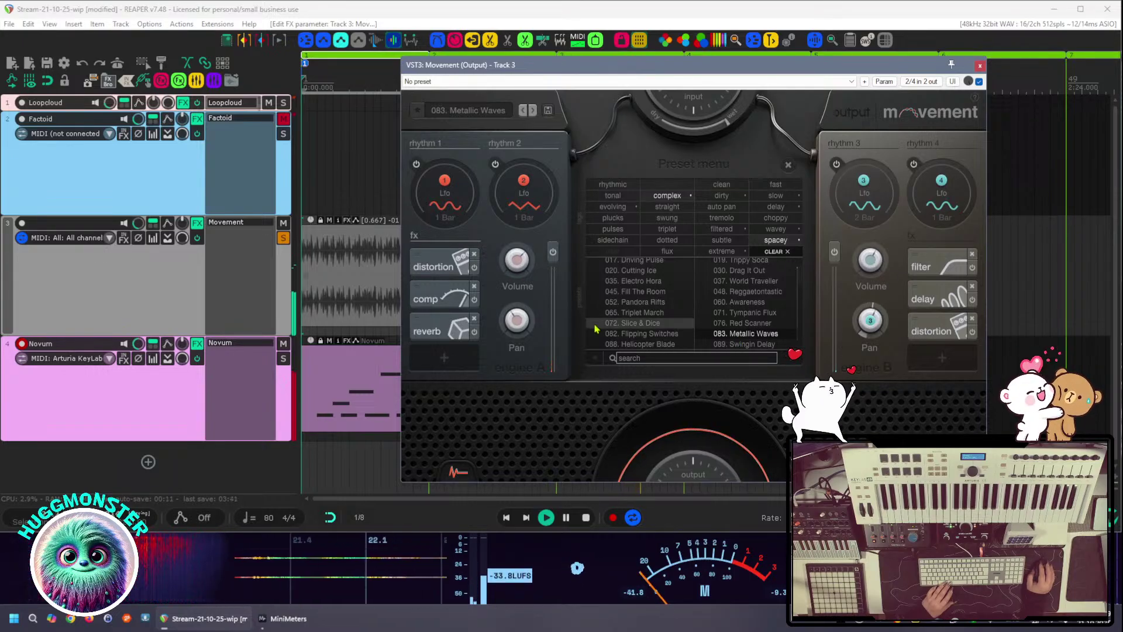
left_click(283, 238)
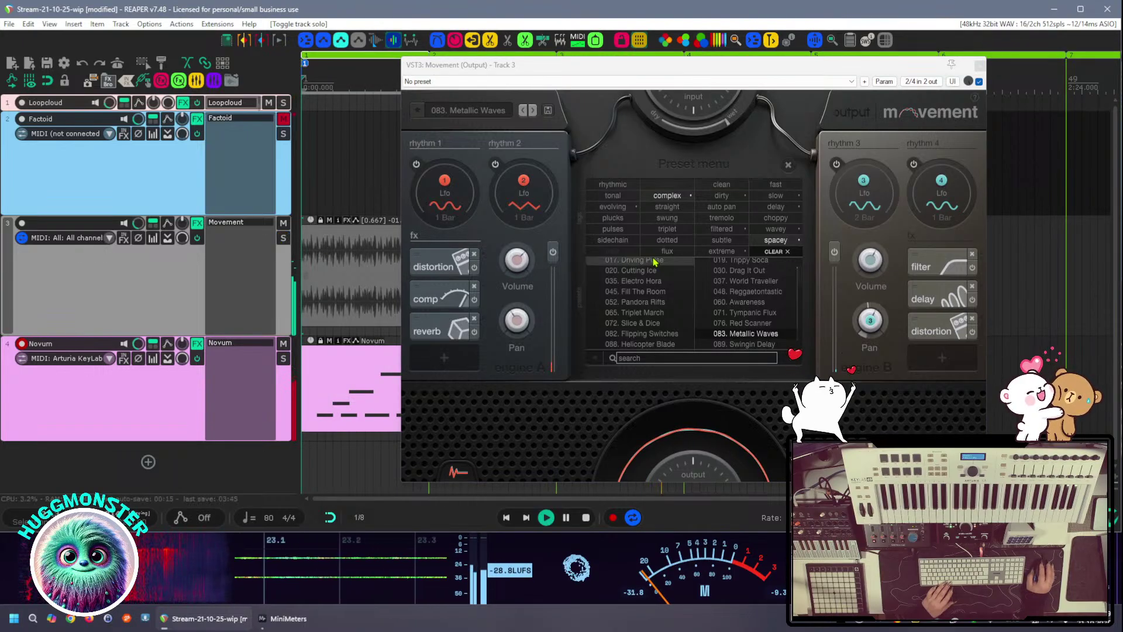
left_click(977, 69)
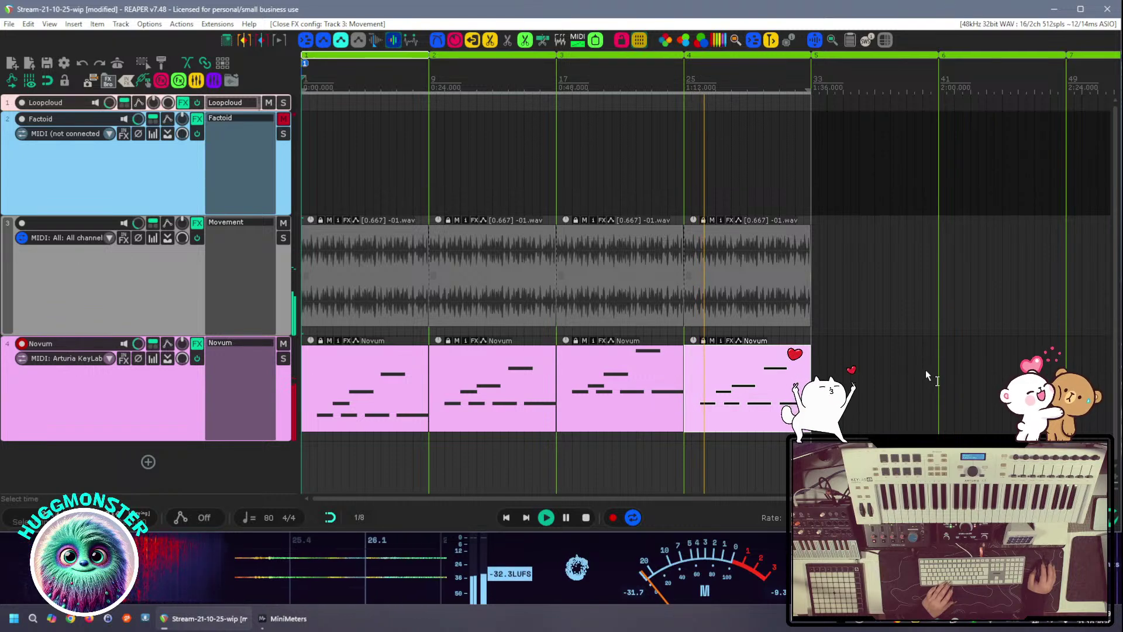
Stop playback and glue the four Novum MIDI items into a single item
key("space")
left_click_drag(734, 462, 357, 384)
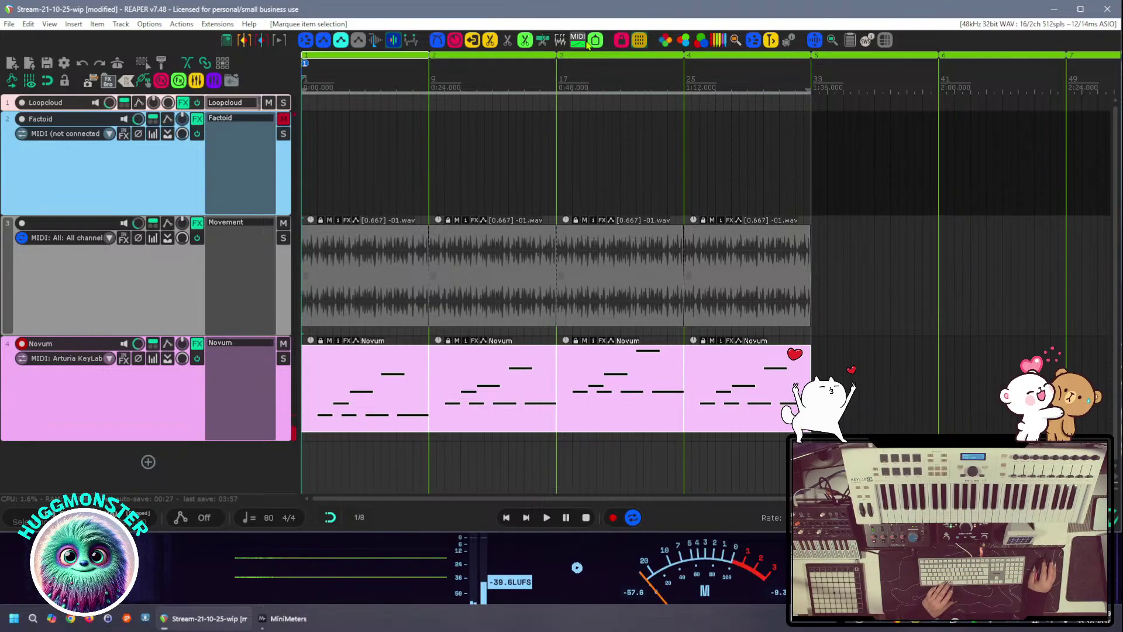
left_click(594, 41)
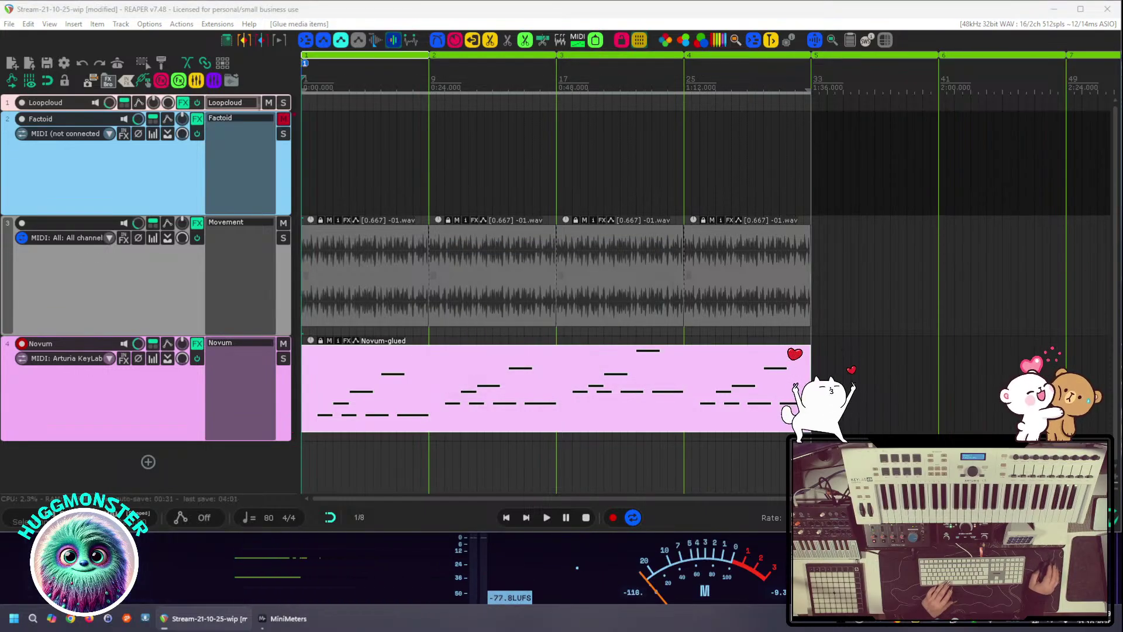
Select all notes in the glued Novum MIDI item, adjust their note edges and play the arrangement
key("ctrl+a")
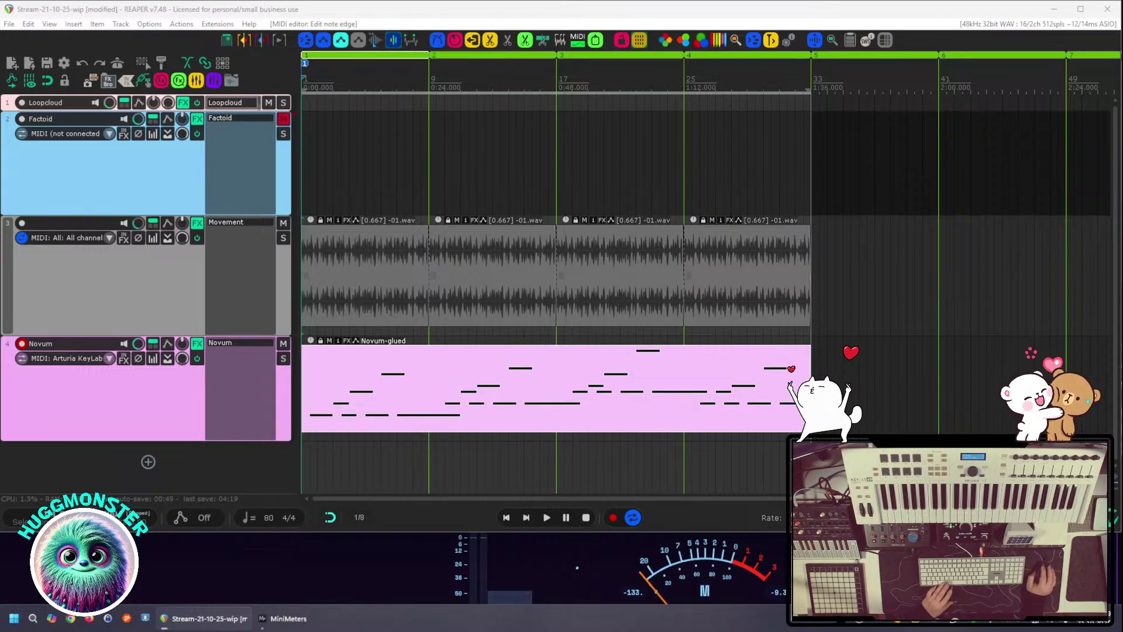
key("space")
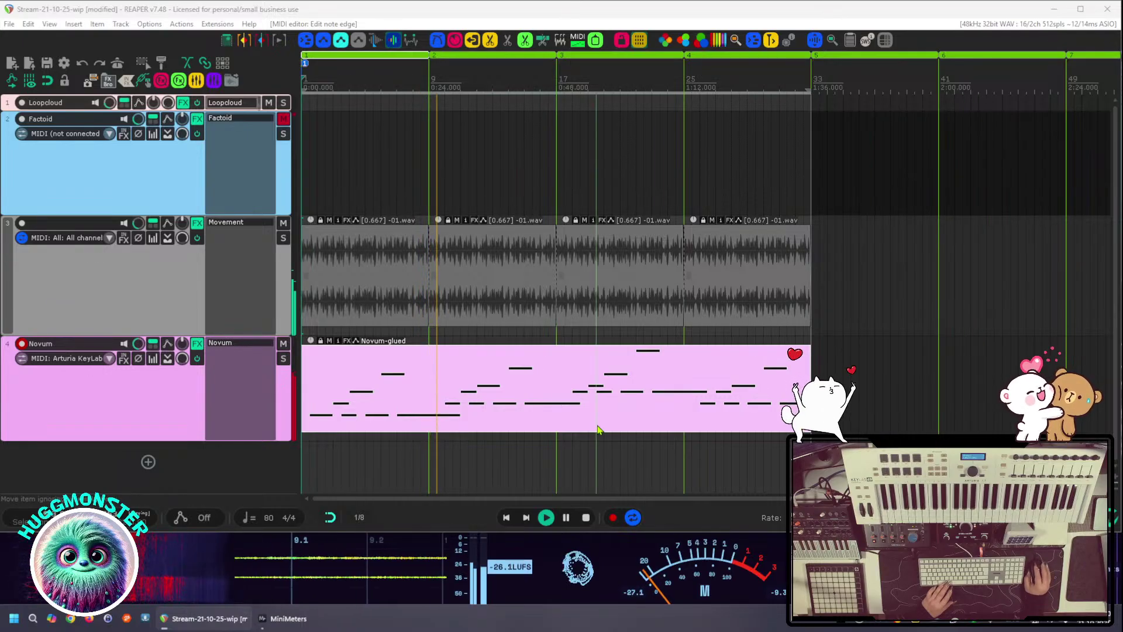
Lower the master gain in the Novum synth on track 4, close its window and save the project
left_click(197, 343)
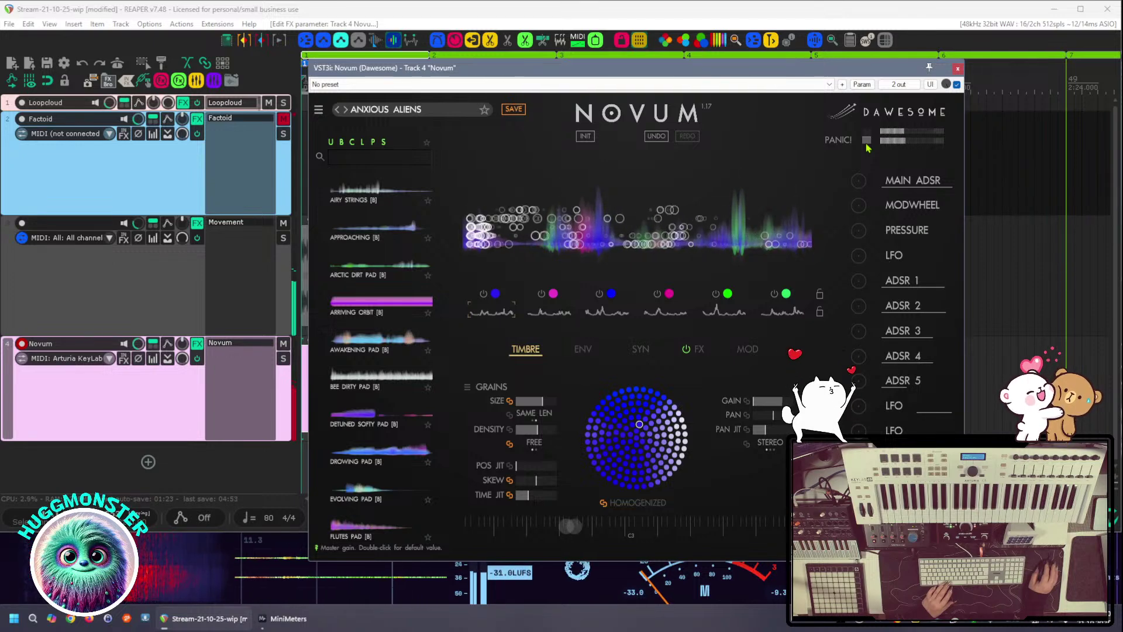
left_click(958, 68)
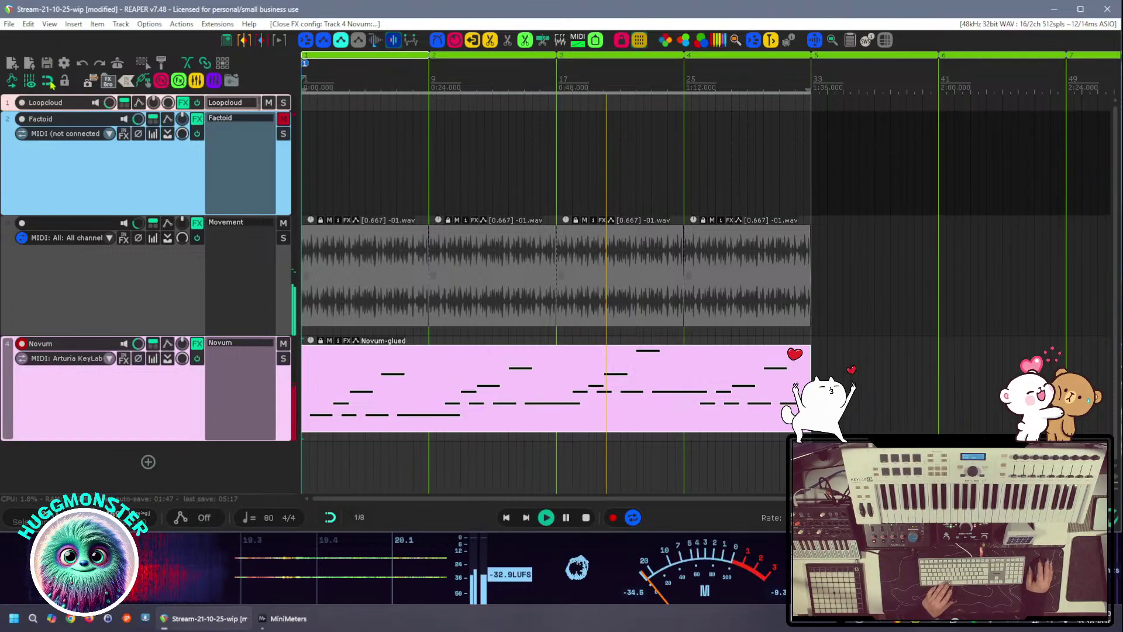
key("ctrl+s")
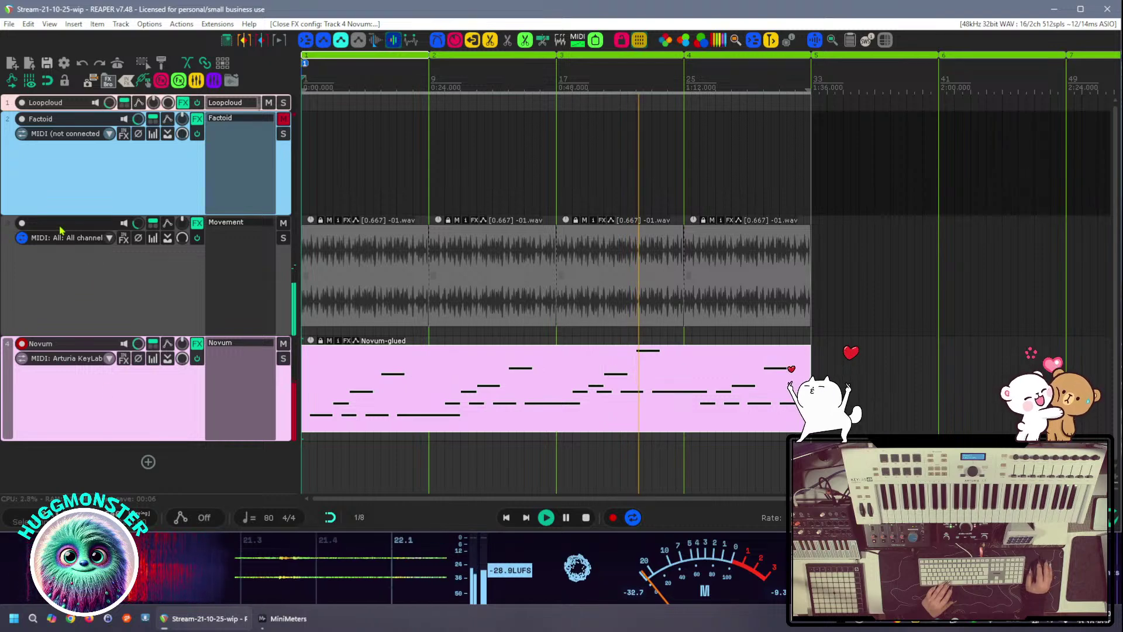
Rename track 3, which holds the Movement-processed drum loop, to Drums 01
left_click(81, 275)
key("F2")
type("Drums")
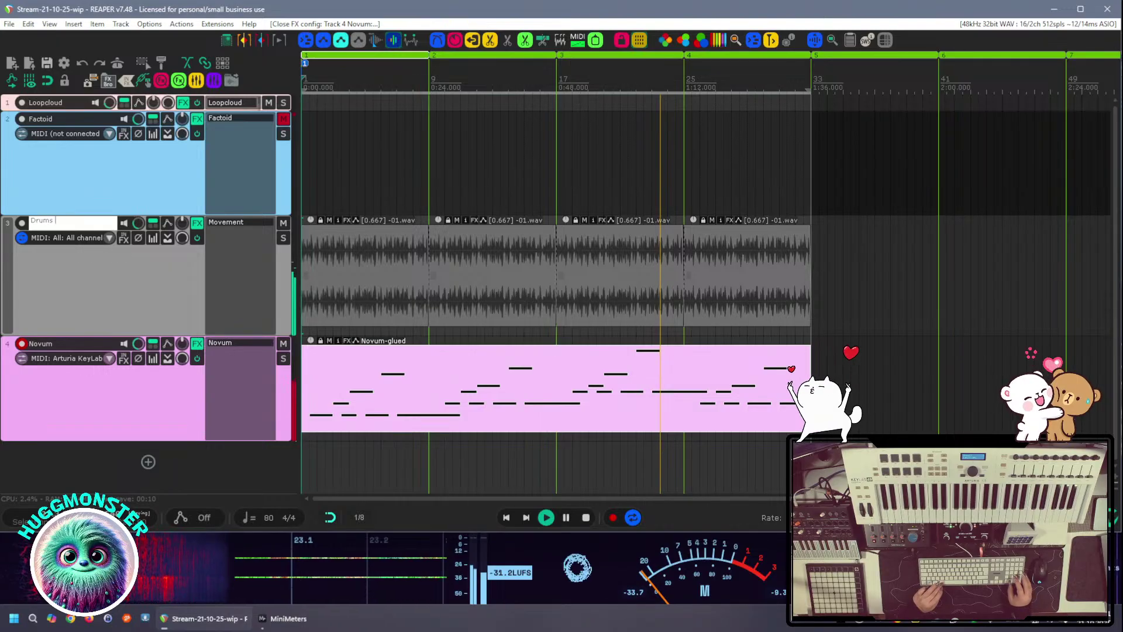
type(" 01")
key("Return")
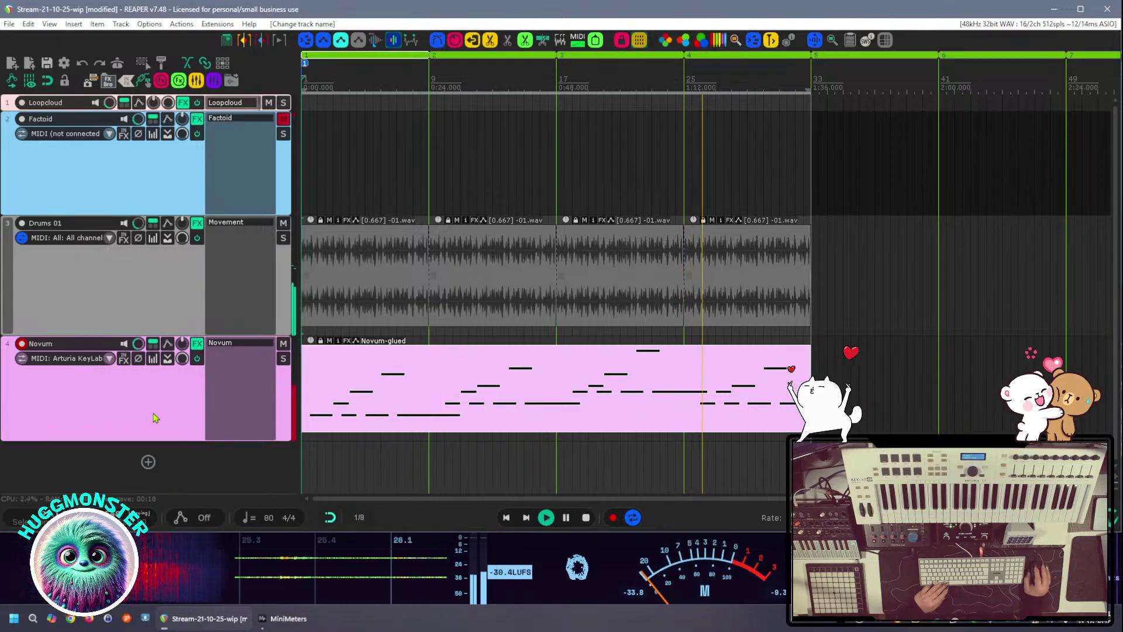
Disarm the Novum track with playback stopped and create a bus after it with the track rerouted to it
left_click(79, 409)
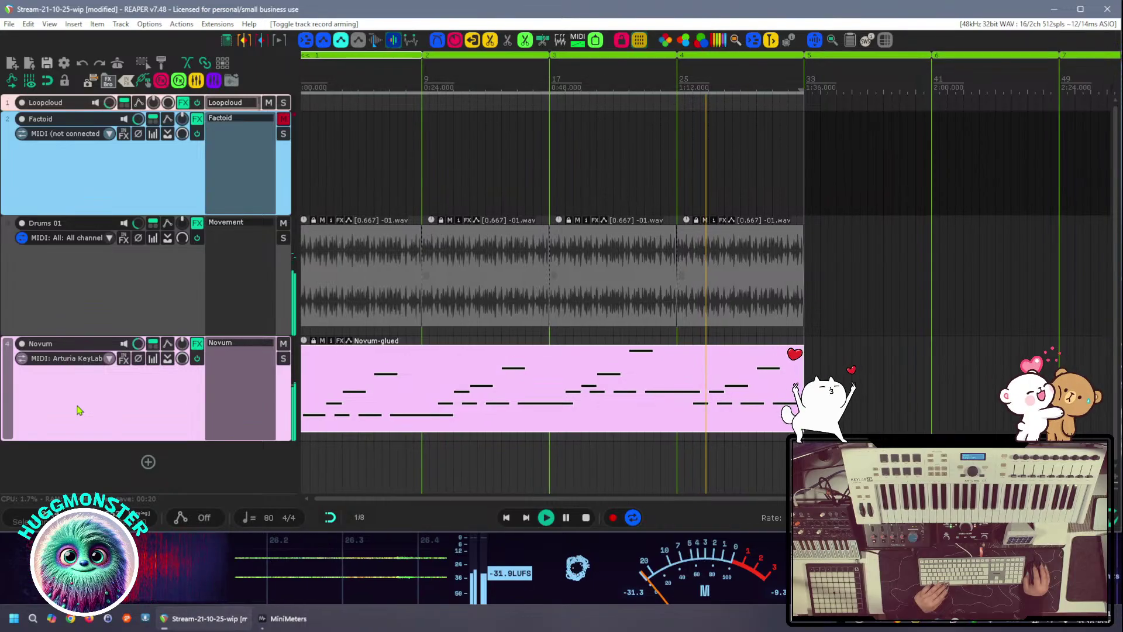
key("space")
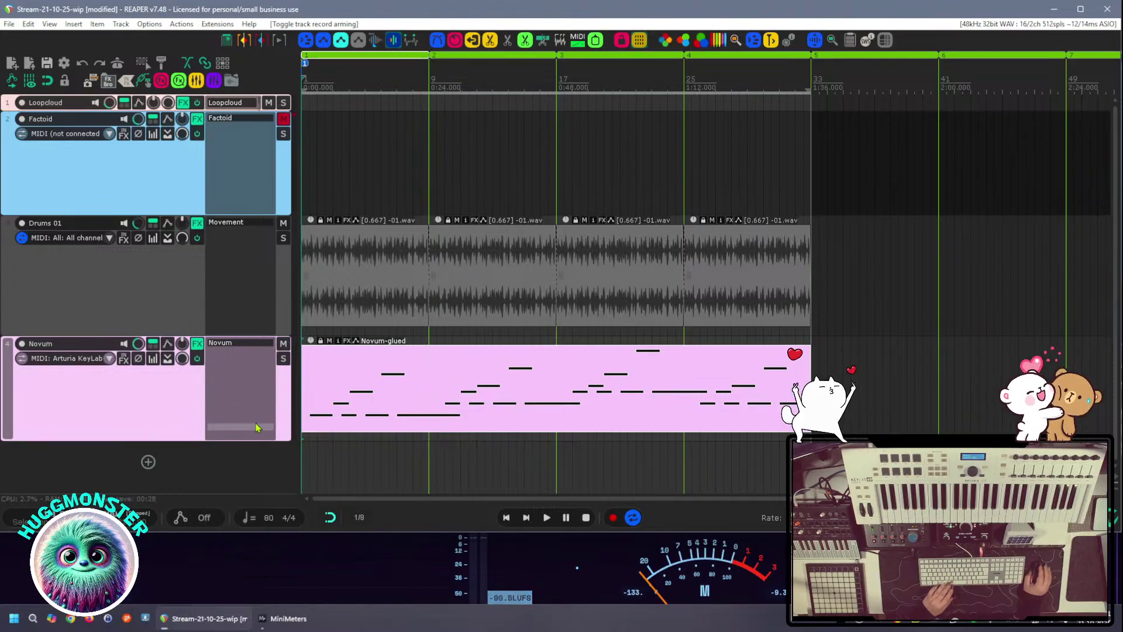
right_click(125, 422)
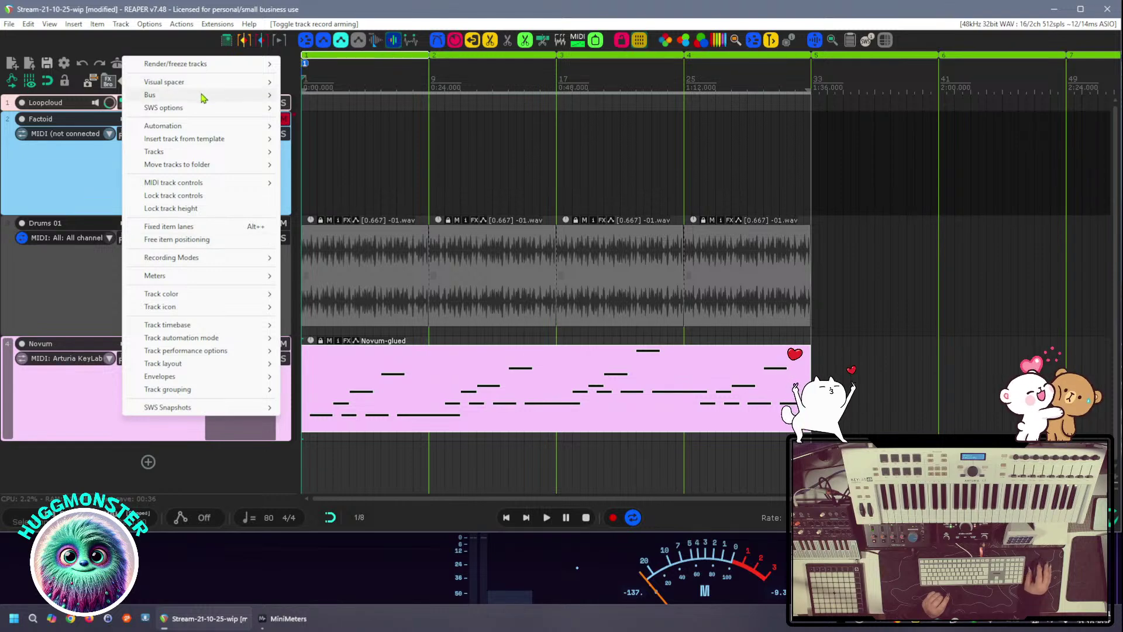
mouse_move(202, 97)
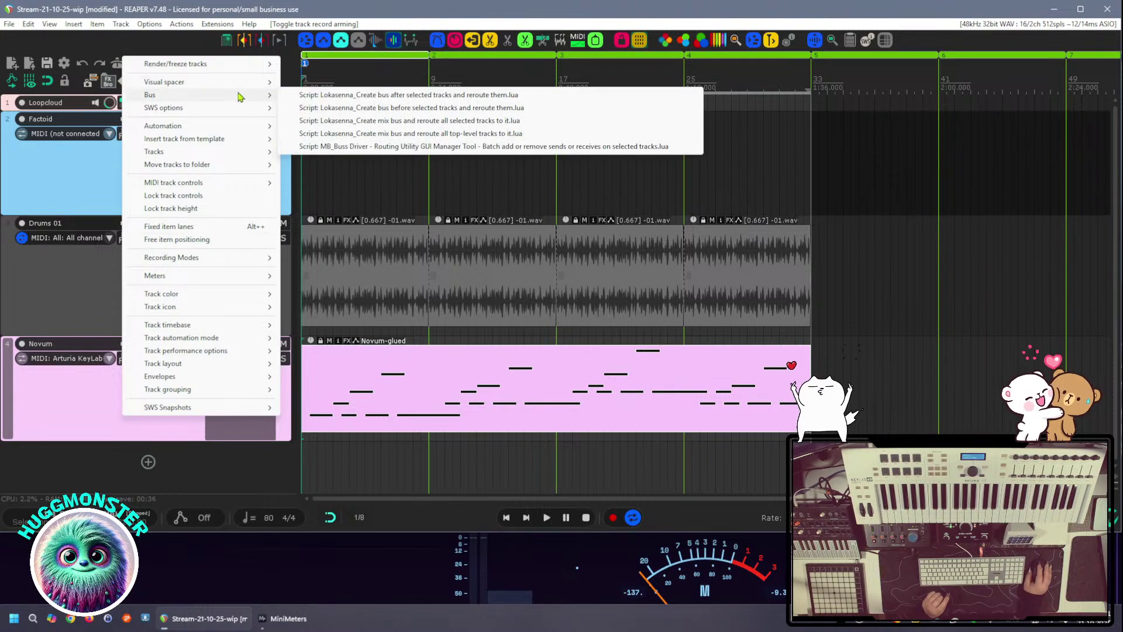
left_click(337, 98)
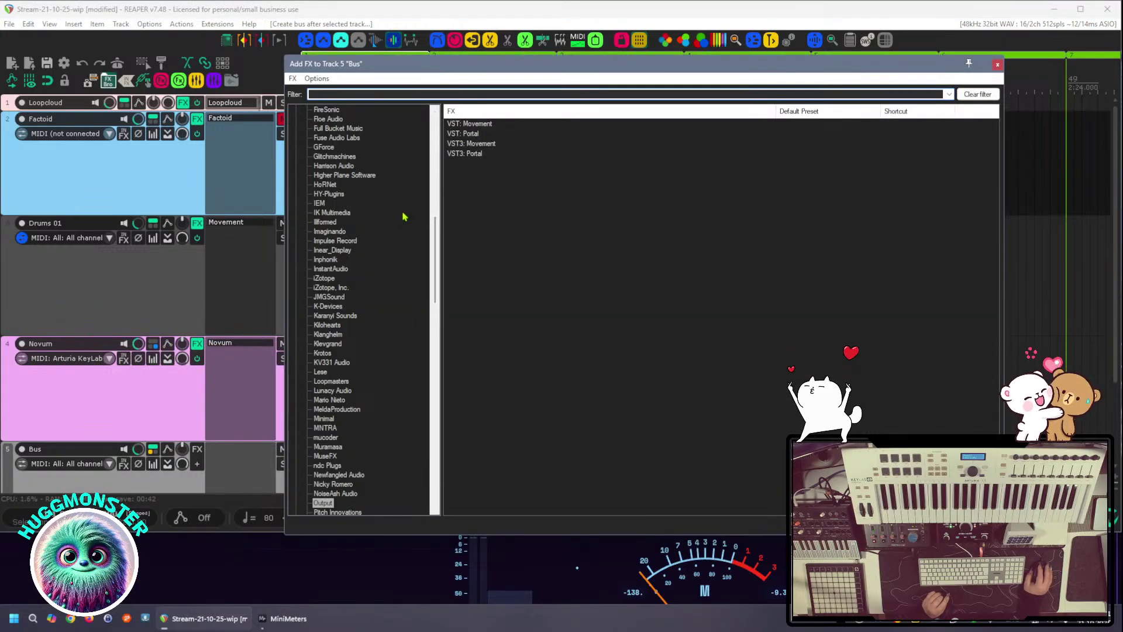
Add the SpaceBlender (Soundtoys) reverb from the R-Reverb (Digital) folder to the new Bus track
scroll(370, 348, "down", 20)
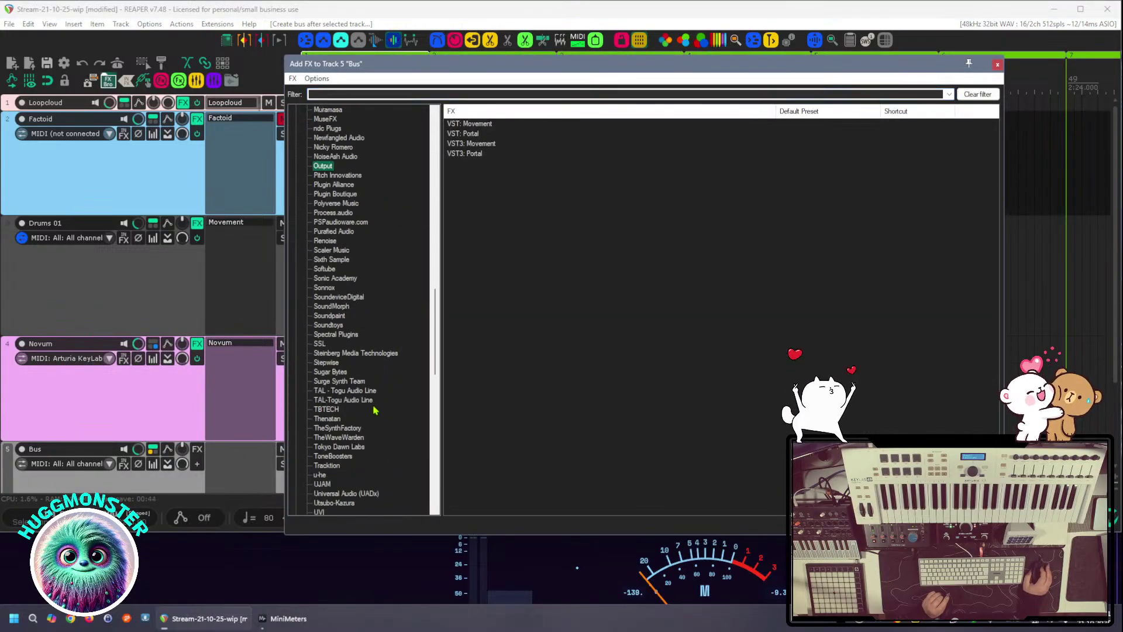
scroll(378, 472, "down", 10)
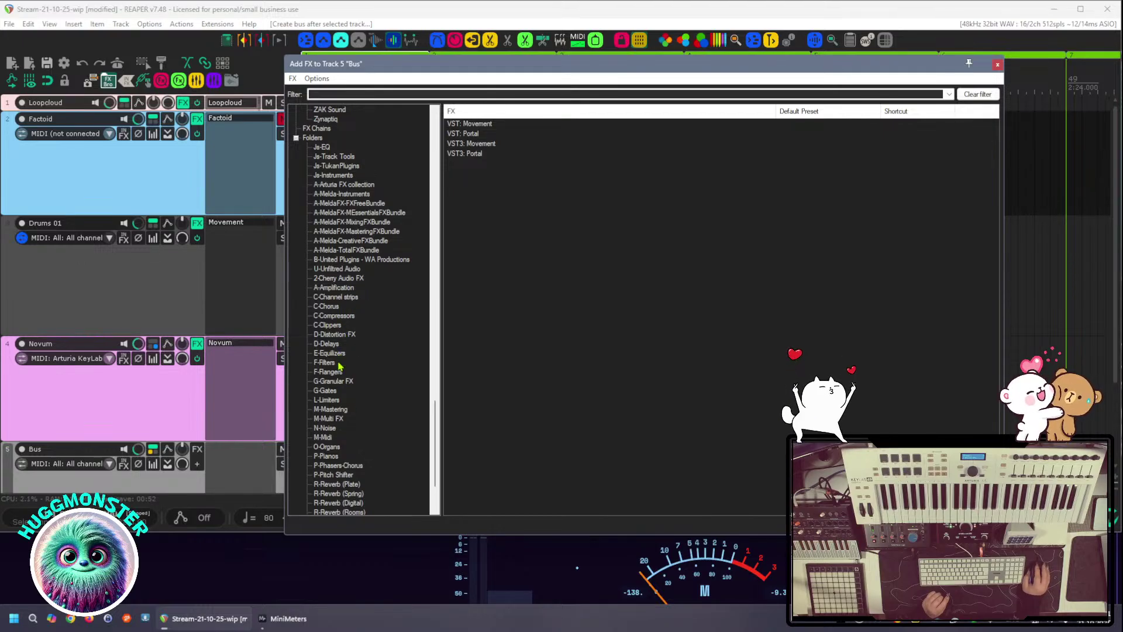
scroll(345, 444, "down", 3)
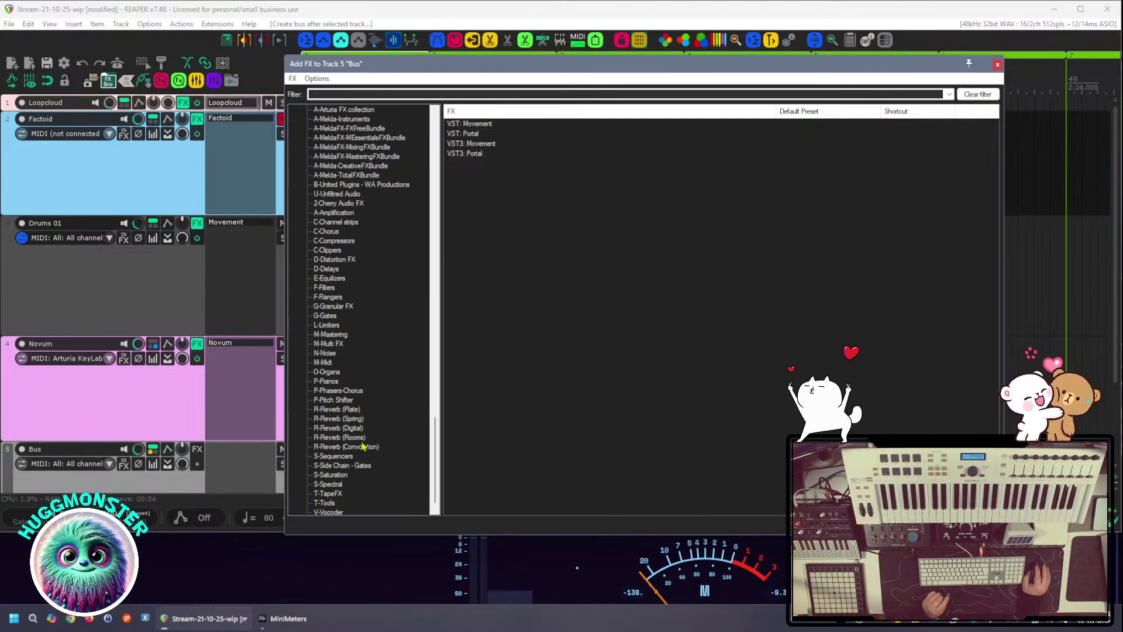
left_click(353, 431)
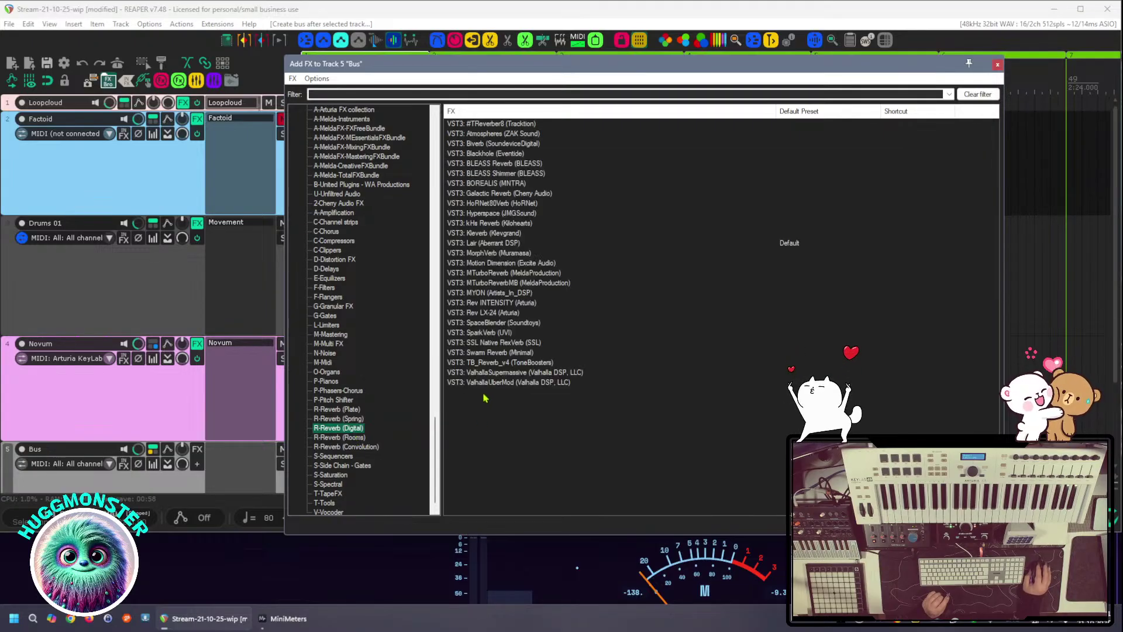
left_click(494, 332)
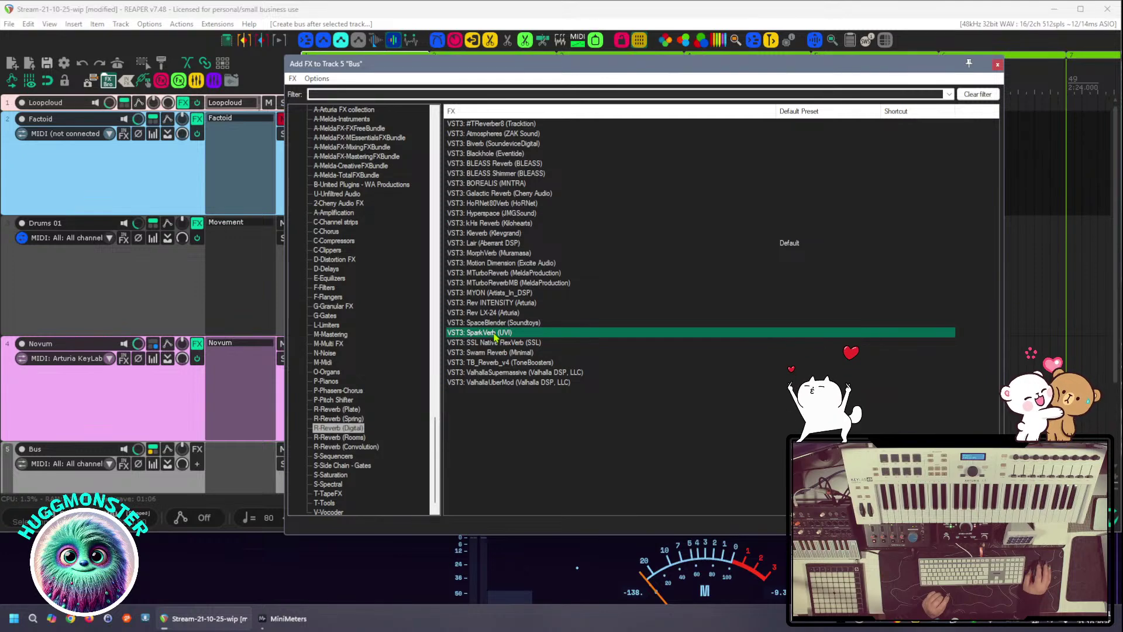
left_click(495, 324)
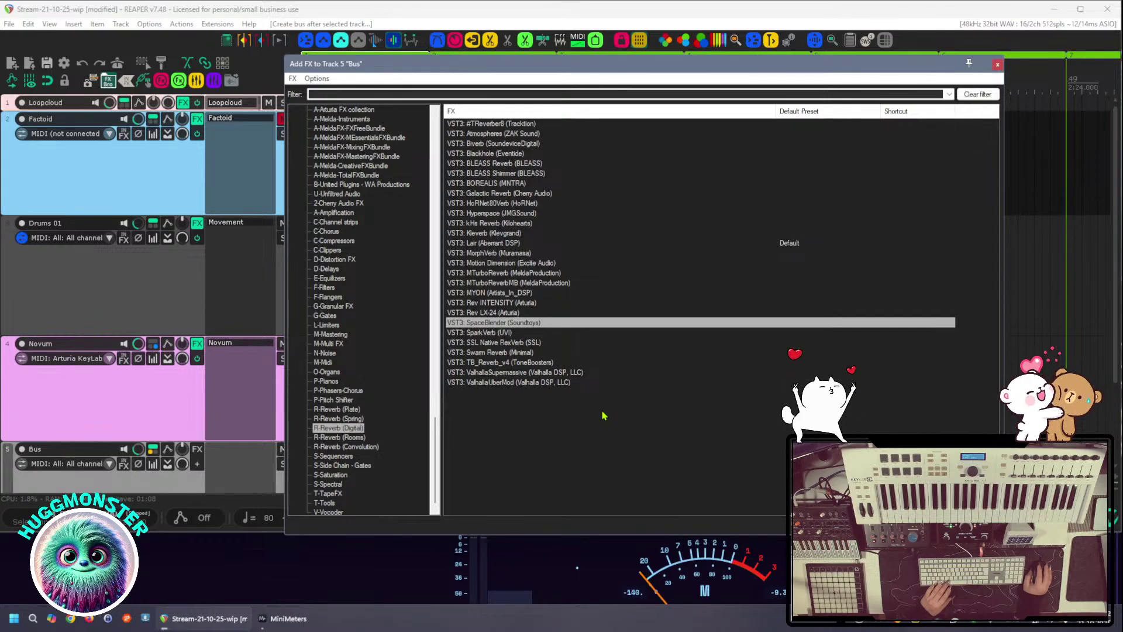
key("Return")
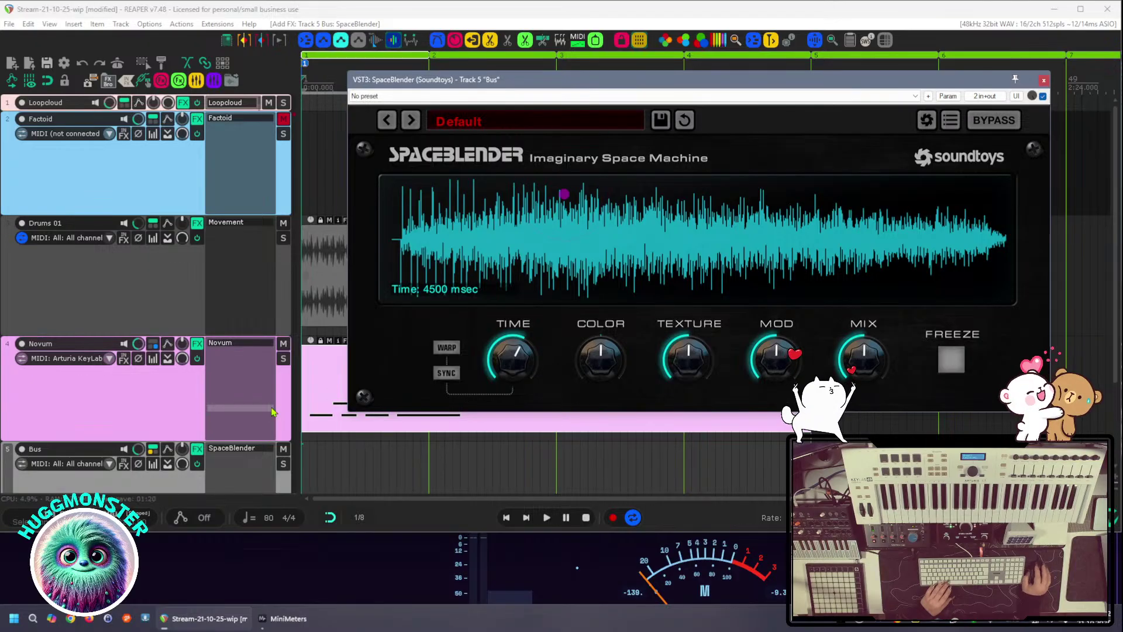
Play the track, audition the SpaceBlender ambient presets Dark River and Freeze This Wasteland, and load Slow Leader
key("space")
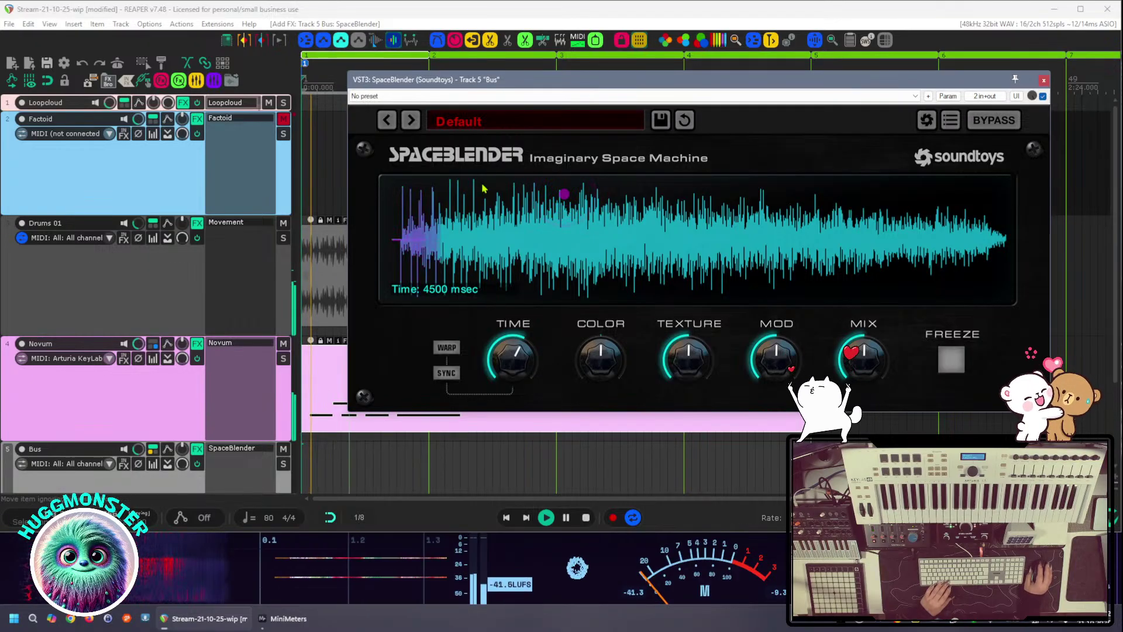
left_click(468, 121)
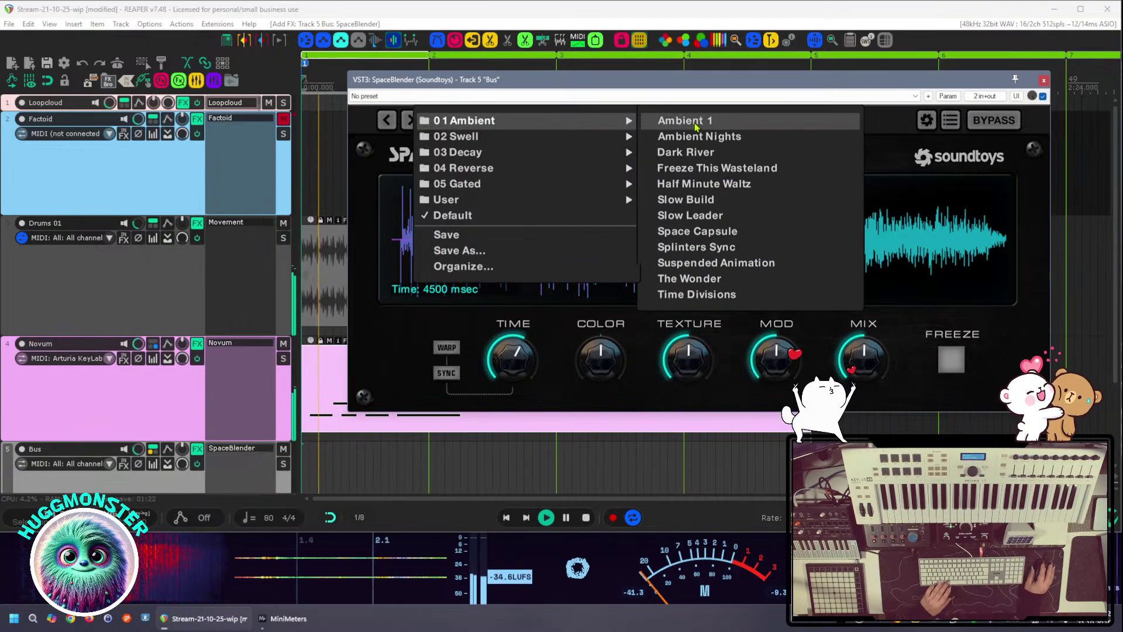
left_click(768, 157)
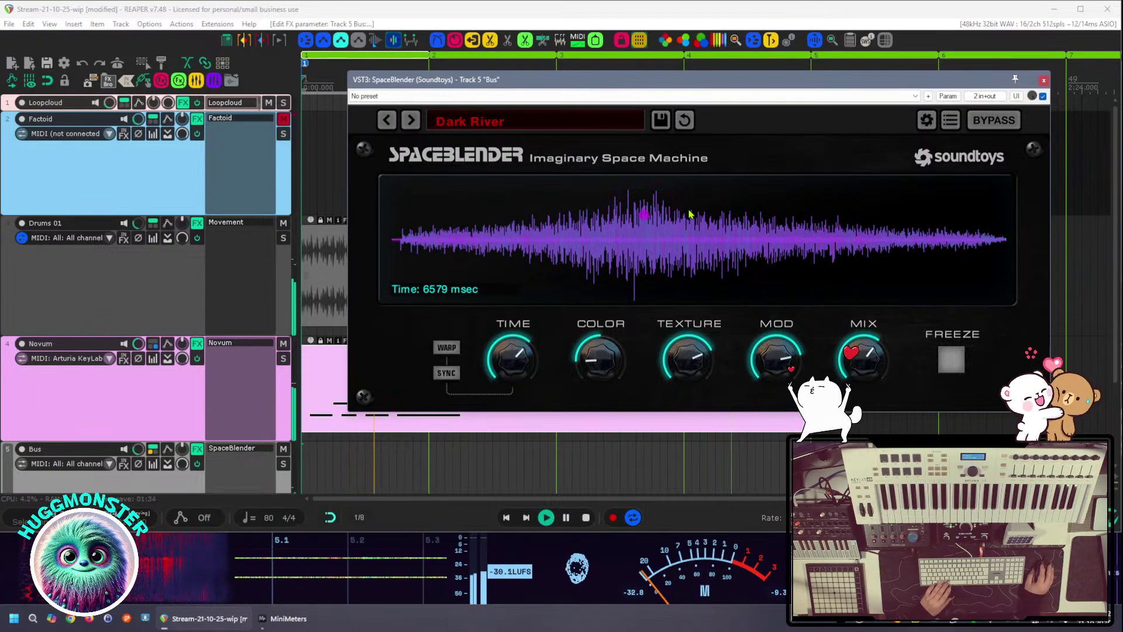
scroll(124, 408, "down", 3)
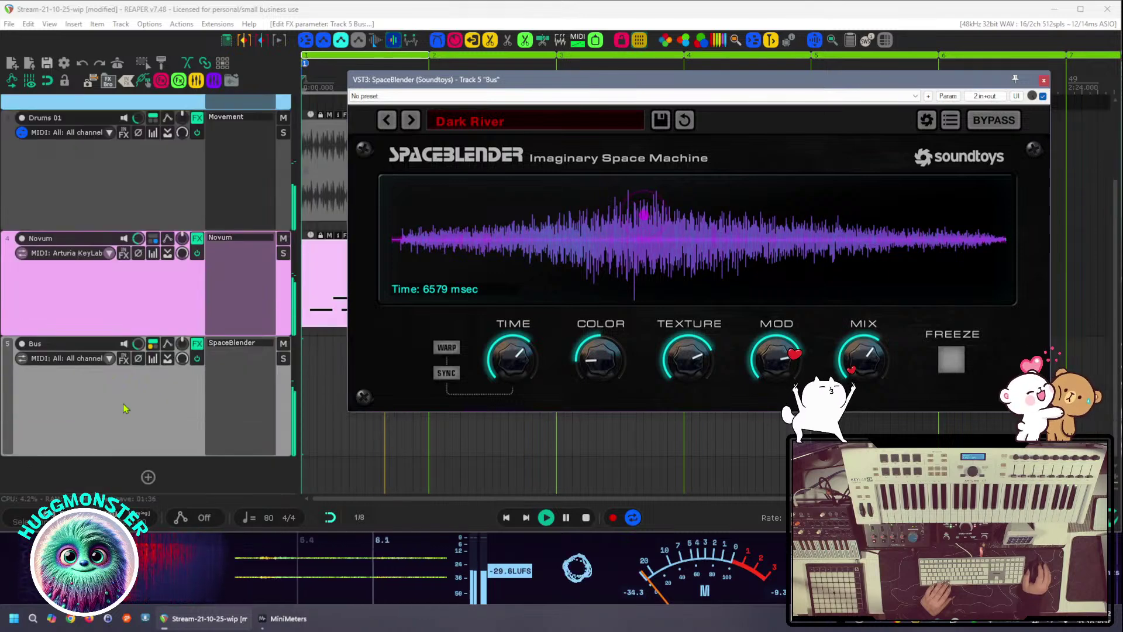
left_click(540, 131)
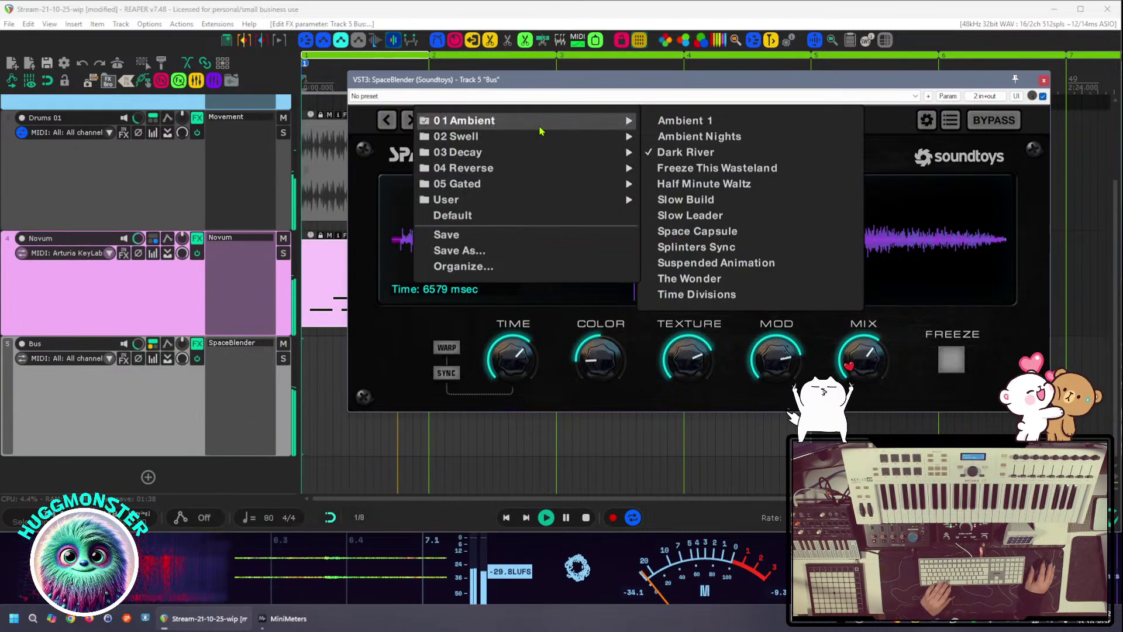
left_click(715, 168)
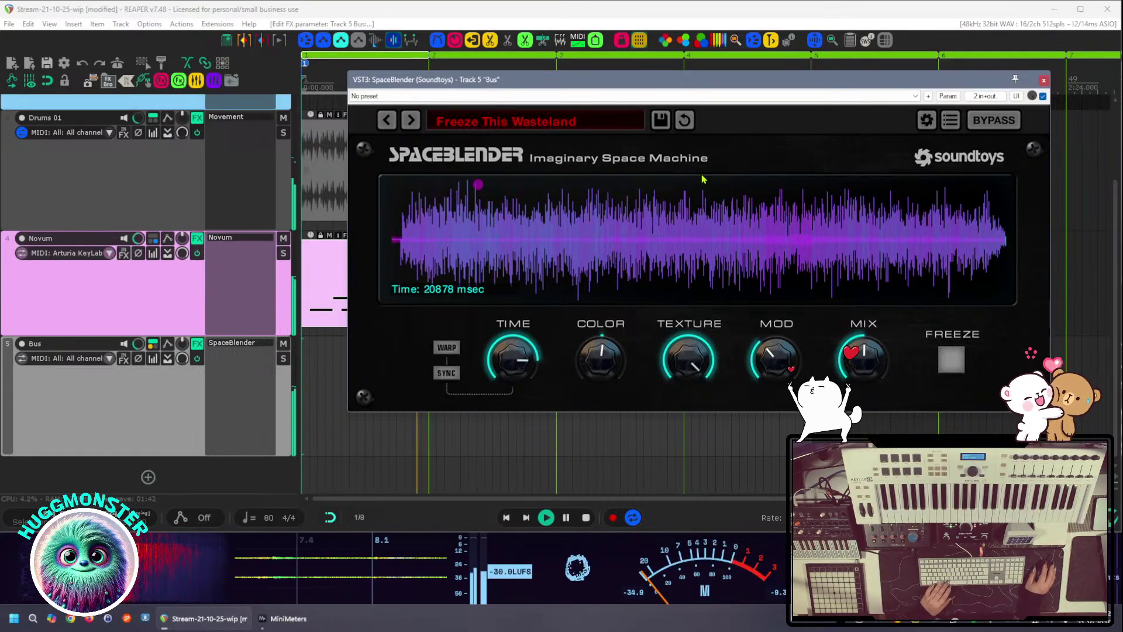
left_click(635, 127)
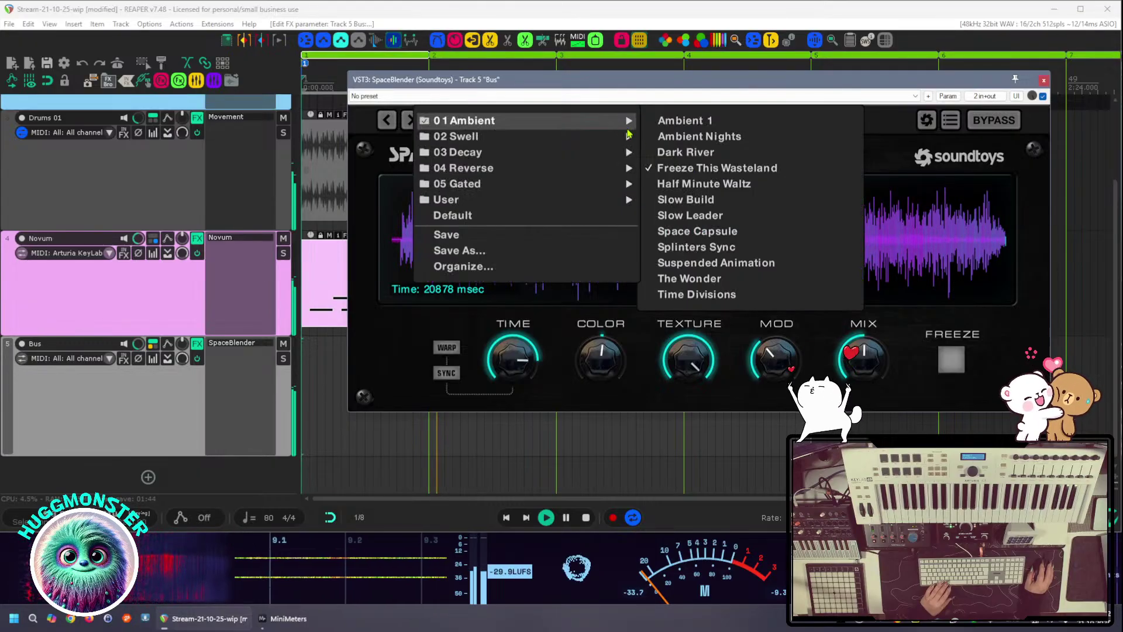
left_click(741, 218)
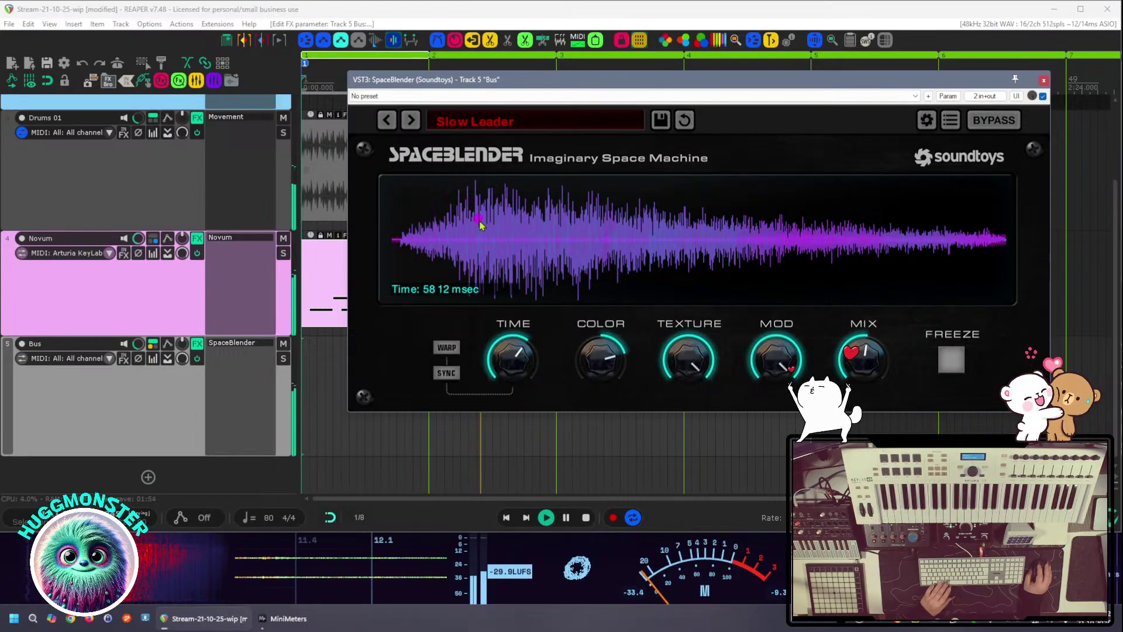
Shift the peak of the SpaceBlender reverb envelope slightly later, close the plug-in window and play the mix back
mouse_move(479, 222)
left_mouse_down()
mouse_move(495, 208)
mouse_move(495, 220)
left_mouse_up()
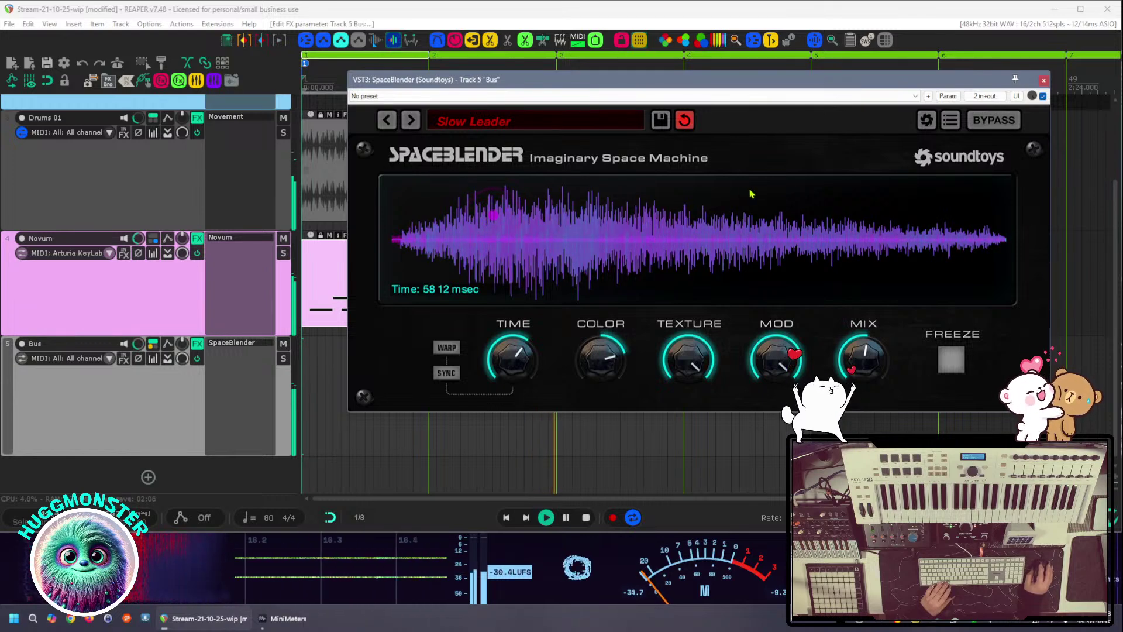
left_click(1043, 80)
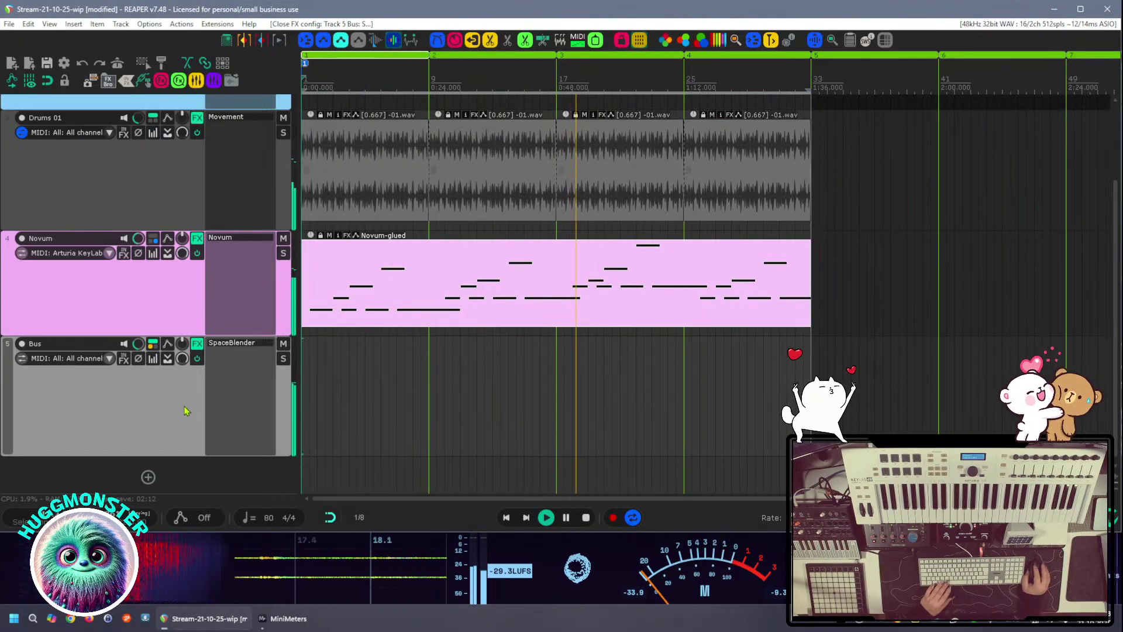
key("space")
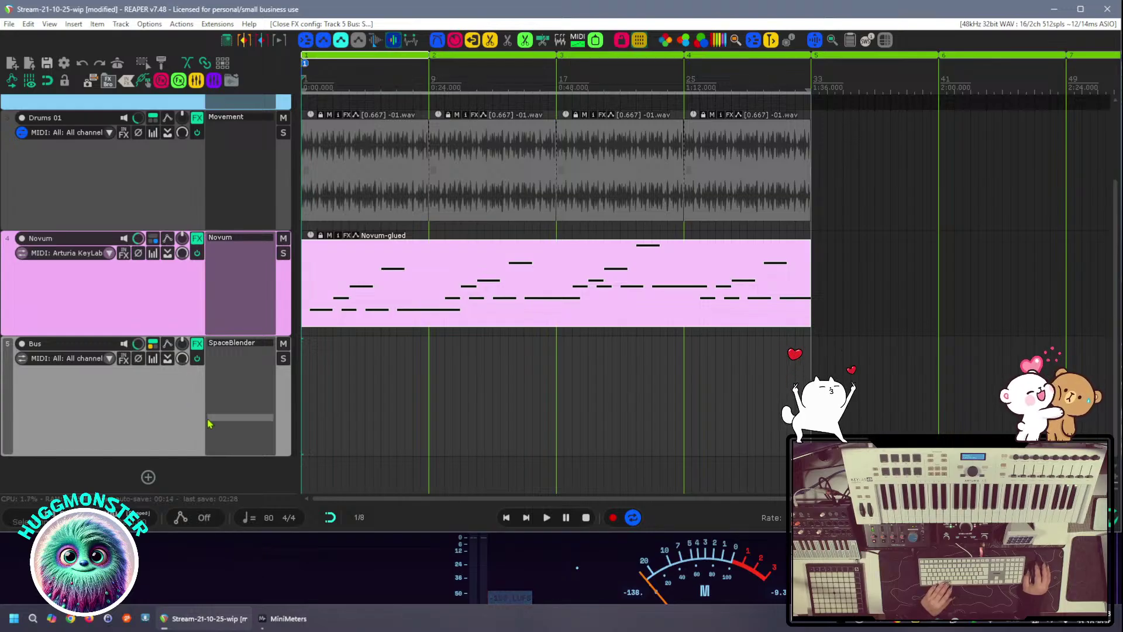
key("space")
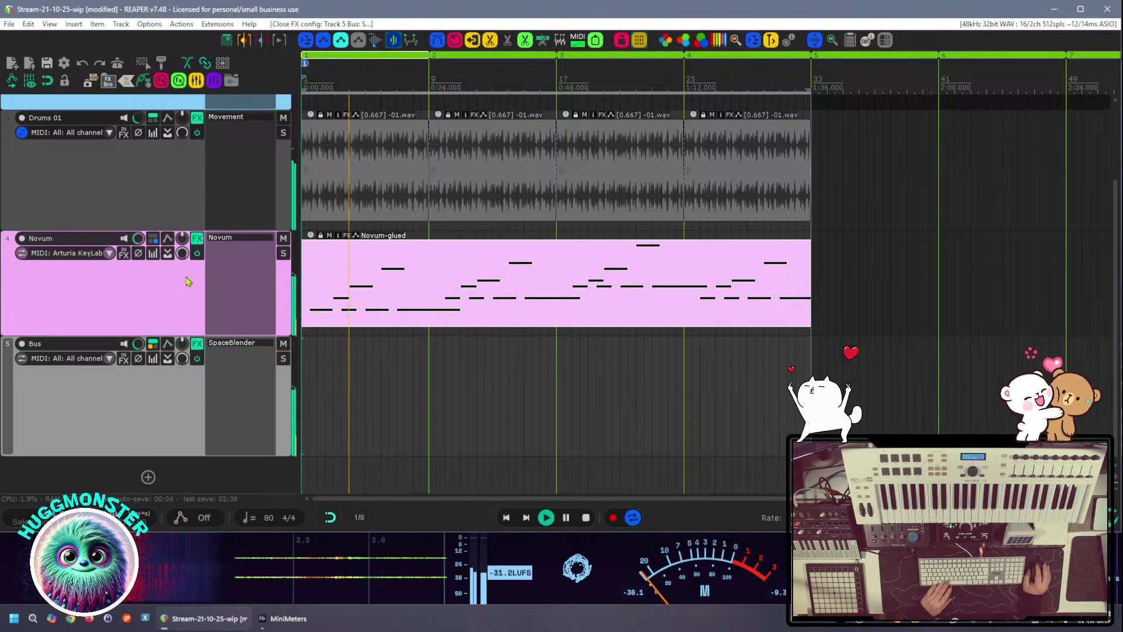
key("space")
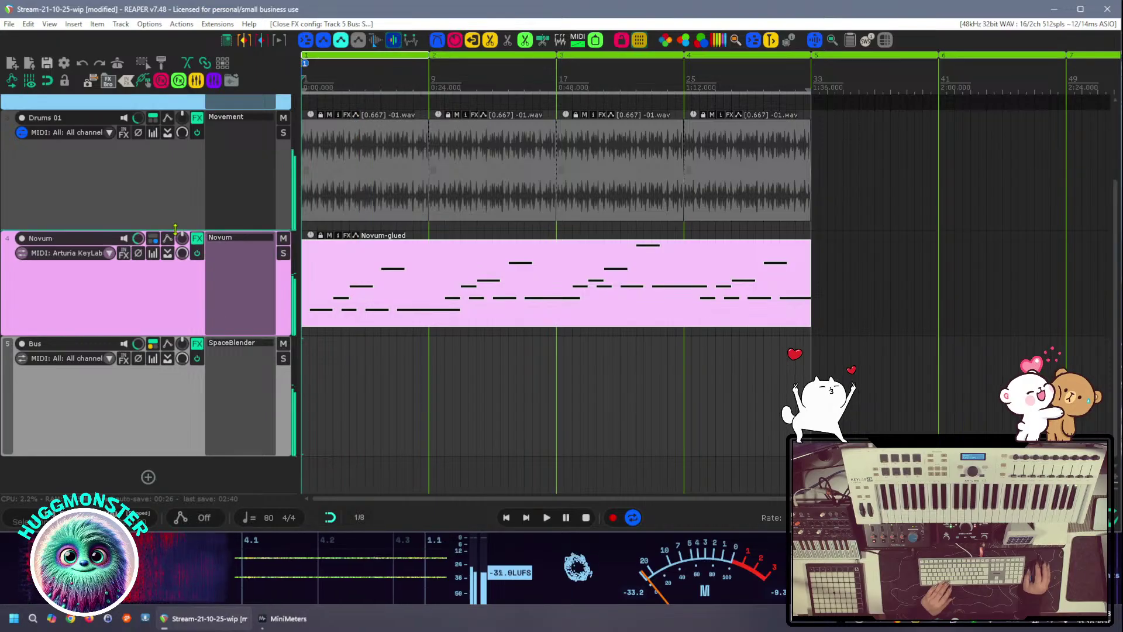
Save the project and create a bus after the Drums 01 track with that track rerouted to it
left_click(154, 194)
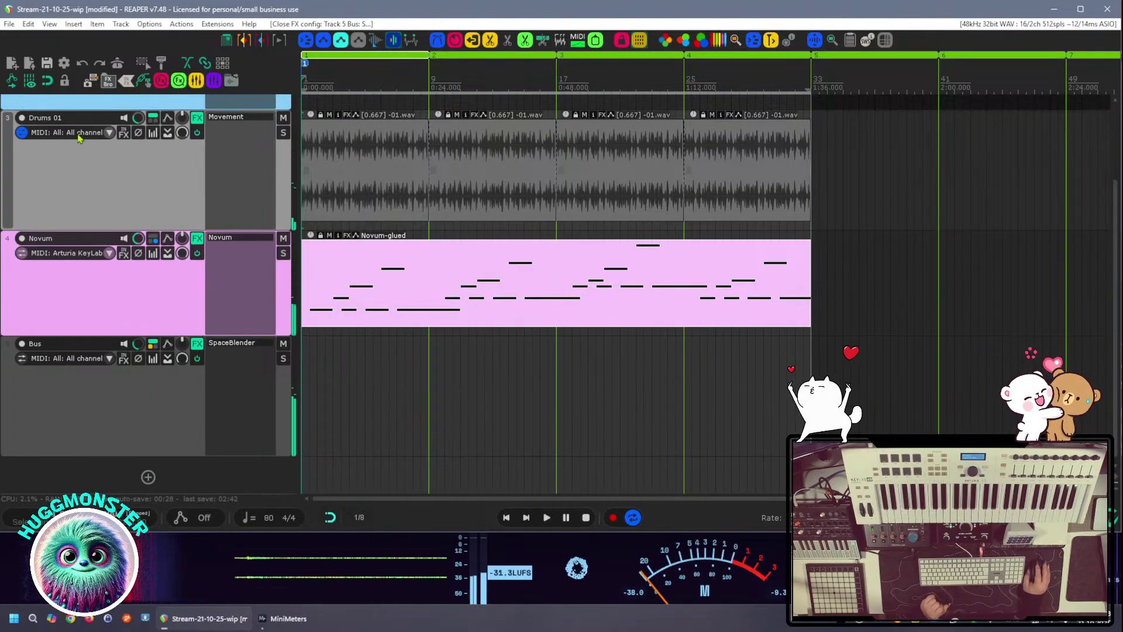
left_click(47, 62)
right_click(82, 202)
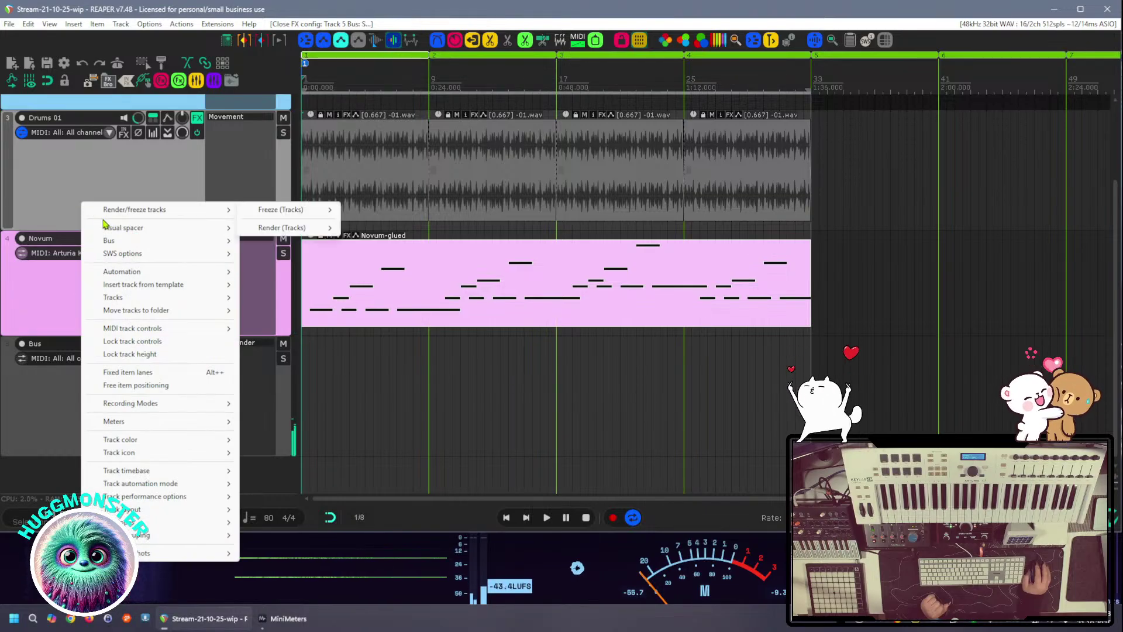
mouse_move(113, 228)
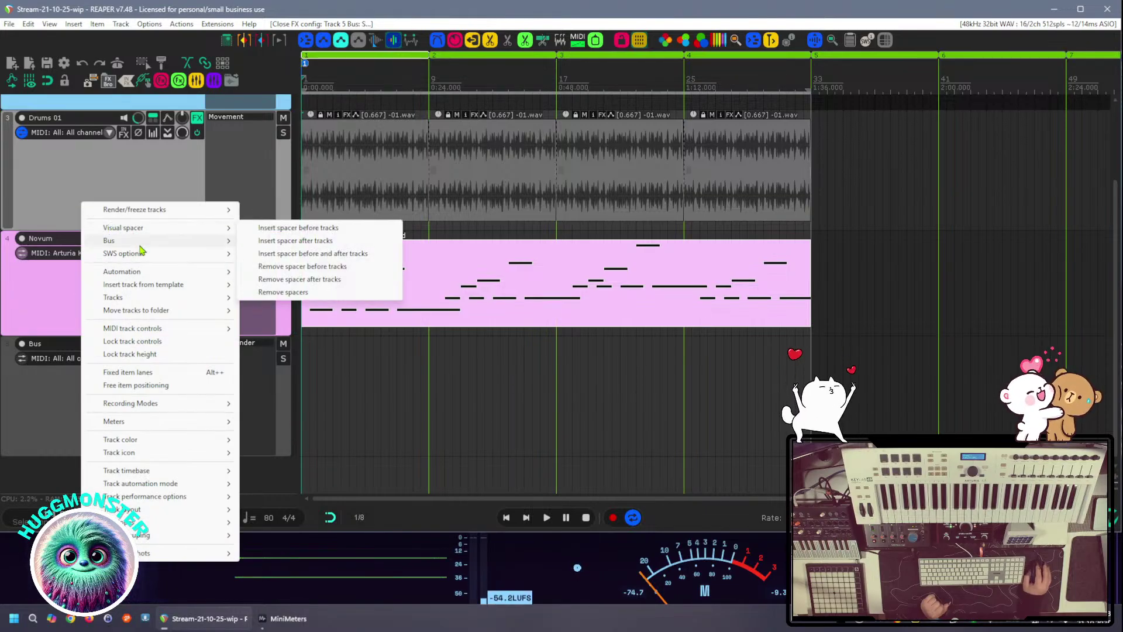
mouse_move(214, 245)
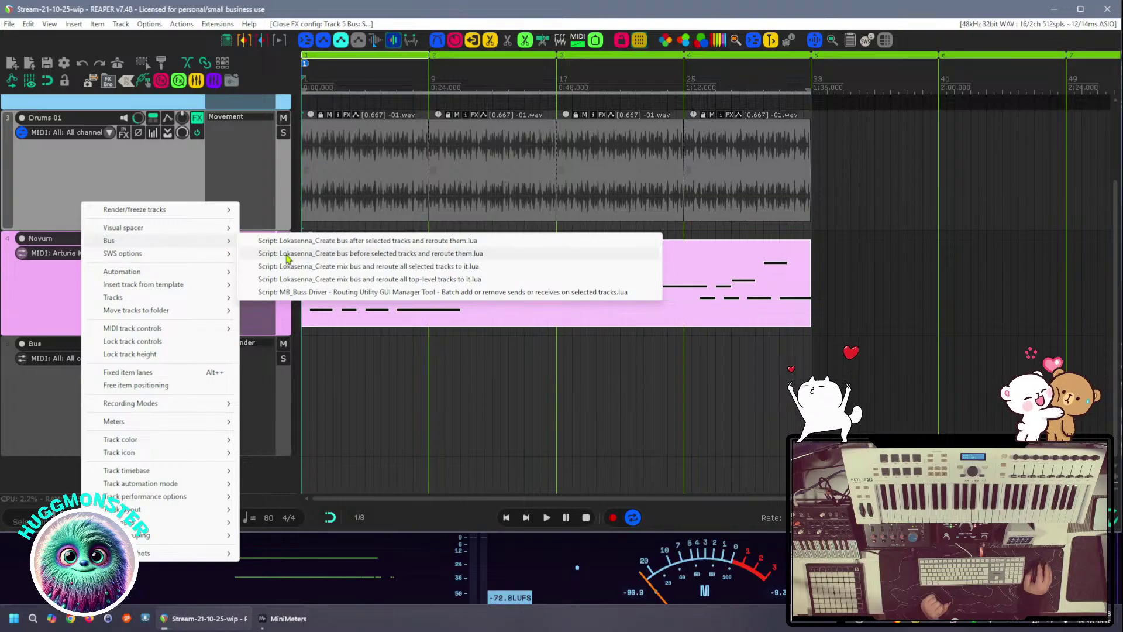
left_click(287, 241)
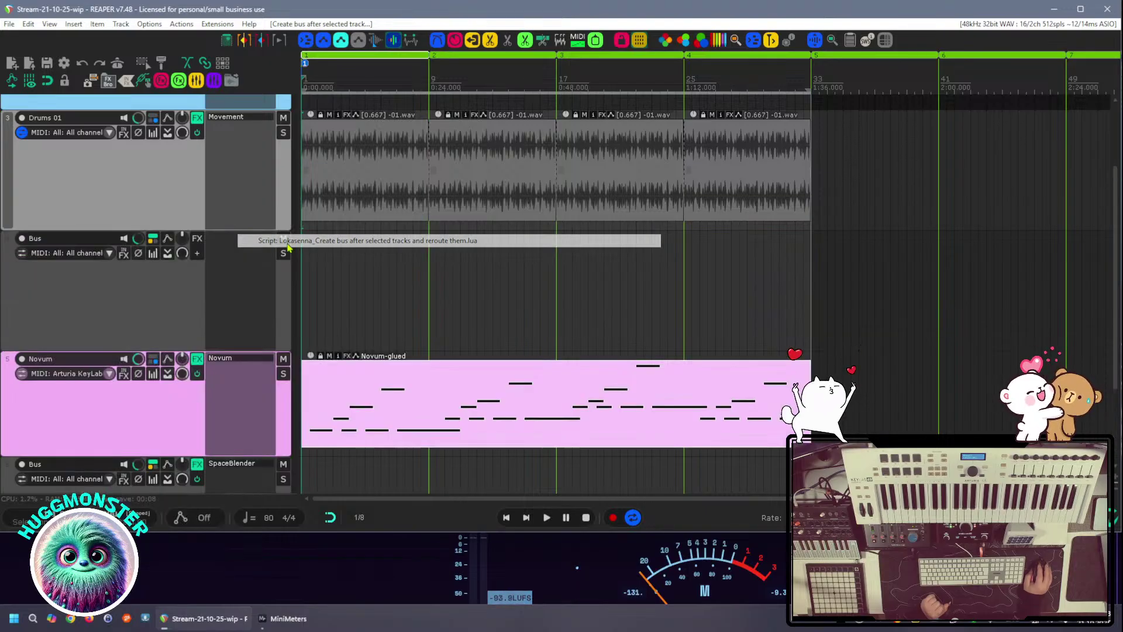
Add the Glow (Lese) plug-in from the G-Granular FX folder to the new drum Bus track and move its window clear of the track controls
double_click(255, 245)
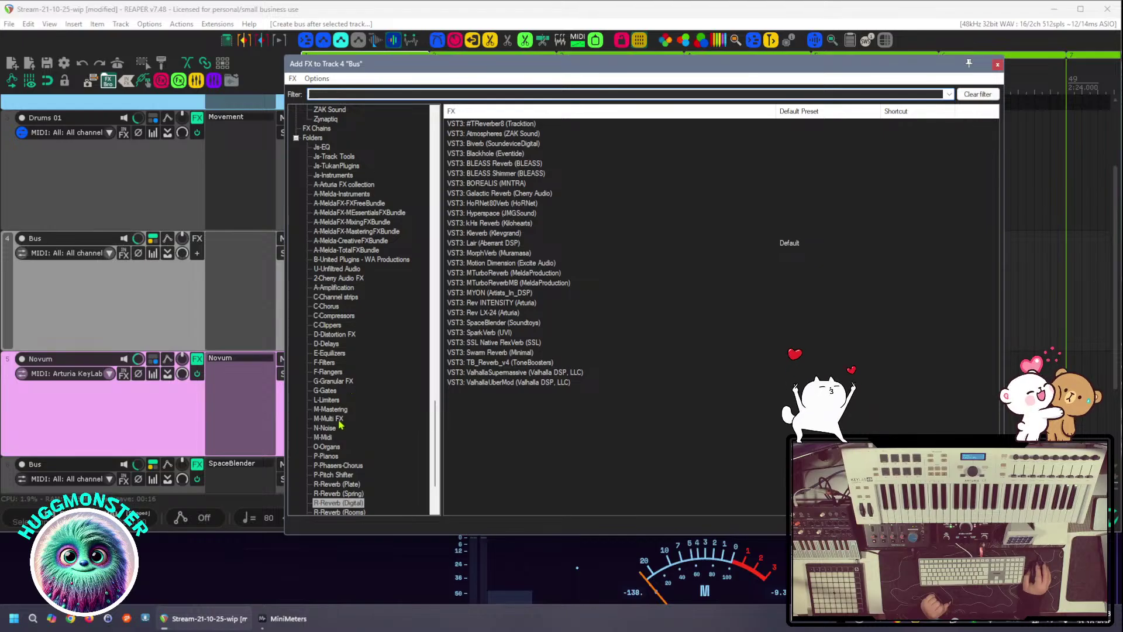
left_click(333, 381)
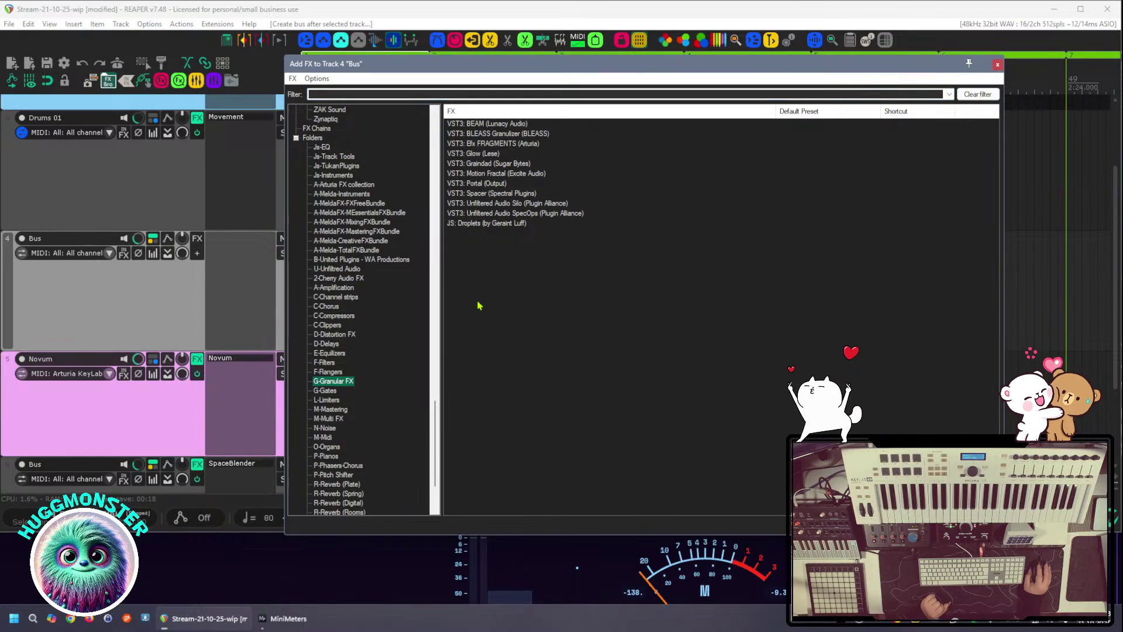
left_click(490, 155)
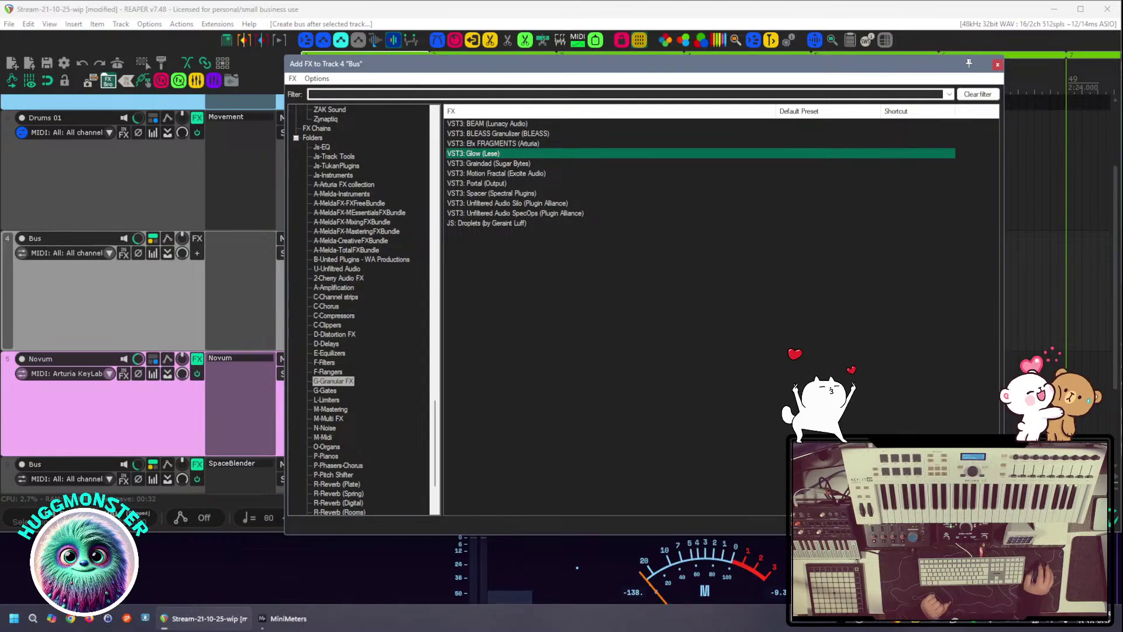
key("Return")
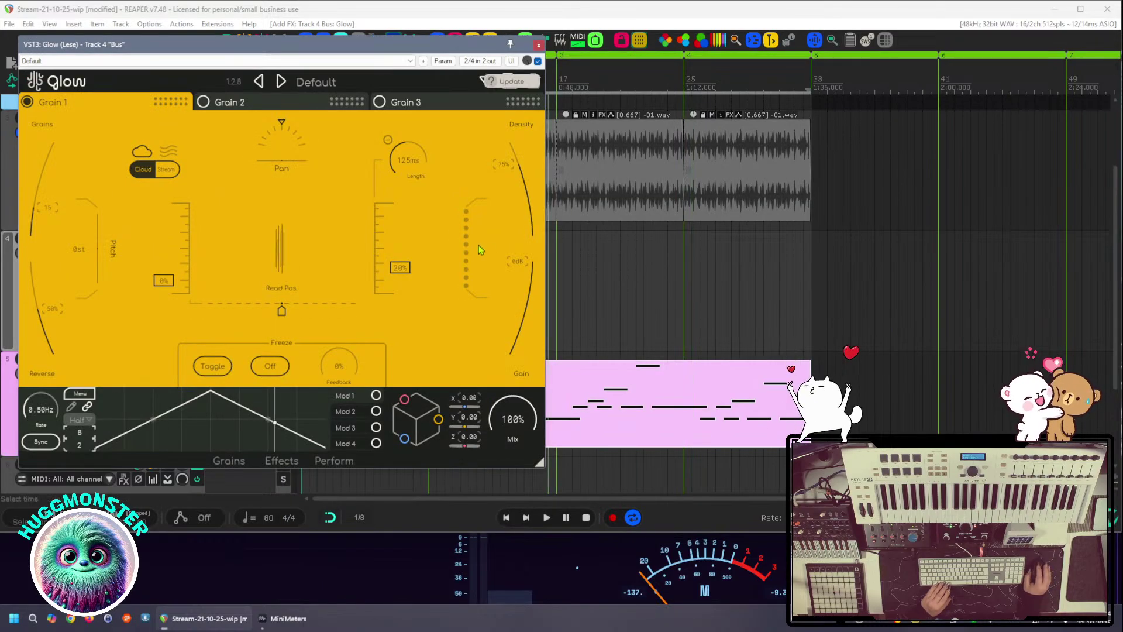
left_click_drag(357, 48, 491, 59)
left_click_drag(799, 62, 804, 63)
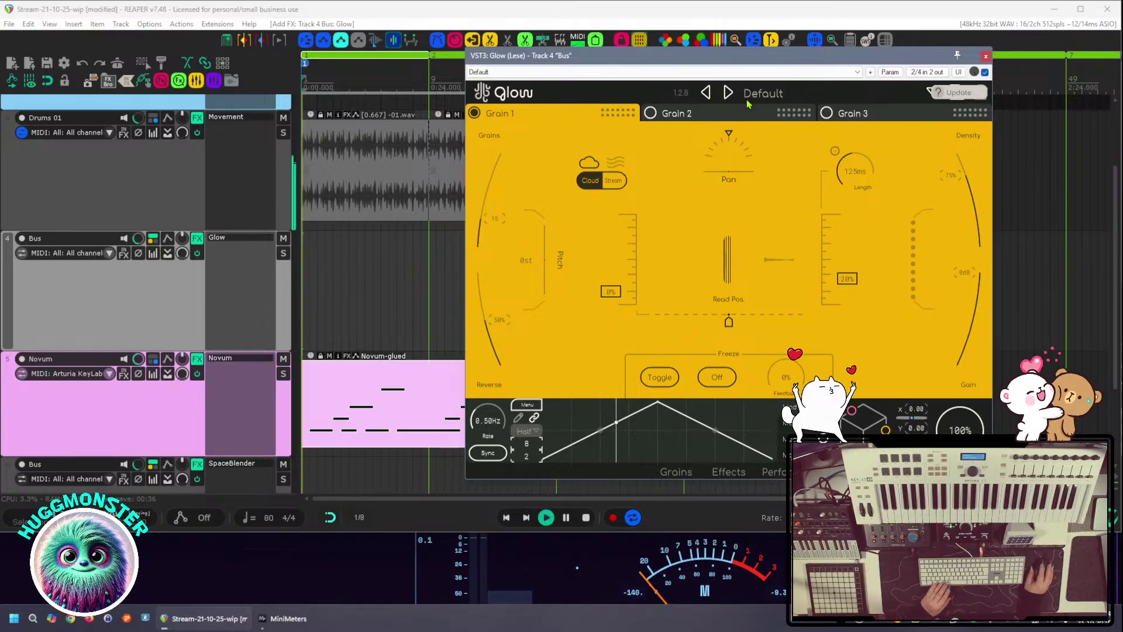
Listen to the mix with Glow's default preset and open the website from the plug-in's update notice
left_click(373, 280)
key("space")
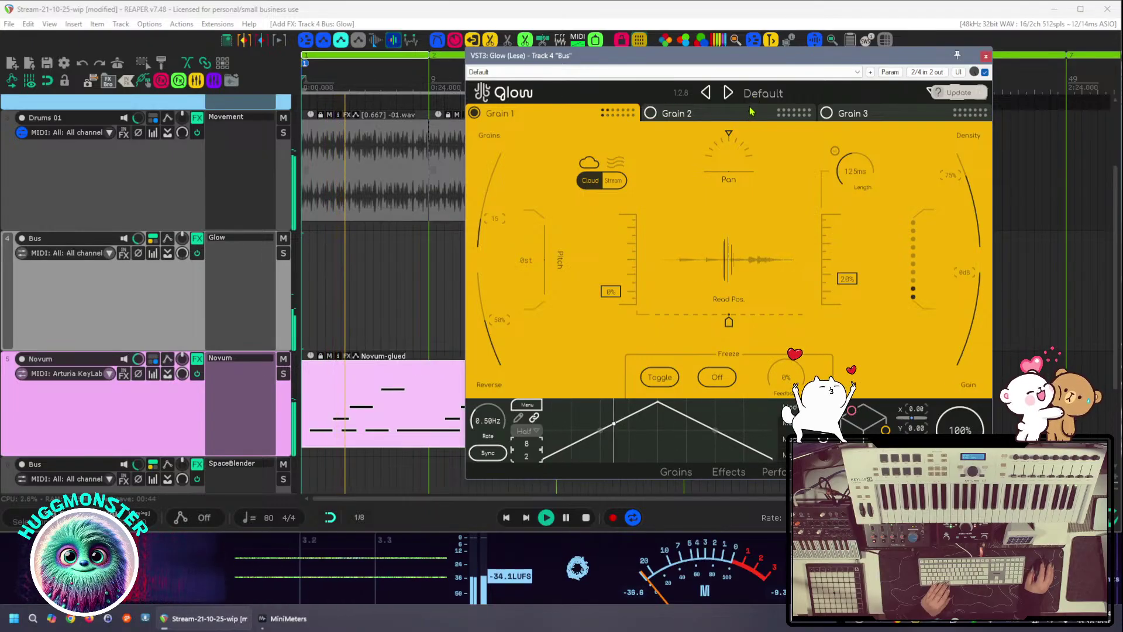
left_click(954, 95)
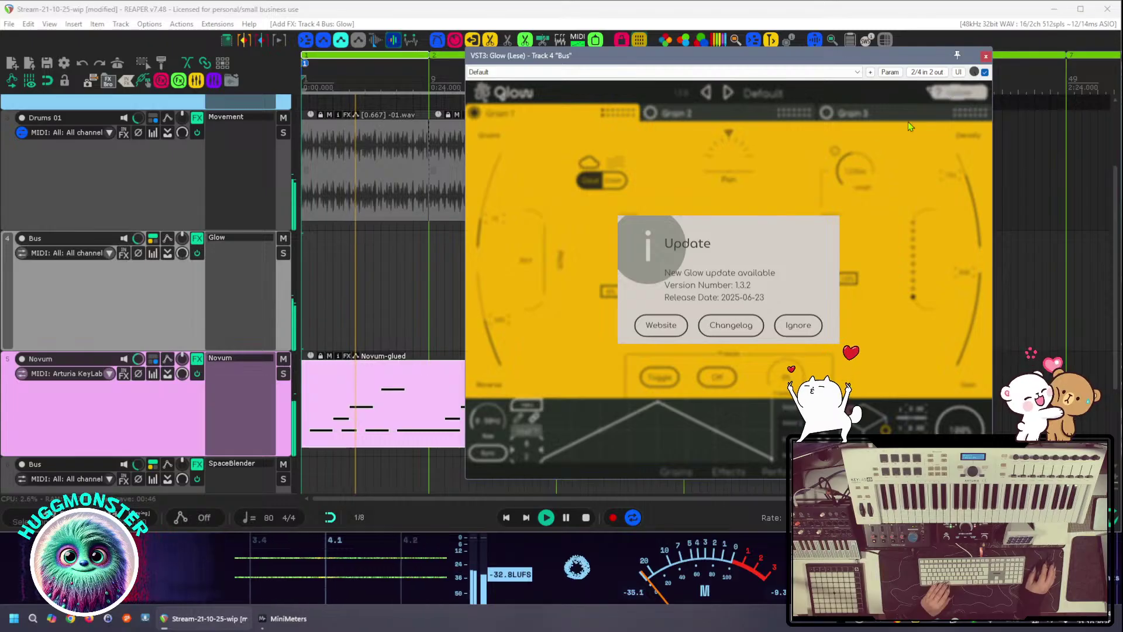
left_click(664, 328)
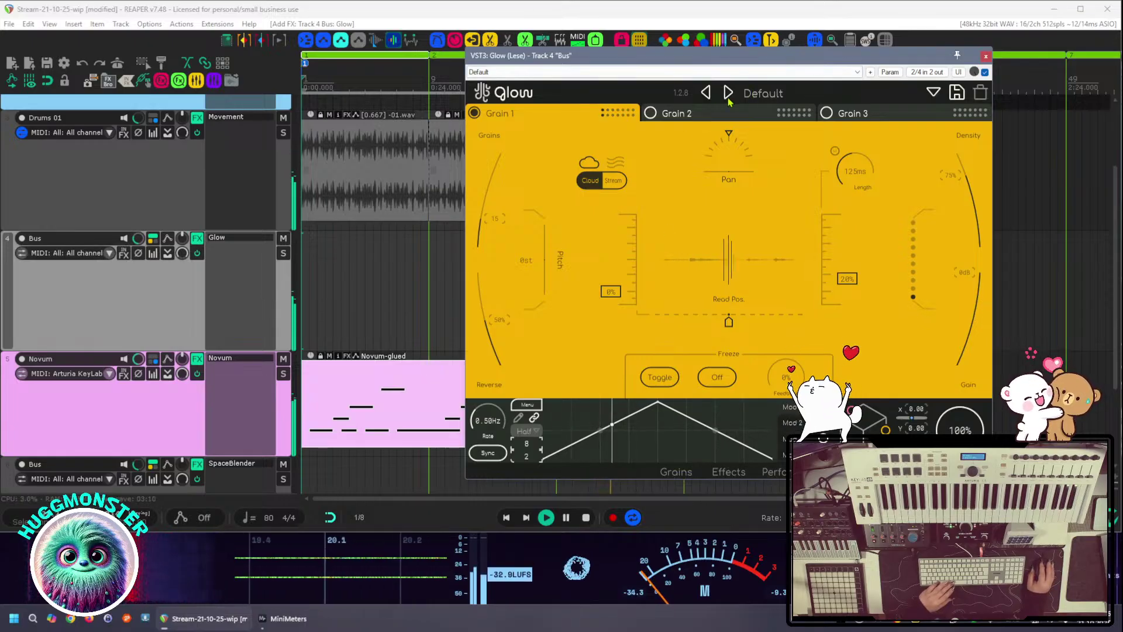
Filter the Glow presets by the Drums tag, load Self Retriggering and close the preset browser
left_click(934, 95)
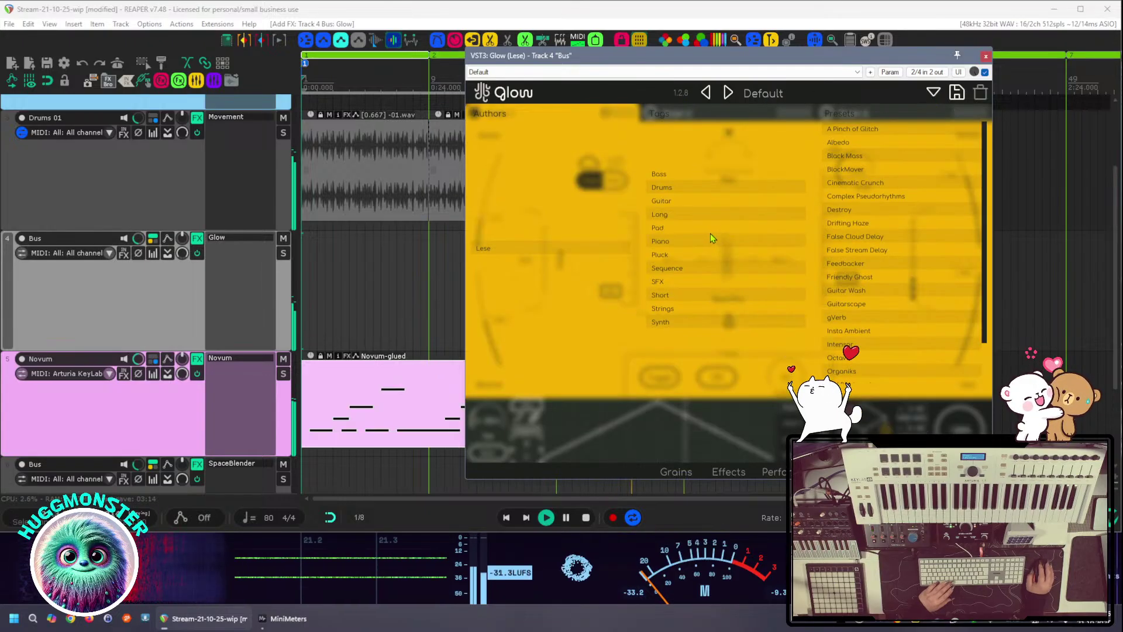
left_click(674, 192)
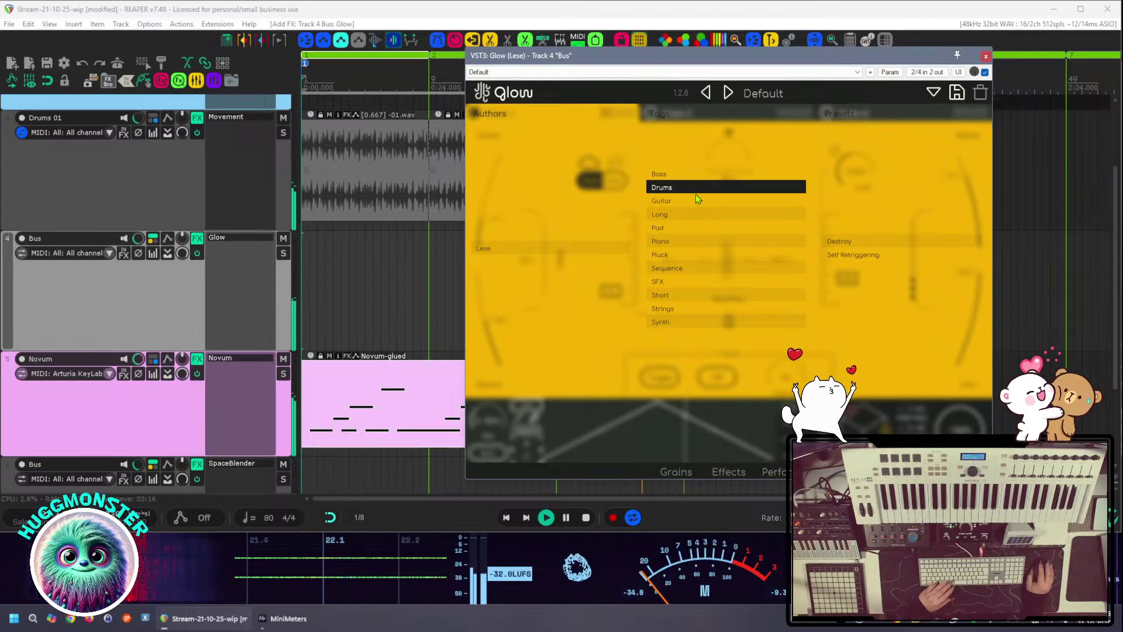
left_click(681, 193)
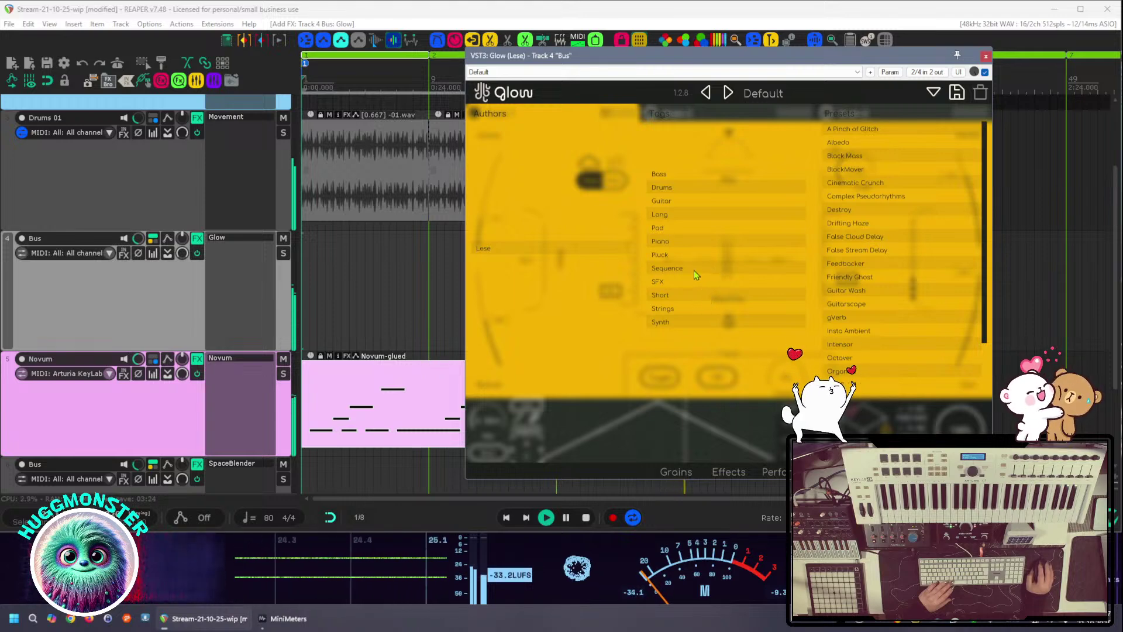
left_click(171, 299)
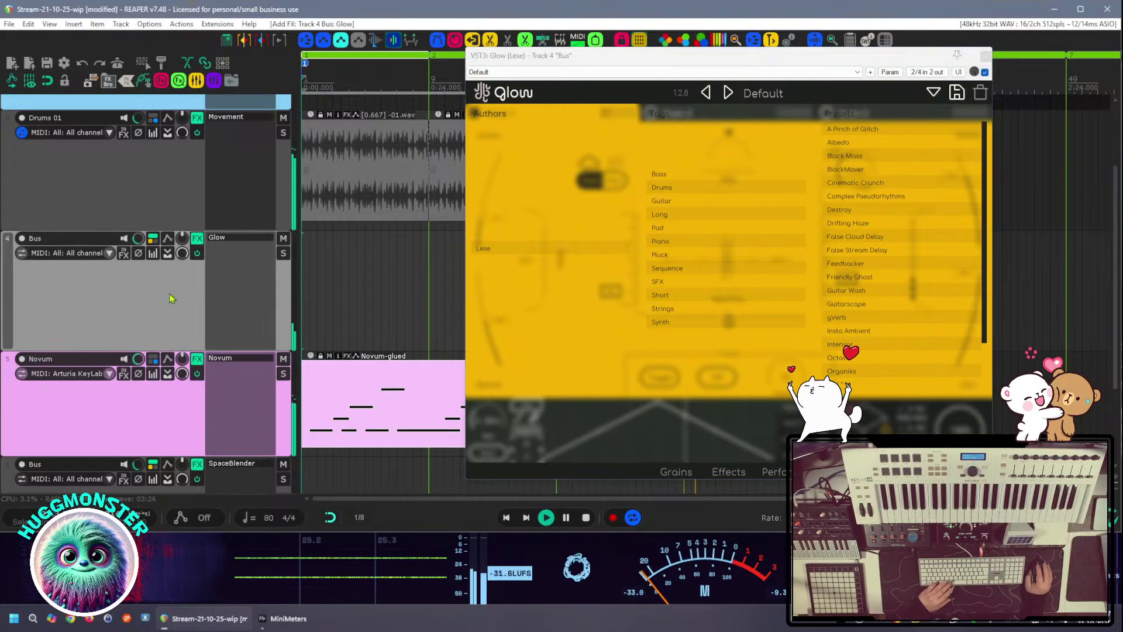
left_click(698, 187)
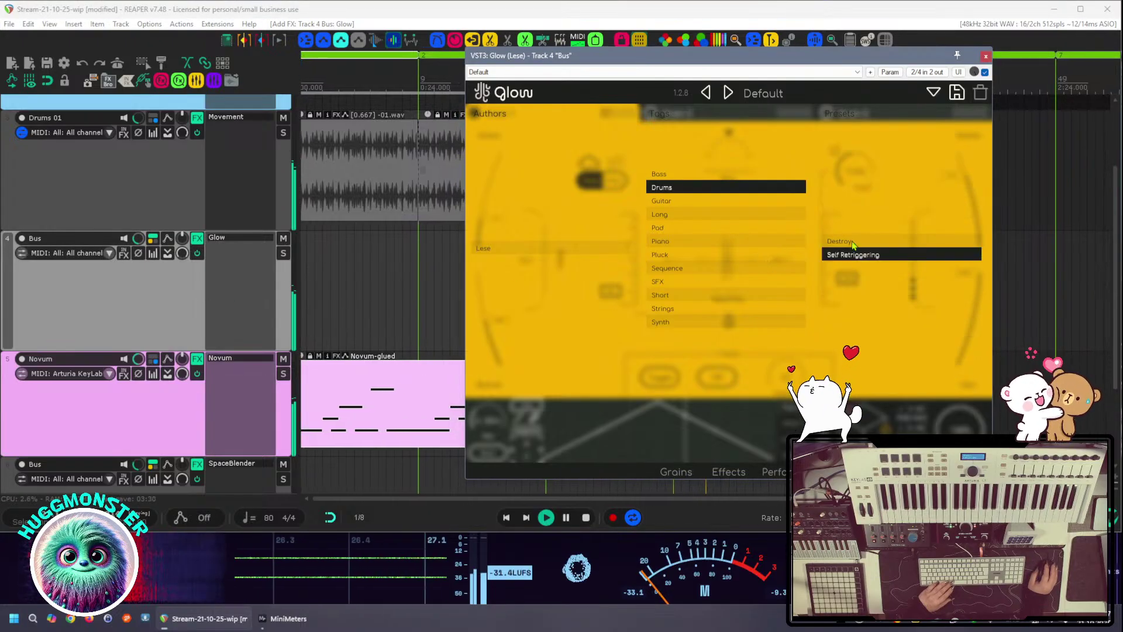
left_click(857, 257)
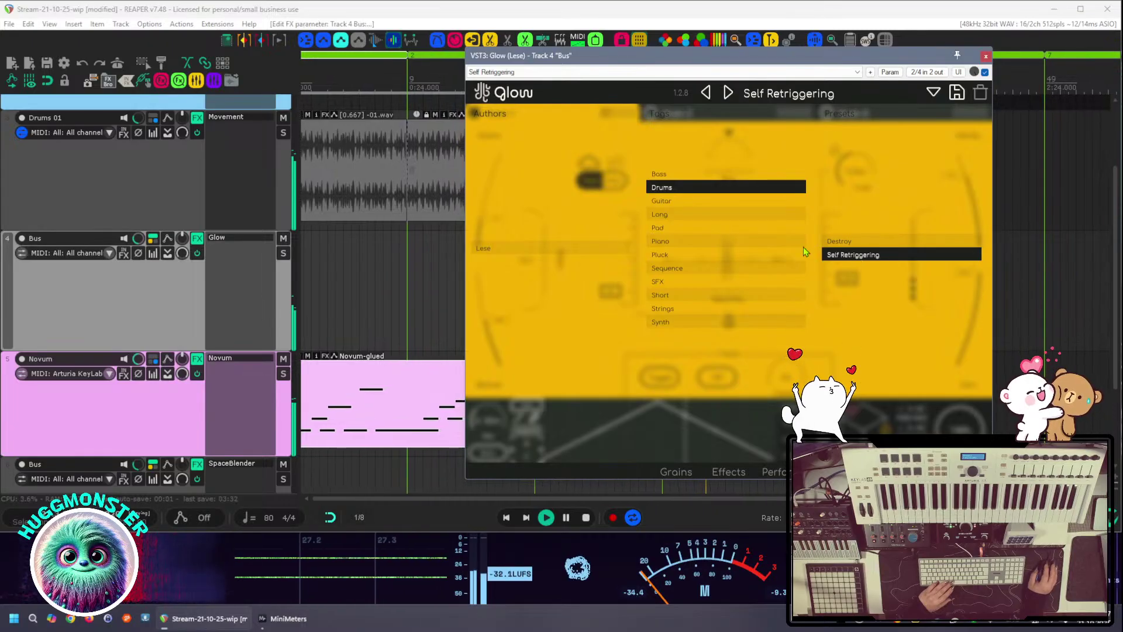
left_click(932, 95)
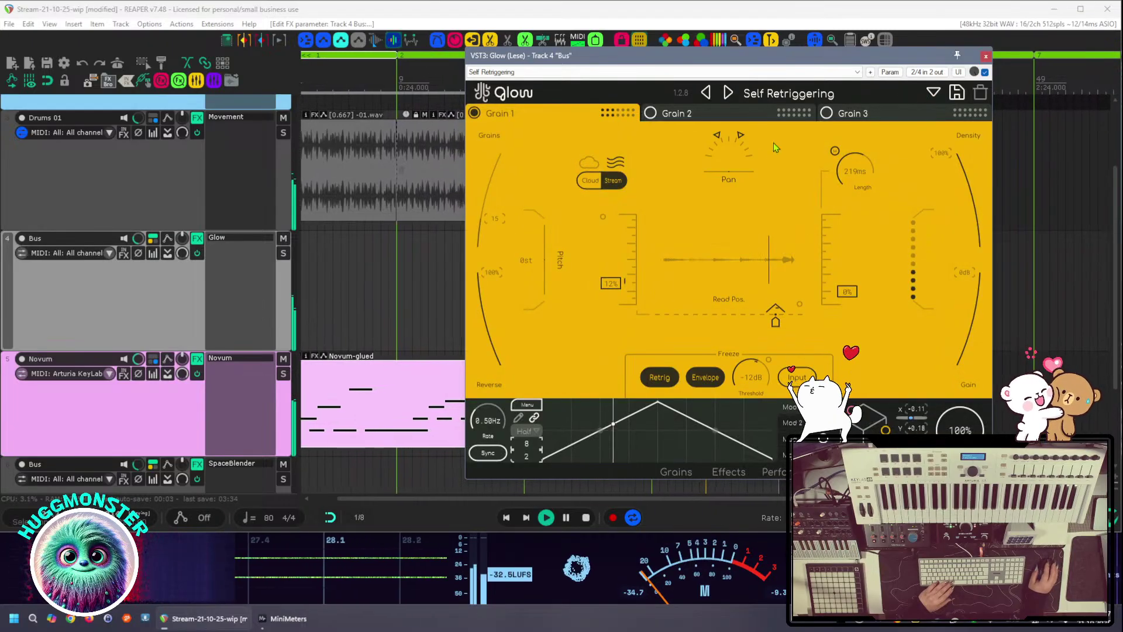
Audition the Glow bus from the start, first soloed and then in the full mix, save the project and stop playback
left_click(284, 254)
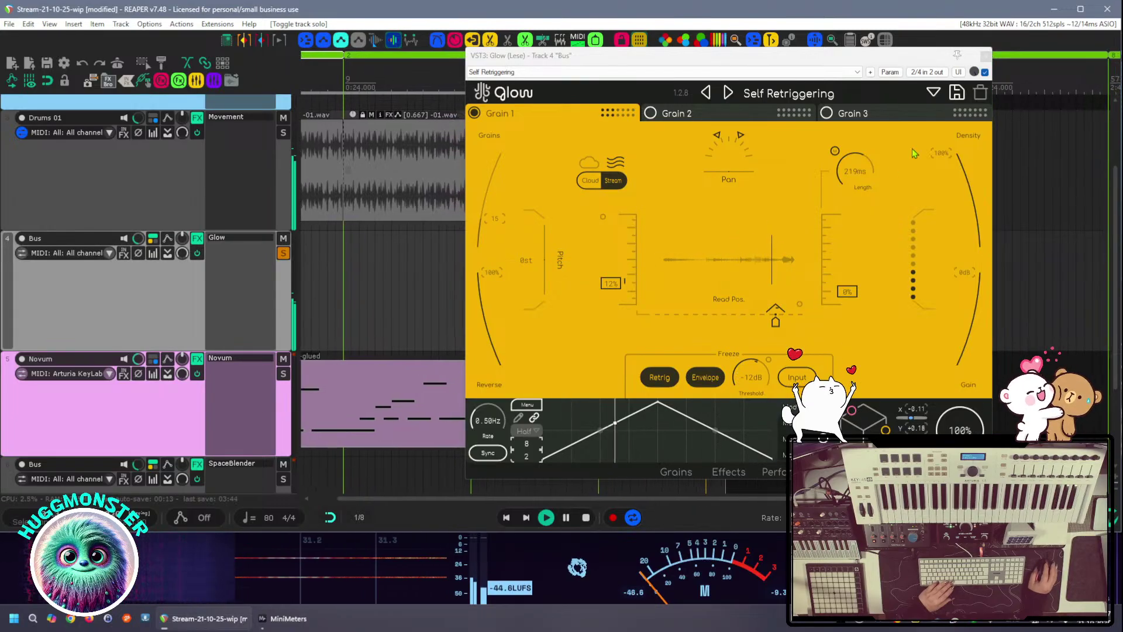
left_click(986, 56)
key("Home")
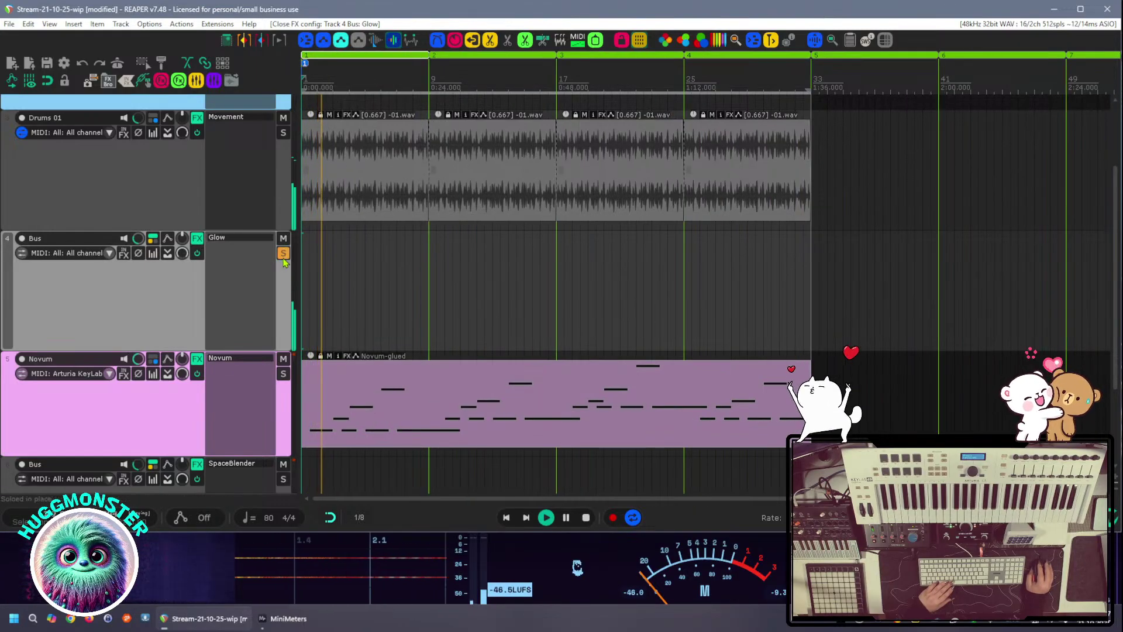
key("s")
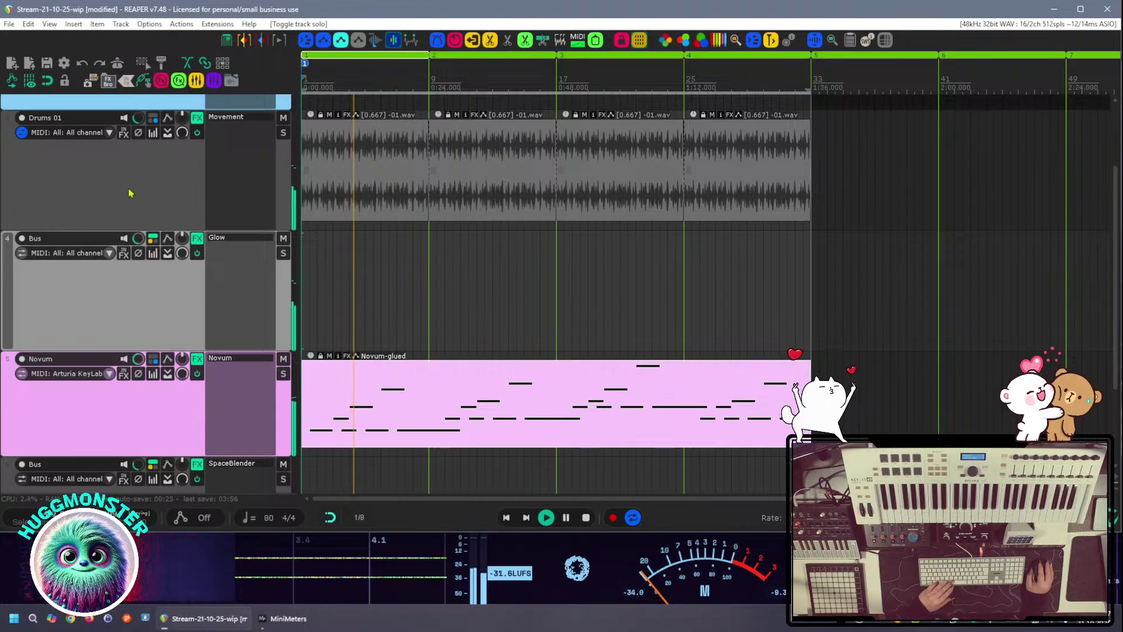
key("ctrl+s")
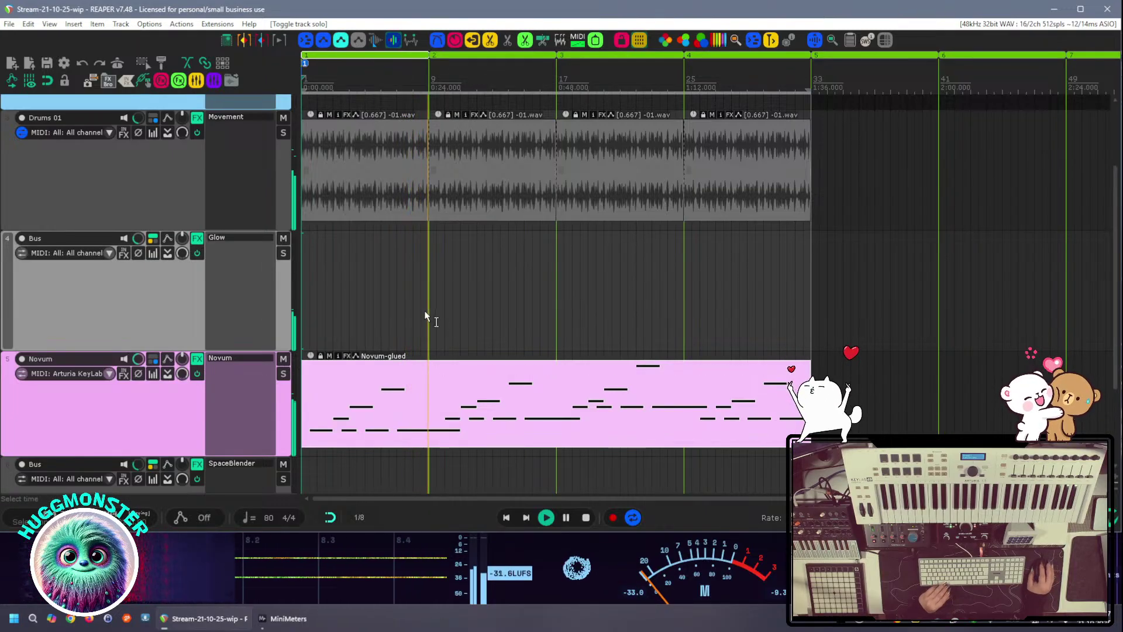
key("space")
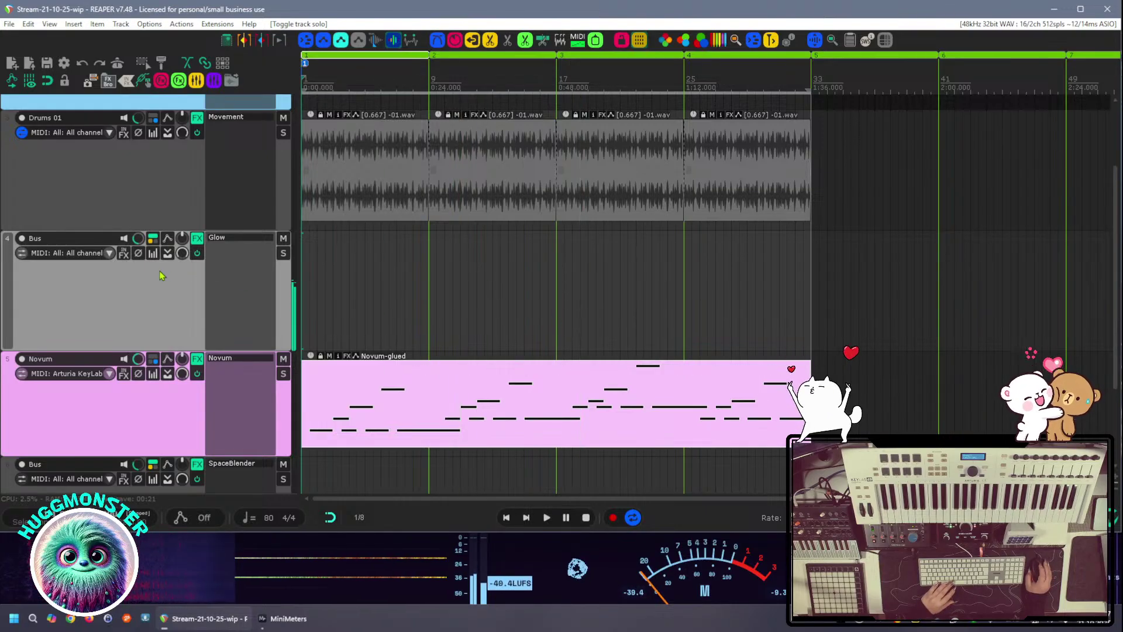
Reopen Glow on the drum bus, load the Cinematic Crunch preset and play it with the bus soloed
scroll(163, 276, "up", 2)
scroll(161, 275, "down", 2)
scroll(161, 275, "down", 3)
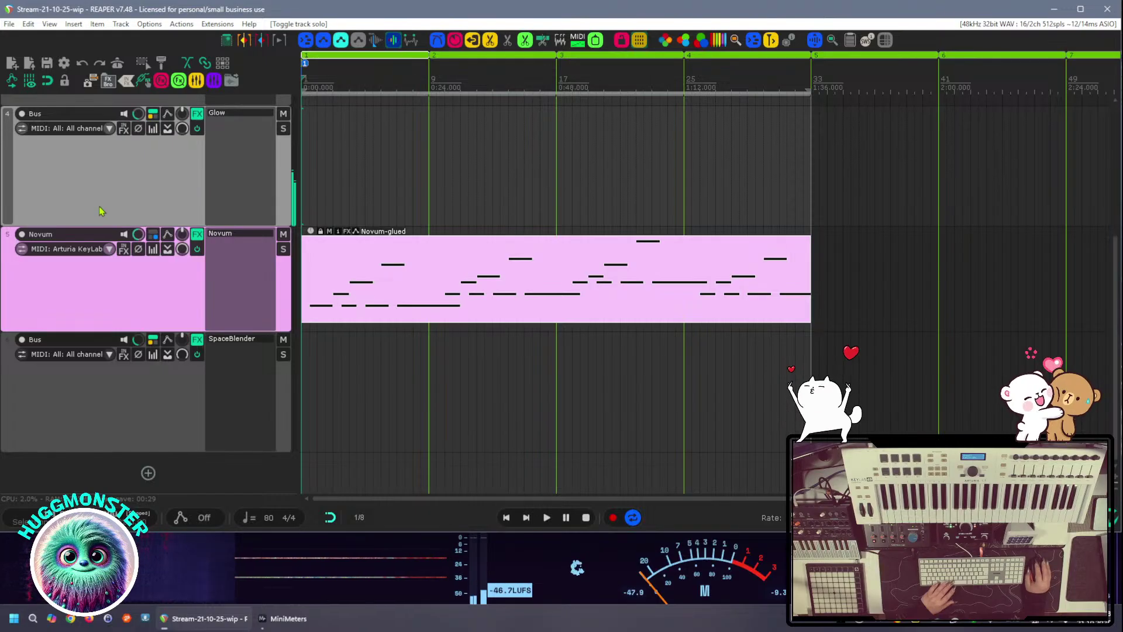
left_click(234, 113)
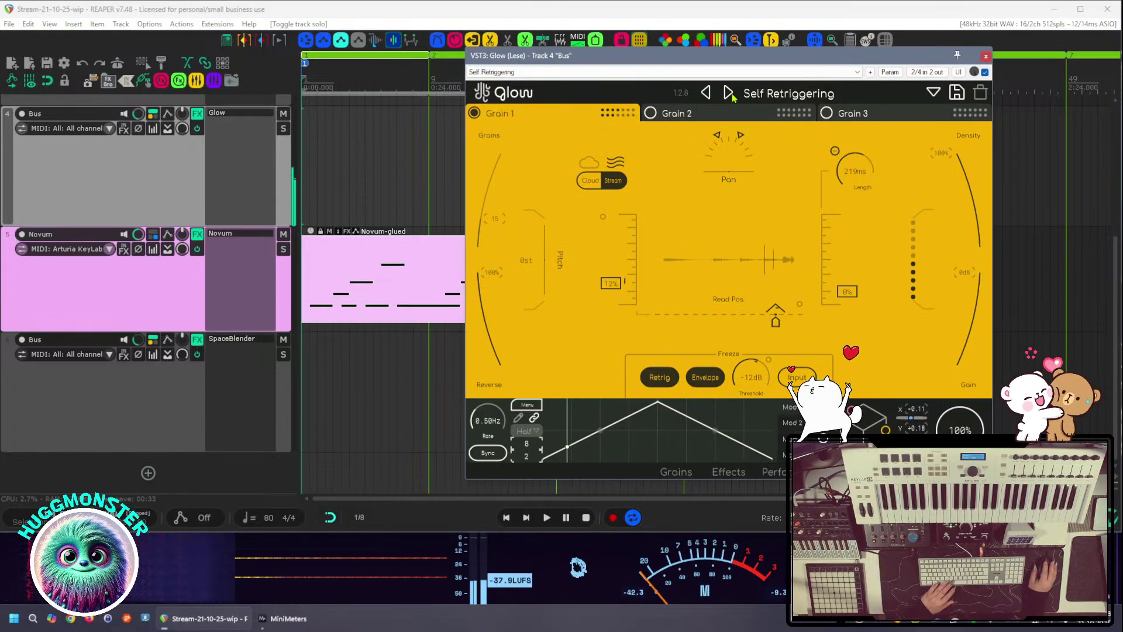
left_click(934, 97)
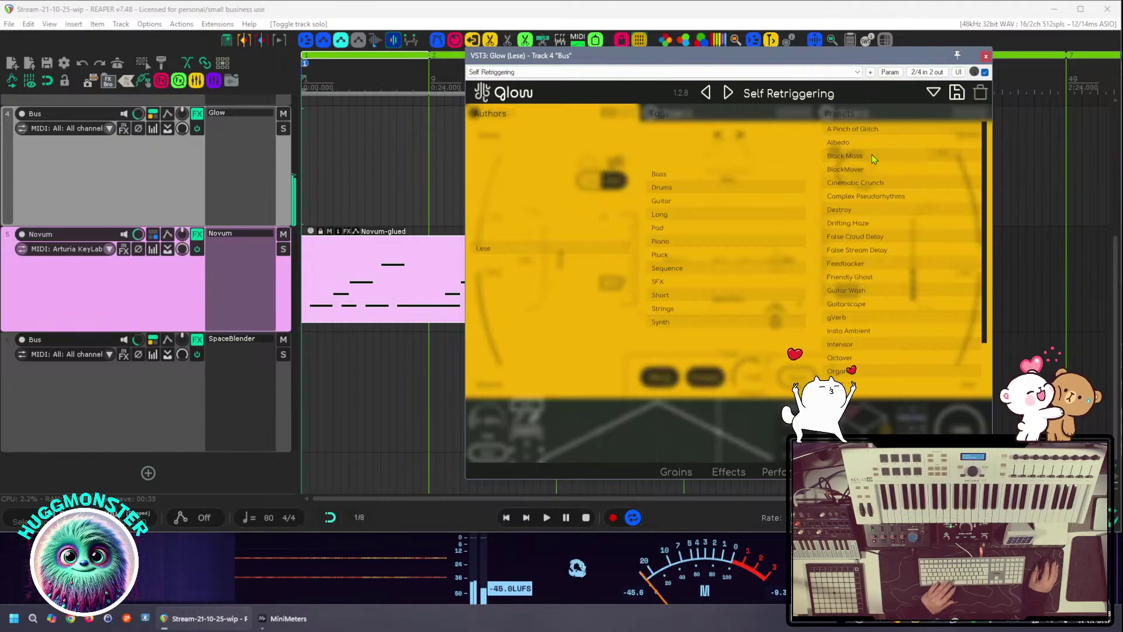
left_click(849, 184)
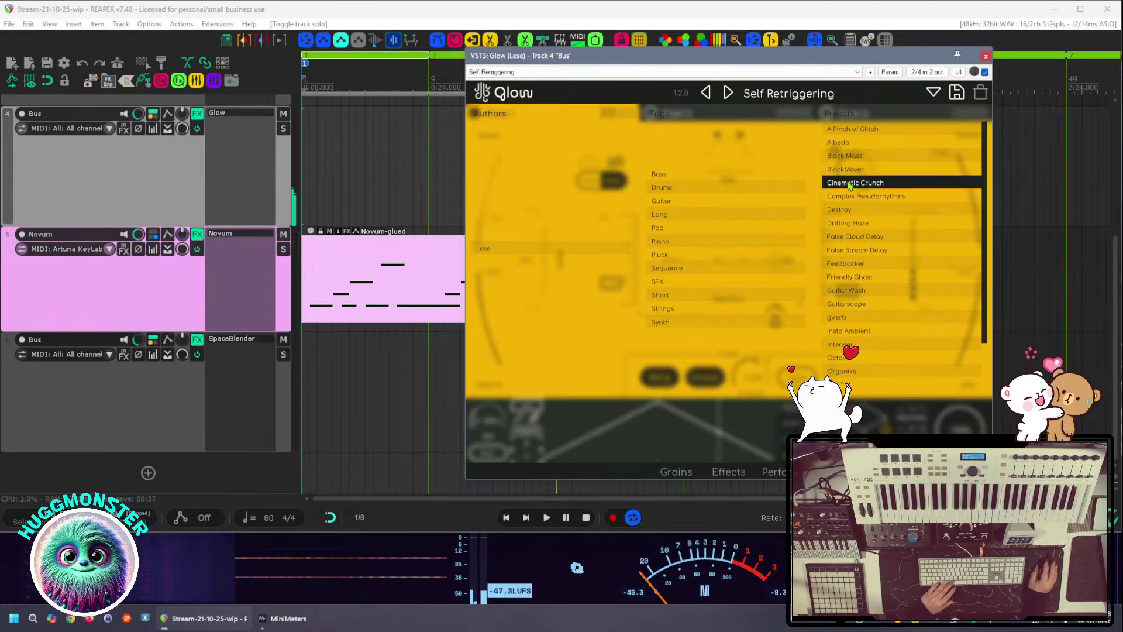
left_click(850, 183)
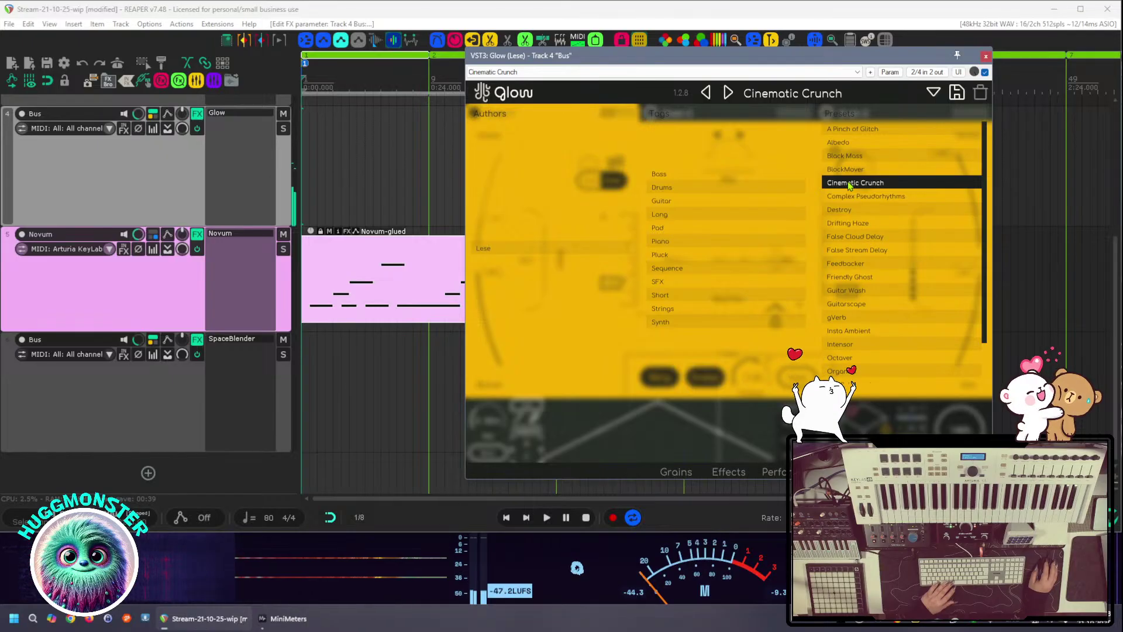
key("space")
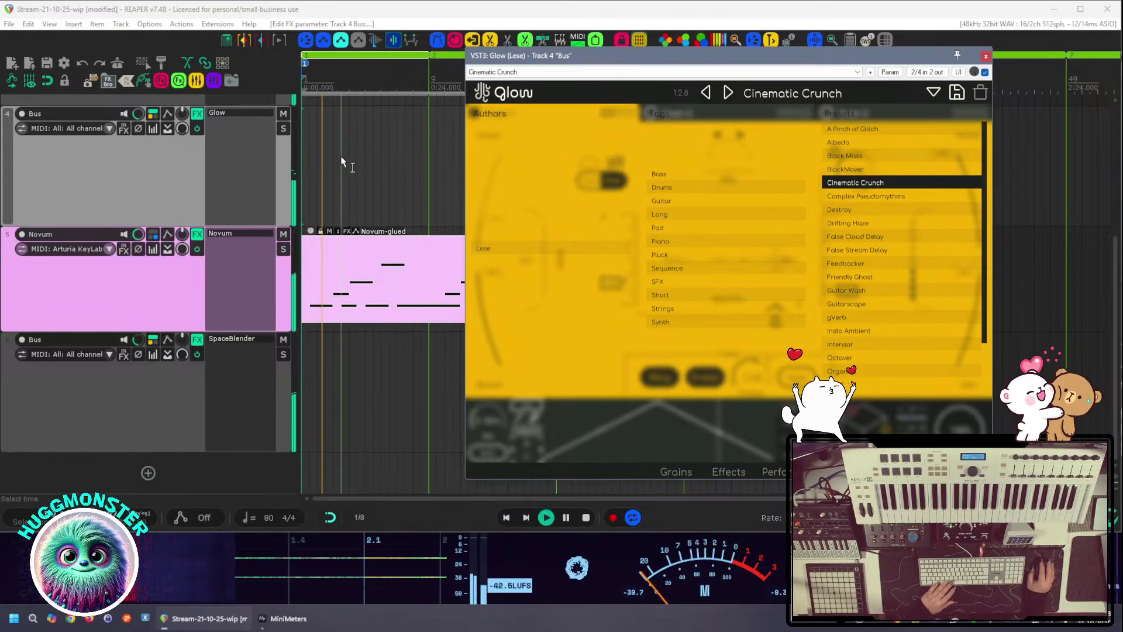
left_click(283, 129)
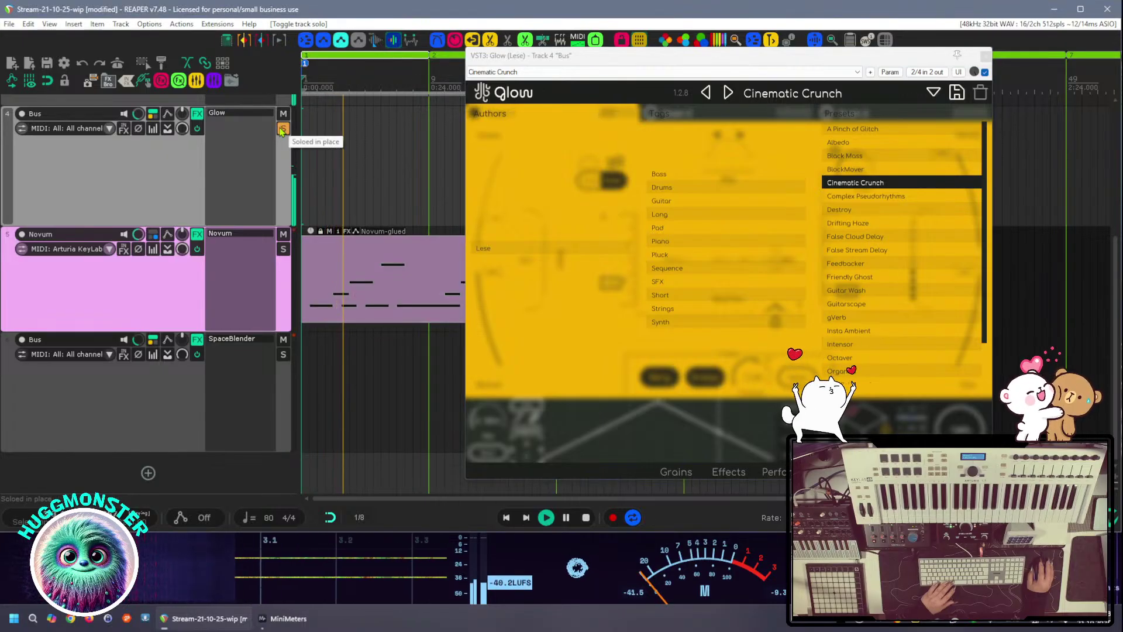
Close Glow's preset browser, shift Grain 1's read position slightly to the right and set the freeze rate to 2 bars
left_click(933, 93)
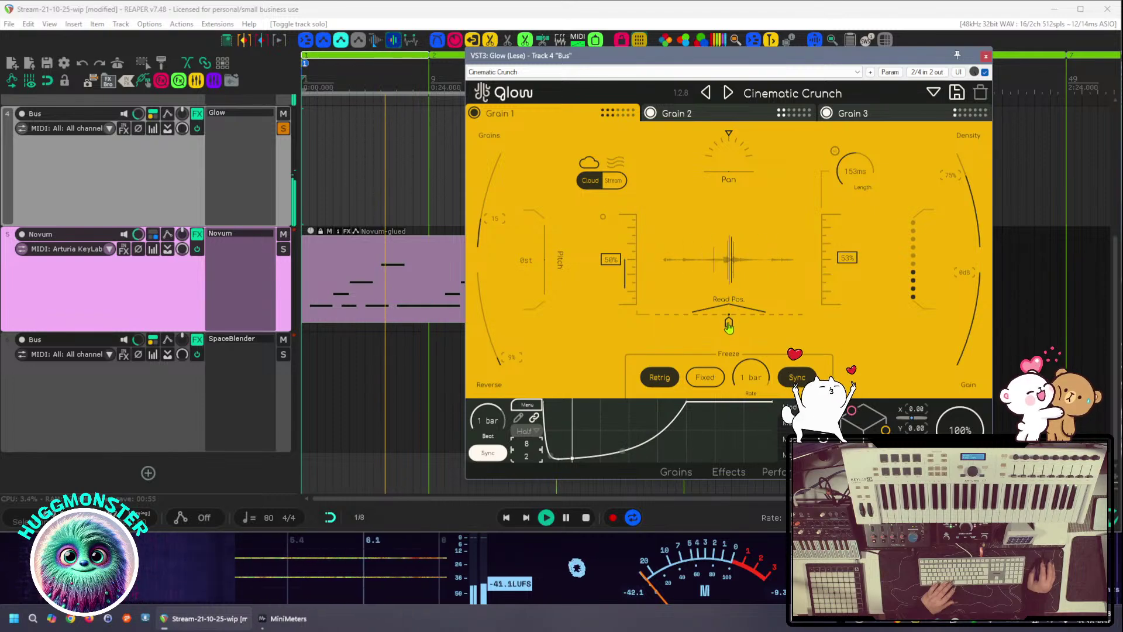
left_click_drag(728, 326, 743, 322)
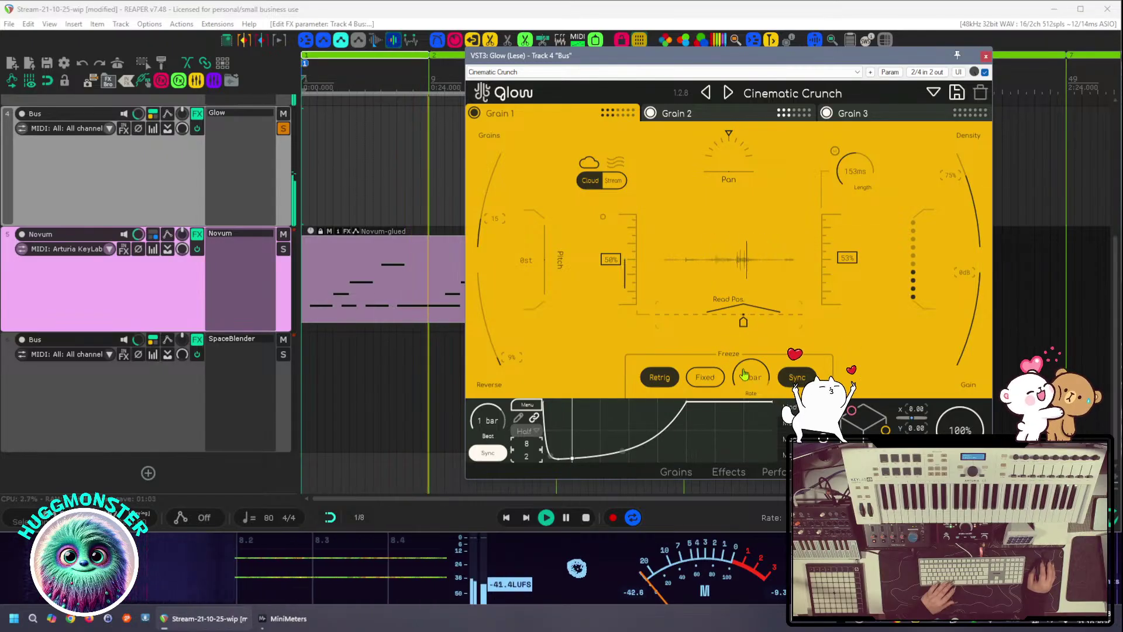
left_click_drag(744, 375, 745, 366)
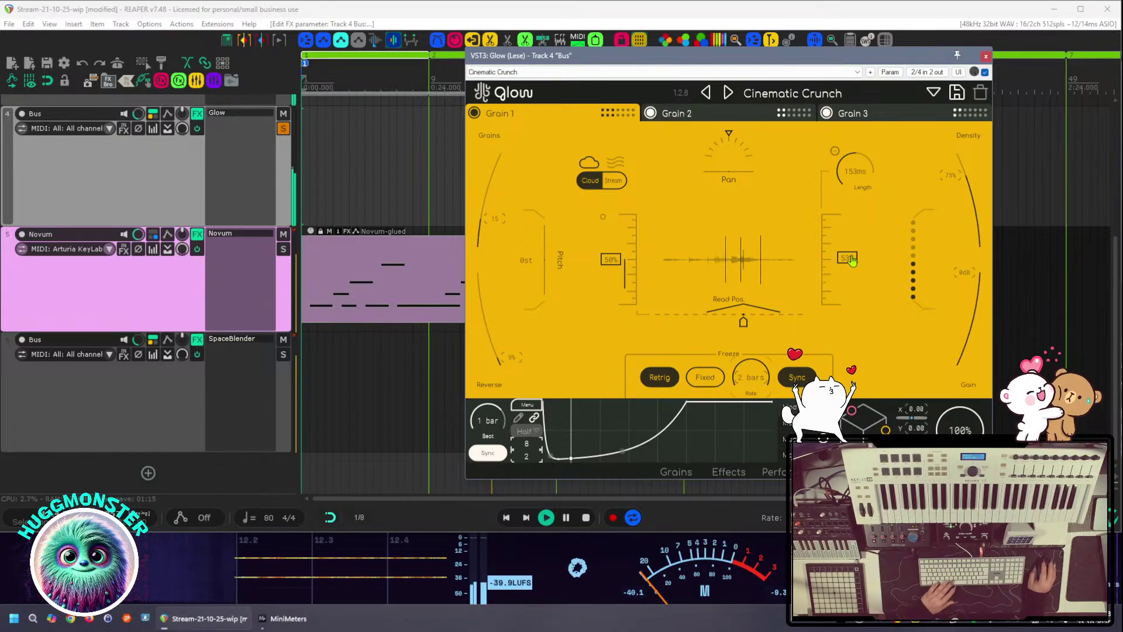
Set both sliders beside Grain 1's waveform to 41%, reduce its density and raise its reverse amount
left_click_drag(851, 261, 852, 264)
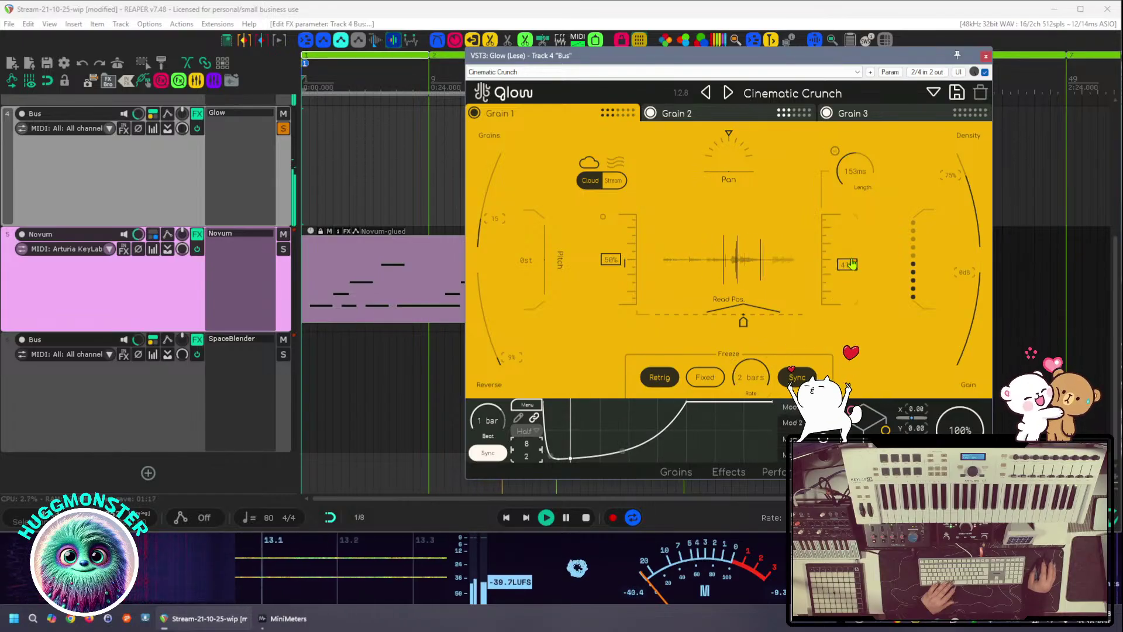
left_click_drag(611, 260, 612, 266)
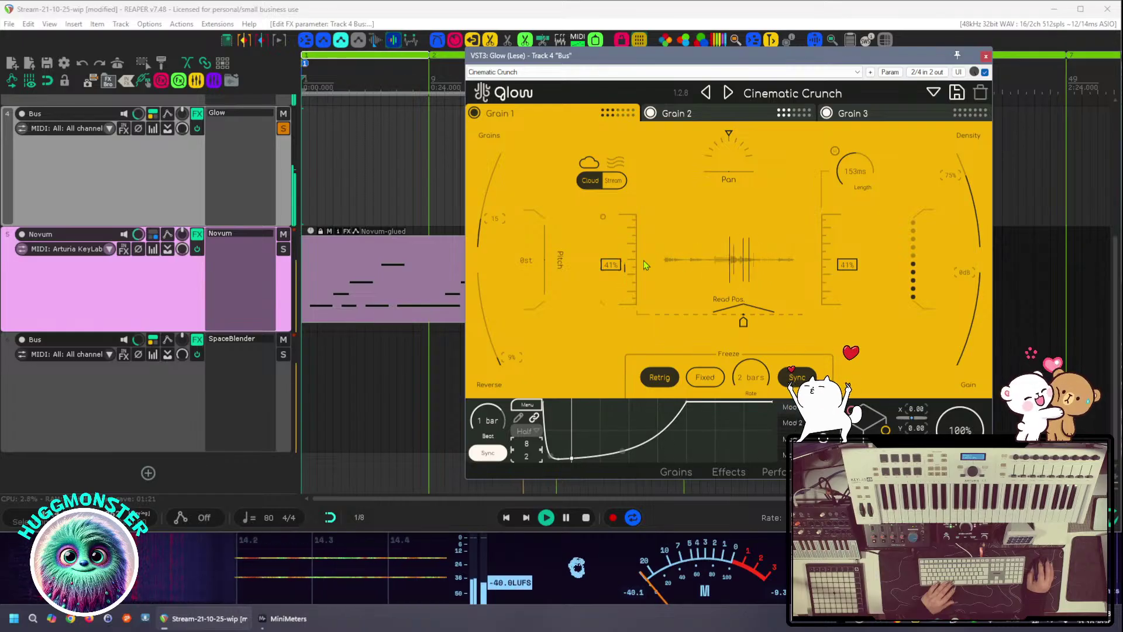
left_click_drag(964, 179, 966, 186)
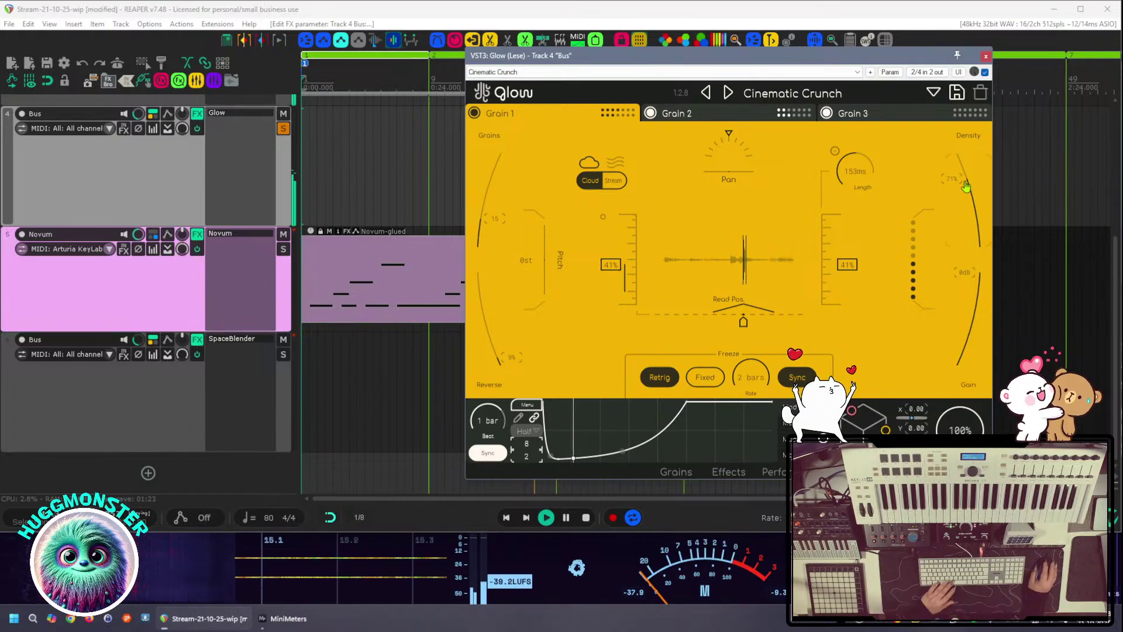
scroll(965, 186, "down", 5)
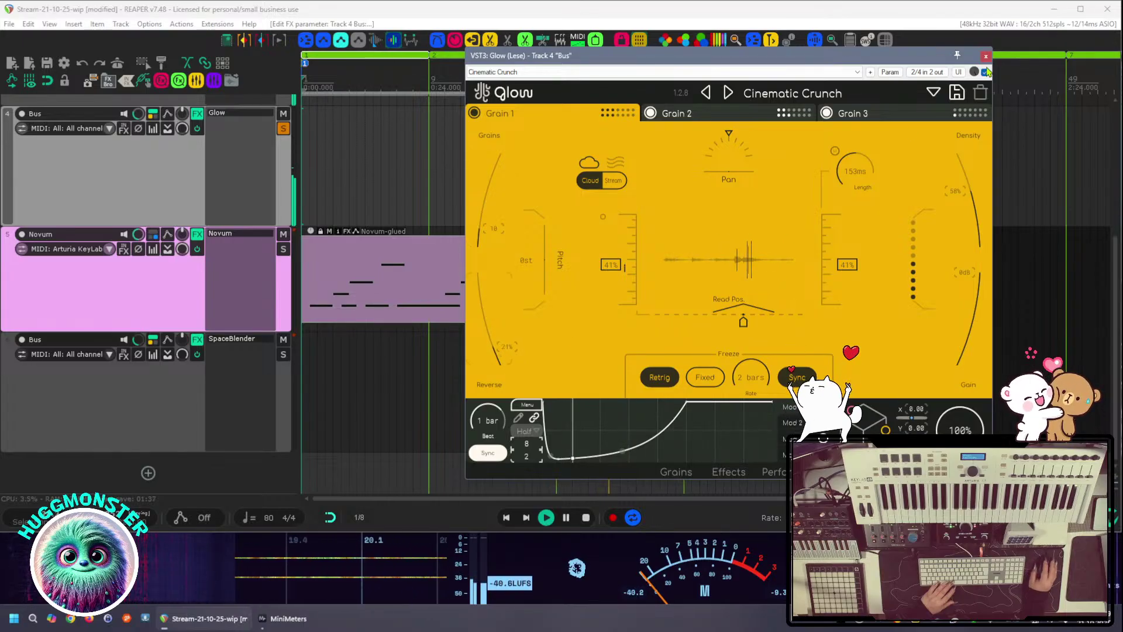
Shift Grain 2's read position slightly to the left and raise Grain 3's density a little
left_click(726, 115)
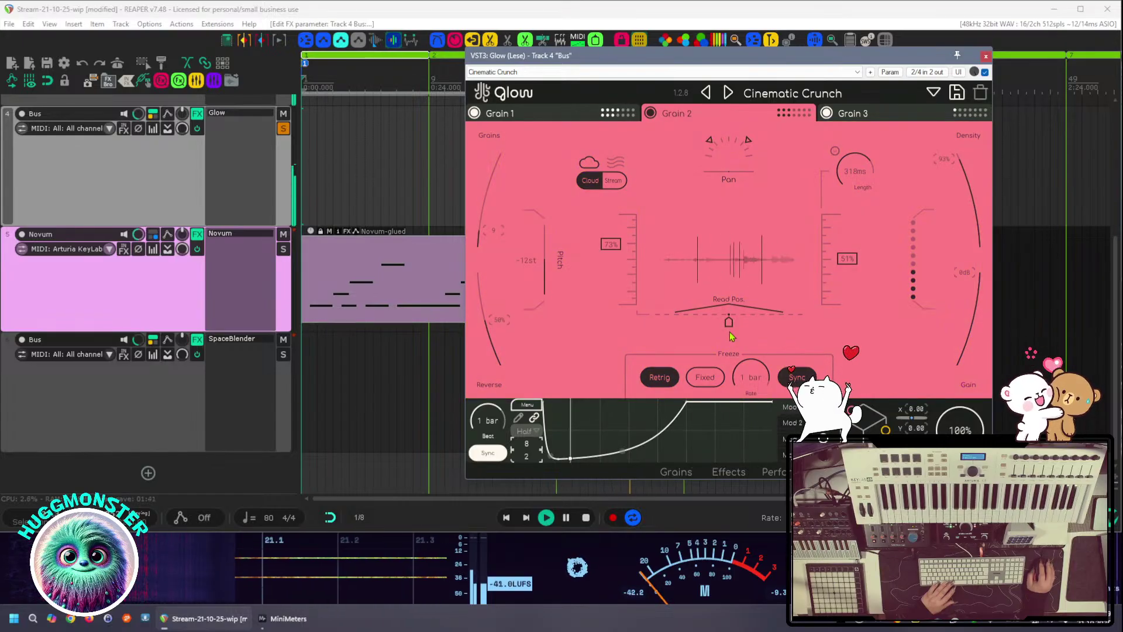
left_click_drag(729, 321, 713, 321)
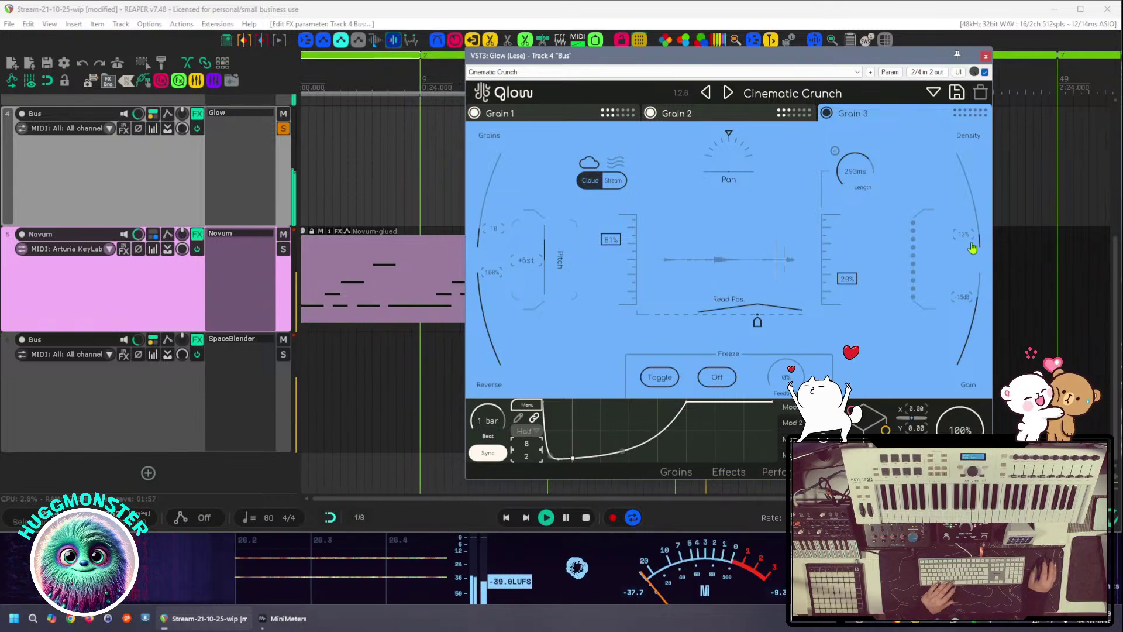
left_click_drag(972, 248, 972, 233)
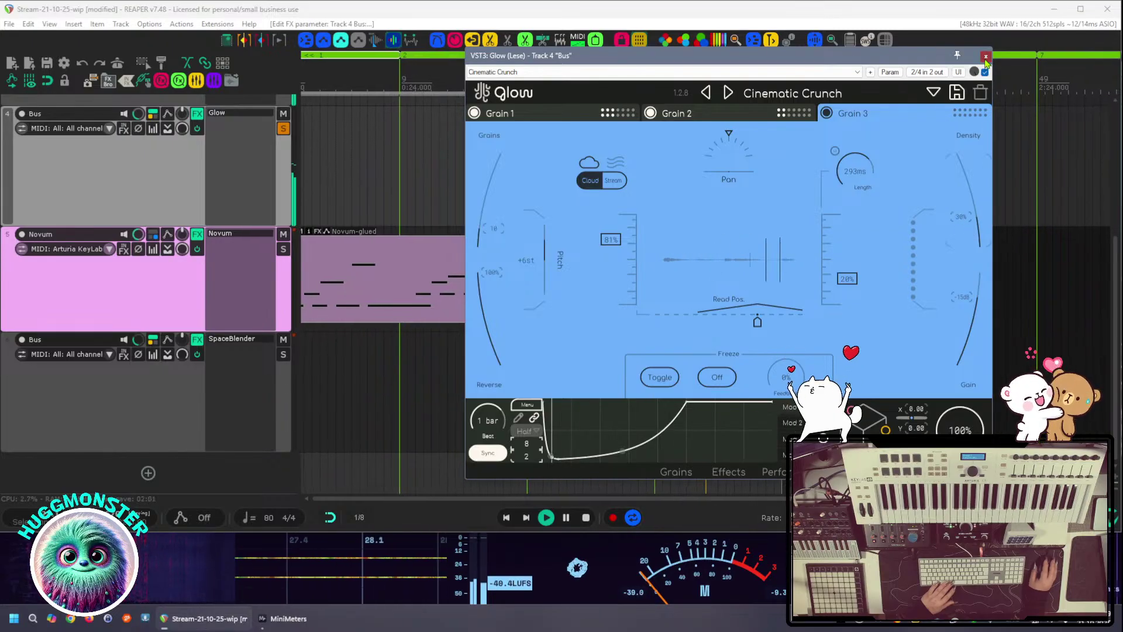
Close the Glow plugin window and stop playback
left_click(986, 56)
key("space")
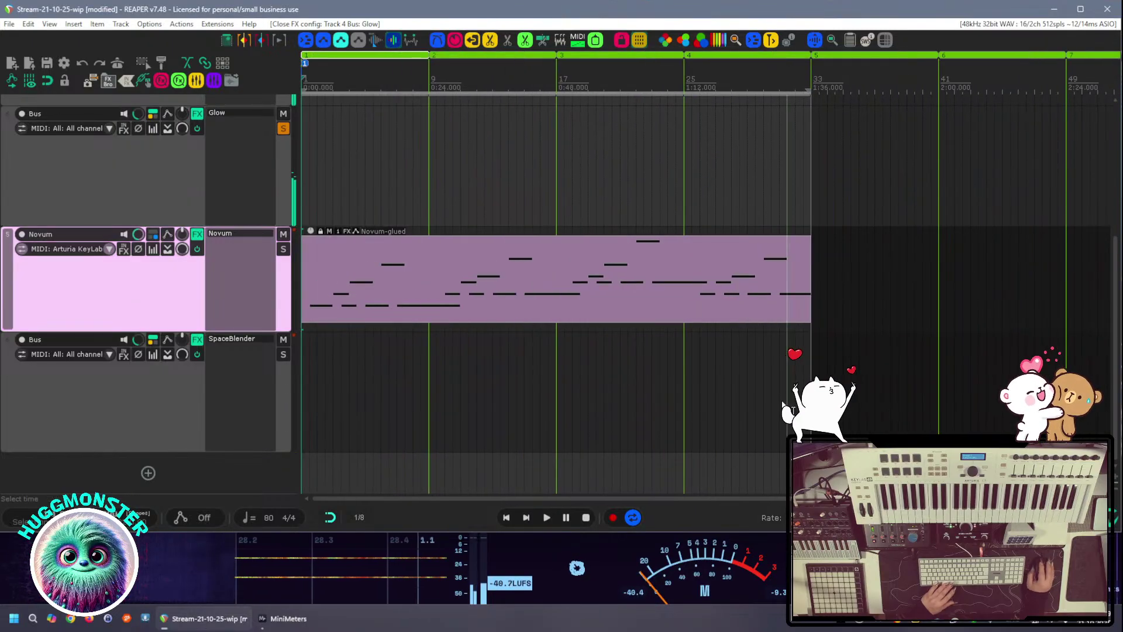
left_click(978, 398)
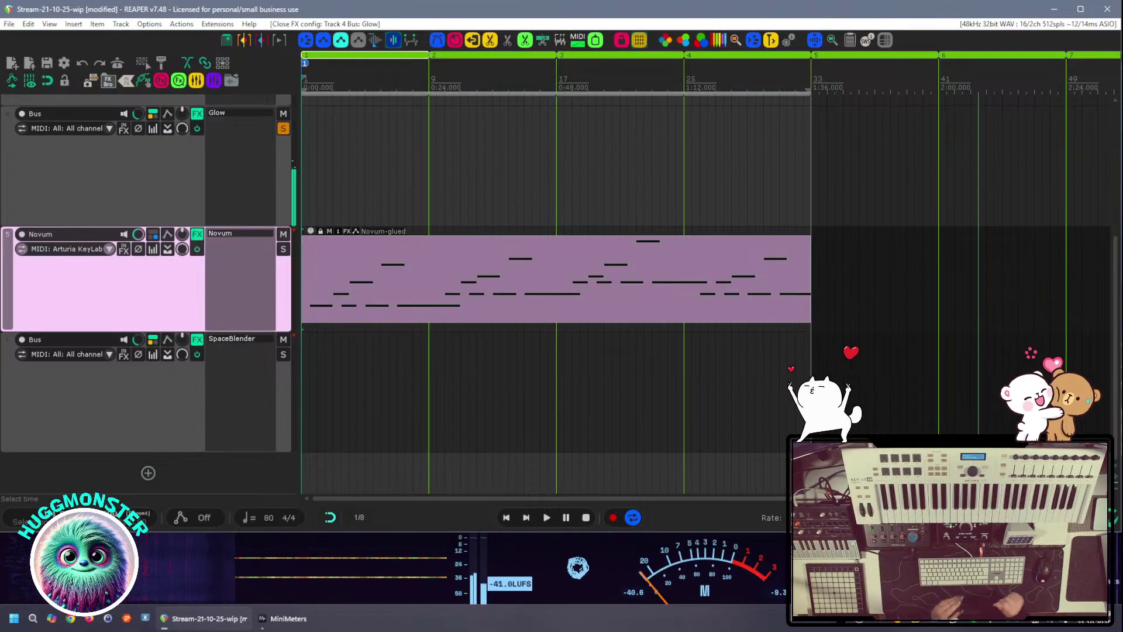
key("space")
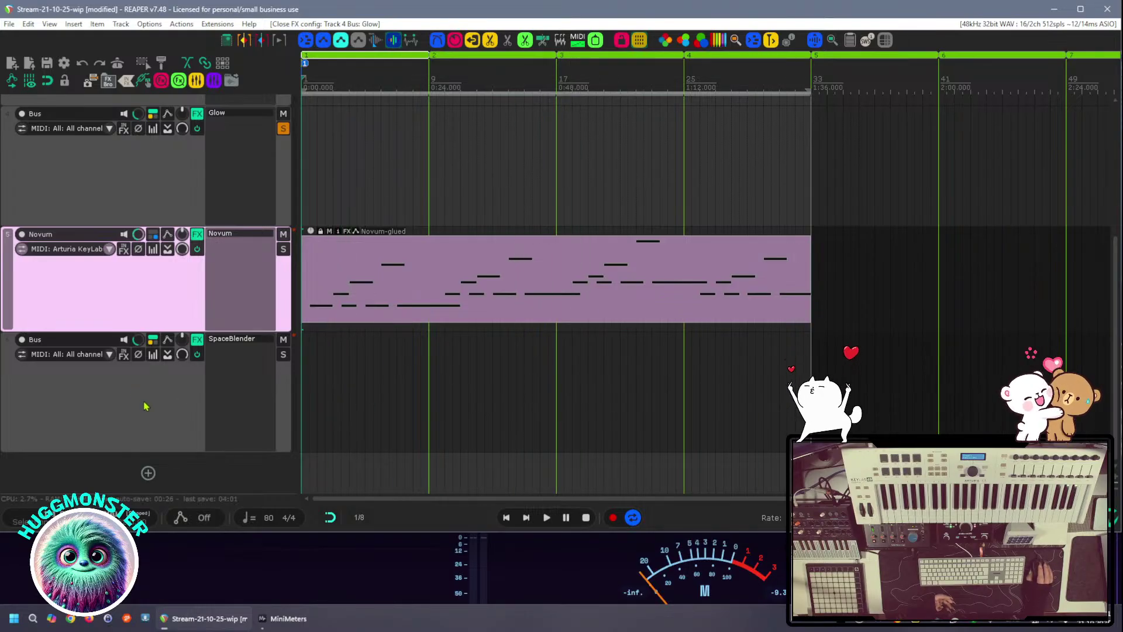
scroll(146, 403, "up", 4)
scroll(146, 392, "down", 6)
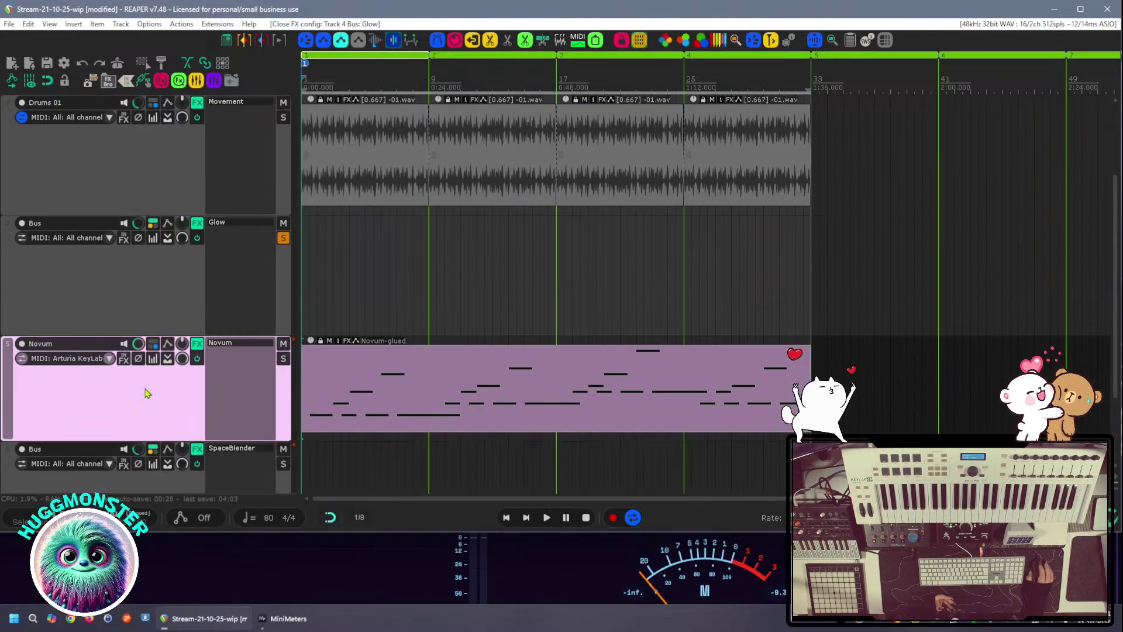
scroll(147, 386, "up", 2)
scroll(147, 385, "up", 2)
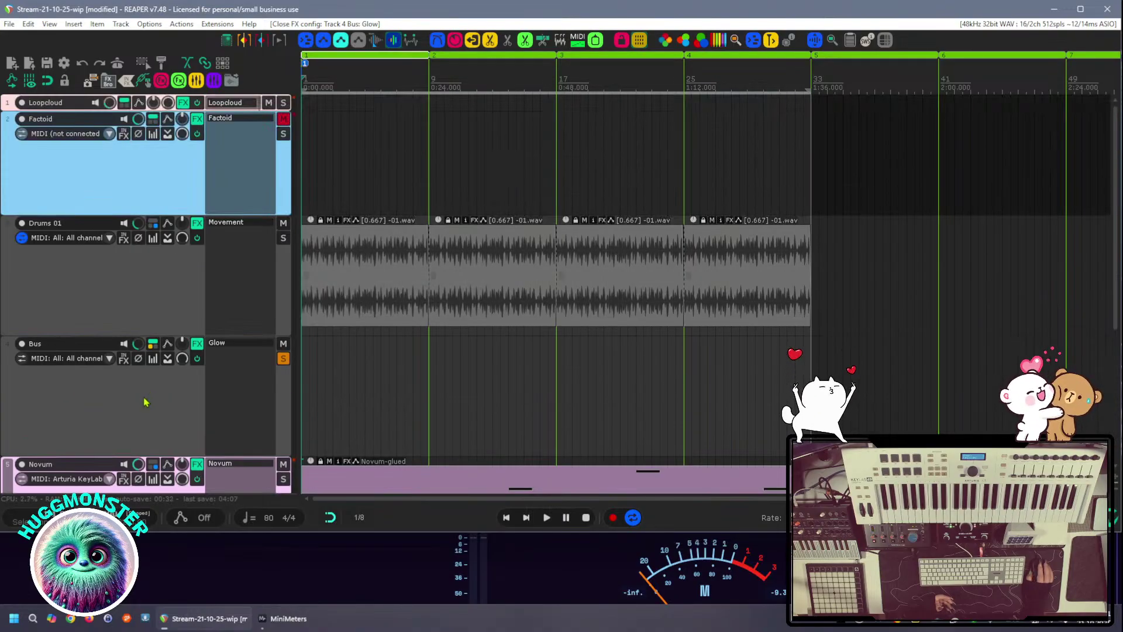
scroll(147, 402, "down", 1)
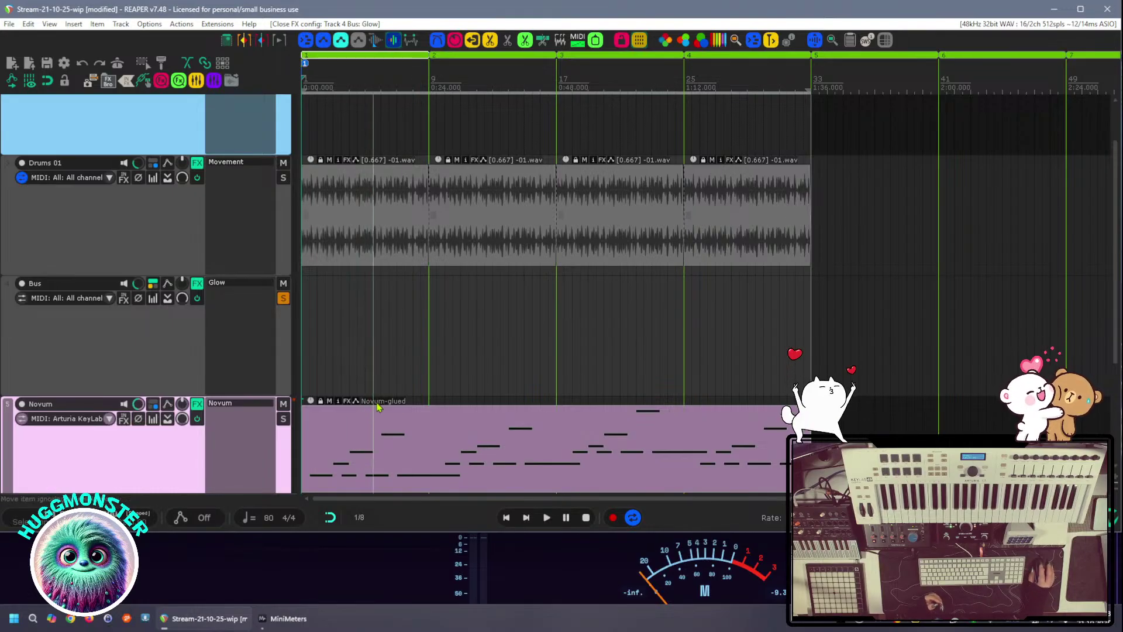
scroll(557, 384, "up", 3)
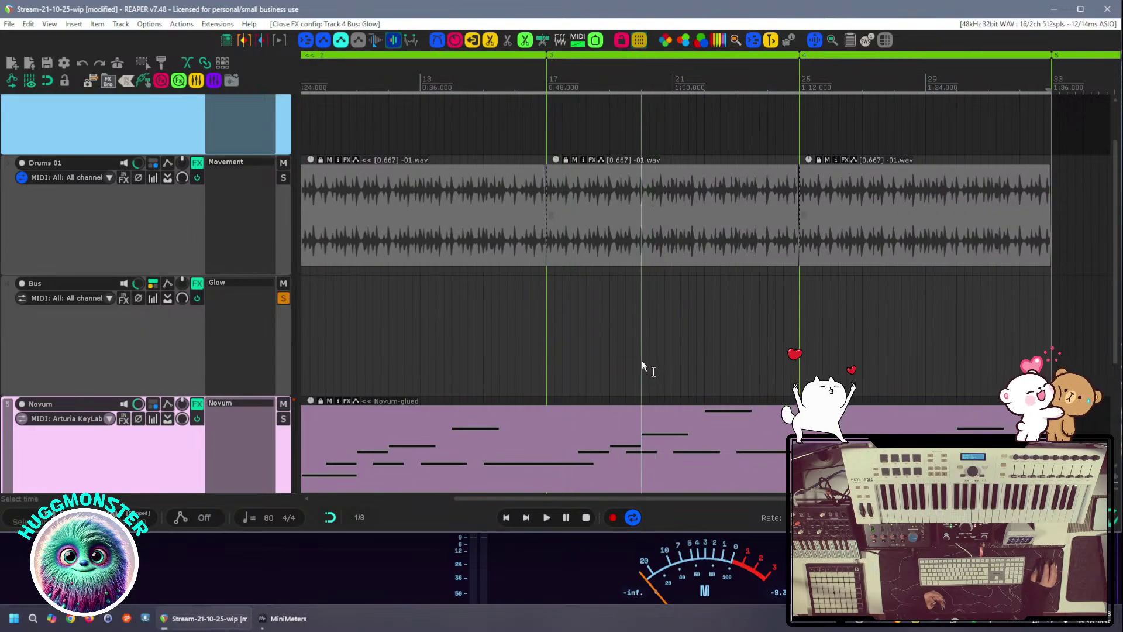
scroll(642, 360, "down", 2)
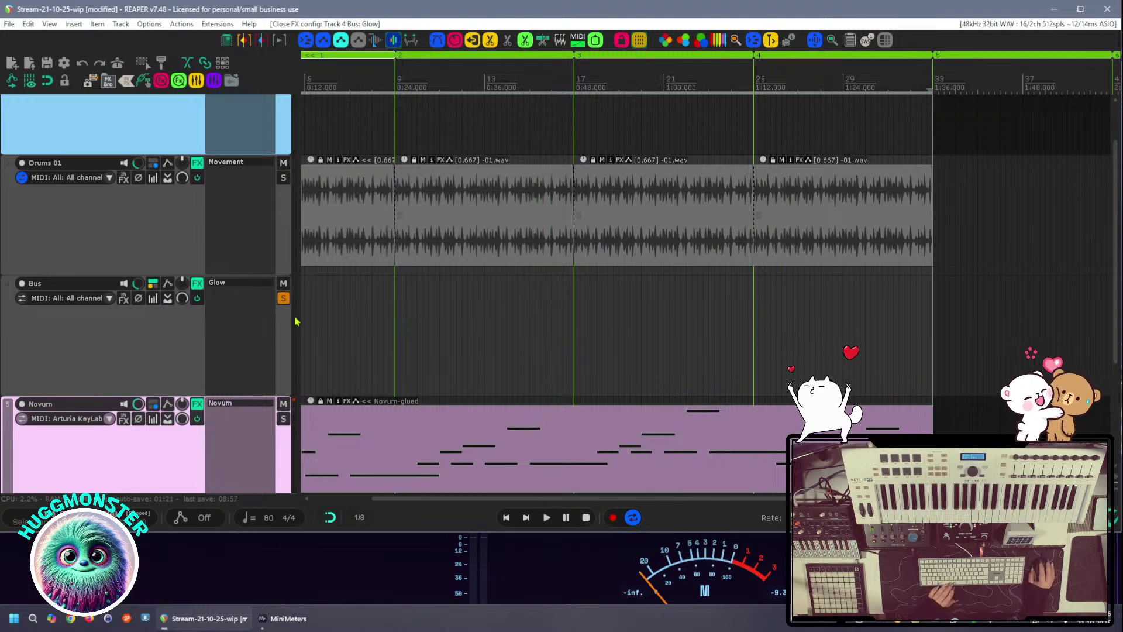
Unsolo the Glow bus and play the full mix from the start
left_click(283, 298)
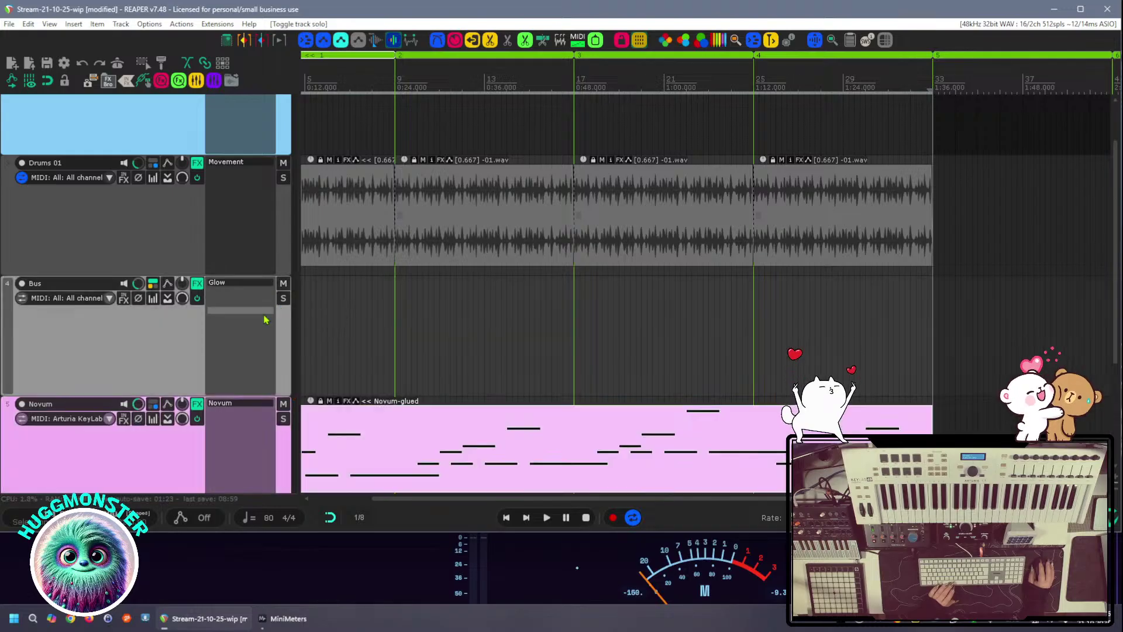
scroll(425, 367, "down", 2)
scroll(625, 346, "down", 3)
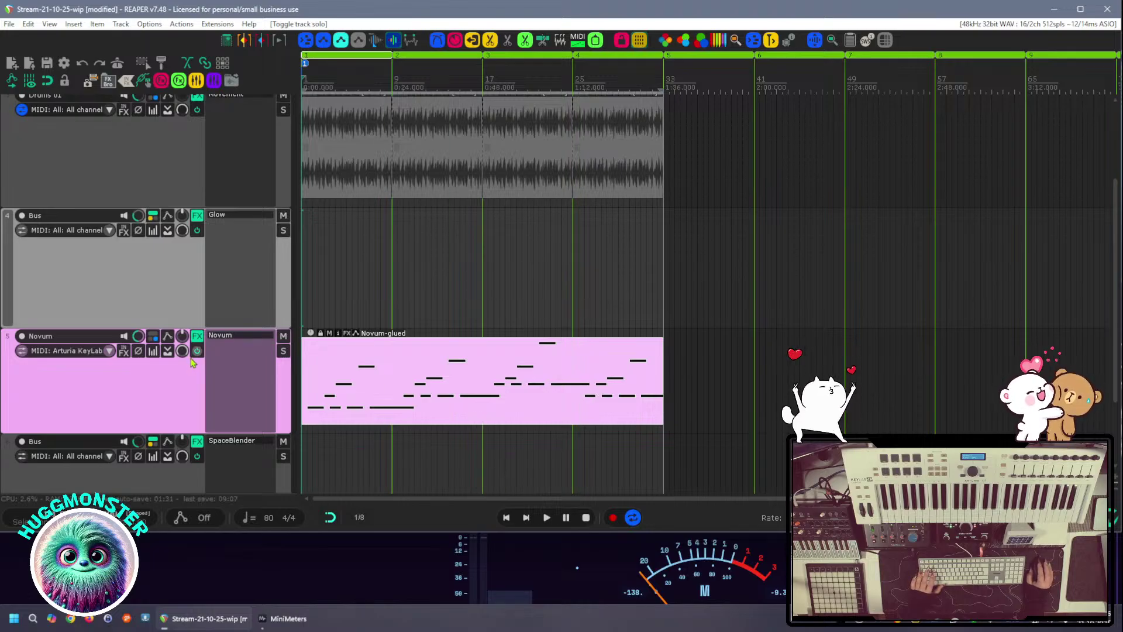
key("space")
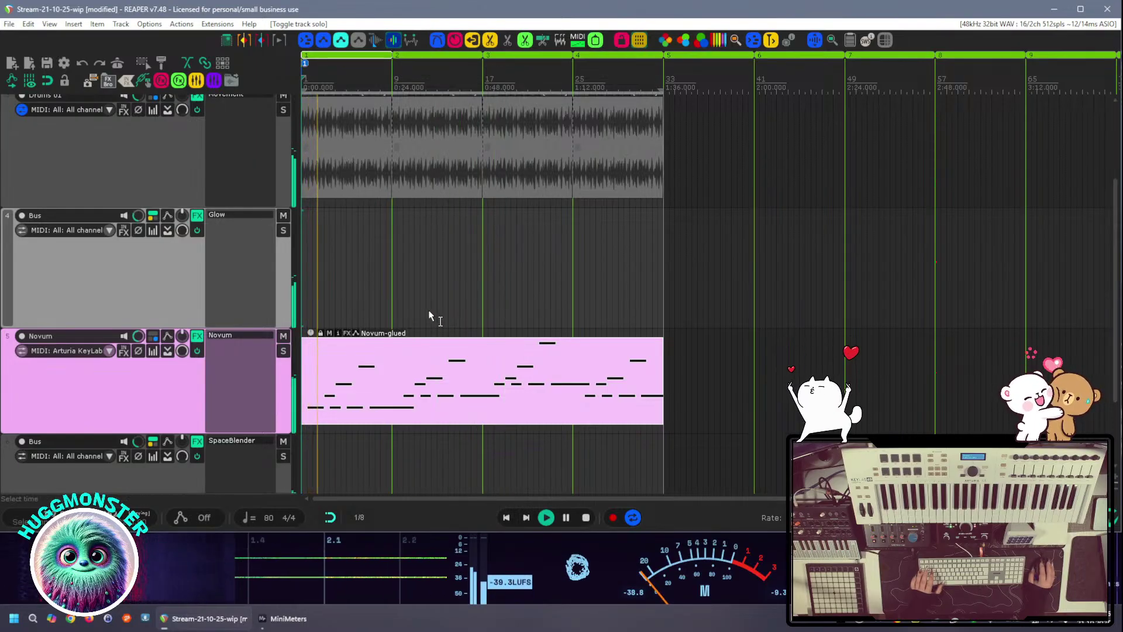
Select all drum loop items and the Novum item, and duplicate them five times end to end up to bar 193
scroll(148, 314, "down", 4)
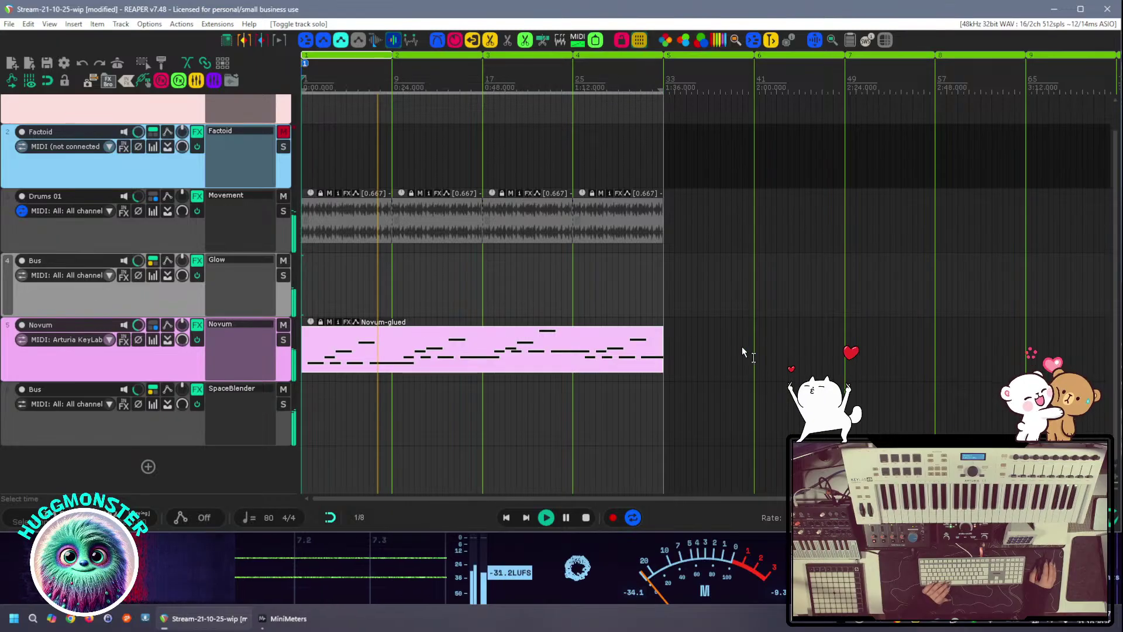
left_click_drag(728, 354, 392, 220)
key("ctrl+d")
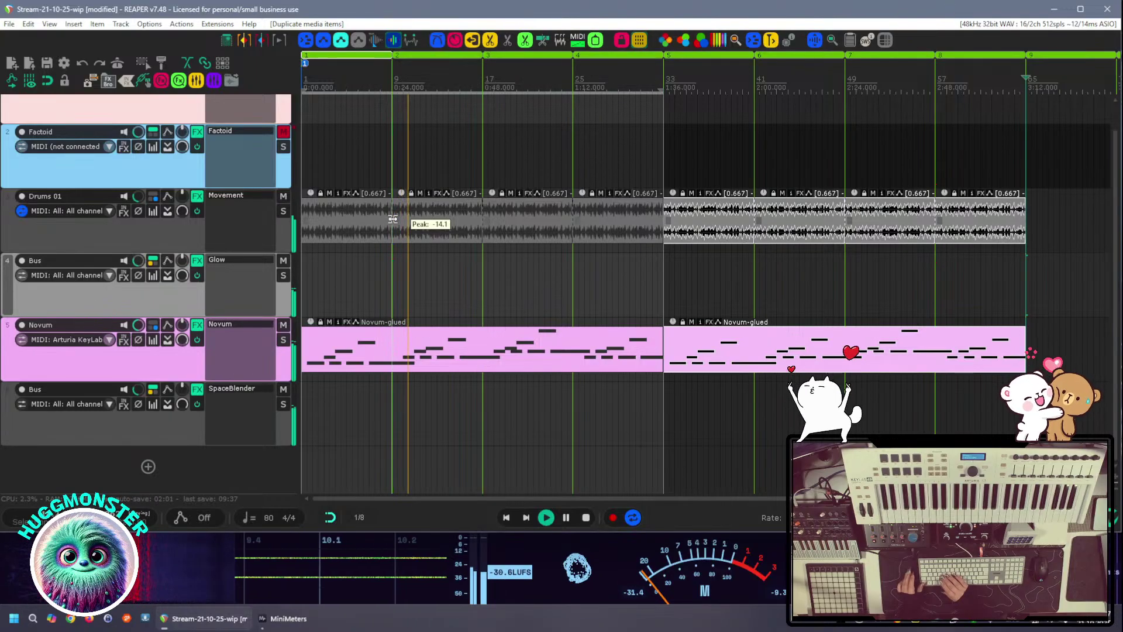
key("ctrl+d")
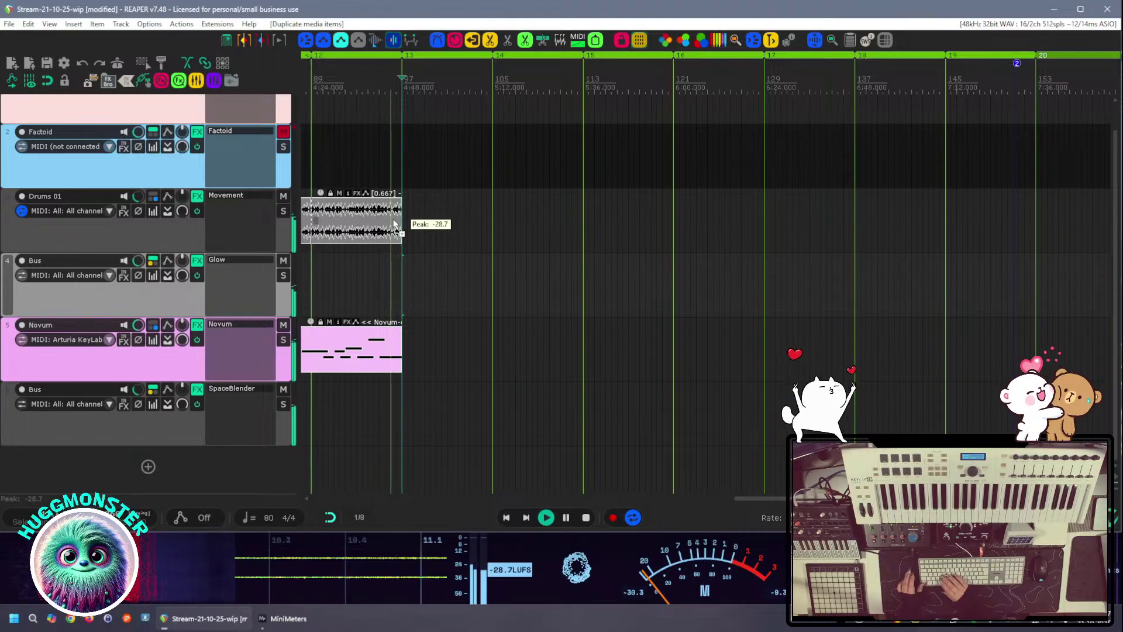
key("ctrl+d")
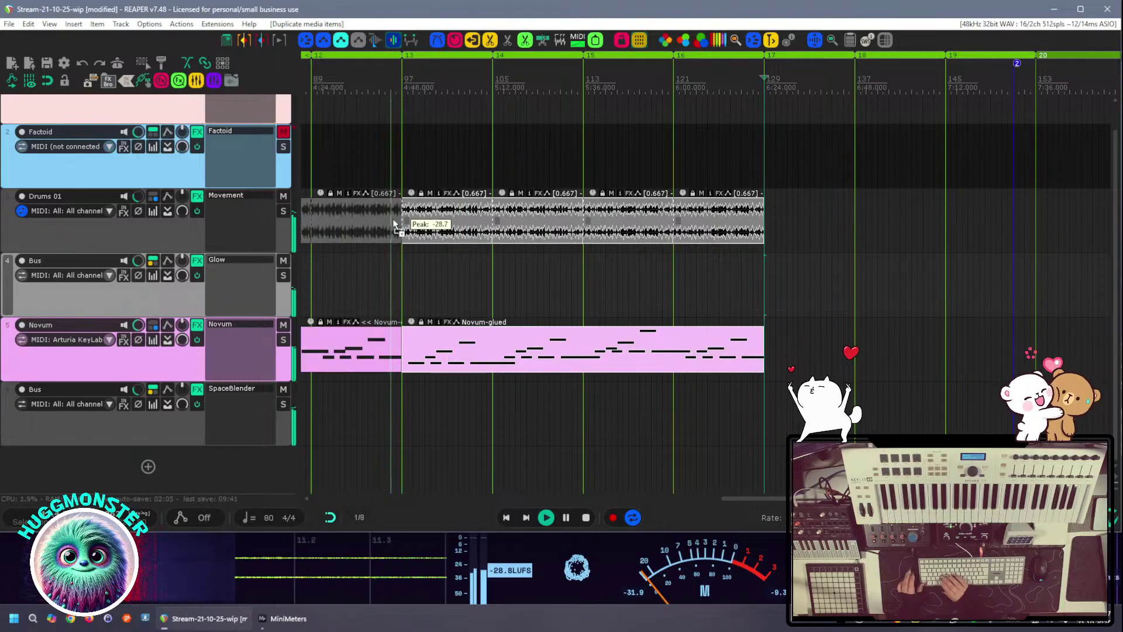
key("ctrl+d")
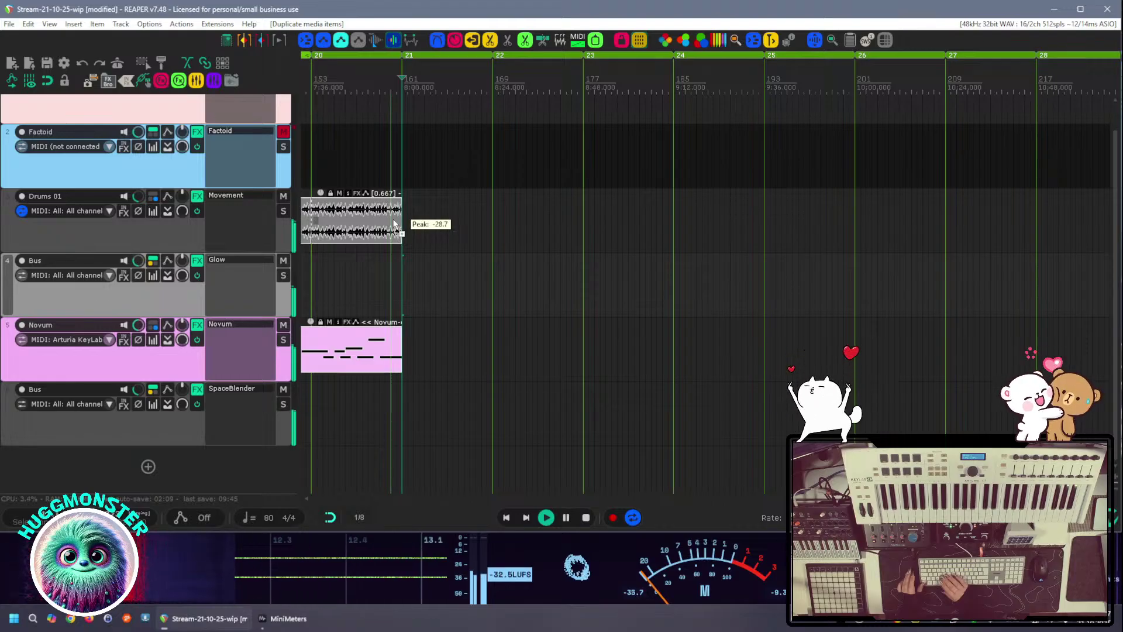
key("ctrl+d")
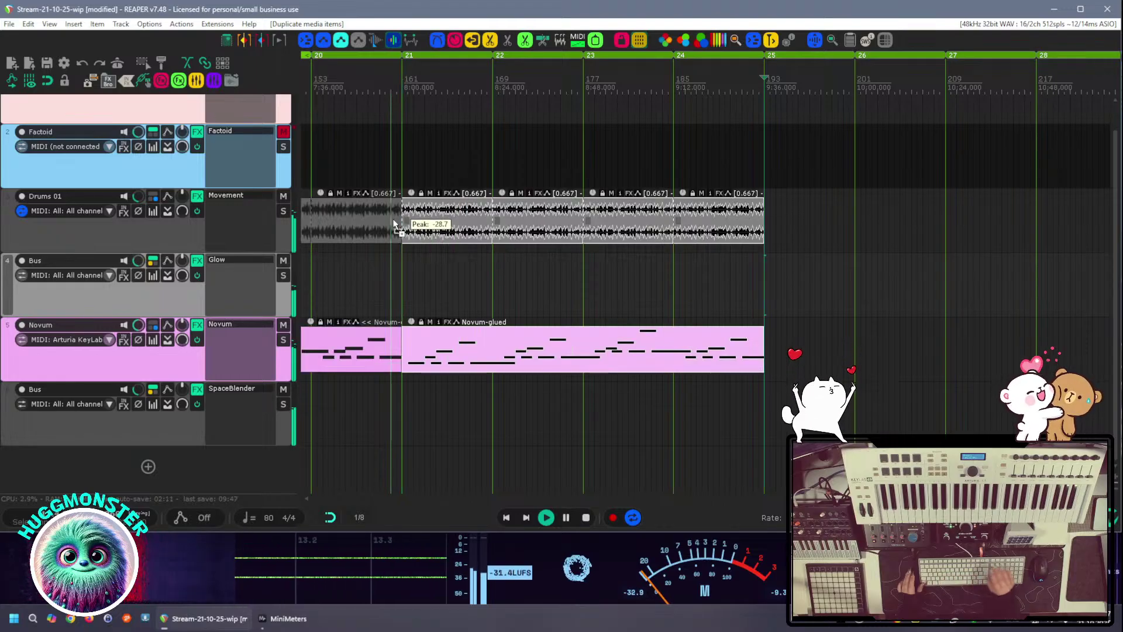
Save the project and select the SpaceBlender bus track
scroll(539, 387, "down", 5)
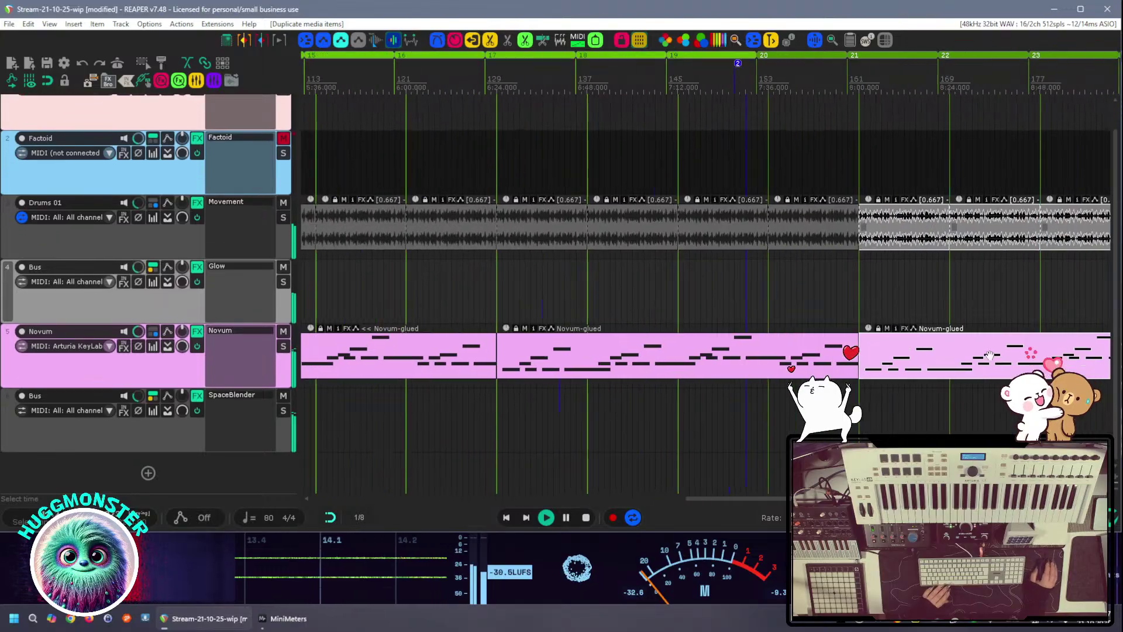
scroll(529, 392, "left", 5)
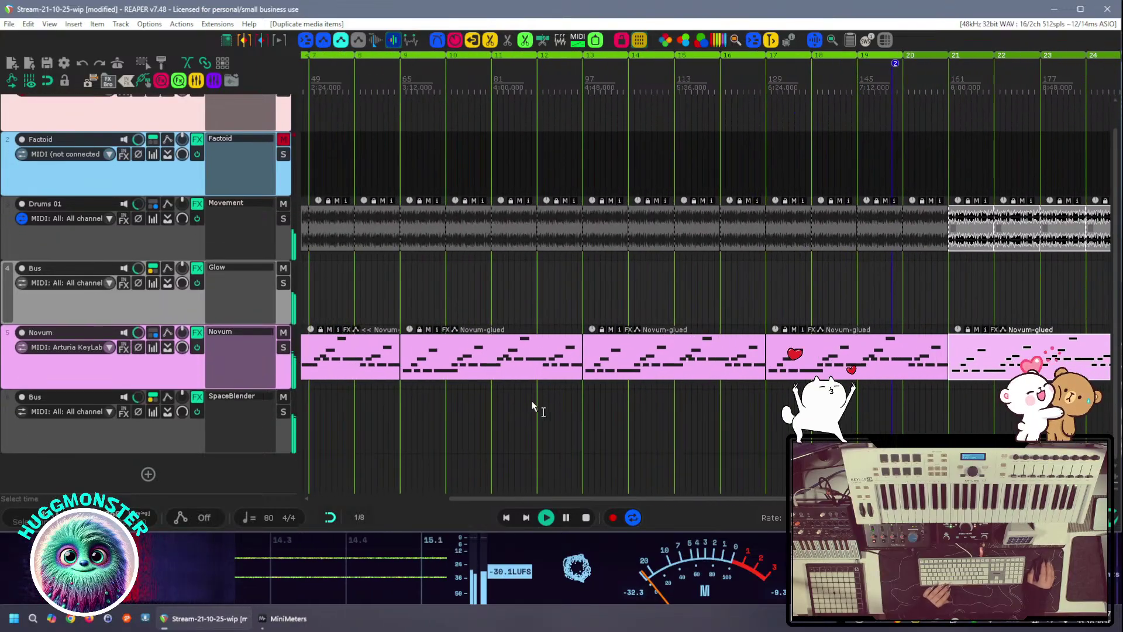
left_click(46, 62)
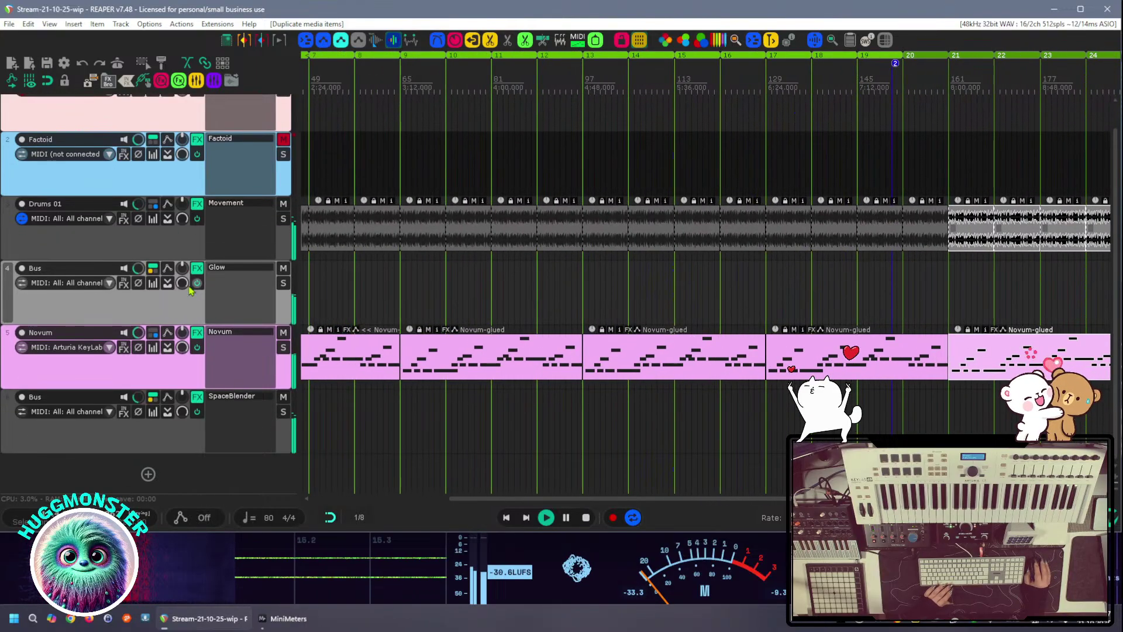
scroll(305, 393, "down", 2)
left_click(88, 445)
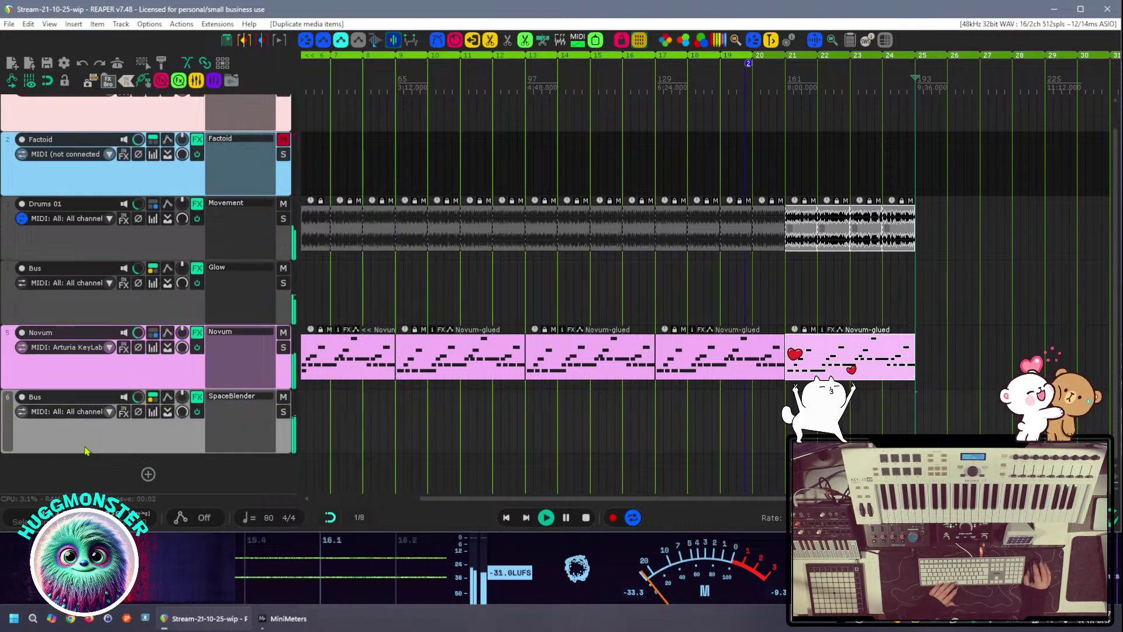
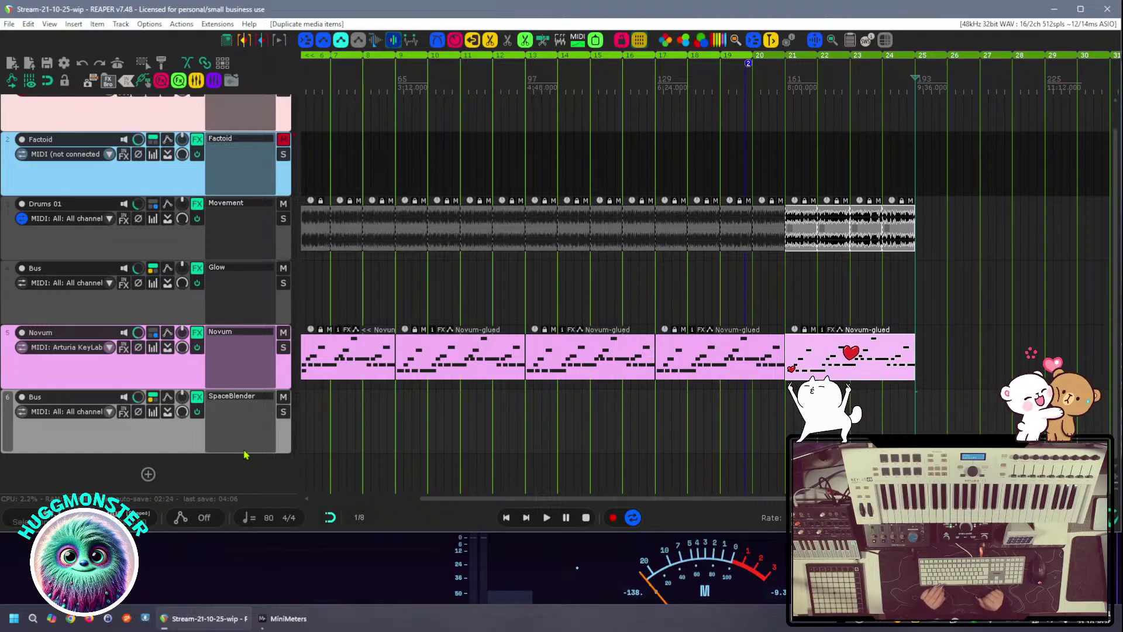
mouse_move(251, 577)
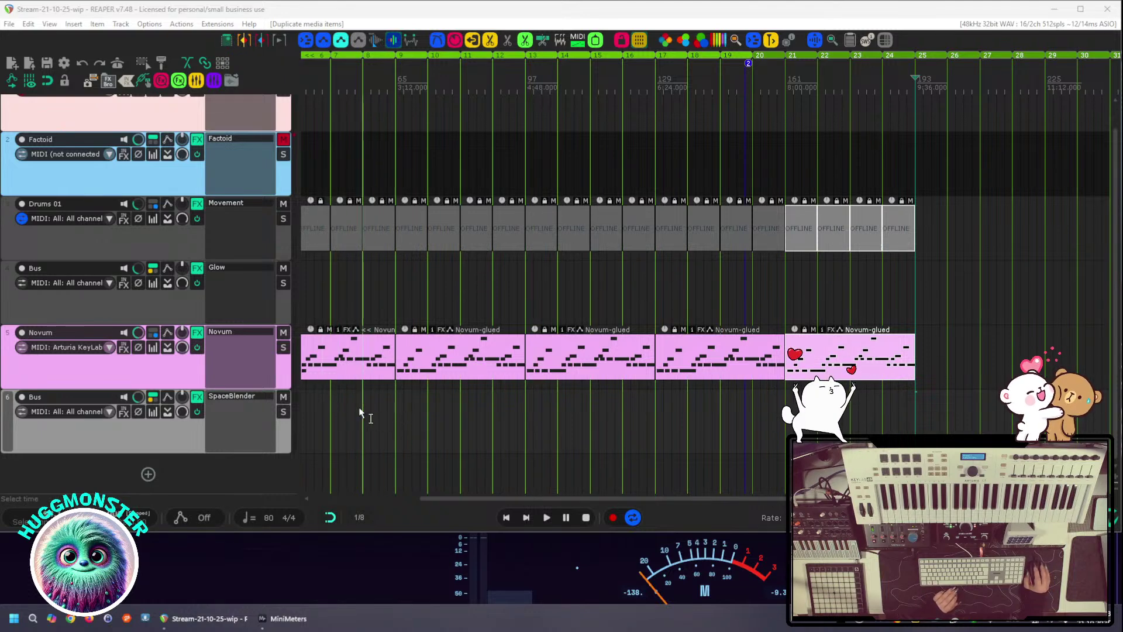
scroll(459, 421, "up", 4)
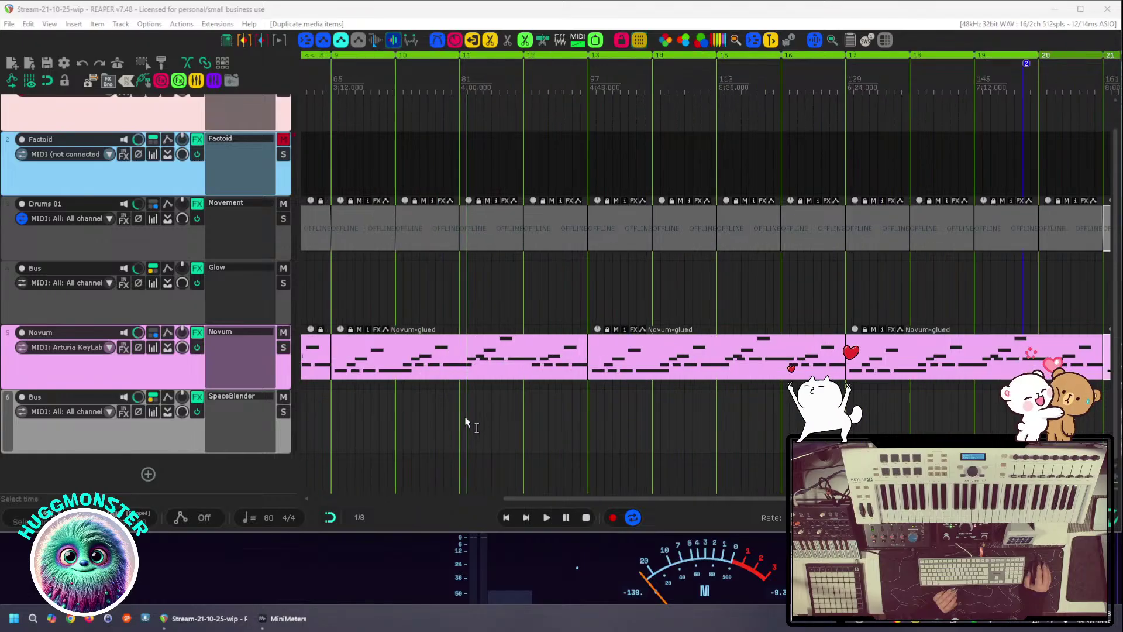
scroll(475, 426, "down", 4)
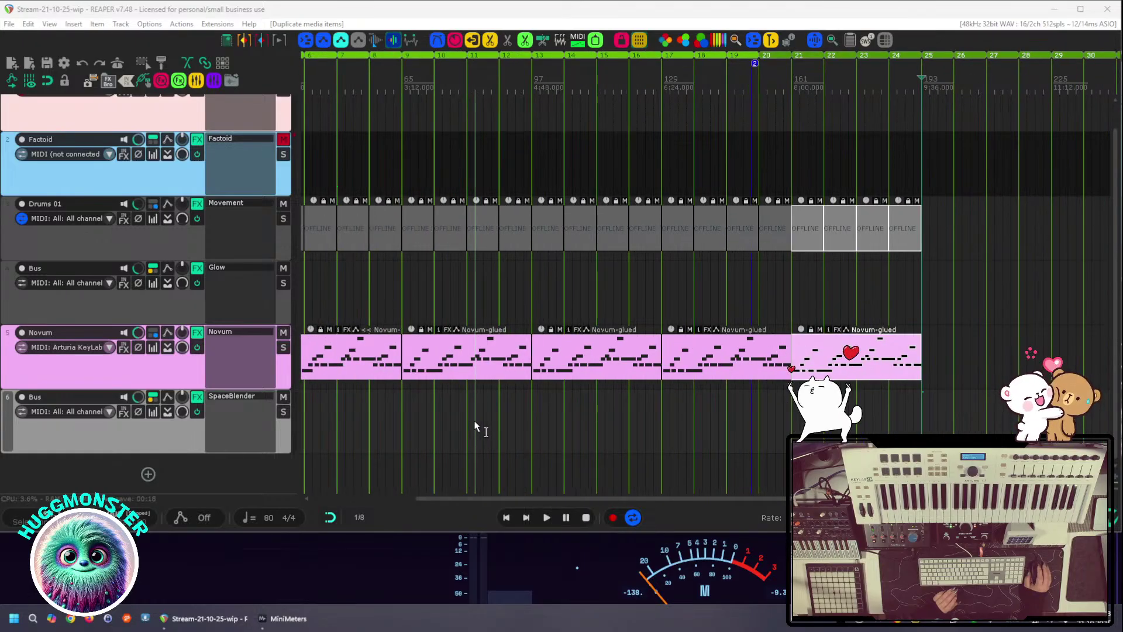
left_click_drag(508, 420, 715, 414)
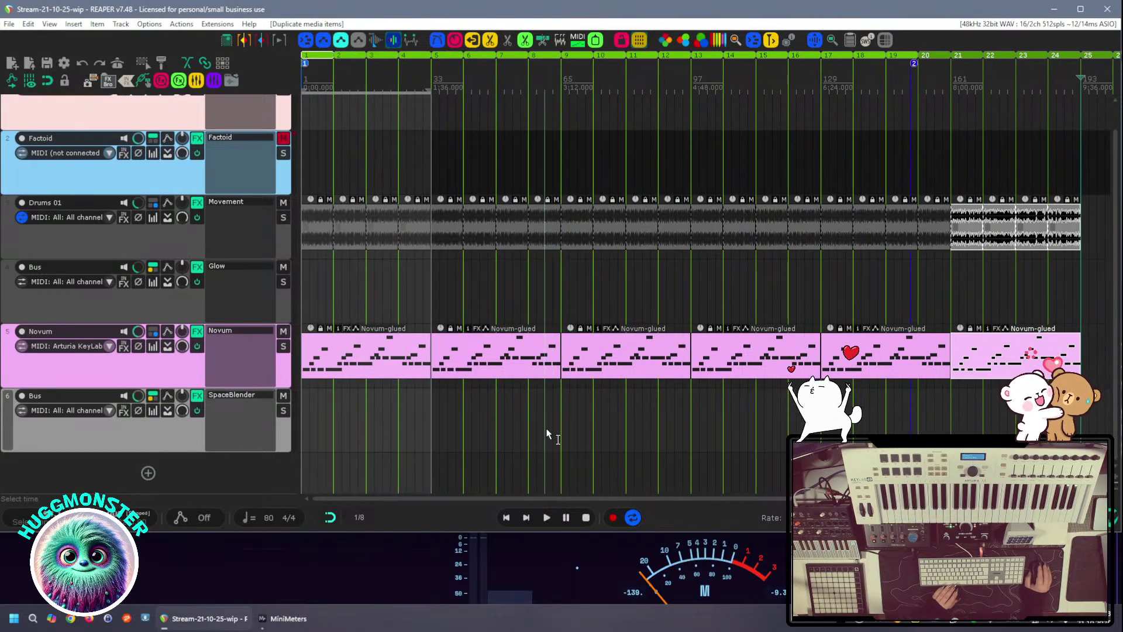